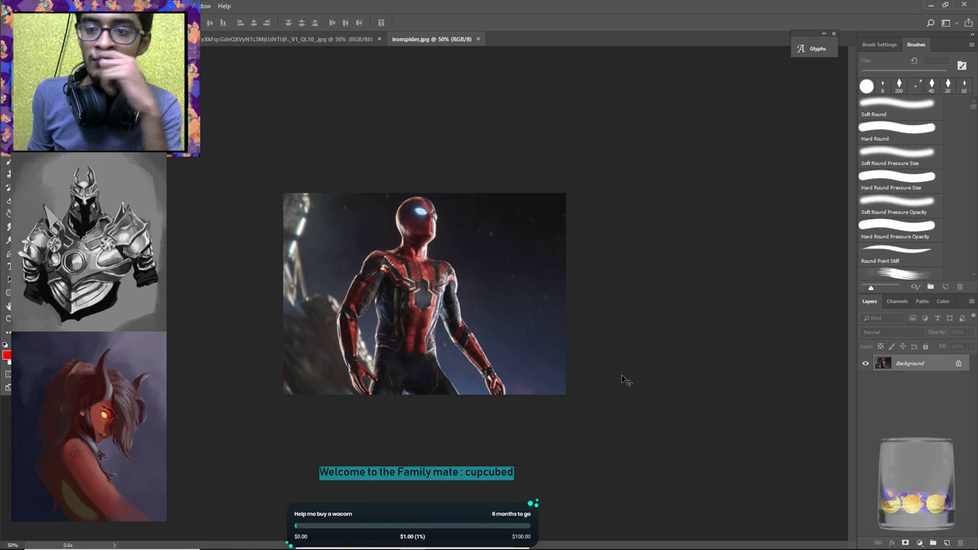
Unlock the Background layer in both ironspider.jpg and the portrait photo surrounded by guns, converting each to a normal layer.
click(958, 363)
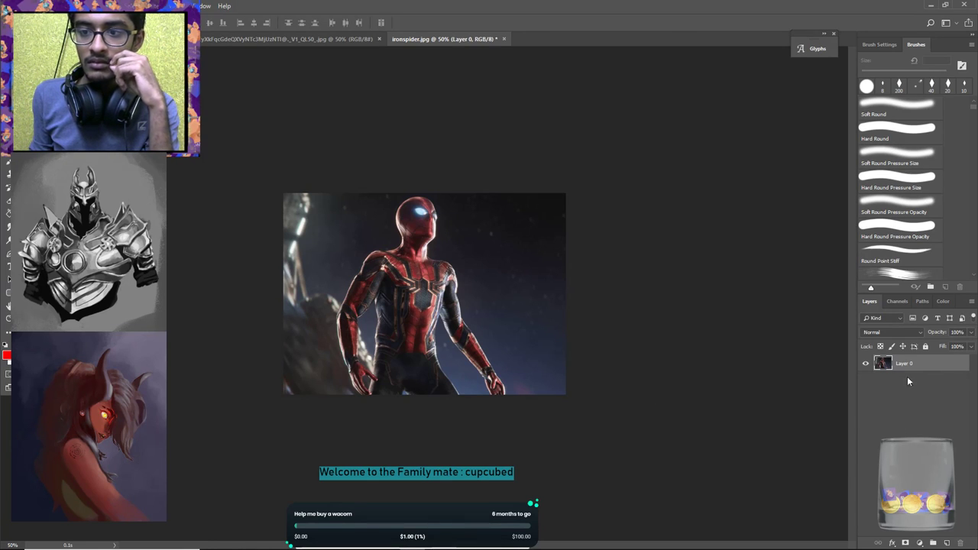
click(227, 39)
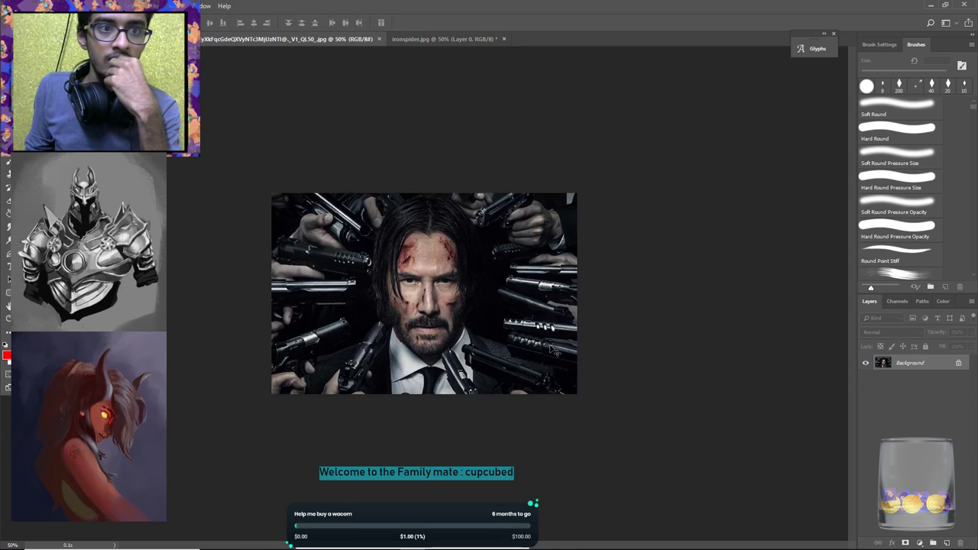
click(958, 363)
click(460, 40)
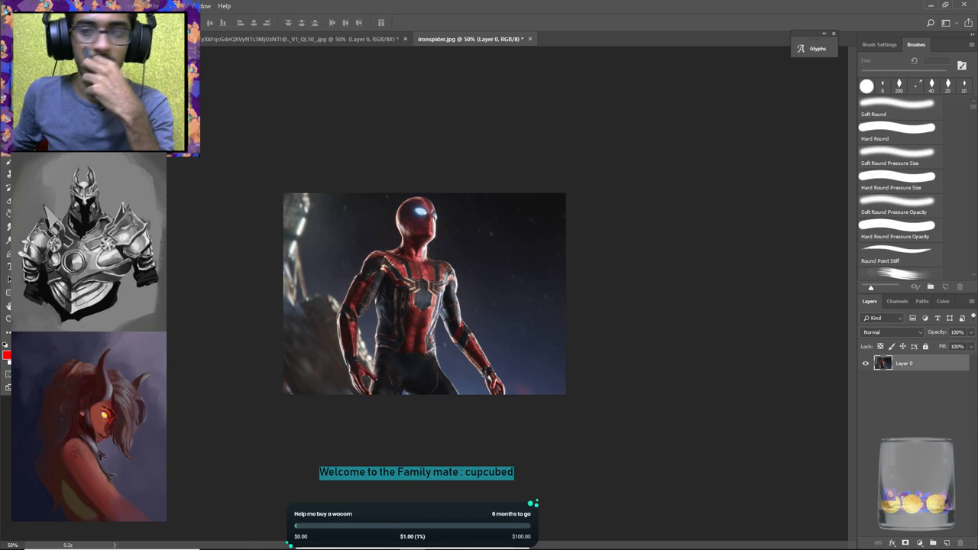
Open the Iron man-Recovered PSD from the iron man folder and the recently used armer.psd.
key(ctrl+o)
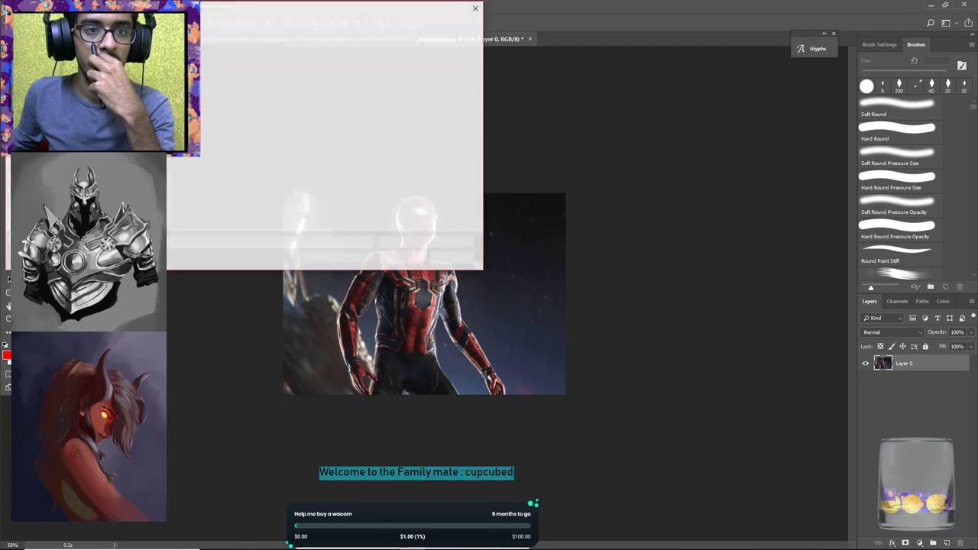
double_click(175, 84)
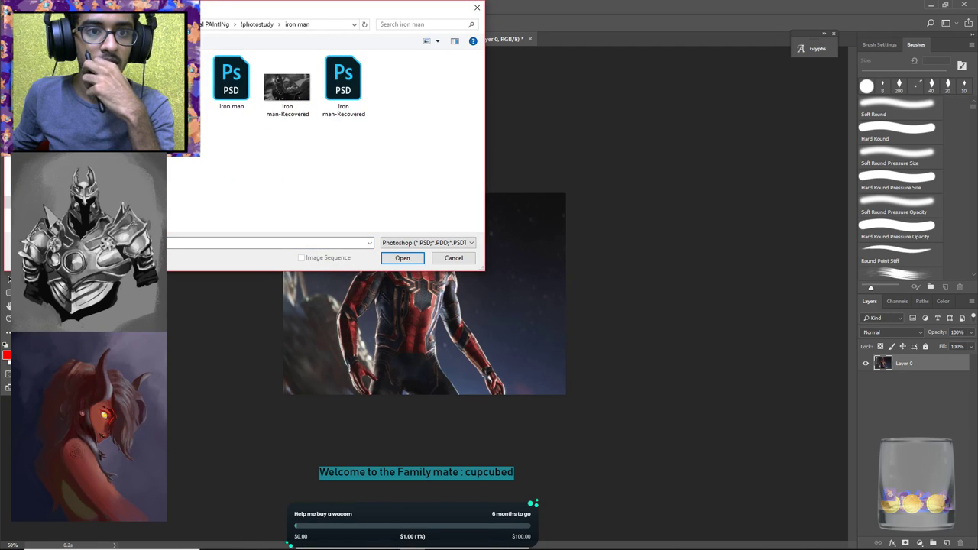
click(336, 86)
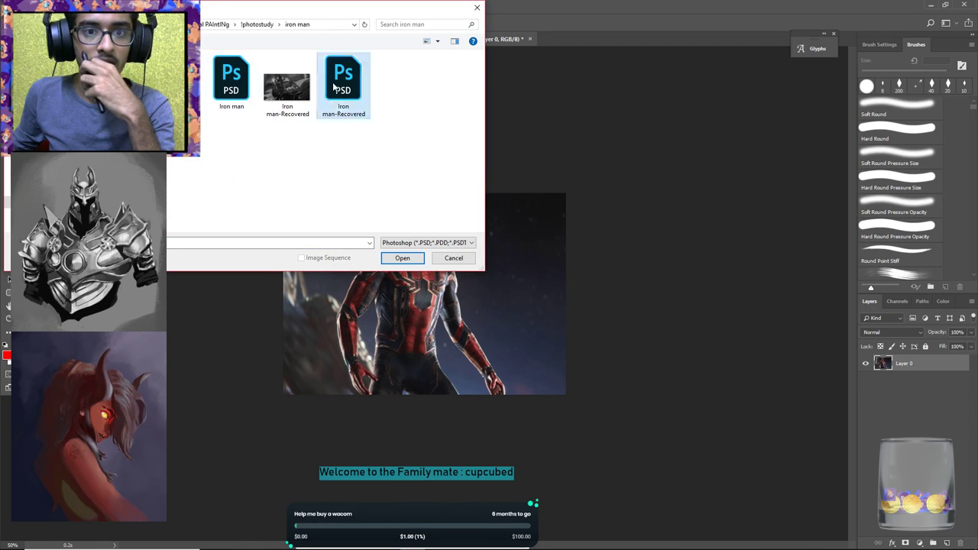
click(405, 259)
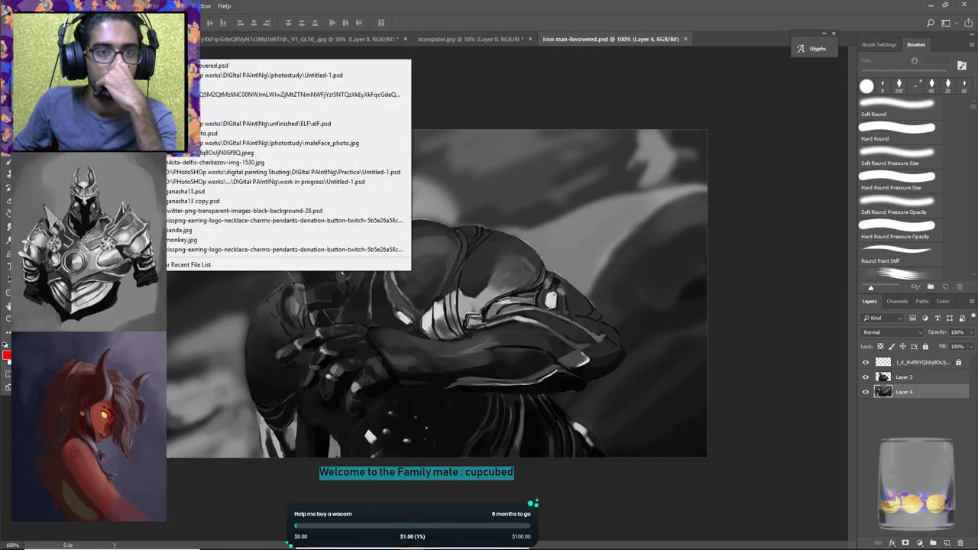
mouse_move(53, 65)
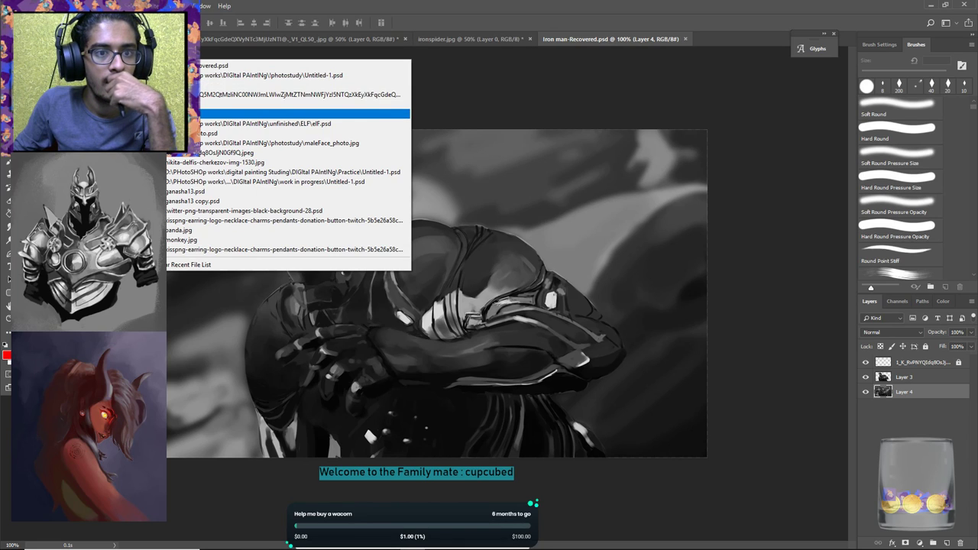
click(180, 114)
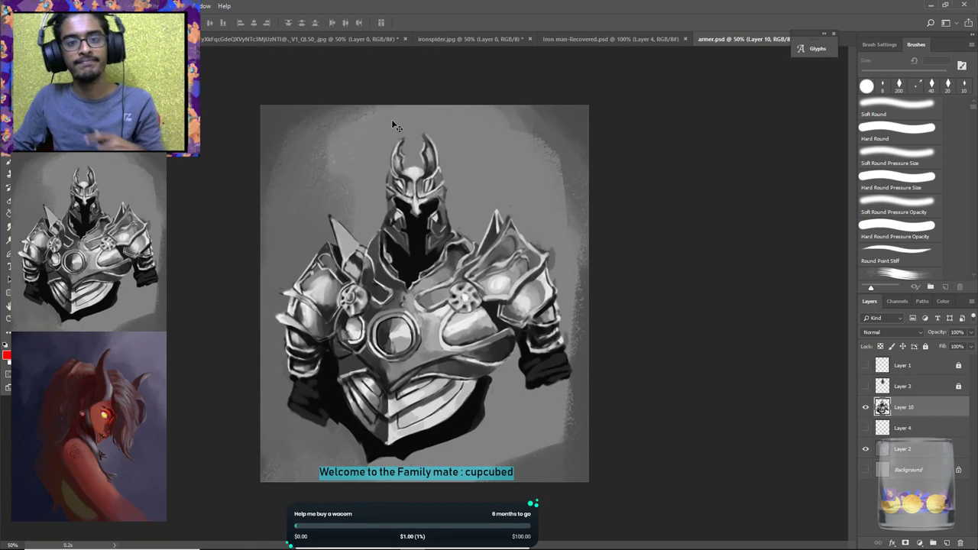
Compare the open Iron Man and armor paintings with the ironspider and gun-portrait photos.
click(588, 39)
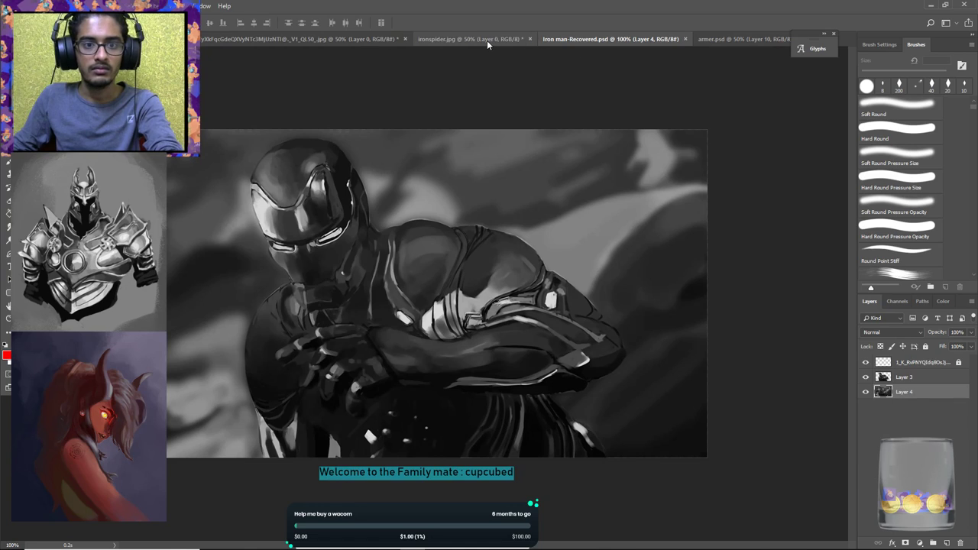
click(485, 40)
click(313, 39)
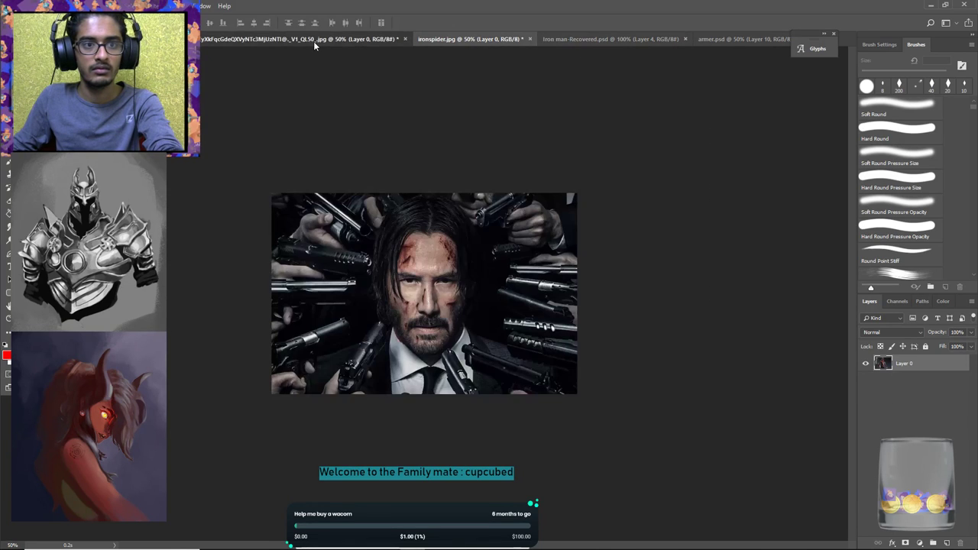
click(442, 40)
click(570, 38)
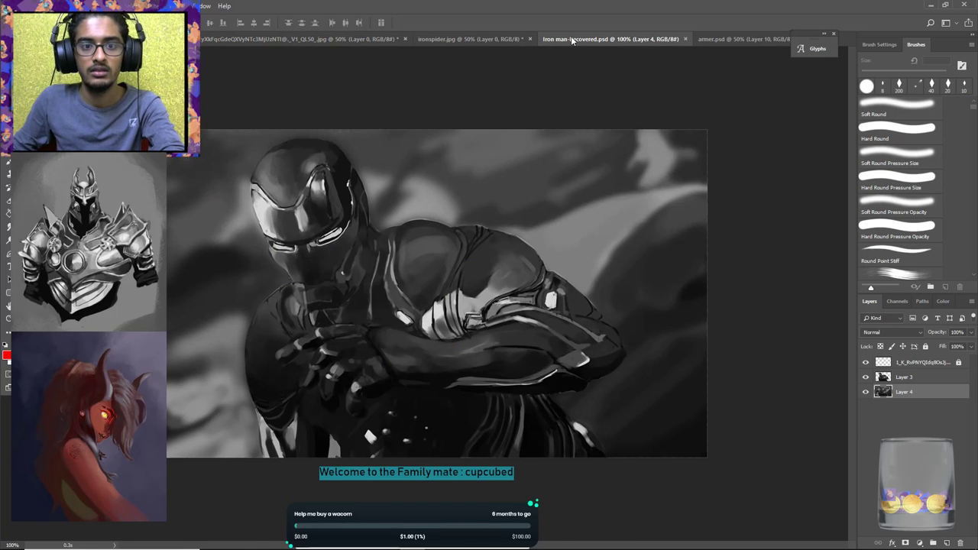
click(728, 42)
click(652, 43)
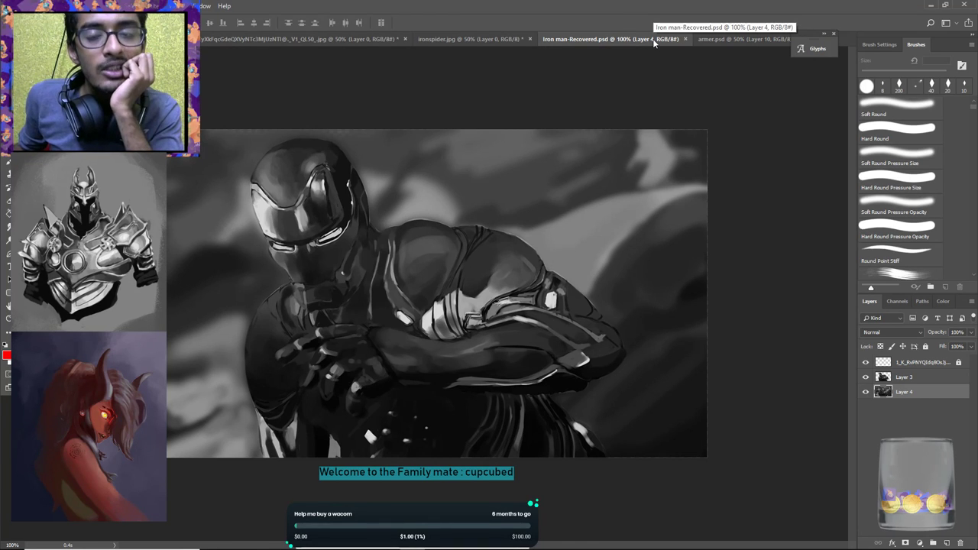
click(500, 38)
click(279, 40)
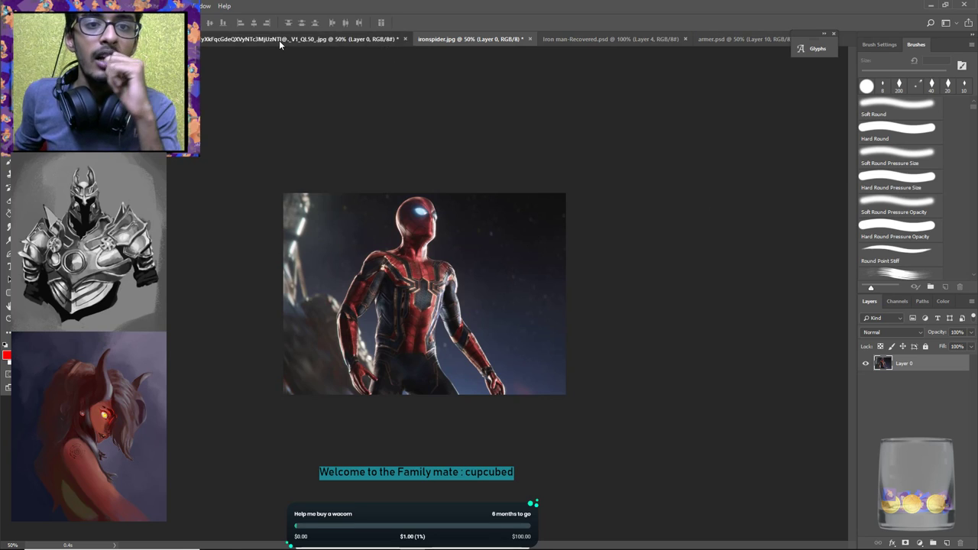
click(436, 38)
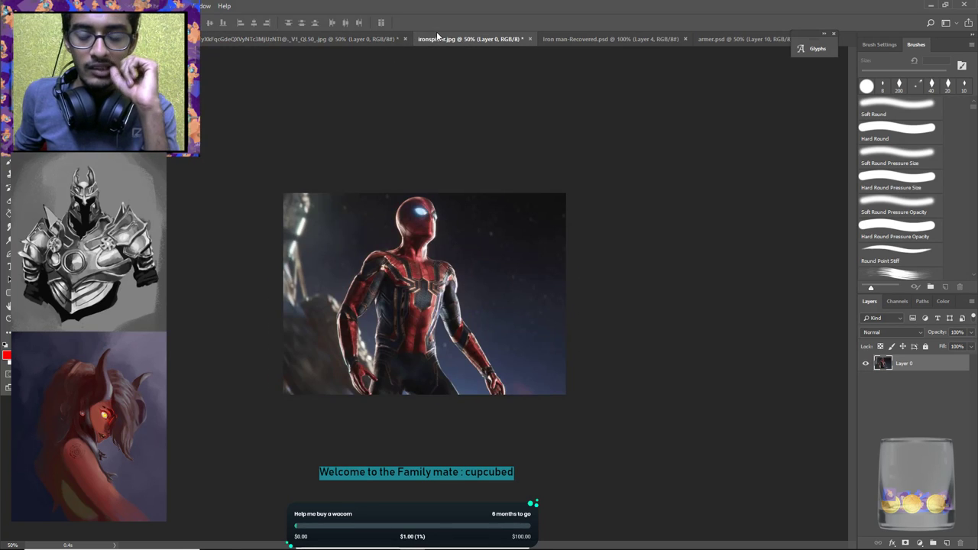
click(295, 38)
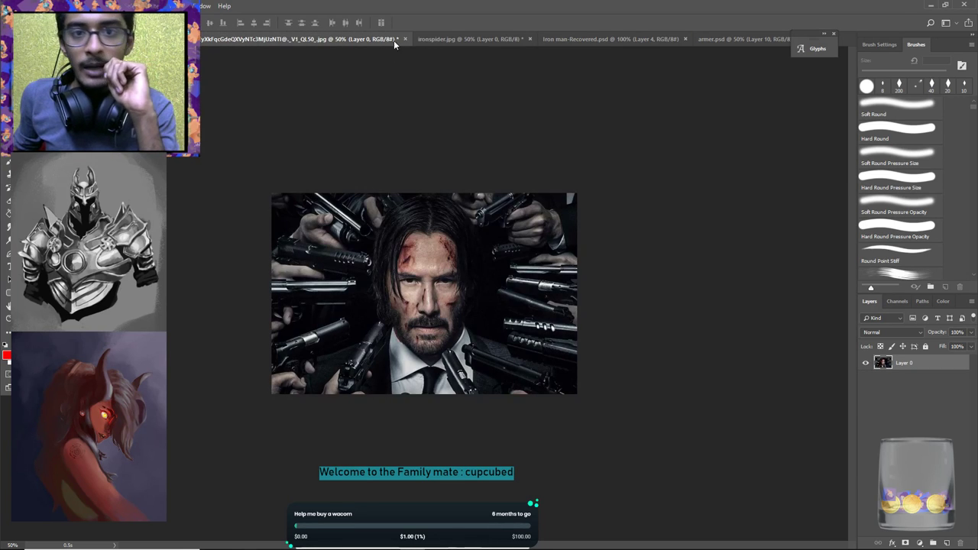
click(446, 40)
click(350, 42)
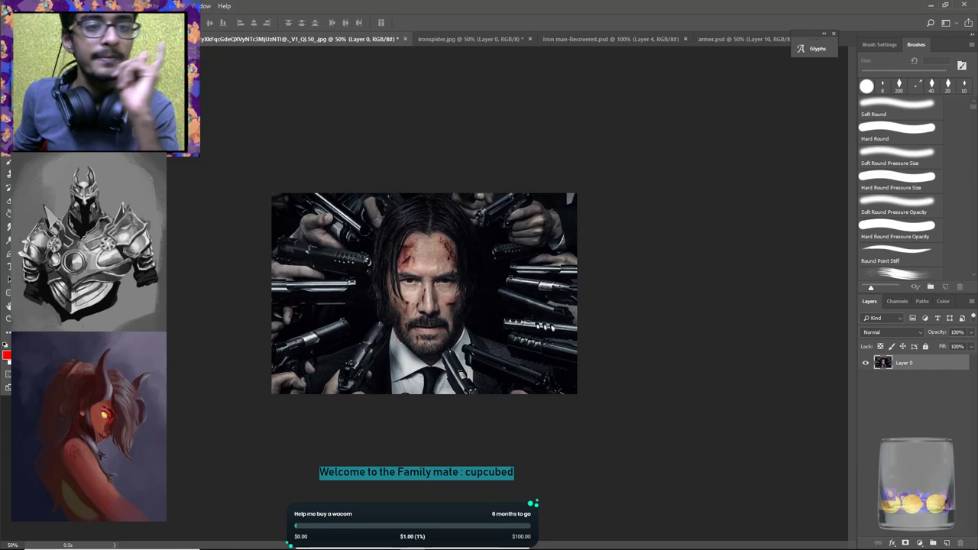
Crop the gun-portrait photo outward to double the canvas width, adding empty space to the right of the image.
key(z)
drag(677, 240, 634, 232)
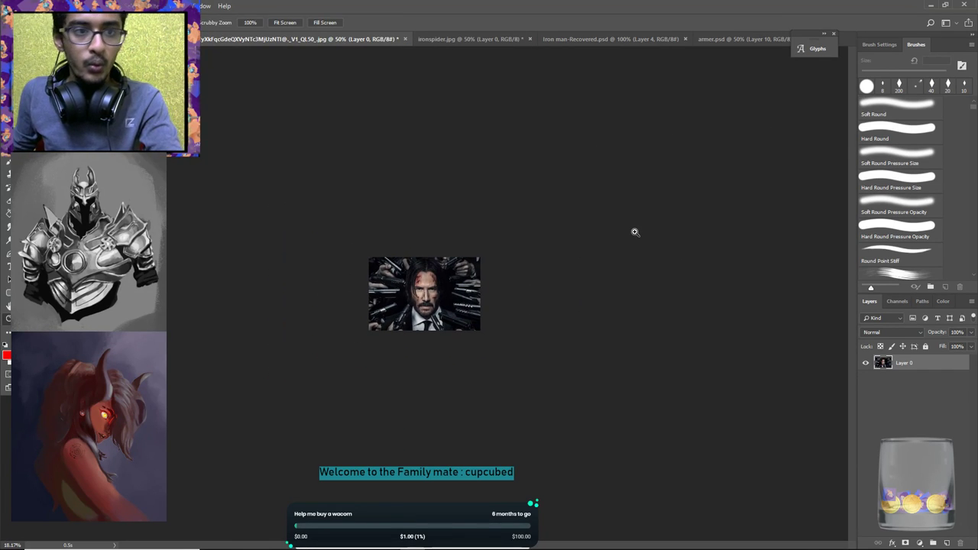
key(c)
drag(480, 295, 533, 303)
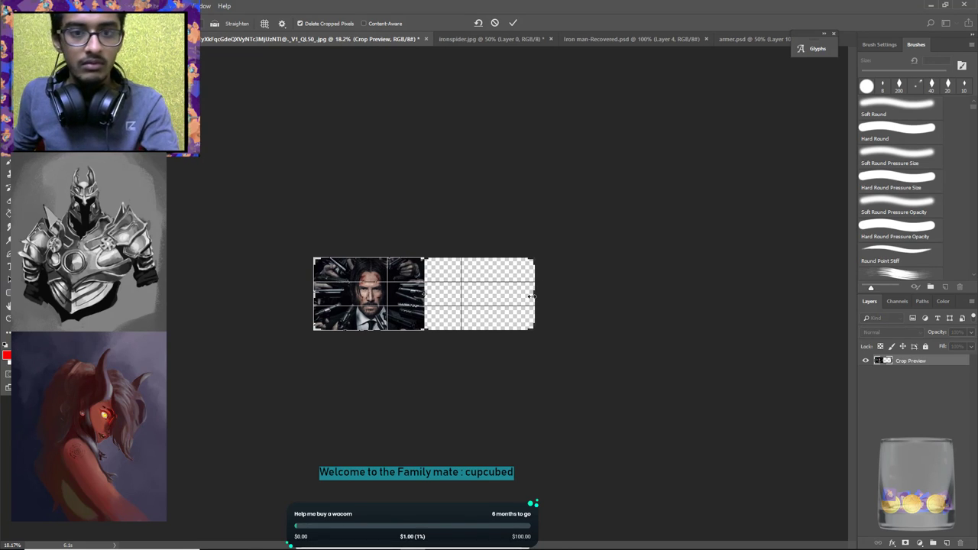
key(Return)
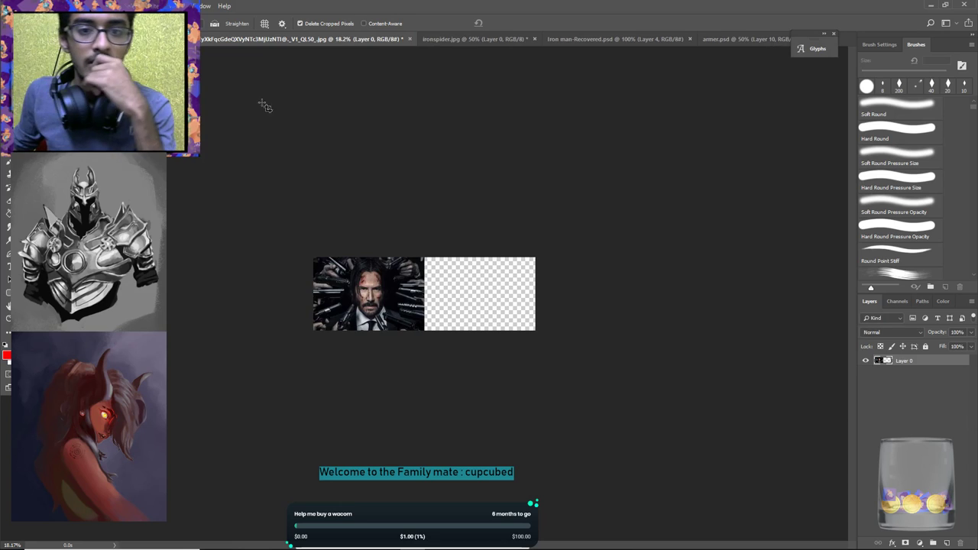
Extend the ironspider.jpg canvas with the Crop tool to twice its width, leaving blank space to the right of the figure.
click(466, 39)
key(z)
drag(620, 290, 577, 283)
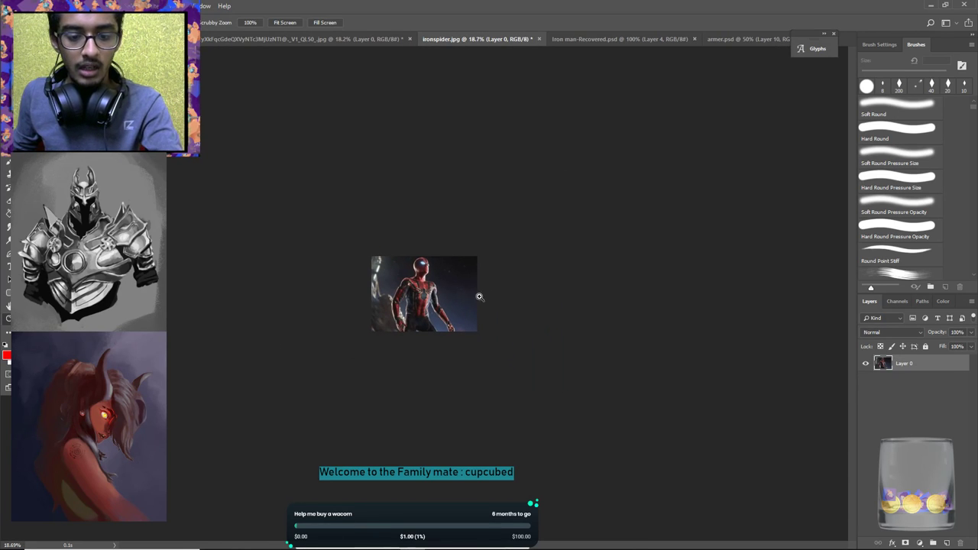
key(c)
drag(477, 296, 528, 303)
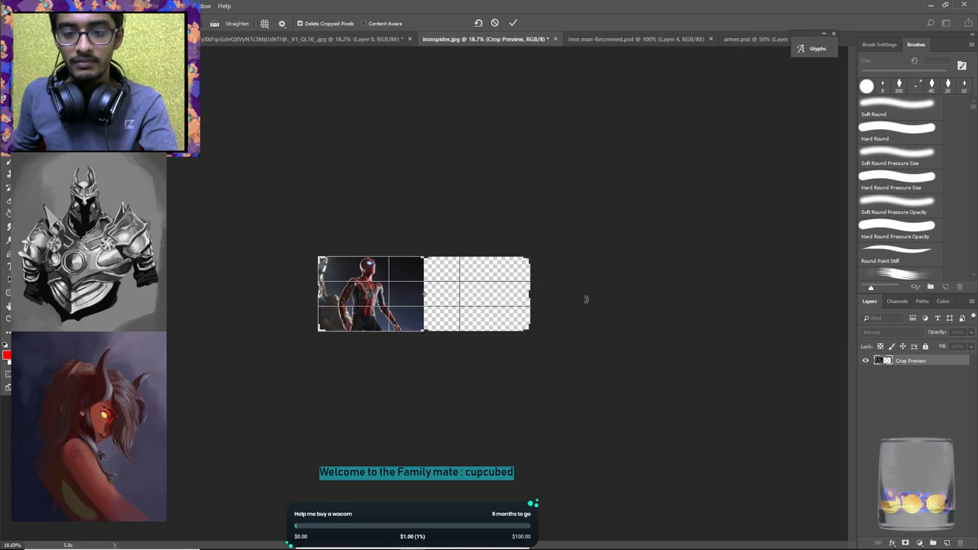
key(Return)
Add a new empty layer to ironspider.jpg and place it beneath Layer 0.
key(b)
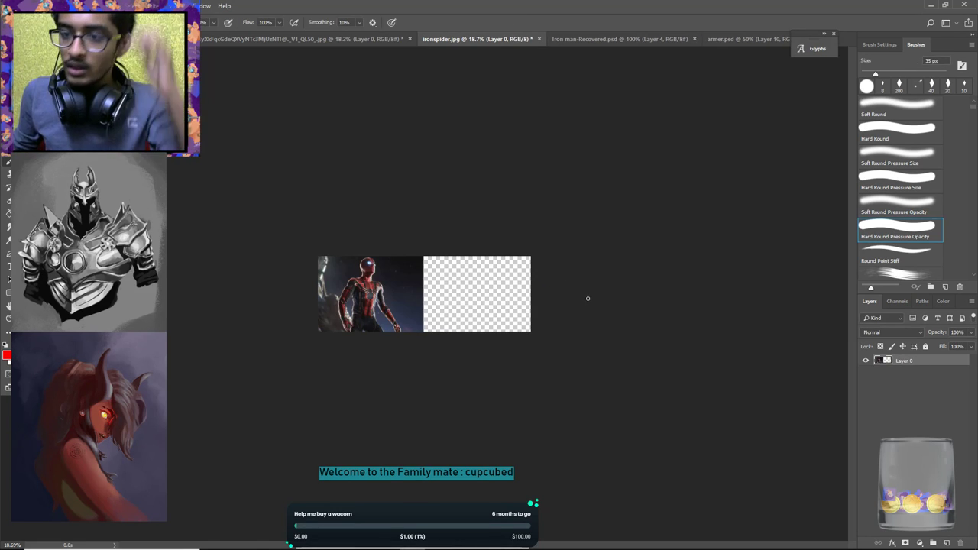
click(945, 542)
drag(903, 360, 902, 379)
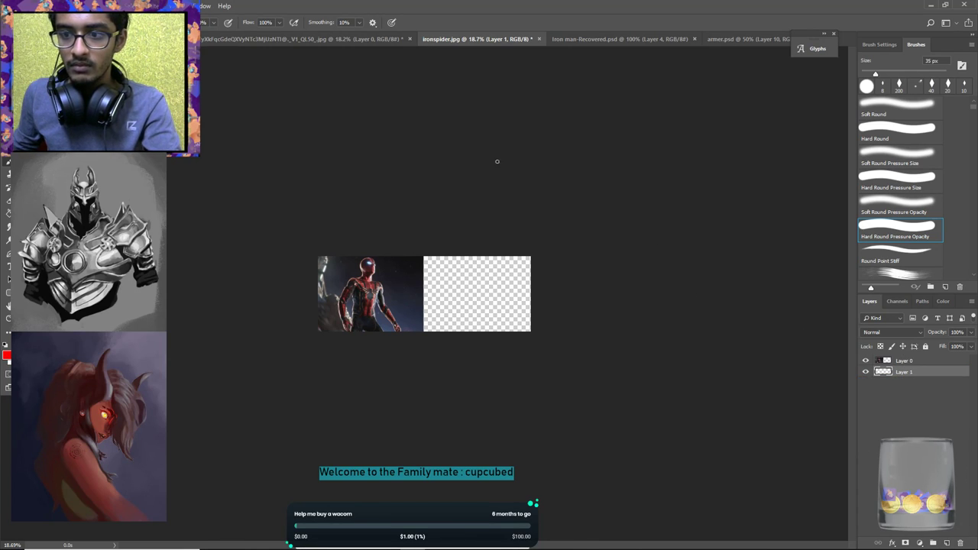
Add a new empty layer to the gun-portrait document and move it below the photo layer.
click(359, 39)
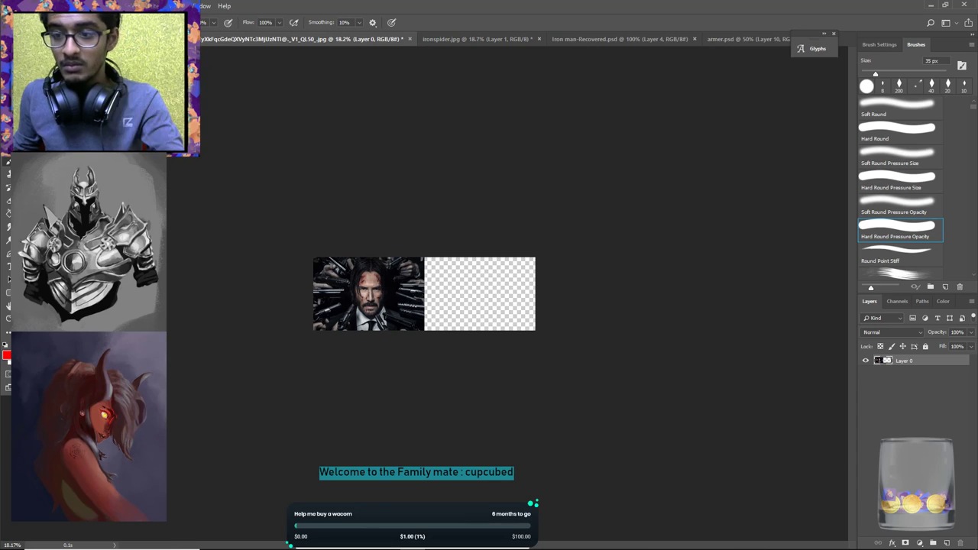
click(946, 542)
drag(900, 362, 906, 383)
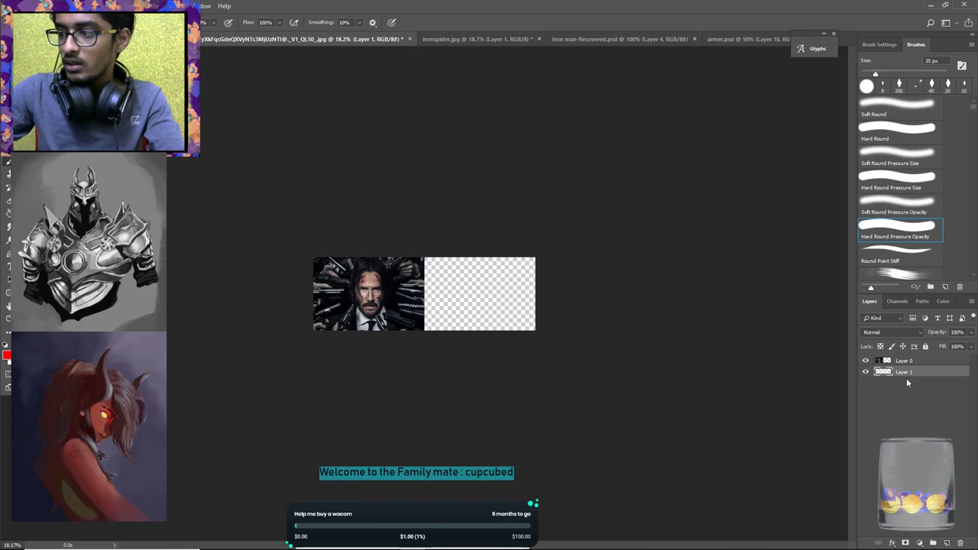
Switch to the Iron man-Recovered.psd document and reduce the brush size to 8 px.
click(497, 40)
click(582, 35)
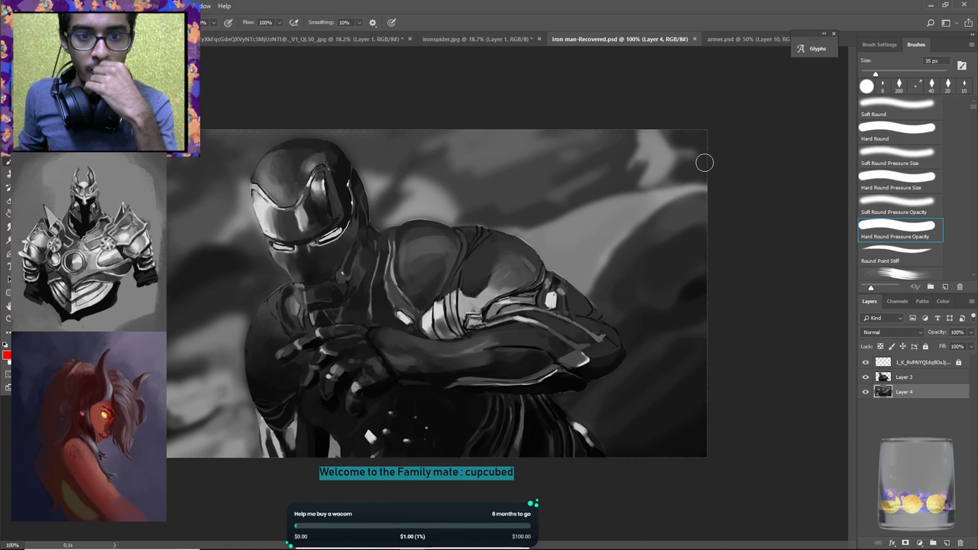
key(bracketleft)
key(bracketleft)
key(bracketleft)
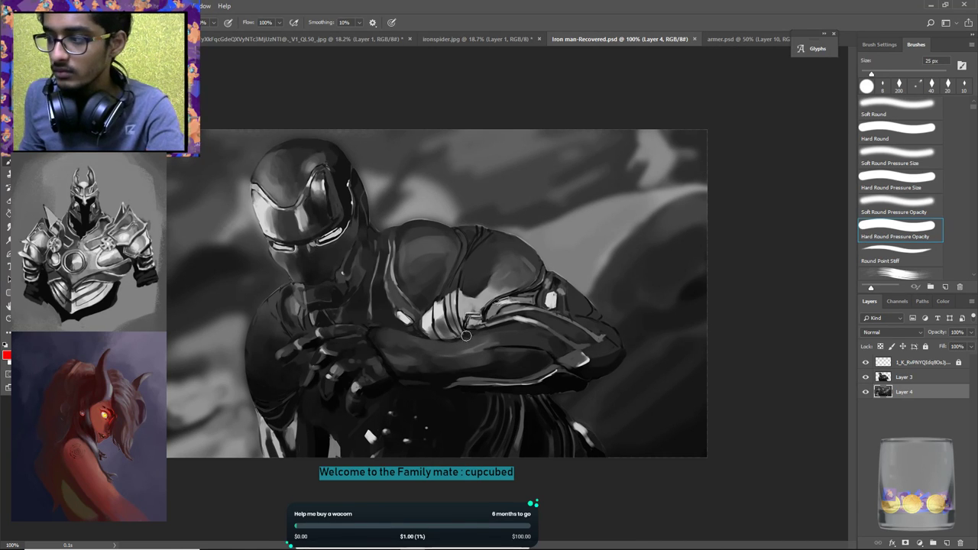
key(bracketleft)
key(bracketleft)
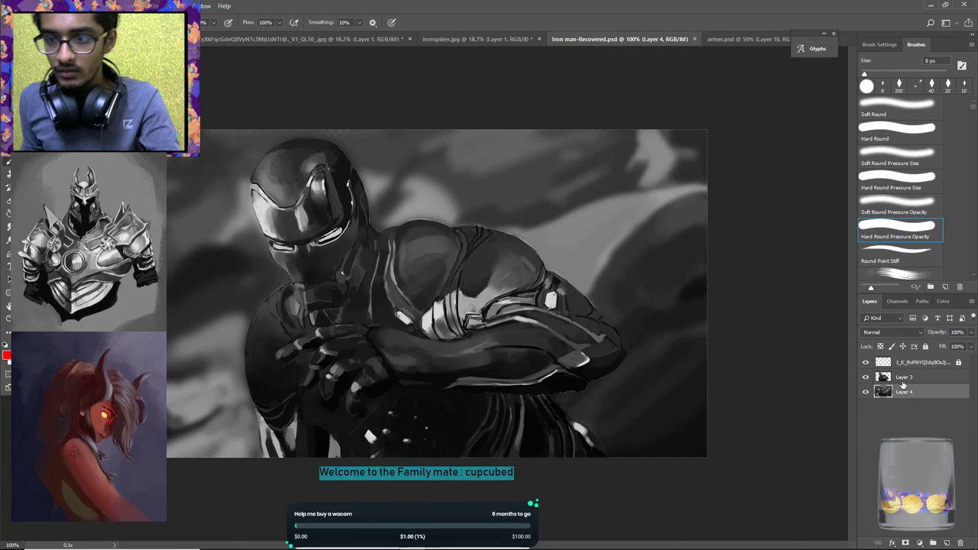
Touch up Iron Man's fingers on Layer 3 with dark grey tones sampled from the hand.
click(878, 376)
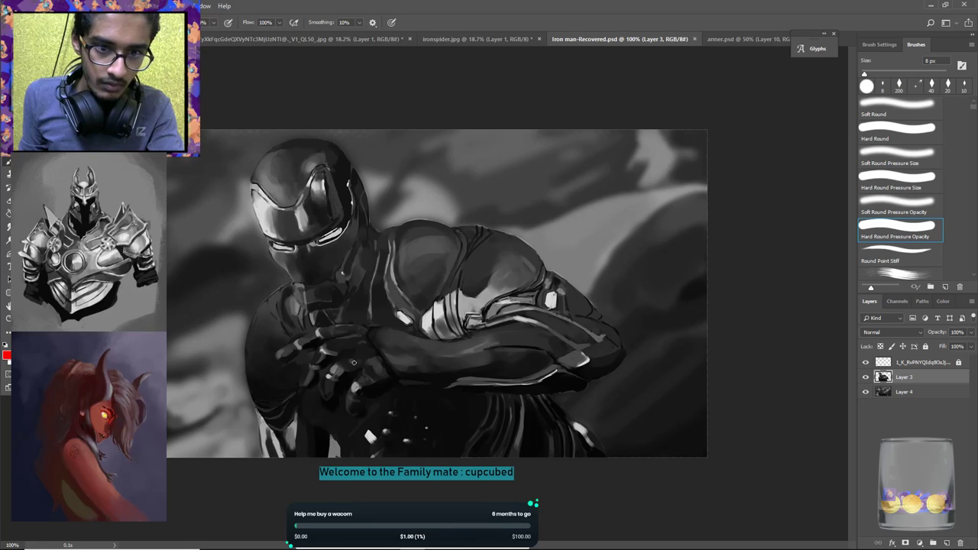
alt+click(331, 386)
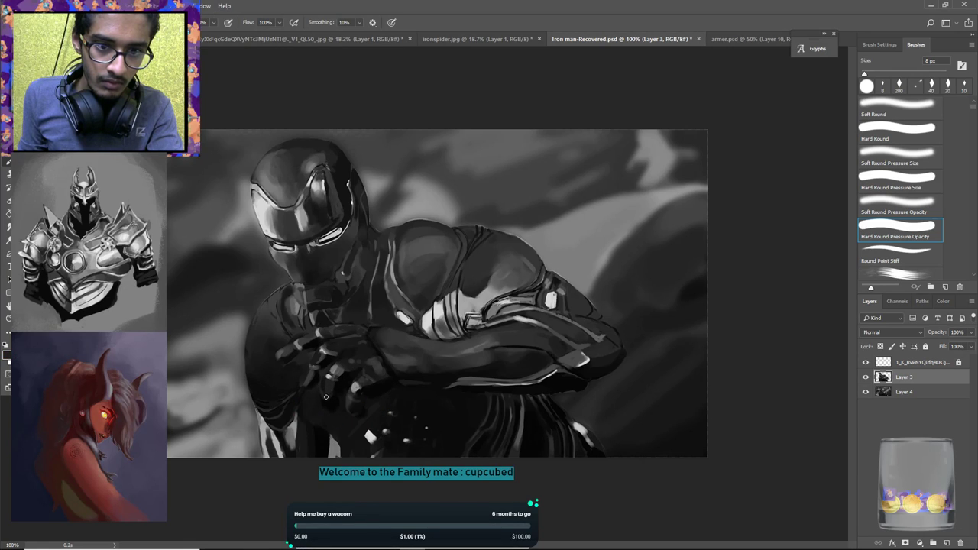
alt+click(329, 391)
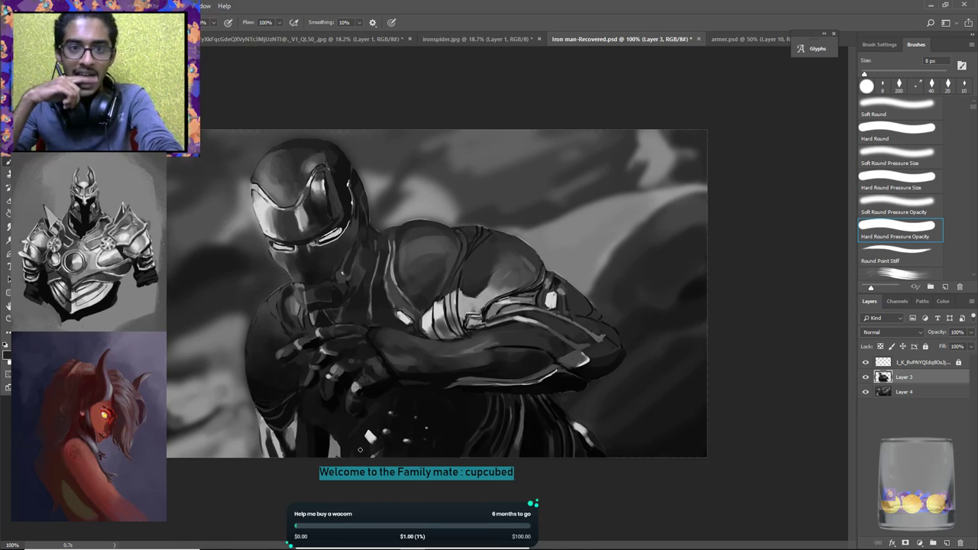
Blend the highlight and shading on Iron Man's faceplate on Layer 3 with grey tones sampled from the mask.
alt+click(298, 215)
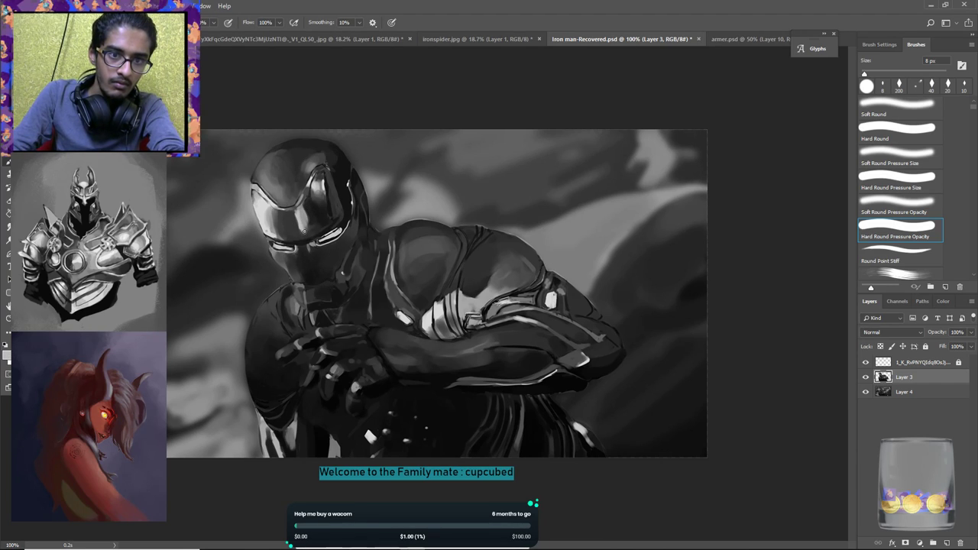
alt+click(297, 215)
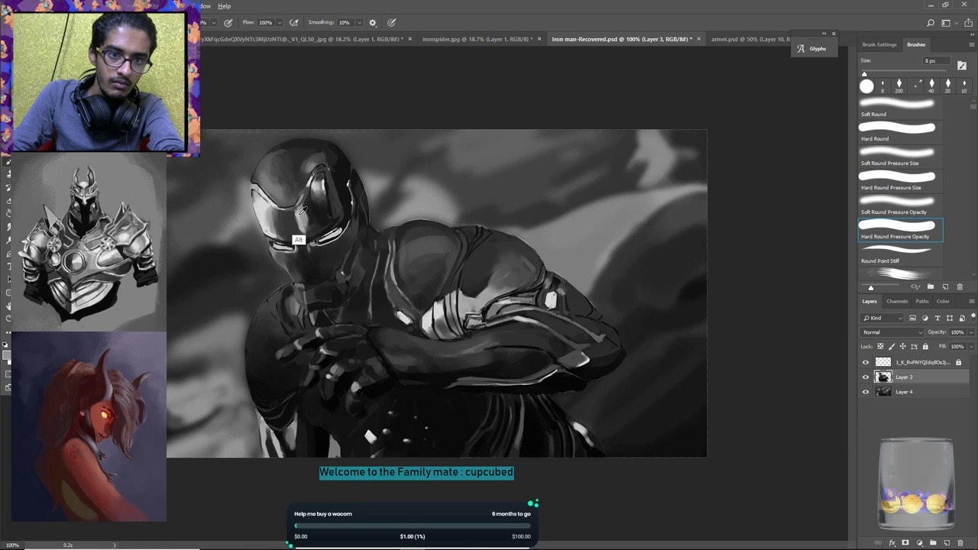
alt+click(305, 233)
key(ctrl+alt+z)
alt+click(307, 225)
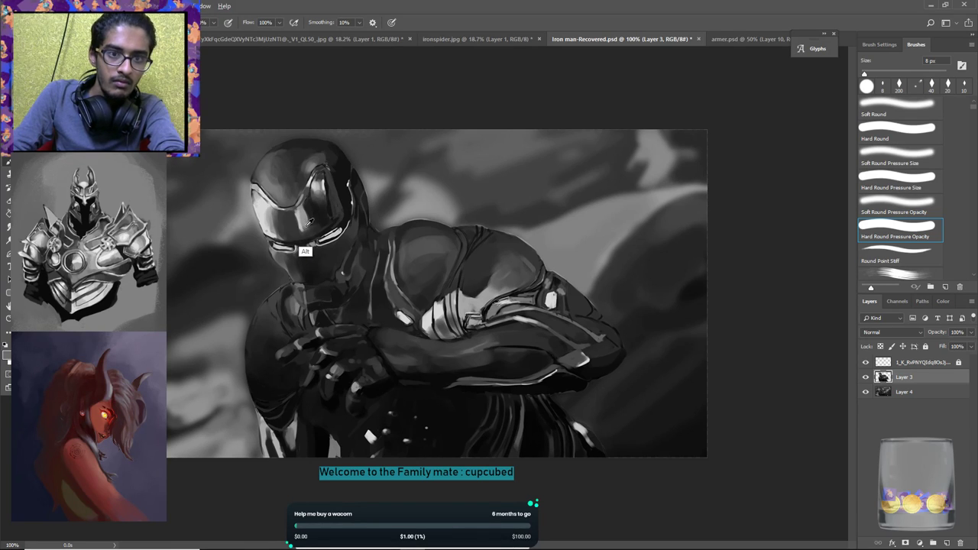
alt+click(301, 229)
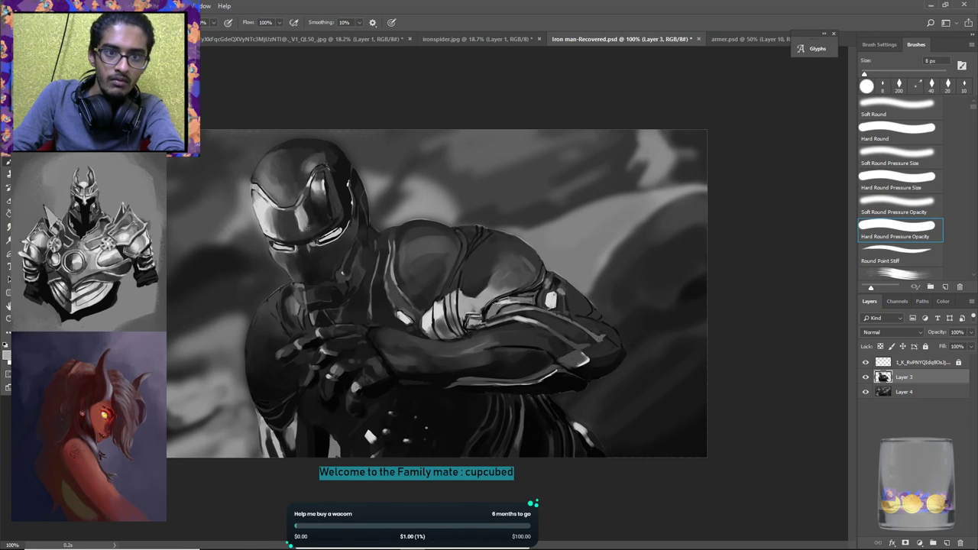
alt+click(301, 229)
click(296, 215)
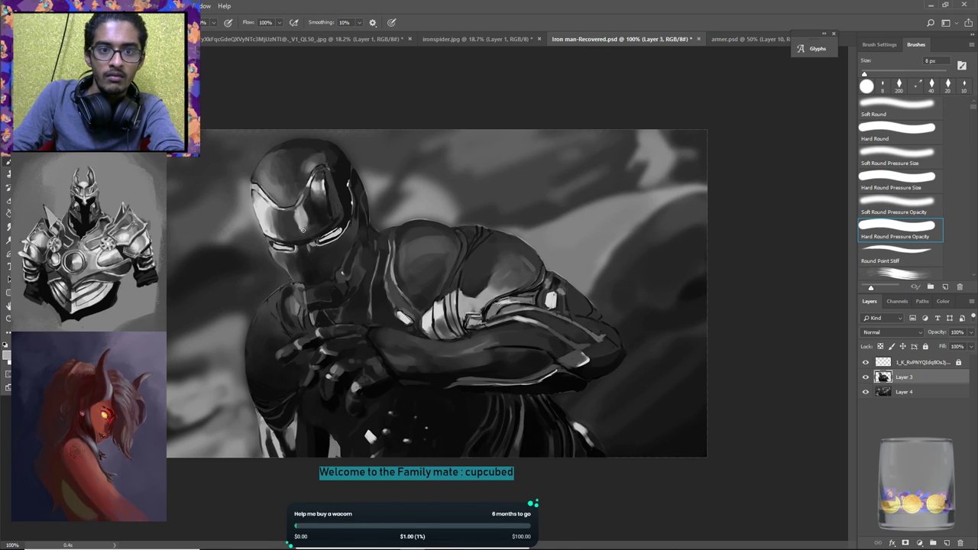
alt+click(290, 246)
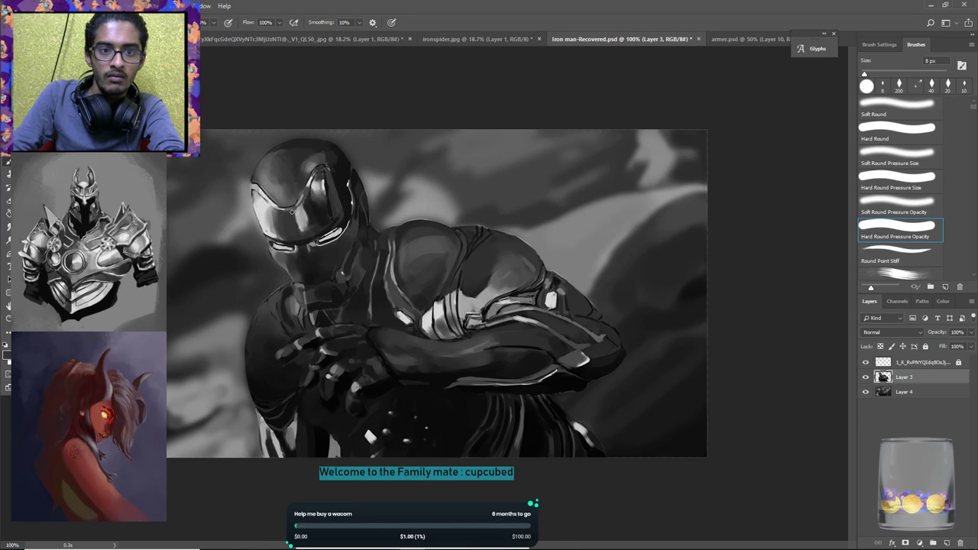
alt+click(299, 222)
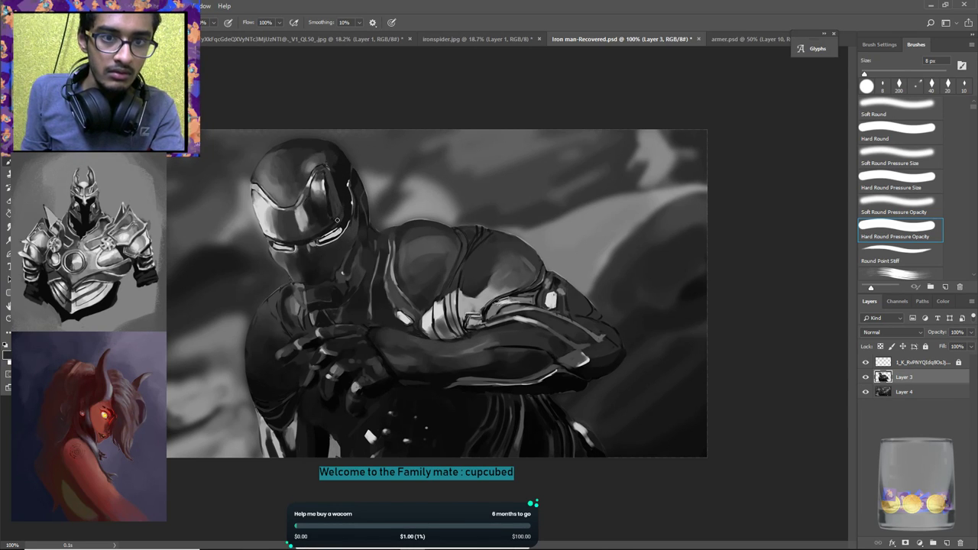
Touch up the side of Iron Man's faceplate beside the far eye with sampled dark greys.
click(345, 200)
click(345, 202)
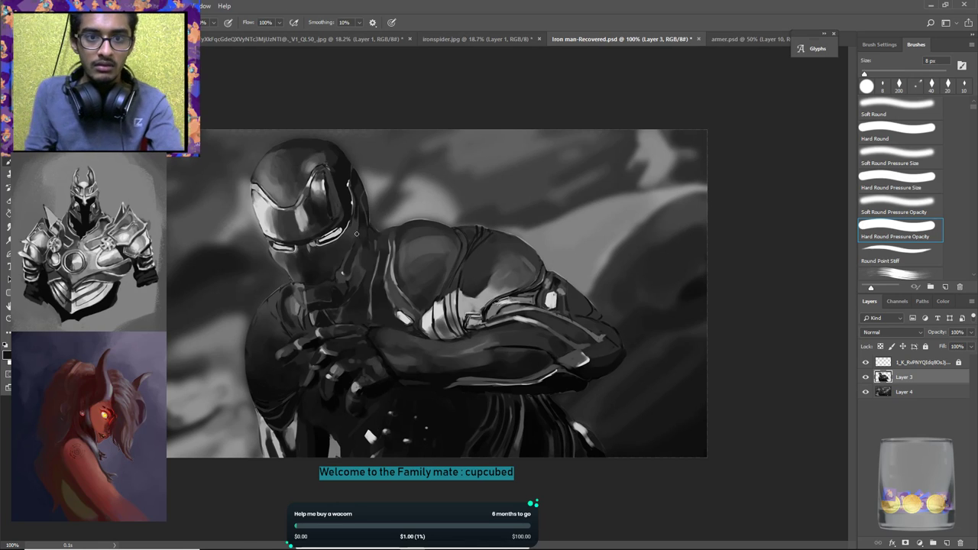
alt+click(337, 197)
drag(337, 197, 338, 205)
alt+click(337, 199)
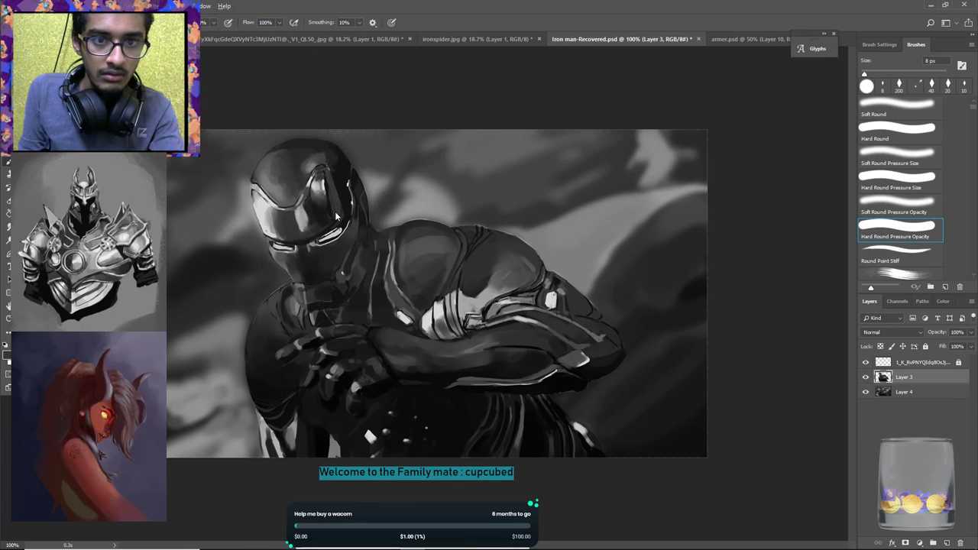
click(337, 199)
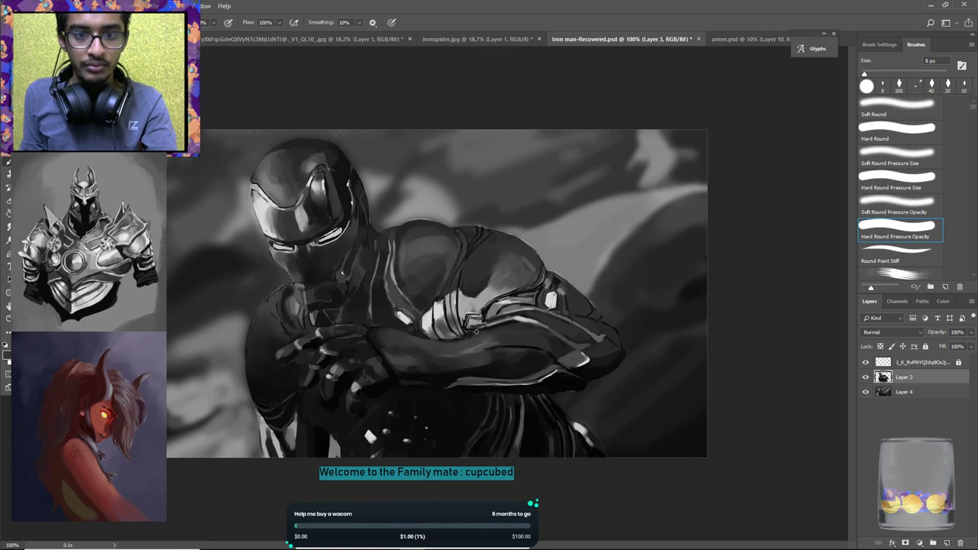
Reshape the bright rectangular highlight on Iron Man's lower torso with tones sampled around it.
alt+click(366, 431)
drag(364, 432, 370, 430)
alt+click(363, 433)
click(367, 434)
alt+click(368, 431)
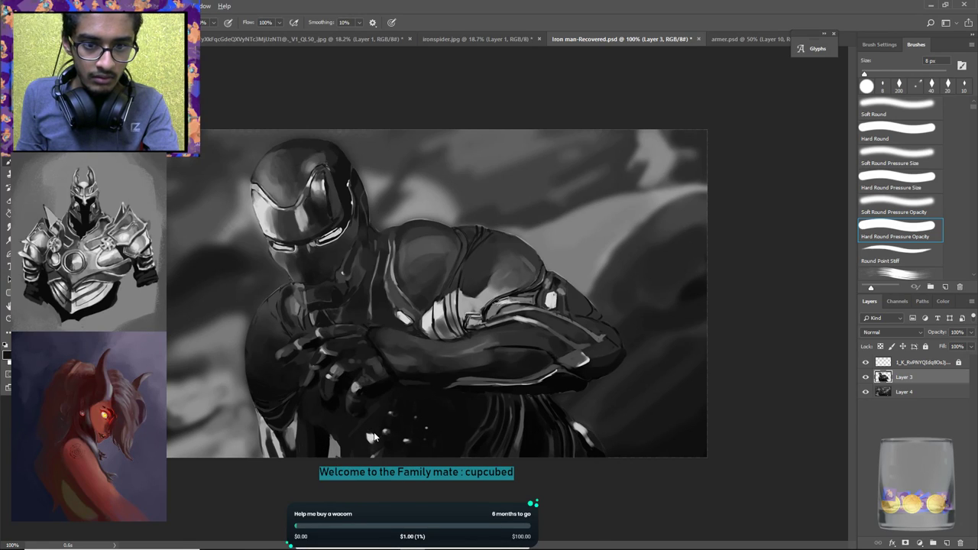
alt+click(376, 443)
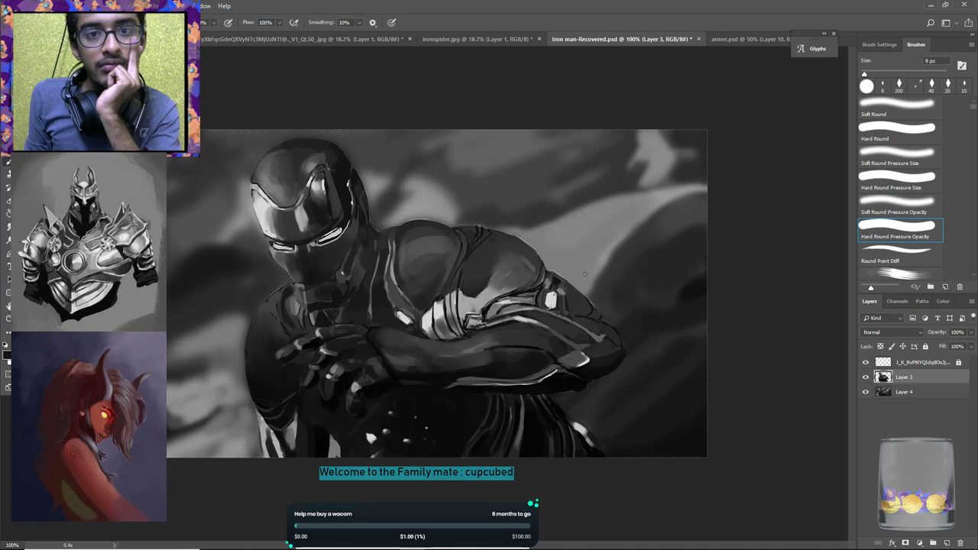
Switch to the armer.psd document and duplicate Layer 10 nineteen times.
click(748, 38)
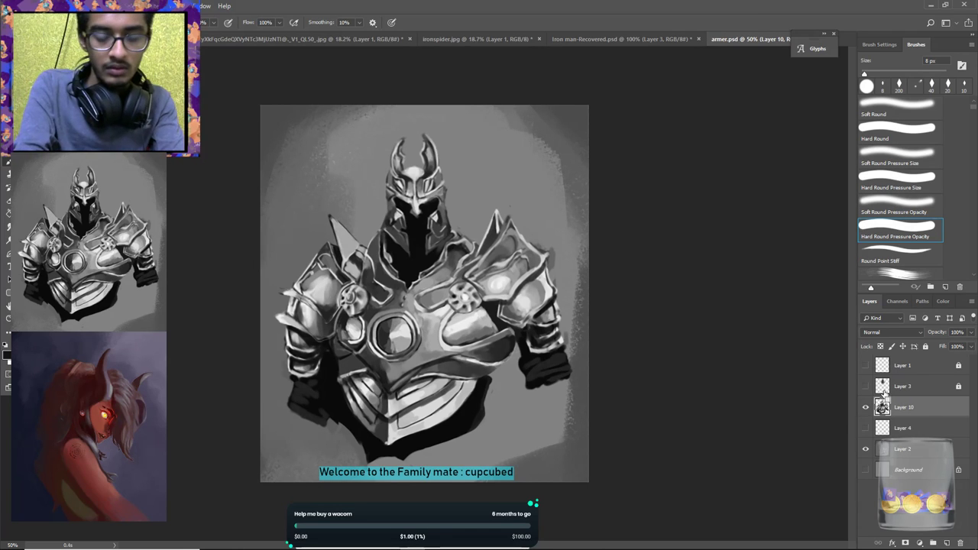
key(ctrl+j)
key(ctrl+j)
key(ctrl+j)
key(ctrl+j)
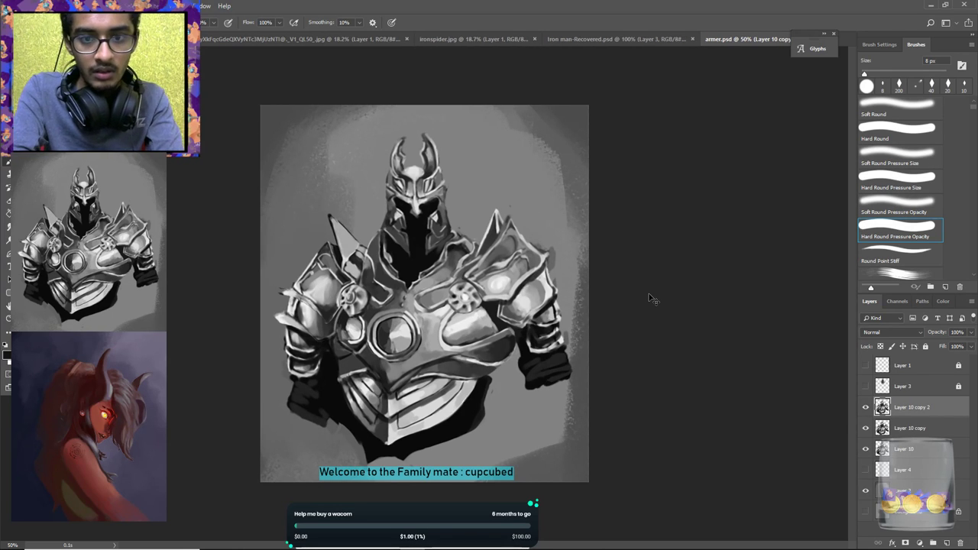
key(ctrl+j)
key(ctrl+j)
key(ctrl+j)
key(ctrl+j)
key(ctrl+j)
key(ctrl+j)
key(ctrl+j)
key(ctrl+j)
key(ctrl+j)
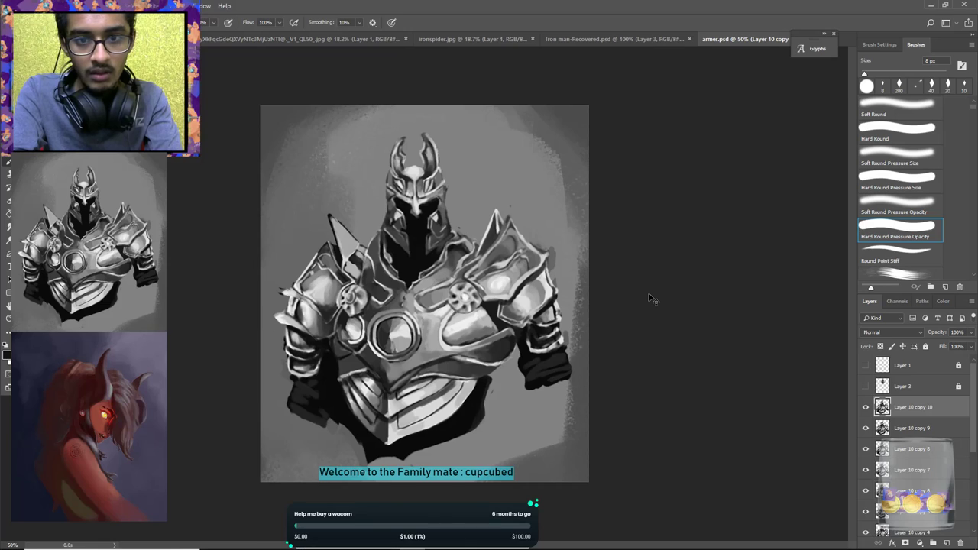
key(ctrl+j)
key(ctrl+j)
key(ctrl+j)
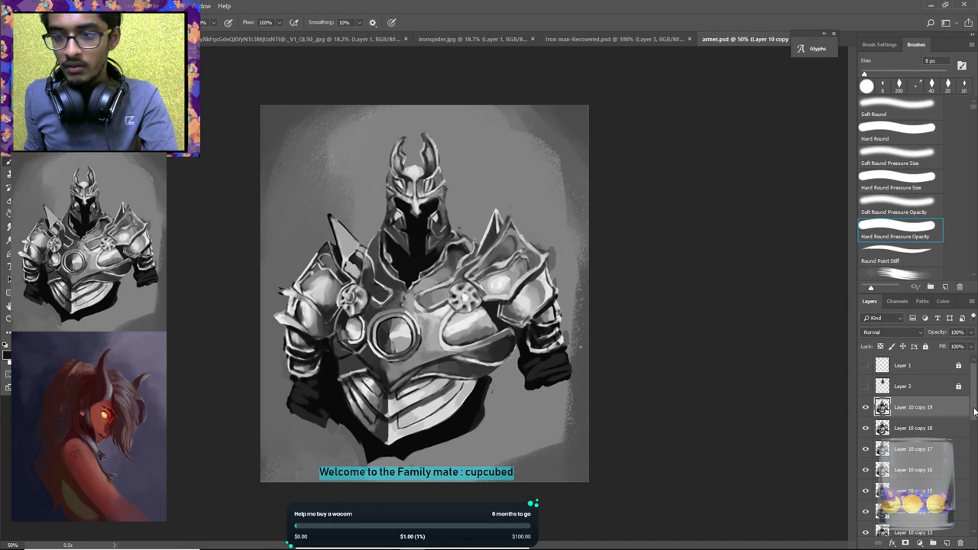
Merge Layer 10 and all its copies into one layer and rename it "main layer".
scroll(970, 437, down, 3)
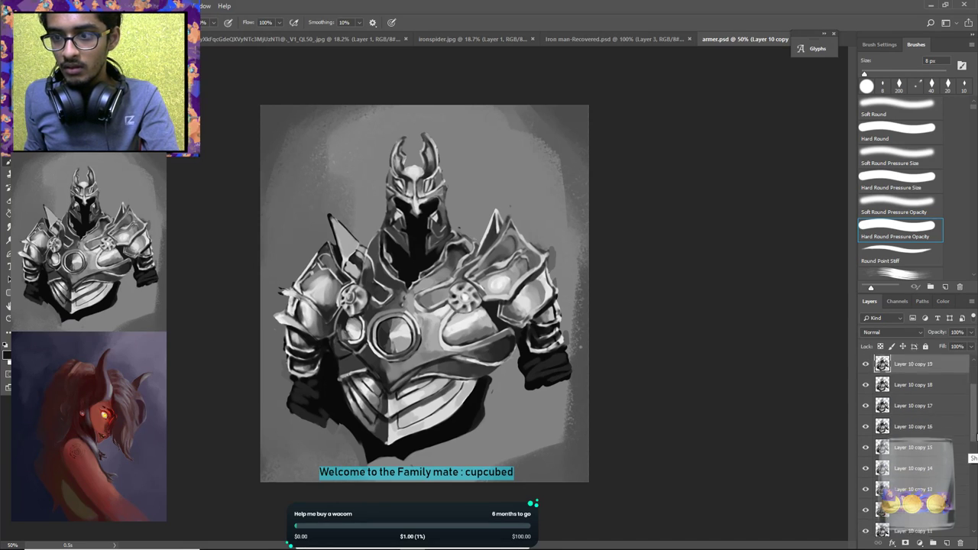
scroll(976, 473, down, 2)
scroll(973, 489, down, 3)
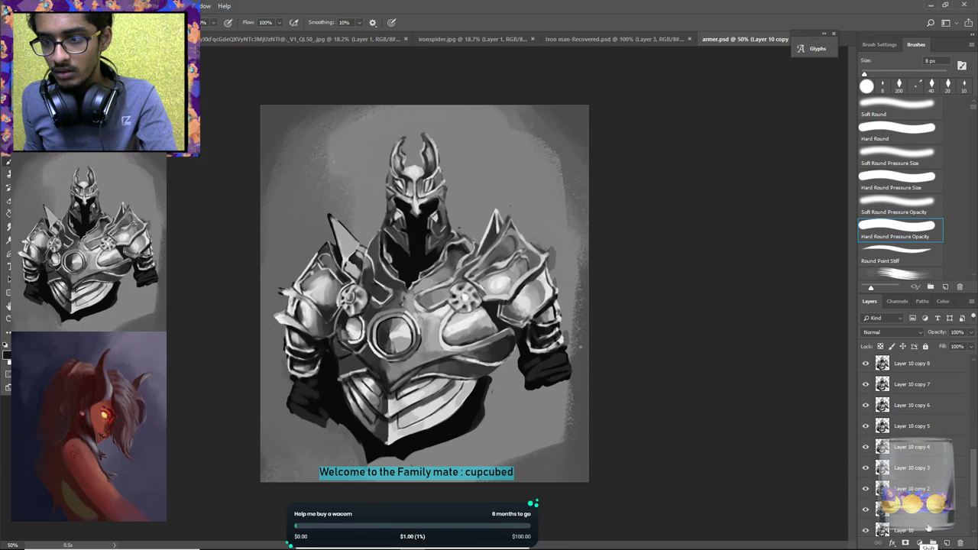
shift+click(948, 531)
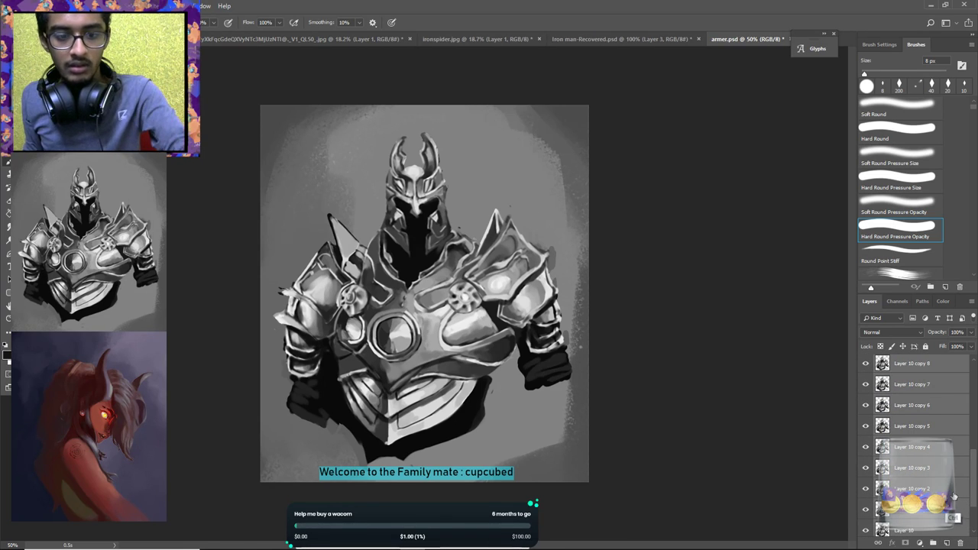
key(ctrl+e)
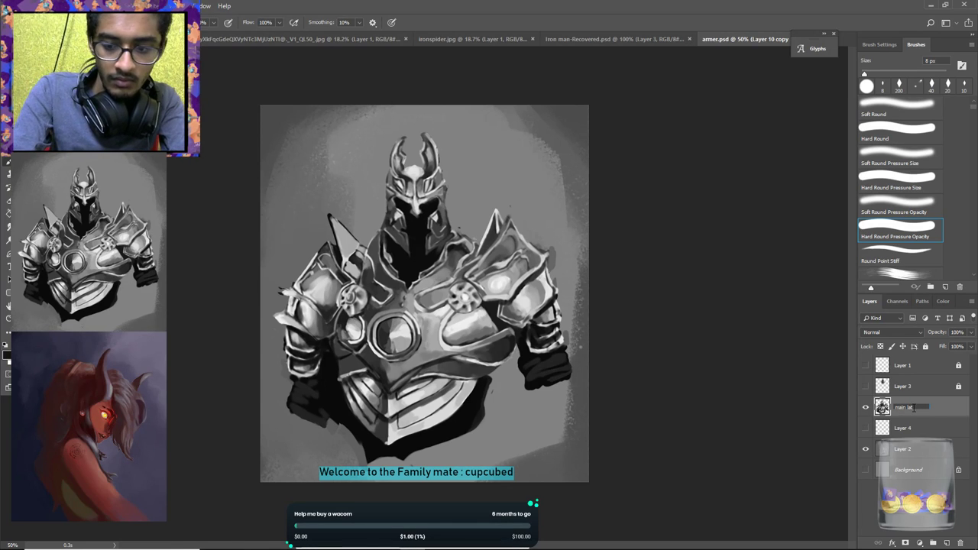
key(Return)
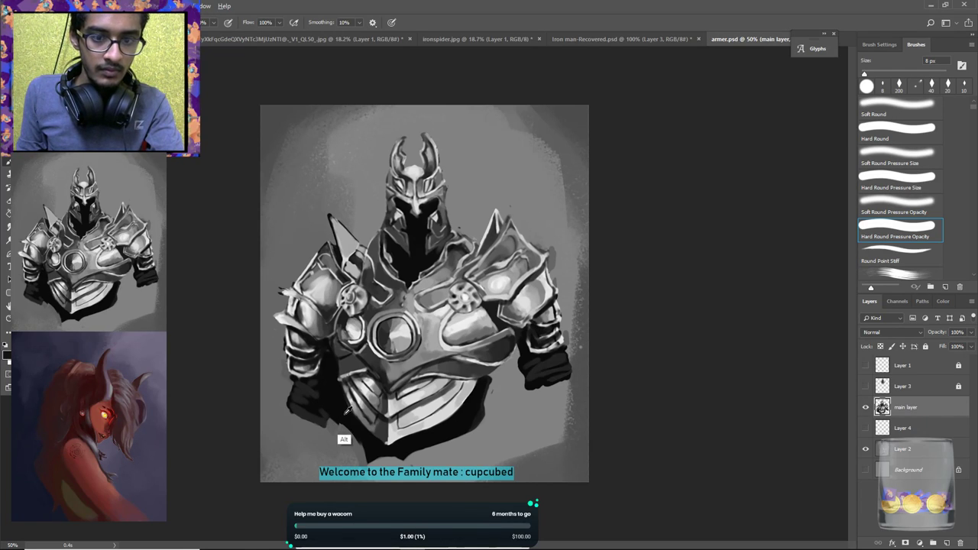
Enlarge the brush to 60 px and paint black along the lower edge of the armour's torso on the main layer.
key(bracketright)
key(bracketright)
key(bracketright)
key(bracketright)
key(bracketright)
key(bracketright)
key(bracketright)
key(bracketright)
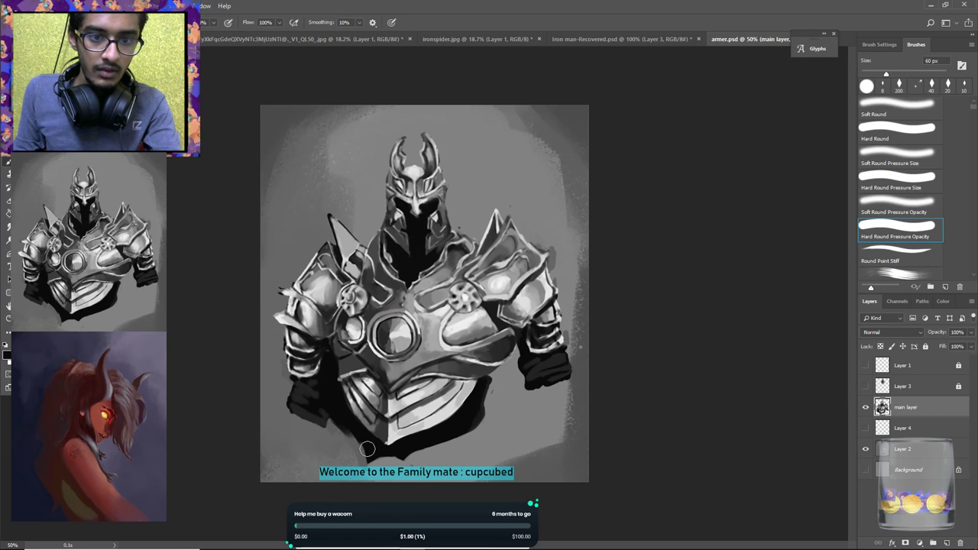
mouse_move(342, 423)
mouse_down()
mouse_move(369, 456)
mouse_move(363, 450)
mouse_up()
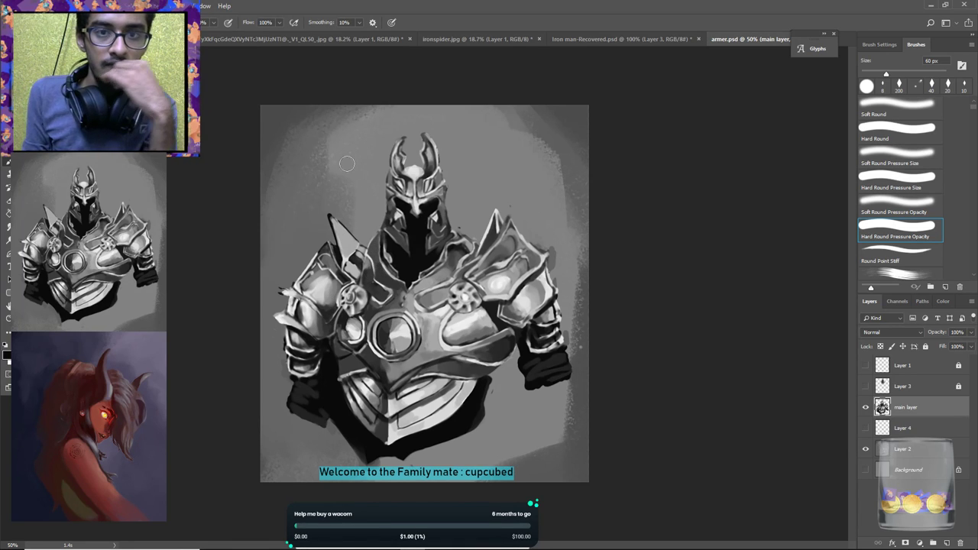
Switch to the gun-portrait document, duplicate Layer 0, desaturate the copy and hide the original Layer 0.
click(348, 40)
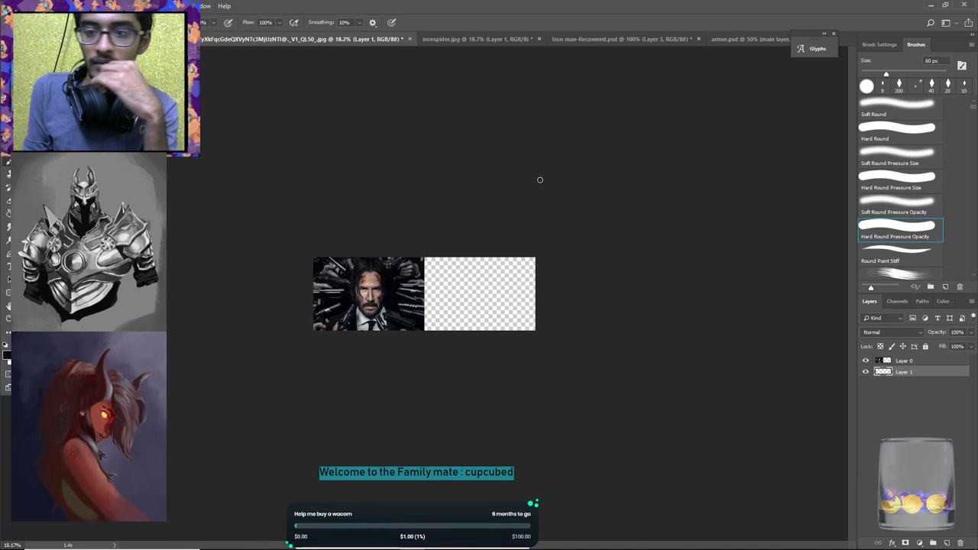
click(903, 362)
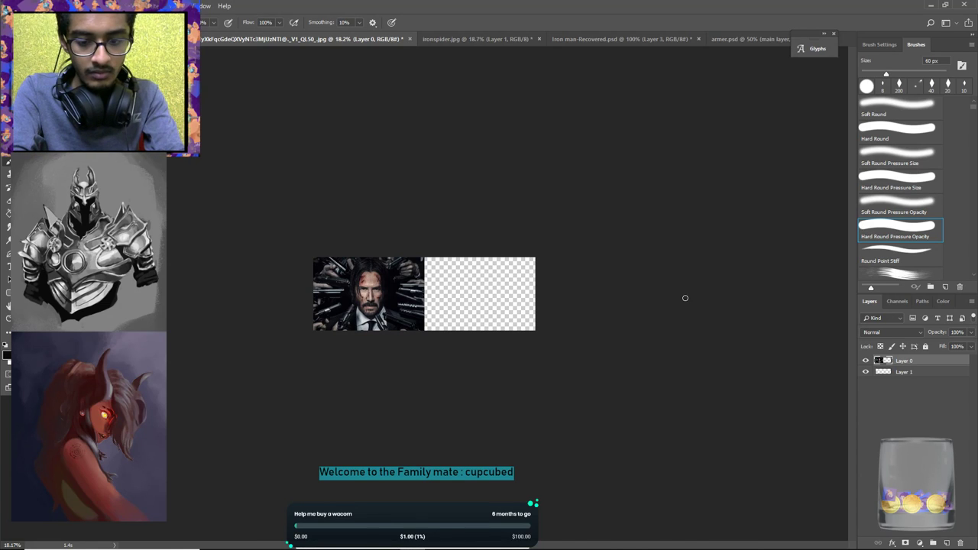
key(v)
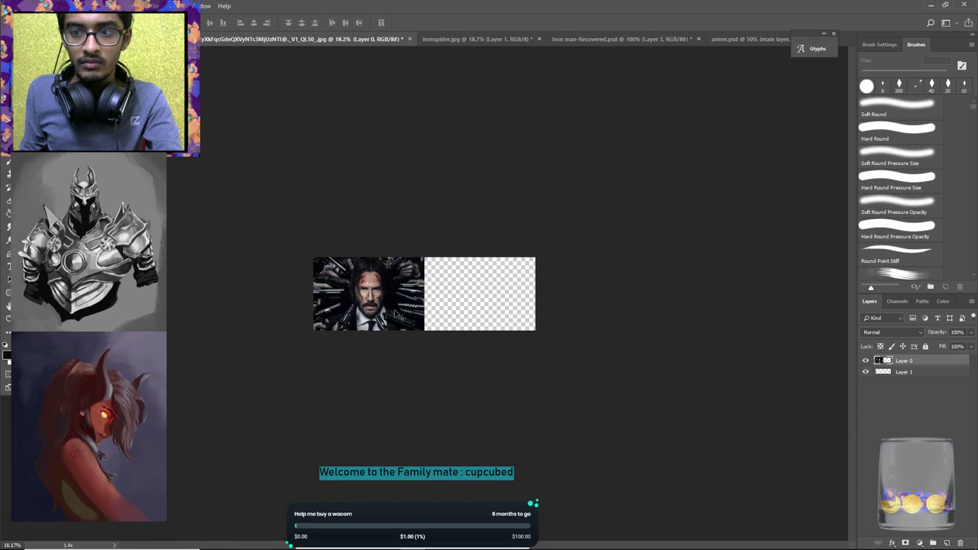
key(ctrl+j)
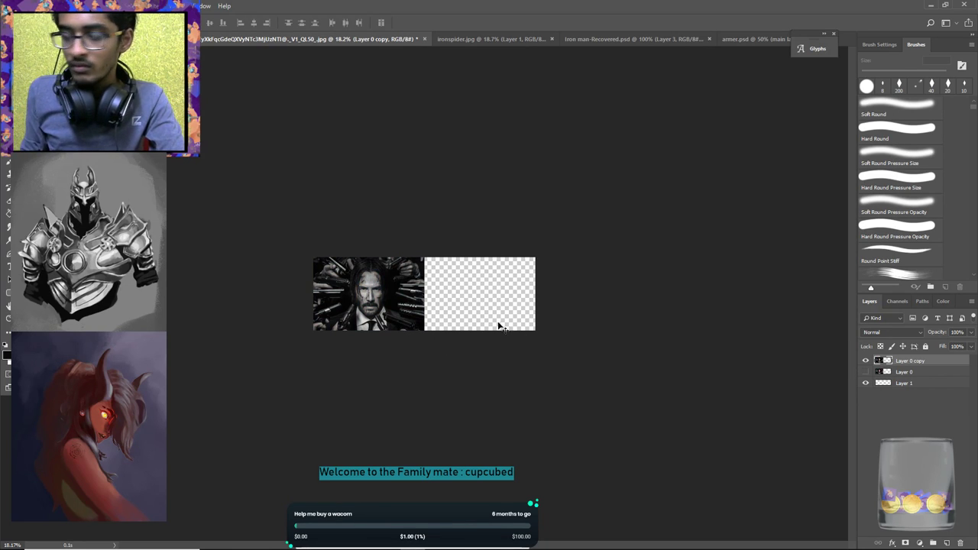
In ironspider.jpg, duplicate Layer 0, desaturate the copy and hide the original Layer 0.
click(480, 44)
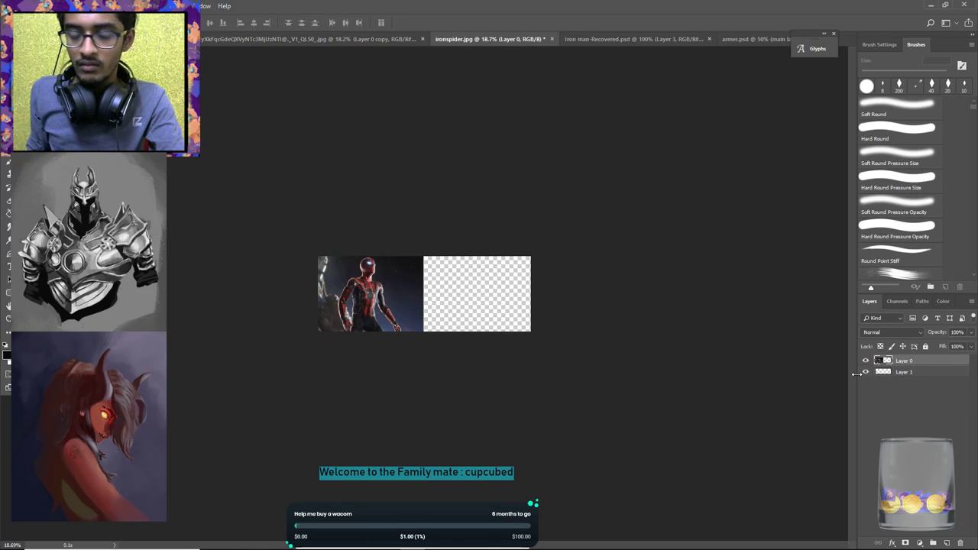
key(ctrl+j)
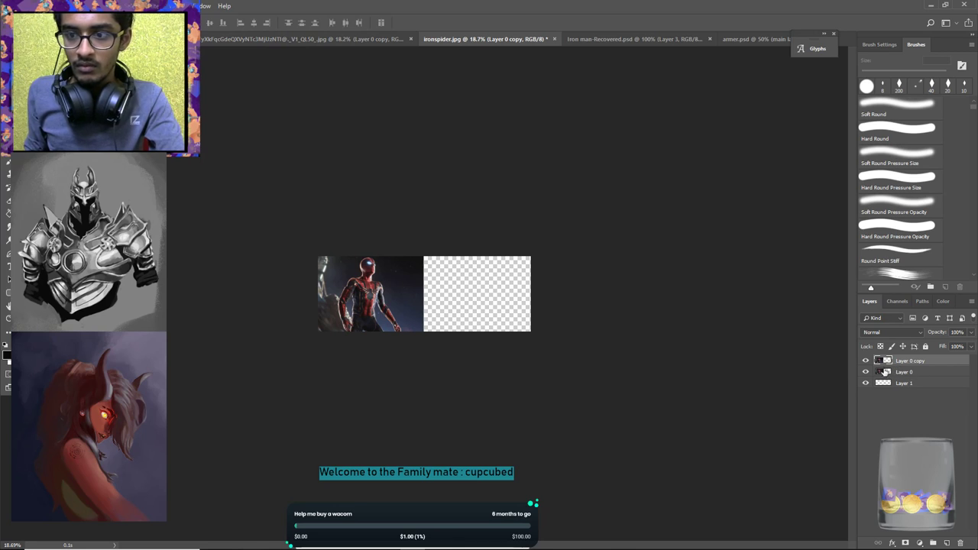
key(ctrl+shift+u)
key(z)
drag(507, 303, 557, 325)
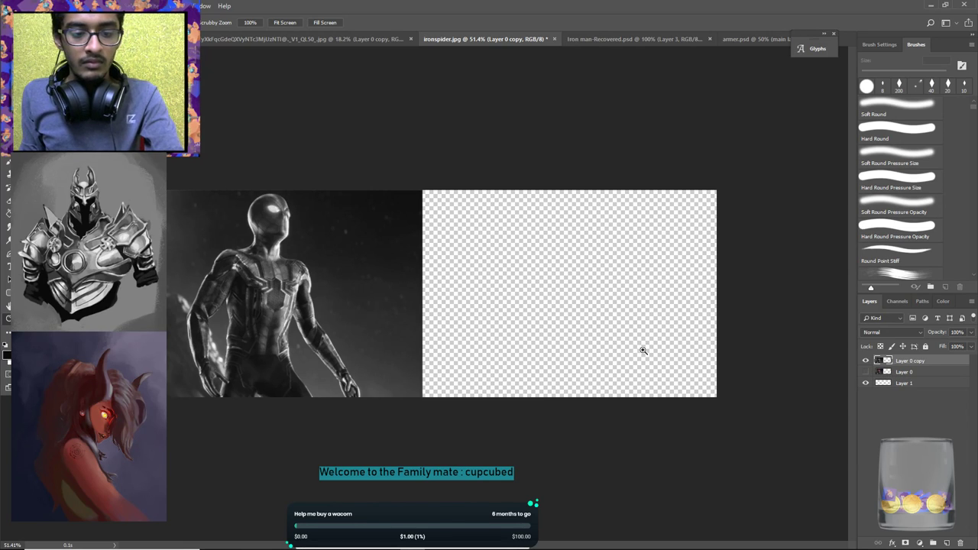
Switch to the gun-portrait document and activate Layer 1 for painting with the Hard Round Pressure Opacity brush.
click(330, 40)
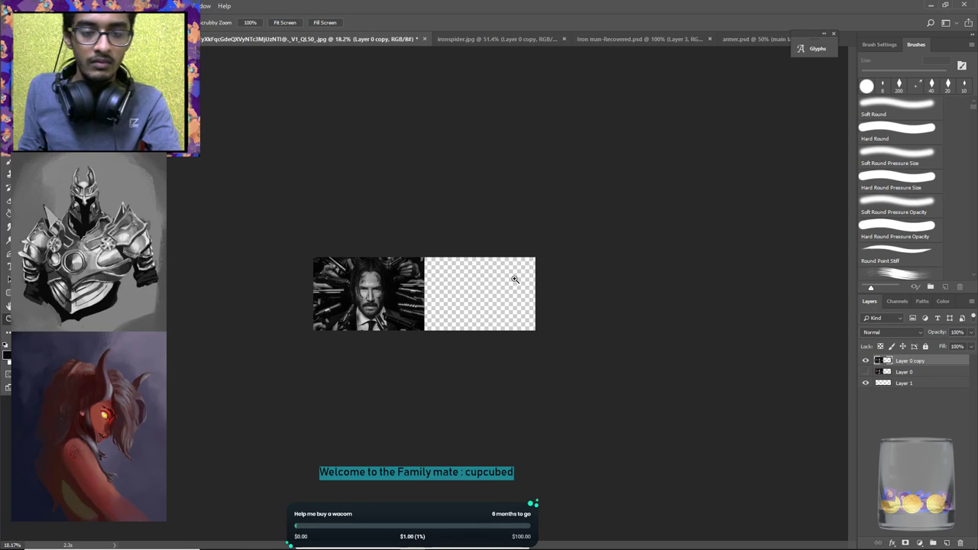
drag(529, 267, 581, 305)
key(b)
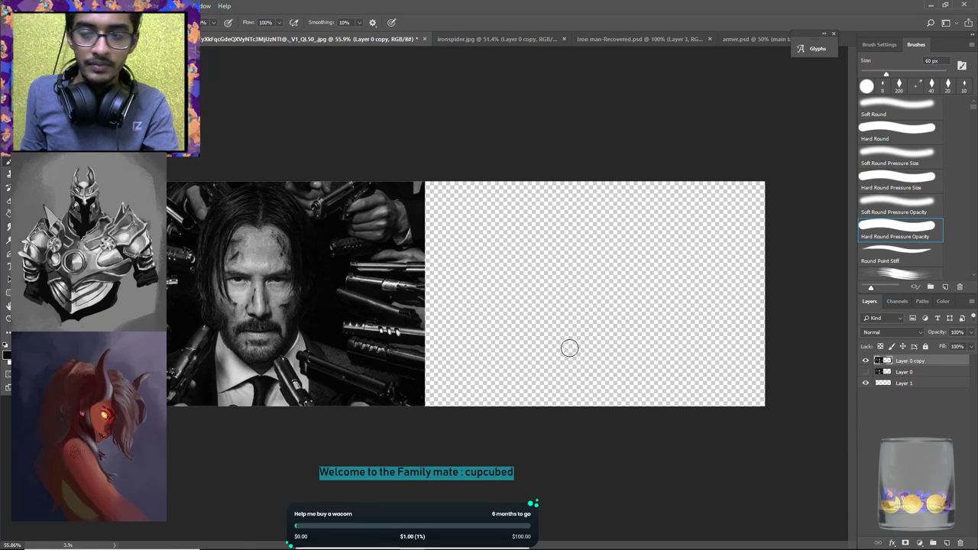
click(905, 373)
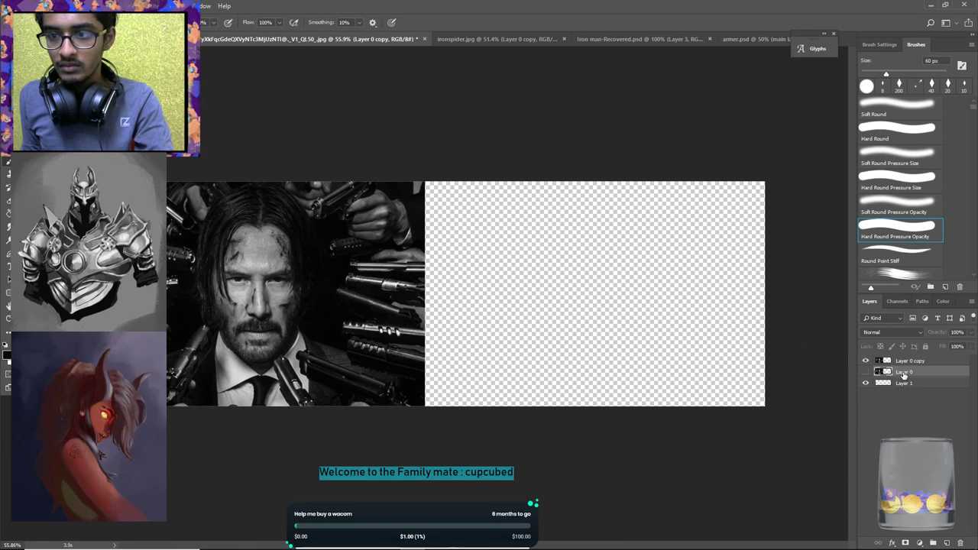
click(889, 384)
key(z)
drag(625, 376, 620, 377)
key(b)
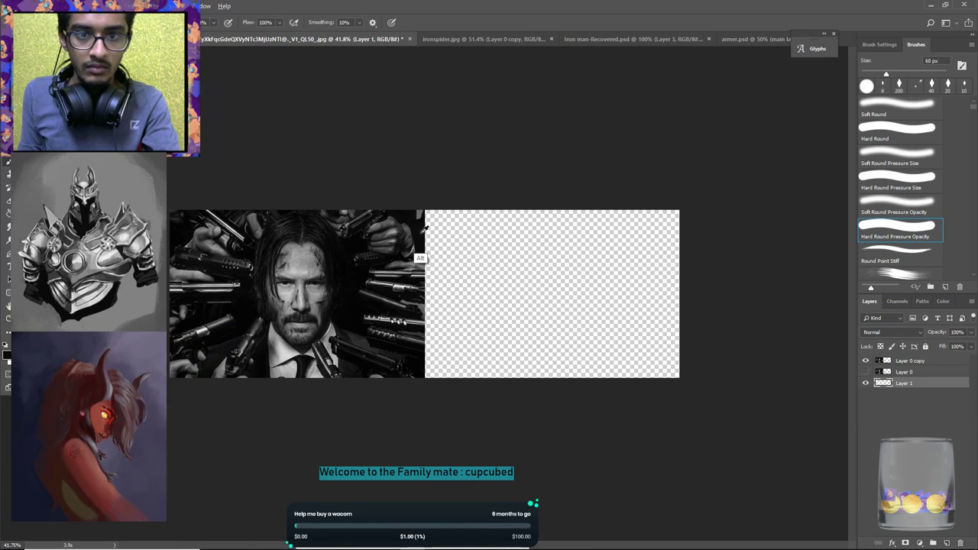
Cover the blank half of the gun-portrait canvas with near-black on Layer 1, enlarging the brush to fill the area.
drag(673, 228, 678, 215)
mouse_move(682, 348)
mouse_down()
mouse_move(679, 379)
mouse_move(646, 380)
mouse_move(679, 331)
mouse_move(664, 213)
mouse_move(661, 309)
mouse_up()
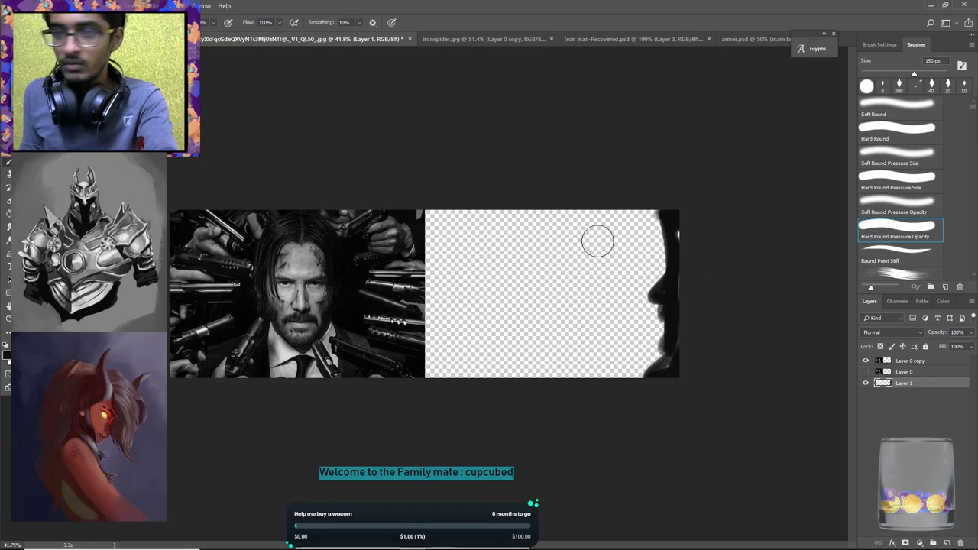
key(bracketright)
key(bracketright)
key(bracketright)
key(bracketright)
key(bracketright)
key(bracketright)
key(bracketright)
mouse_move(432, 220)
mouse_down()
mouse_move(436, 390)
mouse_move(544, 408)
mouse_move(527, 398)
mouse_move(534, 390)
mouse_move(666, 374)
mouse_move(675, 326)
mouse_move(640, 231)
mouse_move(584, 232)
mouse_move(496, 212)
mouse_move(425, 226)
mouse_move(440, 294)
mouse_move(473, 279)
mouse_move(546, 202)
mouse_move(532, 189)
mouse_move(556, 207)
mouse_move(657, 215)
mouse_move(646, 273)
mouse_move(508, 262)
mouse_move(578, 305)
mouse_move(540, 356)
mouse_move(584, 333)
mouse_move(536, 315)
mouse_move(573, 343)
mouse_move(547, 310)
mouse_move(537, 349)
mouse_move(538, 290)
mouse_move(558, 284)
mouse_move(617, 303)
mouse_move(590, 309)
mouse_move(631, 301)
mouse_move(606, 337)
mouse_move(621, 349)
mouse_move(658, 313)
mouse_move(611, 280)
mouse_move(572, 280)
mouse_move(572, 313)
mouse_up()
Sample dark greys and block in the central hair-and-body silhouette and the rounded shapes around it on Layer 1.
alt+click(673, 432)
mouse_move(552, 272)
mouse_down()
mouse_move(568, 317)
mouse_move(511, 314)
mouse_move(518, 341)
mouse_move(496, 323)
mouse_move(502, 363)
mouse_move(587, 298)
mouse_move(525, 371)
mouse_move(576, 346)
mouse_move(546, 348)
mouse_up()
alt+click(461, 288)
mouse_move(475, 259)
mouse_down()
mouse_move(461, 253)
mouse_move(602, 200)
mouse_move(687, 349)
mouse_up()
mouse_move(468, 359)
mouse_down()
mouse_move(447, 265)
mouse_move(471, 314)
mouse_move(477, 374)
mouse_up()
mouse_move(489, 453)
mouse_down()
mouse_move(521, 359)
mouse_move(464, 320)
mouse_move(486, 433)
mouse_move(543, 315)
mouse_move(514, 322)
mouse_move(540, 265)
mouse_move(543, 304)
mouse_move(542, 294)
mouse_move(561, 309)
mouse_move(560, 361)
mouse_move(518, 397)
mouse_move(564, 281)
mouse_move(530, 393)
mouse_move(536, 268)
mouse_move(592, 398)
mouse_move(582, 279)
mouse_move(525, 275)
mouse_move(512, 354)
mouse_move(532, 313)
mouse_move(589, 381)
mouse_move(616, 380)
mouse_up()
mouse_move(664, 227)
mouse_down()
mouse_move(595, 207)
mouse_move(570, 191)
mouse_move(490, 218)
mouse_move(447, 295)
mouse_move(440, 252)
mouse_move(447, 360)
mouse_move(481, 381)
mouse_move(615, 353)
mouse_move(641, 328)
mouse_move(645, 346)
mouse_move(514, 375)
mouse_move(630, 354)
mouse_move(668, 366)
mouse_move(662, 332)
mouse_move(686, 300)
mouse_move(682, 265)
mouse_move(756, 255)
mouse_up()
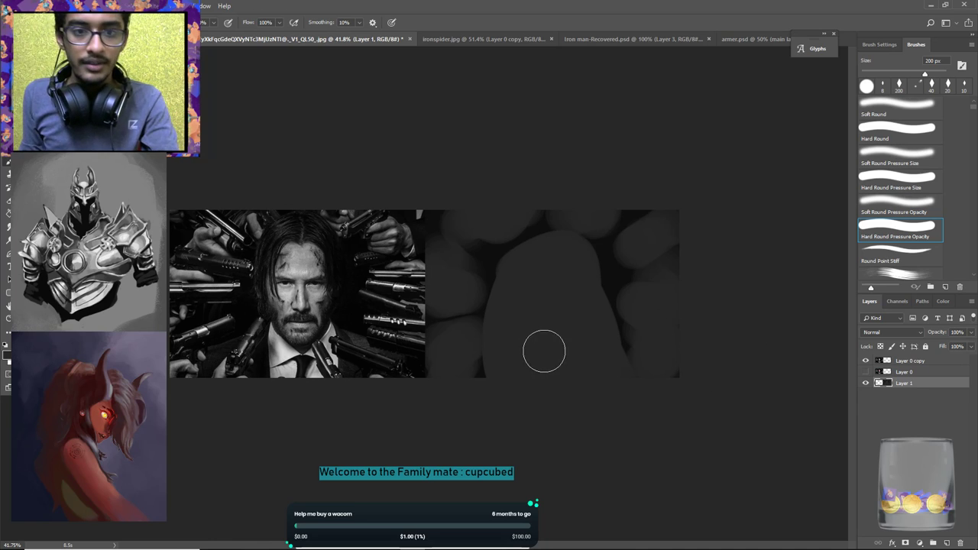
Sample lighter greys from the photo and block in the face and the shirt and shoulder area with a 200 px brush.
key(alt)
alt+click(301, 257)
mouse_move(546, 283)
mouse_down()
mouse_move(553, 306)
mouse_move(533, 287)
mouse_move(551, 298)
mouse_move(541, 307)
mouse_move(550, 336)
mouse_move(522, 304)
mouse_move(564, 286)
mouse_up()
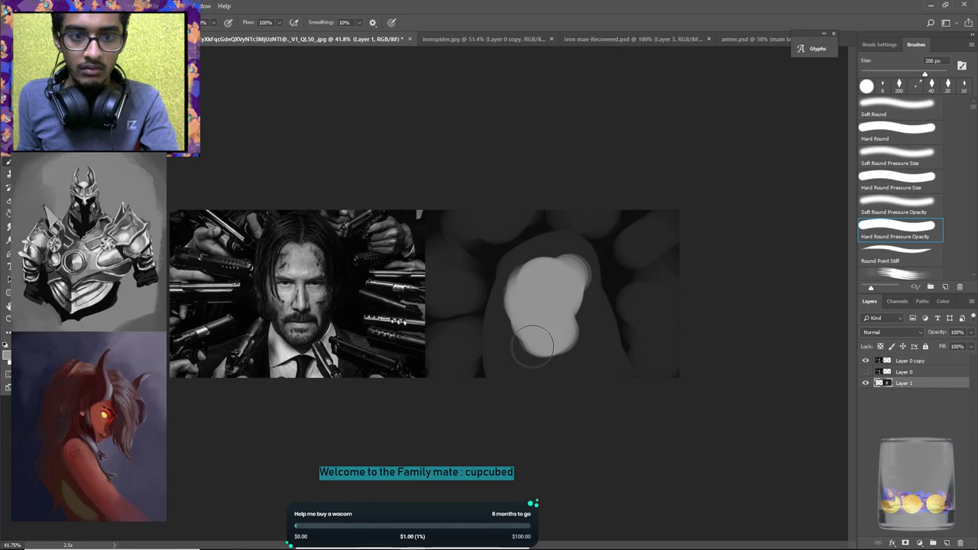
mouse_move(529, 365)
mouse_down()
mouse_move(502, 359)
mouse_move(535, 358)
mouse_up()
drag(595, 357, 557, 396)
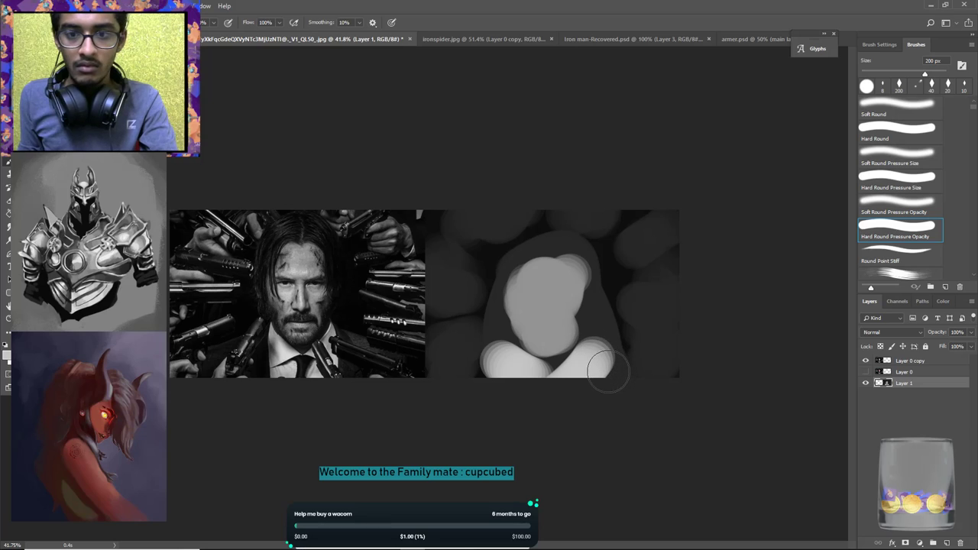
mouse_move(588, 358)
mouse_down()
mouse_move(529, 374)
mouse_move(600, 340)
mouse_move(506, 350)
mouse_move(564, 294)
mouse_move(528, 276)
mouse_move(560, 284)
mouse_move(554, 320)
mouse_move(541, 274)
mouse_move(572, 296)
mouse_move(564, 319)
mouse_move(526, 298)
mouse_up()
Save the gun-portrait study as a layered PSD named "john wich" in the !photostudy folder.
key(ctrl+shift+s)
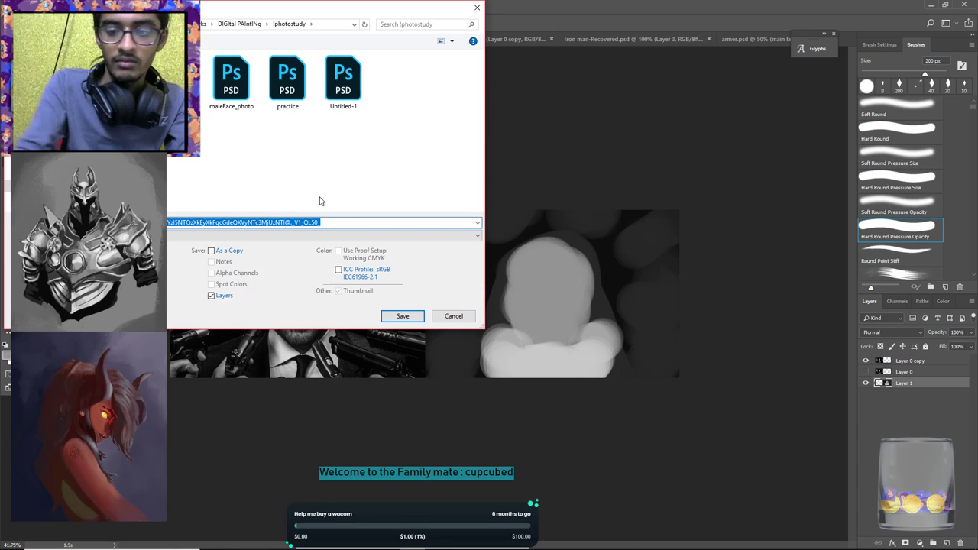
key(BackSpace)
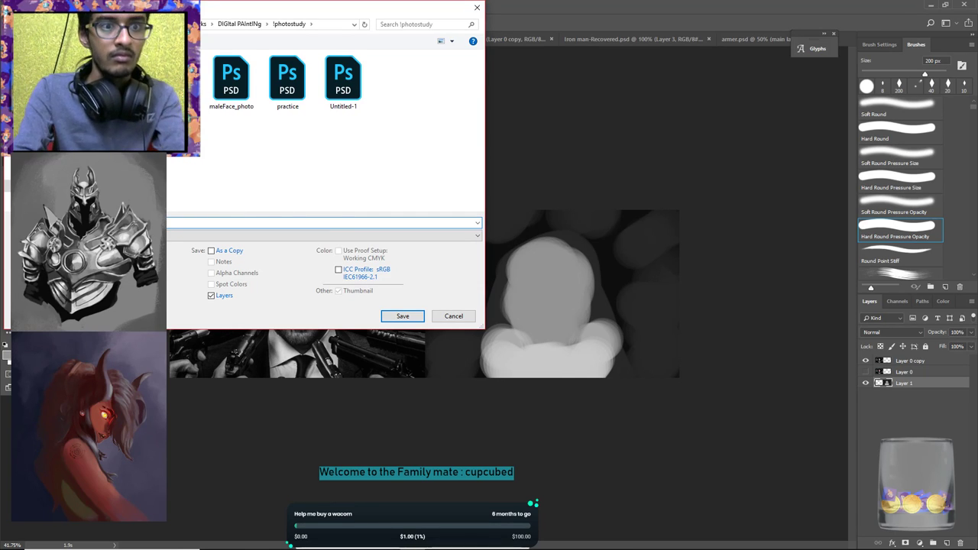
key(Escape)
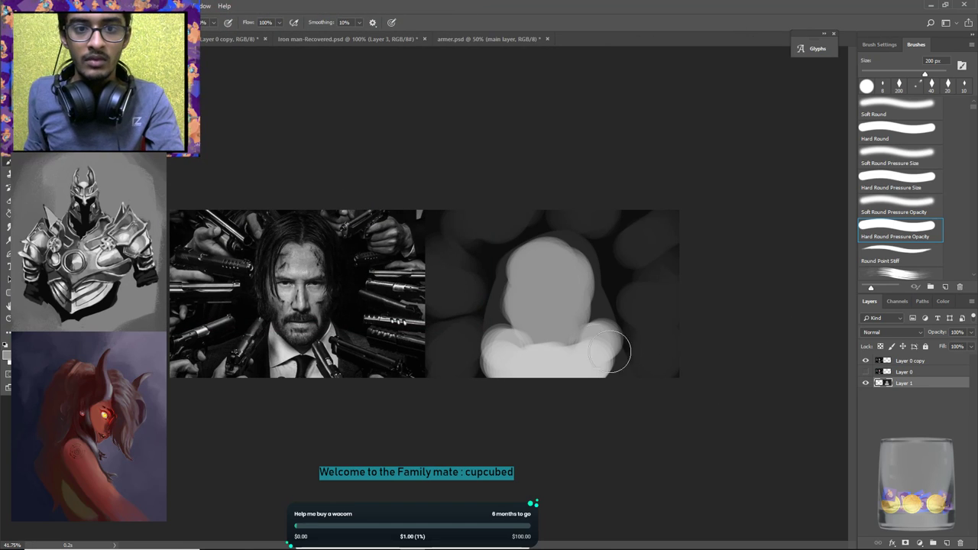
Switch to ironspider.jpg and save it as a layered PSD named "ironspider" in the !photostudy folder.
click(226, 40)
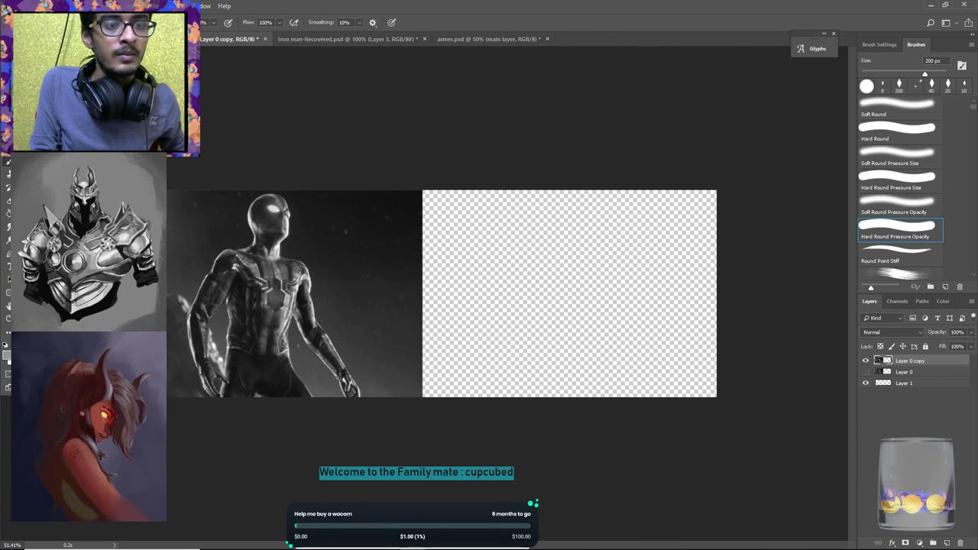
key(ctrl+o)
click(478, 7)
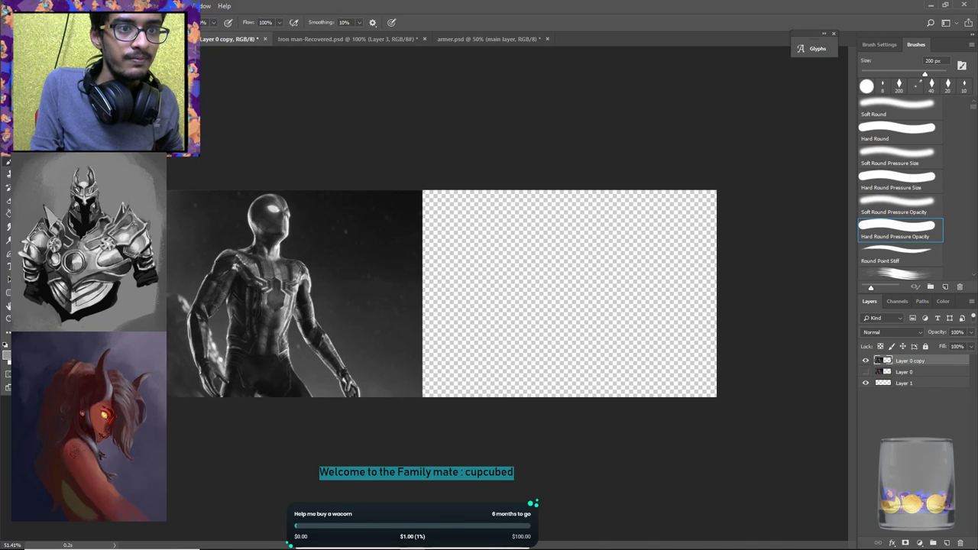
key(ctrl+shift+s)
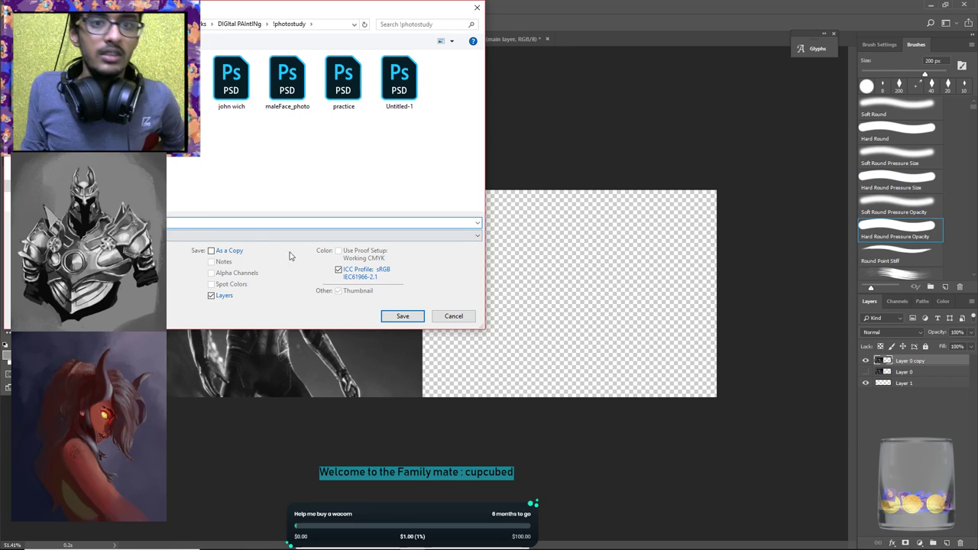
click(403, 316)
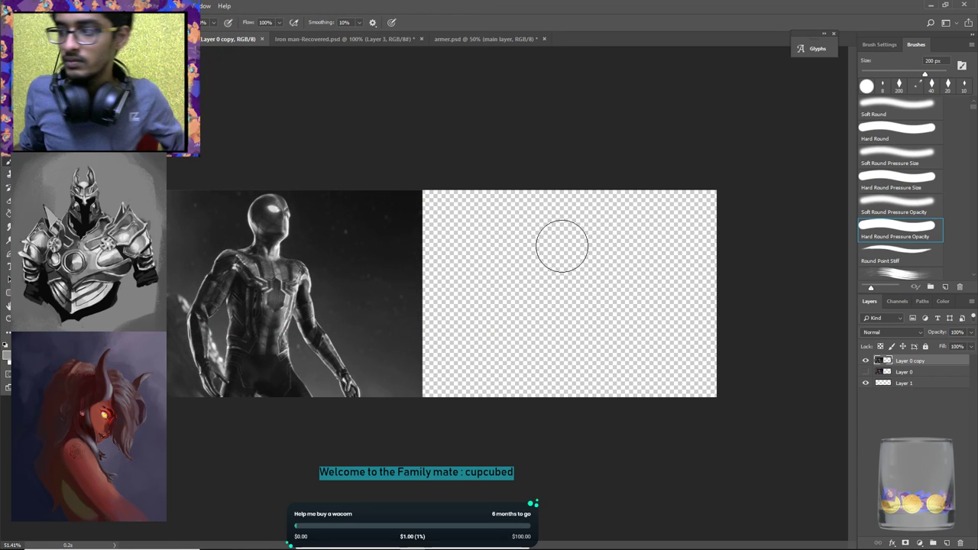
Switch to File Explorer and open the !photostudy folder inside DIGItal PAIntINg.
mouse_move(289, 547)
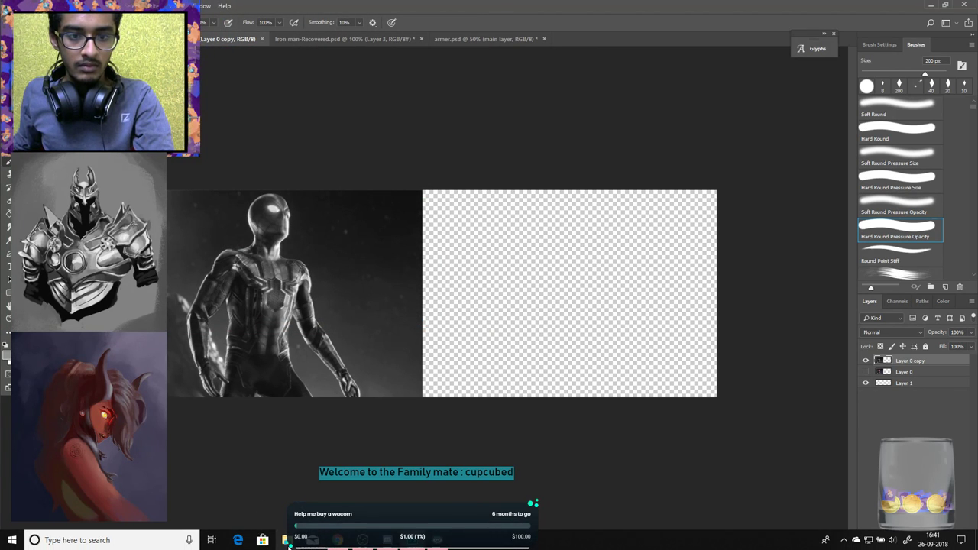
click(285, 539)
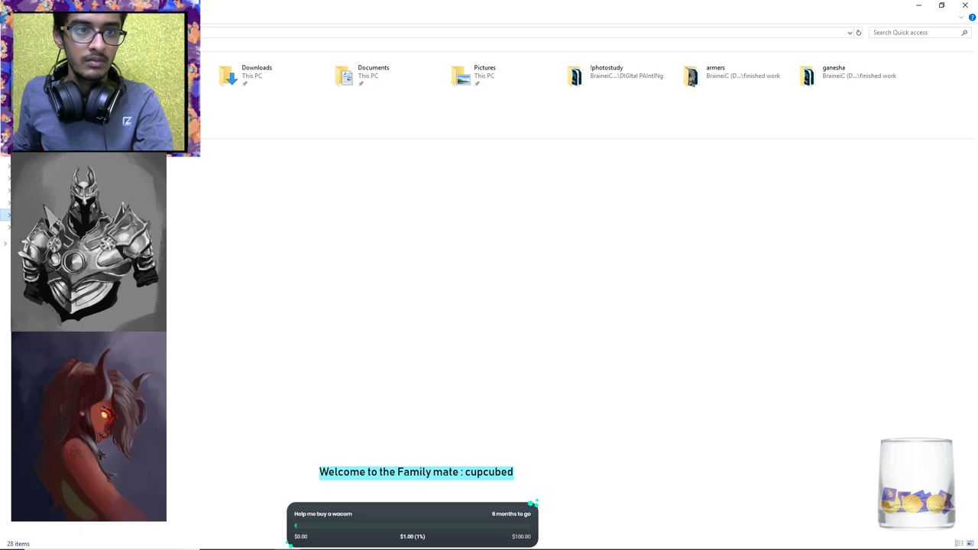
click(46, 215)
double_click(344, 82)
double_click(116, 75)
double_click(115, 74)
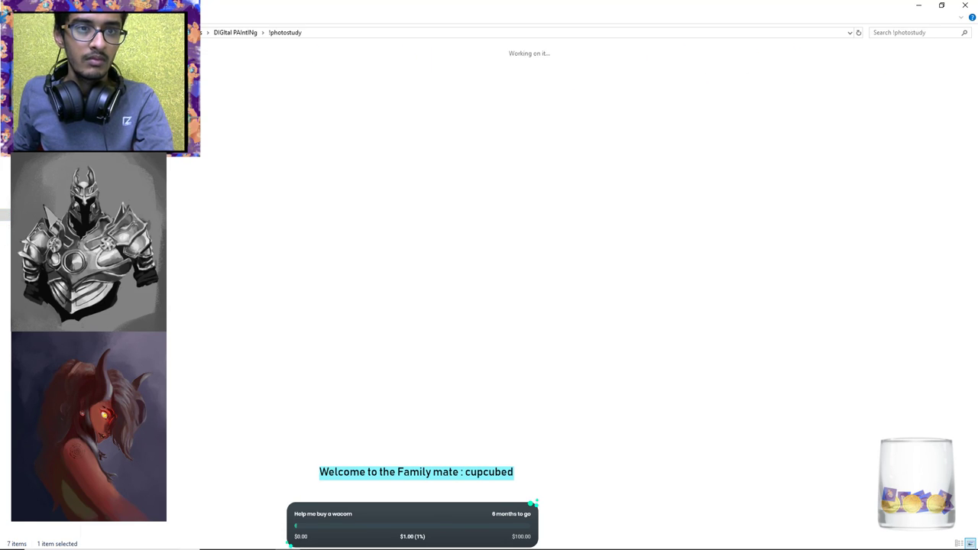
Create a new folder named "John wich" in the !photostudy folder.
right_click(290, 144)
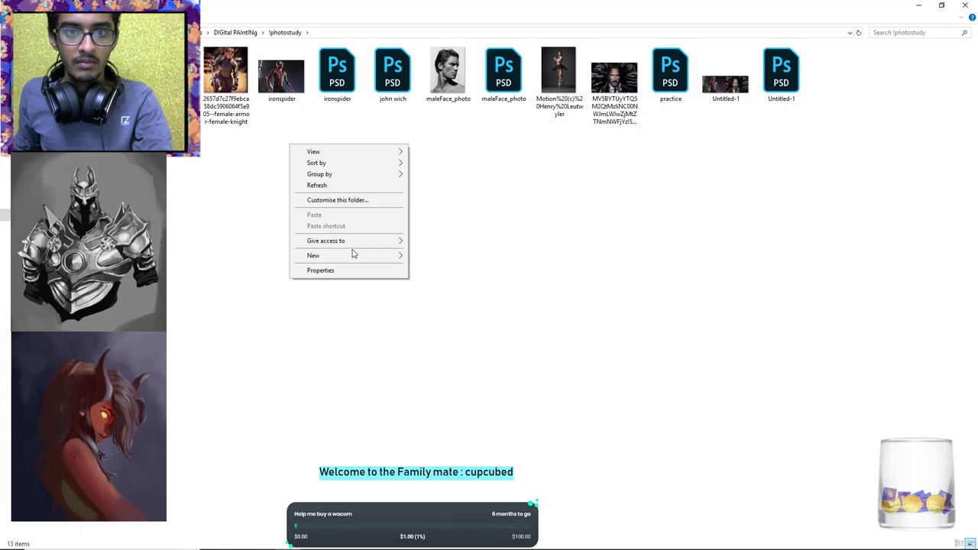
mouse_move(356, 257)
click(432, 259)
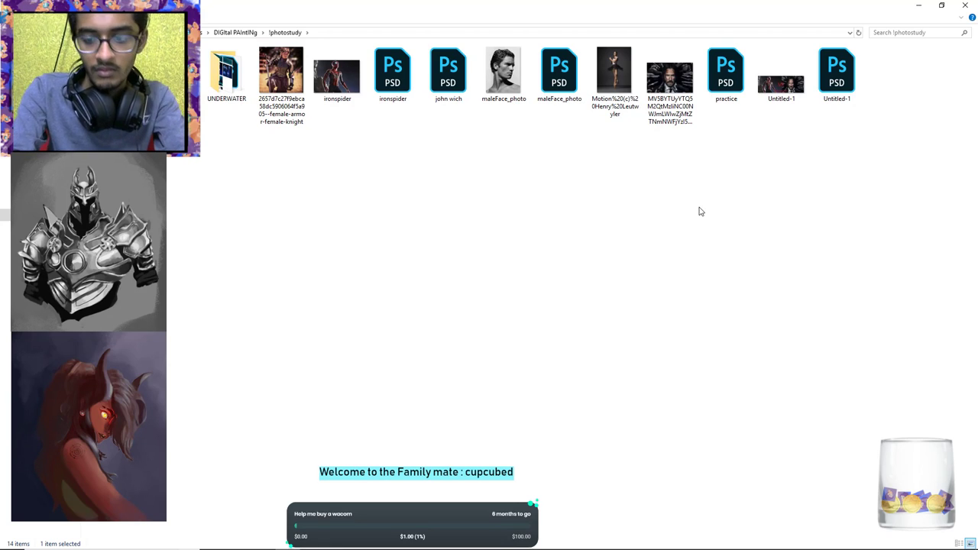
Create a folder named "spiderman" and move the ironspider image and PSD into it.
right_click(700, 212)
mouse_move(751, 328)
click(837, 333)
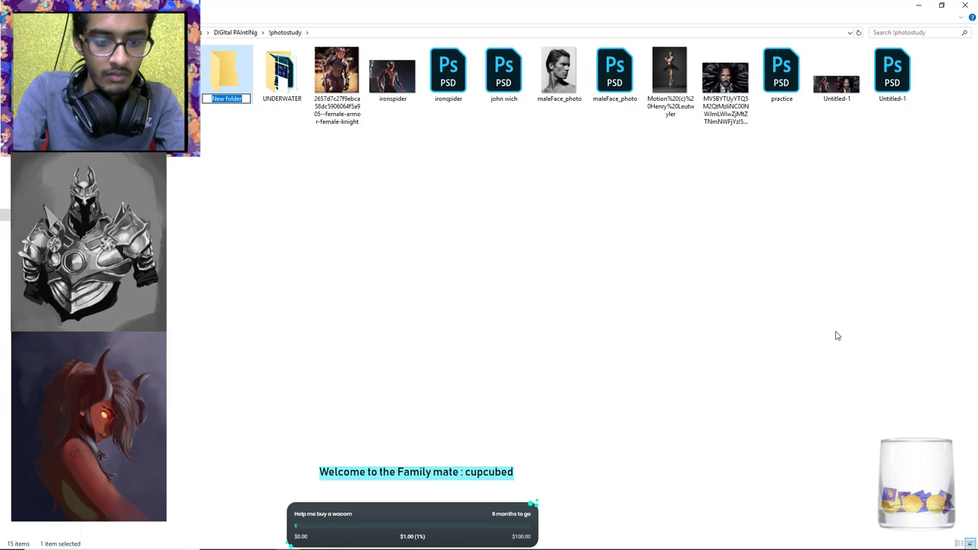
text(spiderman)
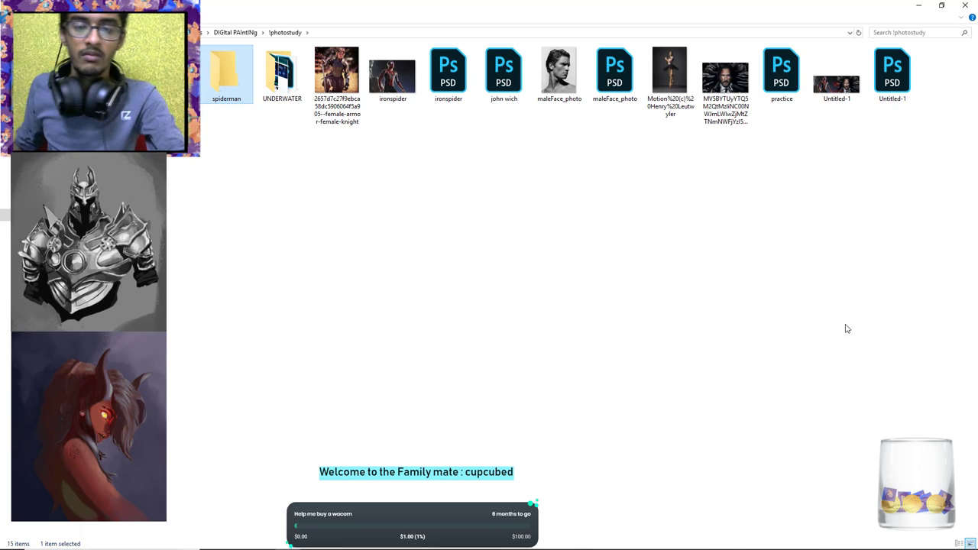
click(396, 93)
drag(454, 92, 229, 76)
Move the john wich PSD and the gun-portrait reference photo into the John wich folder.
click(398, 86)
ctrl+click(616, 84)
drag(620, 98, 221, 84)
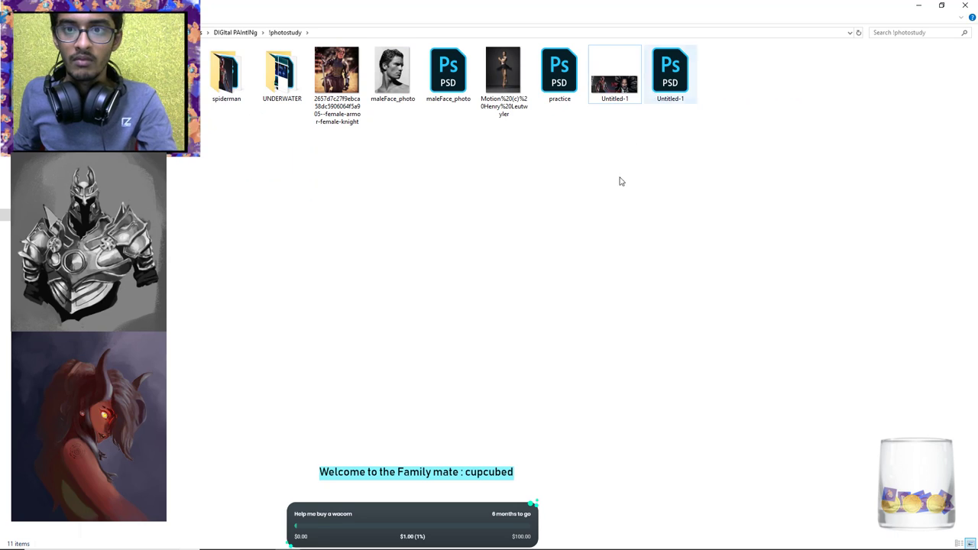
Create a folder named "thumpnail" and move the Untitled-1 image into it.
right_click(582, 266)
mouse_move(666, 395)
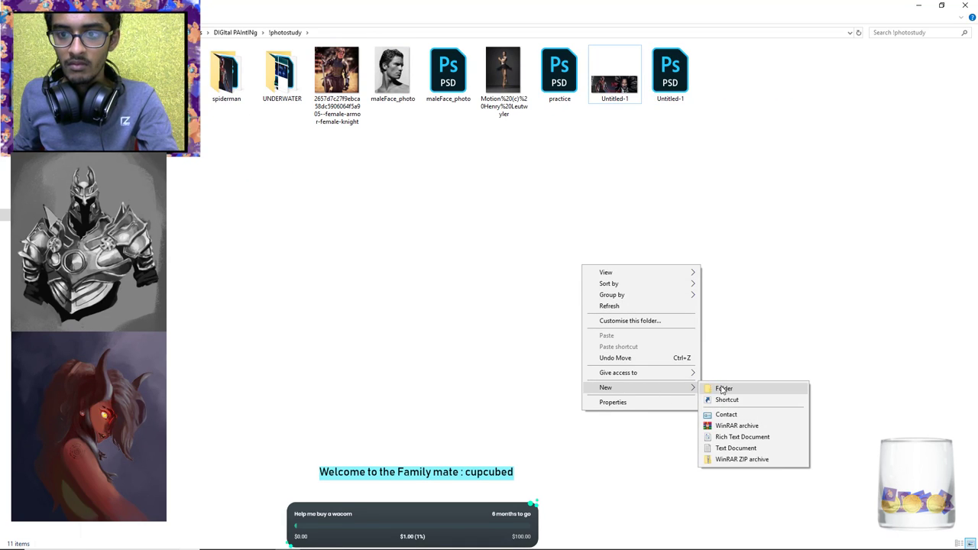
click(724, 389)
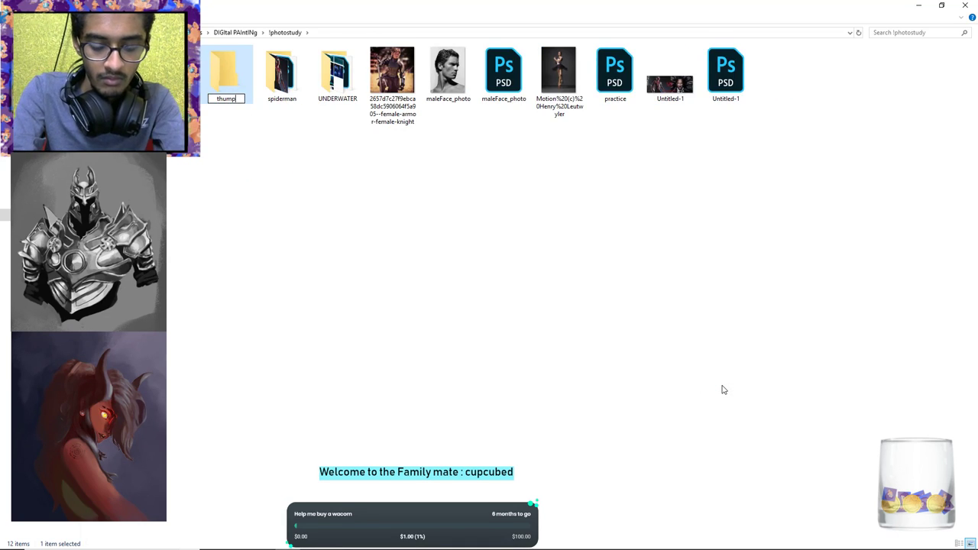
key(Return)
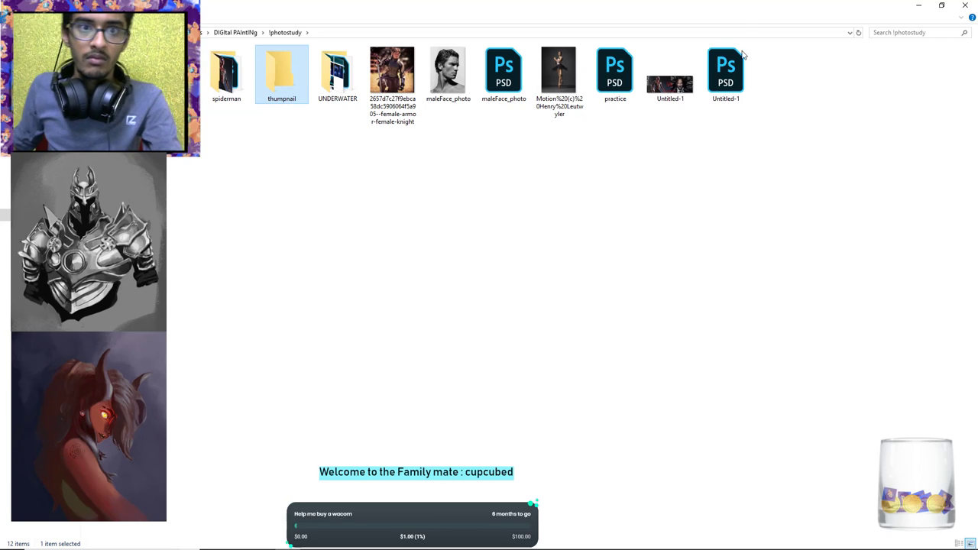
drag(670, 83, 281, 76)
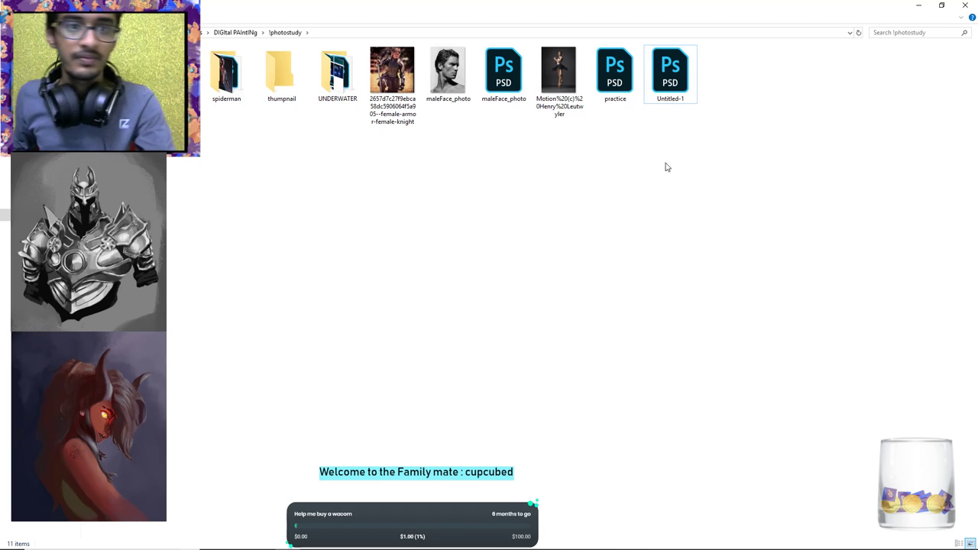
right_click(619, 234)
click(663, 273)
Create another folder in !photostudy and move the female-knight armour image into it.
right_click(511, 204)
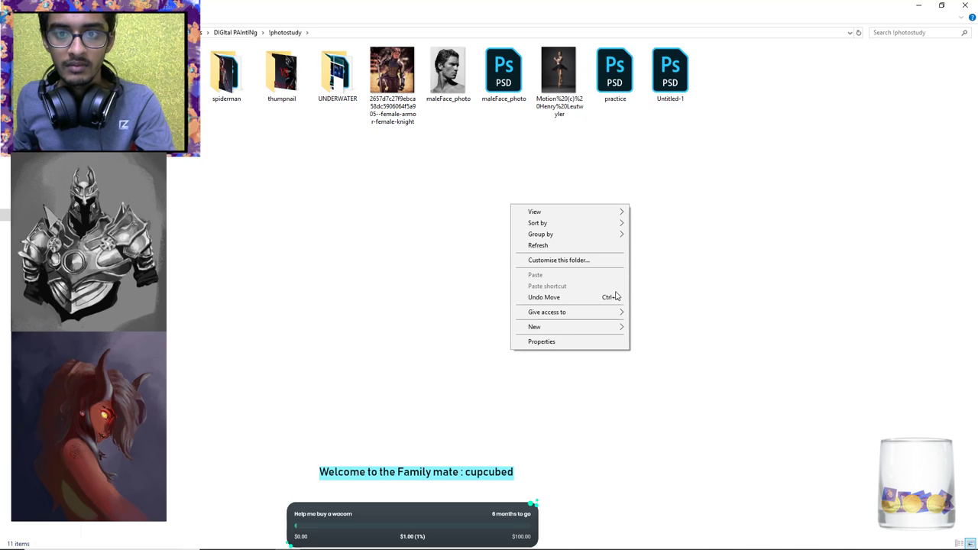
mouse_move(589, 328)
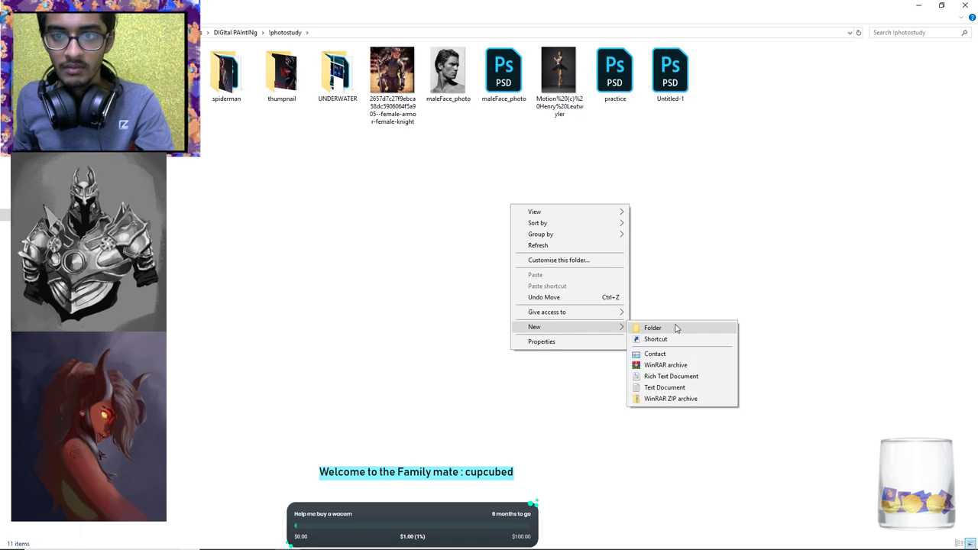
click(665, 327)
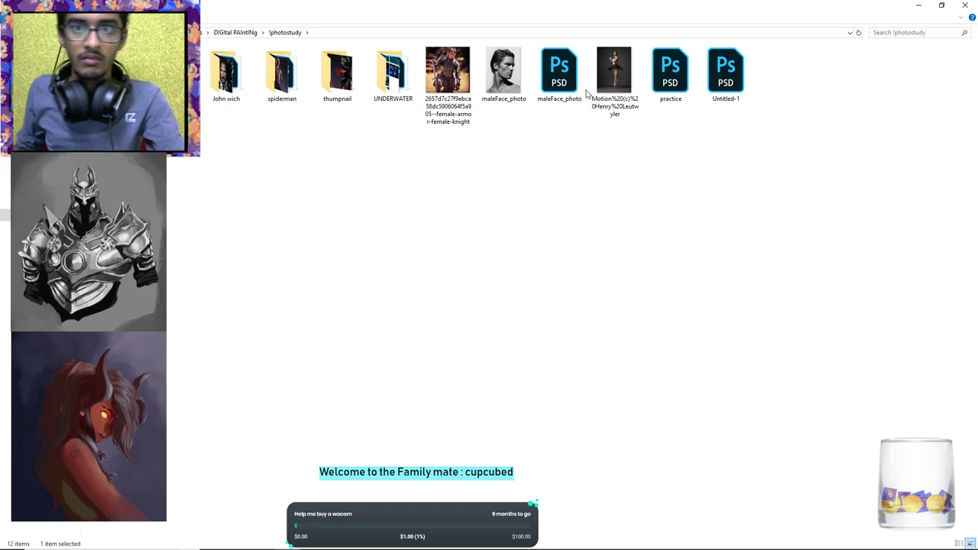
click(434, 90)
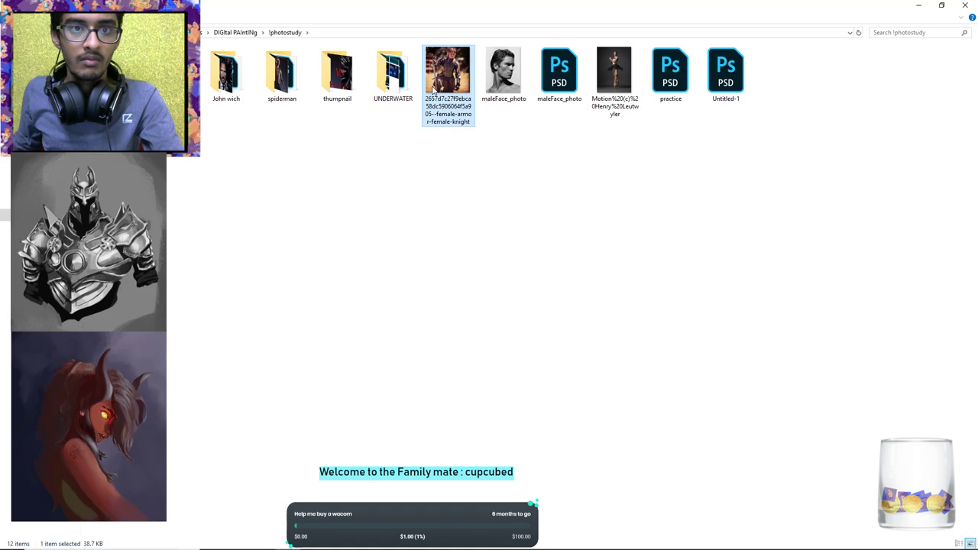
right_click(472, 273)
click(535, 311)
right_click(465, 227)
click(493, 269)
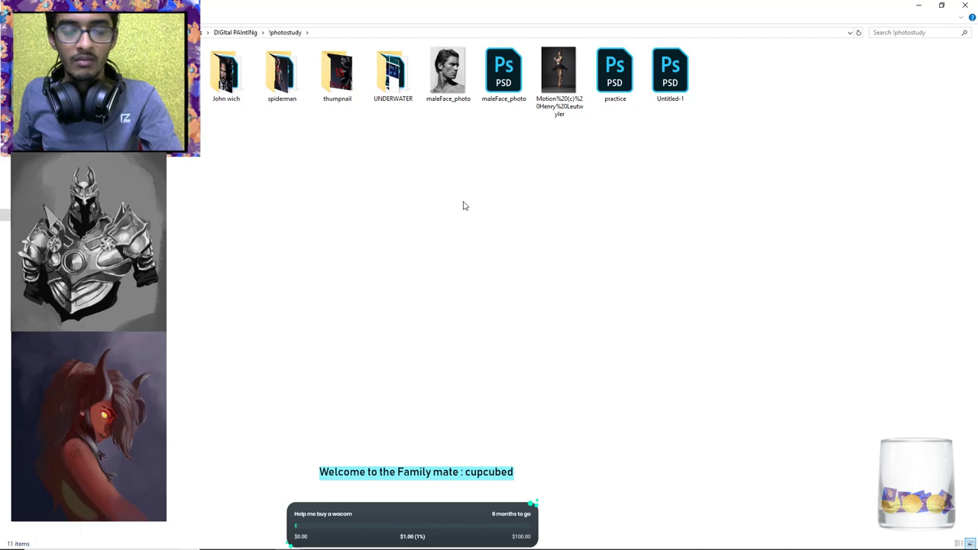
Create a folder named "male face study" and move the maleFace_photo image and PSD into it.
right_click(652, 183)
mouse_move(721, 304)
click(792, 304)
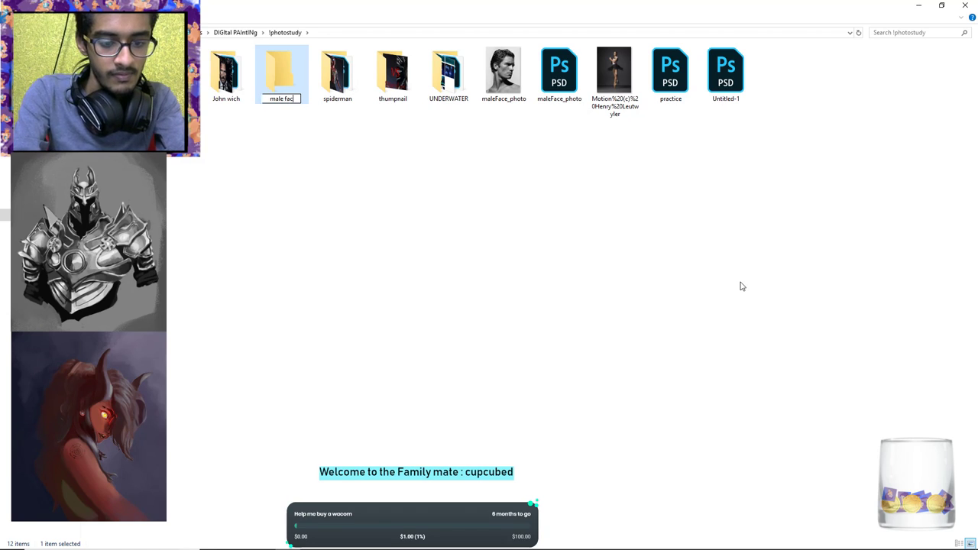
key(Return)
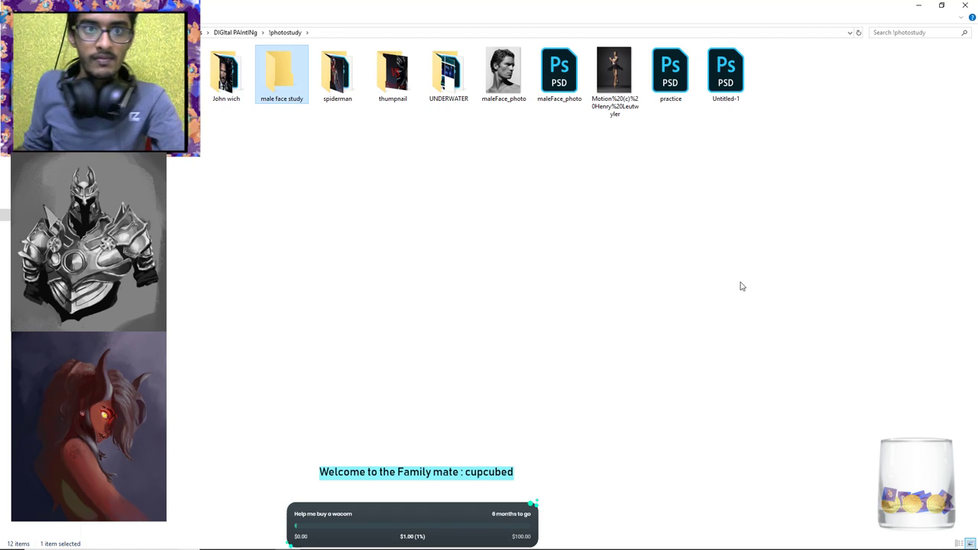
click(504, 76)
ctrl+click(562, 84)
drag(563, 98, 280, 72)
Create a folder named "study pro" in !photostudy, move the ballet dancer photo into it and refresh the view.
right_click(437, 212)
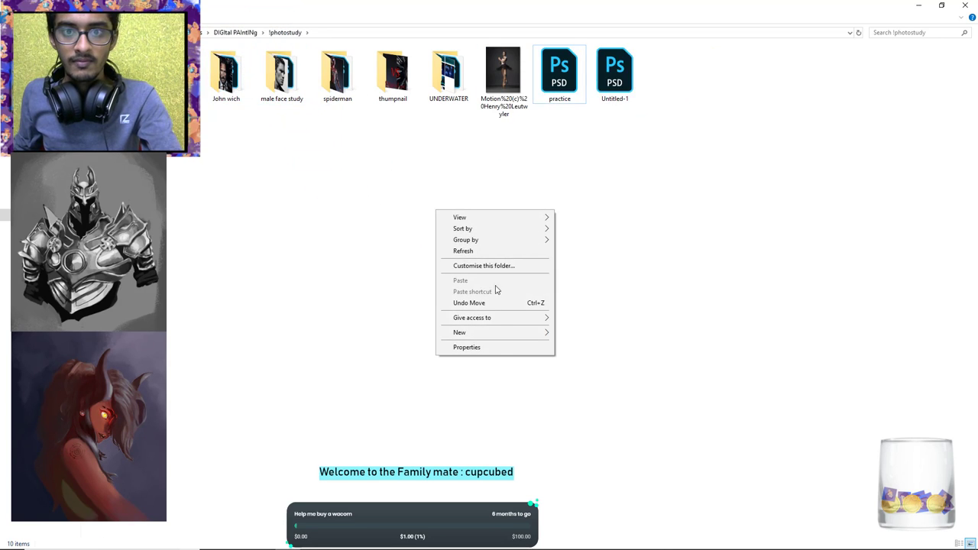
mouse_move(507, 334)
click(579, 333)
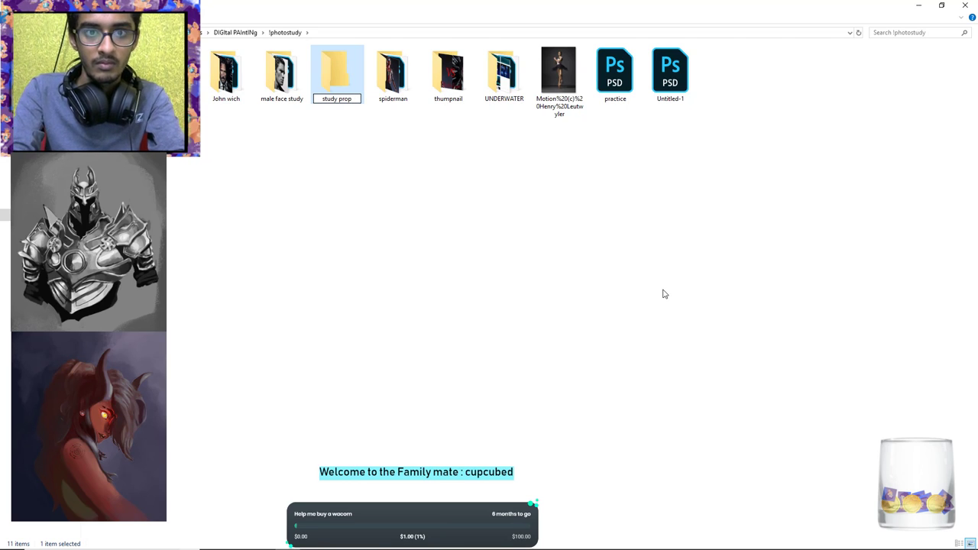
key(Return)
click(569, 94)
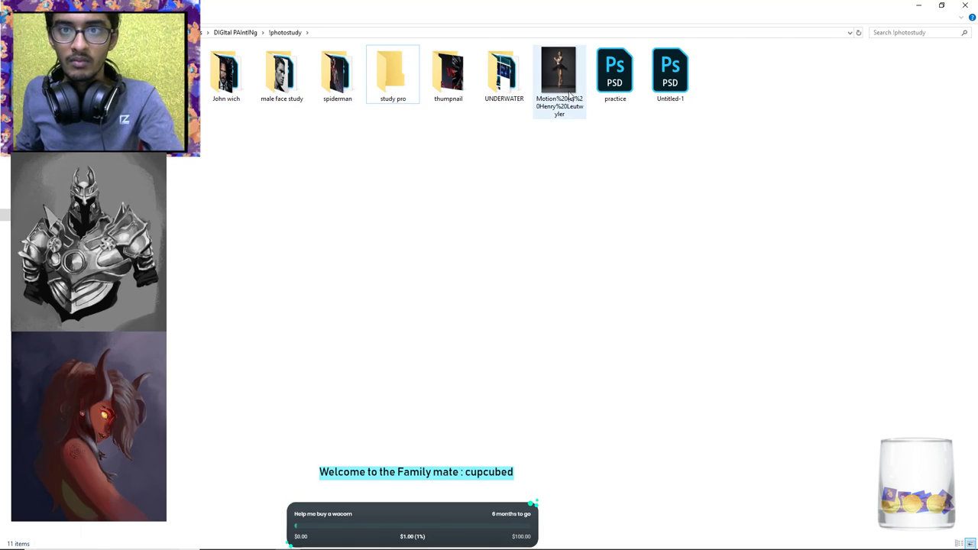
drag(560, 87, 393, 90)
right_click(456, 159)
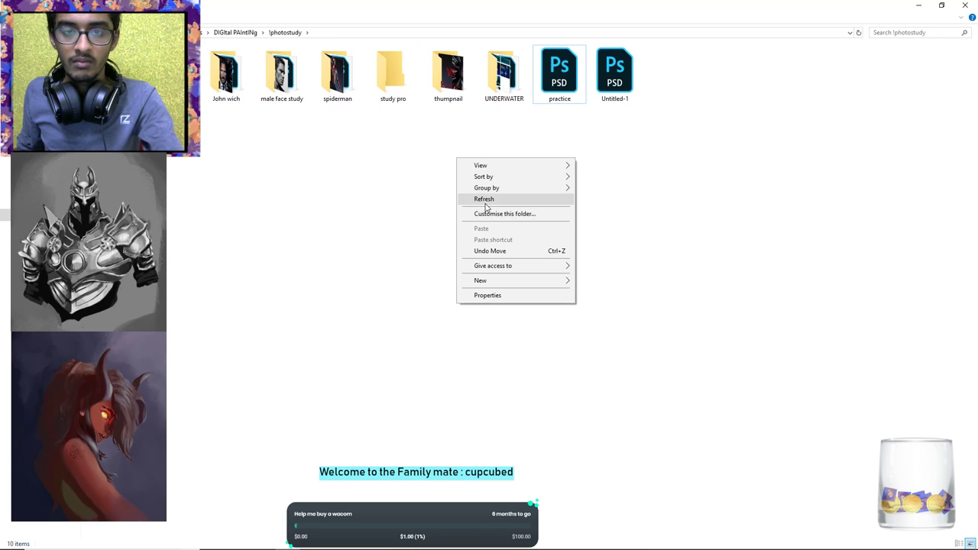
click(485, 200)
right_click(468, 184)
click(504, 224)
Open the practice PSD to check its contents, close it and move the file into the study pro folder.
click(558, 74)
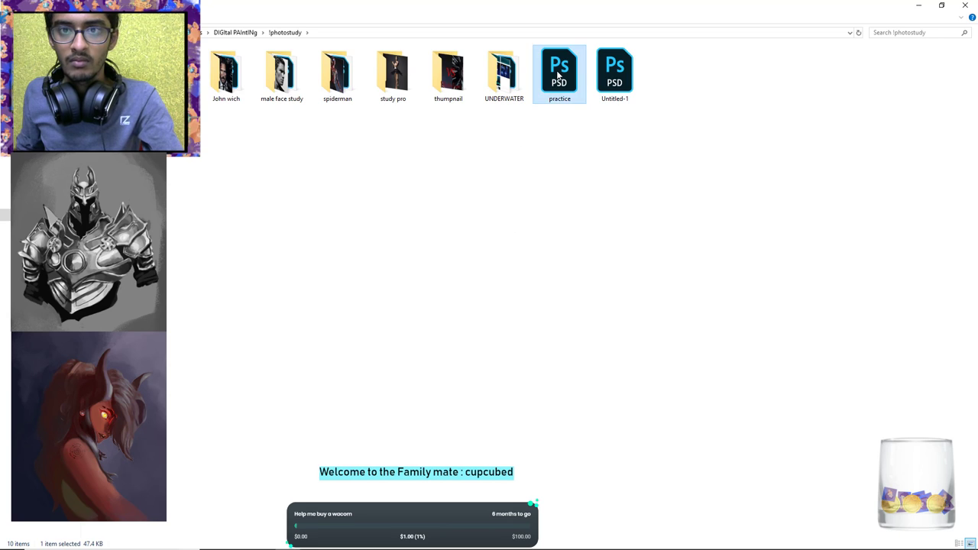
double_click(558, 74)
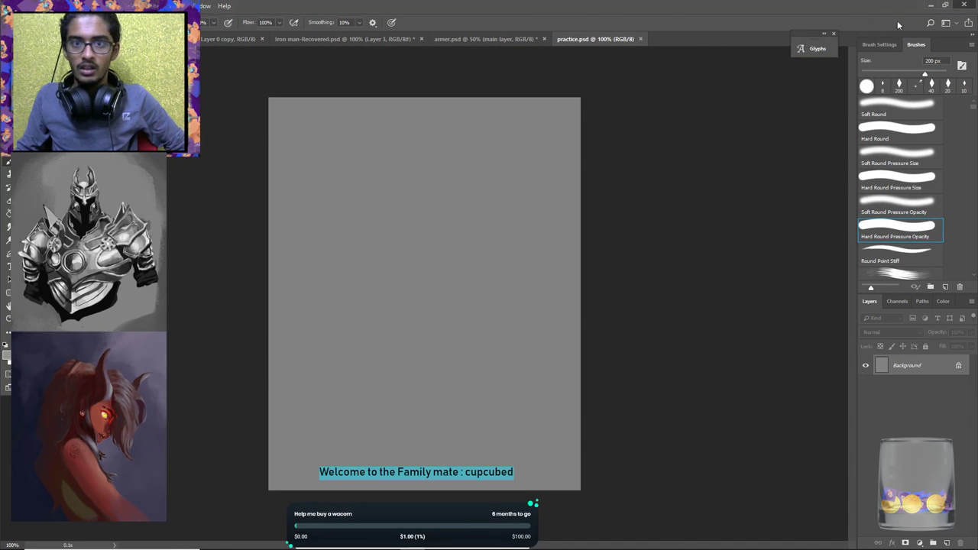
click(964, 5)
click(528, 208)
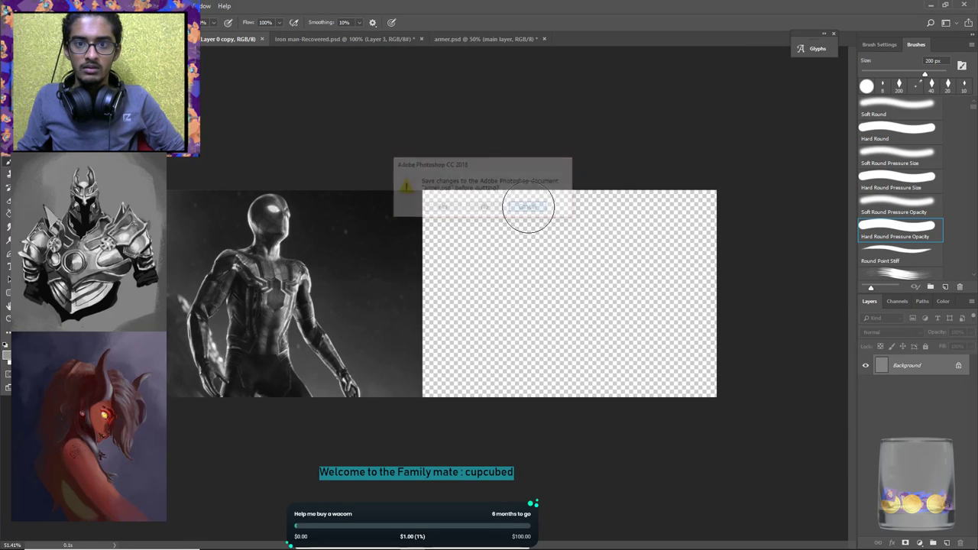
click(937, 6)
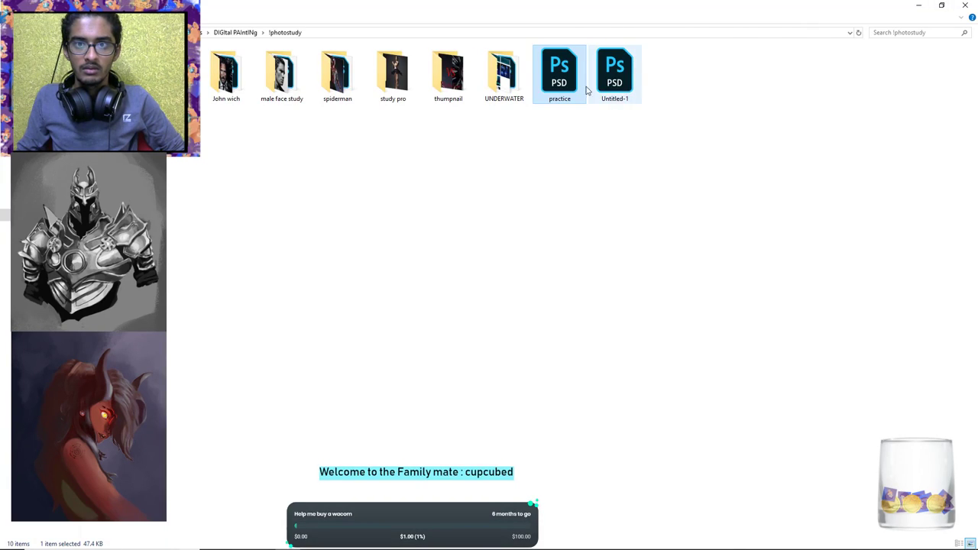
drag(572, 93, 391, 84)
Open the Untitled-1 PSD to check its contents, close it and move the file into the thumpnail folder.
click(547, 92)
double_click(547, 92)
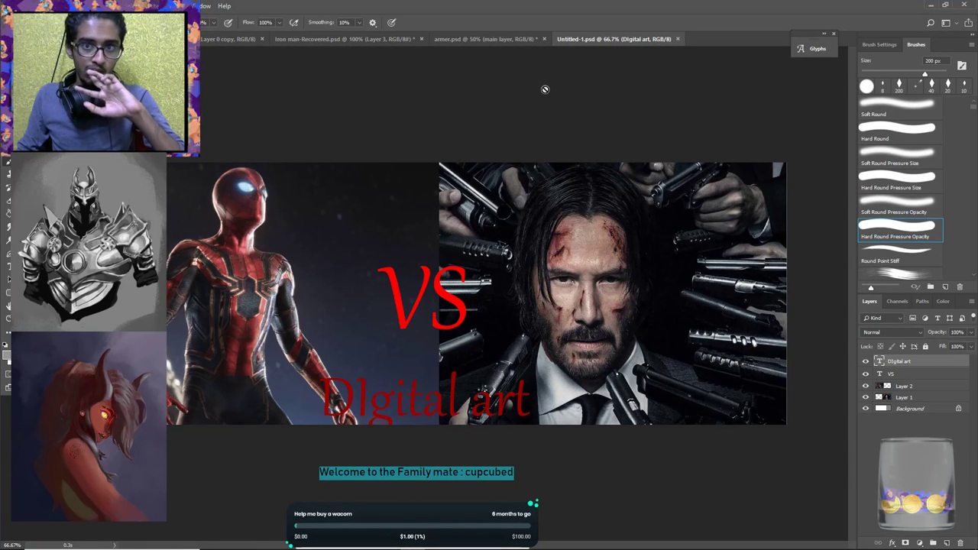
click(677, 39)
click(932, 6)
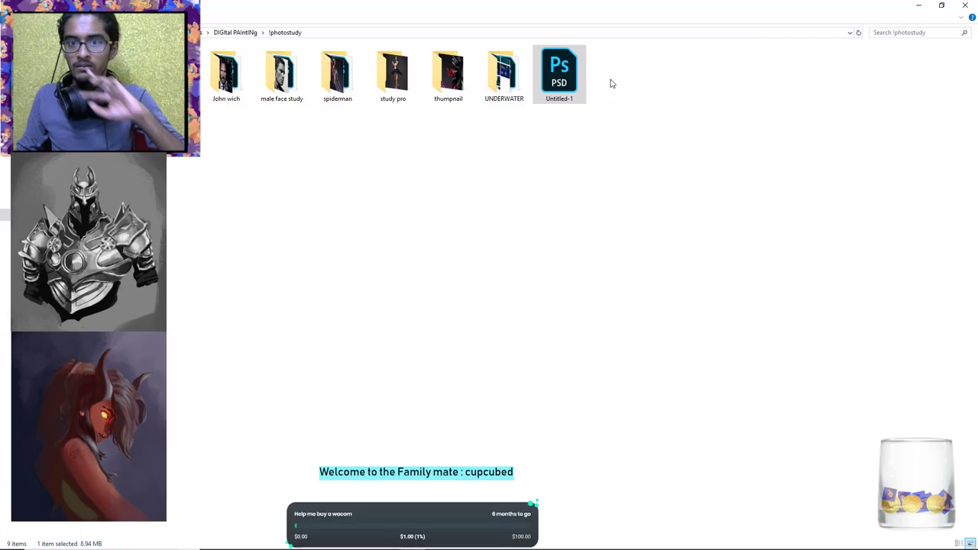
drag(564, 74, 498, 83)
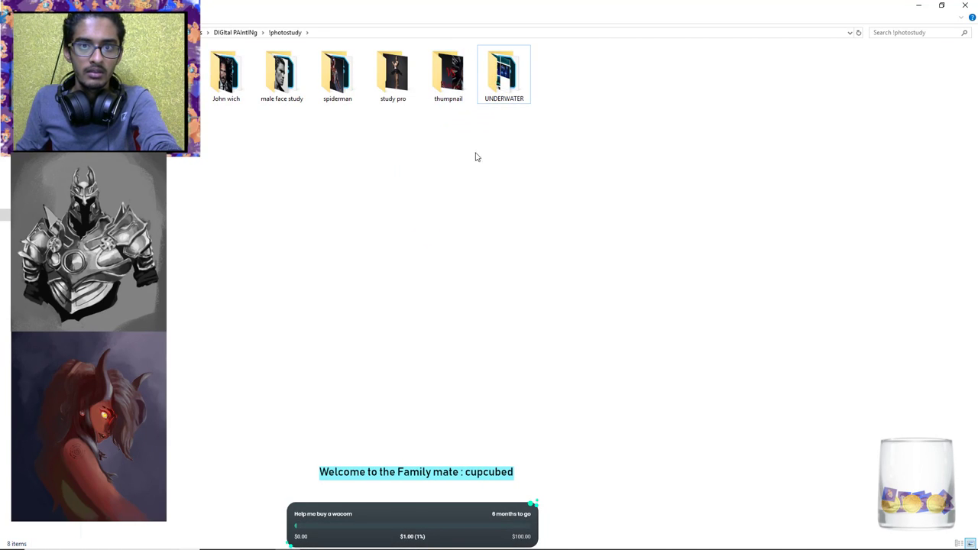
right_click(444, 138)
click(475, 177)
click(451, 67)
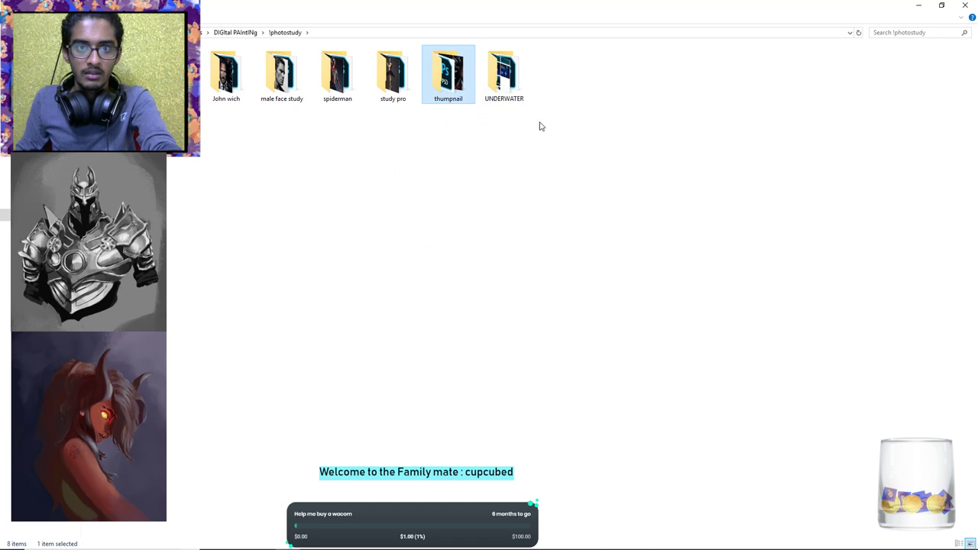
Inspect the Twitch stream folder in DIGital PAintINg, and switch back to the Spider-Man study in Photoshop.
key(alt+Left)
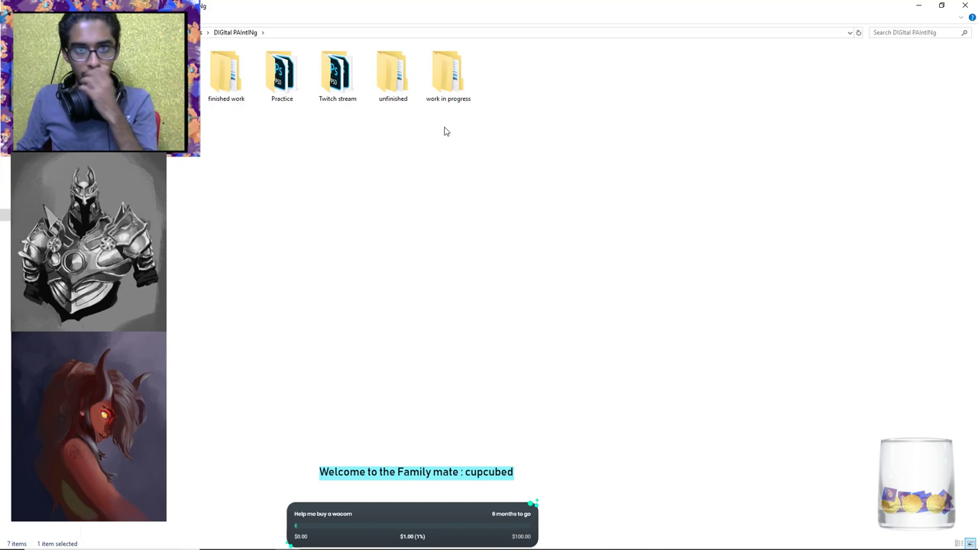
double_click(330, 83)
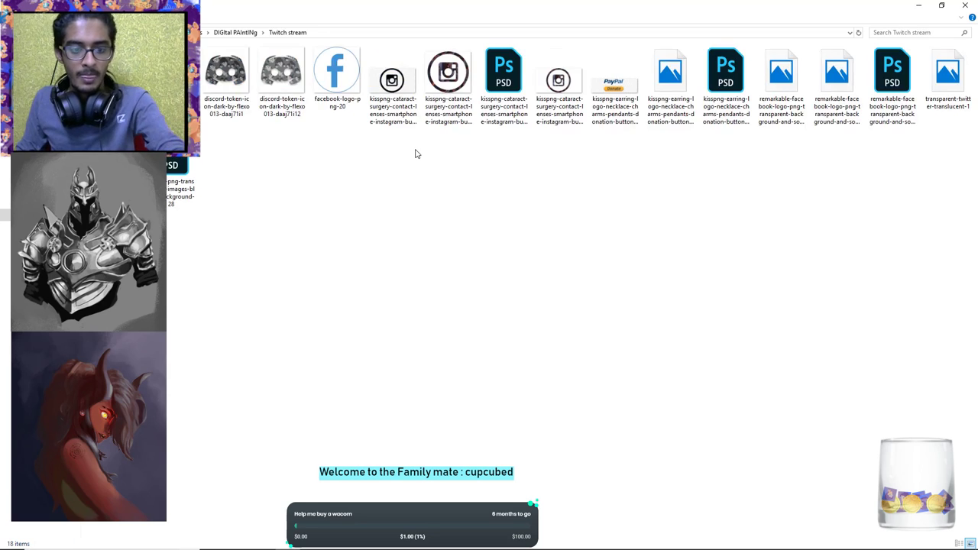
right_click(885, 214)
click(886, 253)
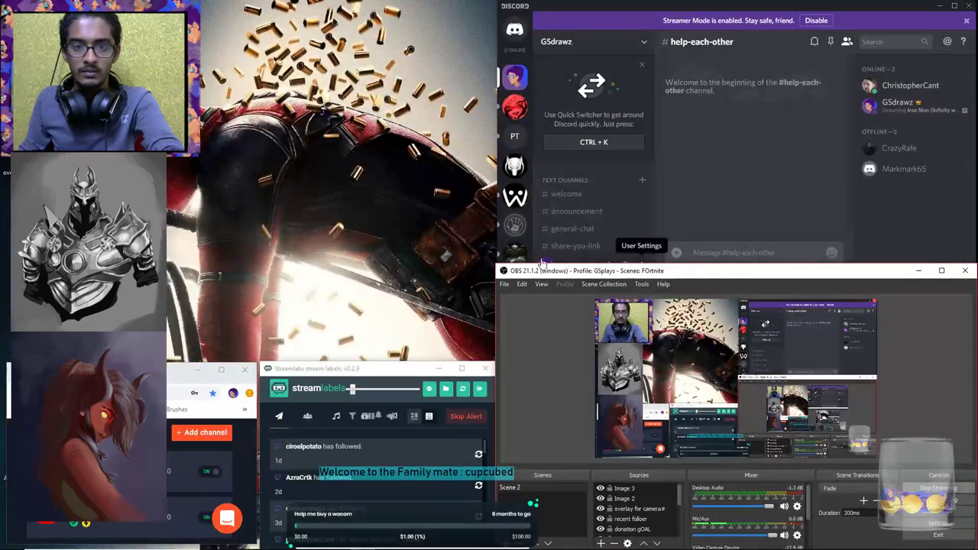
click(965, 5)
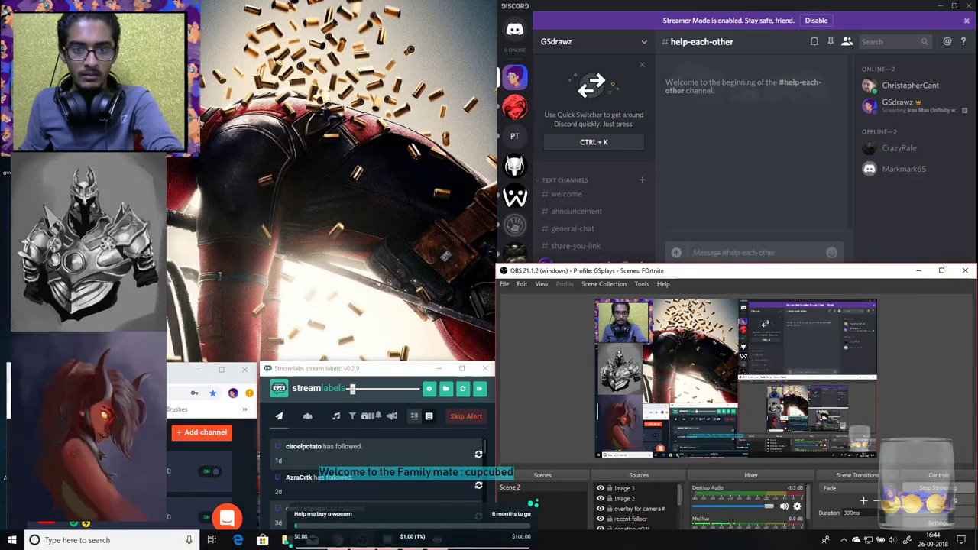
click(413, 542)
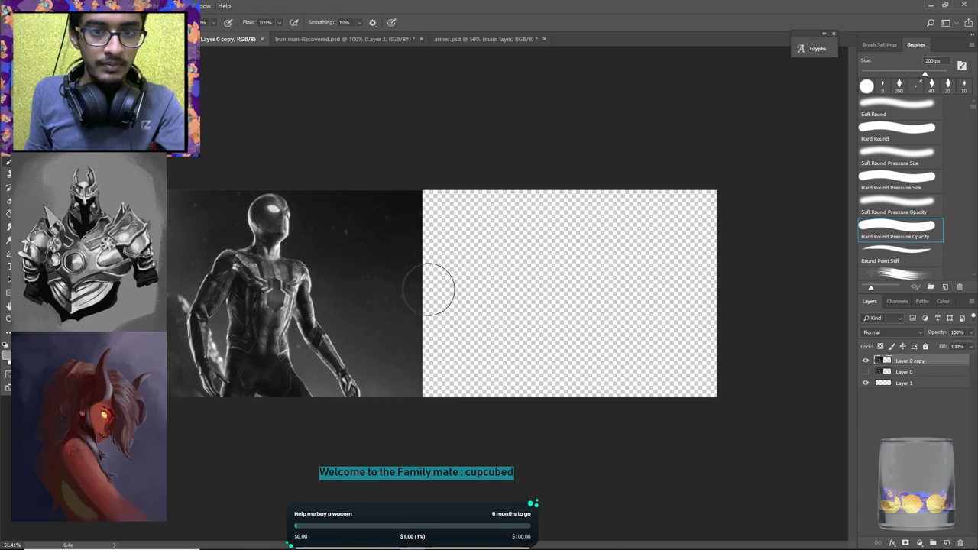
Sample the dark background tone beside Spider-Man and brush it over the upper-right corner of the blank canvas half on Layer 1.
key(alt)
alt+click(397, 232)
mouse_move(628, 196)
mouse_down()
mouse_move(698, 193)
mouse_move(727, 211)
mouse_move(642, 163)
mouse_move(724, 206)
mouse_move(772, 253)
mouse_up()
key(ctrl+alt+z)
key(ctrl+alt+z)
click(918, 385)
mouse_move(680, 207)
mouse_down()
mouse_move(702, 181)
mouse_move(684, 190)
mouse_move(666, 173)
mouse_move(783, 244)
mouse_move(554, 170)
mouse_move(755, 279)
mouse_move(640, 214)
mouse_move(709, 271)
mouse_move(568, 173)
mouse_up()
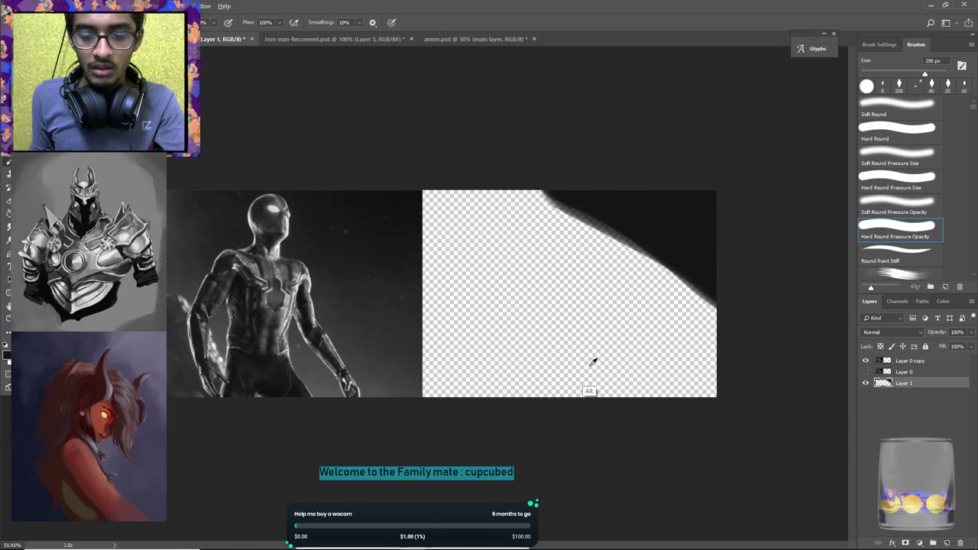
Cover the remaining transparent area on Layer 1 with dark and mid-grey background strokes.
mouse_move(532, 220)
mouse_down()
mouse_move(758, 393)
mouse_move(579, 249)
mouse_move(604, 239)
mouse_move(750, 362)
mouse_move(467, 201)
mouse_move(612, 280)
mouse_move(711, 353)
mouse_move(388, 205)
mouse_move(460, 284)
mouse_move(419, 291)
mouse_move(441, 410)
mouse_move(480, 387)
mouse_move(612, 428)
mouse_move(507, 388)
mouse_move(558, 405)
mouse_move(448, 349)
mouse_move(565, 427)
mouse_up()
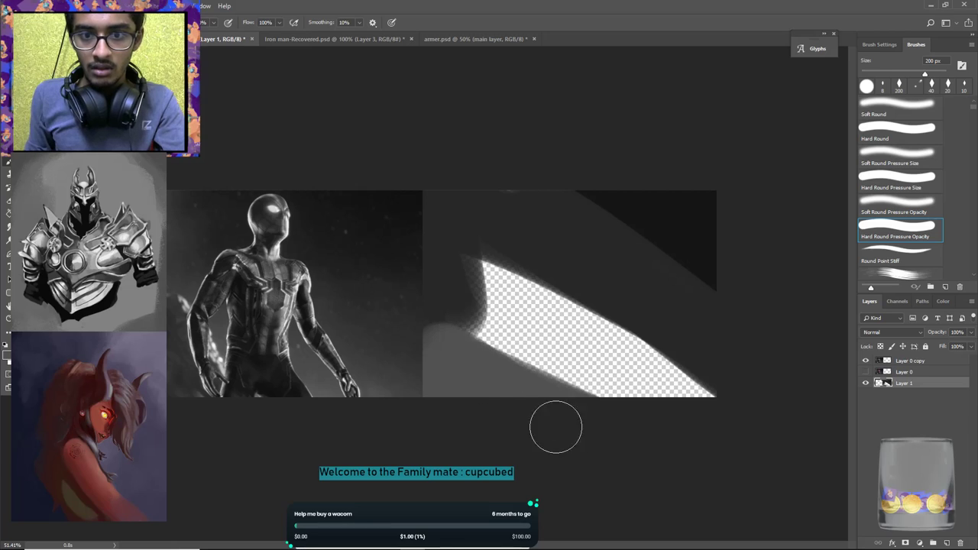
drag(431, 218, 435, 334)
mouse_move(465, 221)
mouse_down()
mouse_move(478, 288)
mouse_move(468, 286)
mouse_move(573, 358)
mouse_move(631, 393)
mouse_move(508, 251)
mouse_move(685, 390)
mouse_move(555, 302)
mouse_move(653, 369)
mouse_up()
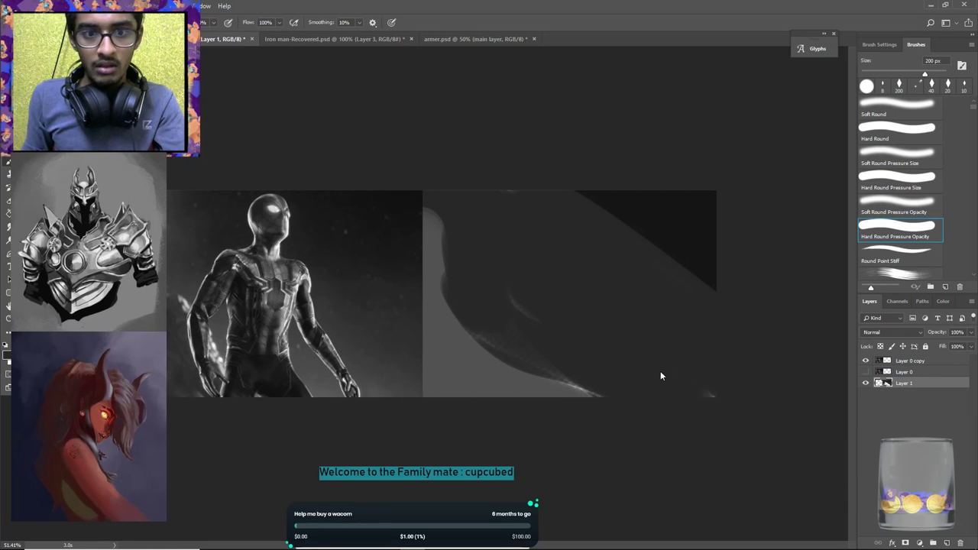
drag(556, 370, 542, 358)
Sample the painted greys and widen the lighter grey area diagonally from the divider toward the canvas's lower edge.
alt+click(505, 348)
drag(451, 253, 602, 405)
alt+click(474, 363)
drag(423, 286, 481, 345)
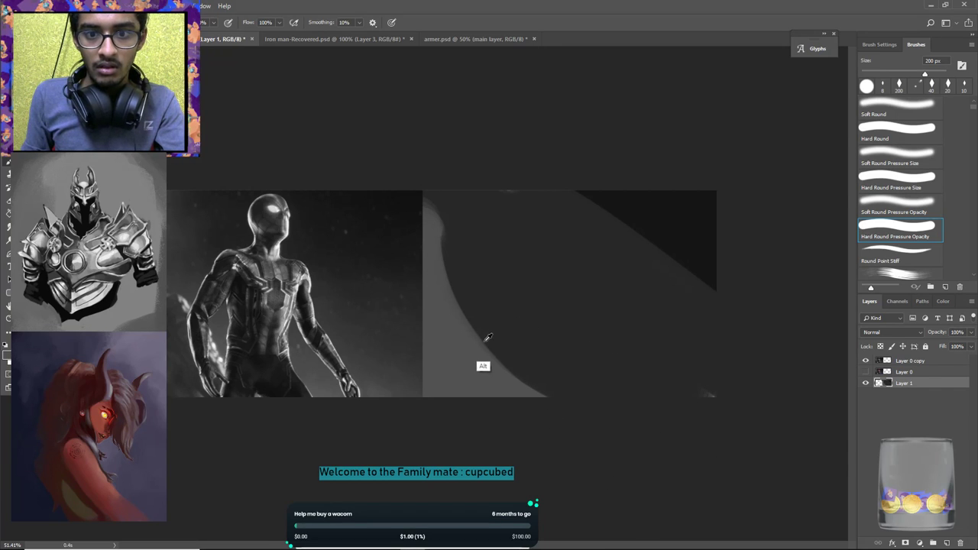
mouse_move(450, 251)
mouse_down()
mouse_move(570, 400)
mouse_move(633, 435)
mouse_up()
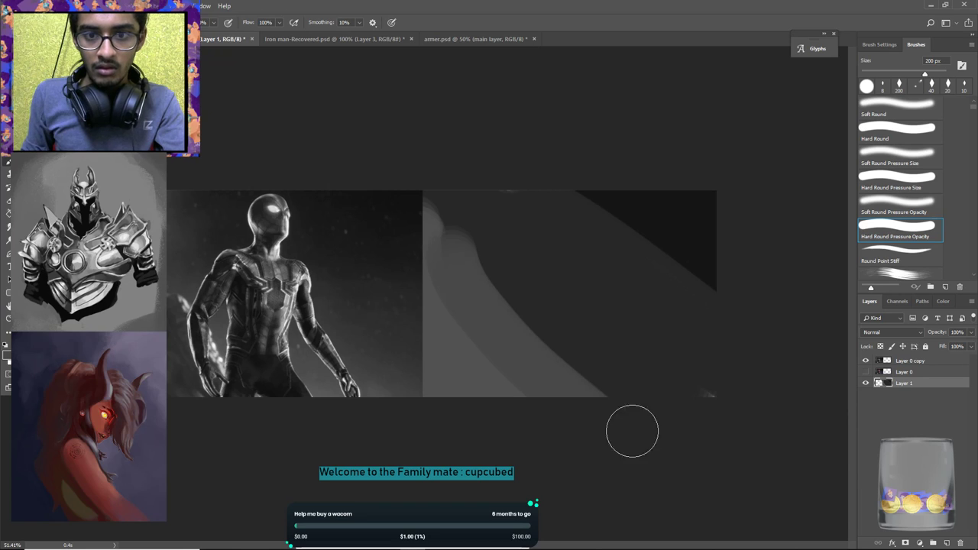
alt+click(462, 233)
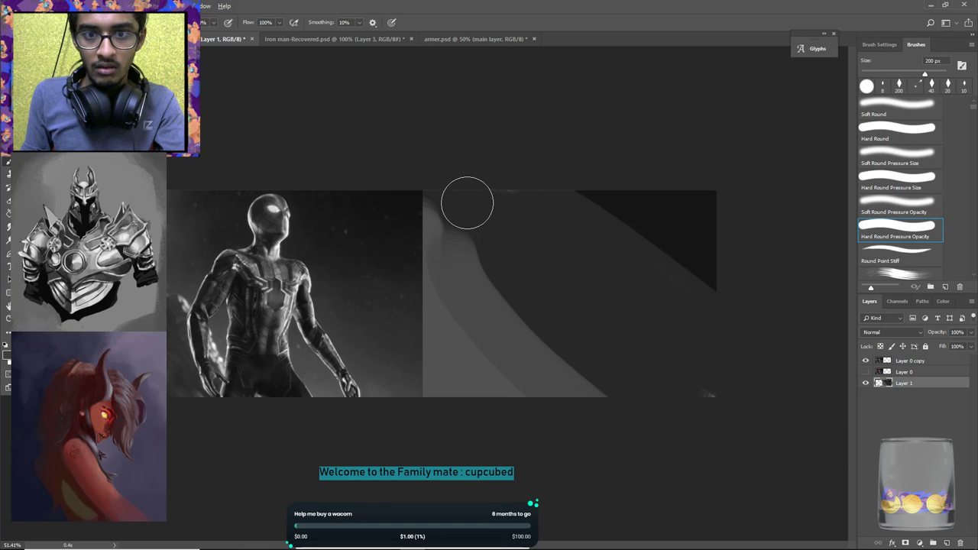
mouse_move(469, 203)
mouse_down()
mouse_move(508, 289)
mouse_move(716, 459)
mouse_up()
key(ctrl+z)
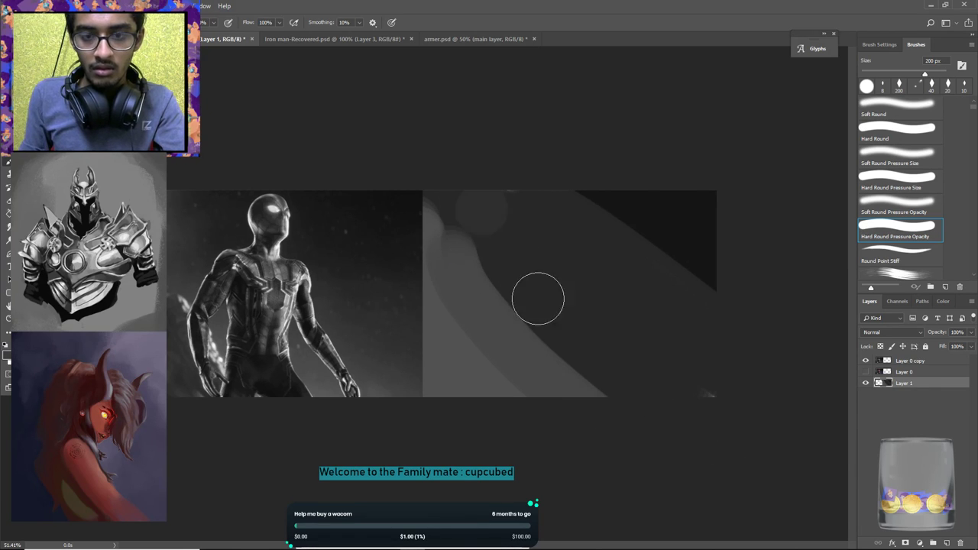
key(ctrl+shift+z)
key(ctrl+z)
Paint intermediate grey diagonal bands across the middle of the background toward its lower-right corner.
mouse_move(477, 218)
mouse_down()
mouse_move(494, 254)
mouse_move(716, 485)
mouse_up()
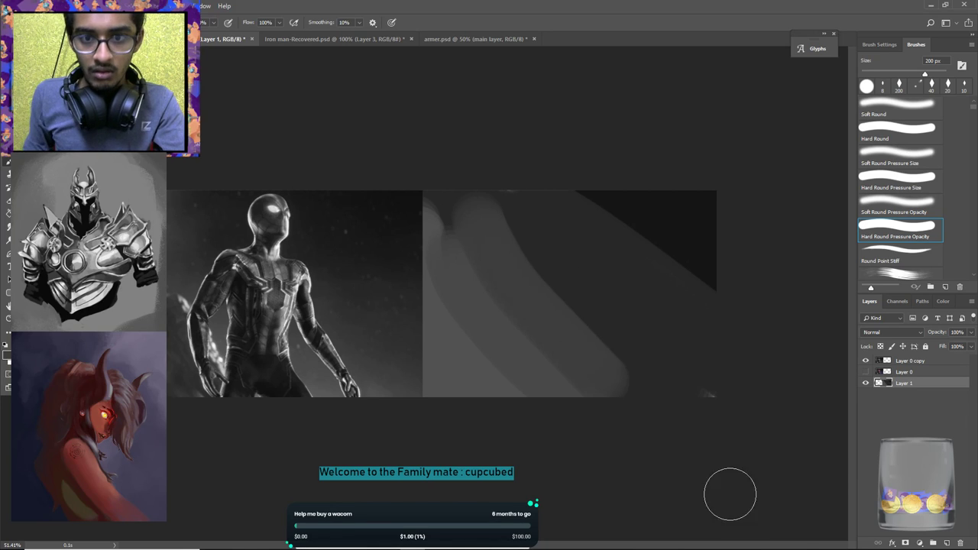
alt+click(495, 197)
drag(552, 211, 718, 404)
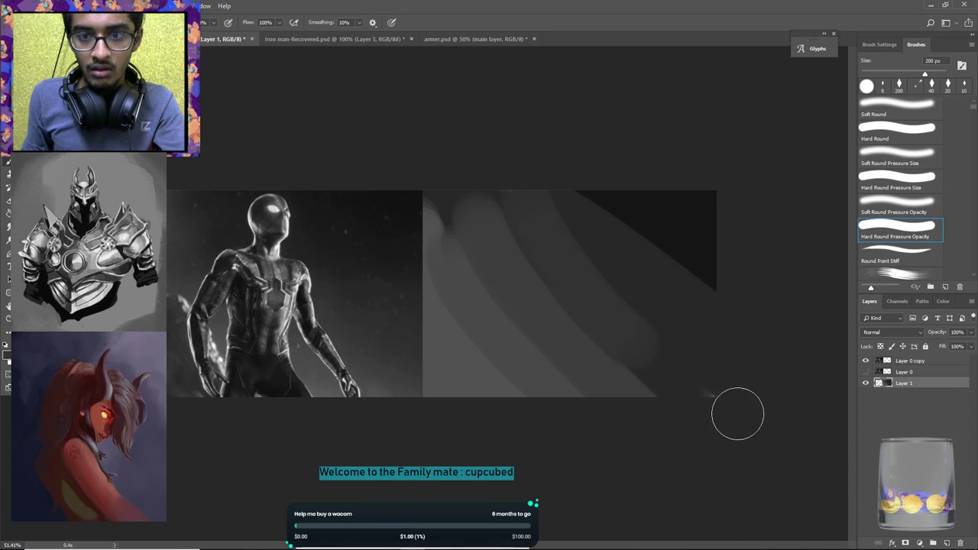
alt+click(466, 333)
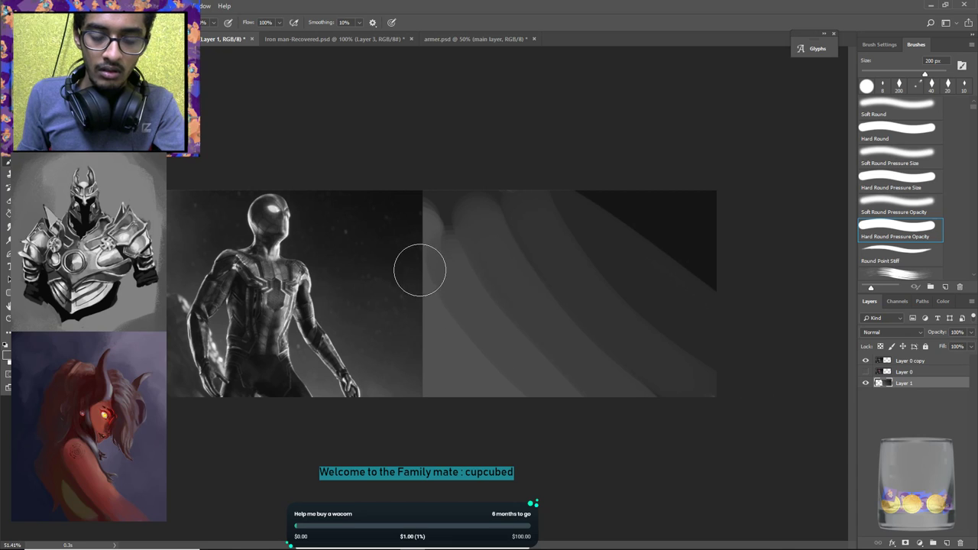
Sample neighbouring greys and brush diagonally over the band edges, from the lighter area toward the dark upper-right corner.
alt+click(487, 290)
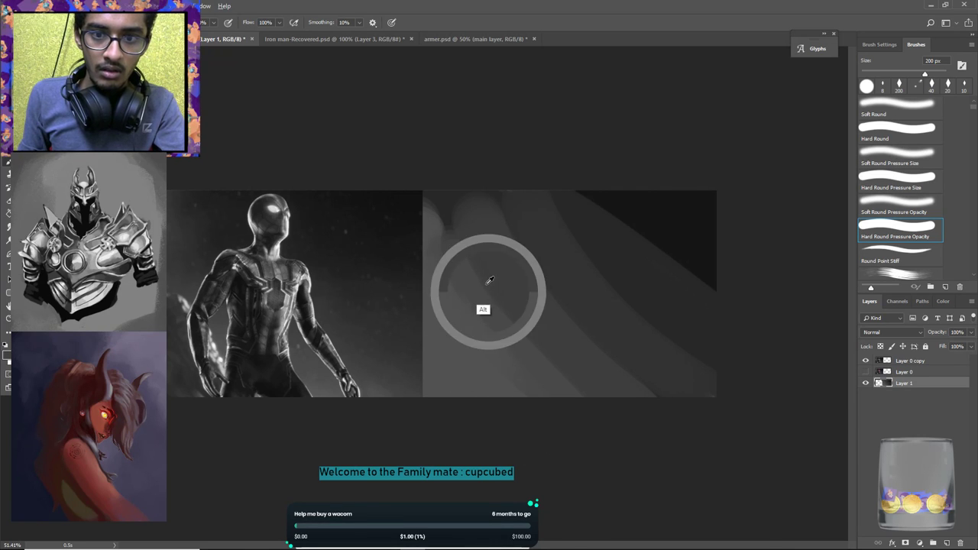
drag(450, 240, 650, 457)
alt+click(529, 267)
drag(502, 223, 679, 374)
alt+click(632, 235)
drag(588, 181, 803, 353)
alt+click(694, 217)
drag(616, 181, 773, 294)
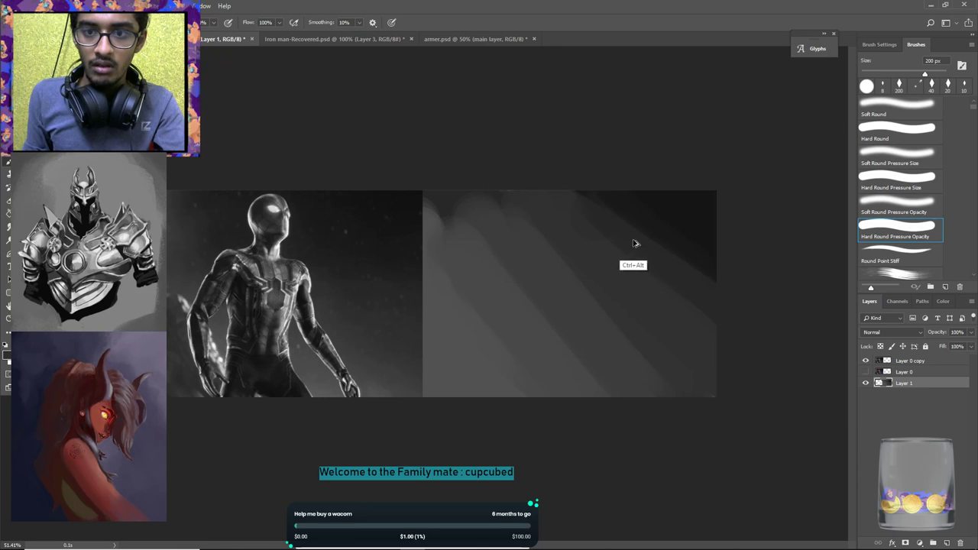
Soften the dark corner's edge and repaint the central and left background bands with sampled greys.
alt+click(666, 243)
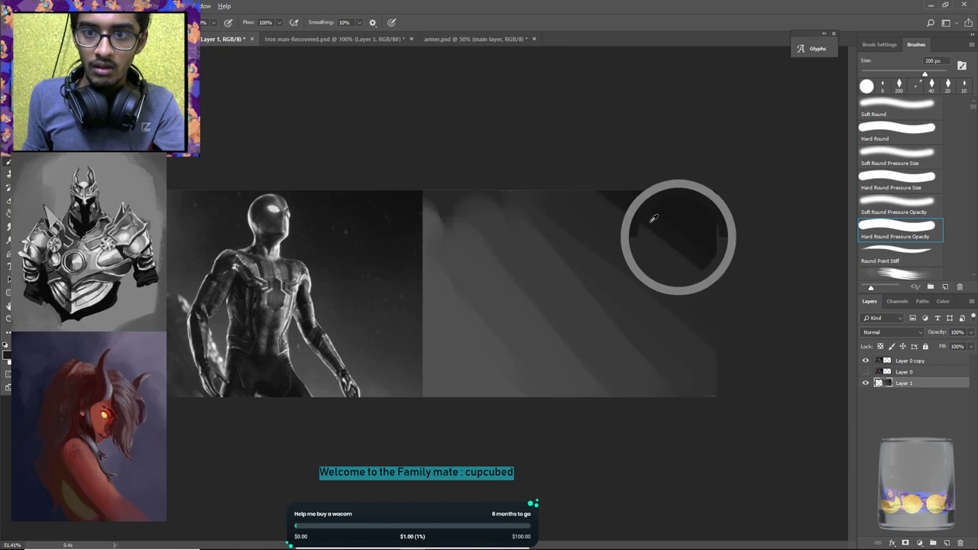
drag(780, 315, 684, 269)
alt+click(613, 236)
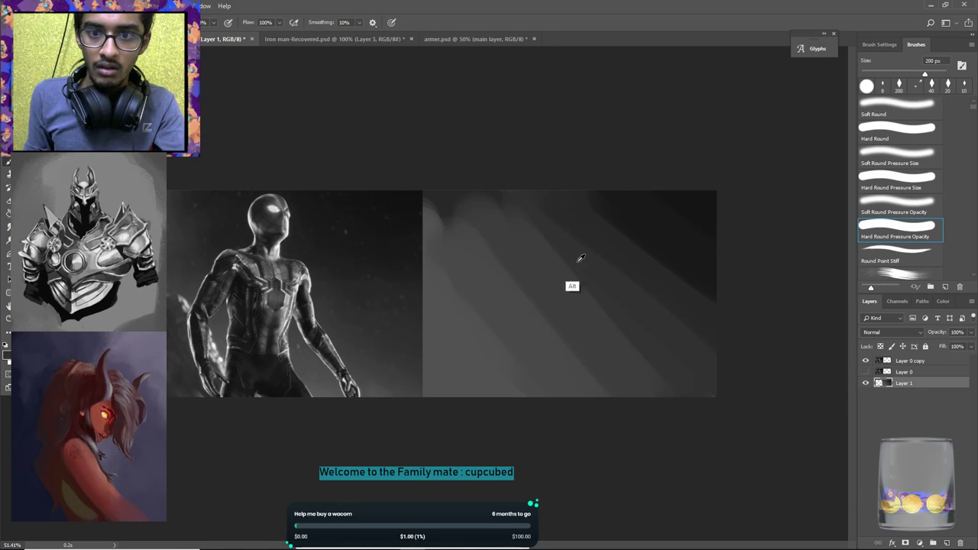
drag(511, 233, 755, 470)
alt+click(571, 330)
drag(439, 188, 679, 443)
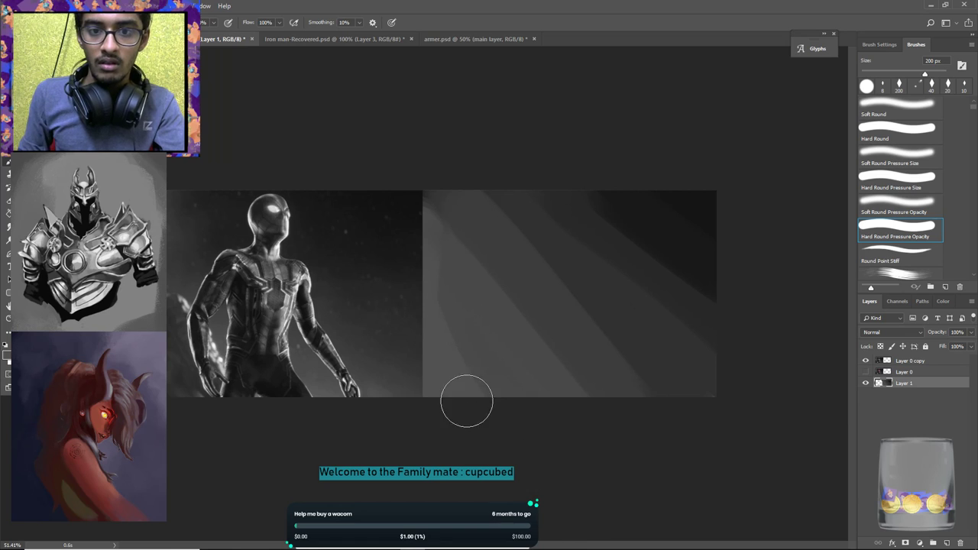
Blend the mid-grey bands near the left half of the painted background with short diagonal strokes.
mouse_move(504, 548)
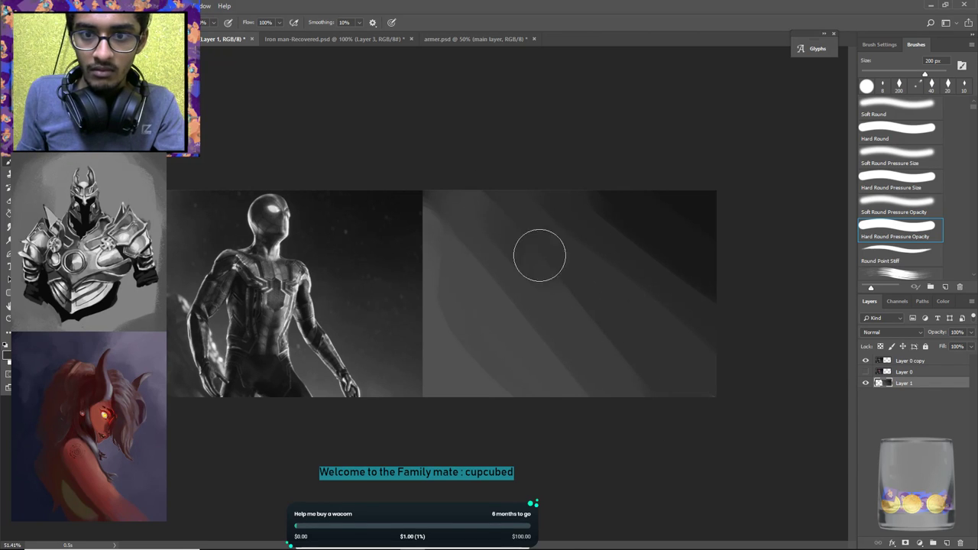
alt+click(501, 259)
drag(484, 232, 570, 339)
alt+click(470, 270)
drag(465, 253, 526, 337)
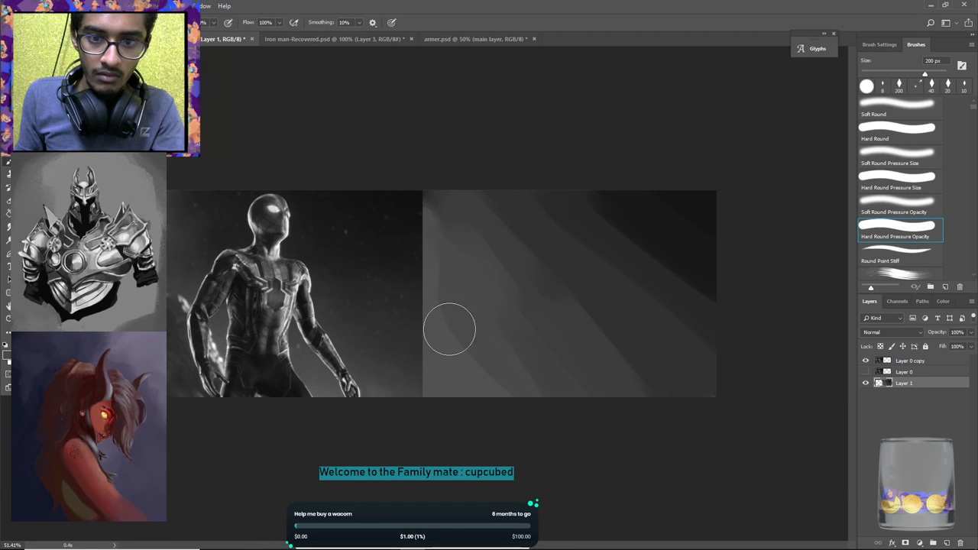
Sample greys along the upper part of the painted background and blend the band edges toward the dark upper-right corner.
alt+click(459, 194)
alt+click(516, 218)
mouse_move(501, 220)
mouse_down()
mouse_move(540, 238)
mouse_move(602, 240)
mouse_move(540, 232)
mouse_up()
alt+click(543, 220)
alt+click(595, 227)
alt+click(613, 199)
alt+click(617, 190)
drag(618, 253, 677, 269)
Blend the central diagonal bands down toward the background's lower-right corner using sampled greys.
alt+click(640, 251)
alt+click(662, 274)
drag(571, 220, 640, 274)
alt+click(620, 267)
drag(683, 325, 723, 360)
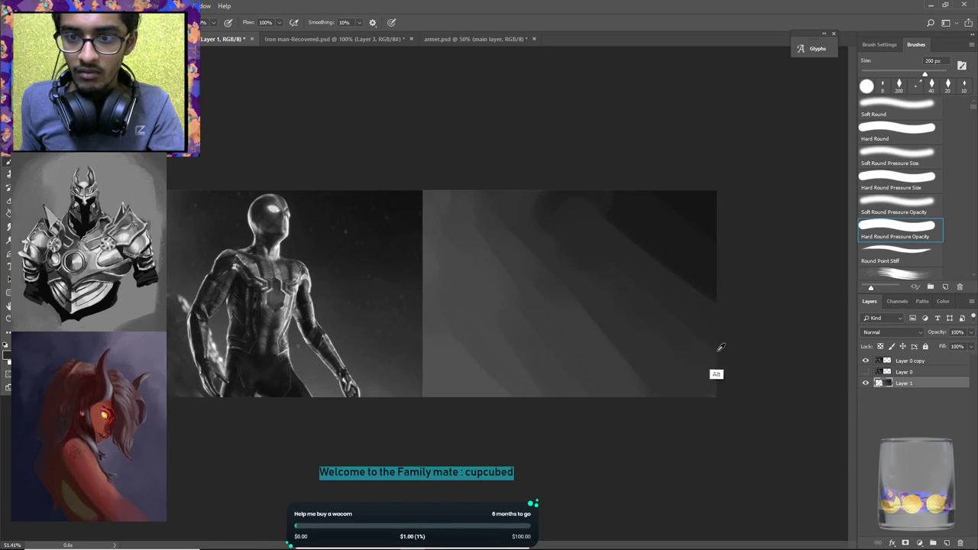
alt+click(608, 310)
mouse_move(549, 249)
mouse_down()
mouse_move(582, 323)
mouse_move(573, 294)
mouse_move(665, 405)
mouse_up()
alt+click(582, 309)
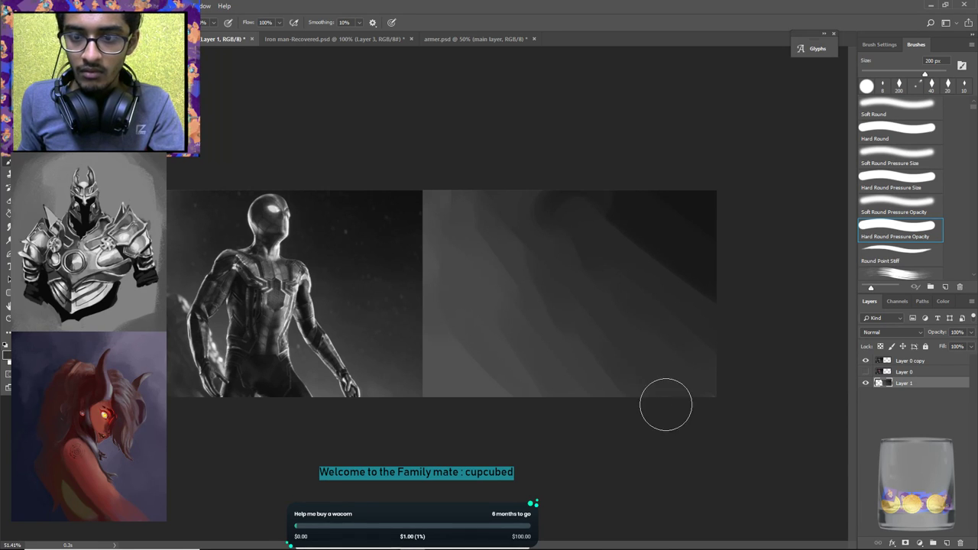
Repaint the bands in the background's left half with sampled greys and undo the stray dark stroke near its lower-left corner.
alt+click(550, 269)
alt+click(510, 242)
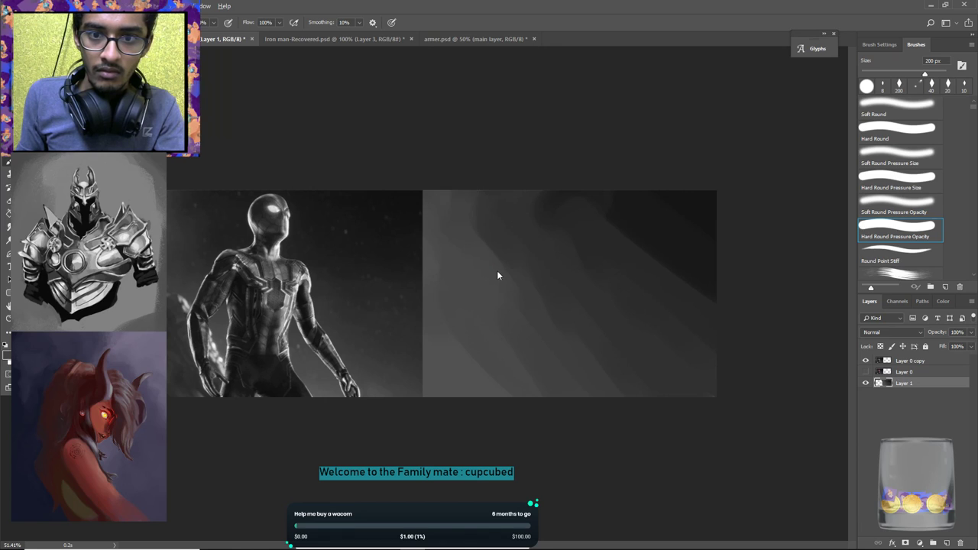
alt+click(499, 217)
alt+click(496, 186)
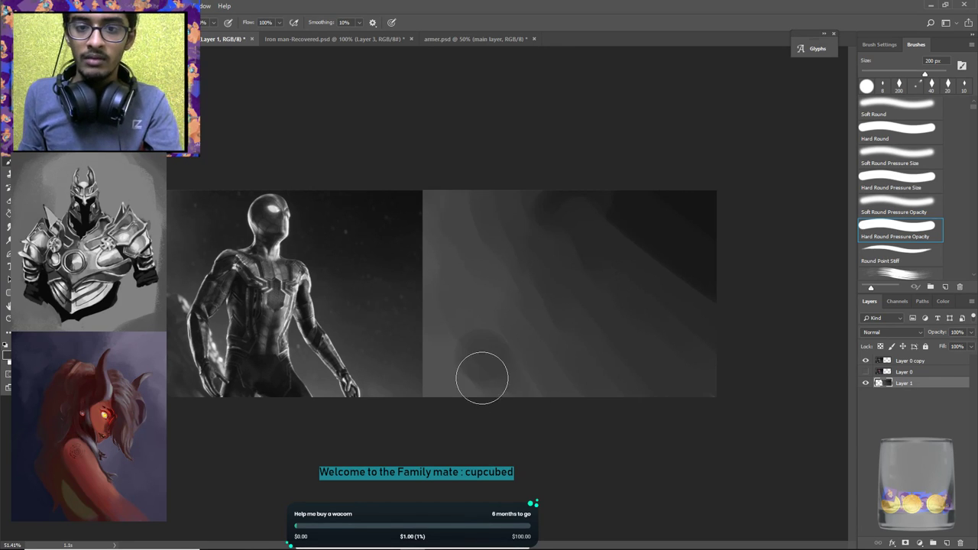
key(ctrl+z)
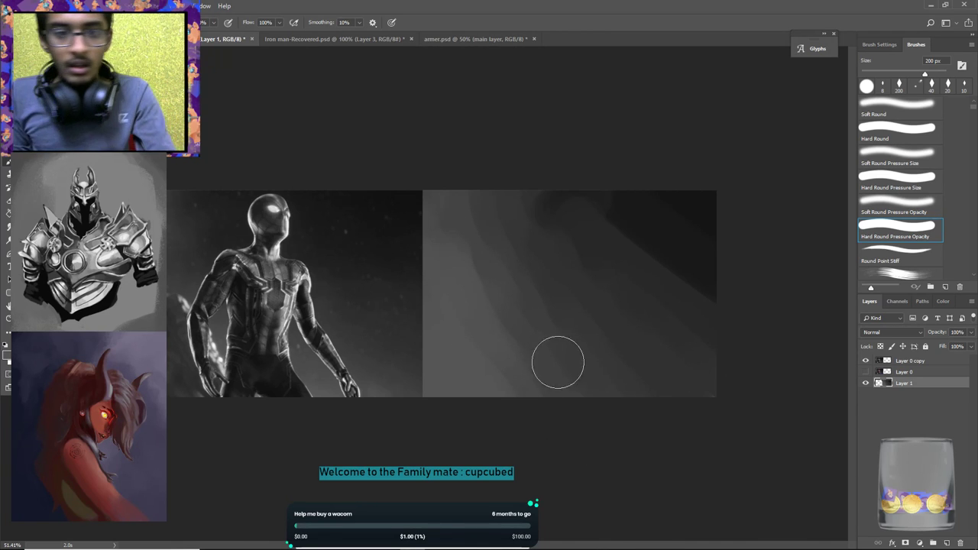
Add a new layer above the painted Layer 1 and rename Layer 1 as "back ground".
click(947, 542)
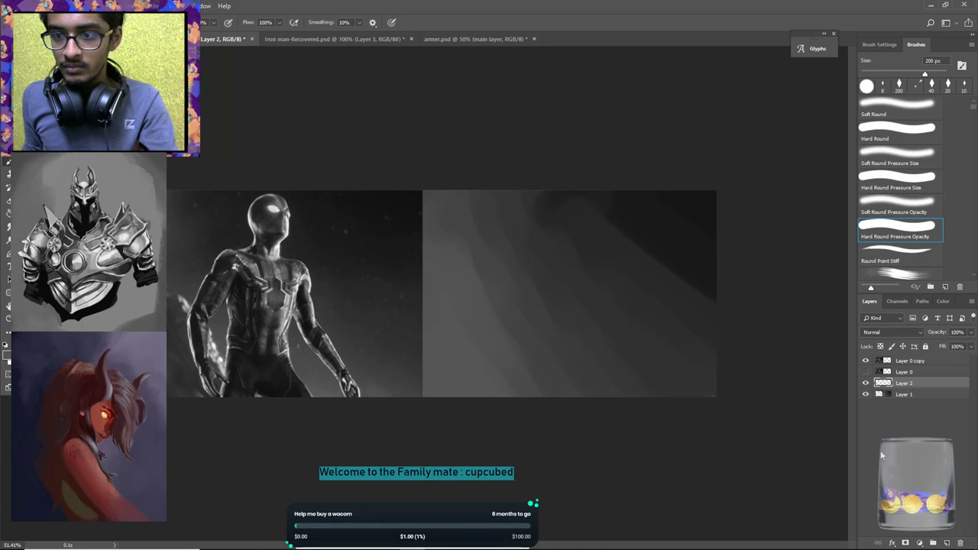
double_click(906, 394)
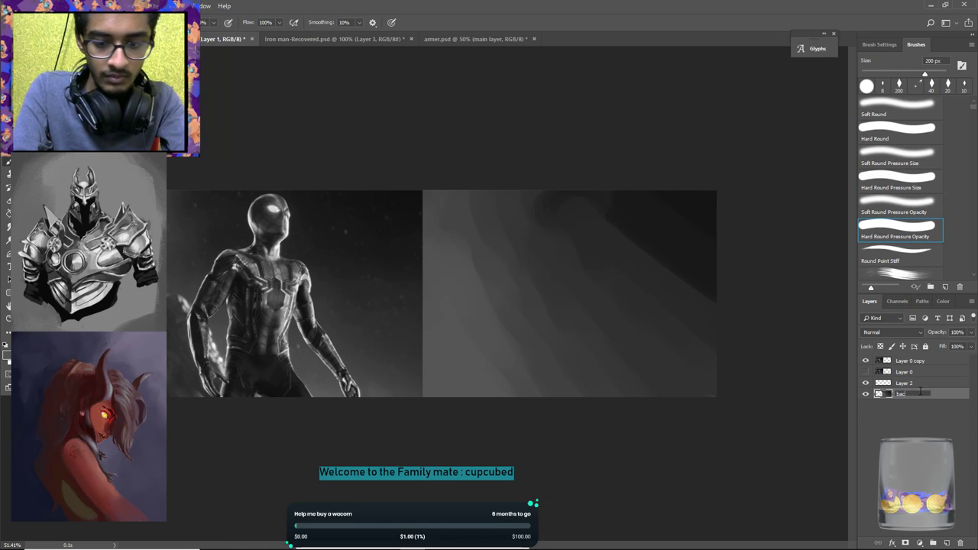
text(back ground)
key(Return)
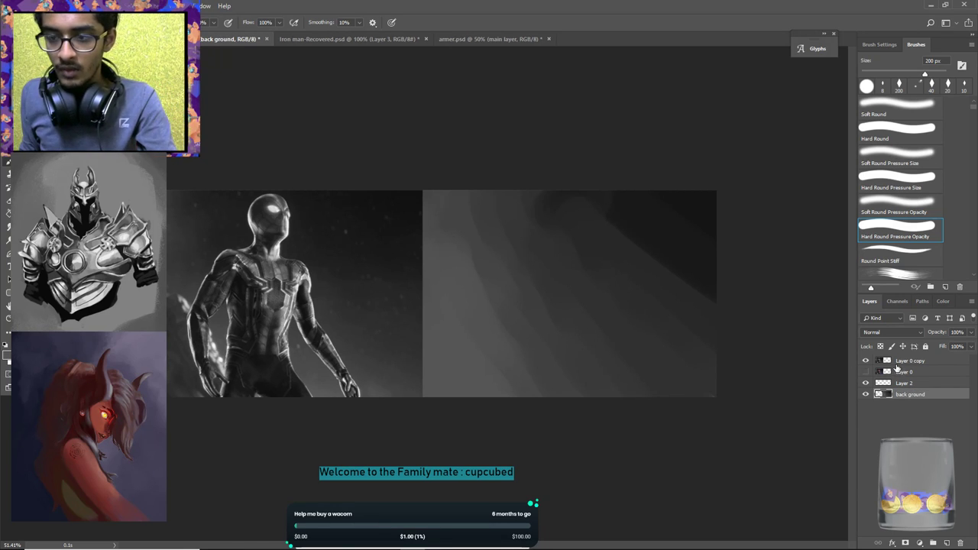
Fully lock the greyscale reference layer, Layer 0 copy.
click(909, 360)
click(926, 347)
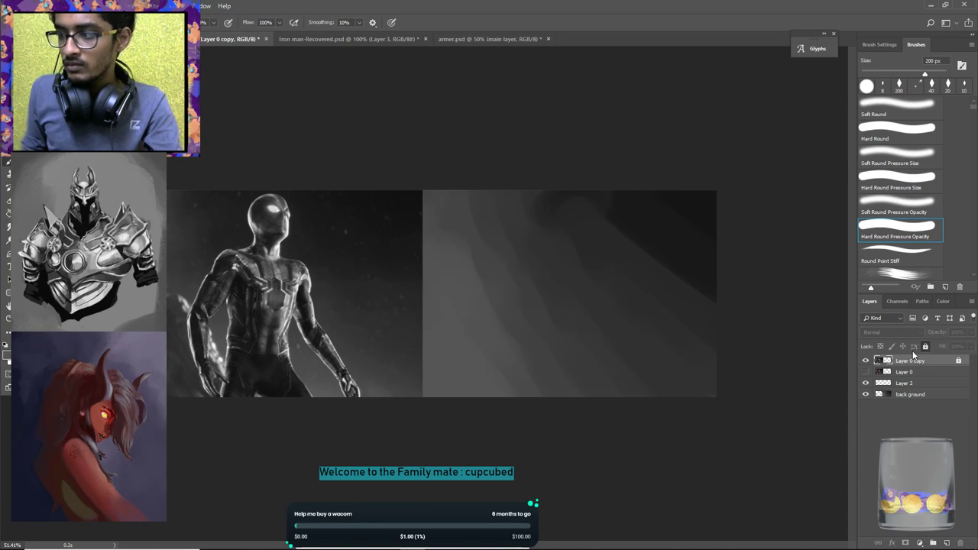
click(924, 373)
Rename the empty Layer 2 as "mainlayer" and move Layer 0 above Layer 0 copy.
click(902, 385)
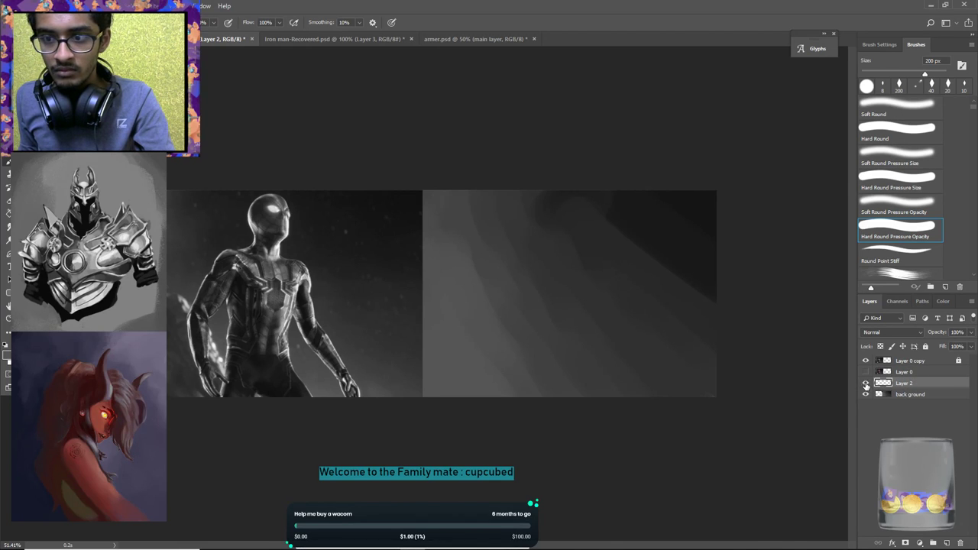
double_click(908, 384)
text(mai)
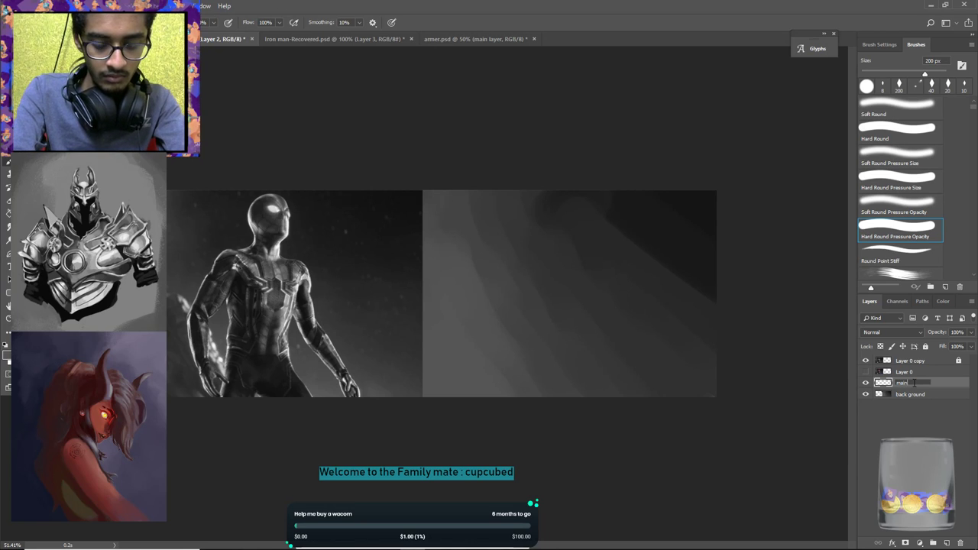
text(nlayer)
key(Return)
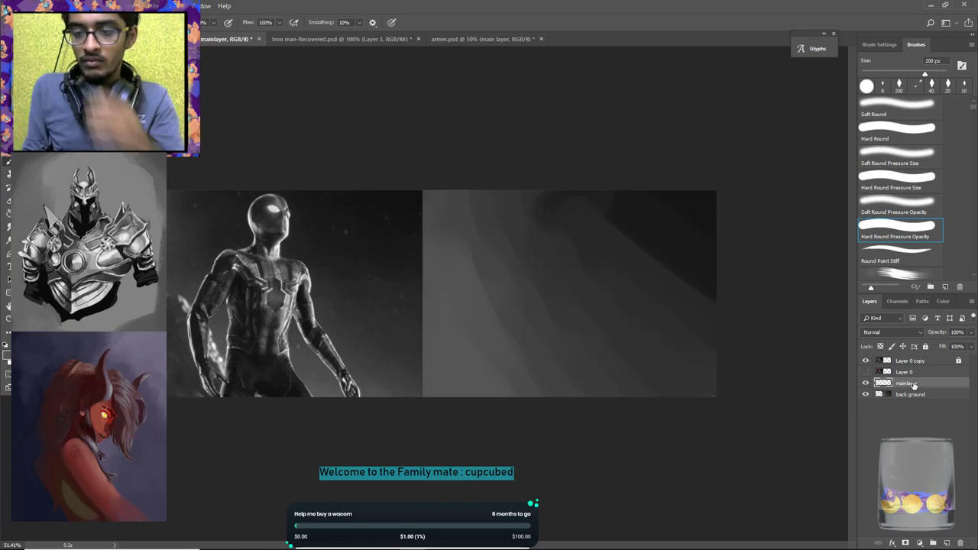
drag(907, 372, 910, 356)
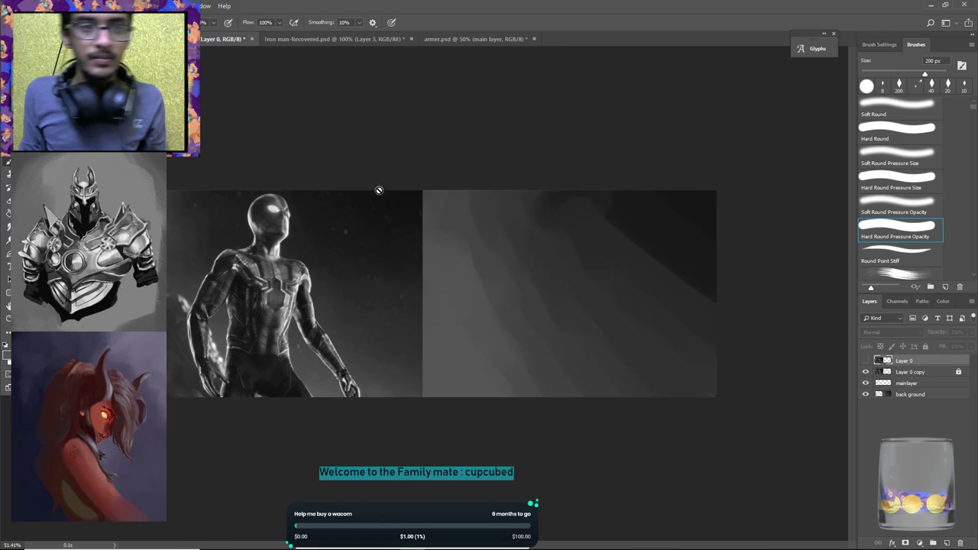
Switch to the portrait study with the guns, lock its Layer 0 copy and move Layer 0 to the top of the stack.
click(107, 39)
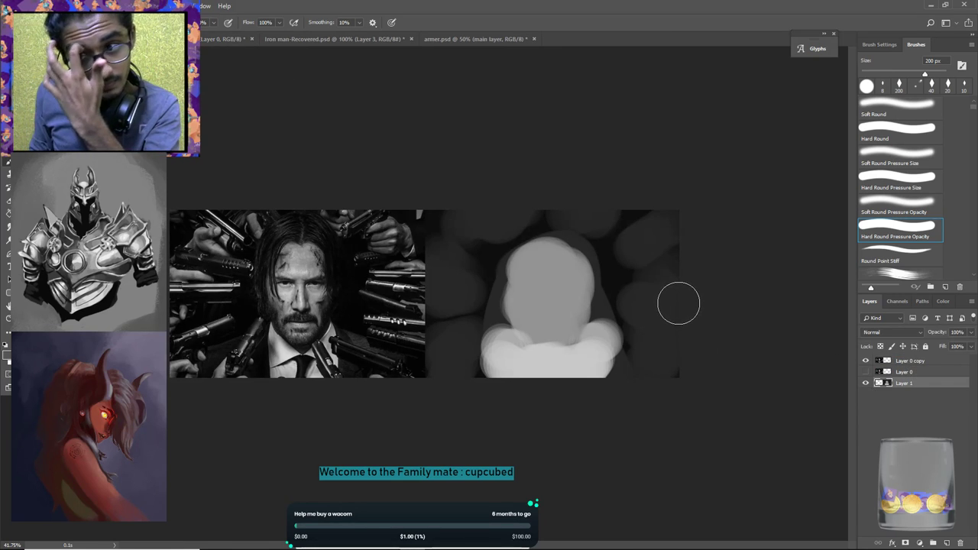
click(880, 361)
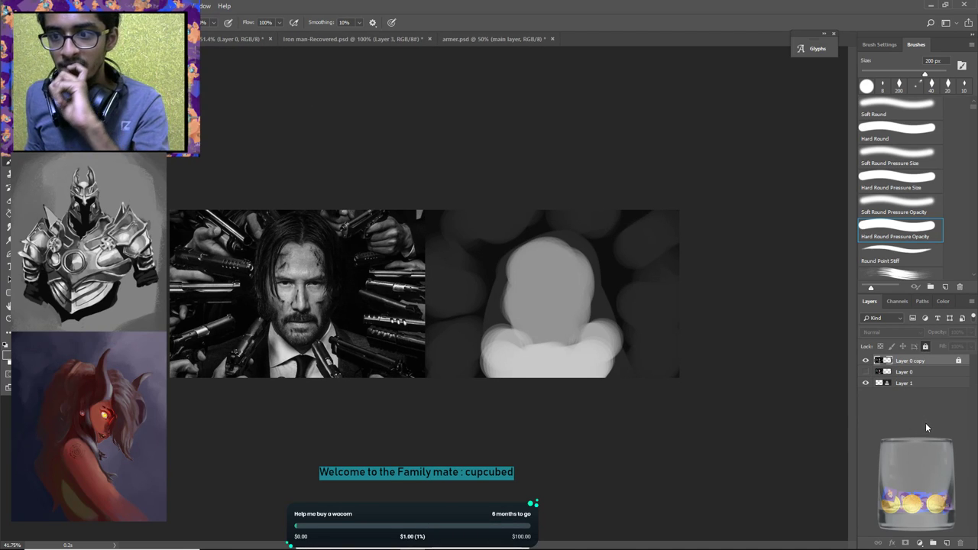
click(909, 373)
drag(909, 374, 909, 356)
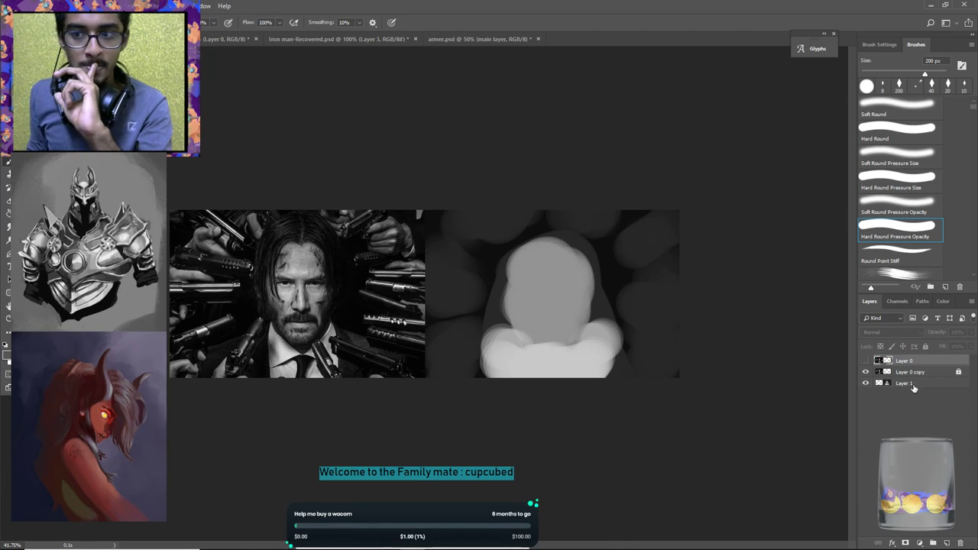
Add a new layer above Layer 1 in the portrait study and name it "main layer".
click(913, 385)
click(947, 543)
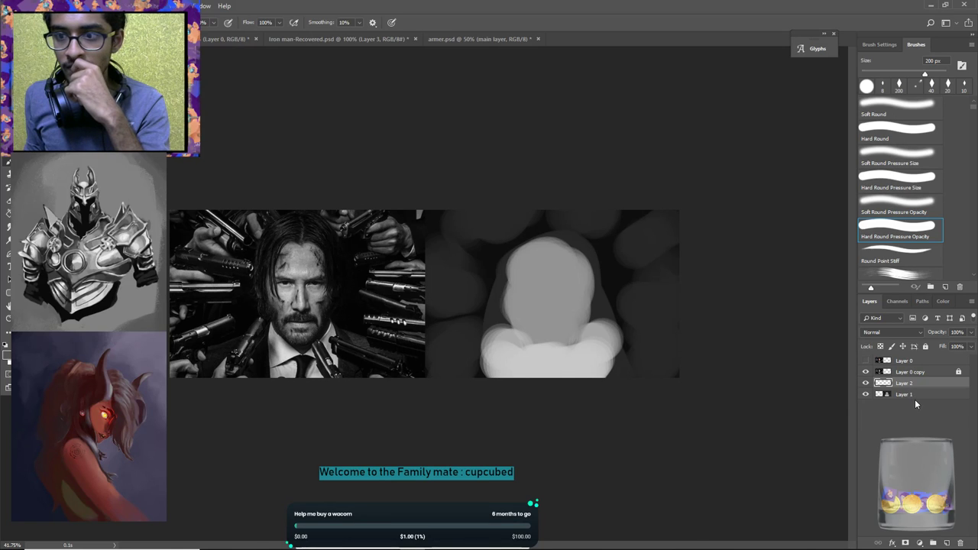
double_click(909, 386)
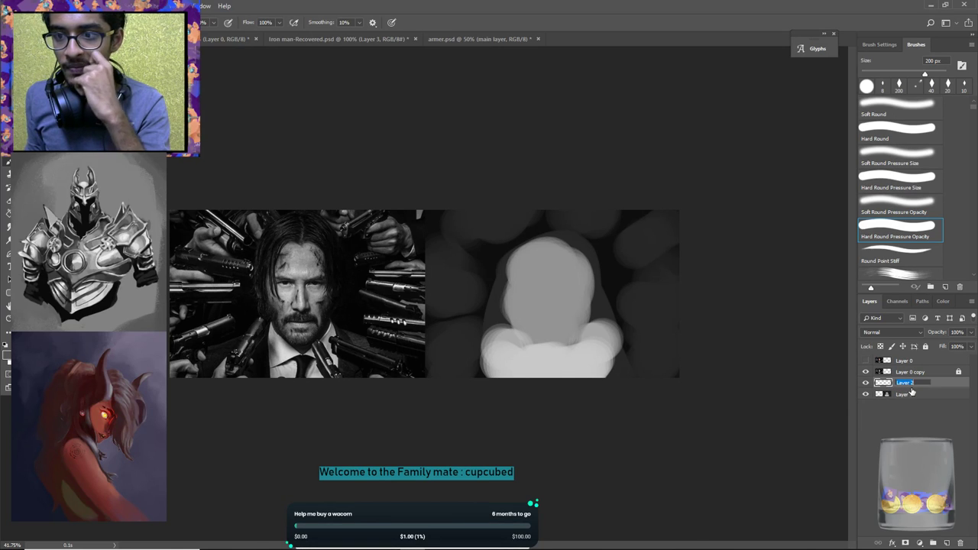
text(main layer)
key(Return)
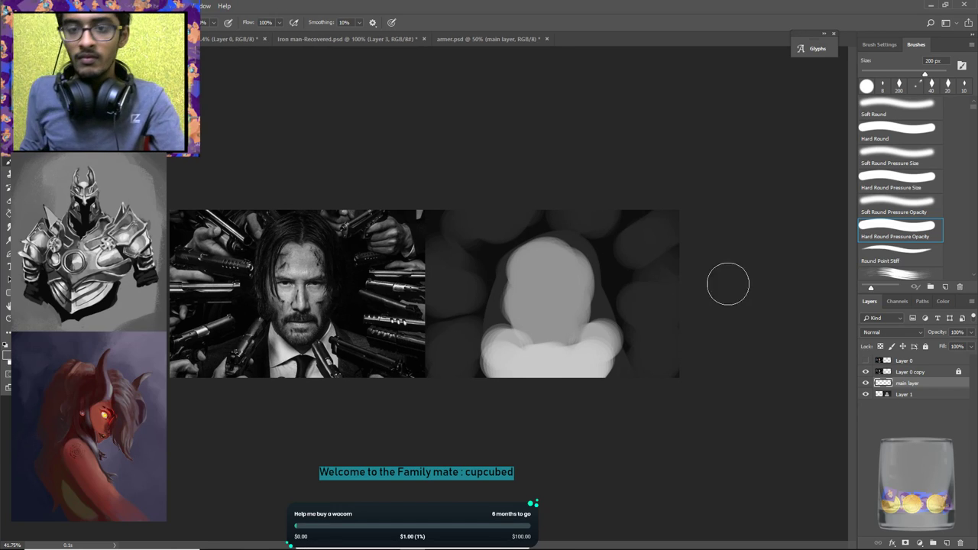
Return to the Spider-Man study, make mainlayer active and reduce the brush size to 35 px.
click(207, 41)
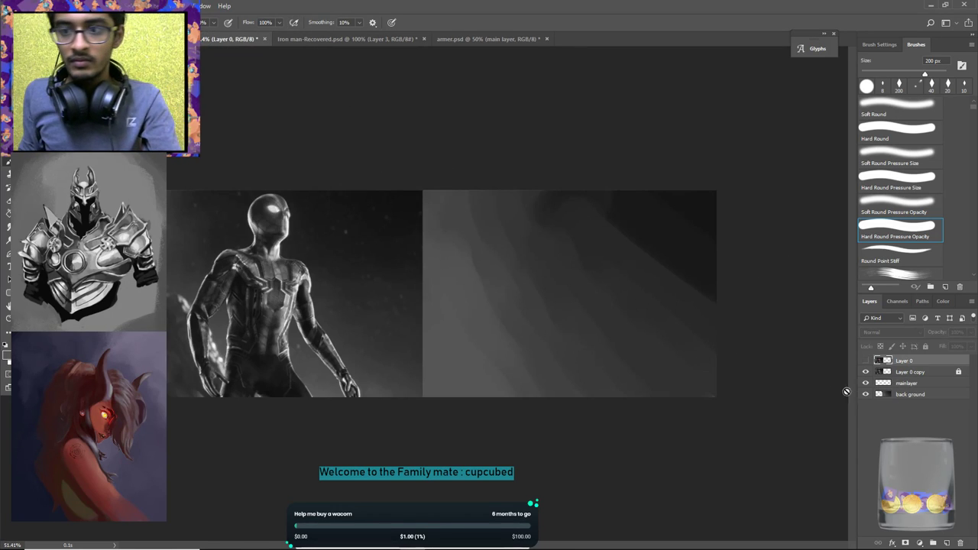
click(908, 382)
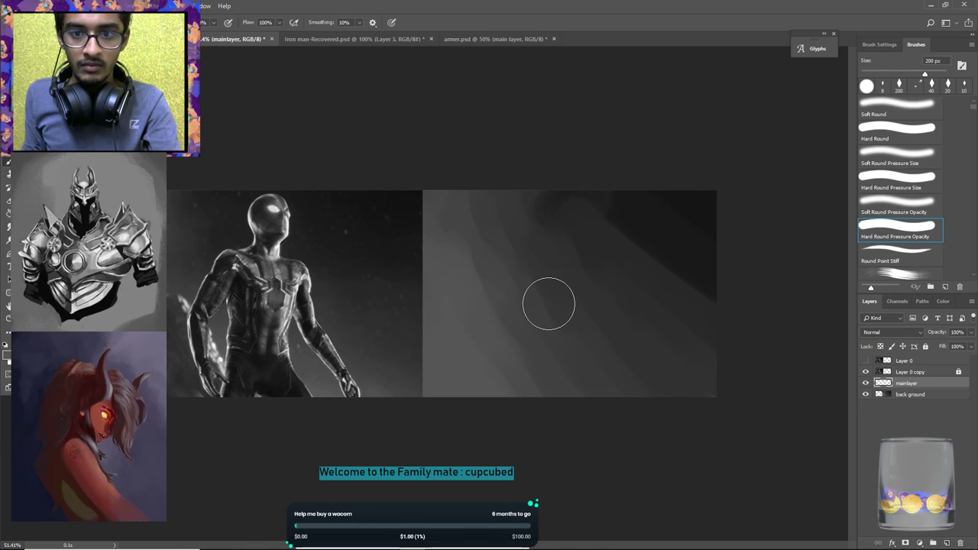
key(bracketleft)
key(bracketleft)
key(bracketleft)
key(bracketleft)
key(bracketleft)
key(bracketleft)
key(bracketleft)
key(bracketleft)
key(bracketleft)
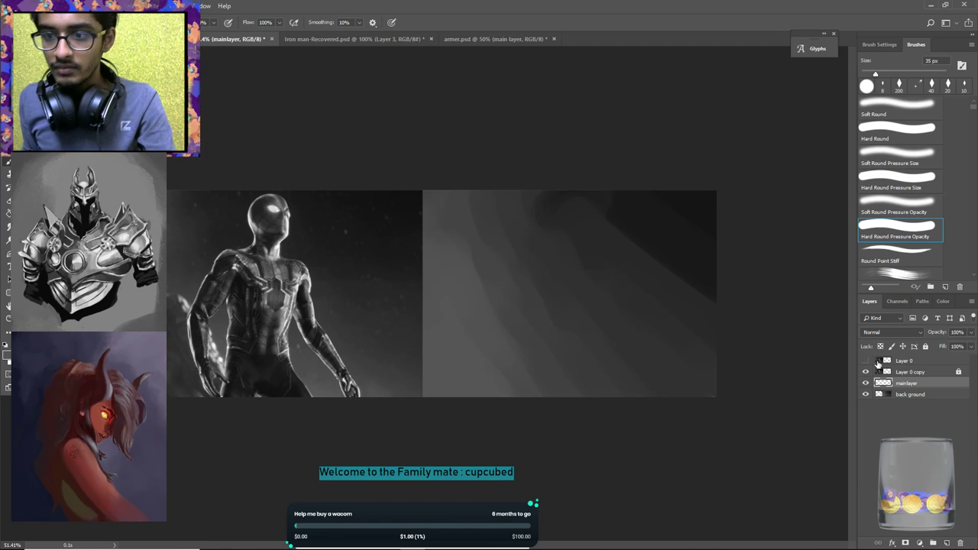
Compare the original Layer 0 reference with its greyscale copy by switching Layer 0's visibility on and off.
click(865, 360)
click(865, 360)
click(865, 360)
click(866, 360)
click(866, 360)
click(866, 360)
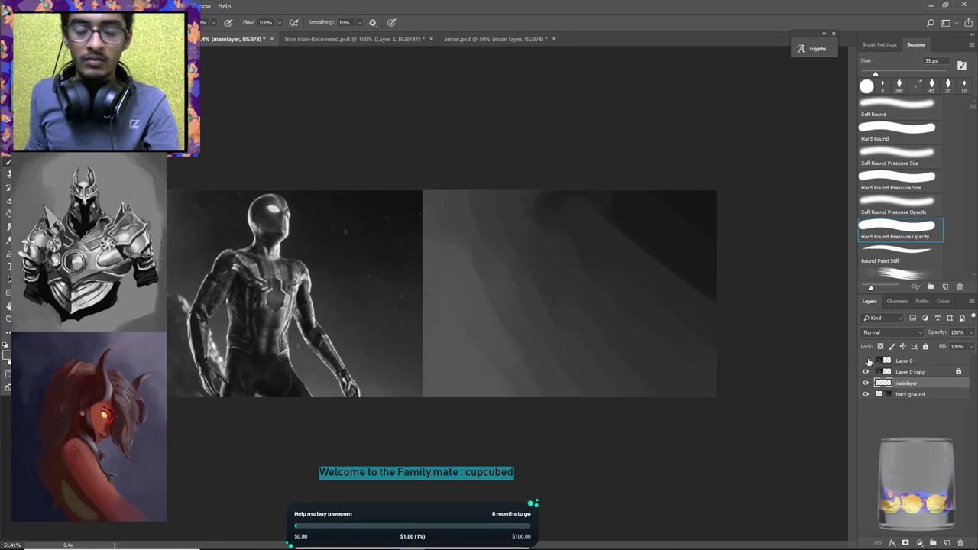
click(866, 361)
click(866, 360)
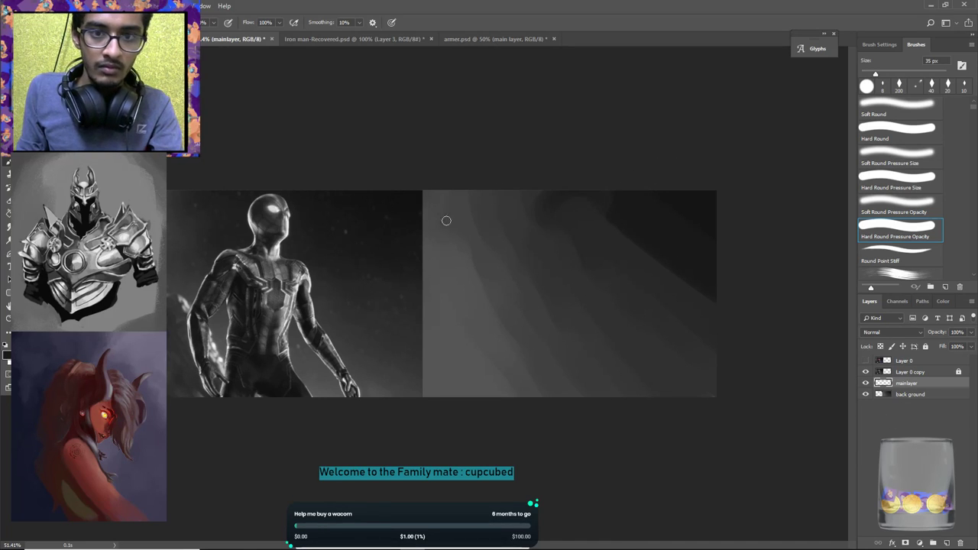
Paint a dark broken contour on mainlayer from the background's upper-left edge diagonally down to its lower middle.
mouse_move(447, 193)
mouse_down()
mouse_move(447, 249)
mouse_move(478, 306)
mouse_move(463, 279)
mouse_move(498, 290)
mouse_move(566, 384)
mouse_up()
drag(504, 306, 510, 310)
drag(544, 347, 579, 387)
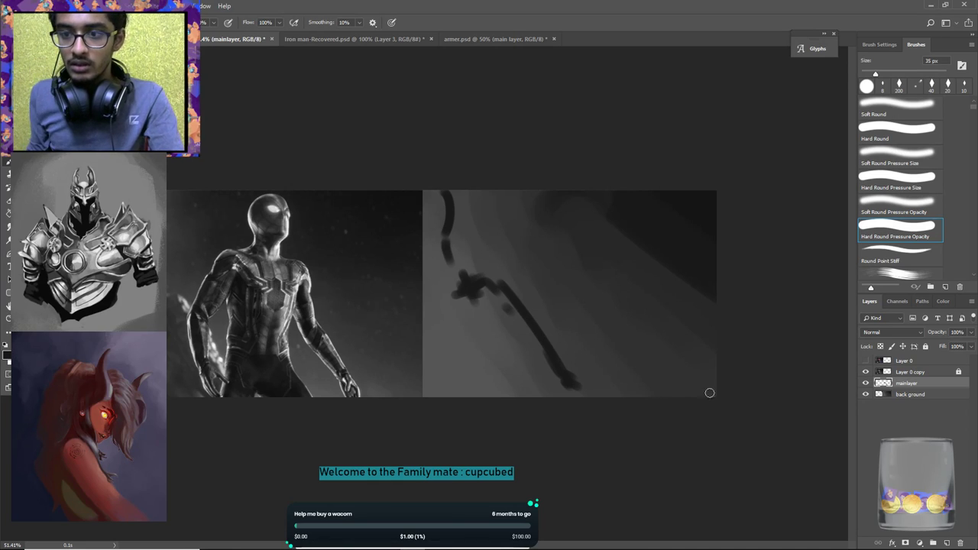
Merge mainlayer with the back ground layer and rename the merged layer "back ground layer".
ctrl+click(909, 395)
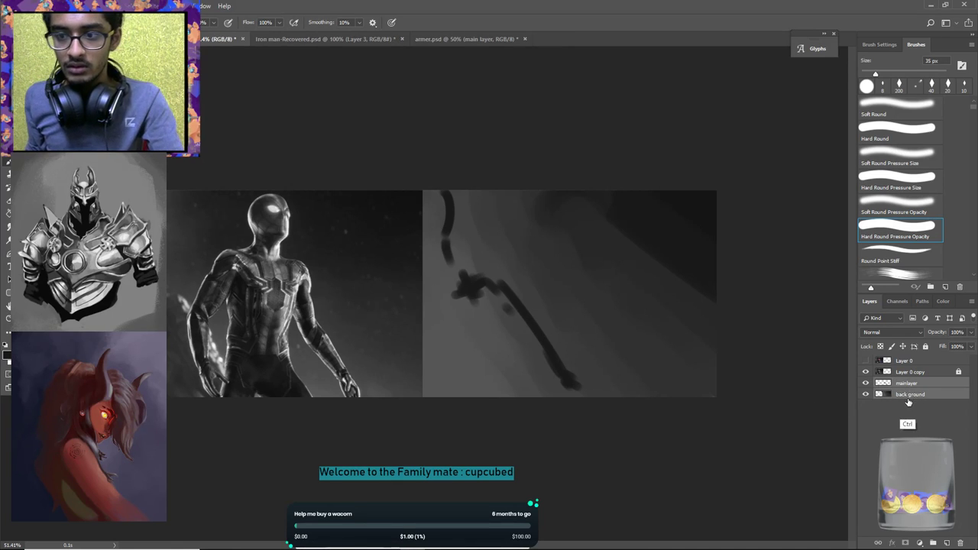
key(ctrl+e)
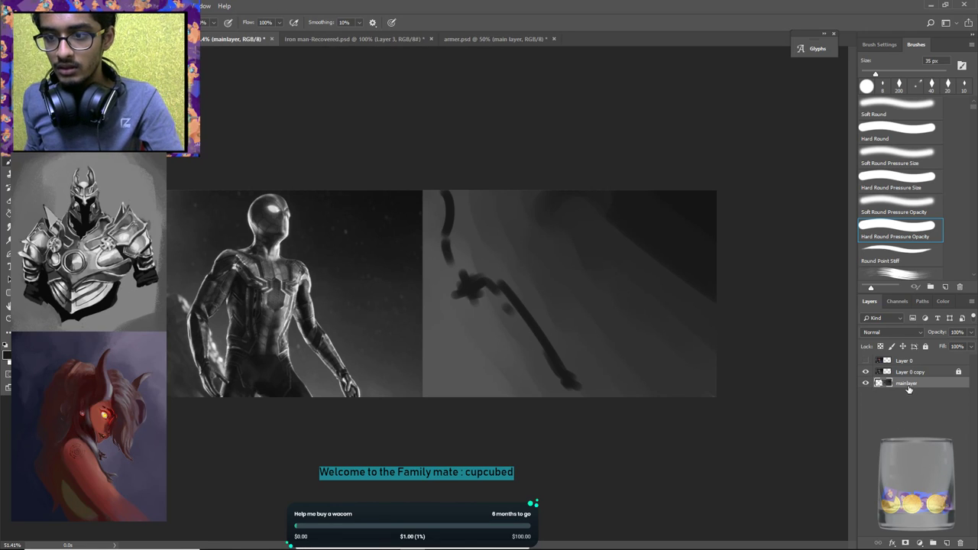
double_click(907, 383)
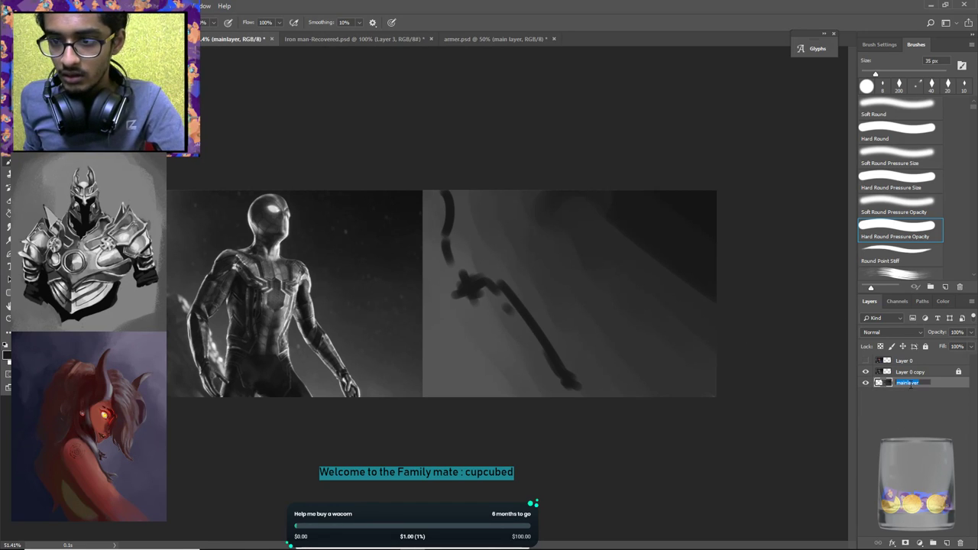
text(back groun)
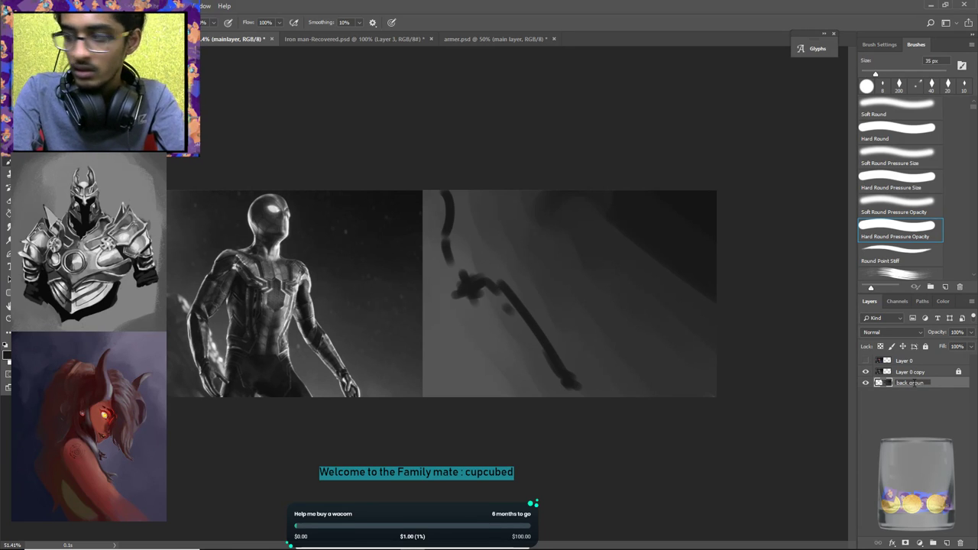
text(d layer)
key(Return)
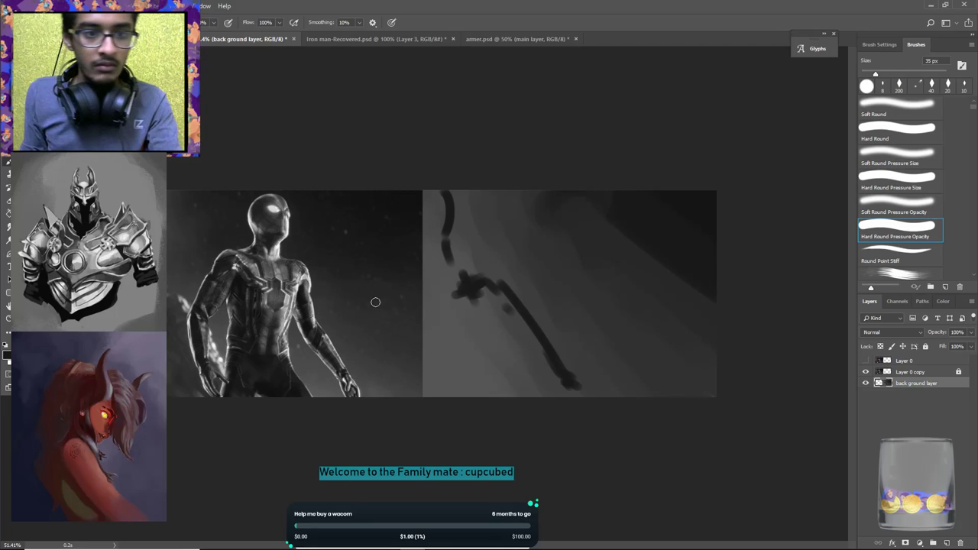
Connect and soften the dark diagonal contour with sampled greys, extending it to the background's lower edge.
alt+click(456, 266)
alt+click(449, 238)
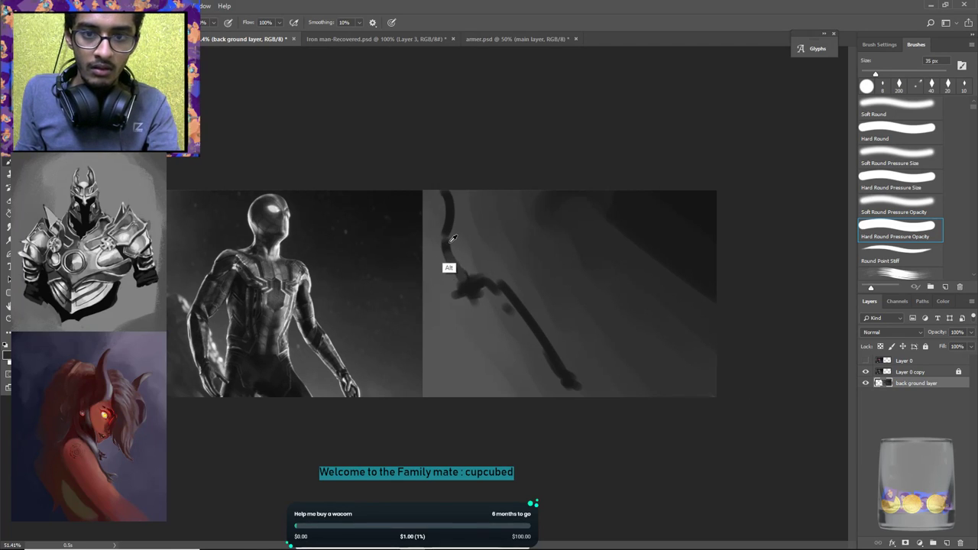
alt+click(454, 205)
drag(452, 205, 449, 196)
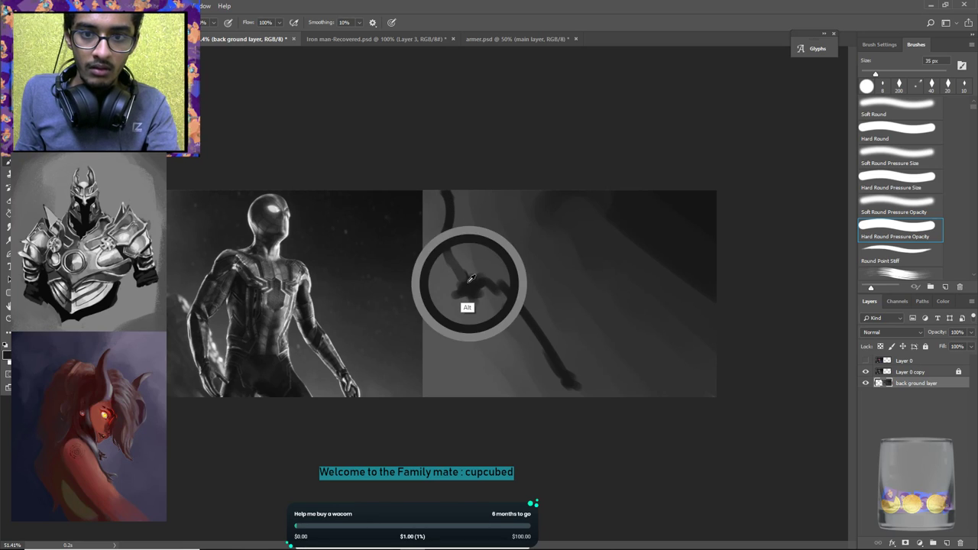
mouse_move(478, 285)
mouse_down()
mouse_move(509, 294)
mouse_move(583, 386)
mouse_up()
drag(539, 334, 592, 404)
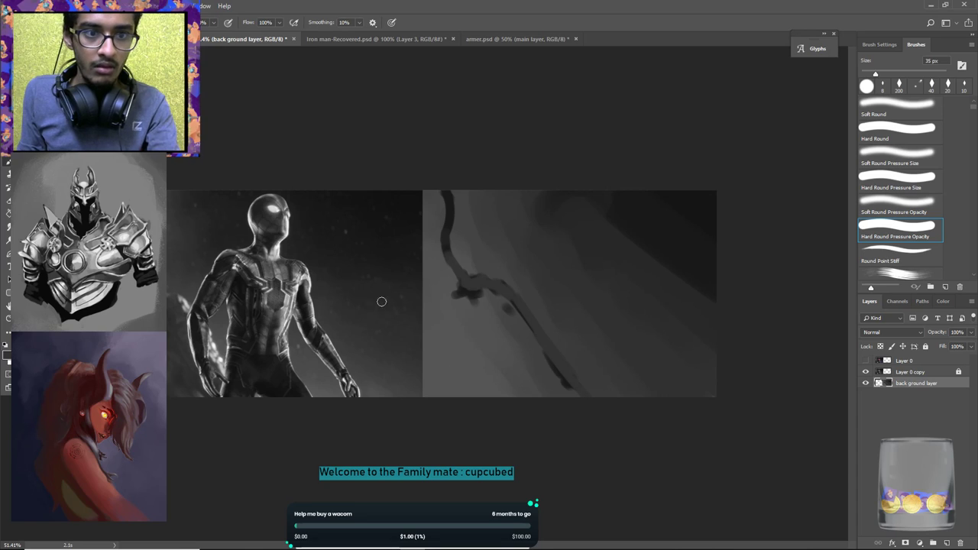
alt+click(156, 225)
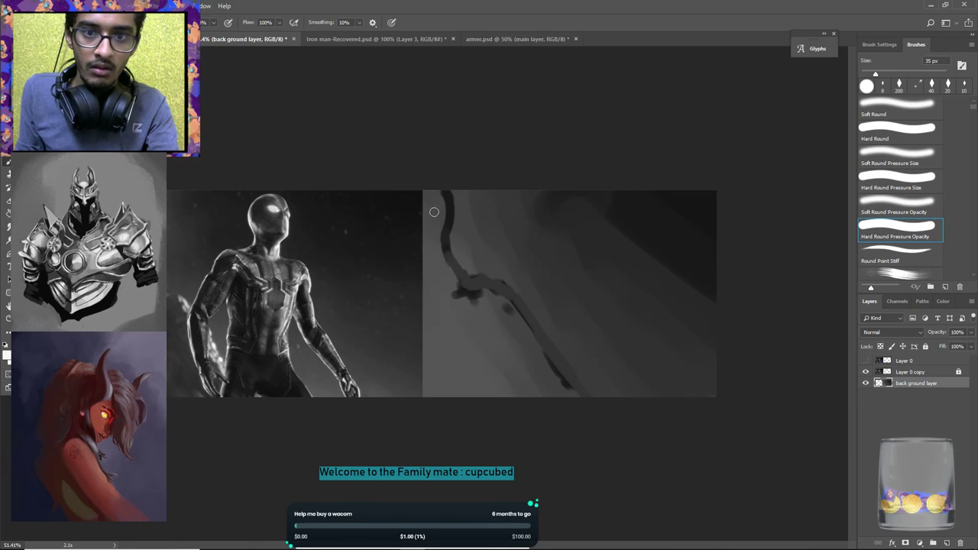
mouse_move(454, 223)
mouse_down()
mouse_move(447, 214)
mouse_move(440, 250)
mouse_up()
key(ctrl+z)
key(ctrl+z)
key(ctrl+z)
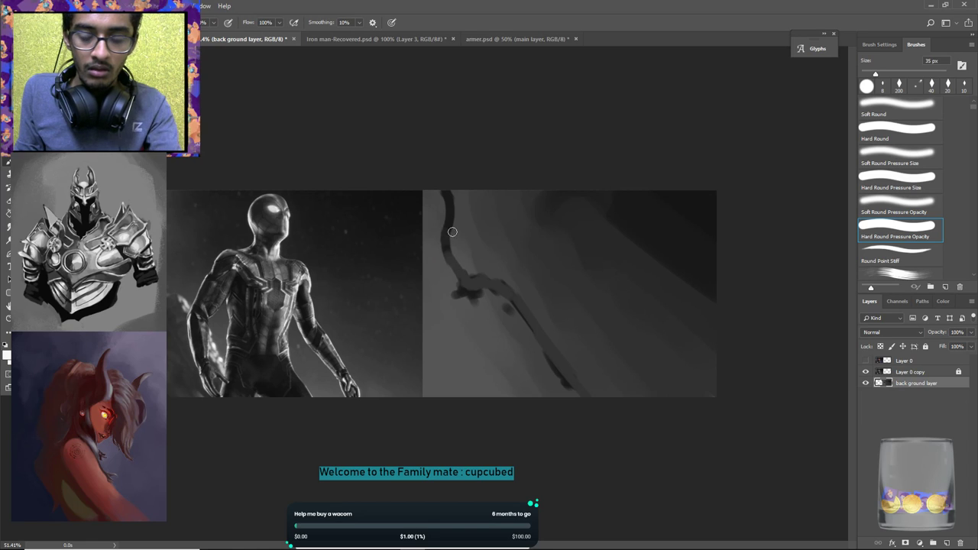
Paint broken white highlights along the upper contour with a 25 px brush and continue them in lighter grey down its middle.
key(bracketleft)
mouse_move(449, 233)
mouse_down()
mouse_move(447, 216)
mouse_move(448, 228)
mouse_up()
drag(444, 191, 450, 206)
mouse_move(447, 253)
mouse_down()
mouse_move(447, 245)
mouse_move(447, 260)
mouse_up()
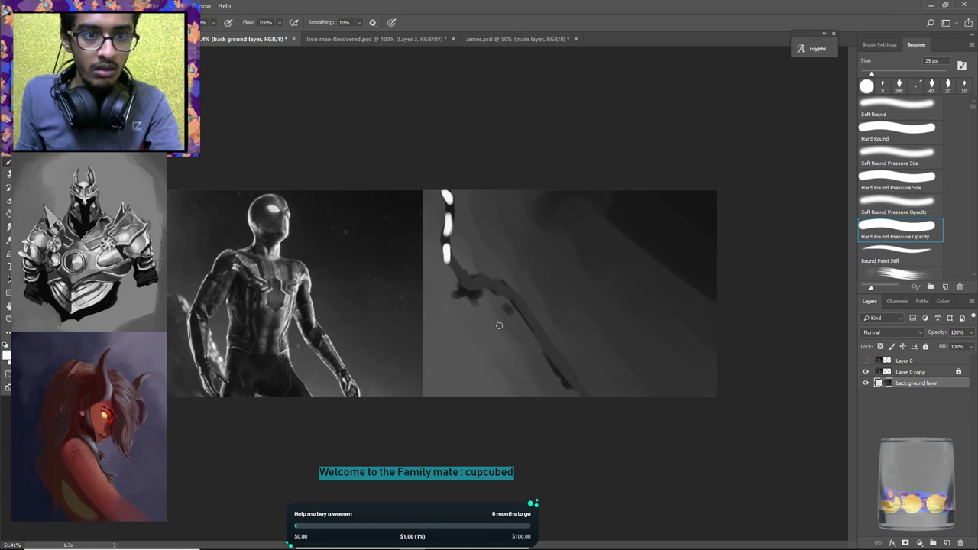
alt+click(447, 262)
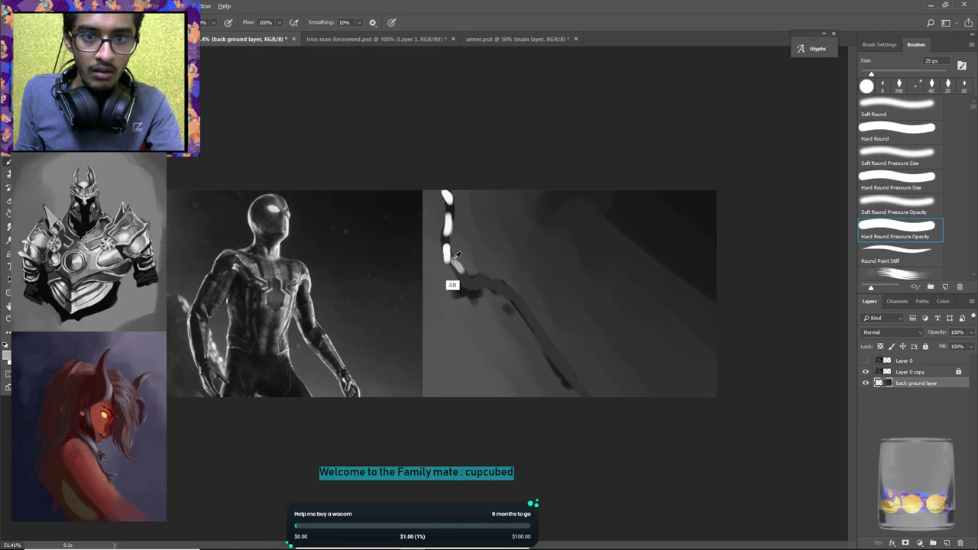
mouse_move(471, 279)
mouse_down()
mouse_move(506, 285)
mouse_move(488, 279)
mouse_move(537, 344)
mouse_up()
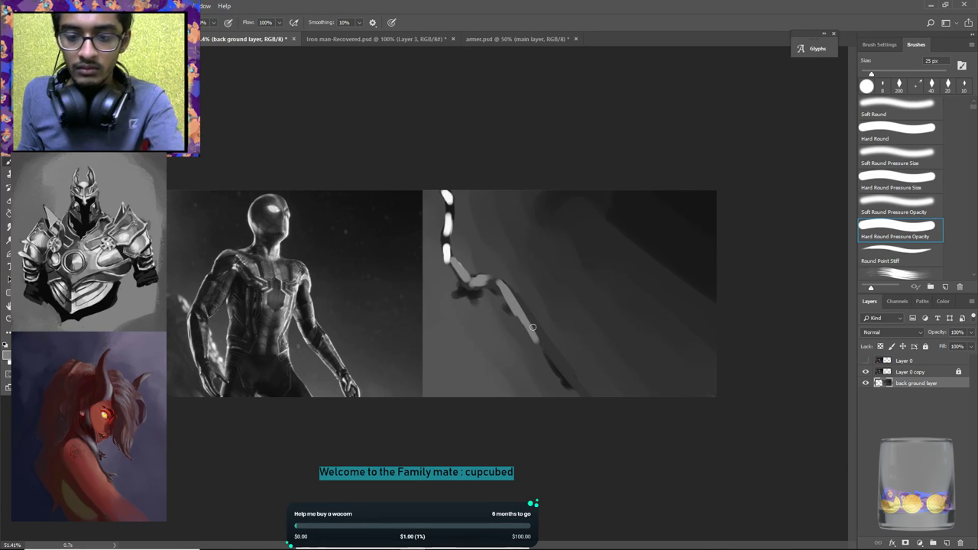
Widen the lower part of the contour into a solid mid-grey band with a 45 px brush.
key(bracketright)
key(bracketright)
key(bracketright)
key(bracketright)
key(bracketright)
key(bracketright)
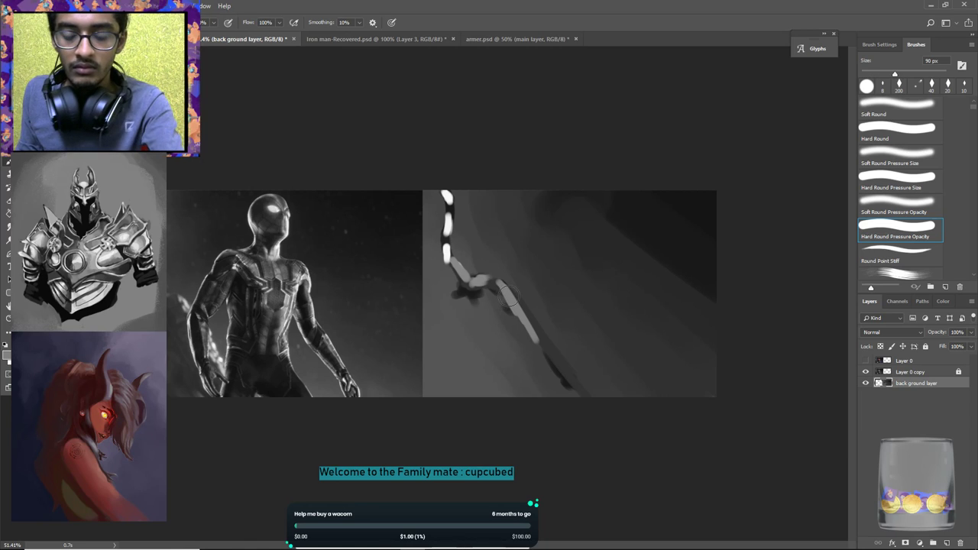
key(bracketleft)
key(bracketleft)
mouse_move(506, 291)
mouse_down()
mouse_move(552, 355)
mouse_move(526, 329)
mouse_move(556, 383)
mouse_up()
drag(524, 327, 553, 376)
drag(514, 308, 570, 385)
drag(549, 355, 575, 388)
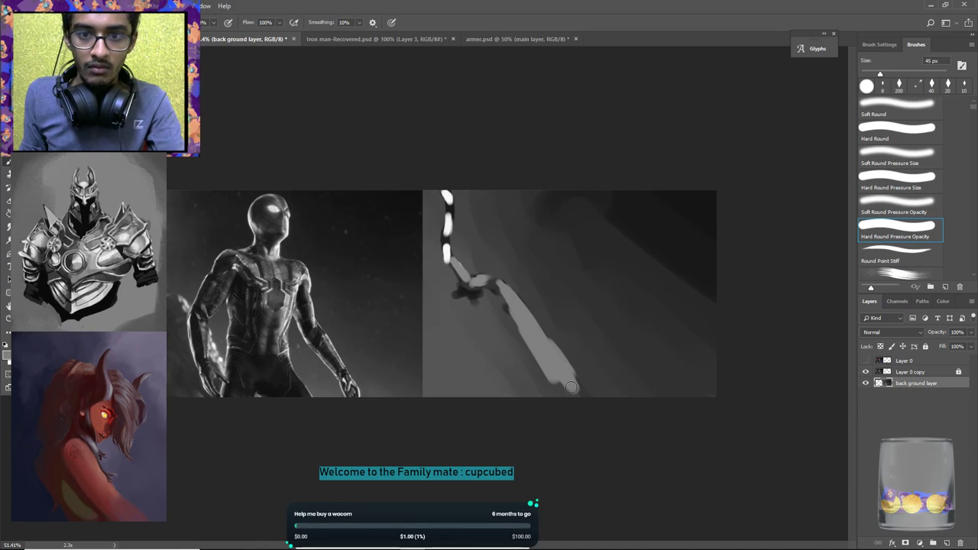
Brighten the lower band with sampled near-white tones and dab a dark patch beside the contour's upper bend.
alt+click(448, 258)
drag(533, 321, 555, 356)
alt+click(545, 321)
mouse_move(534, 311)
mouse_down()
mouse_move(573, 367)
mouse_move(518, 311)
mouse_move(545, 360)
mouse_up()
alt+click(539, 334)
mouse_move(521, 327)
mouse_down()
mouse_move(567, 372)
mouse_move(573, 397)
mouse_up()
alt+click(555, 365)
alt+click(565, 374)
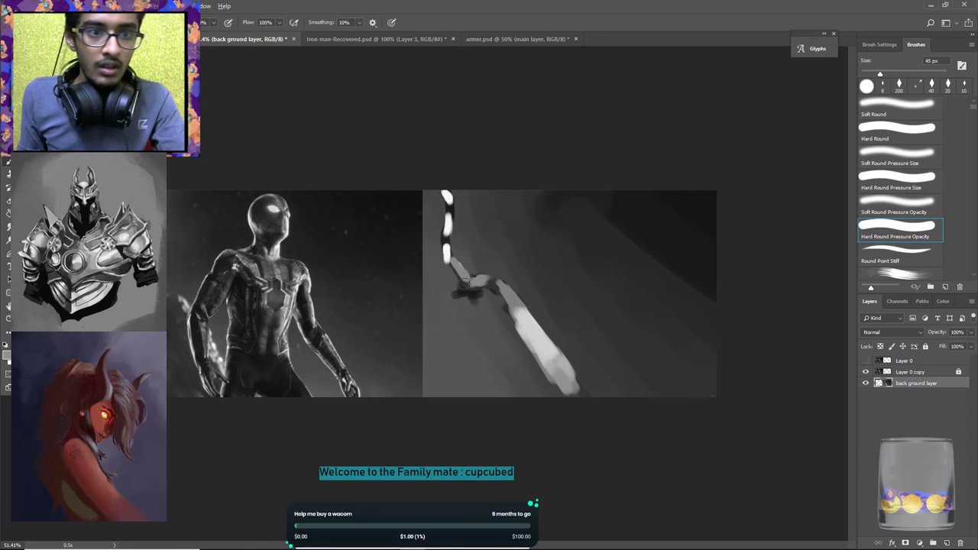
alt+click(446, 241)
drag(445, 268, 435, 280)
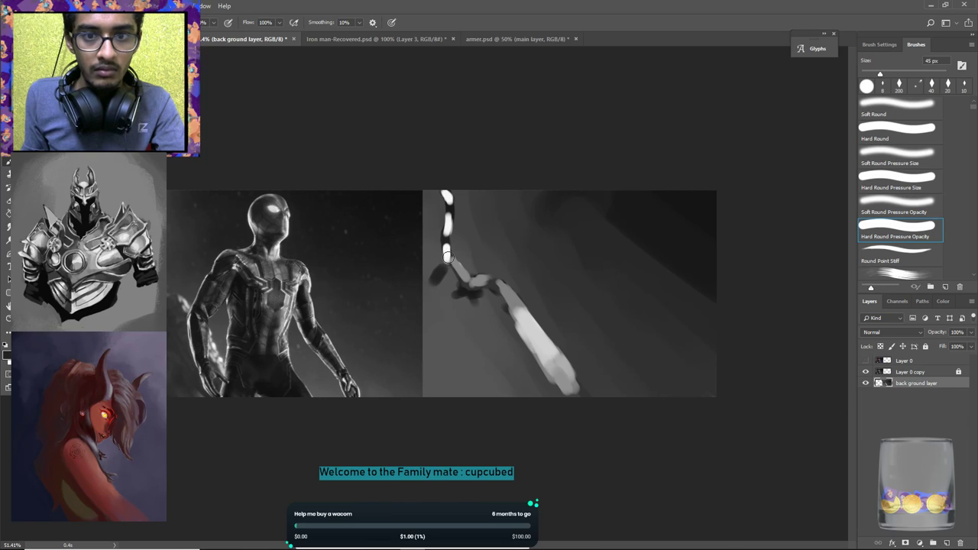
key(l)
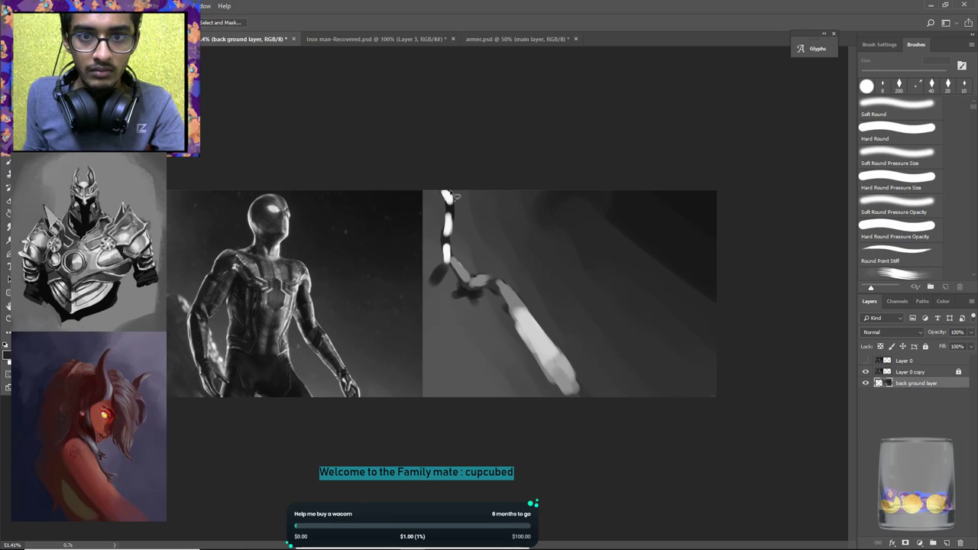
mouse_move(449, 269)
mouse_down()
mouse_move(440, 205)
mouse_move(457, 264)
mouse_up()
key(ctrl+d)
key(b)
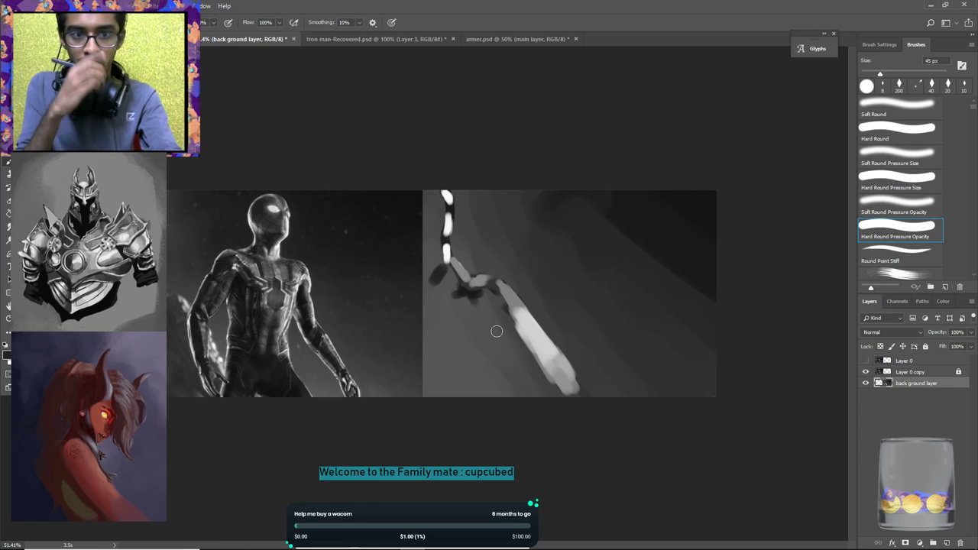
Shade the underside of the bright lower band with sampled dark greys down to the background's lower edge.
alt+click(483, 304)
mouse_move(488, 304)
mouse_down()
mouse_move(504, 334)
mouse_move(501, 306)
mouse_move(520, 340)
mouse_up()
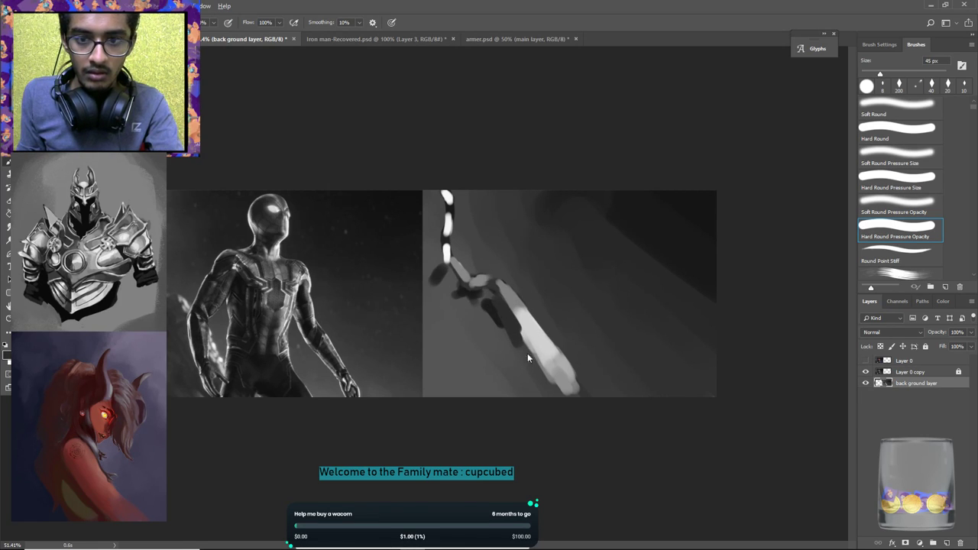
key(ctrl+alt+z)
mouse_move(498, 298)
mouse_down()
mouse_move(543, 395)
mouse_move(553, 394)
mouse_up()
alt+click(496, 314)
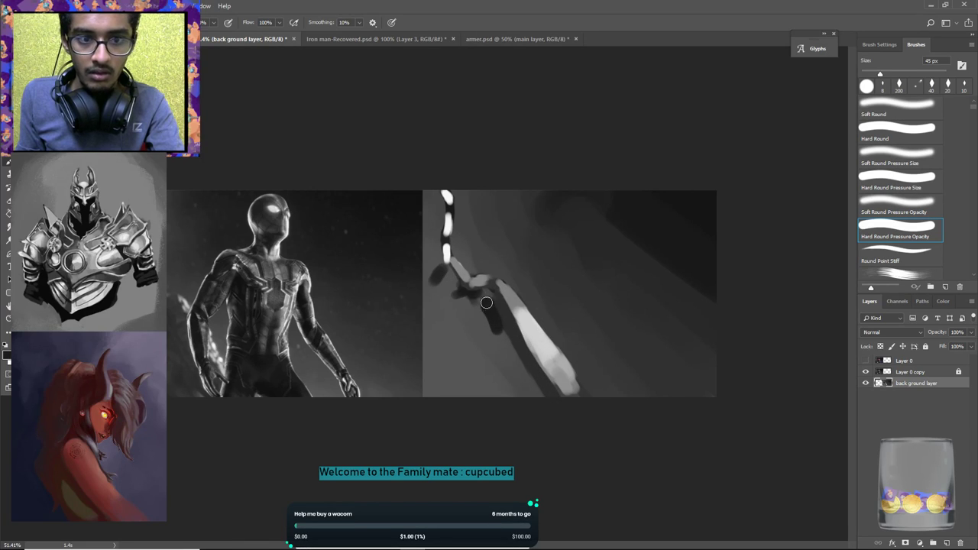
alt+click(489, 298)
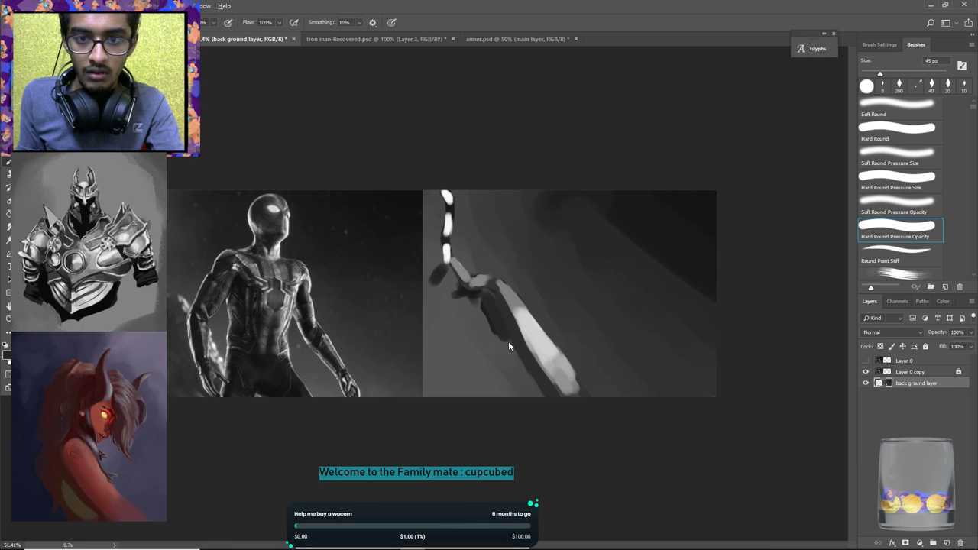
drag(507, 319, 491, 300)
mouse_move(534, 398)
mouse_down()
mouse_move(515, 346)
mouse_move(550, 407)
mouse_move(524, 395)
mouse_up()
alt+click(502, 331)
drag(502, 331, 525, 397)
Fill the background's lower-left area below the contour with sampled dark greys using a 200 px brush.
key(bracketright)
key(bracketright)
key(bracketright)
key(bracketright)
key(bracketright)
key(bracketright)
key(bracketright)
key(bracketright)
key(bracketright)
drag(479, 330, 483, 385)
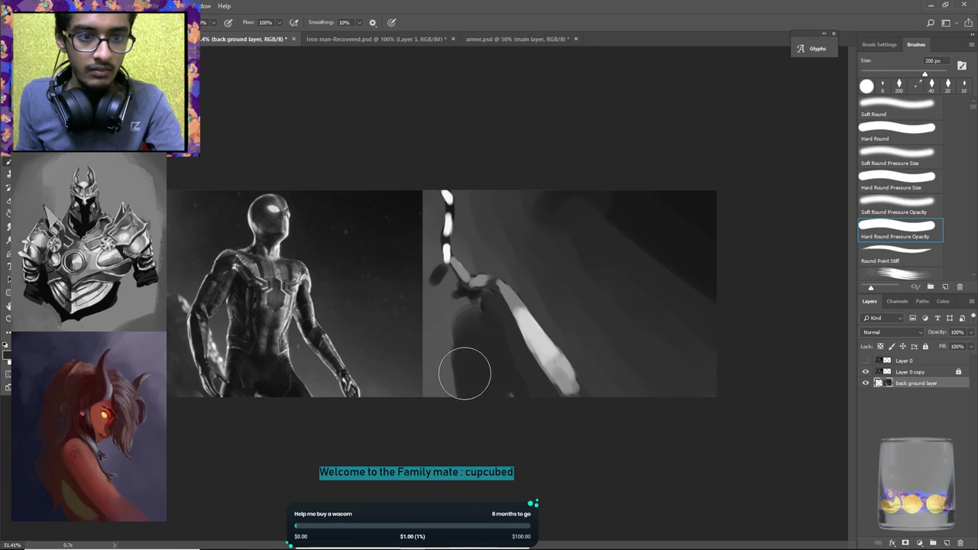
alt+click(463, 293)
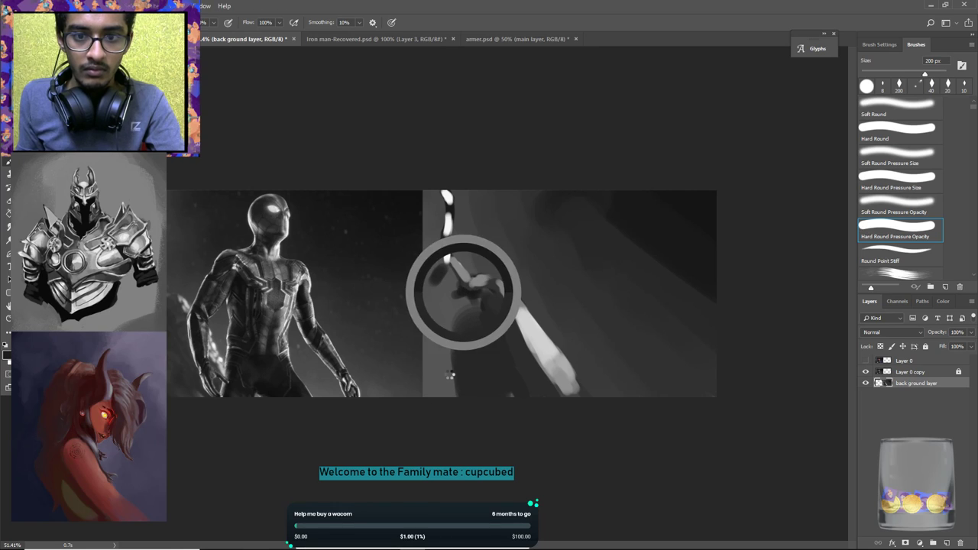
alt+click(457, 370)
drag(466, 322, 476, 353)
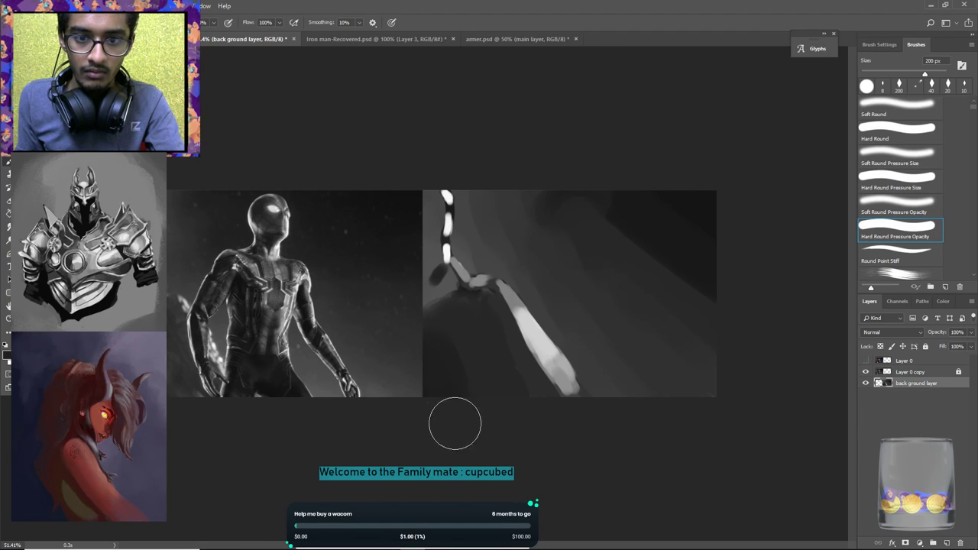
alt+click(461, 344)
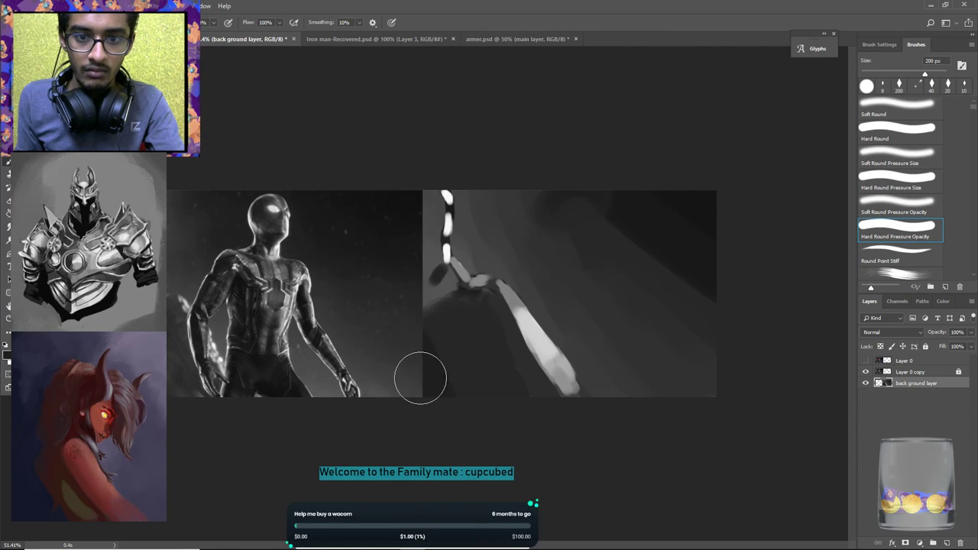
alt+click(449, 330)
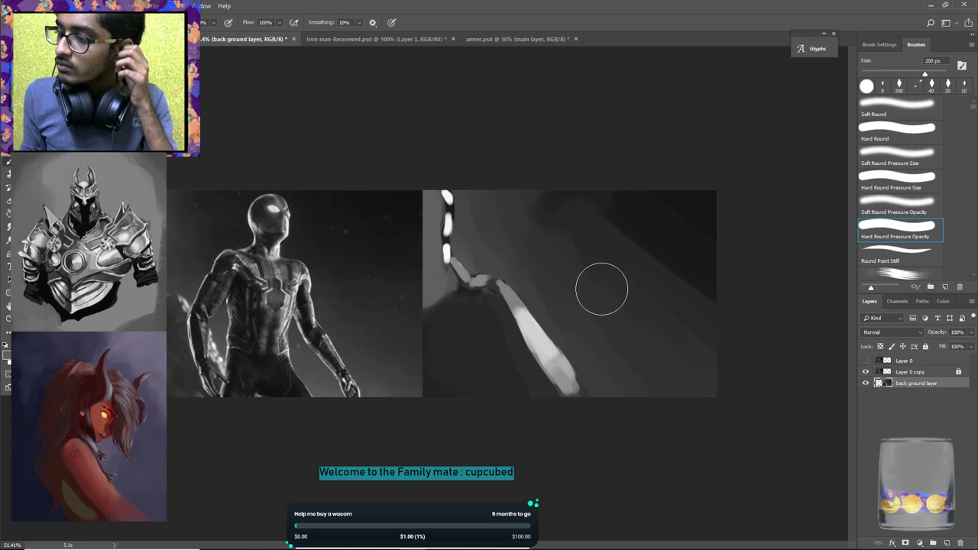
Paint small dark notches between and beside the upper contour's white highlights with a 20 px brush.
key(bracketleft)
key(bracketleft)
key(bracketleft)
key(bracketleft)
key(bracketleft)
key(bracketleft)
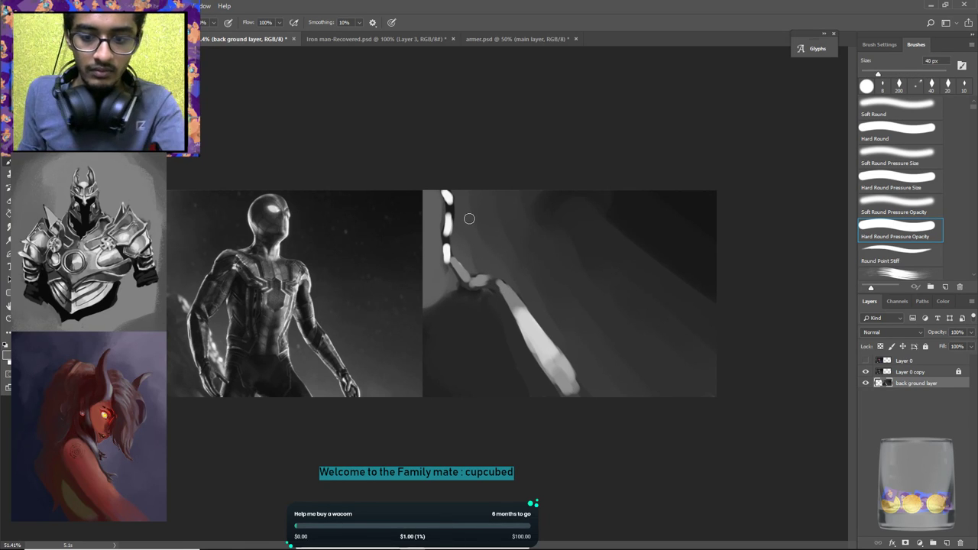
alt+click(449, 204)
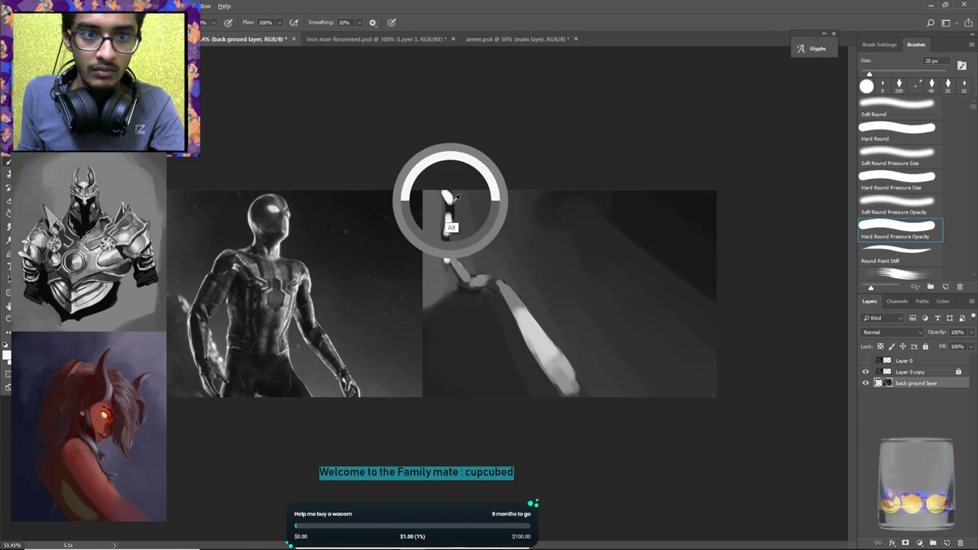
alt+click(447, 206)
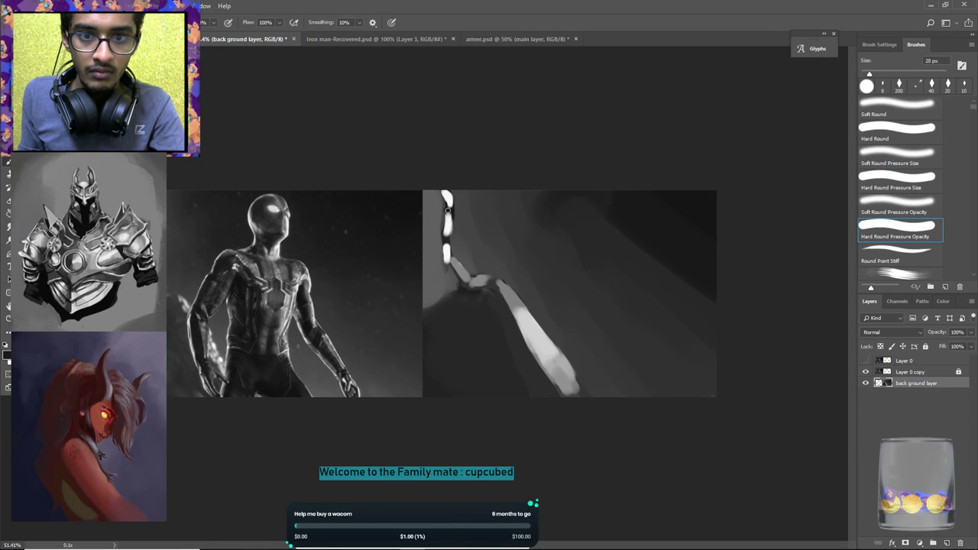
drag(444, 210, 450, 216)
alt+click(444, 210)
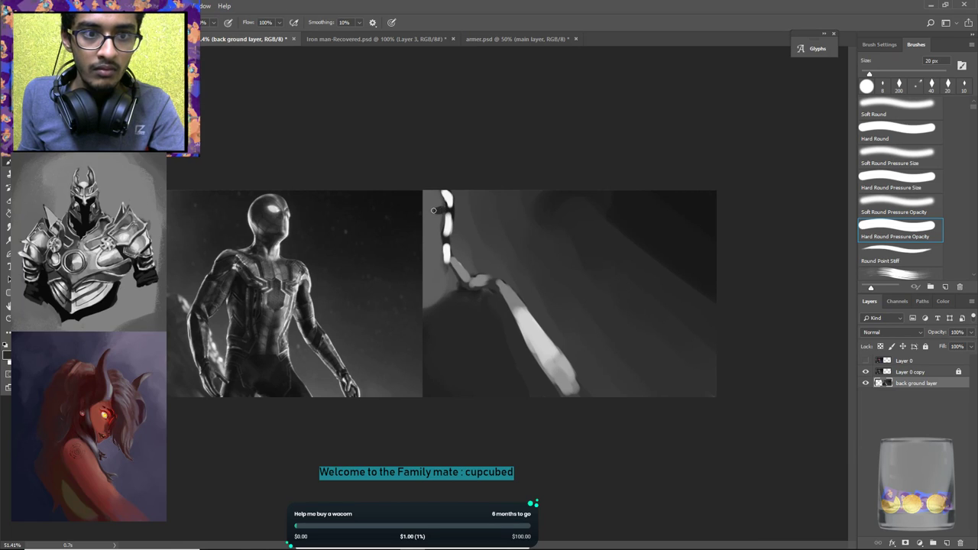
alt+click(434, 207)
drag(453, 213, 452, 222)
alt+click(449, 204)
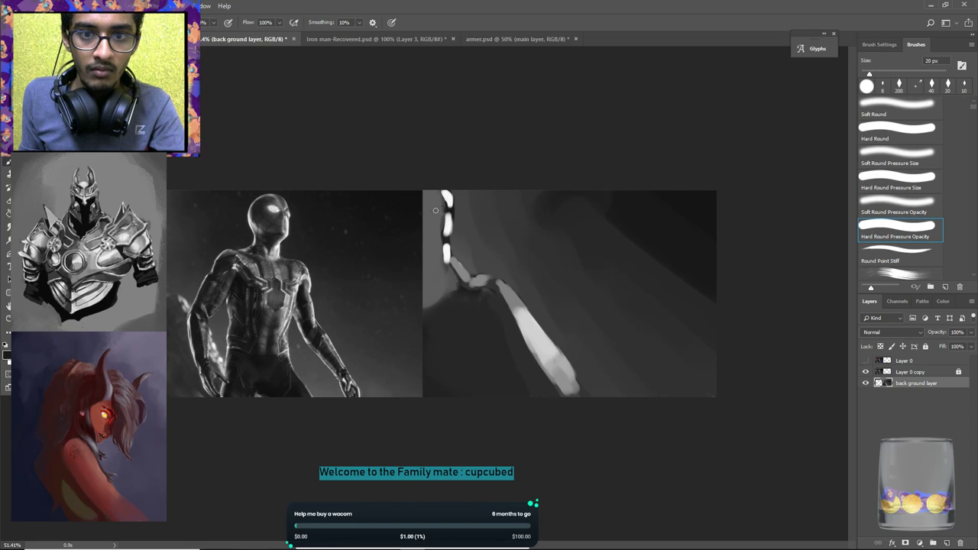
alt+click(439, 210)
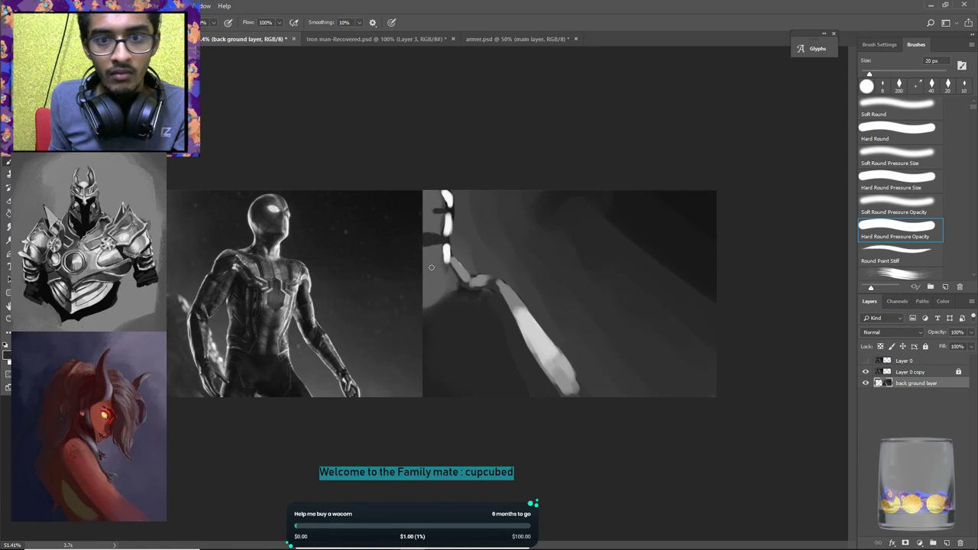
drag(451, 266, 457, 276)
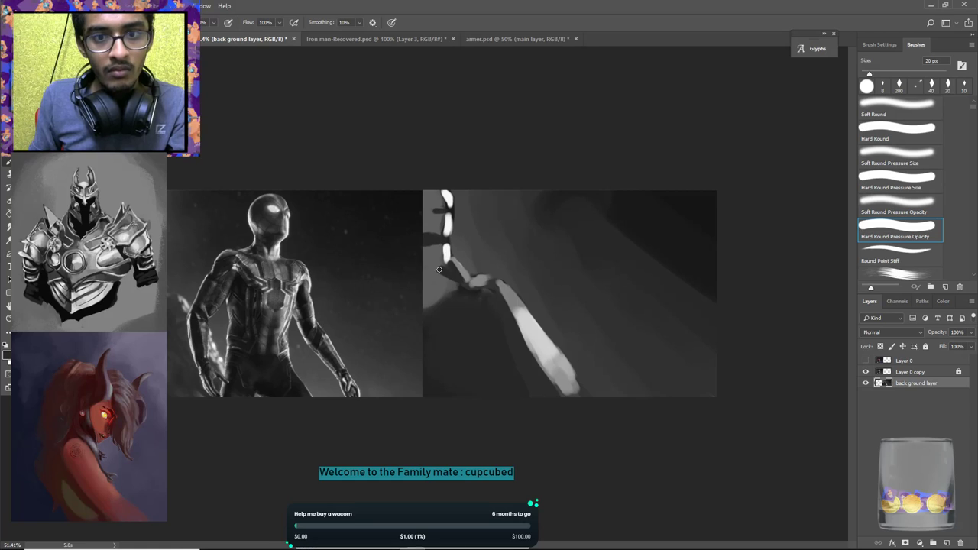
alt+click(456, 200)
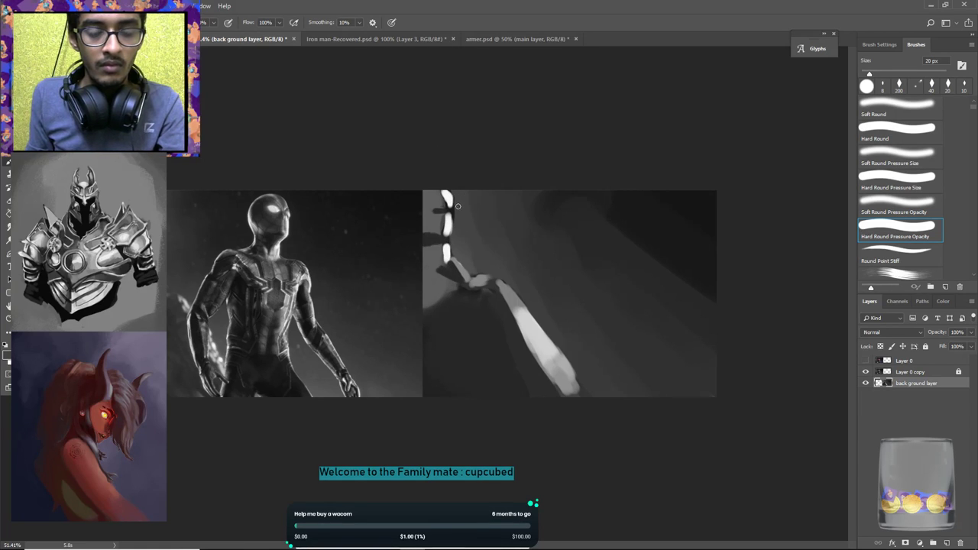
Lasso the upper section of the contour, rotate it 10.74° and warp it into a curve towards the reference.
key(l)
mouse_move(451, 189)
mouse_down()
mouse_move(465, 216)
mouse_move(451, 266)
mouse_up()
drag(451, 266, 430, 271)
drag(430, 178, 498, 182)
key(ctrl+t)
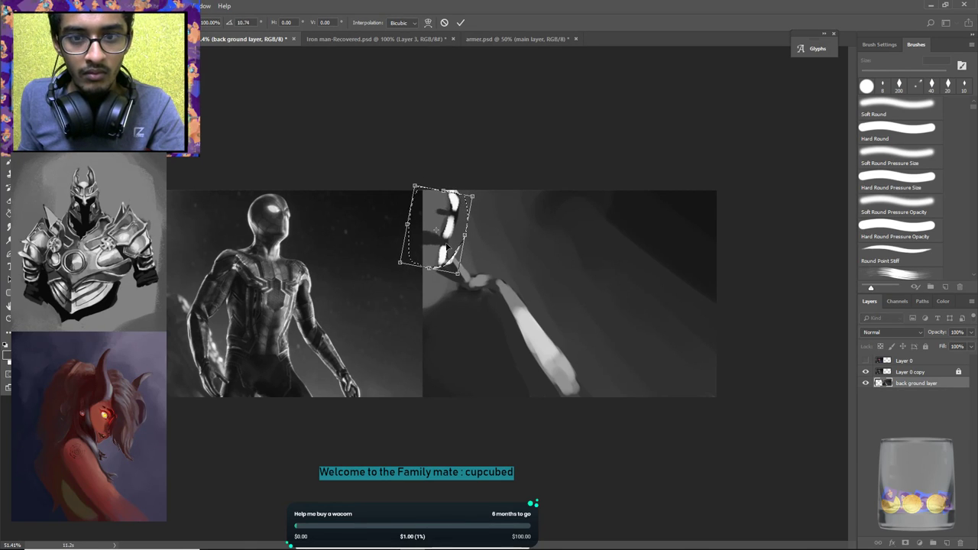
right_click(447, 245)
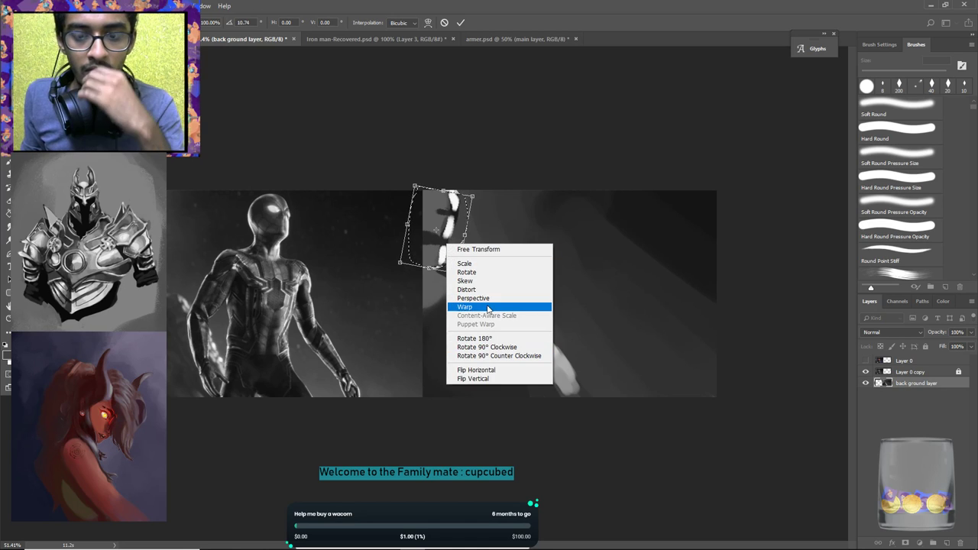
click(489, 307)
mouse_move(399, 264)
mouse_down()
mouse_move(372, 256)
mouse_move(451, 264)
mouse_move(437, 276)
mouse_move(428, 234)
mouse_up()
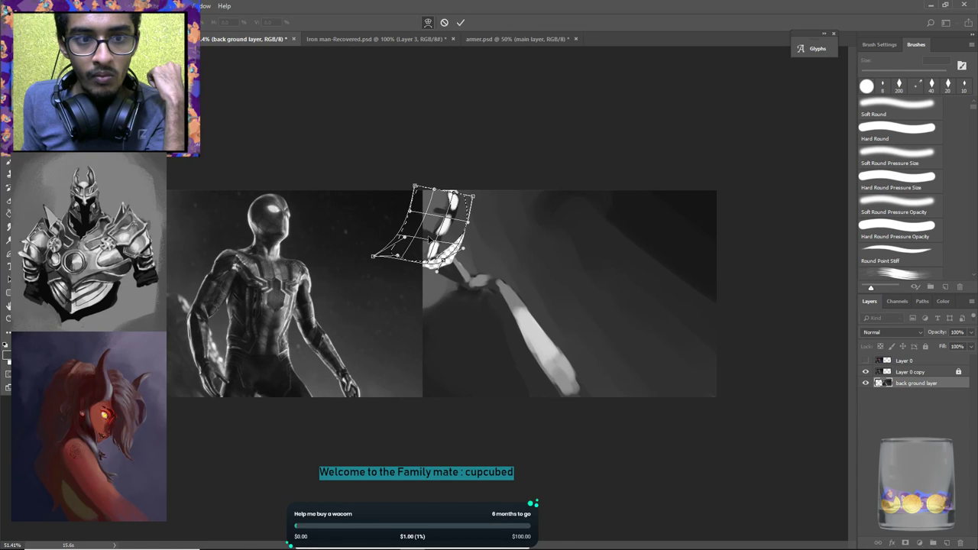
drag(474, 196, 463, 185)
drag(460, 237, 431, 231)
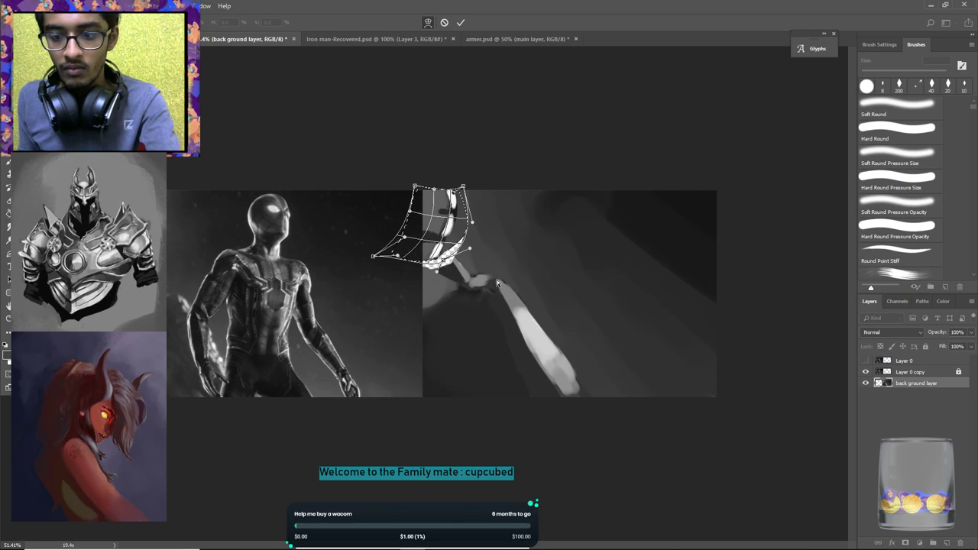
key(Return)
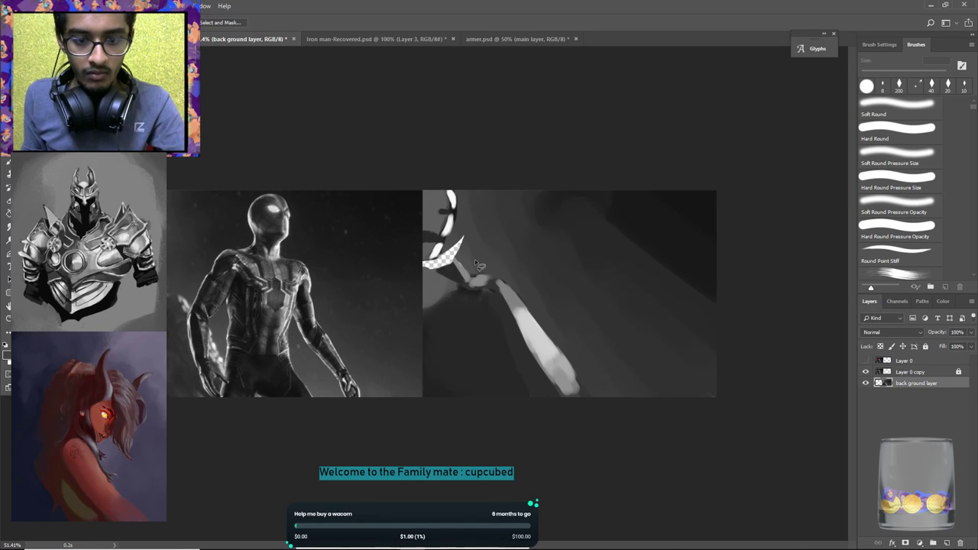
Cover the transparent gap around the warped contour and rebuild its joint with sampled greys using a 20 px brush.
key(b)
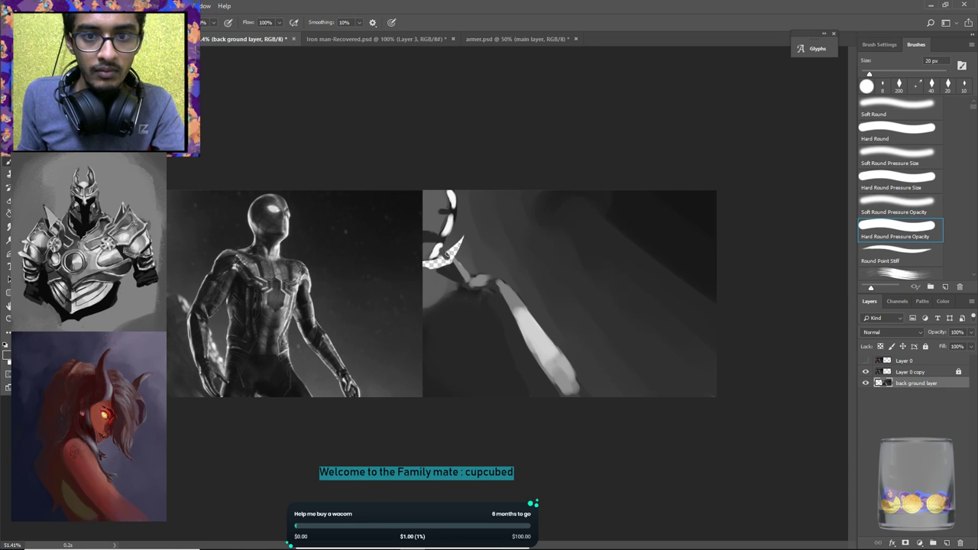
alt+click(461, 268)
drag(446, 255, 459, 269)
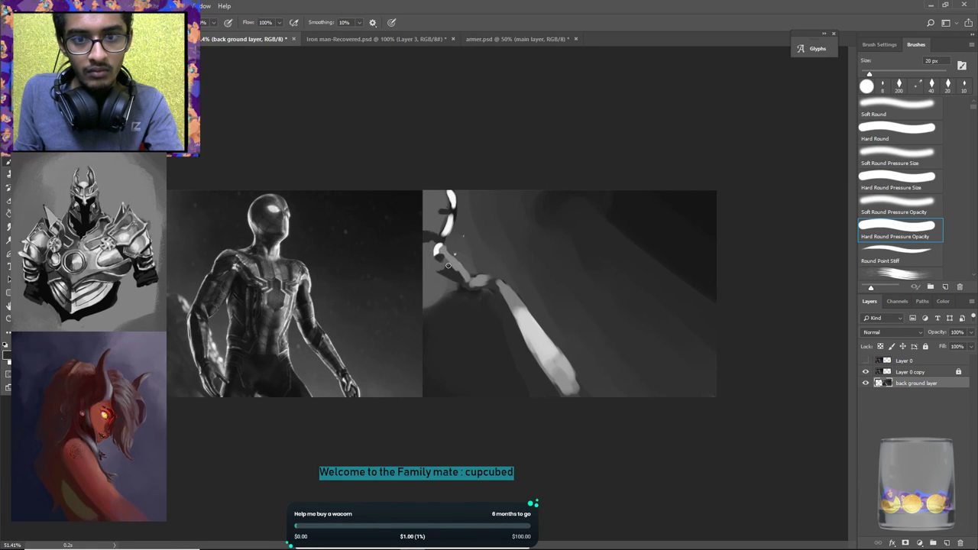
alt+click(459, 267)
drag(454, 281, 456, 273)
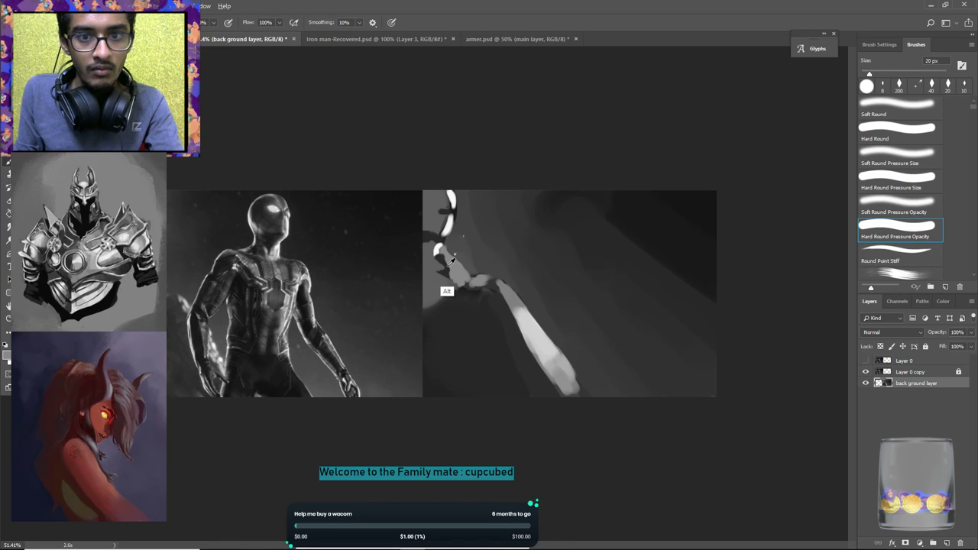
alt+click(440, 258)
drag(445, 257, 451, 273)
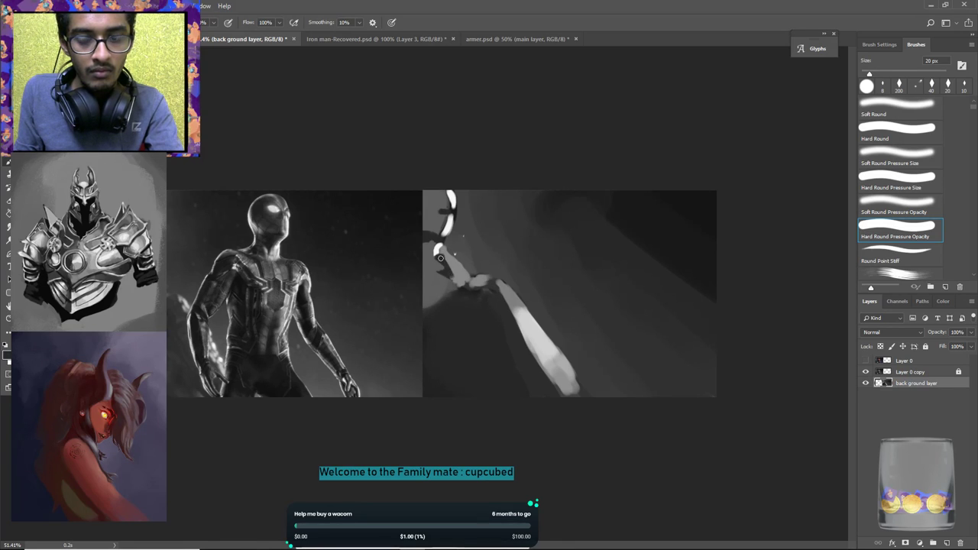
Paint a thin light grey branch from the contour's joint out to the study's left edge.
alt+click(445, 269)
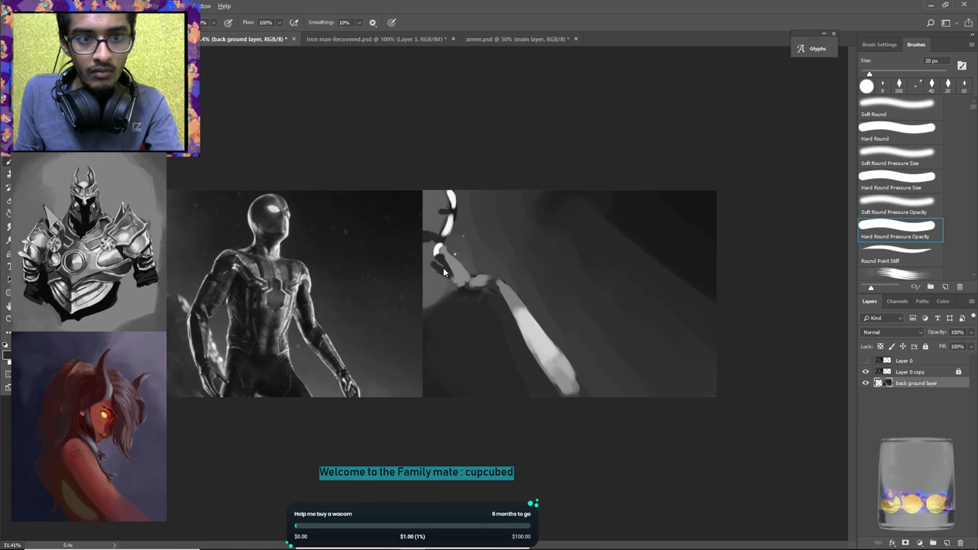
alt+click(461, 275)
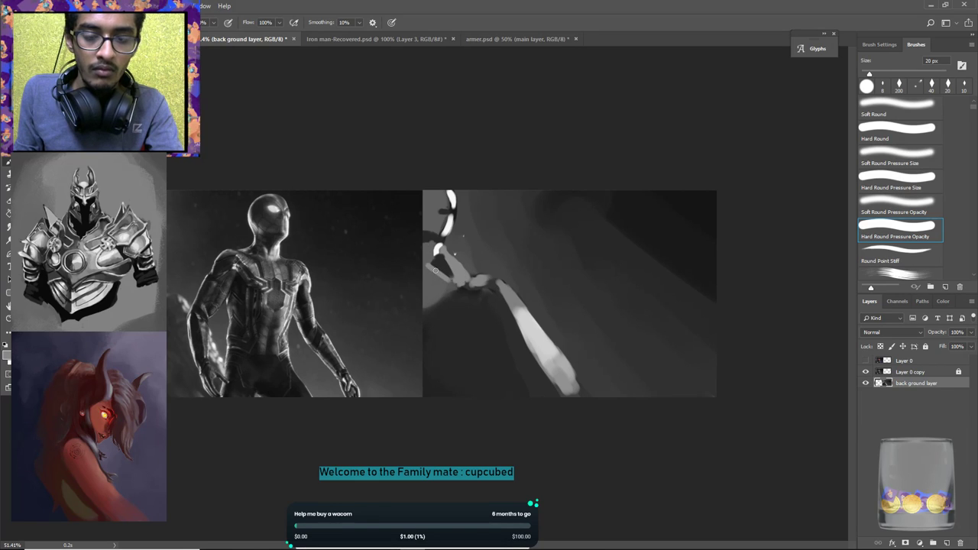
alt+click(448, 289)
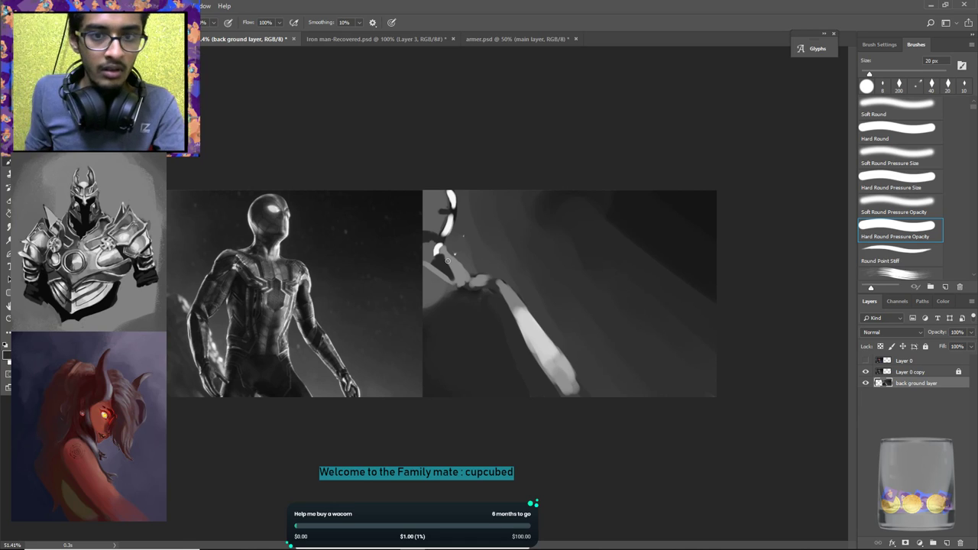
Darken the area beneath the grey branch with a sampled dark grey, enlarging the brush to 35 px.
alt+click(455, 306)
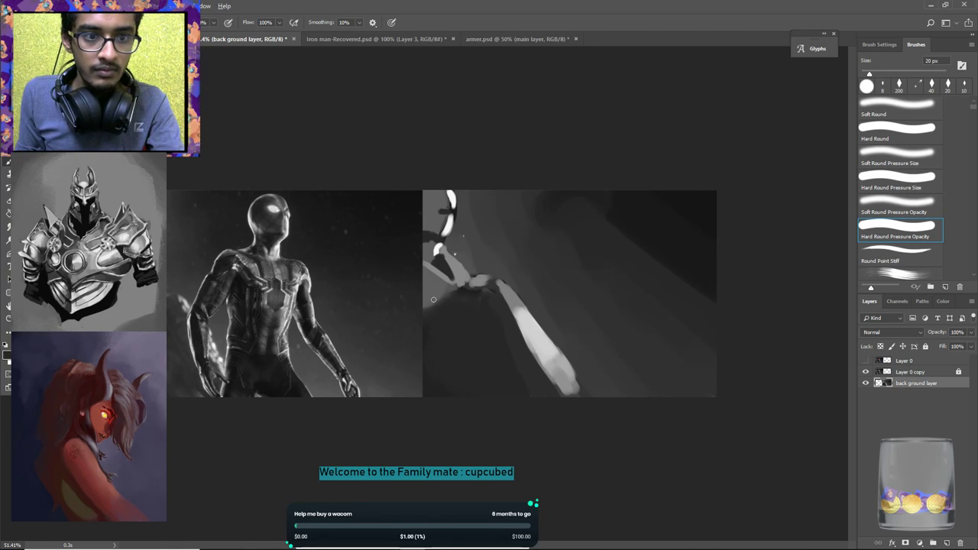
mouse_move(422, 298)
mouse_down()
mouse_move(431, 307)
mouse_move(457, 295)
mouse_up()
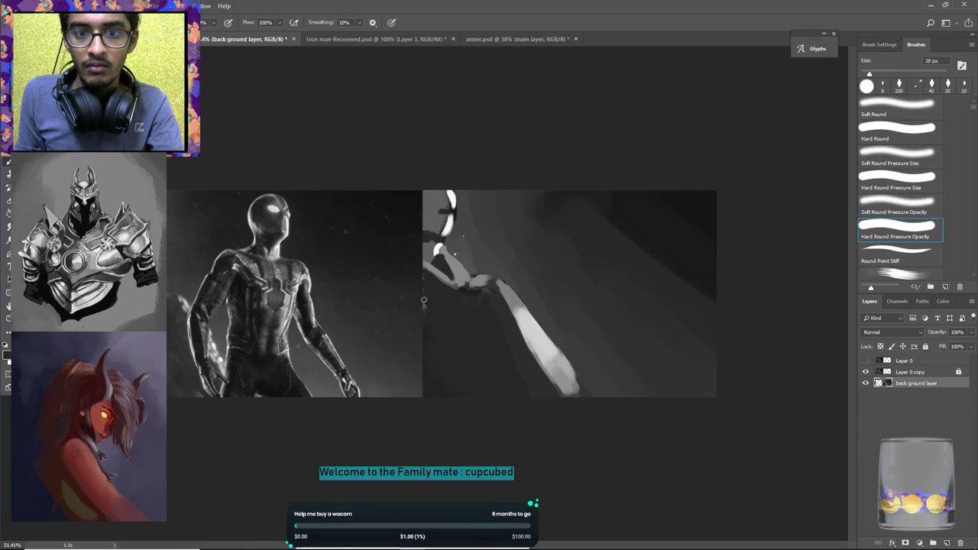
alt+click(422, 344)
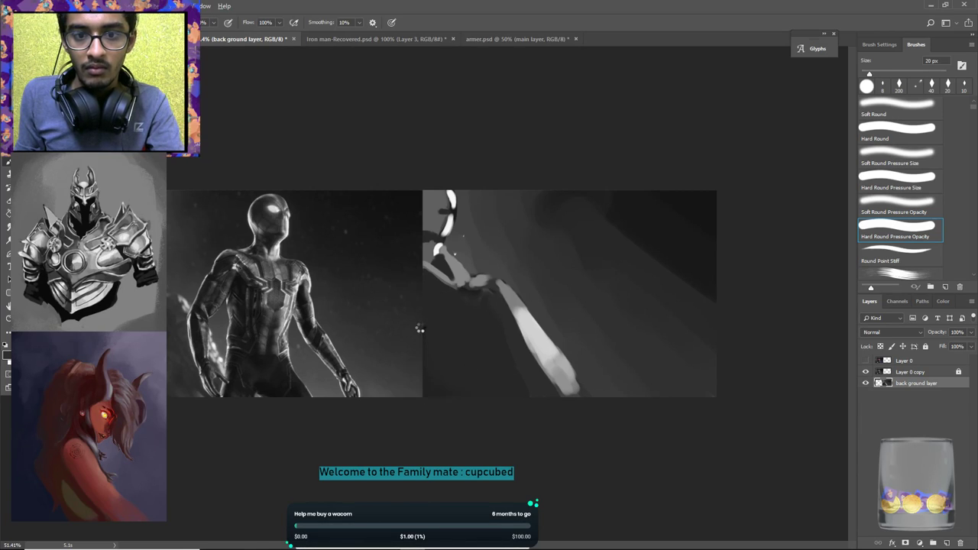
key(ctrl+alt+z)
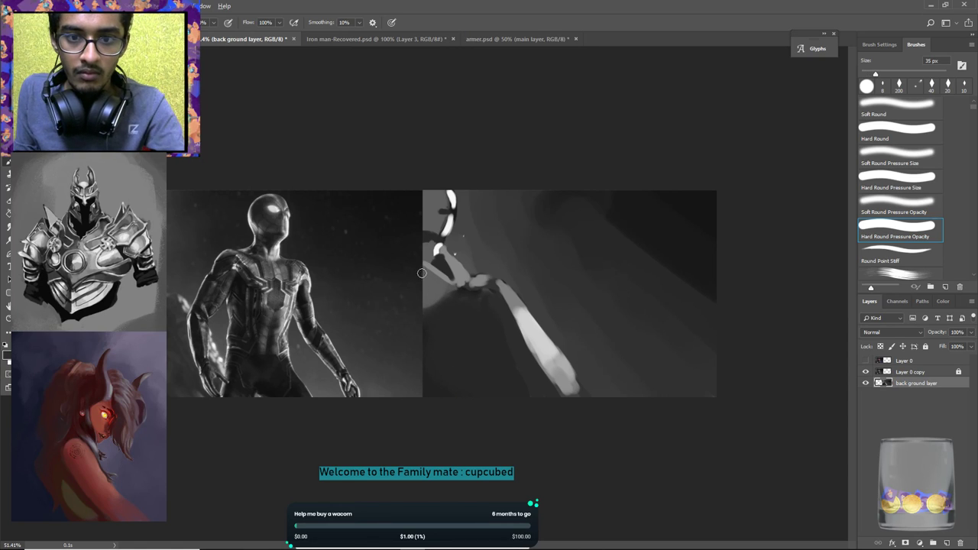
drag(451, 294, 425, 295)
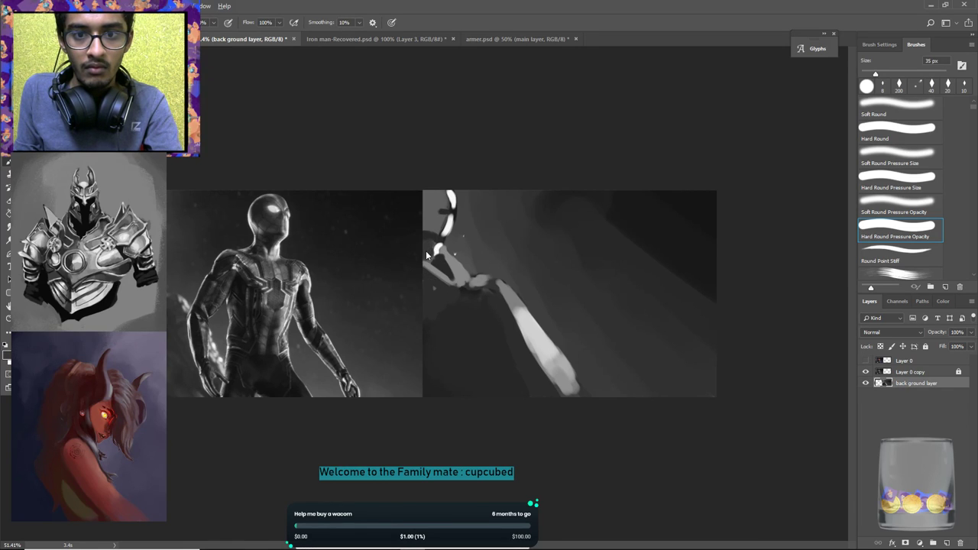
Darken the background to the left of the upper contour with sampled dark greys using the 35 px brush.
alt+click(434, 261)
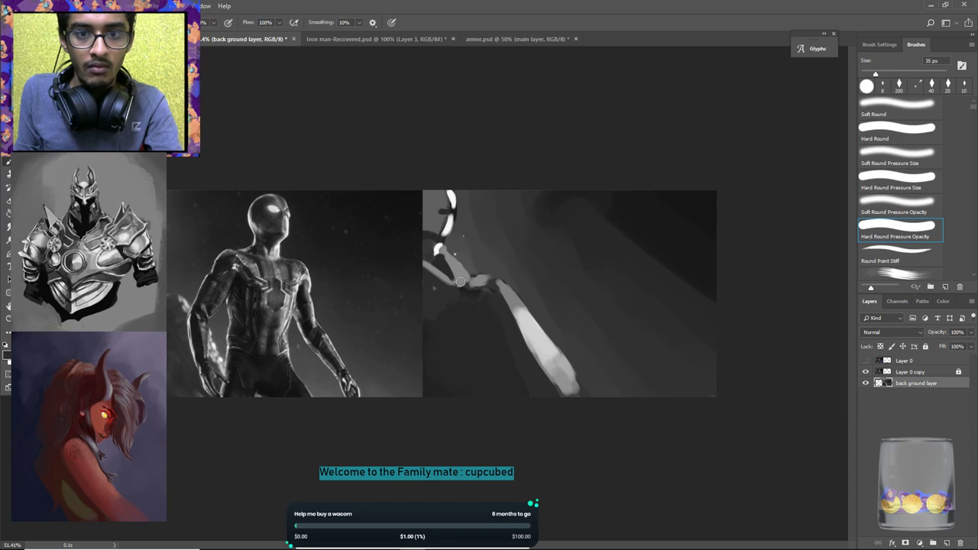
key(ctrl)
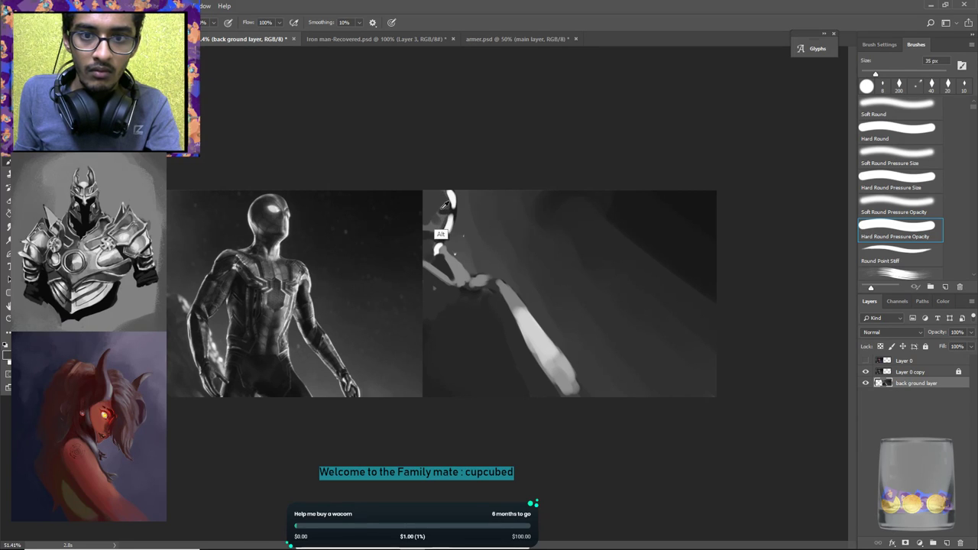
key(ctrl)
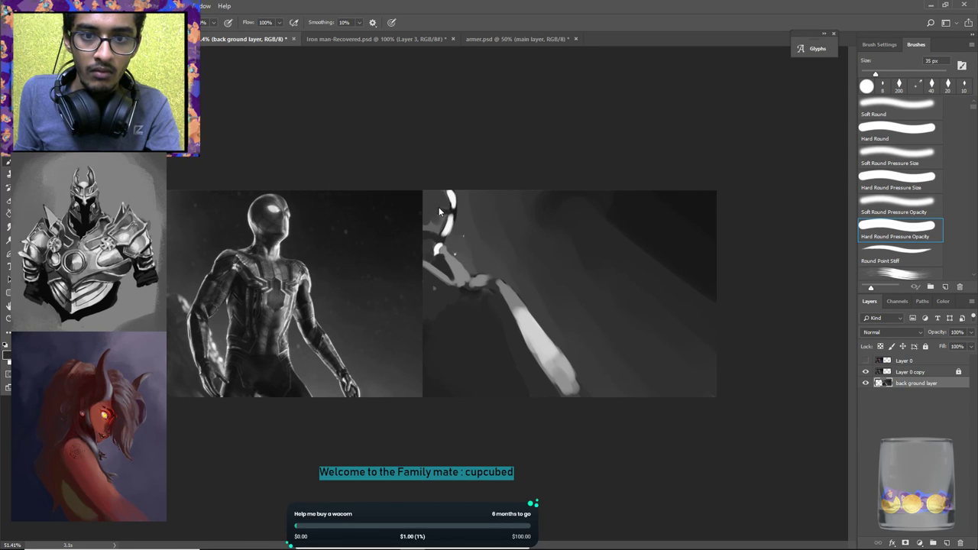
key(ctrl)
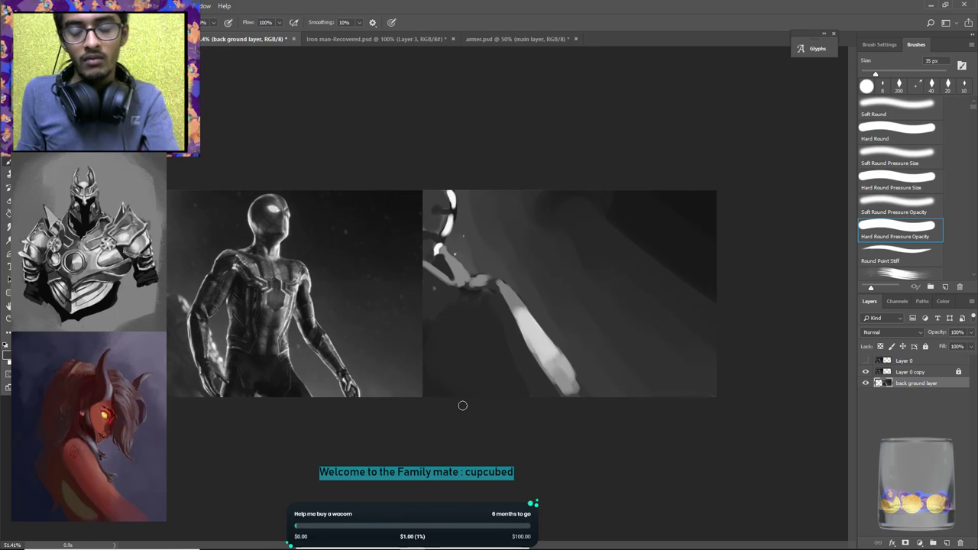
key(ctrl)
key(ctrl)
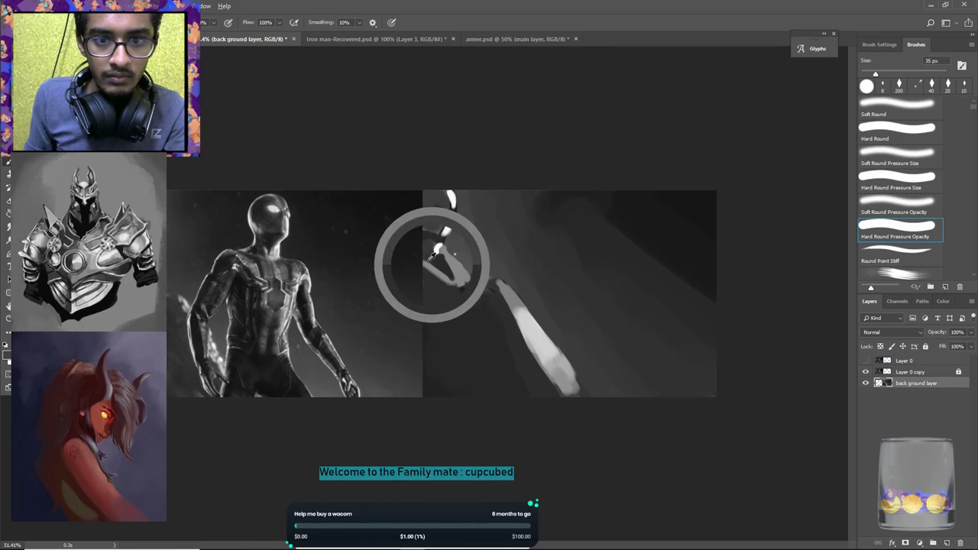
Paint a short stroke in a sampled light grey just below the grey branch.
key(alt)
alt+click(434, 264)
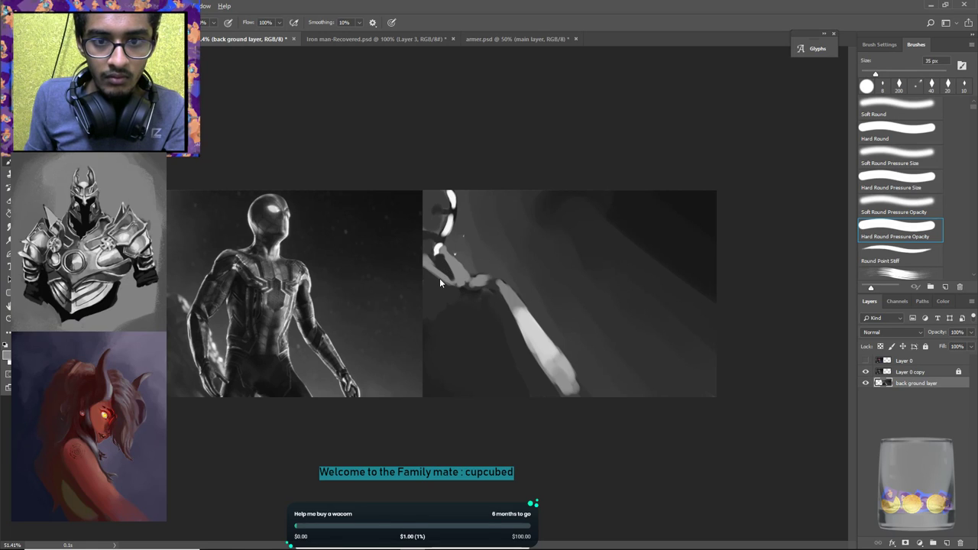
alt+click(445, 280)
drag(436, 290, 444, 294)
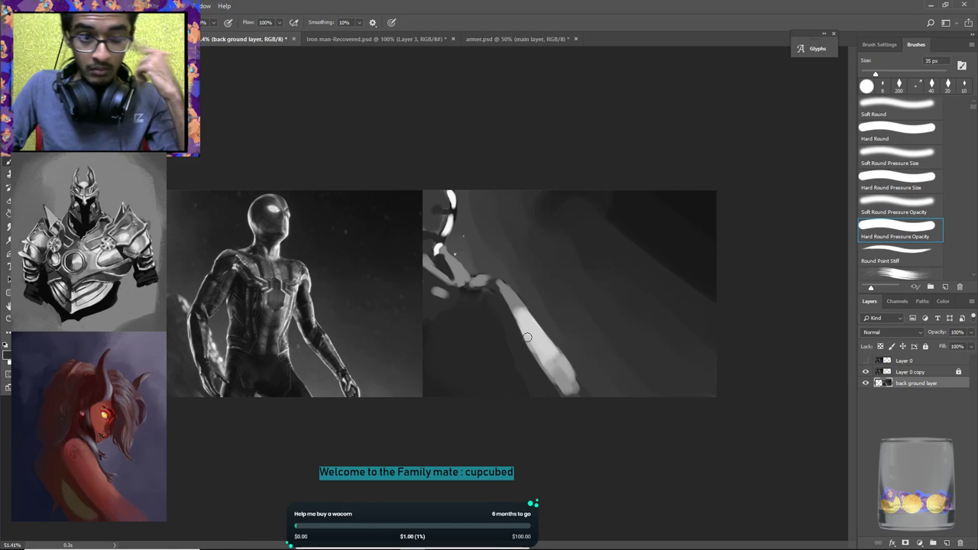
Extend the bright band's lower tip to the study's bottom edge and trim its underside with sampled greys.
drag(564, 378, 602, 404)
alt+click(575, 394)
drag(558, 359, 590, 401)
alt+click(568, 370)
alt+click(551, 372)
drag(537, 362, 585, 423)
key(ctrl+alt+z)
alt+click(542, 371)
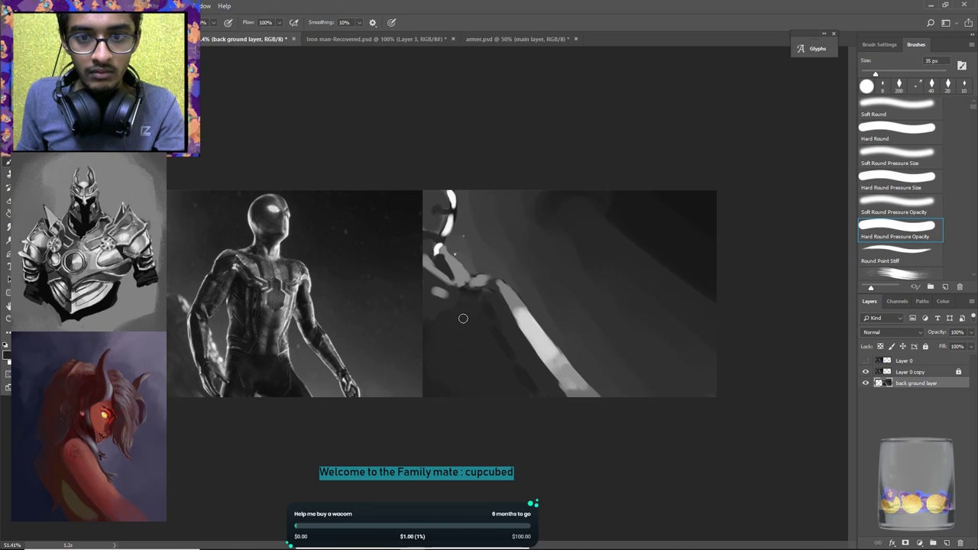
alt+click(443, 293)
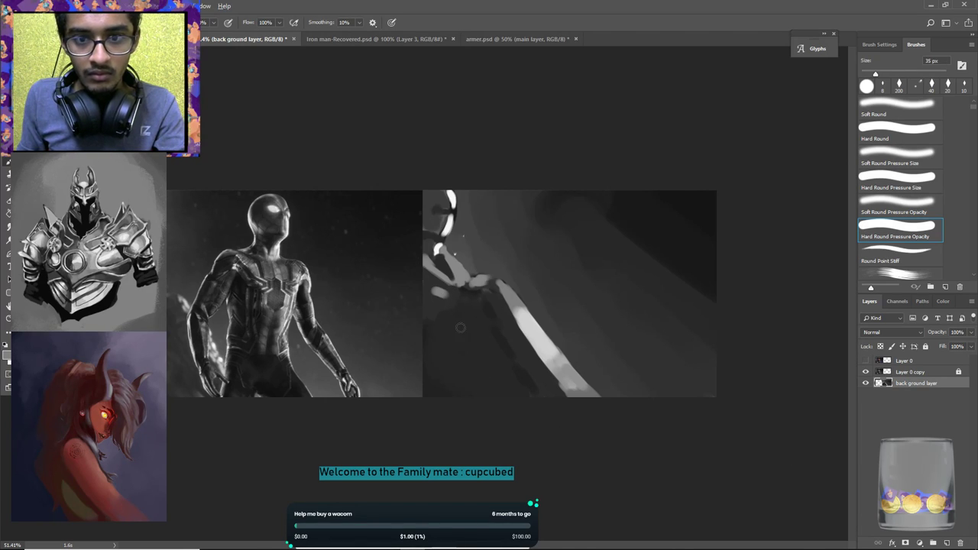
drag(475, 356, 473, 348)
key(ctrl+alt+z)
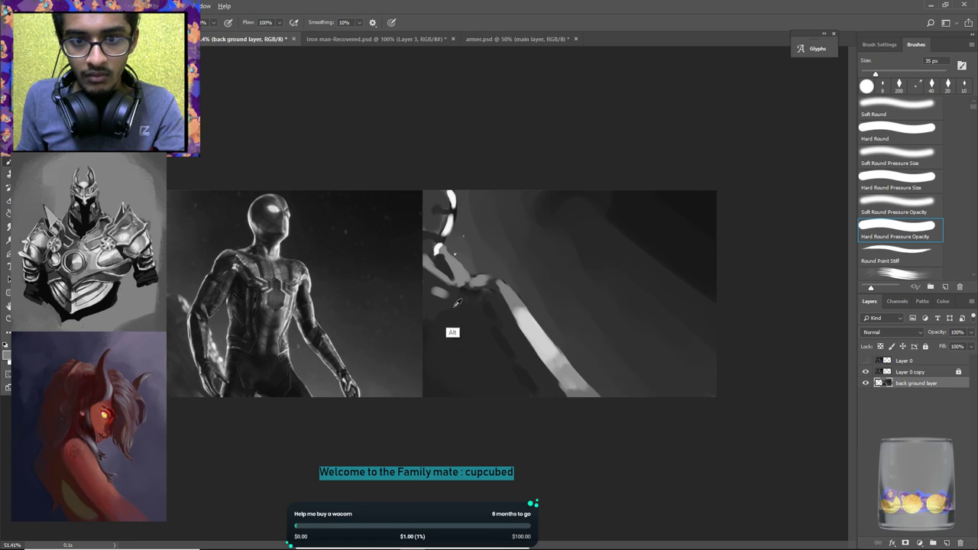
click(457, 316)
click(473, 343)
key(ctrl+alt+z)
key(ctrl+alt+z)
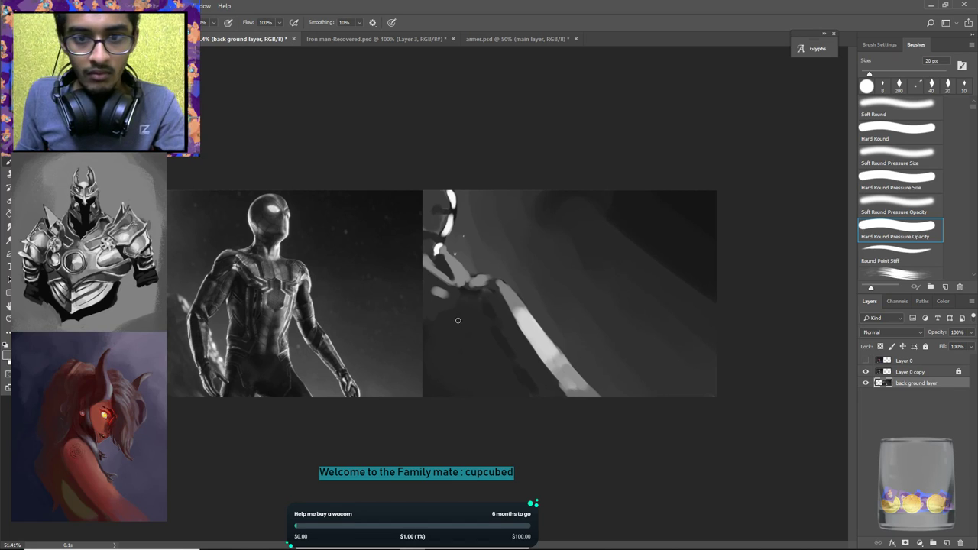
Scatter short grey dashes across the dark lower-left area with a 20 px brush and save the file.
drag(471, 342, 502, 385)
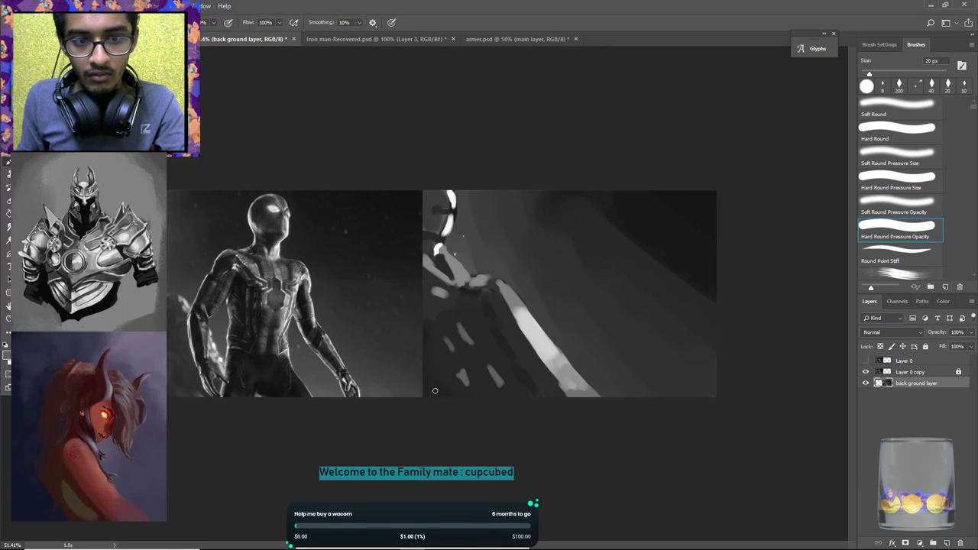
drag(425, 378, 436, 398)
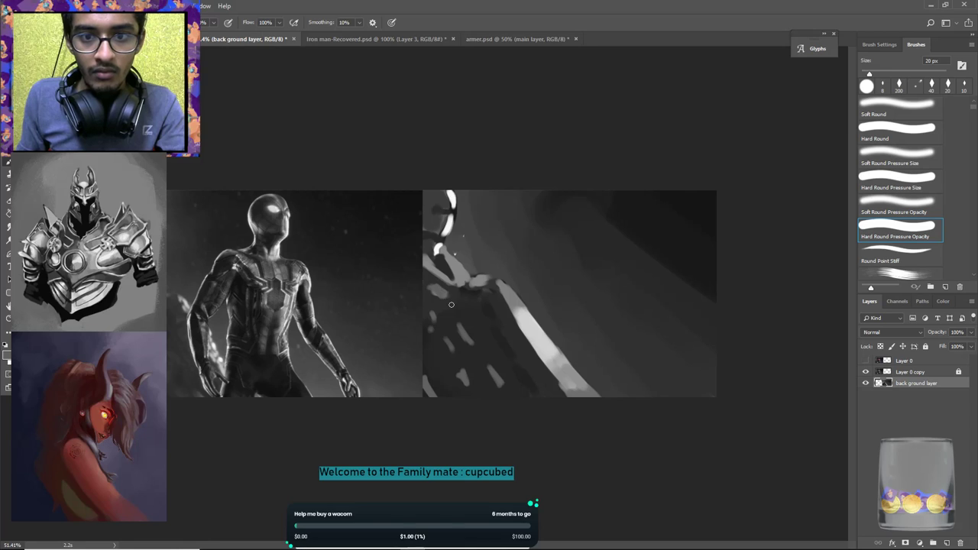
key(ctrl+s)
Add a new layer above the background layer and name it "main layer".
click(947, 543)
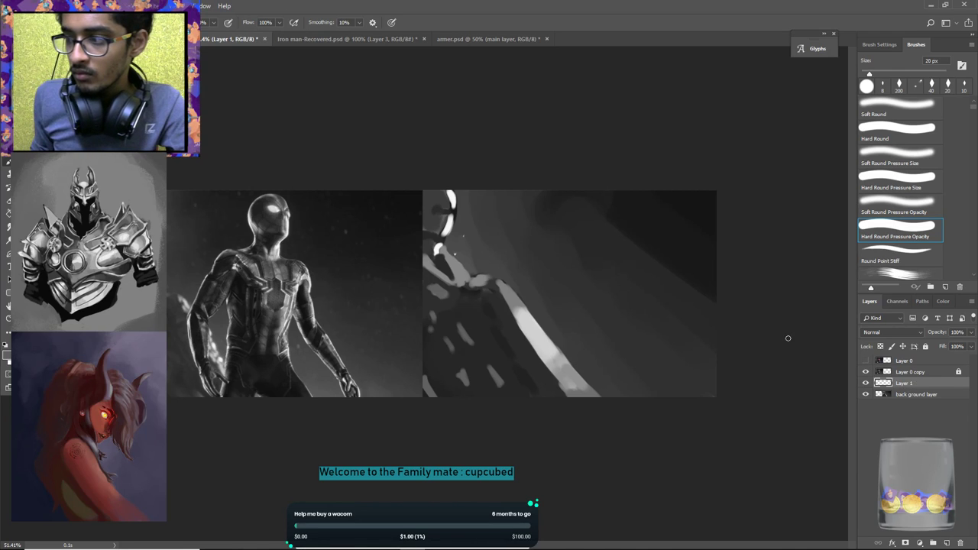
double_click(904, 383)
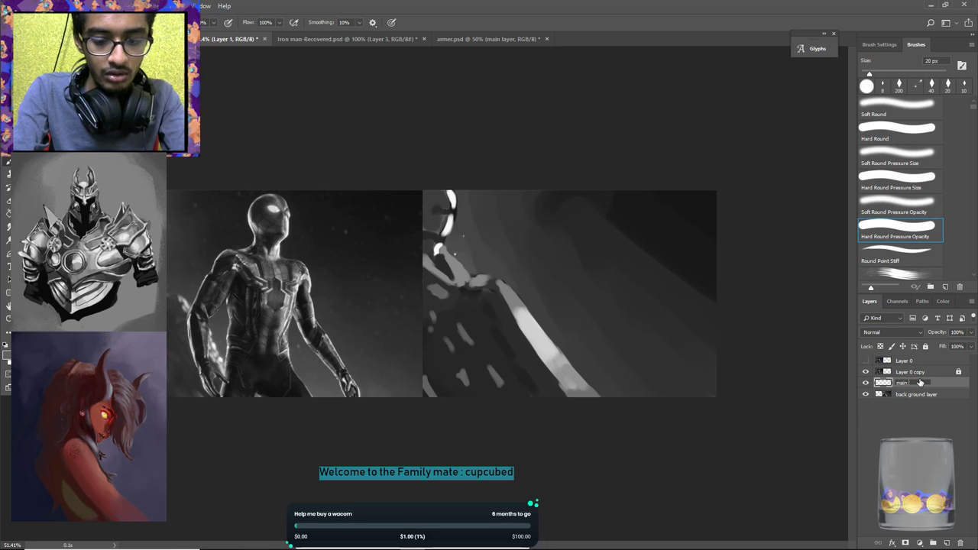
text(main layer)
key(Return)
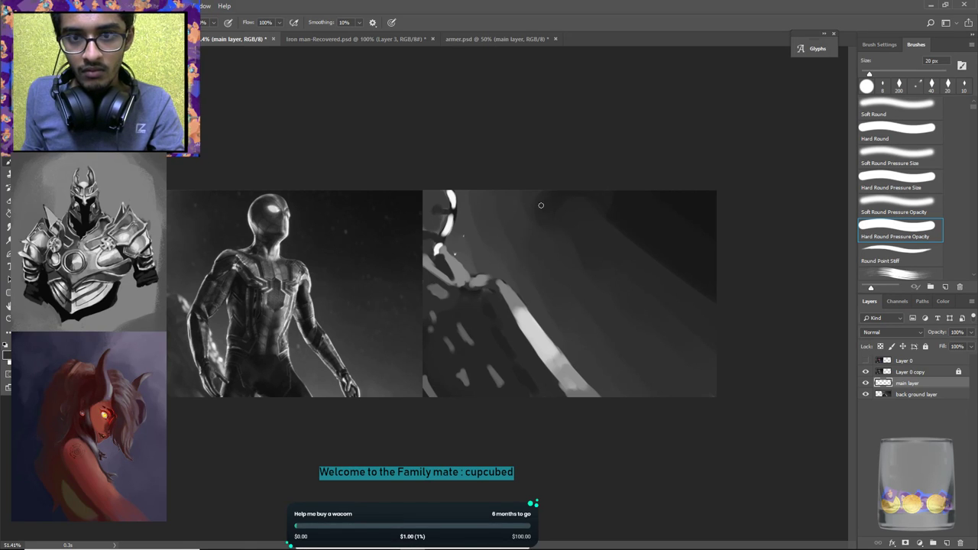
Block in the figure's head as a dark oval near the study's top edge with a 150 px brush.
key(bracketright)
key(bracketright)
key(bracketright)
key(bracketright)
key(bracketright)
key(bracketright)
key(bracketright)
key(bracketright)
key(bracketright)
key(bracketright)
mouse_move(541, 221)
mouse_down()
mouse_move(533, 219)
mouse_move(542, 250)
mouse_move(551, 213)
mouse_up()
Paint the grey rim of the head, jaw and neck with a 35 px brush, then trim its inner edge dark.
alt+click(590, 283)
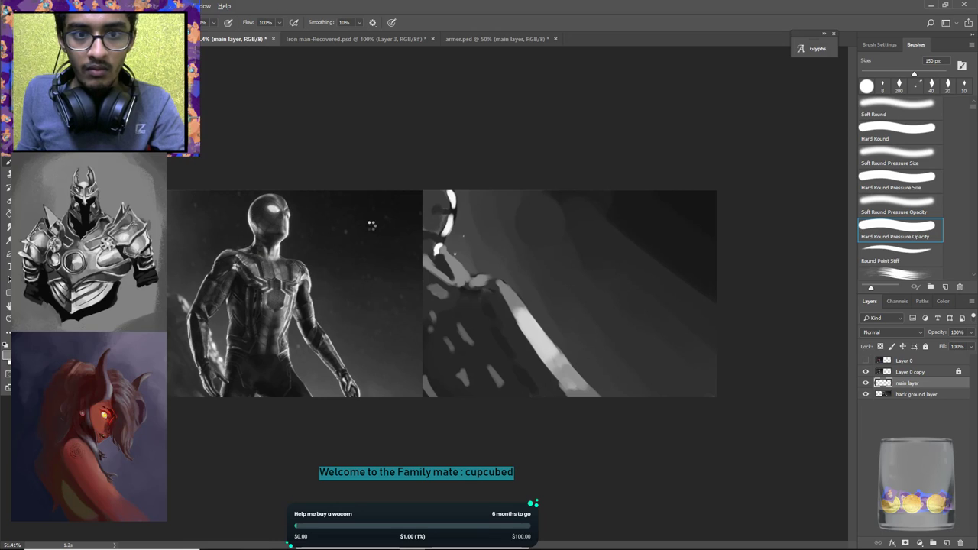
key(bracketleft)
key(bracketleft)
key(bracketleft)
key(bracketleft)
key(bracketleft)
key(bracketleft)
key(bracketleft)
key(bracketleft)
key(bracketleft)
key(bracketleft)
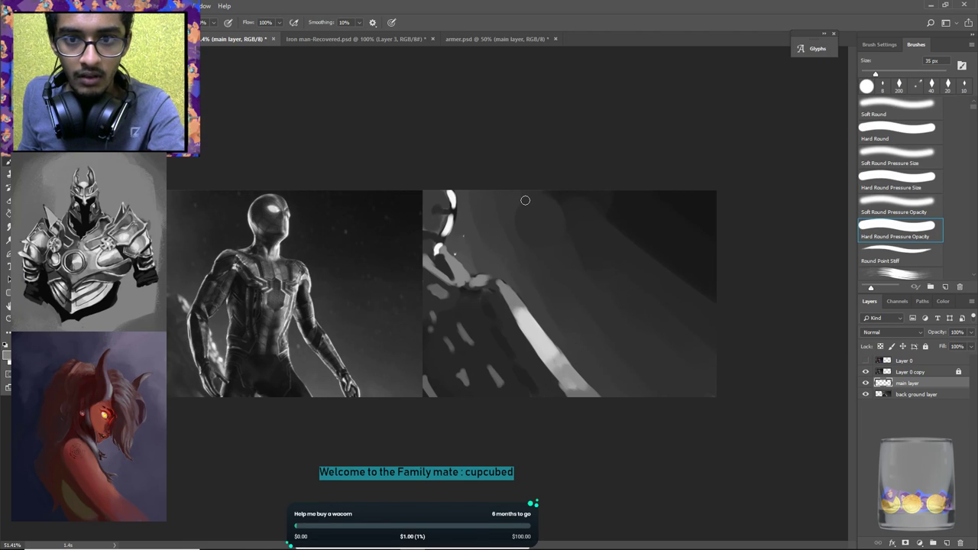
mouse_move(521, 203)
mouse_down()
mouse_move(531, 236)
mouse_move(517, 231)
mouse_move(523, 262)
mouse_move(529, 235)
mouse_up()
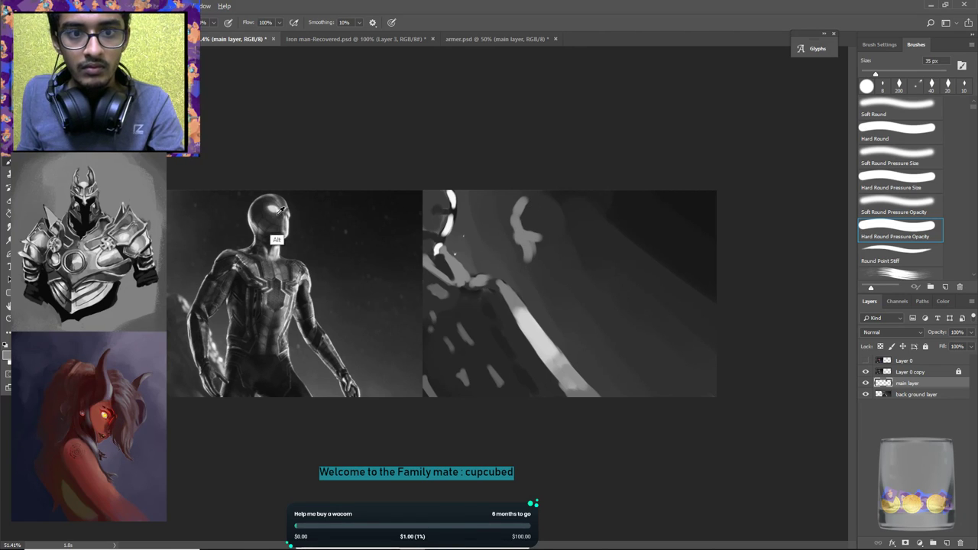
drag(520, 215, 535, 202)
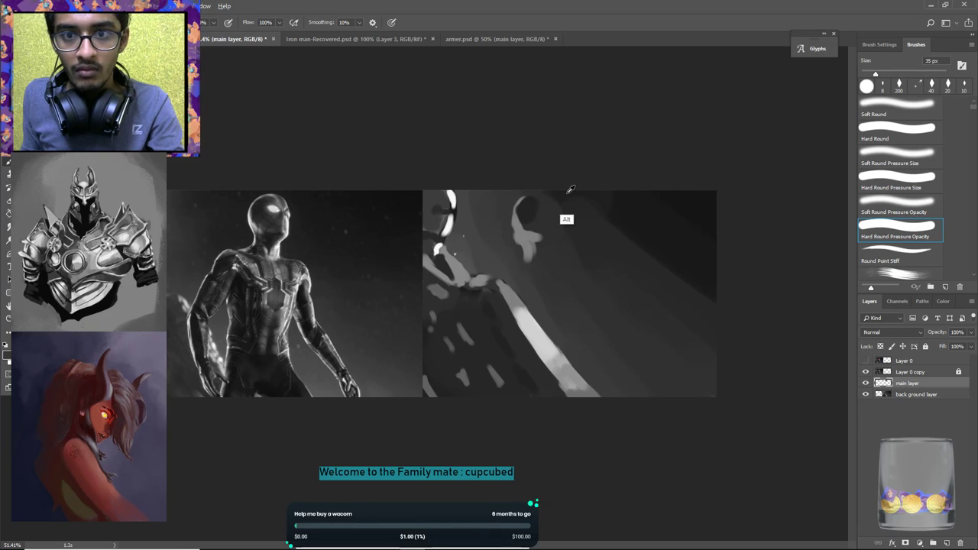
Paint sampled dark tones over the head's crown and the area beside it with the 35 px brush.
mouse_move(503, 201)
mouse_down()
mouse_move(505, 219)
mouse_move(500, 191)
mouse_move(484, 181)
mouse_move(489, 196)
mouse_up()
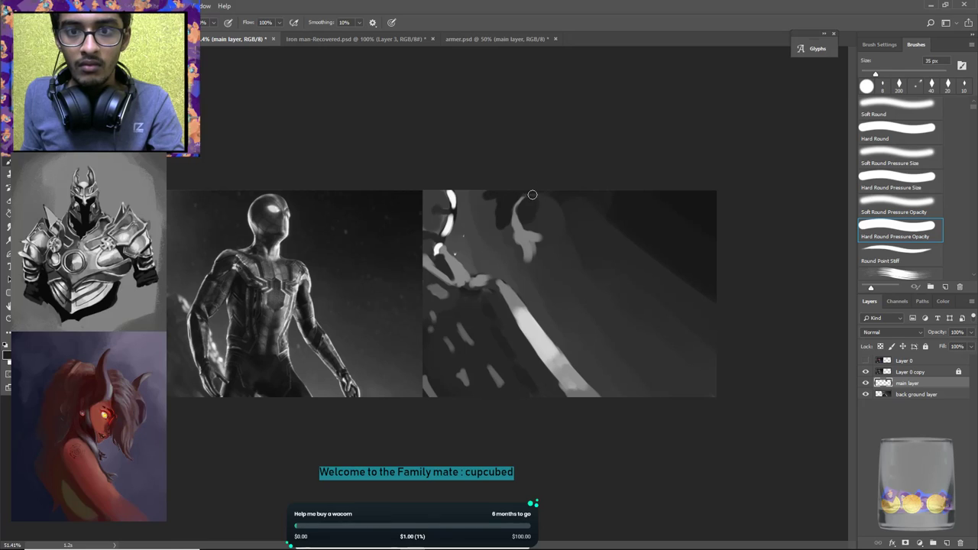
alt+click(483, 199)
alt+click(475, 197)
drag(474, 196, 469, 201)
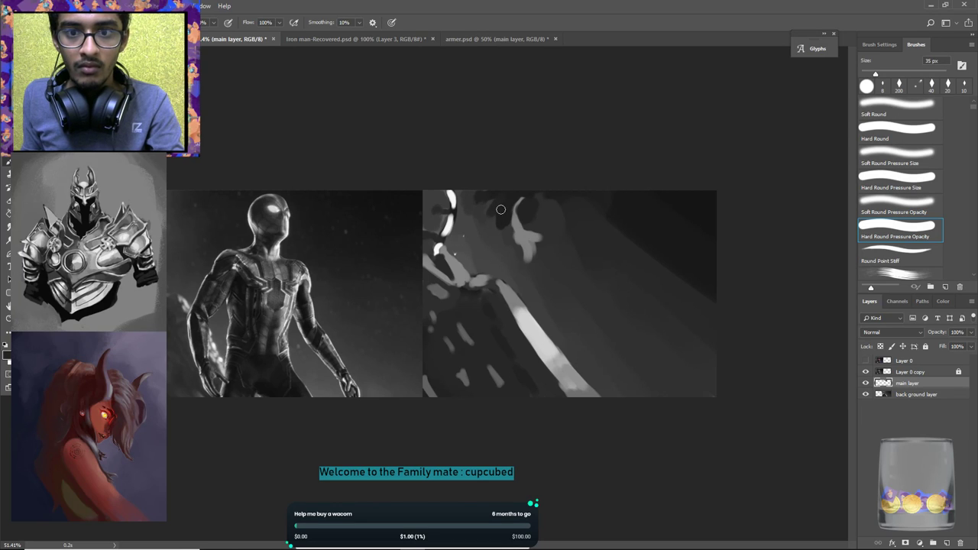
Reshape the outer edge of the grey jaw and neck rim with sampled dark strokes, narrowing the neck.
alt+click(504, 217)
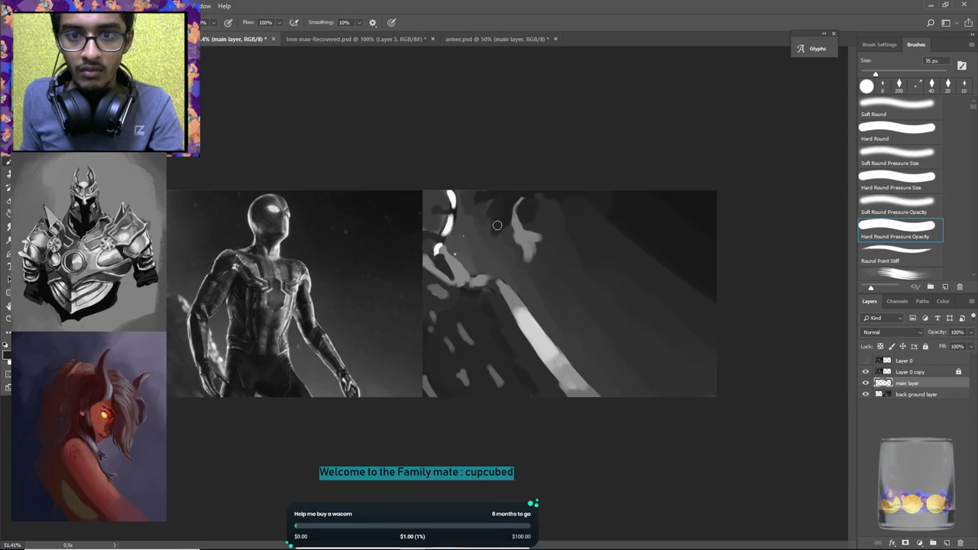
alt+click(510, 243)
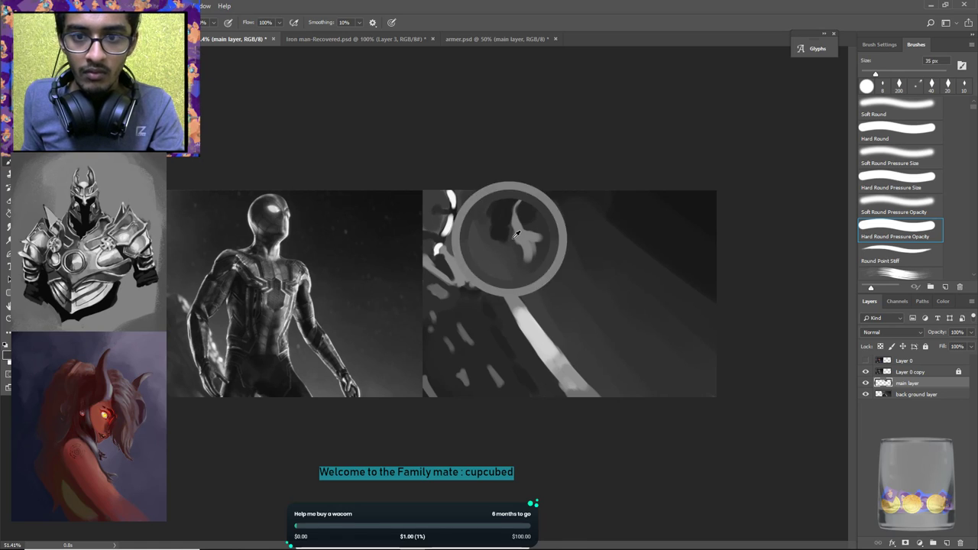
alt+click(506, 224)
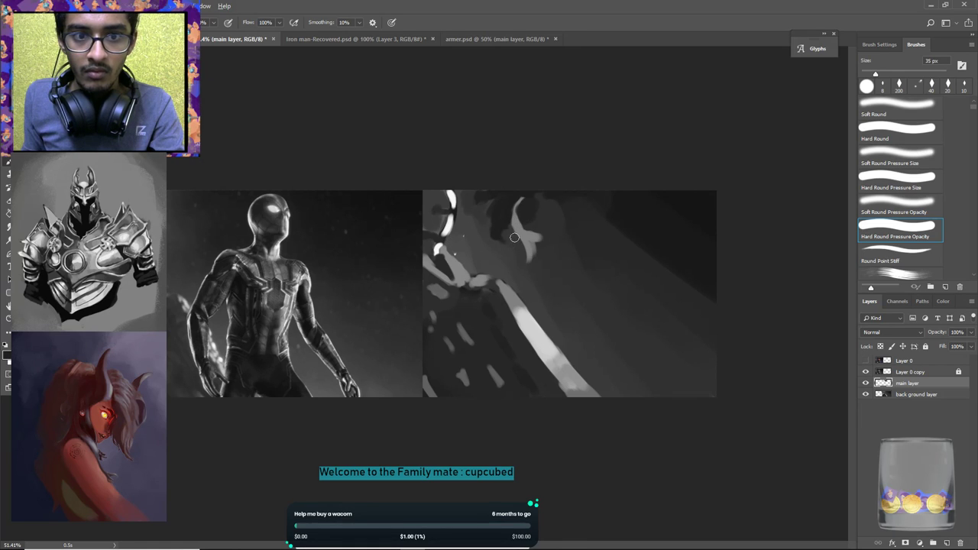
drag(505, 233, 520, 266)
alt+click(504, 223)
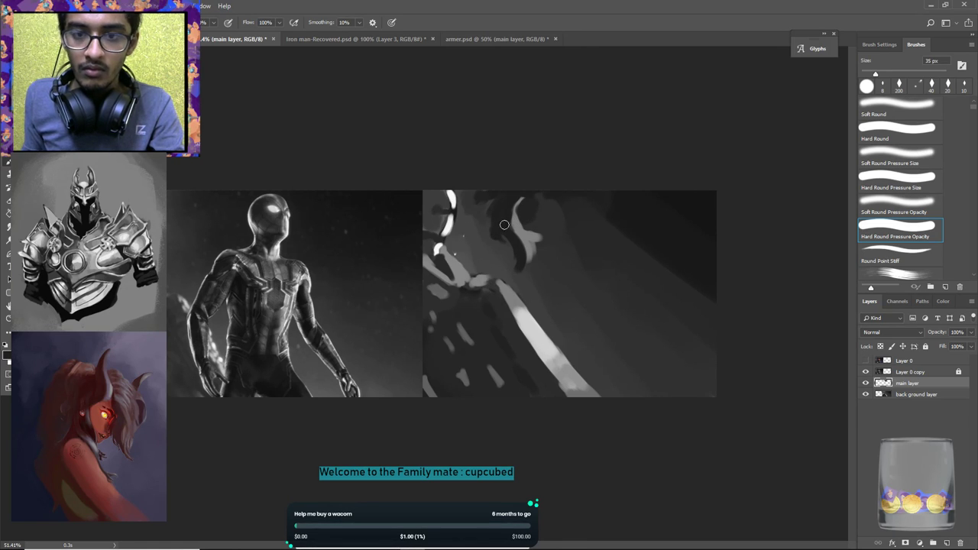
Trim the grey jaw tip and the face side of the neck with sampled dark tones.
alt+click(535, 246)
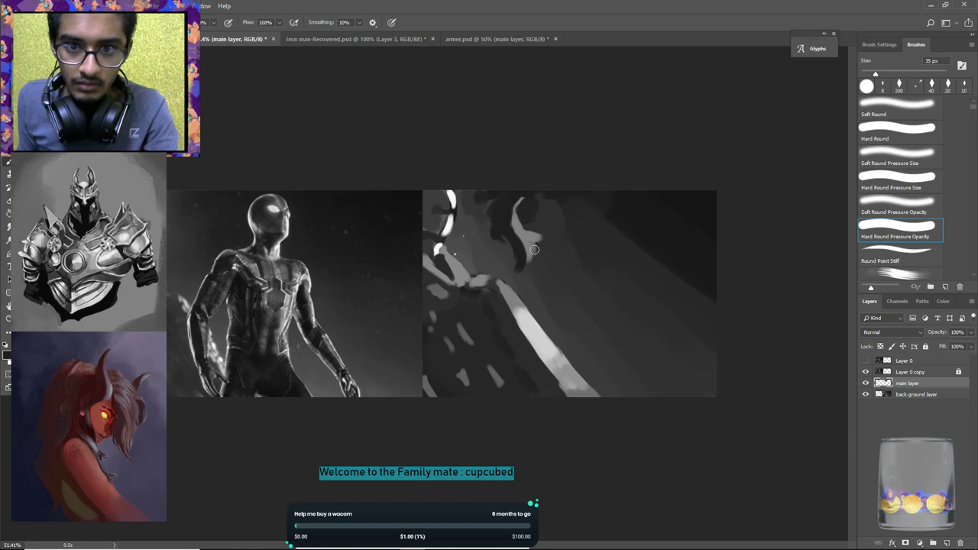
alt+click(539, 225)
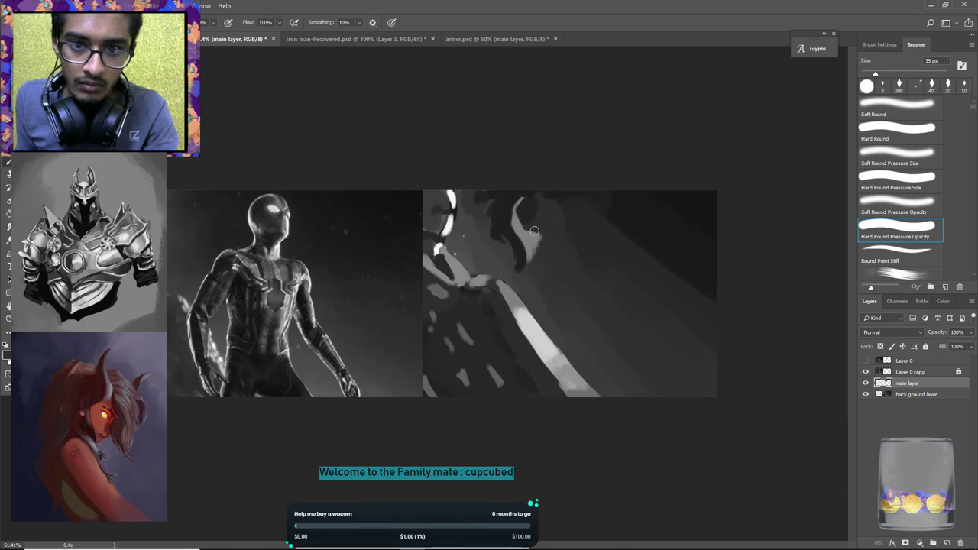
mouse_move(530, 232)
mouse_down()
mouse_move(546, 236)
mouse_move(534, 230)
mouse_up()
alt+click(532, 204)
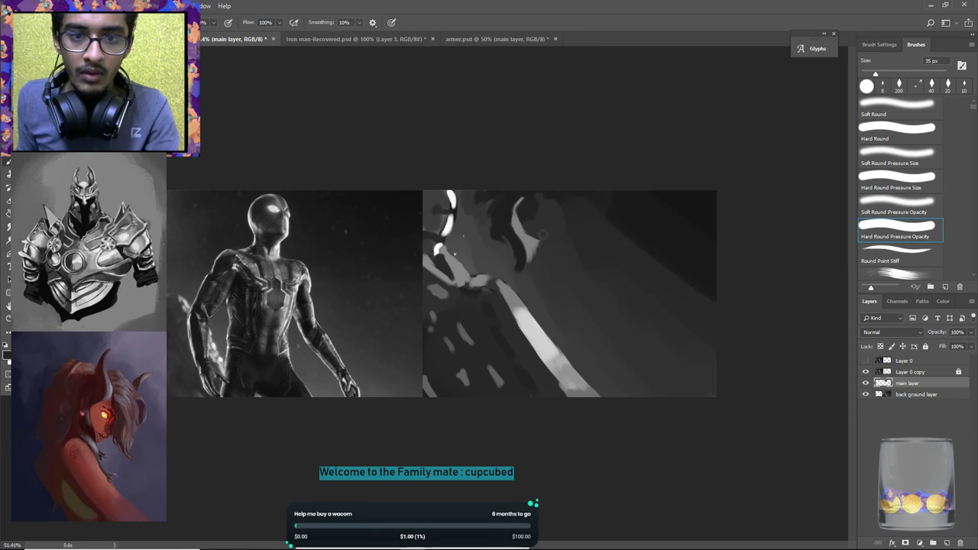
Sample the light tone of the reference figure's eye and reduce the brush size to 10 px.
alt+click(277, 208)
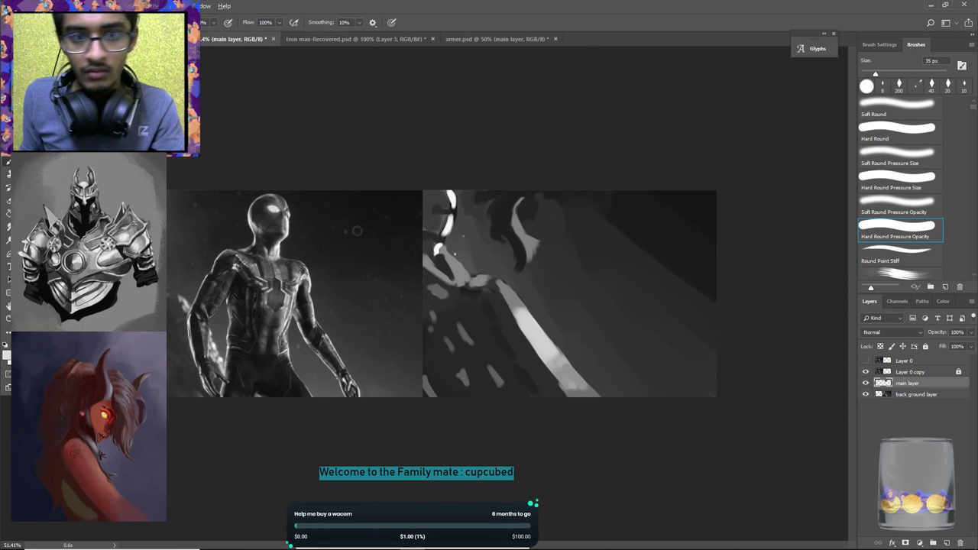
key(bracketleft)
key(bracketleft)
key(bracketleft)
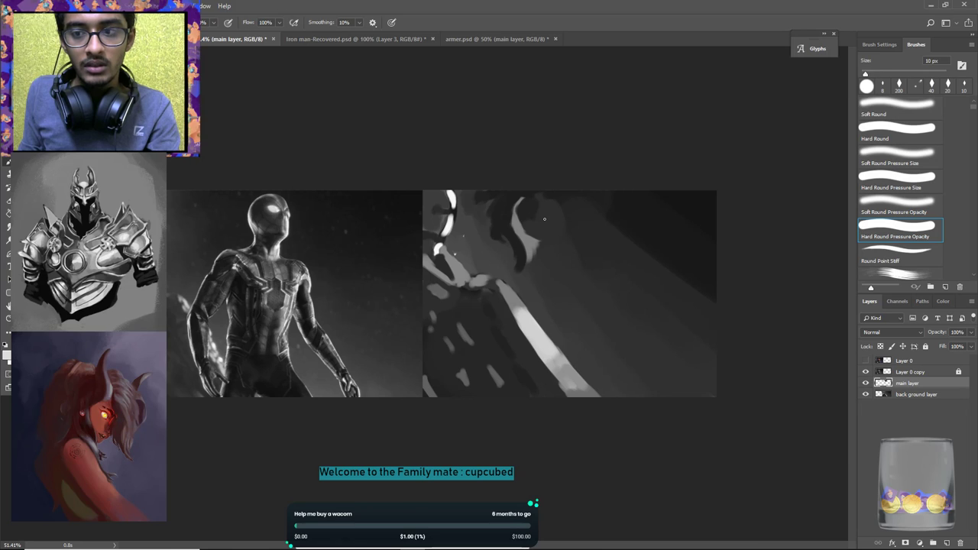
Free-transform the main layer's head, moving it away from the reference and scaling it down, and apply the transform.
key(ctrl+t)
drag(521, 229, 562, 234)
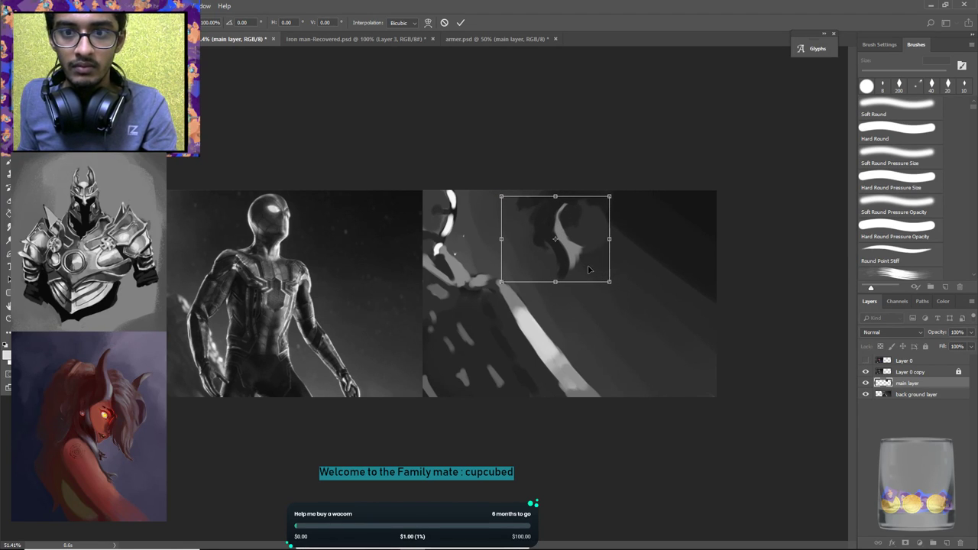
key(shift)
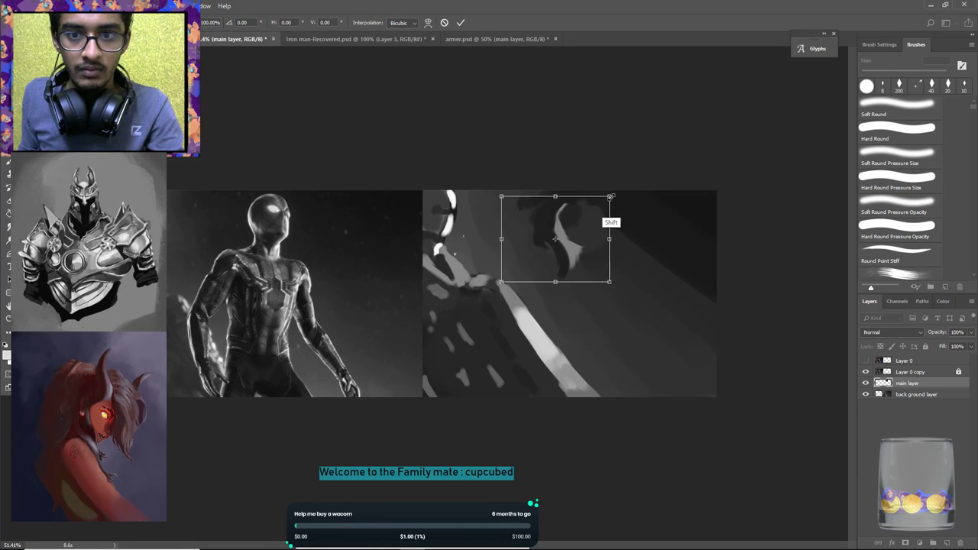
key(alt)
drag(610, 197, 577, 227)
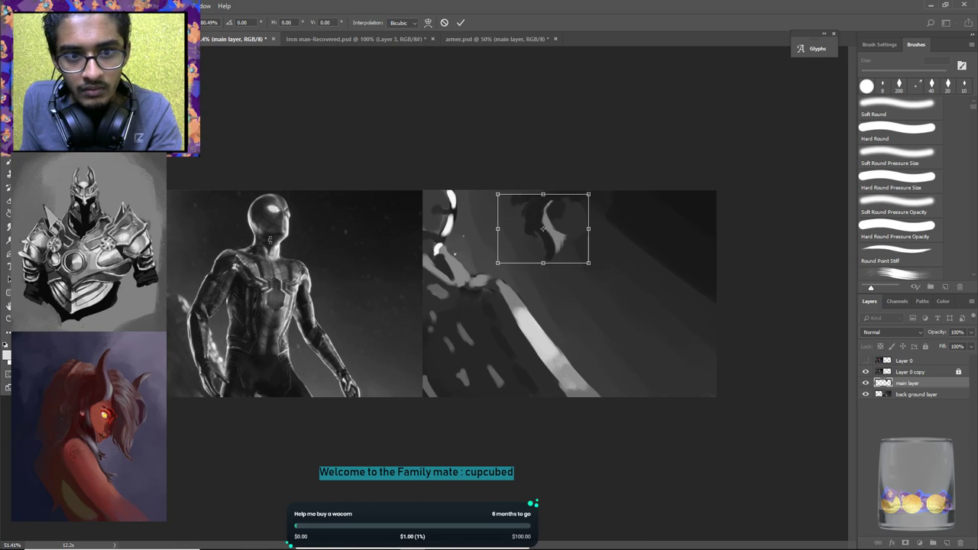
drag(588, 223, 576, 227)
key(Return)
Darken the area around the head's crown and paint the near eye in the reference's near-white with the 10 px brush.
key(alt)
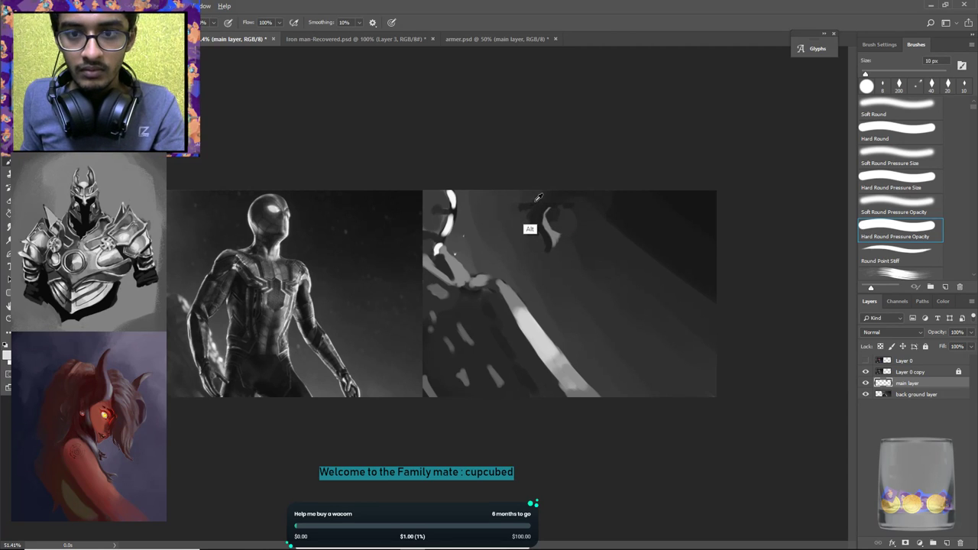
alt+click(544, 201)
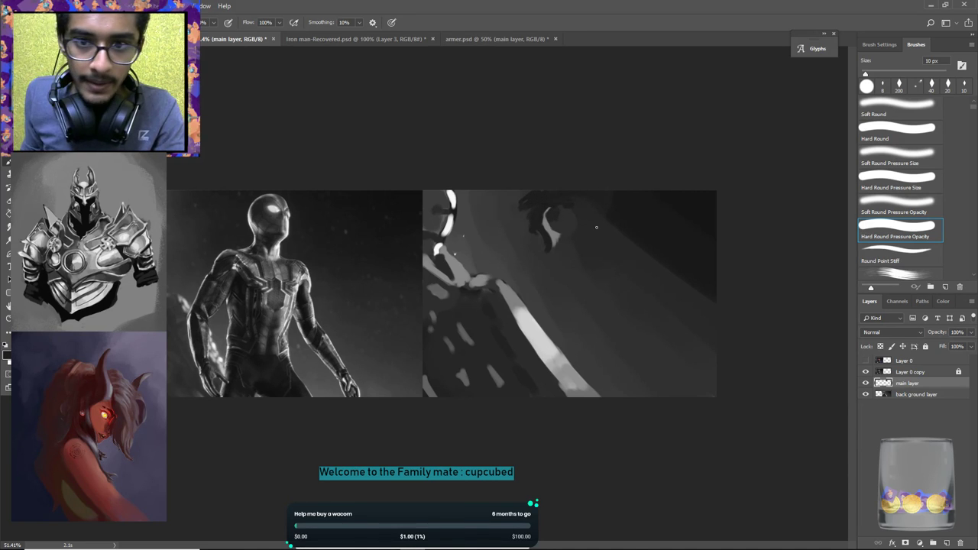
alt+click(280, 200)
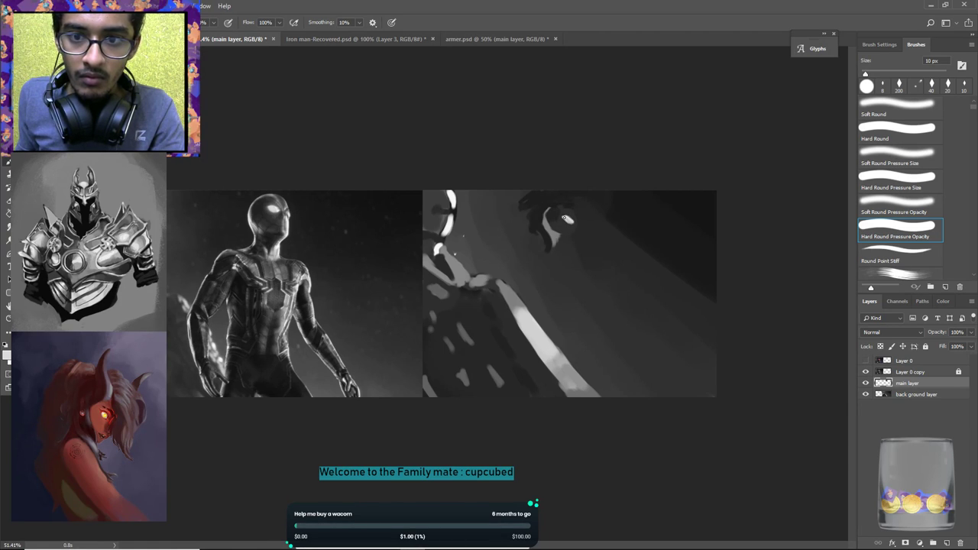
drag(572, 223, 572, 223)
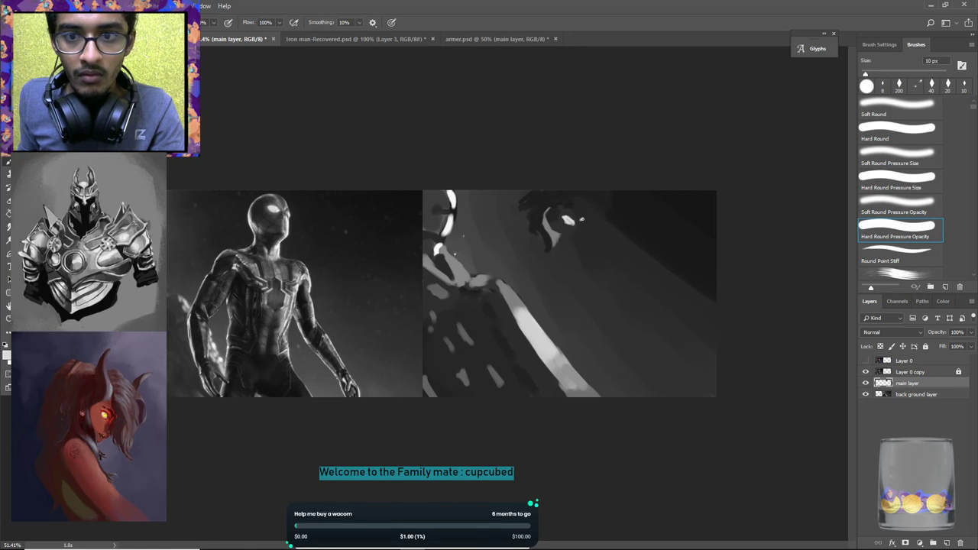
alt+click(587, 216)
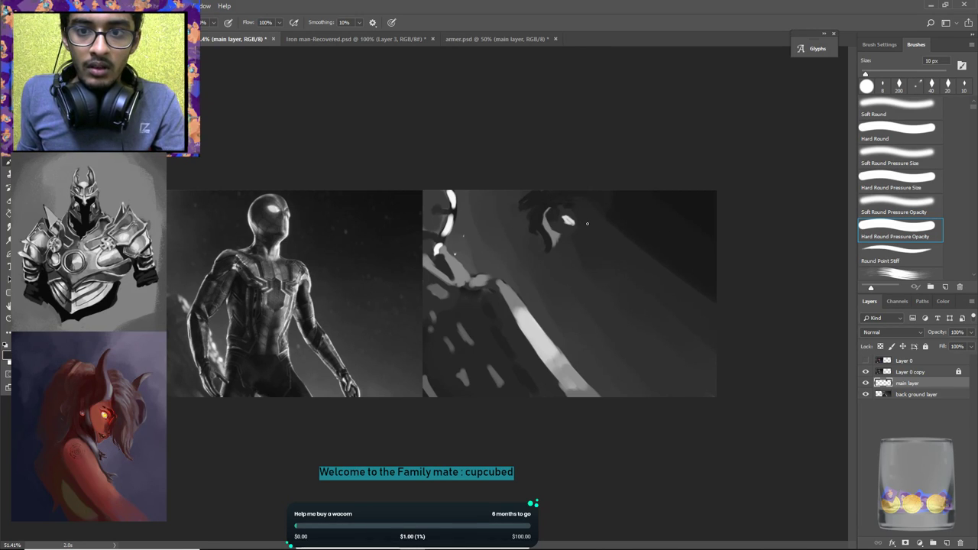
Paint grey rim strokes over the crown above the eye and cut a dark stroke into the cheek rim.
alt+click(546, 213)
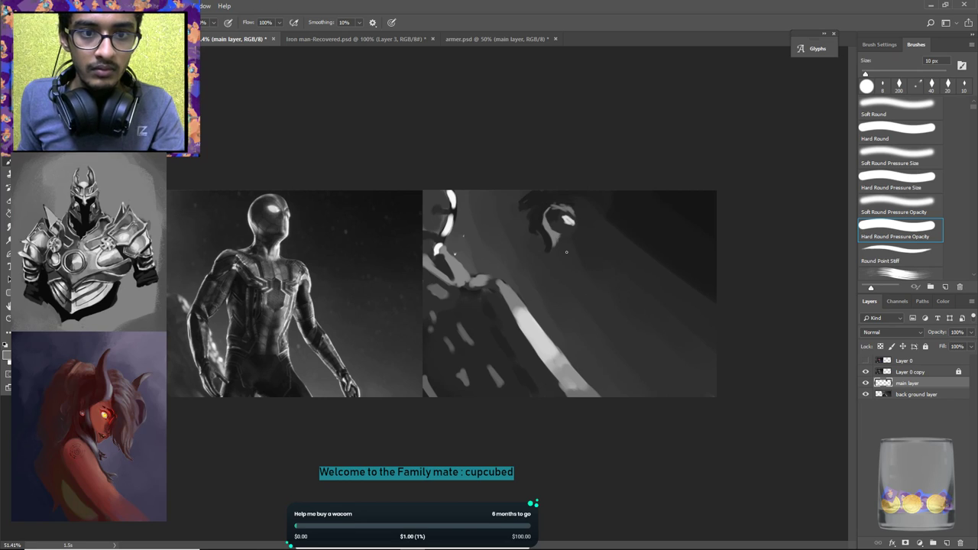
alt+click(560, 240)
drag(553, 232, 554, 236)
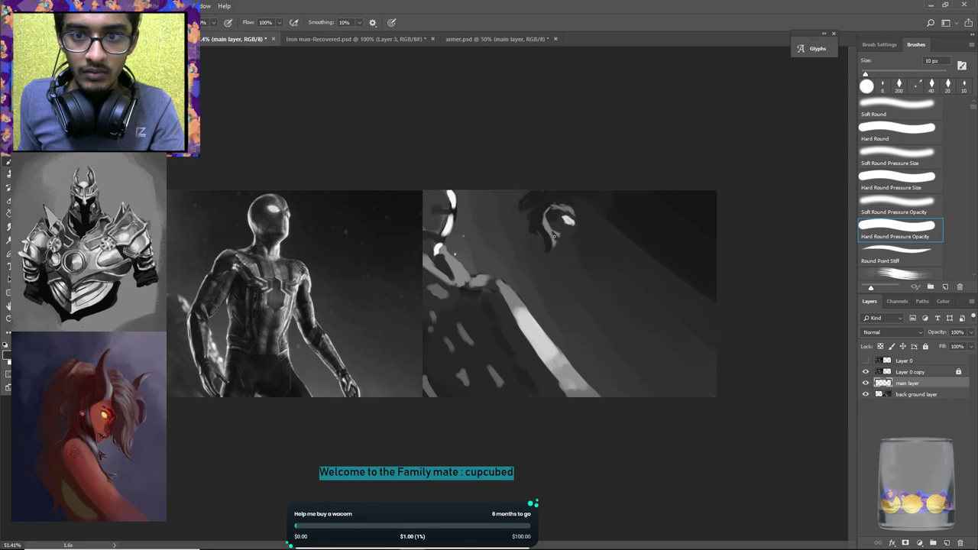
Refine the jaw line below the eye and extend the grey neck rim downward, alternating sampled grey and dark tones.
alt+click(553, 230)
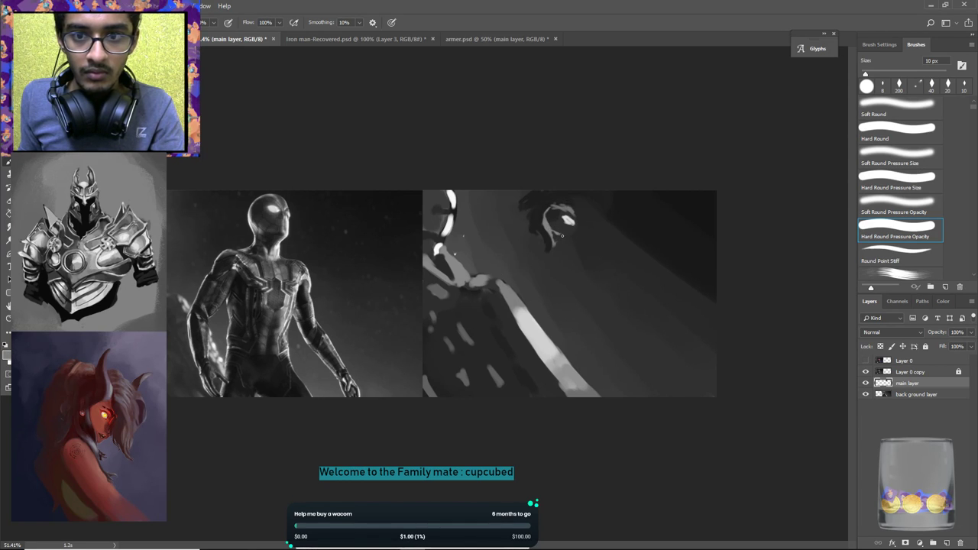
alt+click(554, 231)
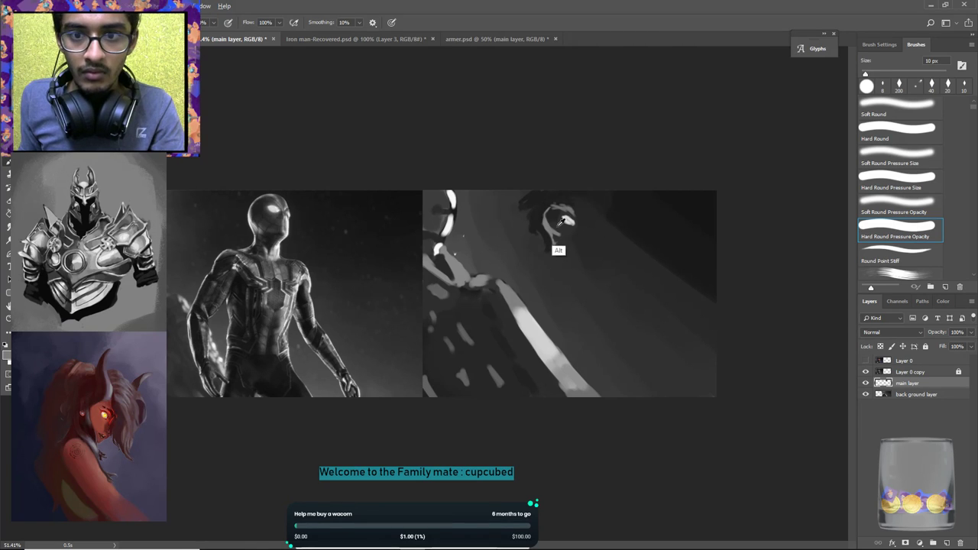
alt+click(555, 246)
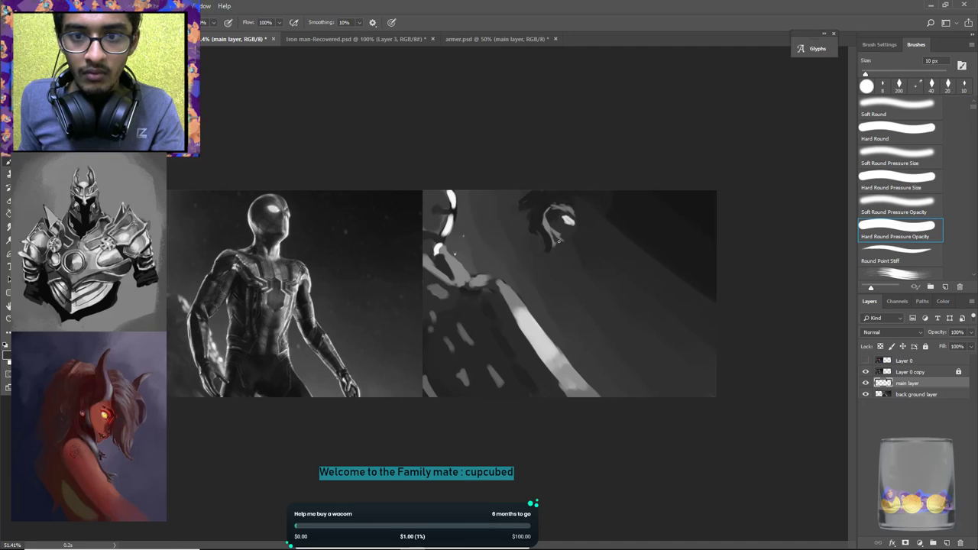
alt+click(553, 239)
drag(553, 241, 551, 253)
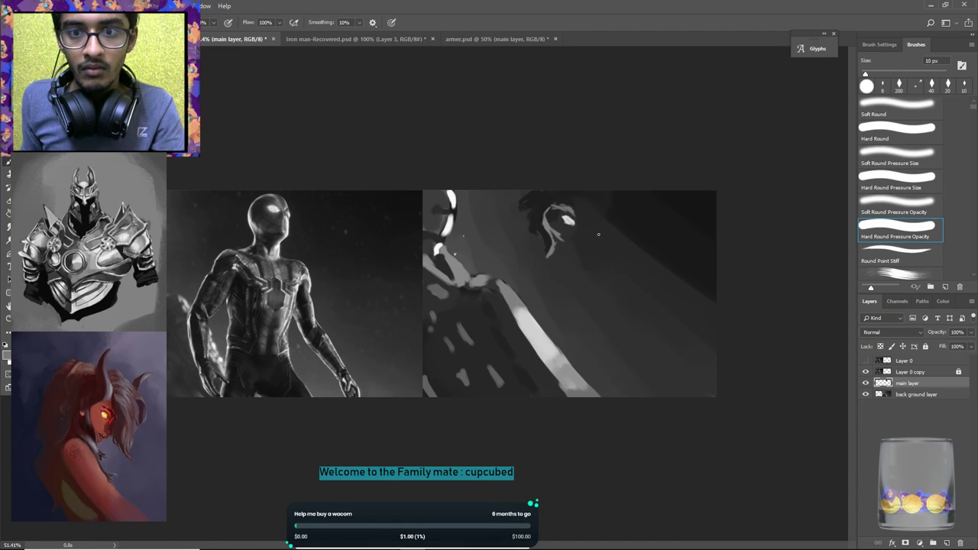
Shape the curved grey rim around the crown and forehead with fine strokes, alternating sampled dark and grey tones.
alt+click(549, 207)
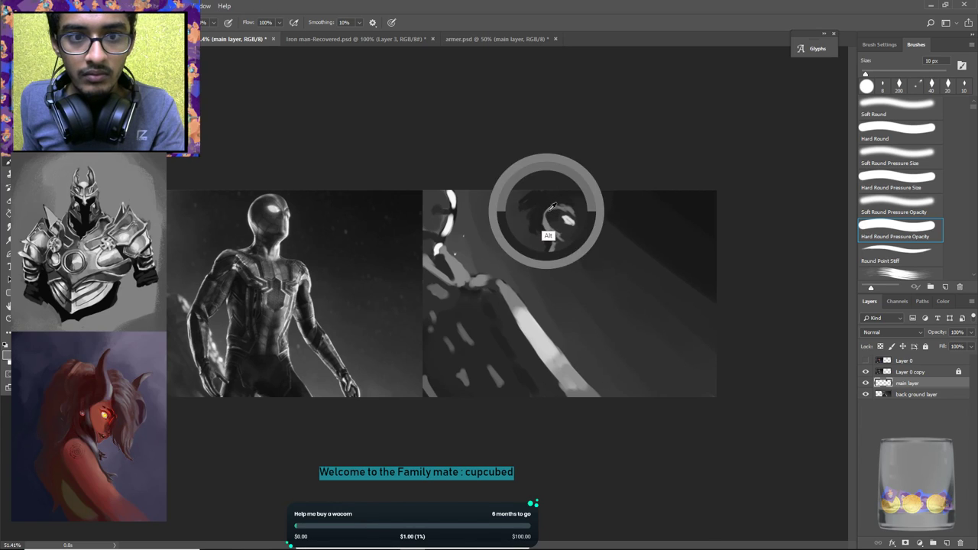
alt+click(561, 203)
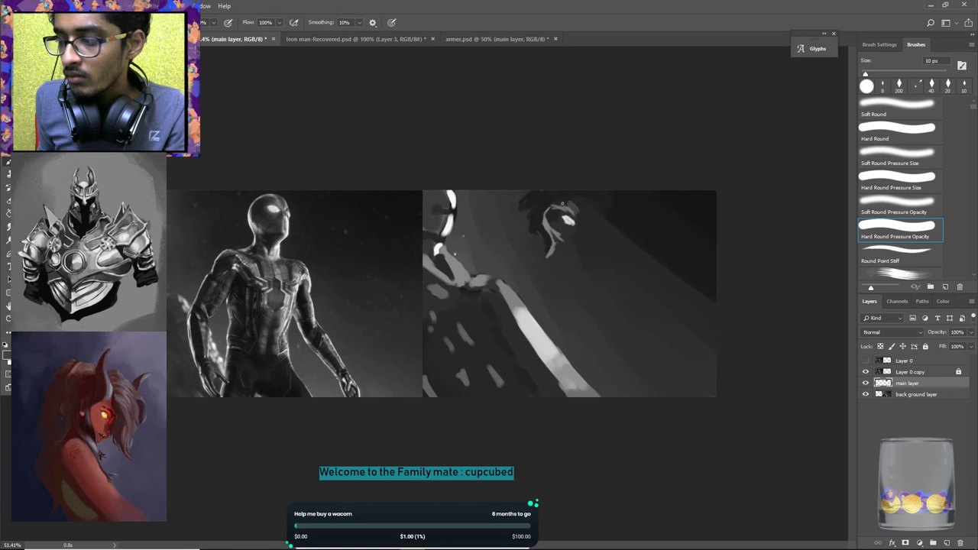
alt+click(553, 212)
mouse_move(553, 211)
mouse_down()
mouse_move(572, 208)
mouse_move(571, 222)
mouse_up()
alt+click(556, 204)
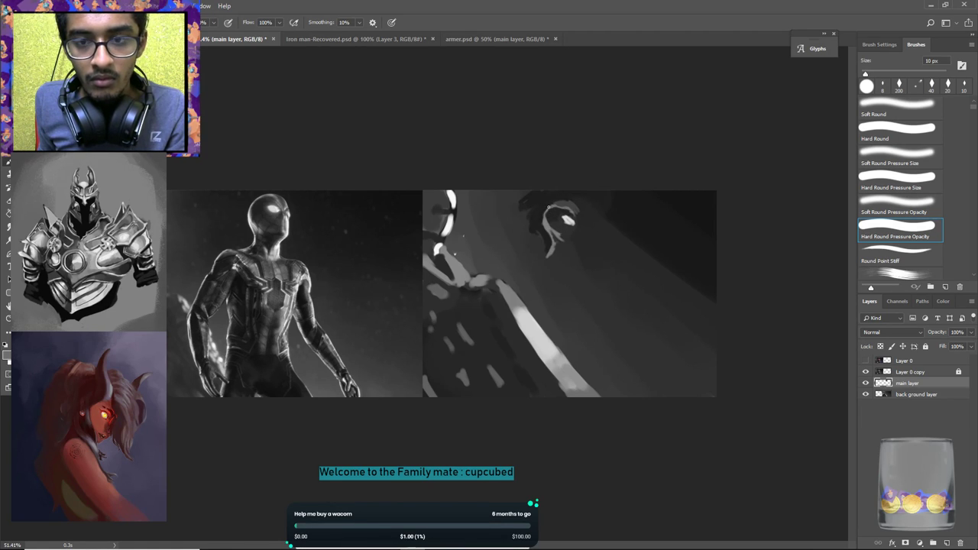
alt+click(557, 207)
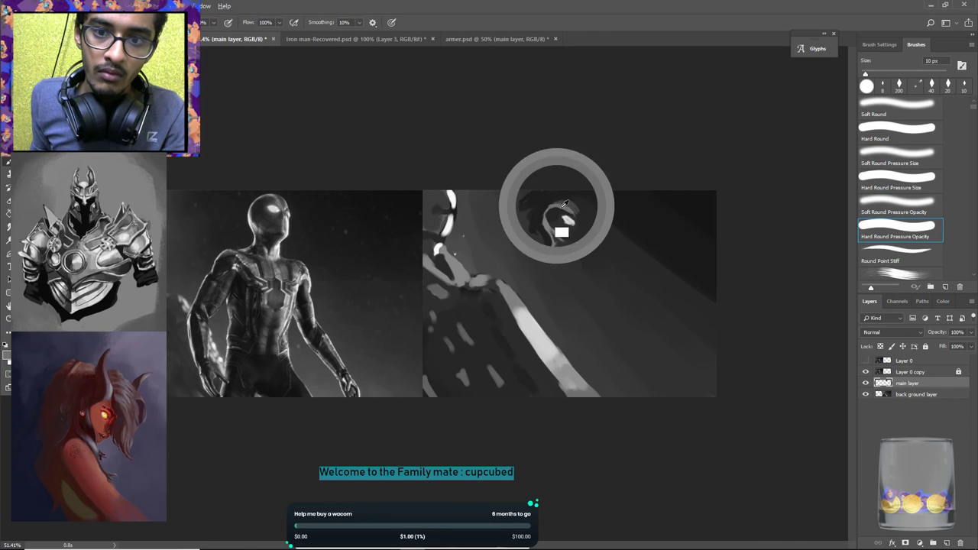
drag(572, 210, 564, 212)
alt+click(564, 213)
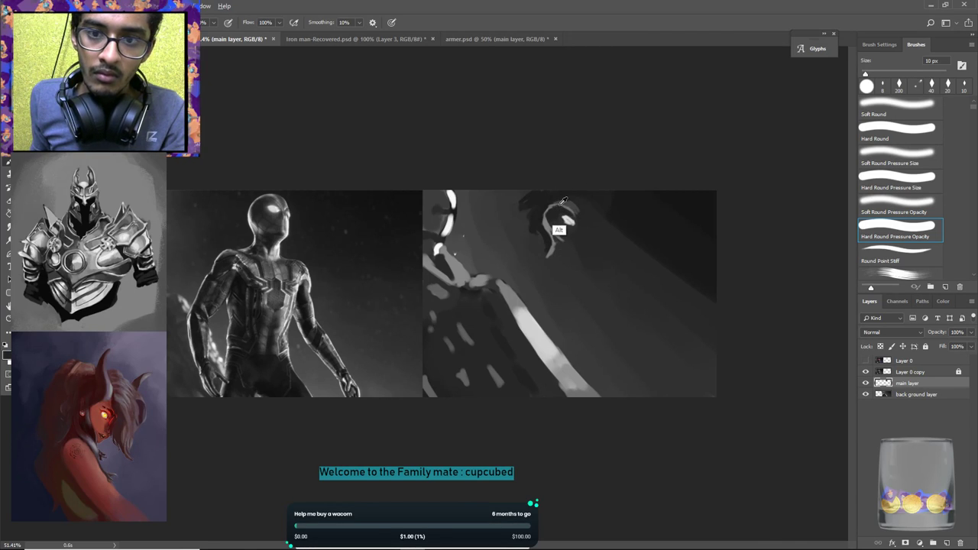
alt+click(567, 206)
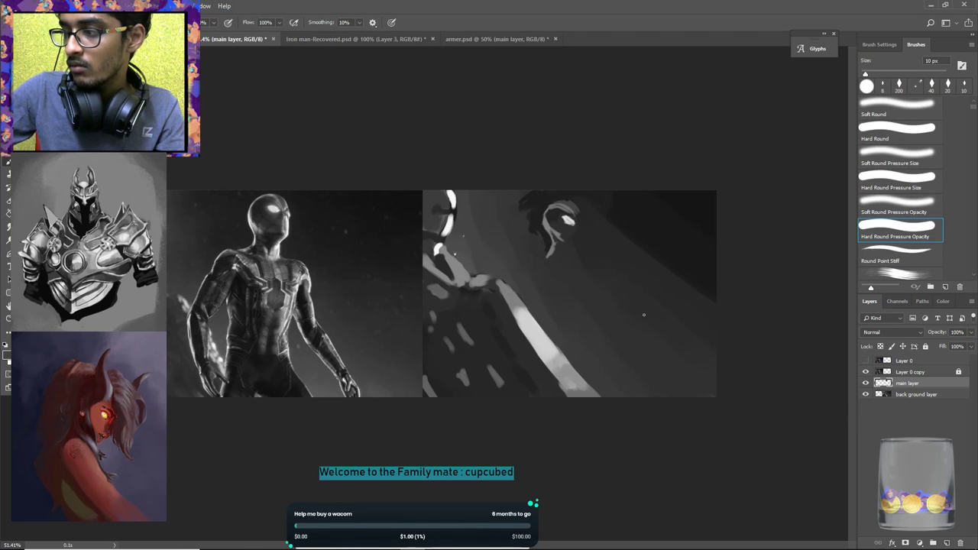
alt+click(575, 205)
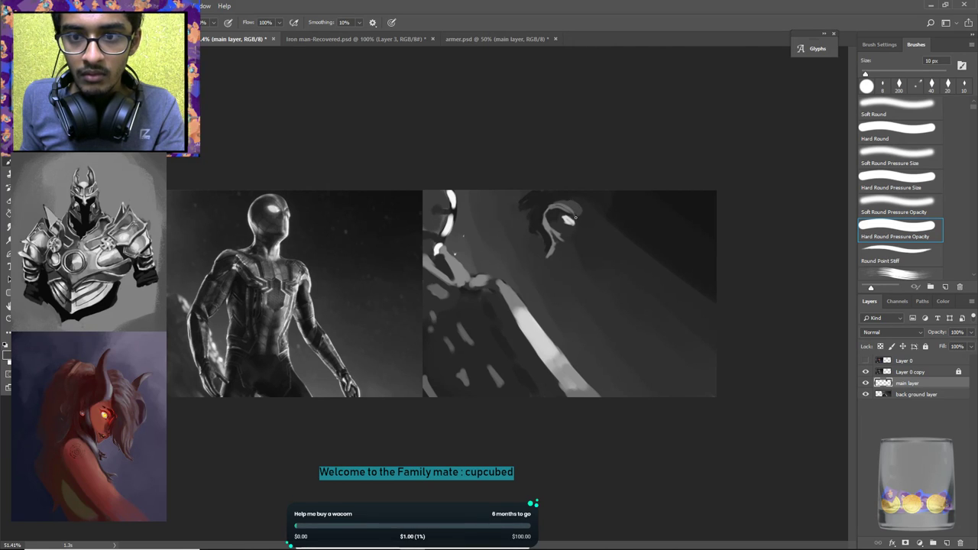
Add a light grey stroke sampled from the reference along the forehead's far edge and refine the white eye's shape.
alt+click(286, 222)
drag(576, 203, 574, 219)
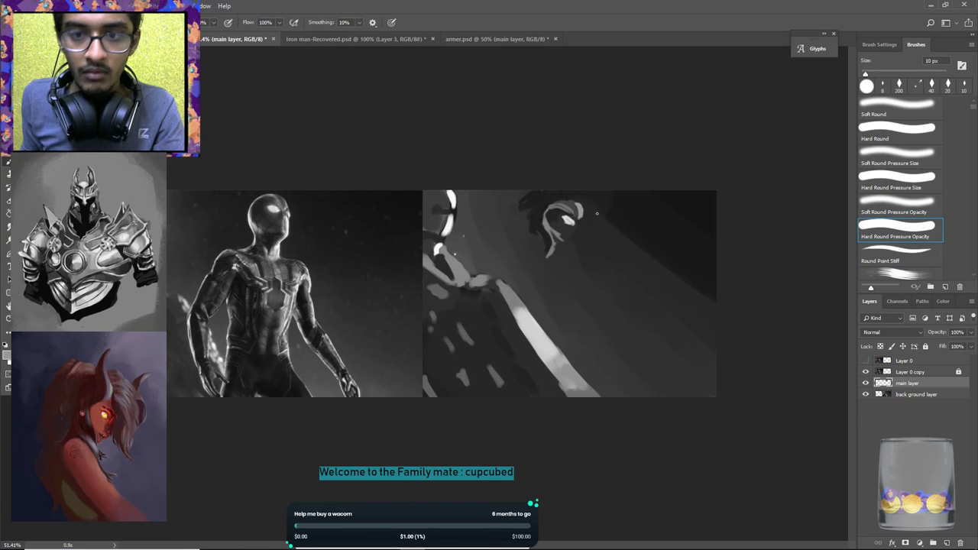
alt+click(566, 219)
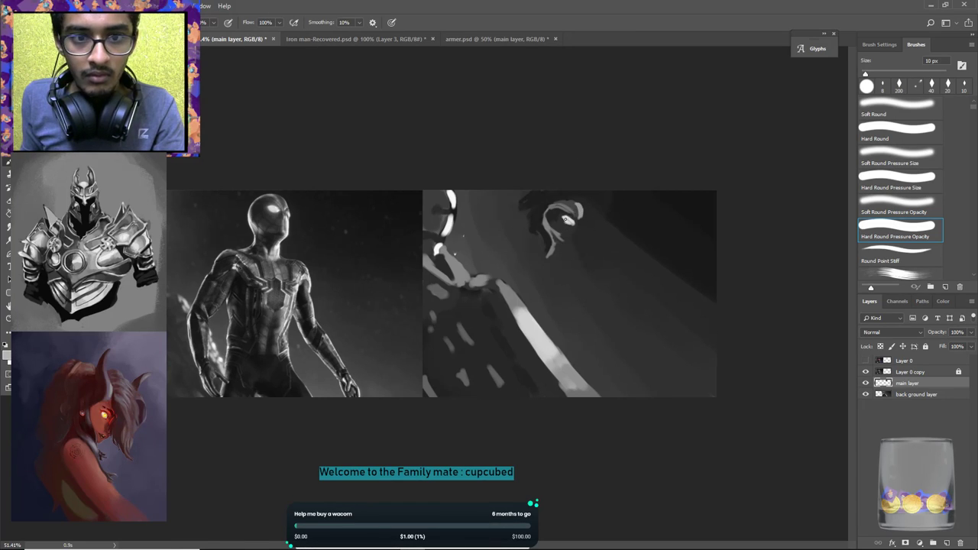
mouse_move(563, 218)
mouse_down()
mouse_move(576, 221)
mouse_move(567, 221)
mouse_up()
alt+click(565, 219)
alt+click(562, 215)
alt+click(565, 246)
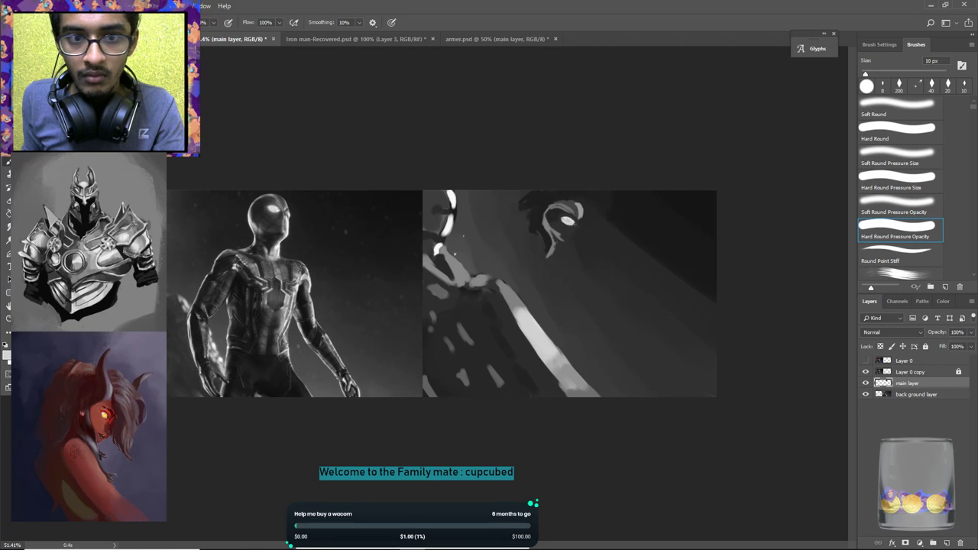
Paint a thin grey rim down the front of the face beside the eye and refine the cheek rim with sampled grey and dark tones.
alt+click(289, 217)
alt+click(290, 214)
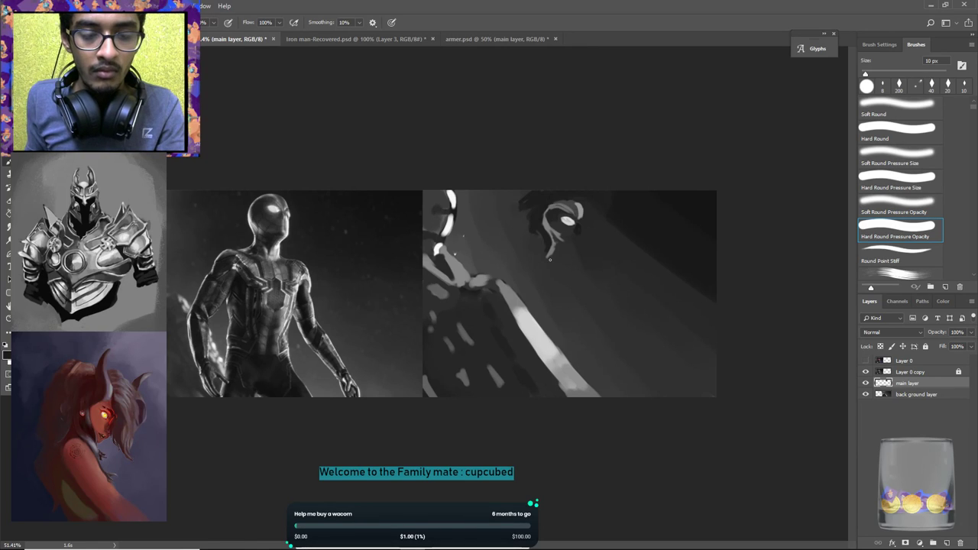
alt+click(580, 224)
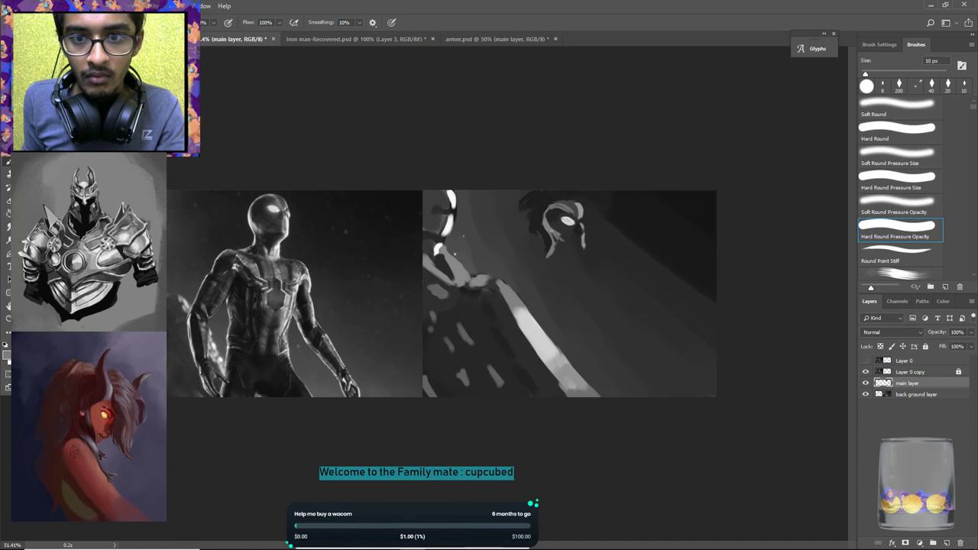
alt+click(561, 240)
drag(556, 224, 564, 236)
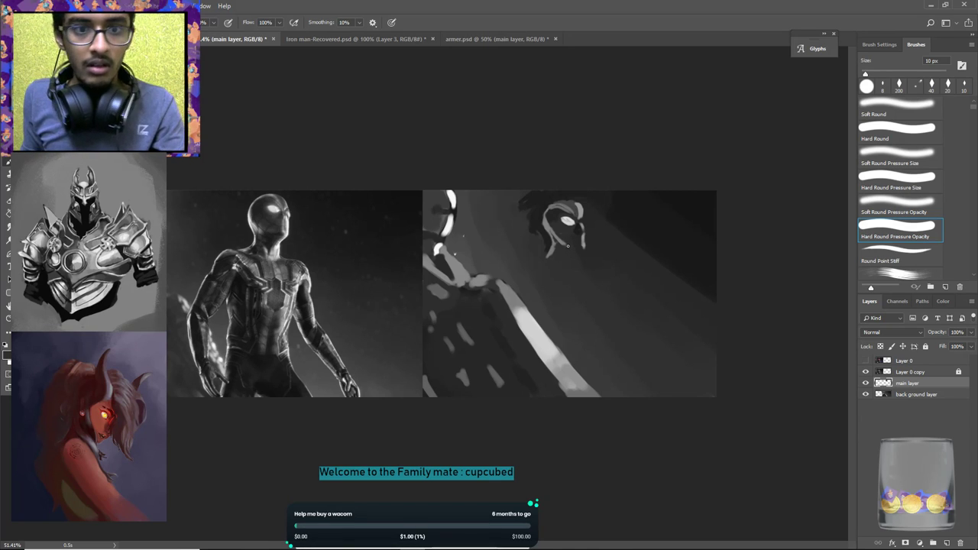
Sample a light grey, enlarge the brush up to 35 px and paint a light patch down the front of the face beside the eye.
alt+click(567, 221)
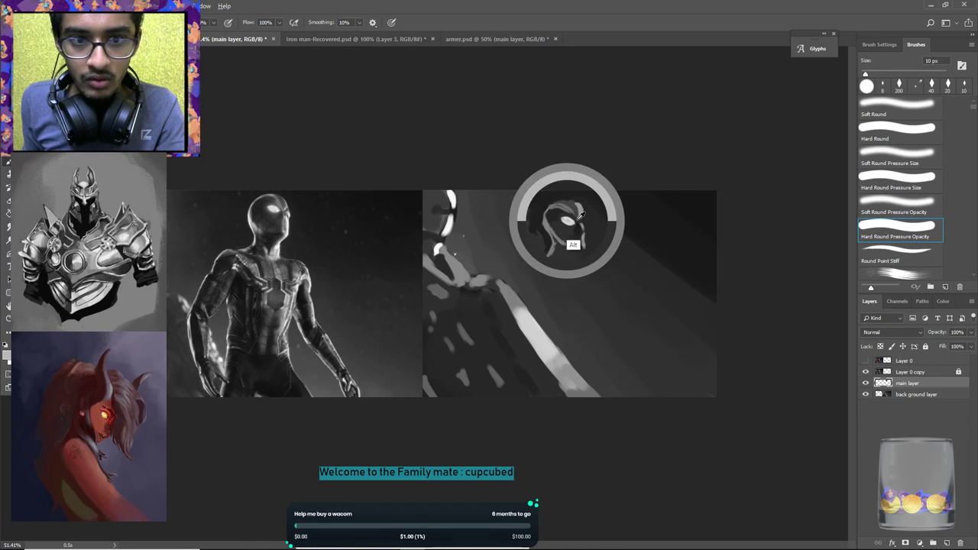
key(bracketright)
key(bracketright)
key(bracketright)
key(bracketright)
key(bracketright)
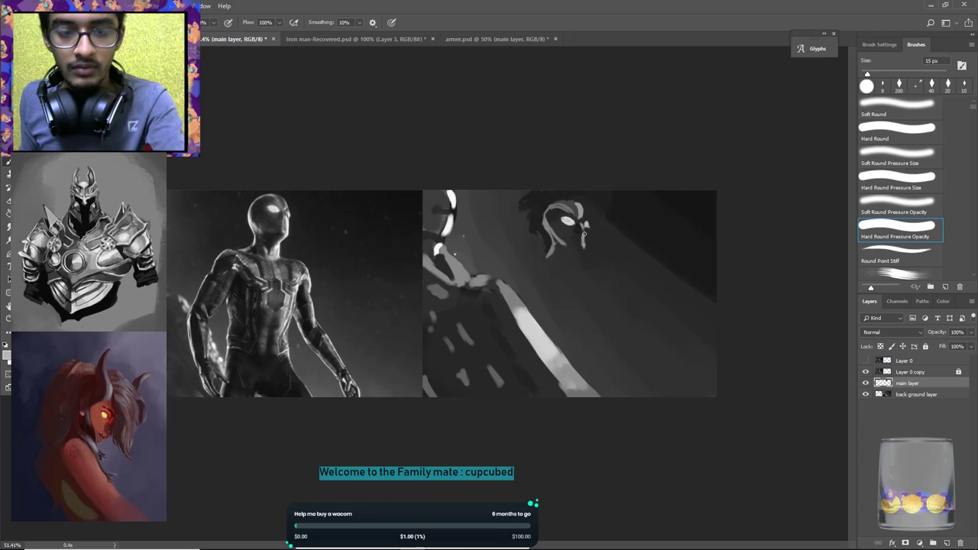
drag(588, 252, 594, 251)
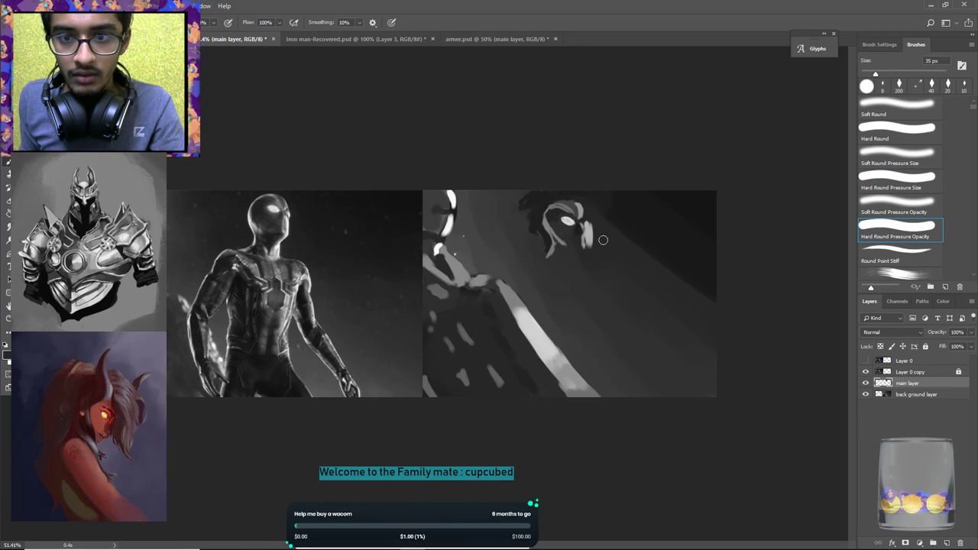
Paint a dark shadow under the jaw with a sampled dark tone and trim its lower end with the sampled background grey.
alt+click(579, 230)
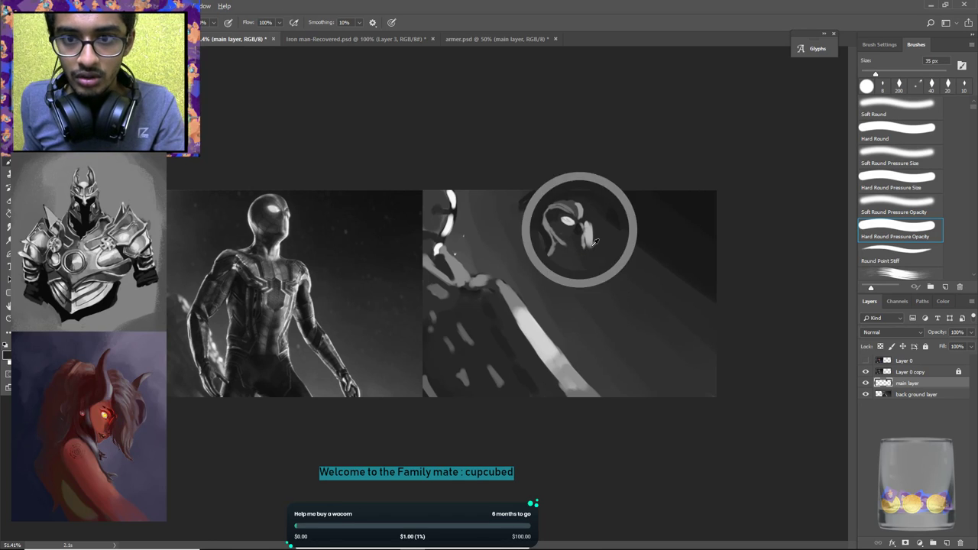
mouse_move(585, 223)
mouse_down()
mouse_move(584, 254)
mouse_move(593, 256)
mouse_move(575, 252)
mouse_move(572, 265)
mouse_move(569, 257)
mouse_move(578, 268)
mouse_move(589, 251)
mouse_move(575, 281)
mouse_move(598, 254)
mouse_up()
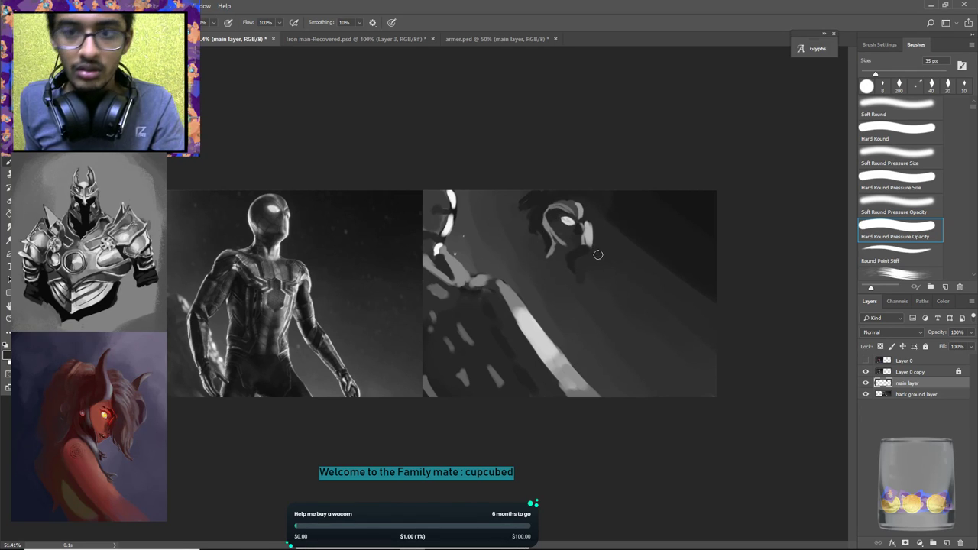
key(alt)
alt+click(592, 281)
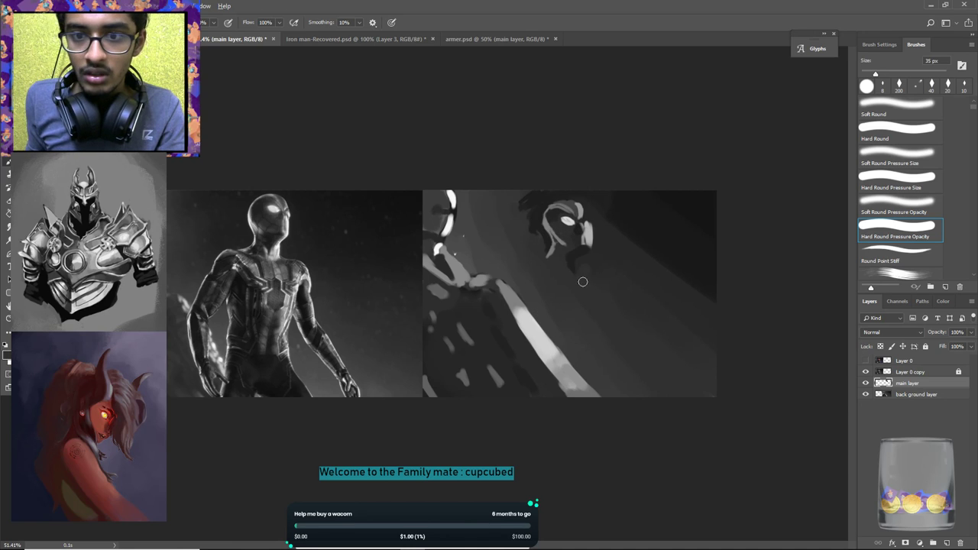
mouse_move(588, 288)
mouse_down()
mouse_move(644, 310)
mouse_move(594, 281)
mouse_up()
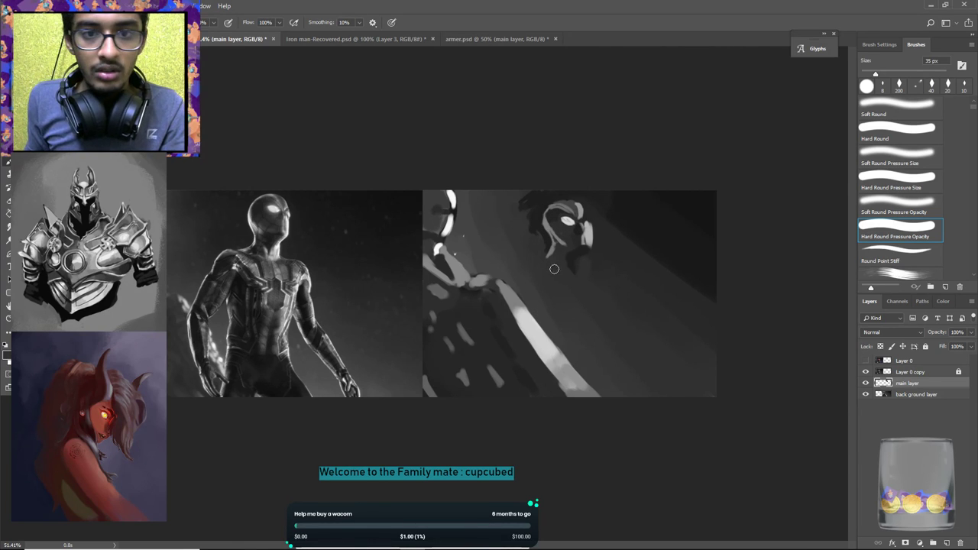
Reshape the light patch on the front of the face beside the eye using tones sampled around it.
alt+click(586, 217)
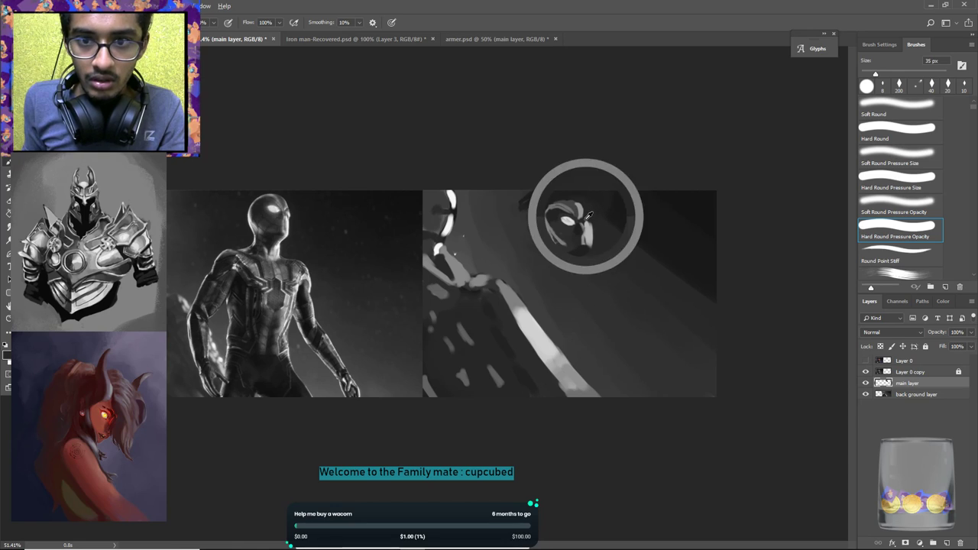
mouse_move(595, 224)
mouse_down()
mouse_move(606, 245)
mouse_move(586, 230)
mouse_up()
key(alt)
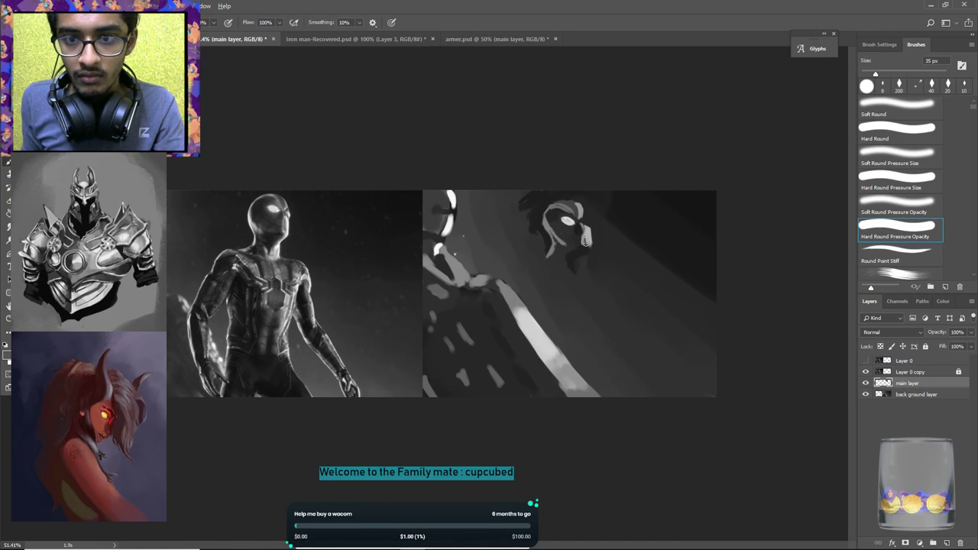
Reduce the brush to 9 px and refine the light patch along the far edge of the painted face with sampled greys.
key(bracketleft)
key(bracketleft)
key(bracketleft)
key(bracketleft)
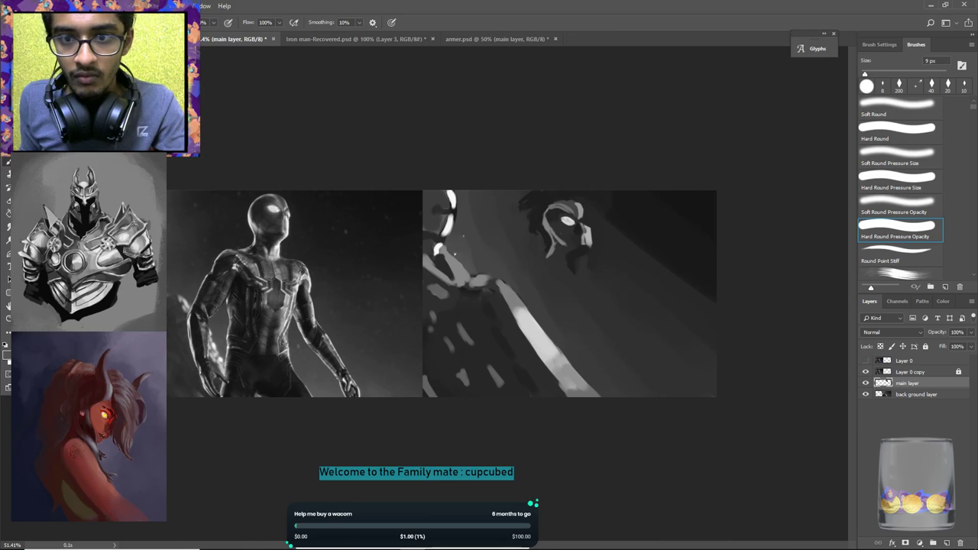
key(alt)
alt+click(587, 228)
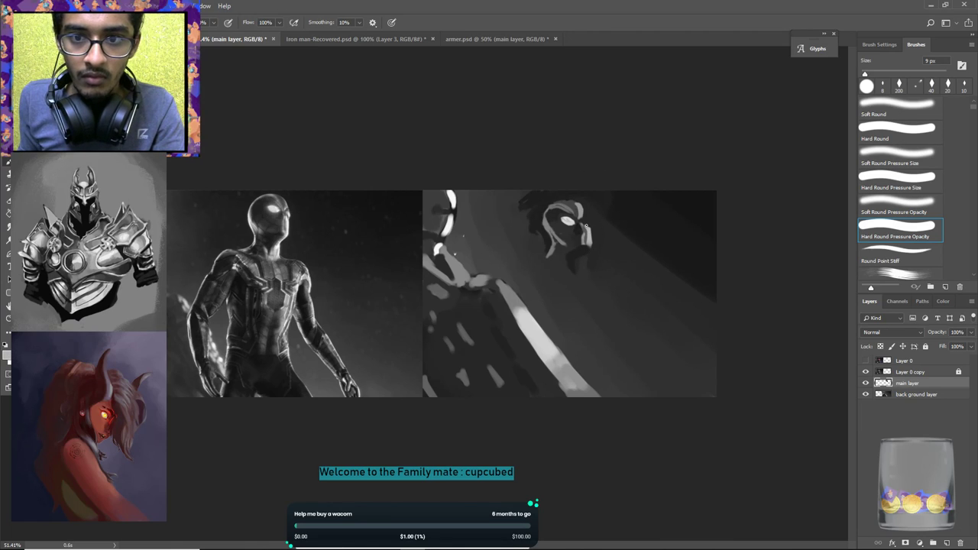
alt+click(588, 232)
key(ctrl+alt)
alt+click(591, 235)
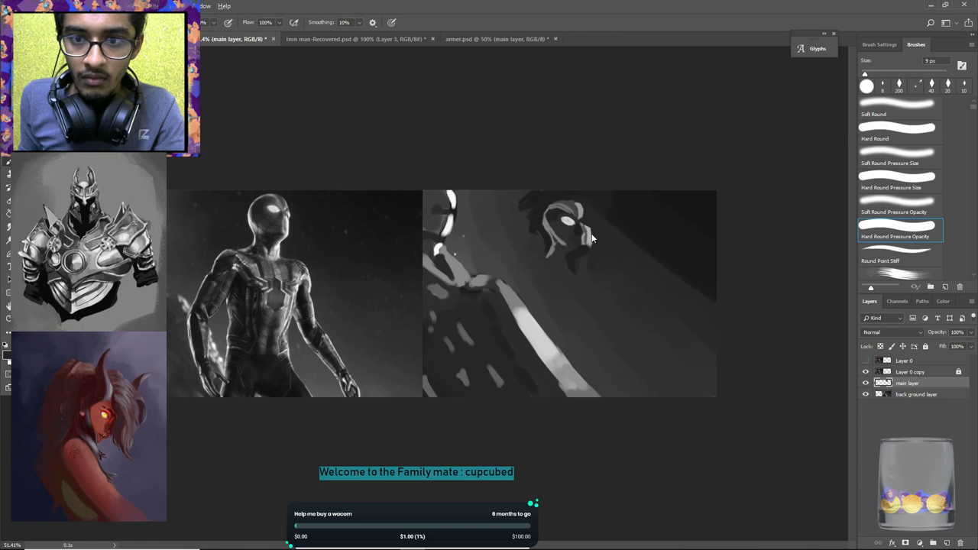
alt+click(592, 232)
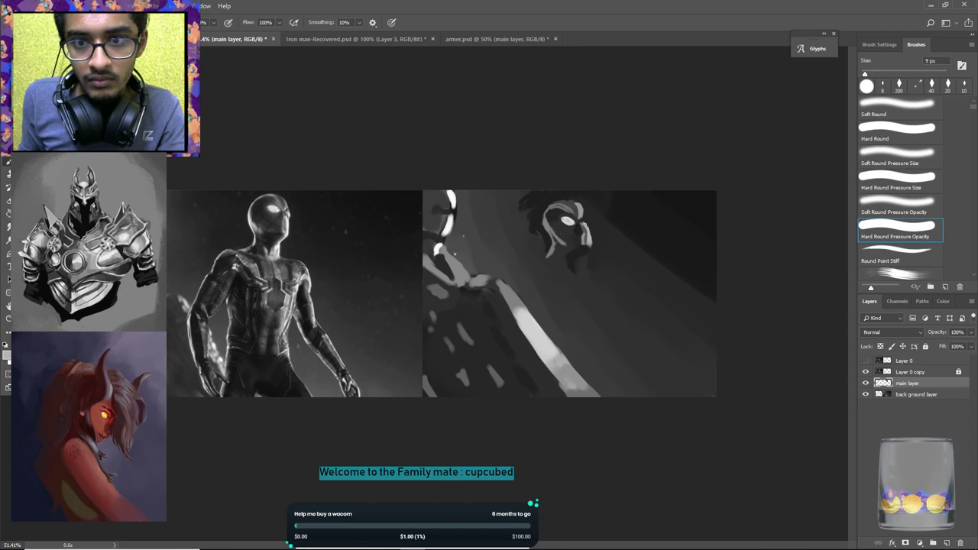
Set the foreground colour to the near eye's light grey, d5d5d5.
key(alt)
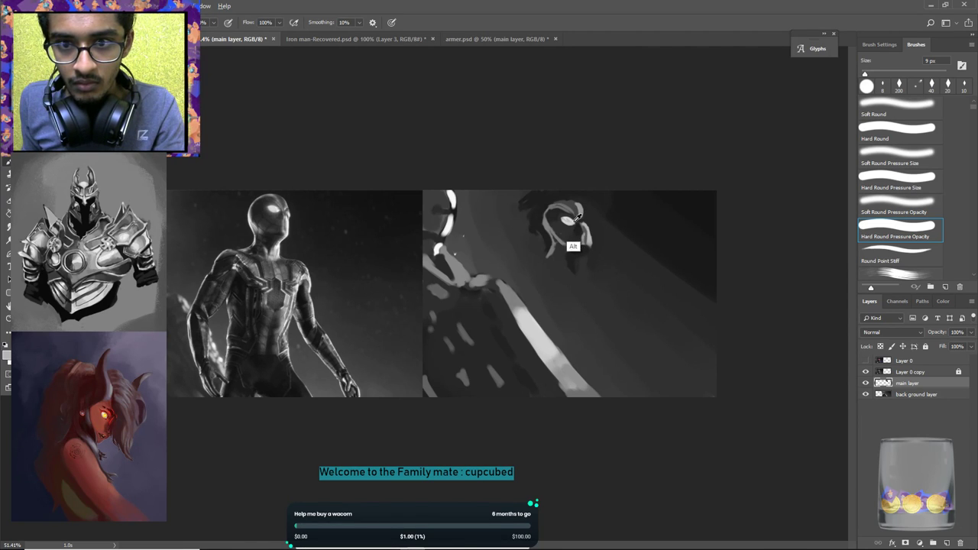
click(6, 355)
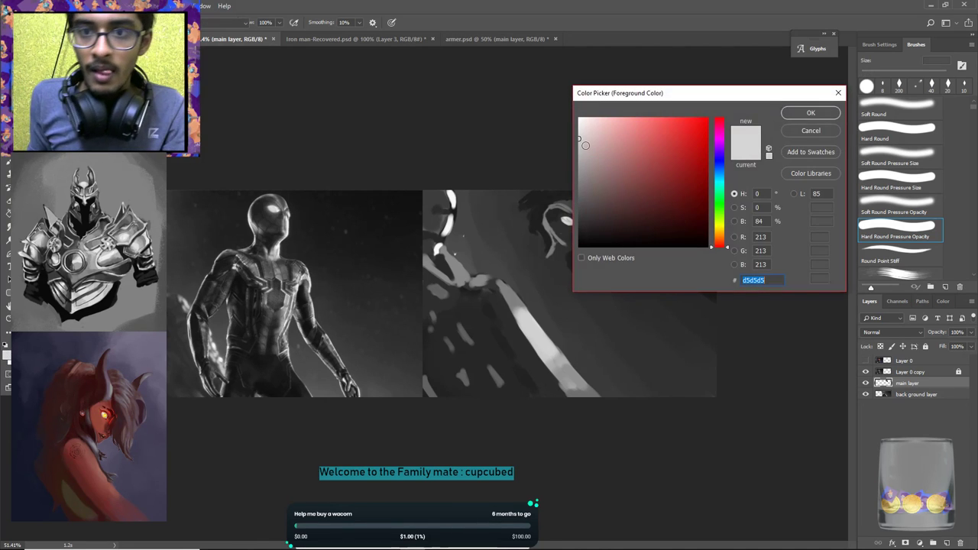
click(791, 116)
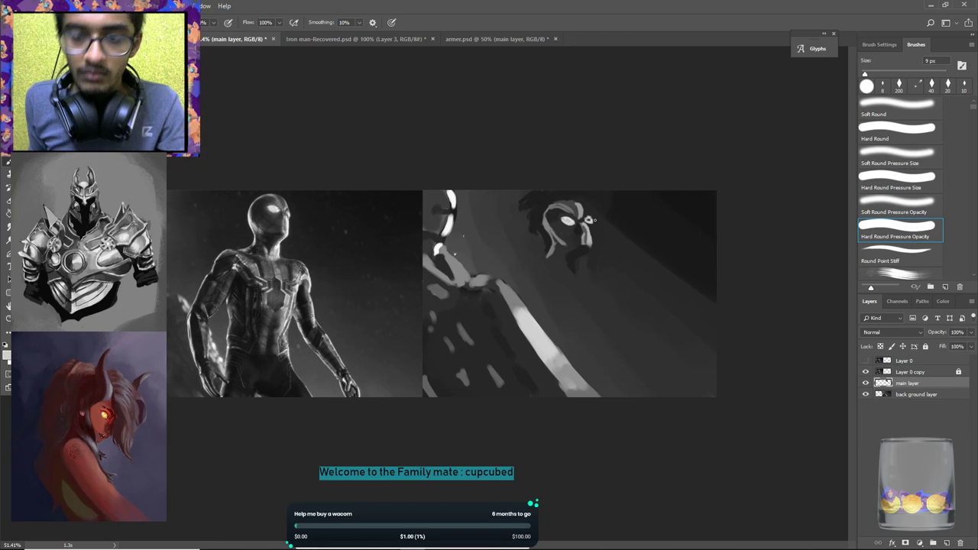
Undo the latest light strokes painted at the face's far eye.
key(ctrl+alt+z)
key(ctrl+alt+z)
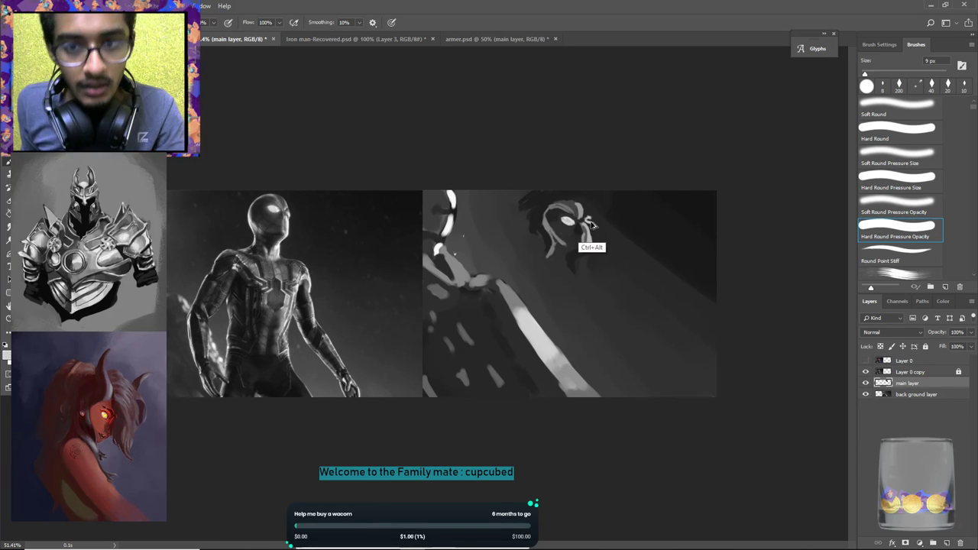
key(ctrl+alt+z)
key(ctrl+alt+z)
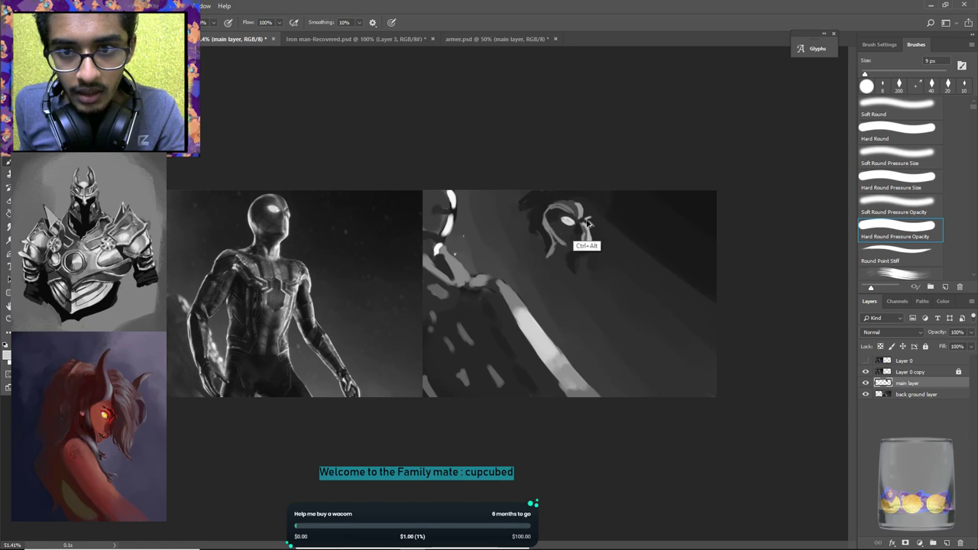
key(ctrl+alt)
Paint the far eye as a small light shape and define the brow above it with sampled greys.
click(586, 220)
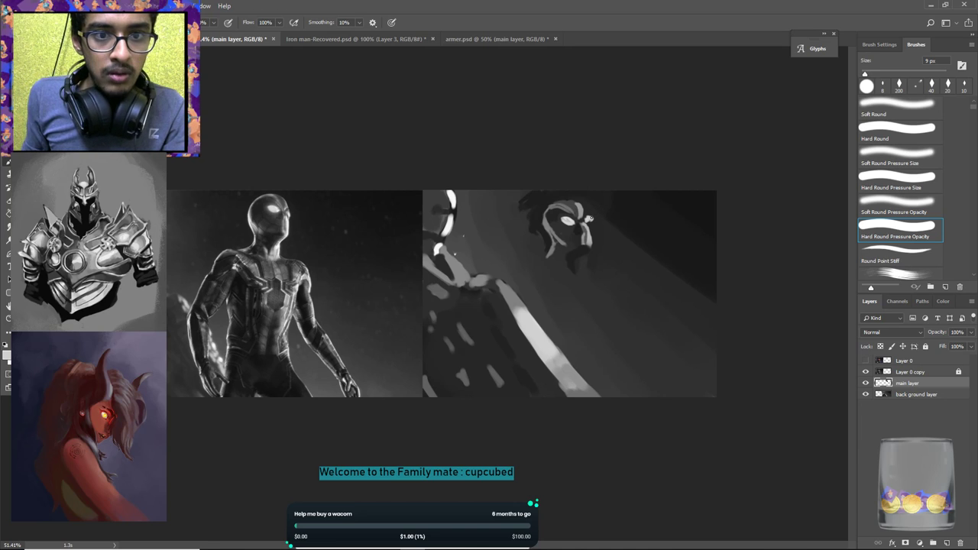
alt+click(582, 206)
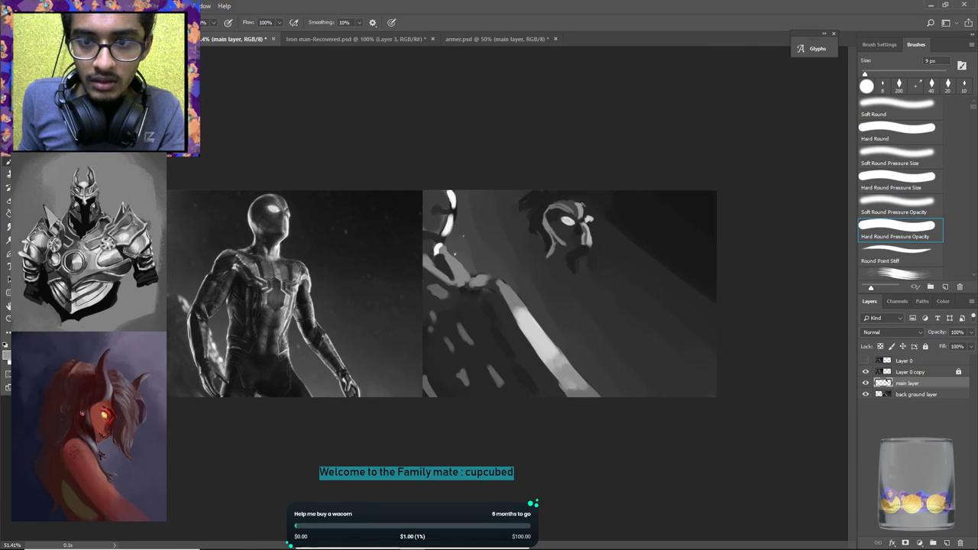
alt+click(577, 250)
drag(582, 220, 587, 213)
alt+click(585, 233)
alt+click(578, 196)
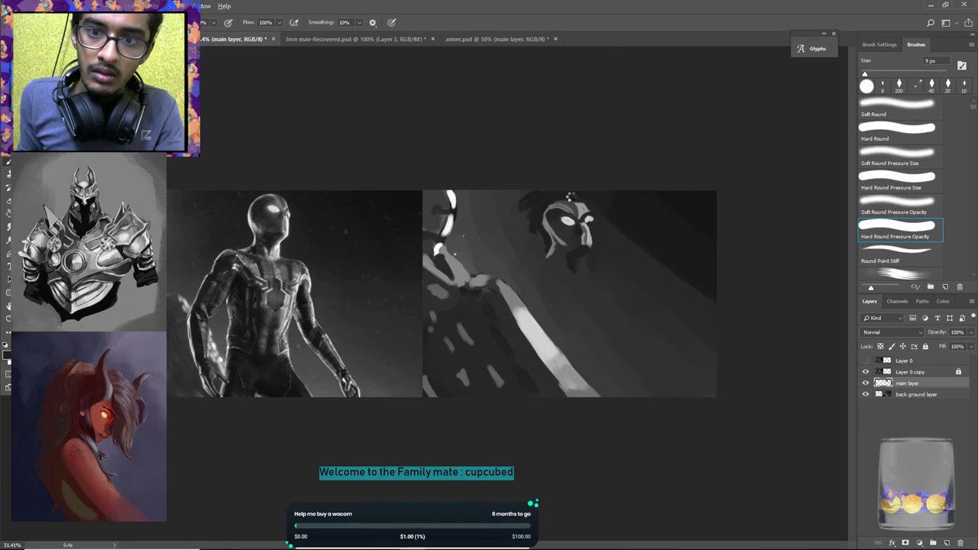
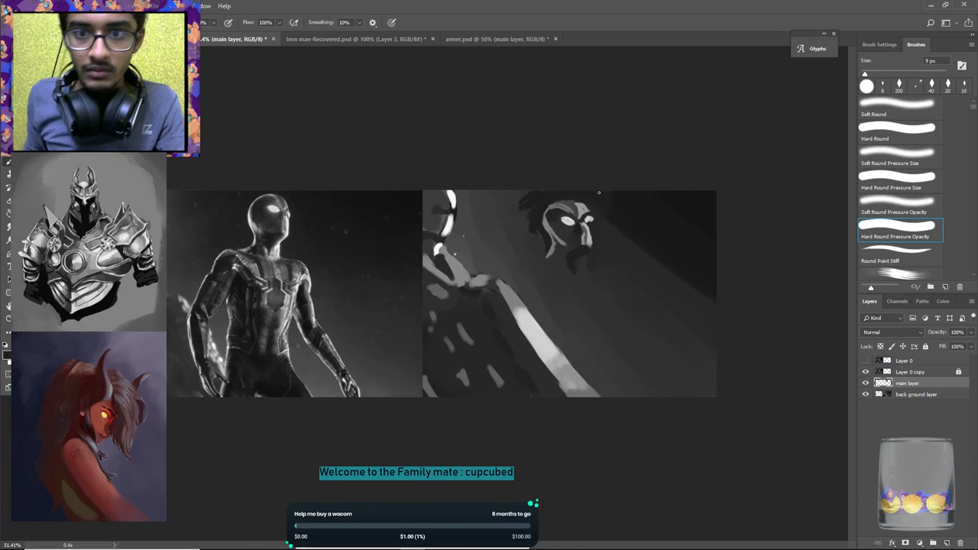
Cover the old light contour on the near side of the face and repaint it in mid grey down to the jaw.
alt+click(568, 232)
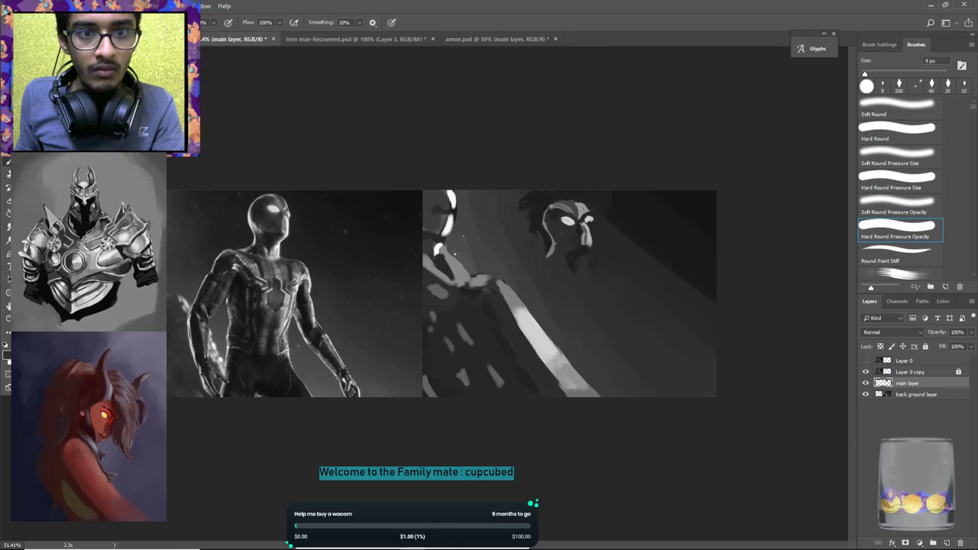
drag(549, 209, 547, 230)
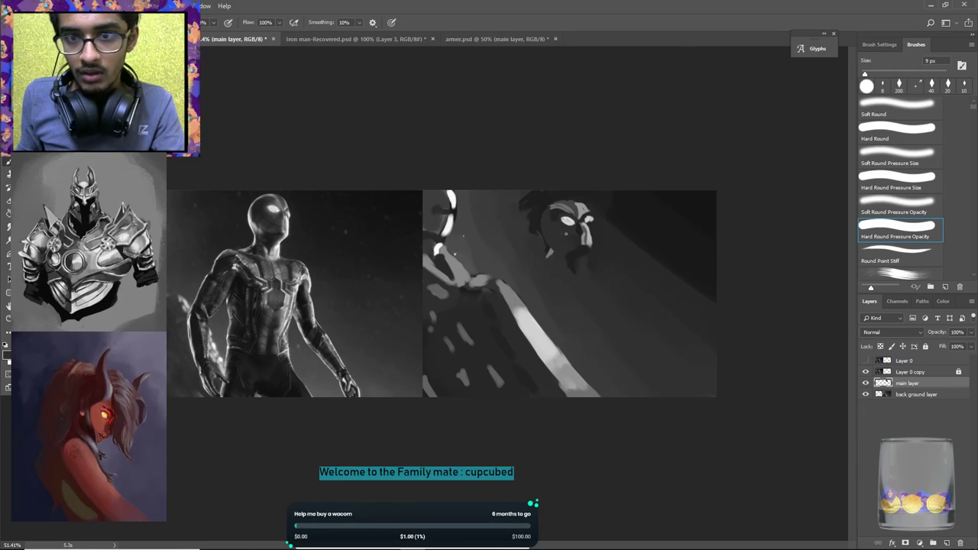
drag(550, 206, 543, 233)
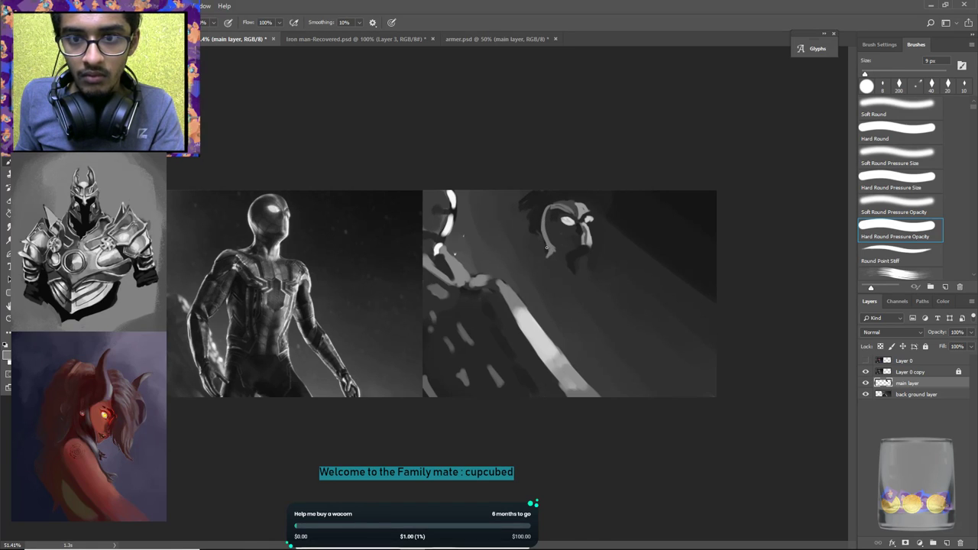
drag(552, 254, 566, 252)
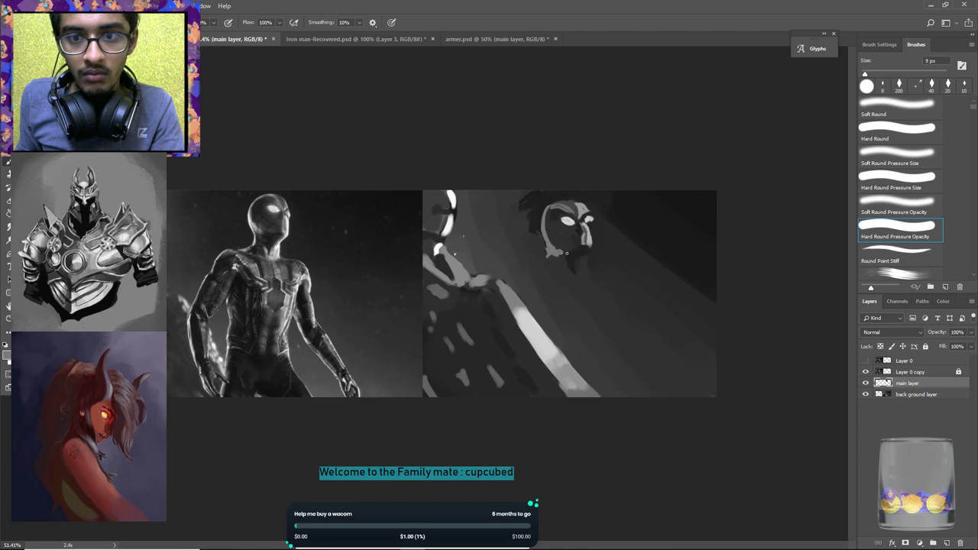
alt+click(553, 231)
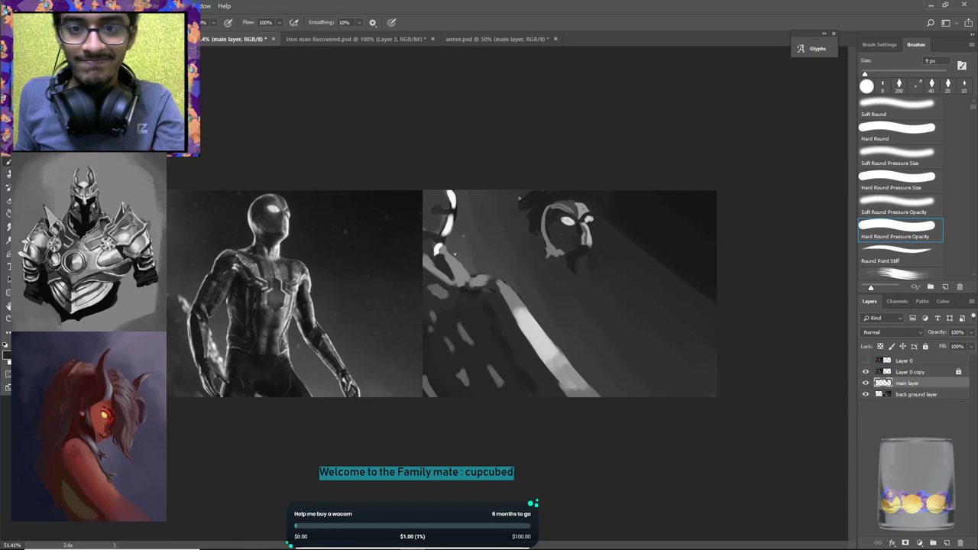
Refine the shading between the eyes and along the far edge of the face with sampled dark and mid greys.
alt+click(579, 223)
drag(578, 233, 578, 240)
alt+click(577, 225)
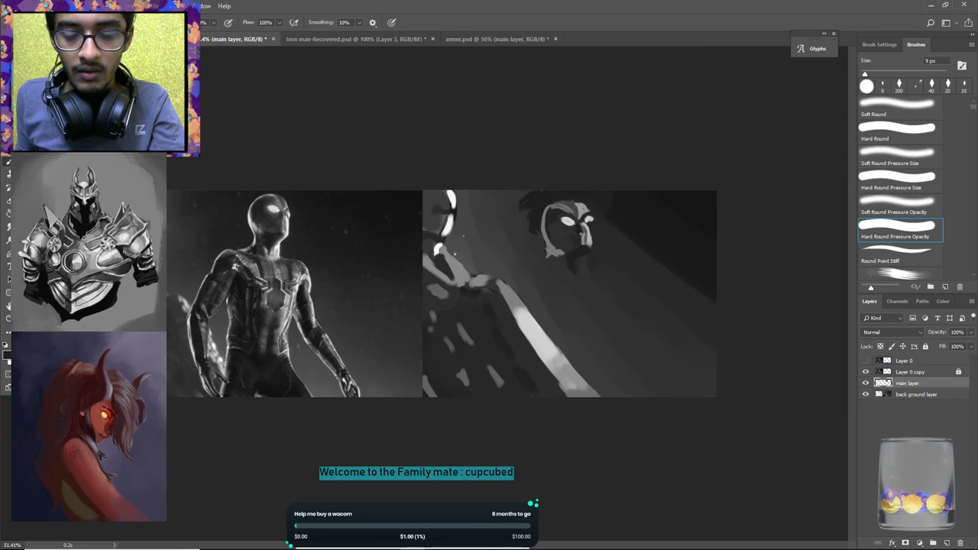
alt+click(584, 237)
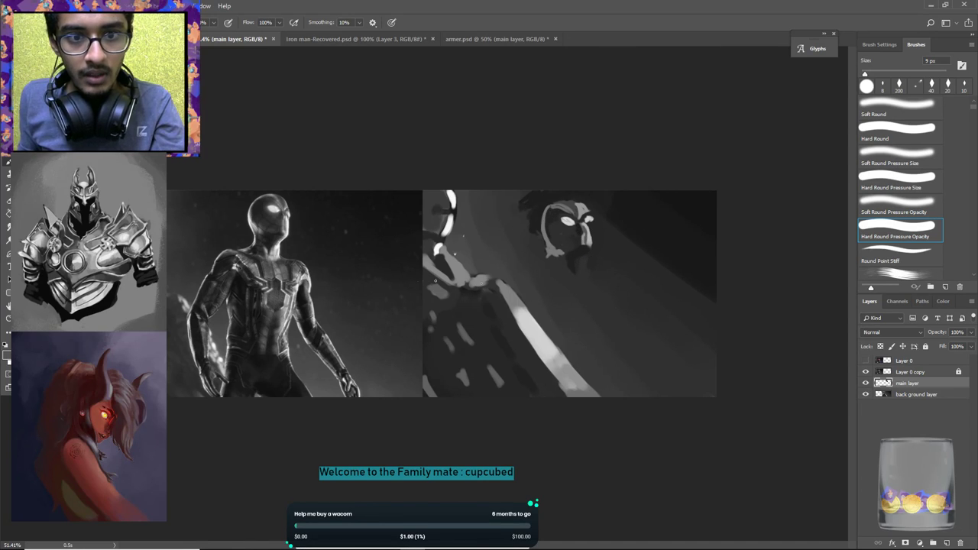
alt+click(590, 246)
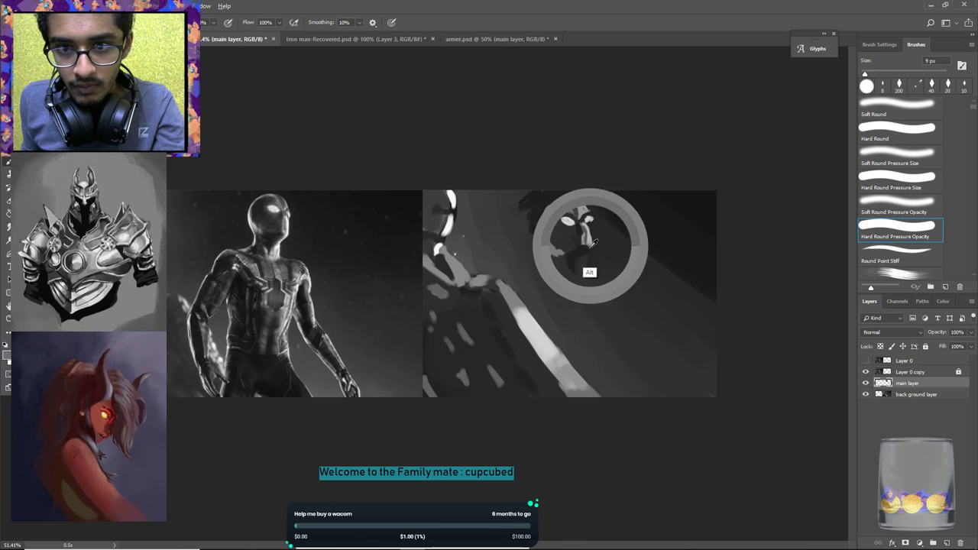
Enlarge the brush to 25 px and paint the grey jaw line and the far side of the chin.
alt+click(579, 256)
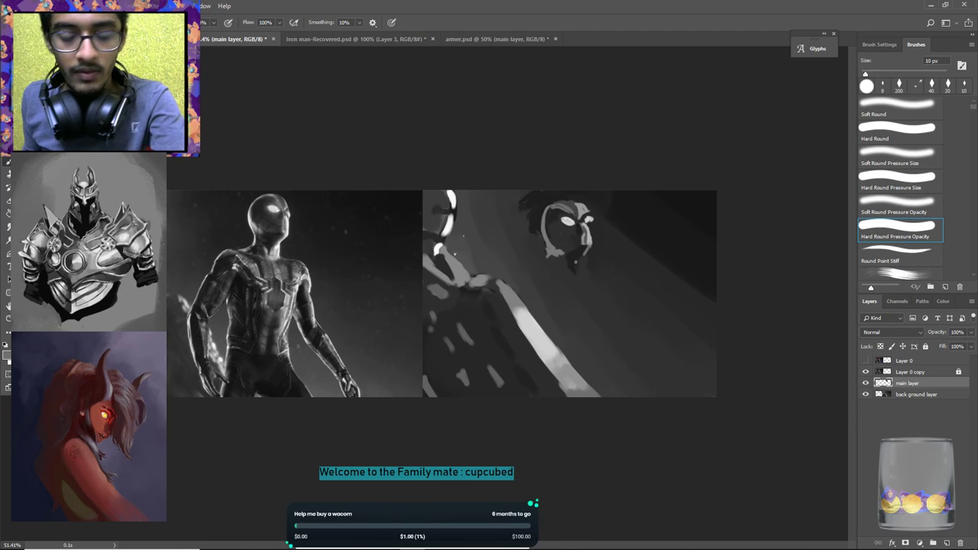
key(bracketright)
mouse_move(587, 249)
mouse_down()
mouse_move(577, 265)
mouse_move(565, 253)
mouse_up()
key(alt)
drag(563, 248, 580, 243)
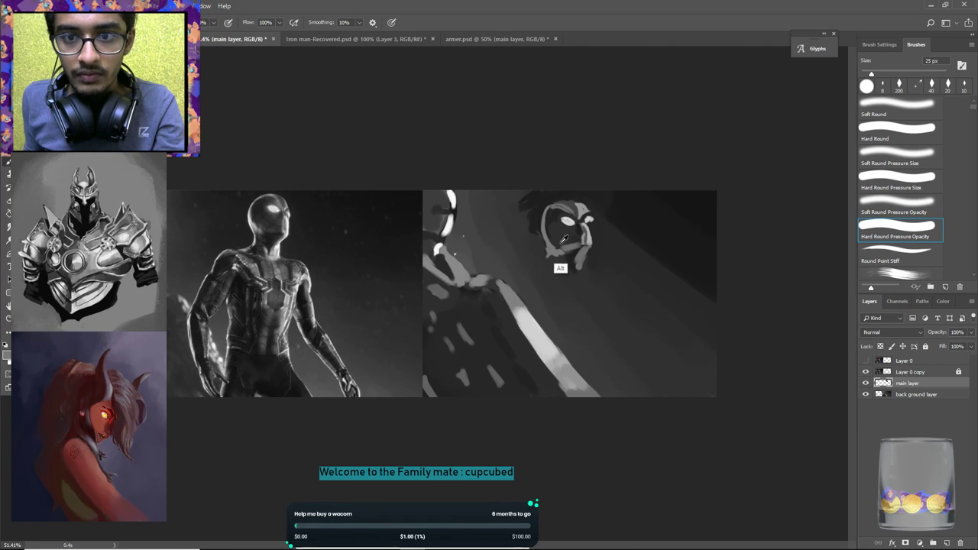
Reduce the brush to 8 px and paint a thin light highlight along the near side contour of the face.
alt+click(550, 239)
alt+click(546, 236)
alt+click(570, 221)
key([)
key(bracketleft)
key(bracketleft)
key(bracketleft)
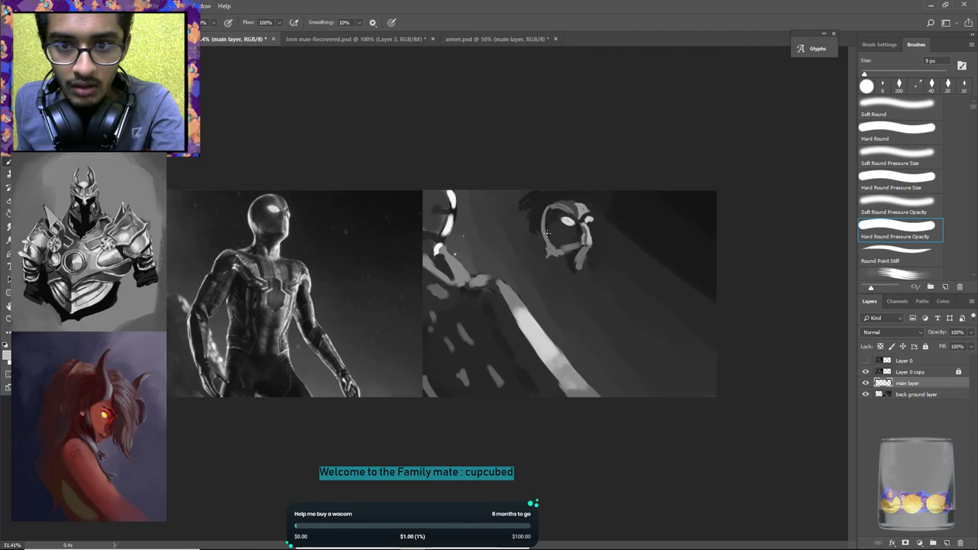
alt+click(534, 241)
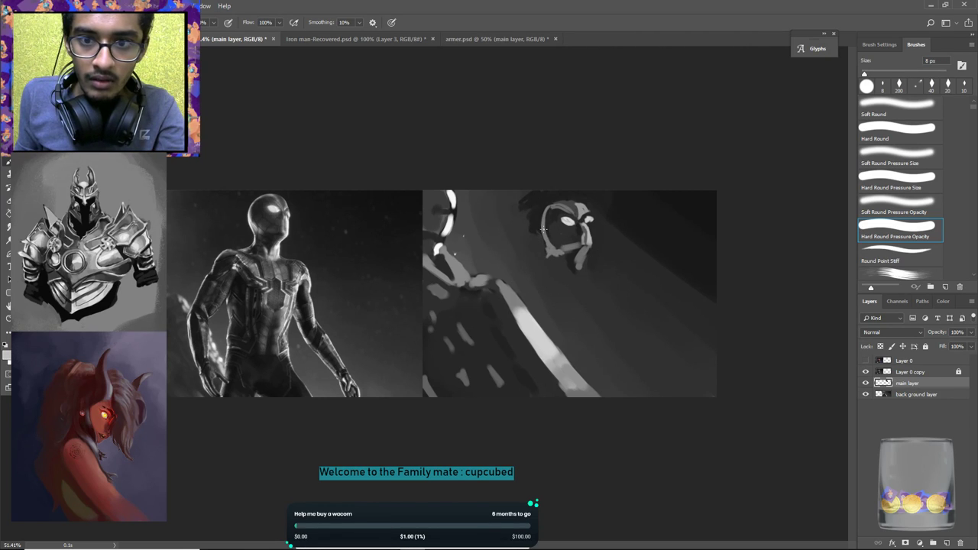
drag(553, 239, 548, 249)
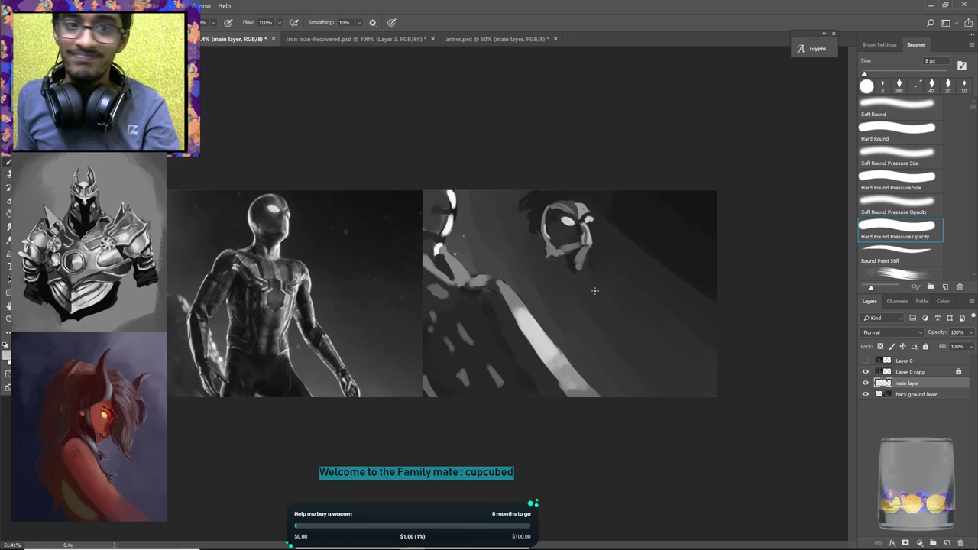
Paint a thin light neck line curving down from the jaw, and clean up the jaw corner with sampled greys.
alt+click(547, 236)
drag(550, 265, 549, 248)
key(ctrl+alt+z)
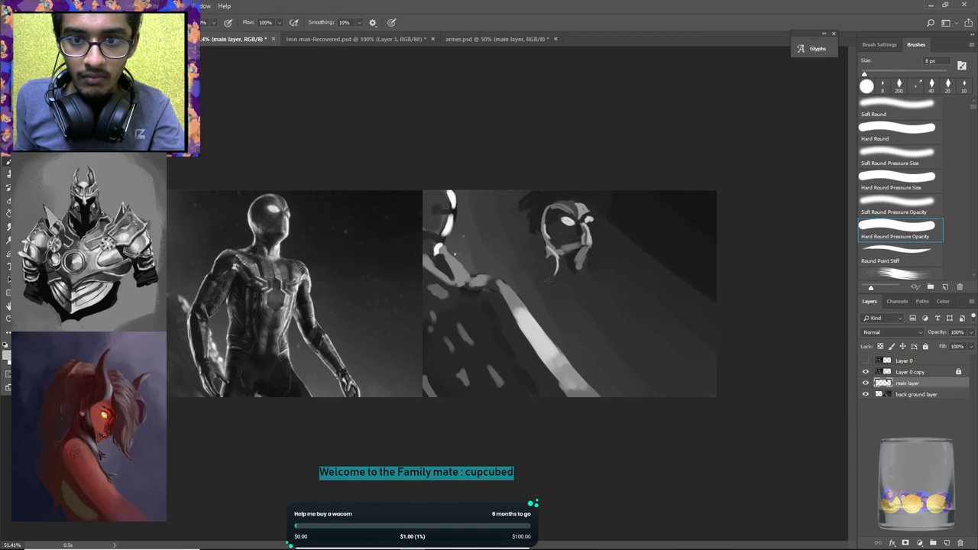
drag(554, 273, 547, 276)
alt+click(541, 262)
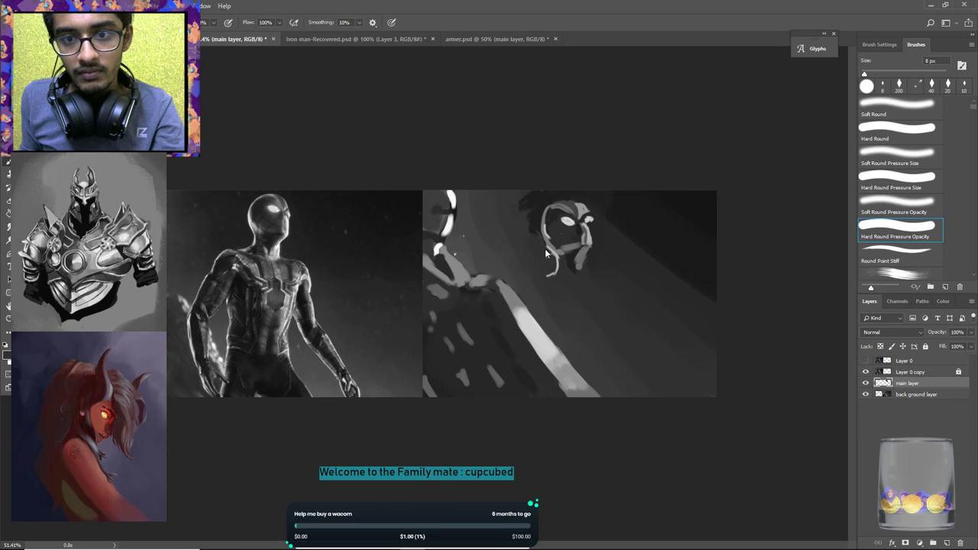
alt+click(547, 238)
drag(545, 239, 551, 252)
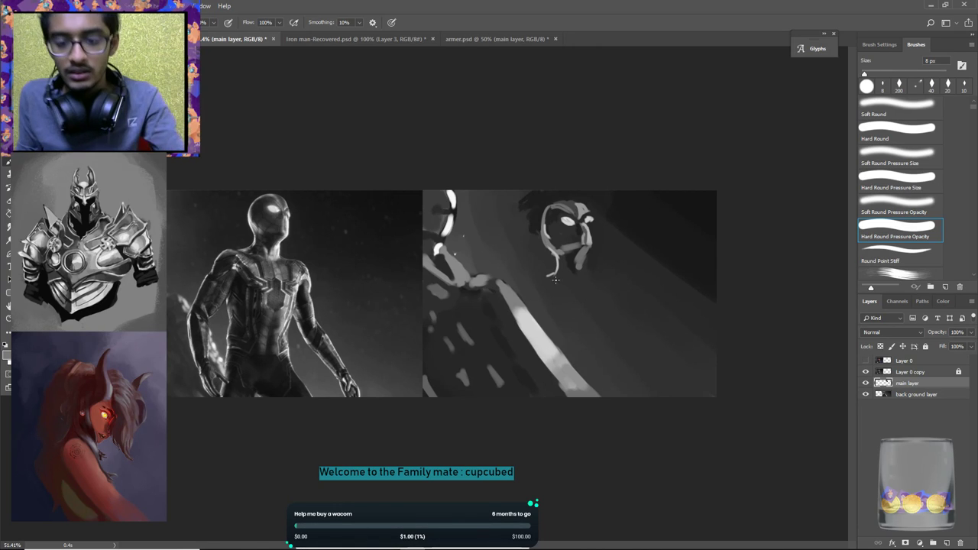
Enlarge the brush to 35 px and block in the neck and its broad base in mid grey below the jaw.
key(bracketright)
key(bracketright)
key(bracketright)
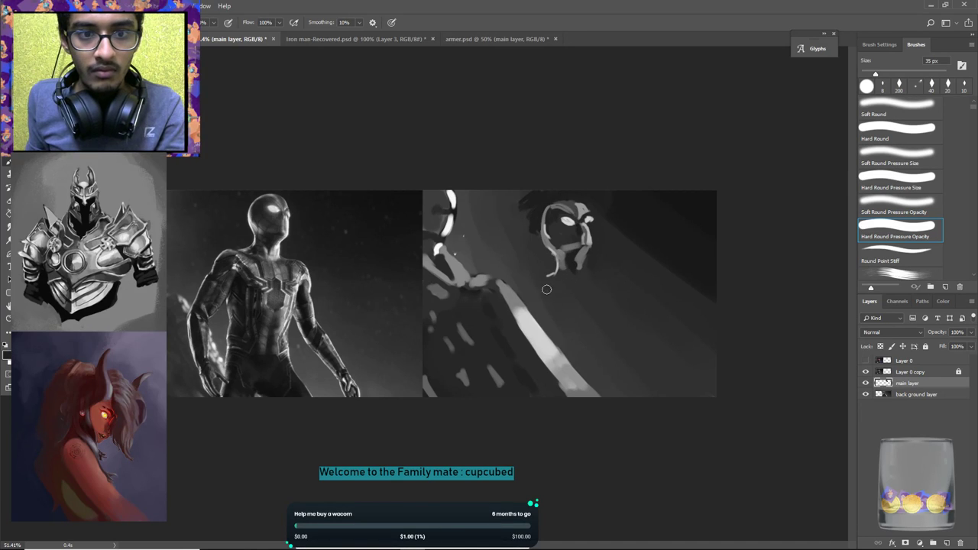
alt+click(584, 276)
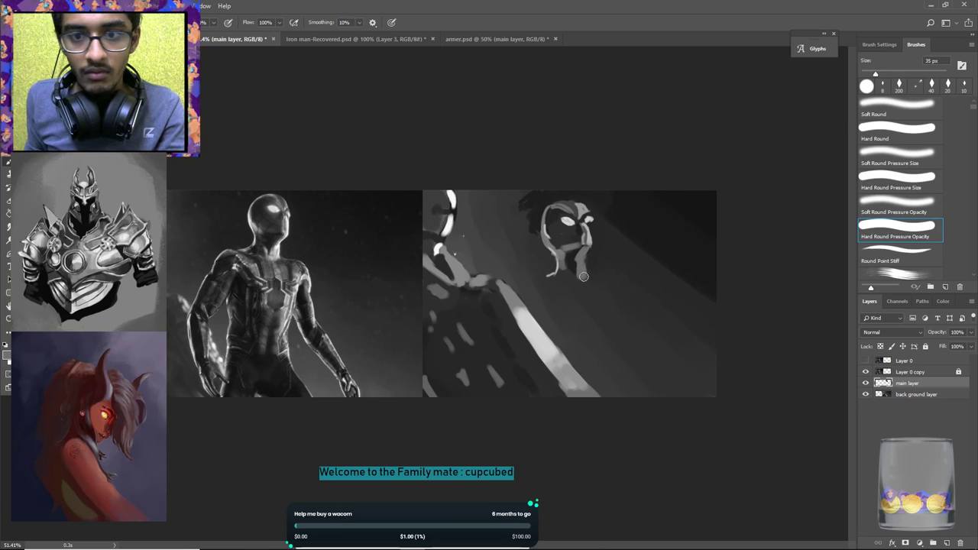
mouse_move(590, 280)
mouse_down()
mouse_move(590, 256)
mouse_move(587, 295)
mouse_move(553, 284)
mouse_move(563, 275)
mouse_move(578, 290)
mouse_up()
alt+click(595, 261)
alt+click(585, 276)
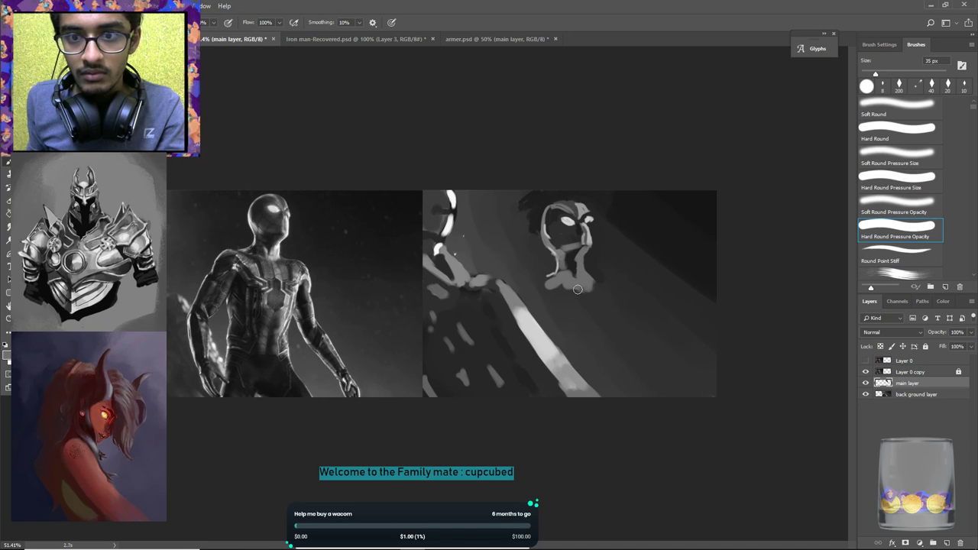
Paint a broader light grey patch on the far cheek below the eye using greys sampled from the face.
key(alt)
alt+click(593, 226)
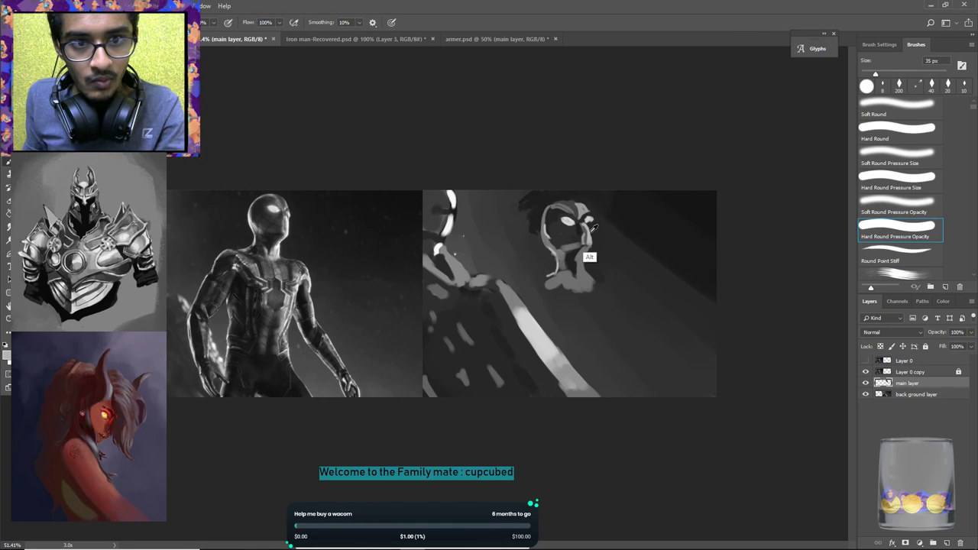
drag(593, 230, 593, 233)
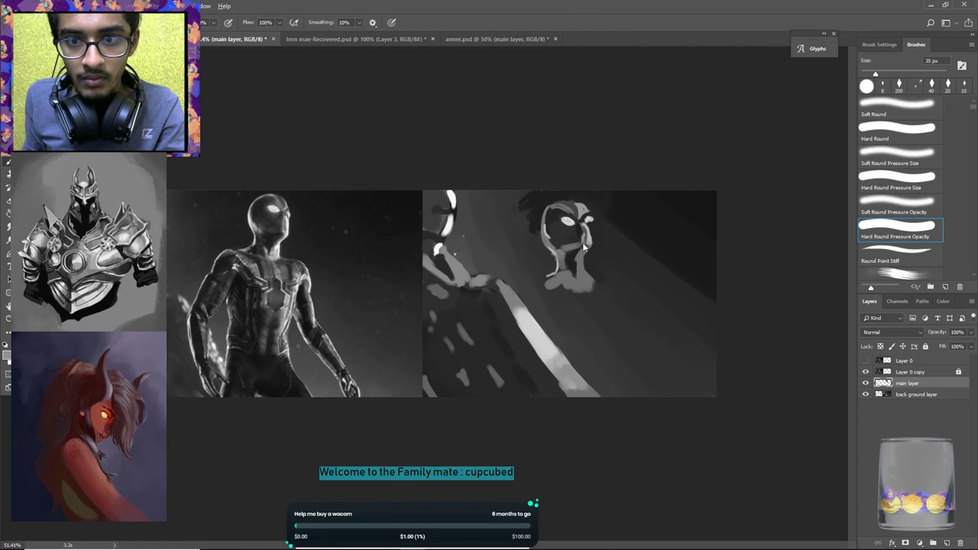
alt+click(591, 239)
mouse_move(591, 236)
mouse_down()
mouse_move(592, 226)
mouse_move(590, 239)
mouse_up()
alt+click(594, 226)
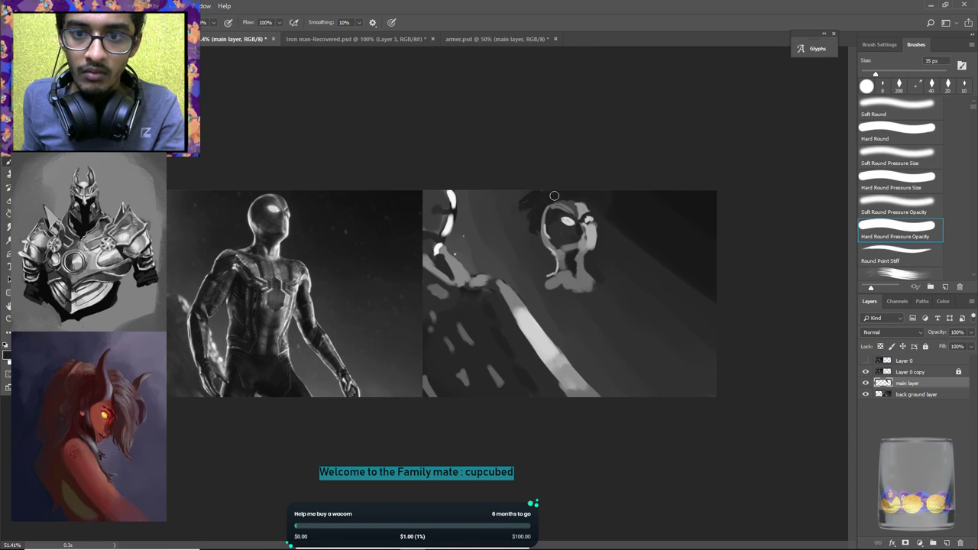
Warp the painted head, pulling its upper corners inward and one lower corner slightly outward and upward.
key(ctrl+t)
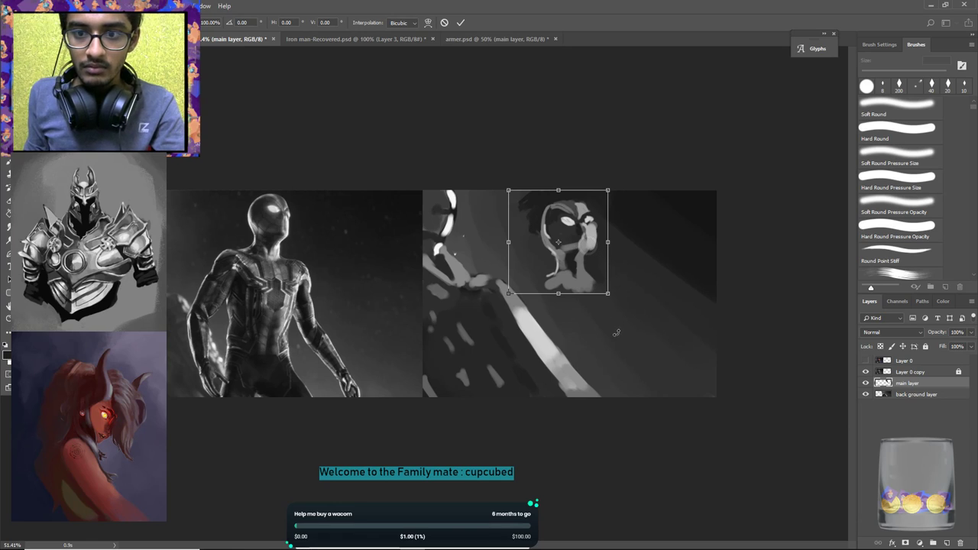
right_click(585, 240)
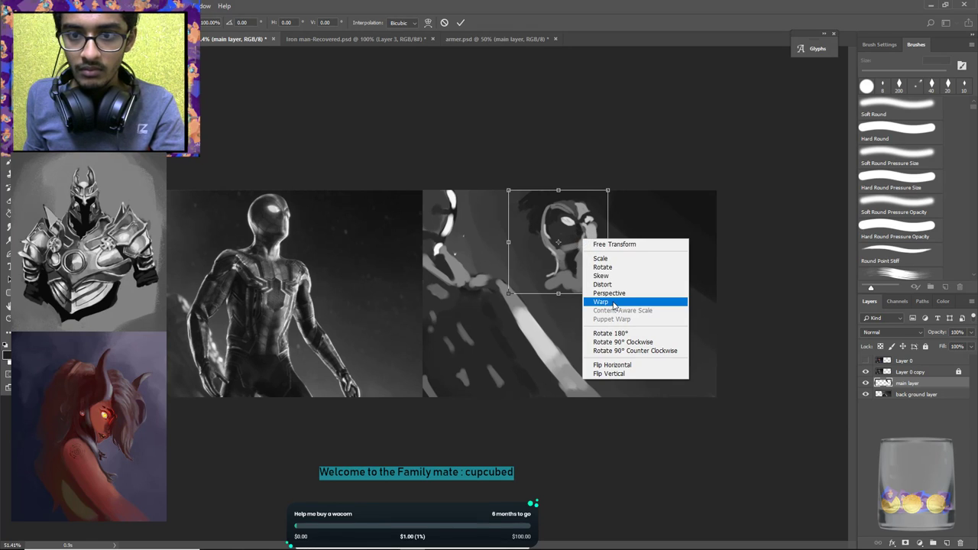
click(615, 302)
drag(522, 241, 526, 243)
drag(610, 297, 614, 284)
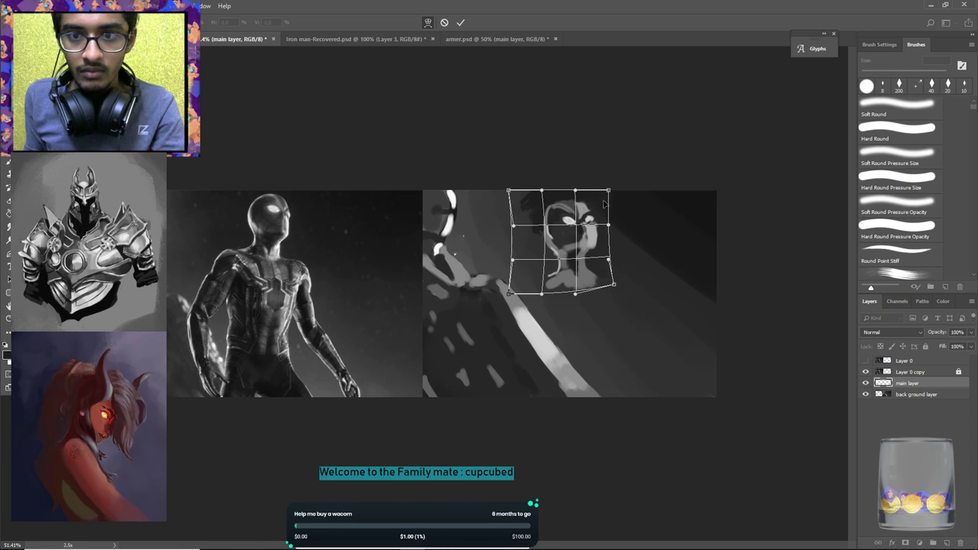
drag(609, 190, 597, 192)
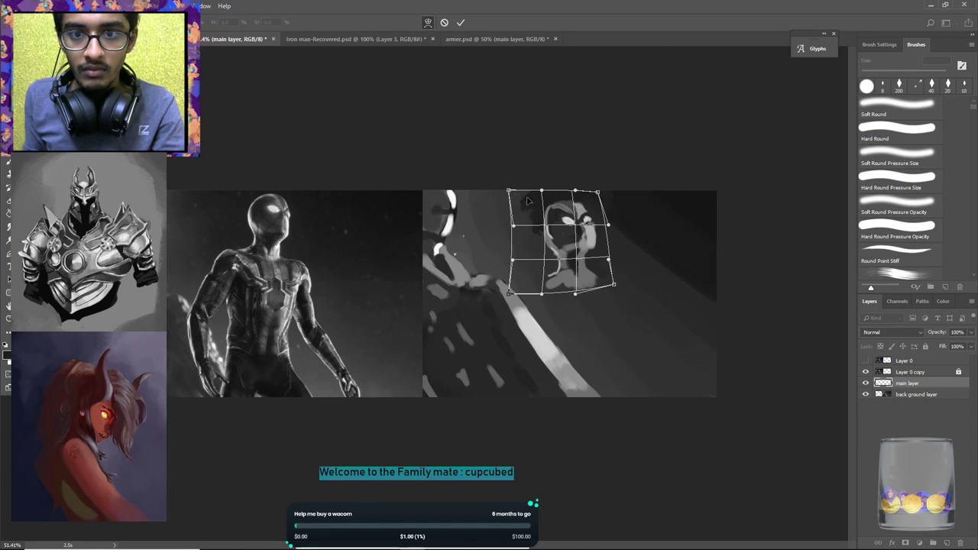
drag(509, 191, 519, 195)
key(Return)
key(b)
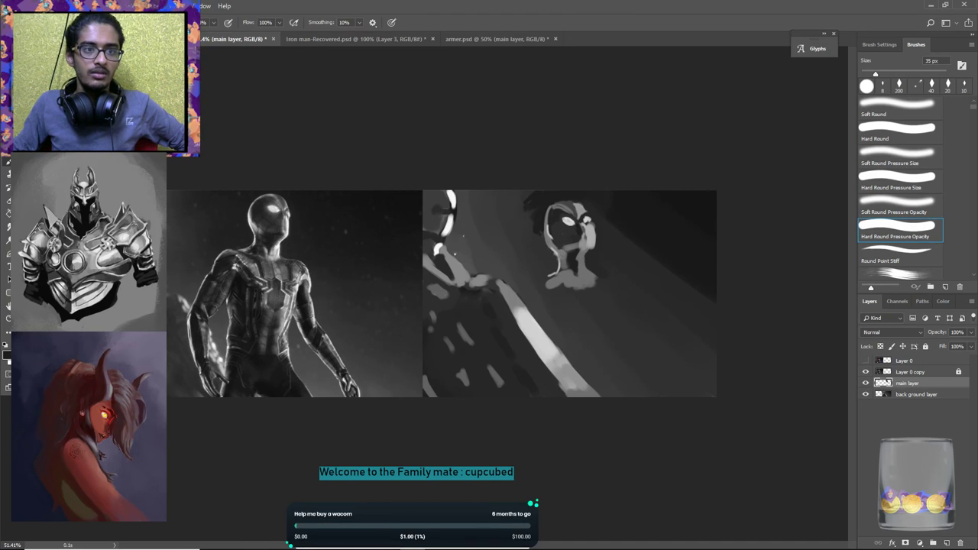
Look through the open Iron Man and armour documents, and close ironspider.psd without saving its changes.
click(115, 39)
click(342, 38)
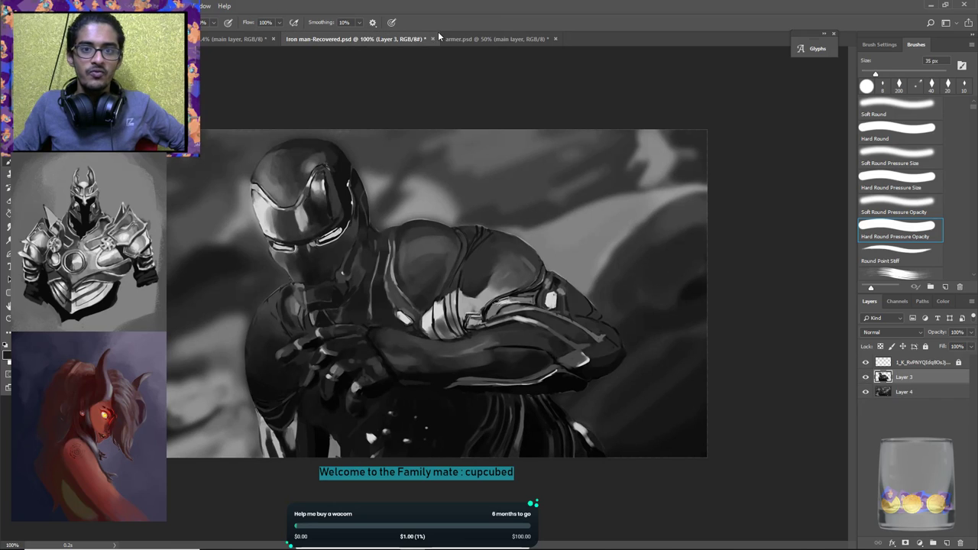
click(501, 40)
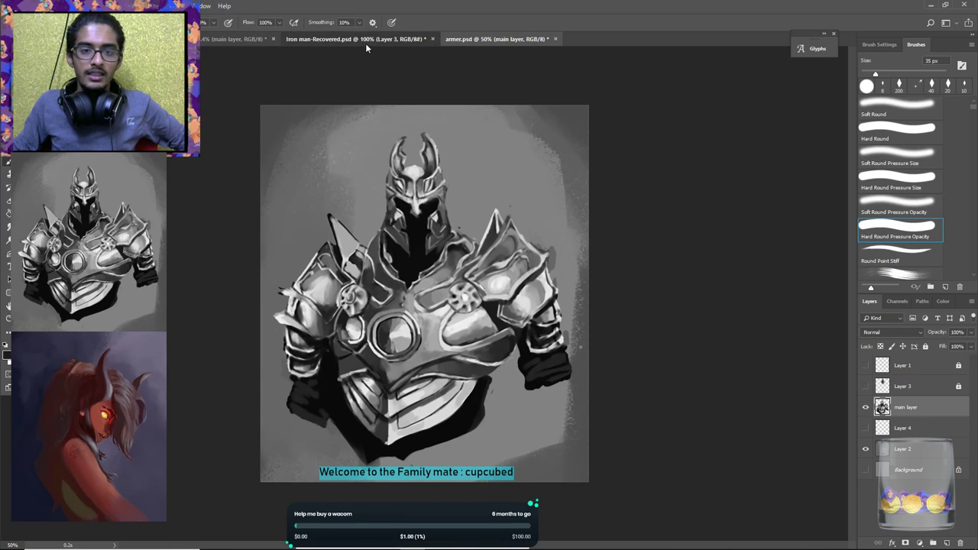
click(365, 41)
click(249, 39)
click(273, 38)
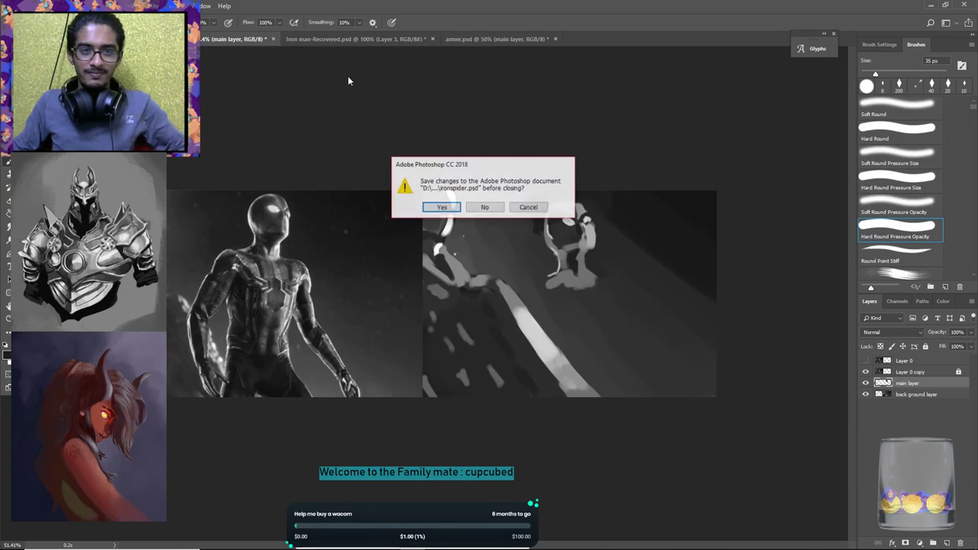
click(485, 207)
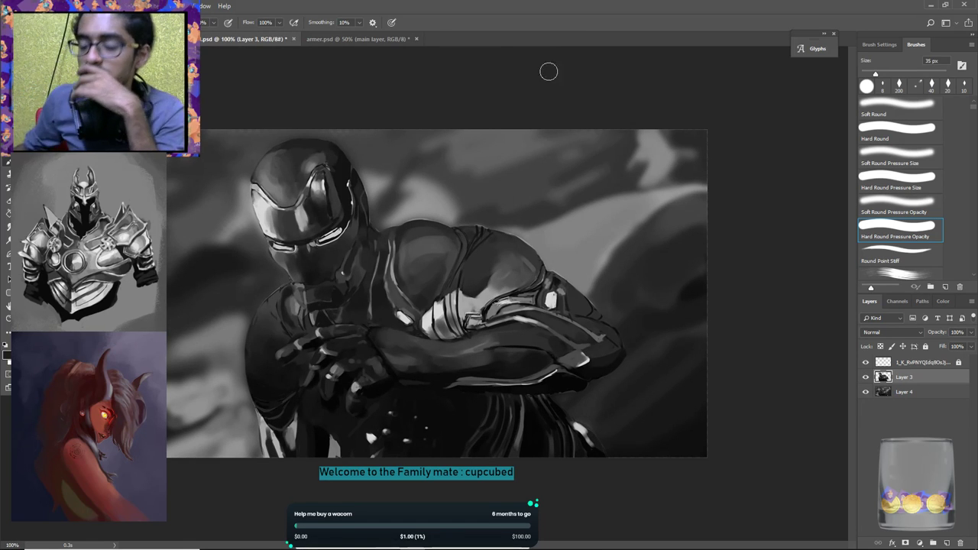
Look at the armour painting again and switch to the document with the long-haired, bearded man as reference.
click(350, 42)
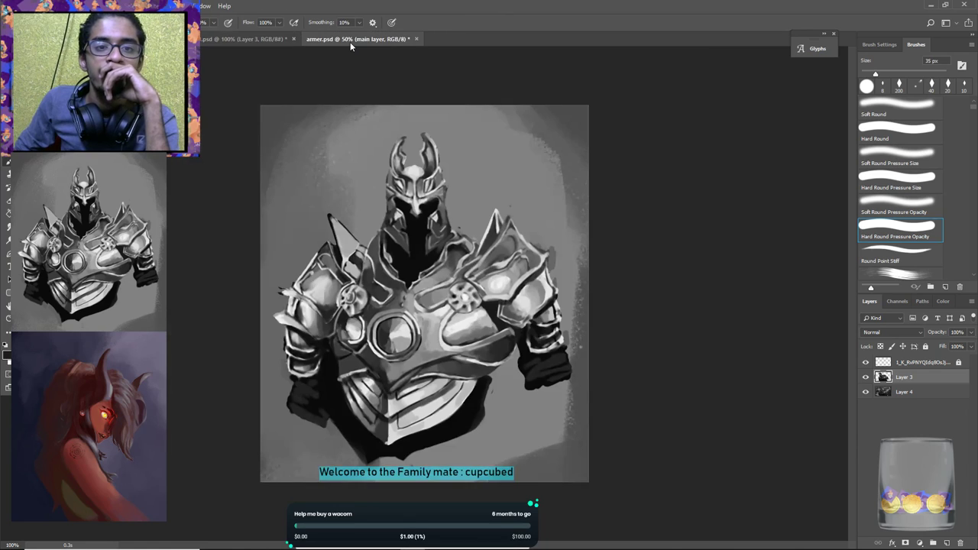
click(263, 41)
click(149, 39)
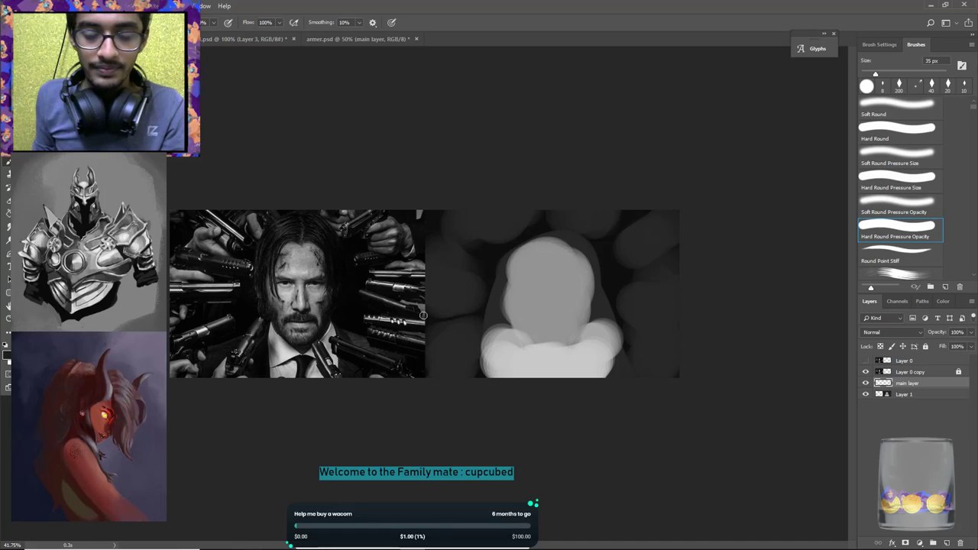
Block in two dark slanted eye shapes across the middle of the face, undoing unwanted strokes.
drag(529, 290, 542, 291)
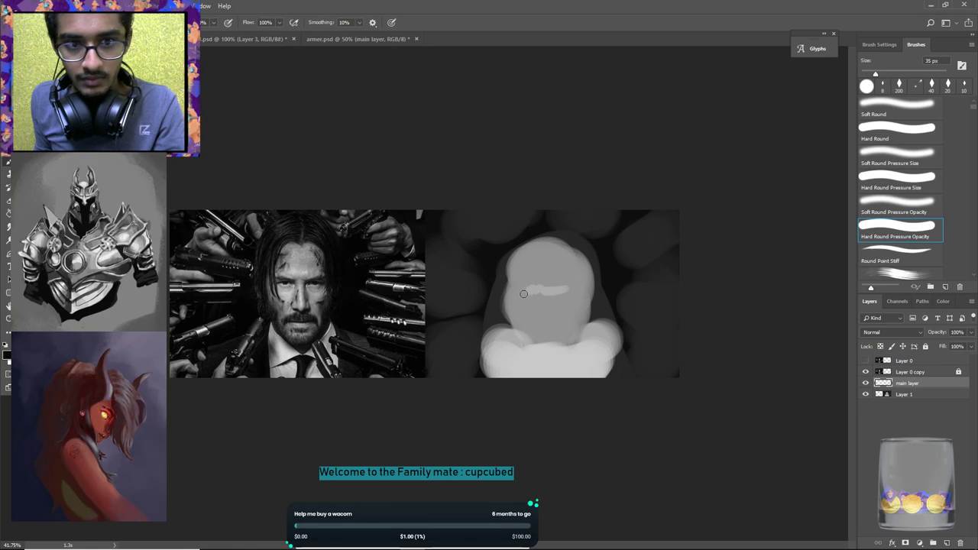
mouse_move(519, 290)
mouse_down()
mouse_move(552, 300)
mouse_move(530, 295)
mouse_move(579, 290)
mouse_move(553, 295)
mouse_up()
key(ctrl+alt+z)
key(ctrl+alt+z)
key(ctrl+alt+z)
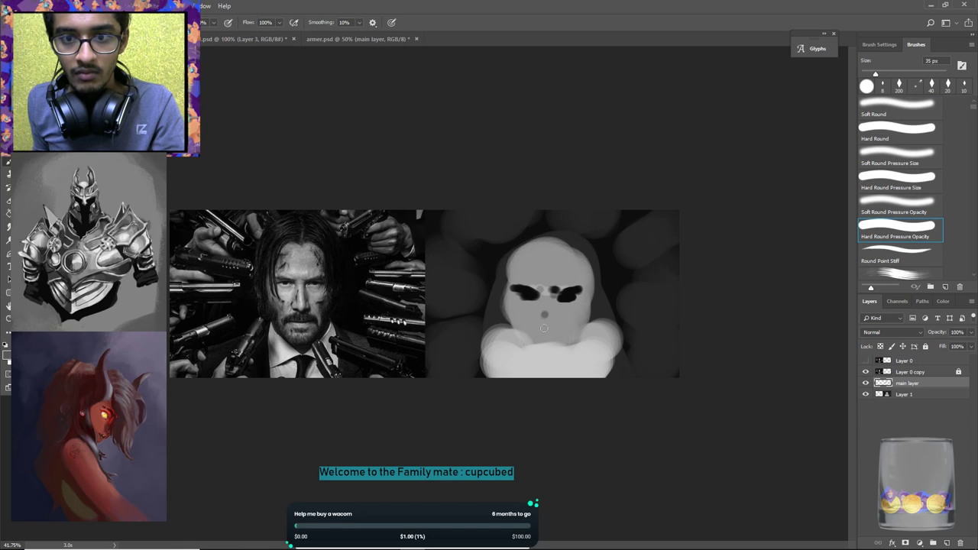
Paint the nose base and mouth in mid grey, and add a dark stroke along the left side of the jaw.
alt+click(540, 313)
drag(537, 312, 538, 323)
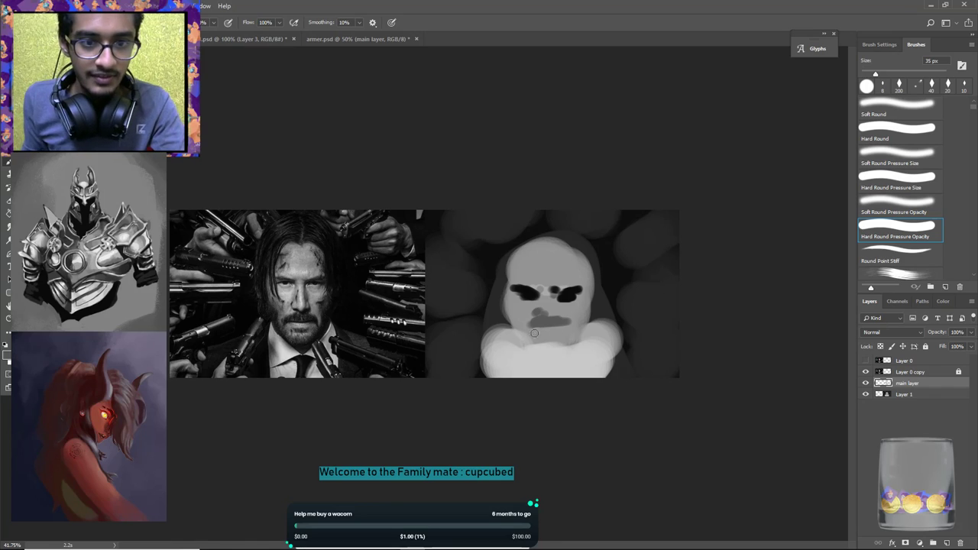
alt+click(497, 306)
drag(494, 312, 512, 341)
Enlarge the brush to 125 px and paint the hair around the forehead and sides in black sampled from the reference.
alt+click(316, 227)
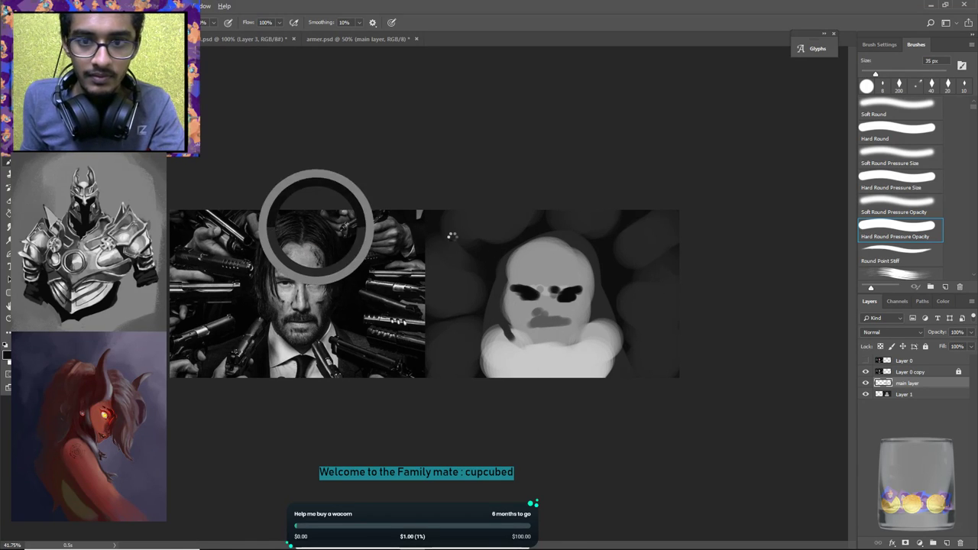
drag(547, 242, 587, 255)
key(bracketright)
key(bracketright)
key(bracketright)
key(bracketright)
key(bracketright)
key(bracketright)
key(bracketright)
key(bracketright)
key(bracketright)
mouse_move(623, 353)
mouse_down()
mouse_move(588, 247)
mouse_move(591, 293)
mouse_move(585, 300)
mouse_move(593, 259)
mouse_move(552, 331)
mouse_move(528, 236)
mouse_move(499, 301)
mouse_move(512, 218)
mouse_up()
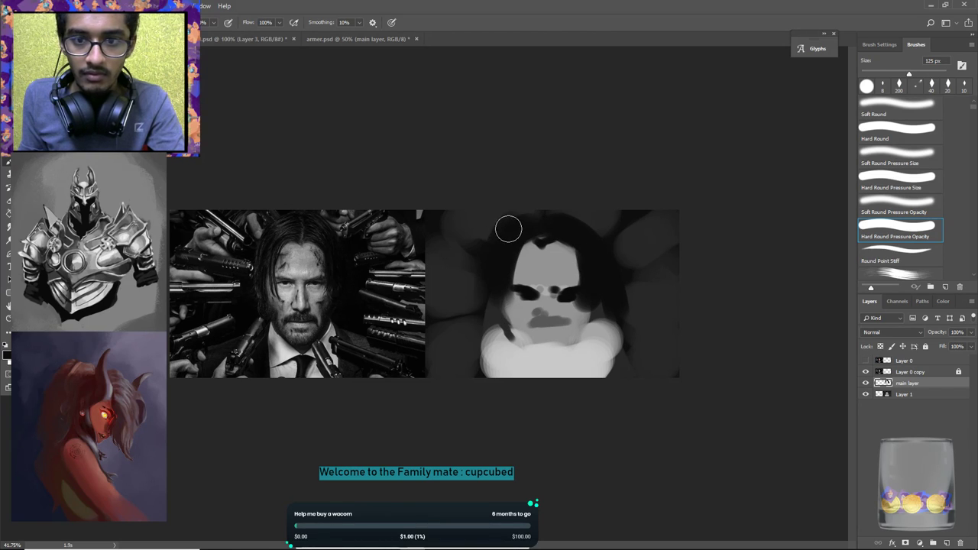
Extend the black hair lock down the left side of the face to the jaw, undoing the stray strokes.
drag(496, 317, 527, 356)
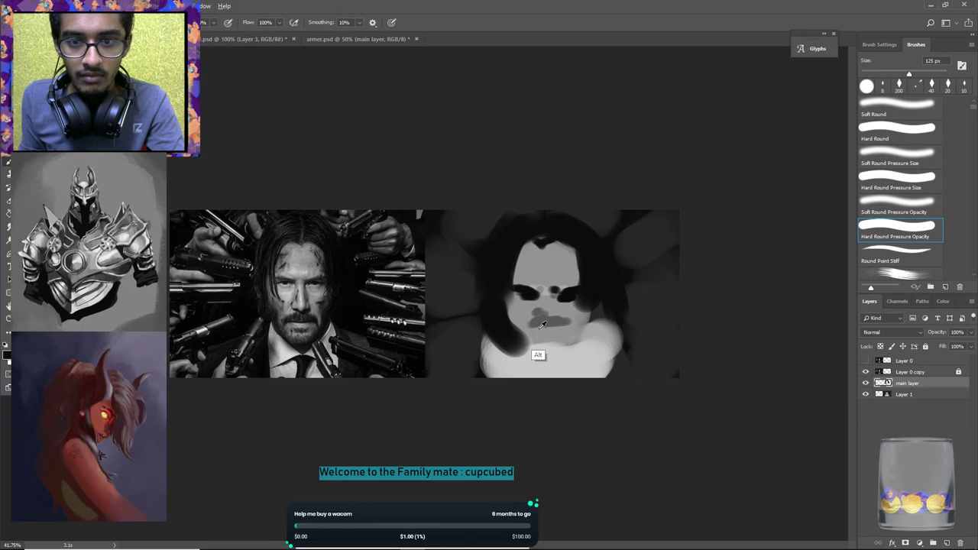
mouse_move(505, 285)
mouse_down()
mouse_move(515, 302)
mouse_move(509, 289)
mouse_up()
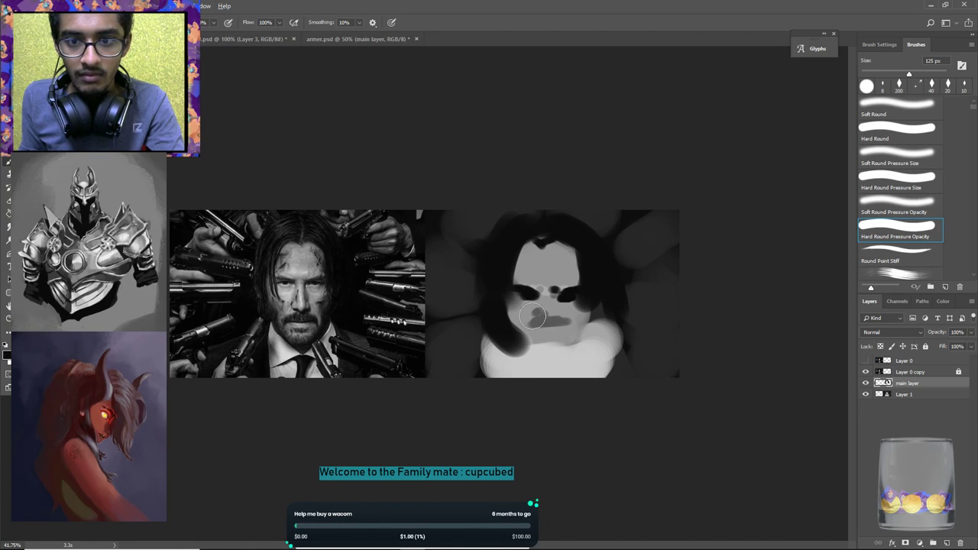
key(ctrl+alt+z)
key(ctrl+alt+z)
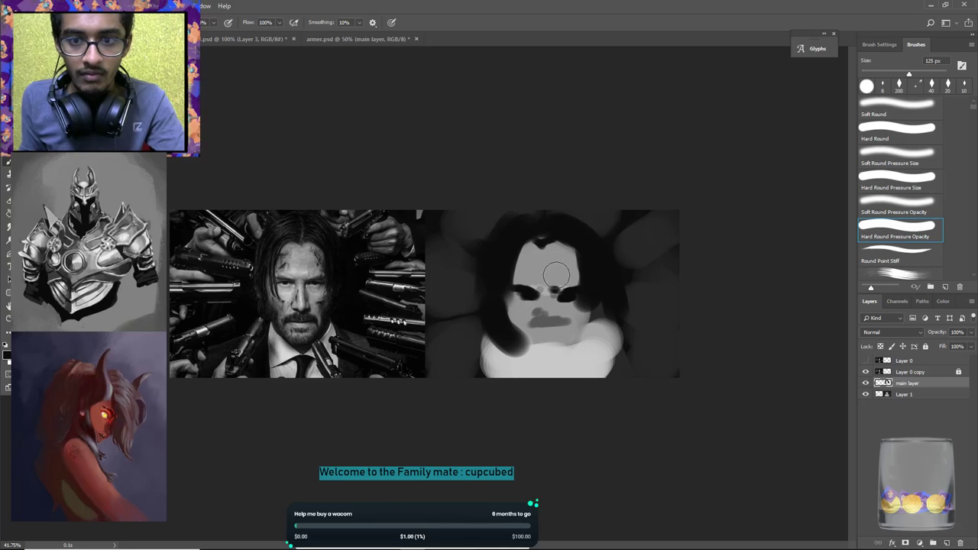
Reduce the brush to 15 px and paint grey detail into the left dark eye, undoing the excess strokes.
key(bracketleft)
key(bracketleft)
key(bracketleft)
key(bracketleft)
key(bracketleft)
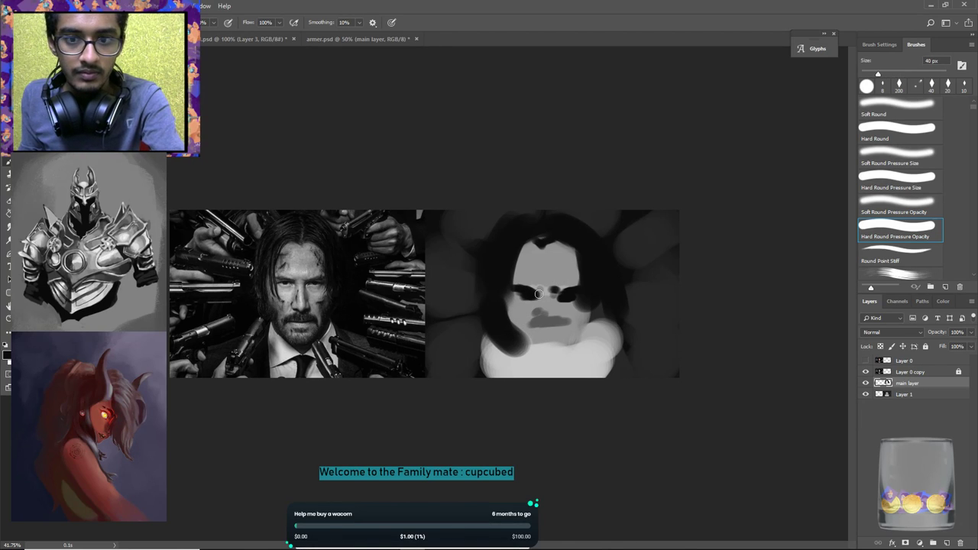
alt+click(547, 332)
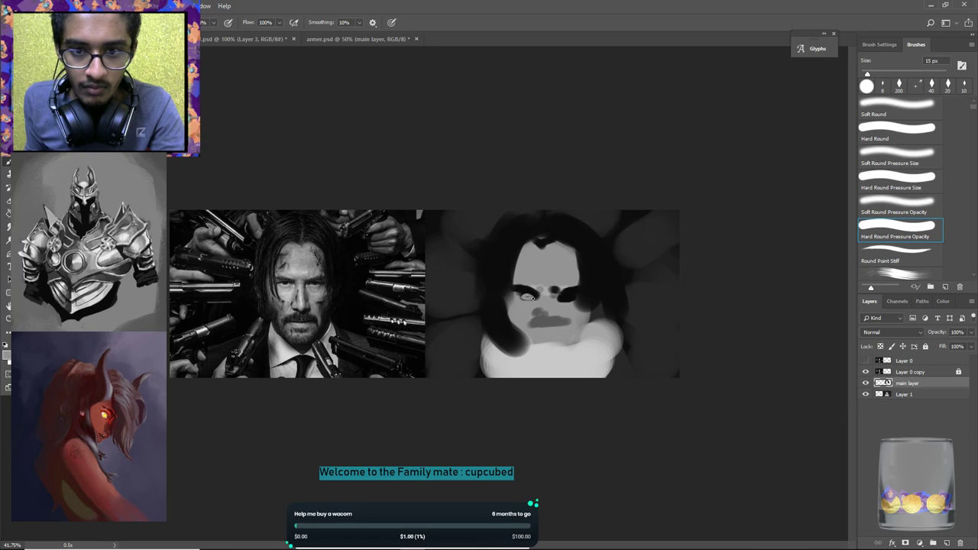
key(ctrl+alt+z)
key(ctrl+alt+z)
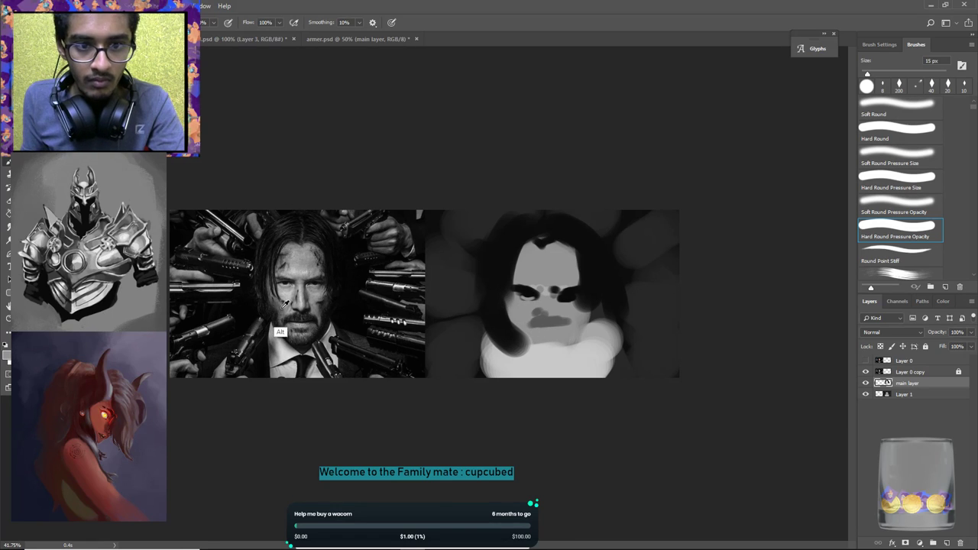
Outline the cheeks, jaw and chin in darker grey, and add a thin dark hair strand over the left cheek.
drag(511, 293, 514, 304)
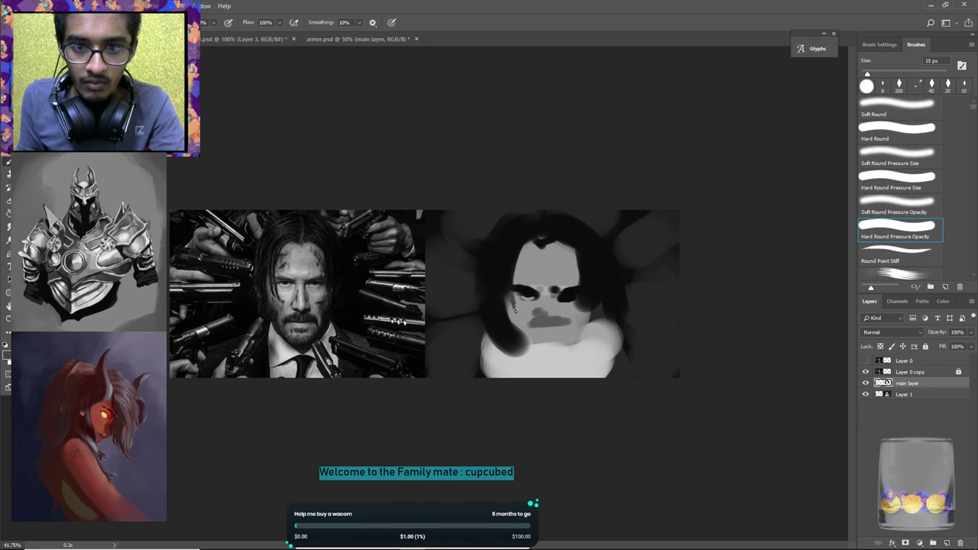
key(ctrl+z)
key(ctrl+alt+z)
key(ctrl+alt+z)
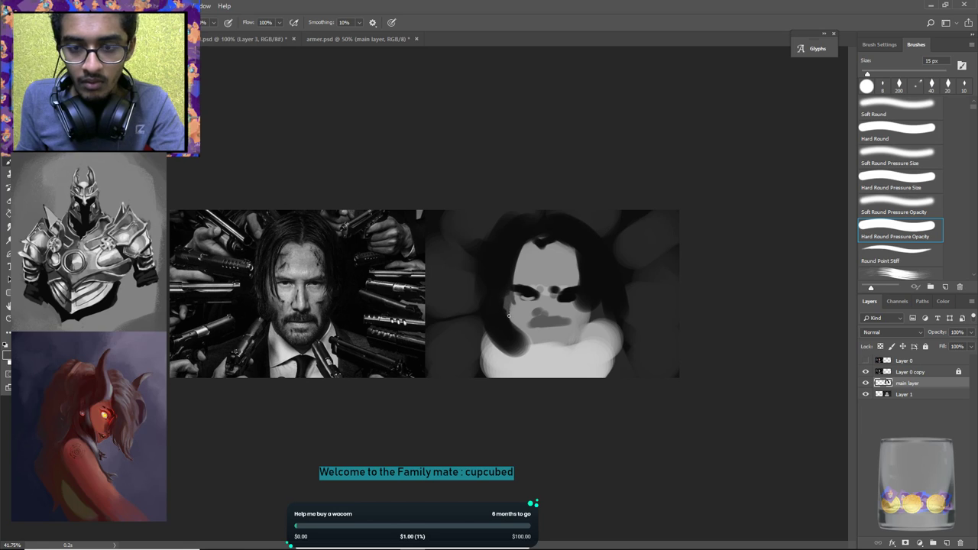
mouse_move(514, 311)
mouse_down()
mouse_move(525, 344)
mouse_move(544, 346)
mouse_move(539, 355)
mouse_move(569, 356)
mouse_up()
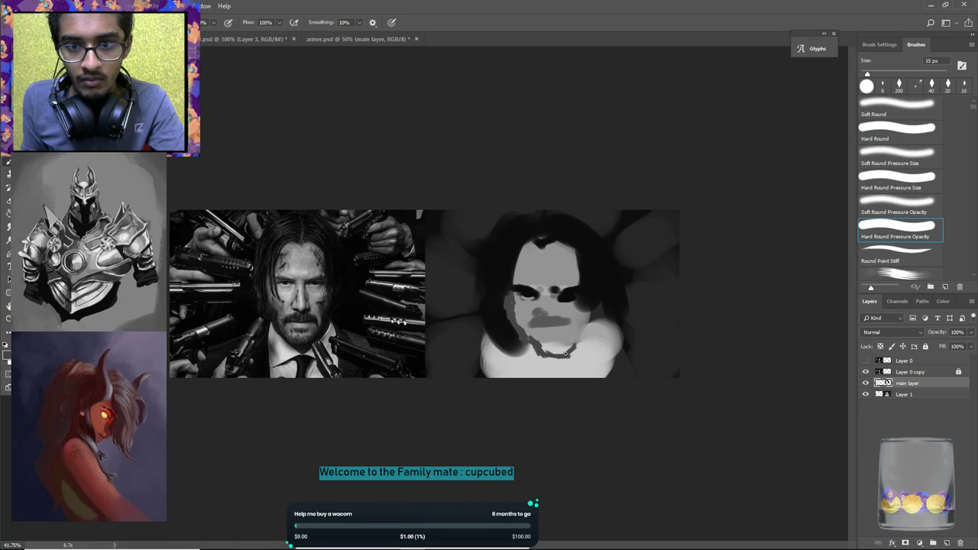
drag(588, 311, 577, 336)
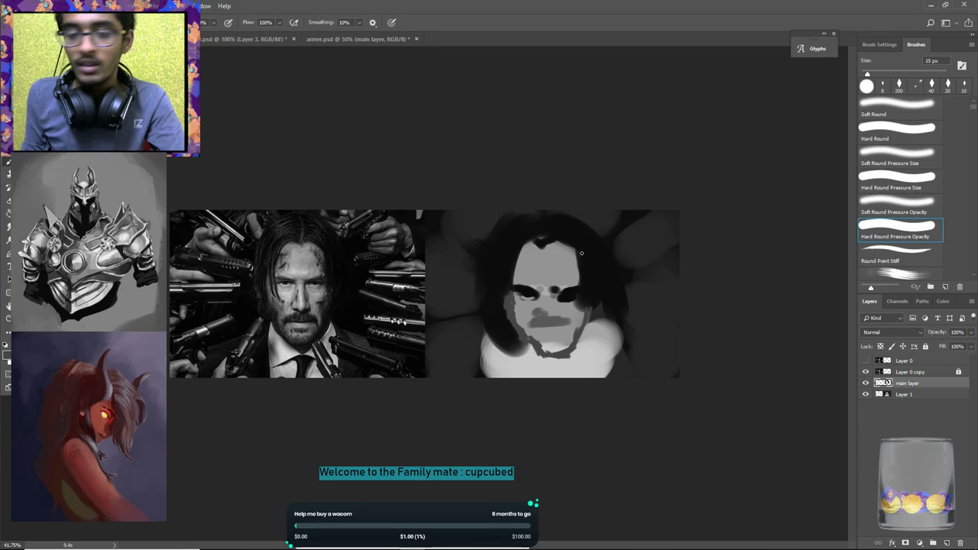
alt+click(503, 298)
drag(510, 292, 516, 314)
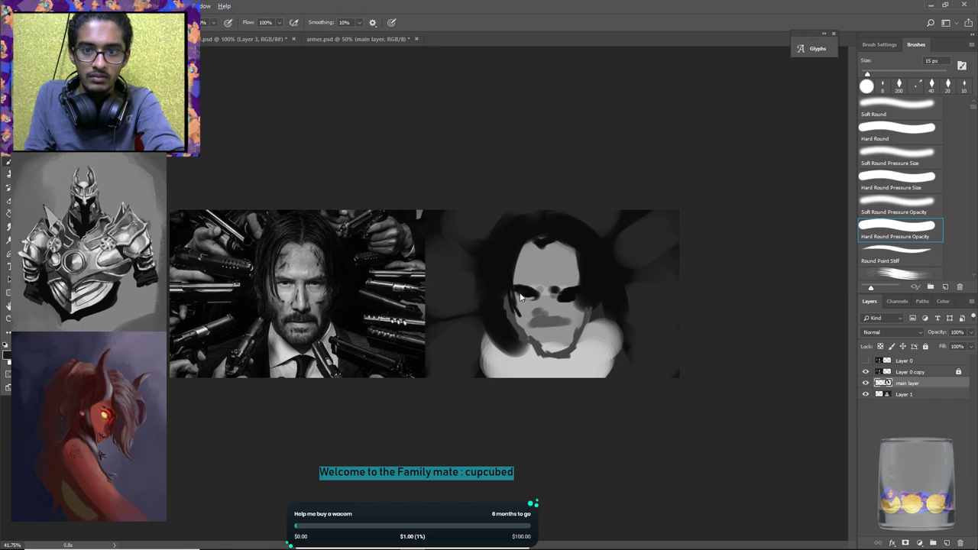
Shape the left eye's lid and eyeball with small strokes in dark and light greys sampled around it.
alt+click(517, 296)
mouse_move(523, 297)
mouse_down()
mouse_move(537, 298)
mouse_move(523, 295)
mouse_up()
alt+click(524, 295)
alt+click(527, 294)
key(alt)
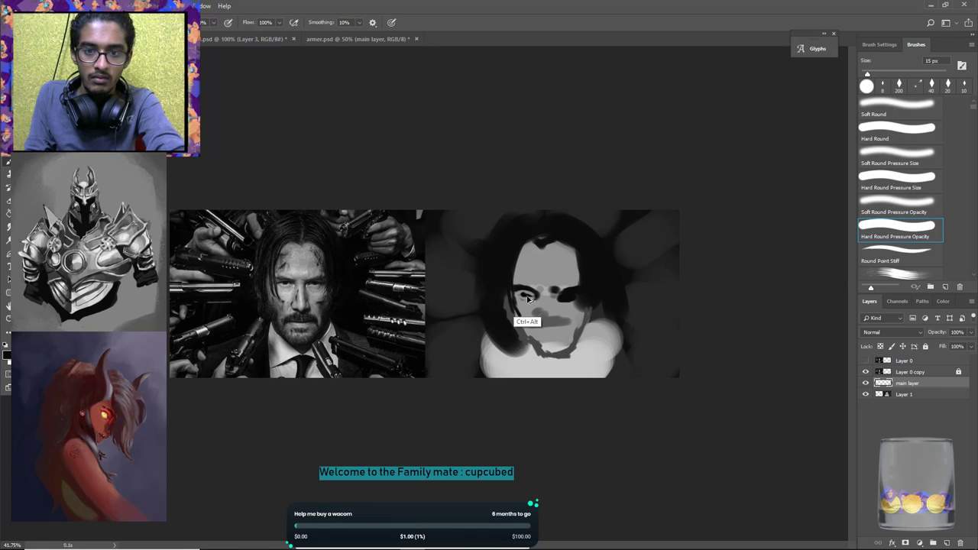
alt+click(522, 294)
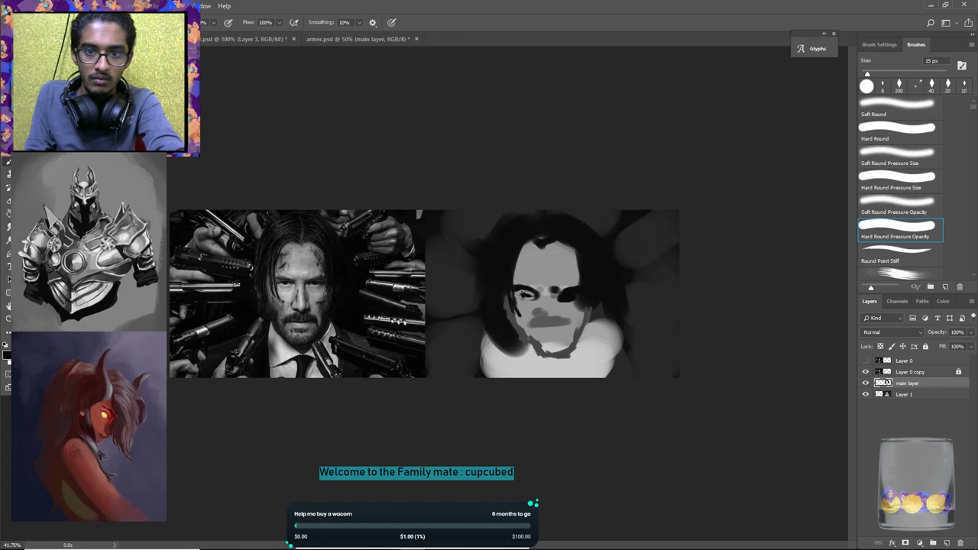
drag(529, 291, 523, 293)
alt+click(561, 327)
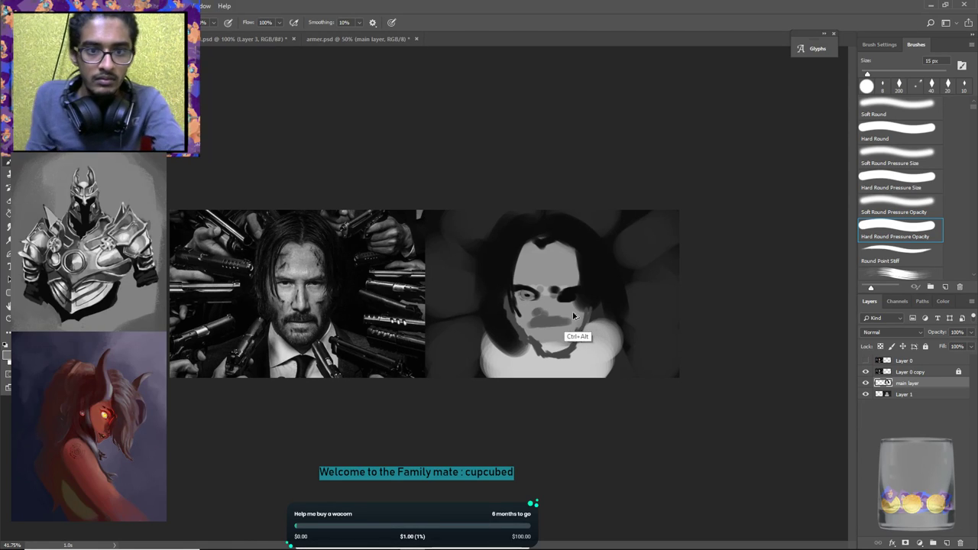
Reduce the brush to 7 px and refine the left eye's upper lid and dark iris with sampled tones.
alt+click(526, 290)
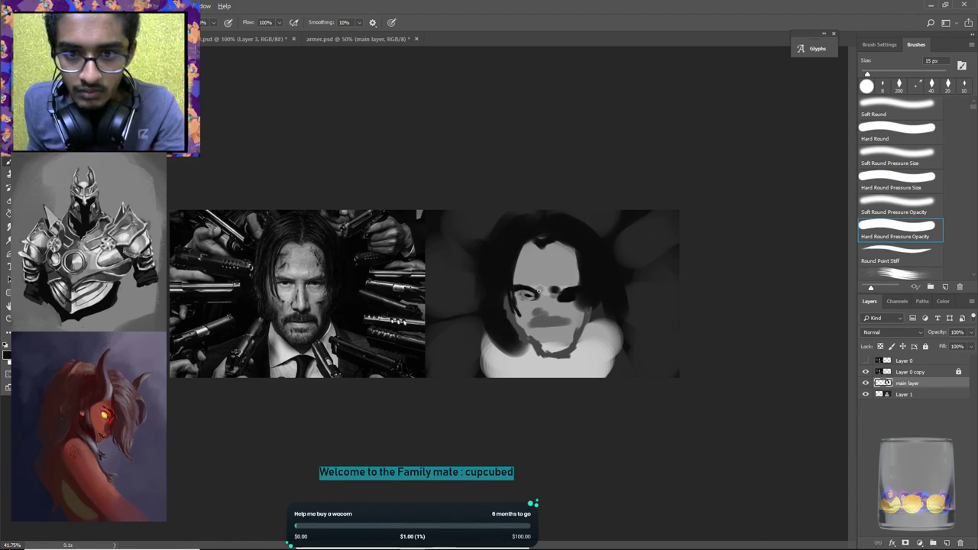
key(bracketleft)
key(bracketleft)
key(bracketleft)
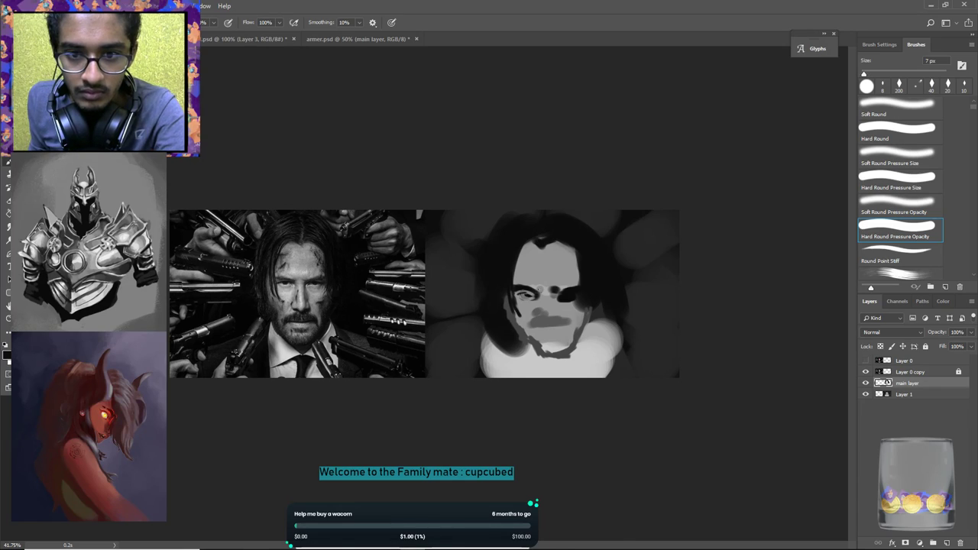
alt+click(531, 291)
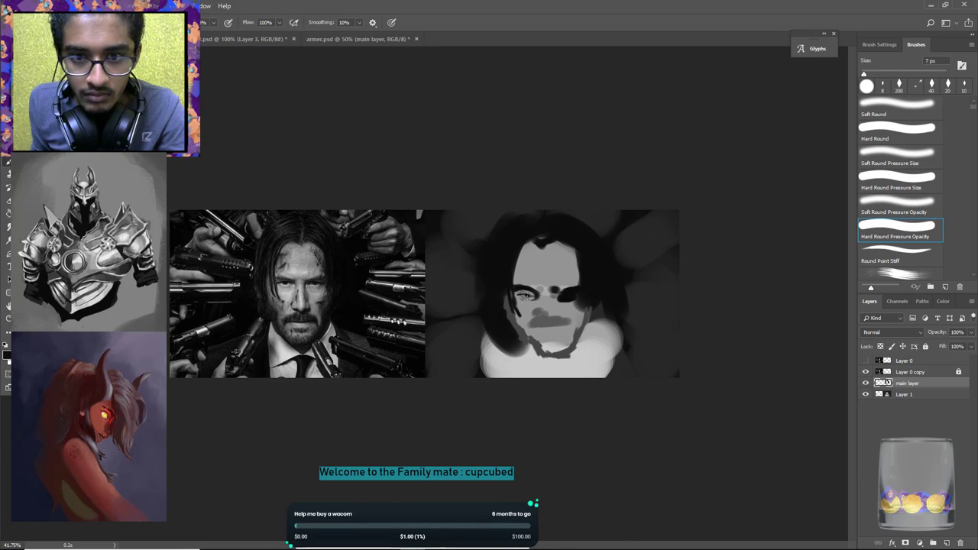
alt+click(527, 295)
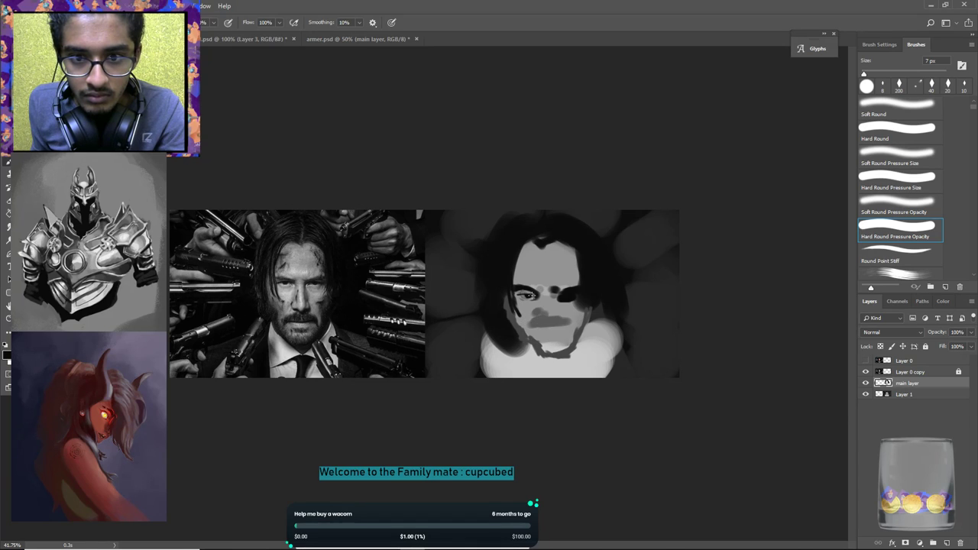
alt+click(529, 292)
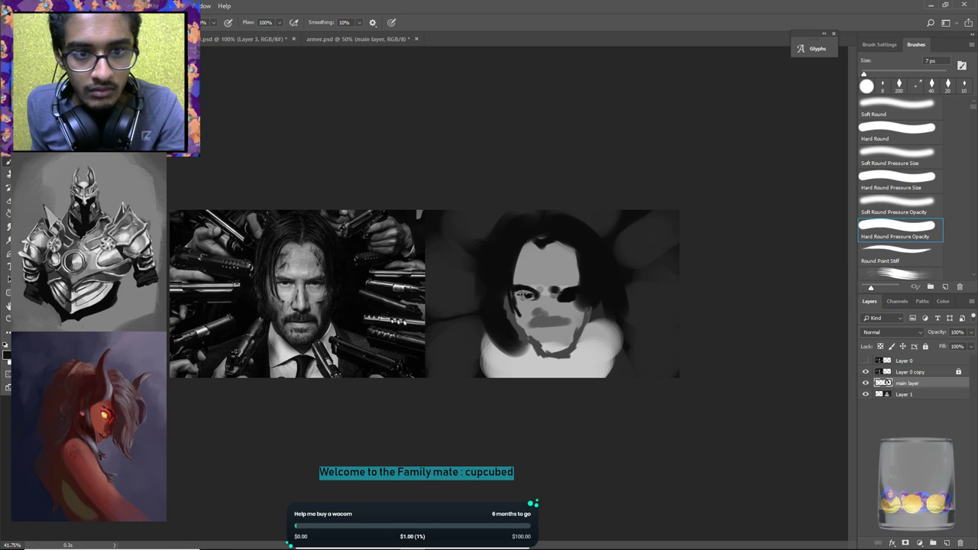
Touch up the left eye's iris and lower lid with tones sampled around the eye.
alt+click(522, 295)
alt+click(523, 298)
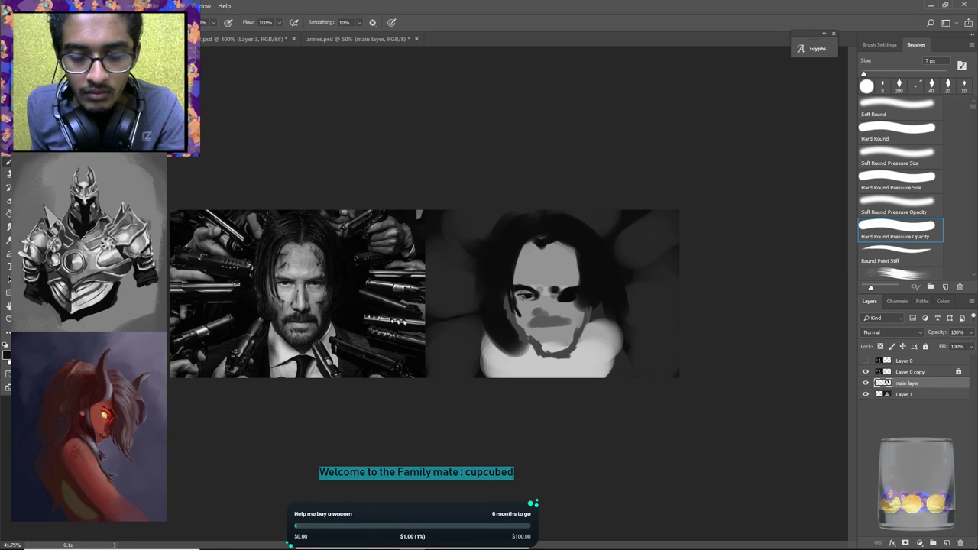
alt+click(524, 295)
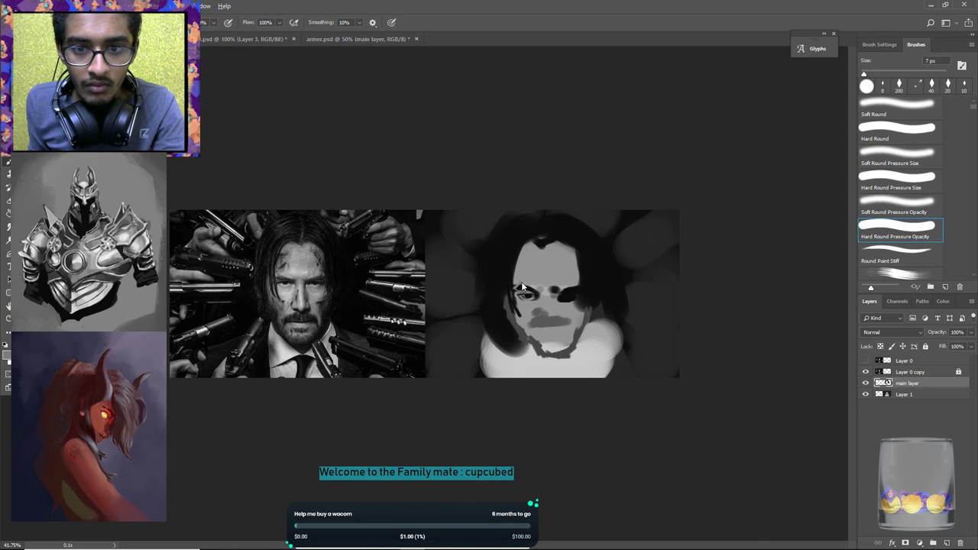
Enlarge the brush to 20 px and shape the left eyebrow and outer eye socket with sampled dark and mid greys.
key(bracketright)
key(bracketright)
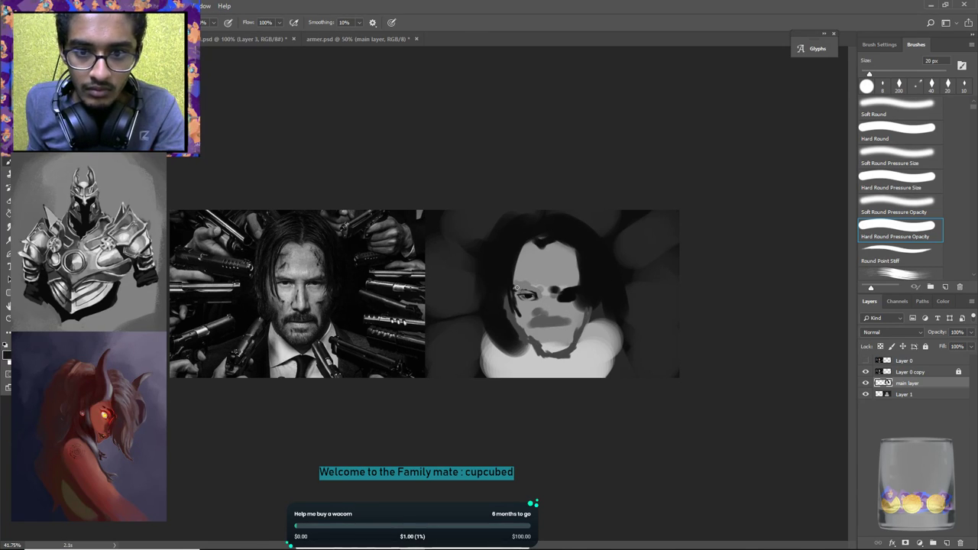
alt+click(519, 286)
drag(516, 287, 533, 289)
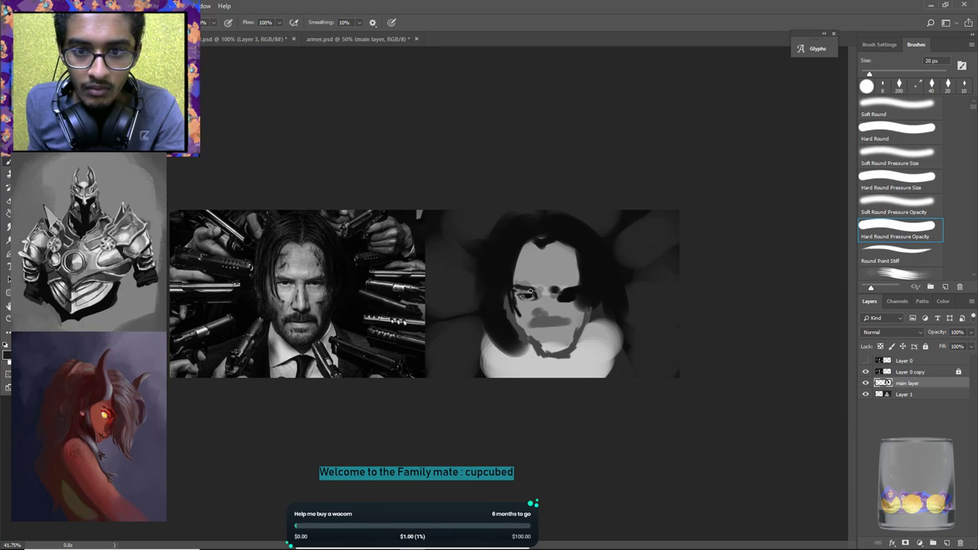
alt+click(518, 289)
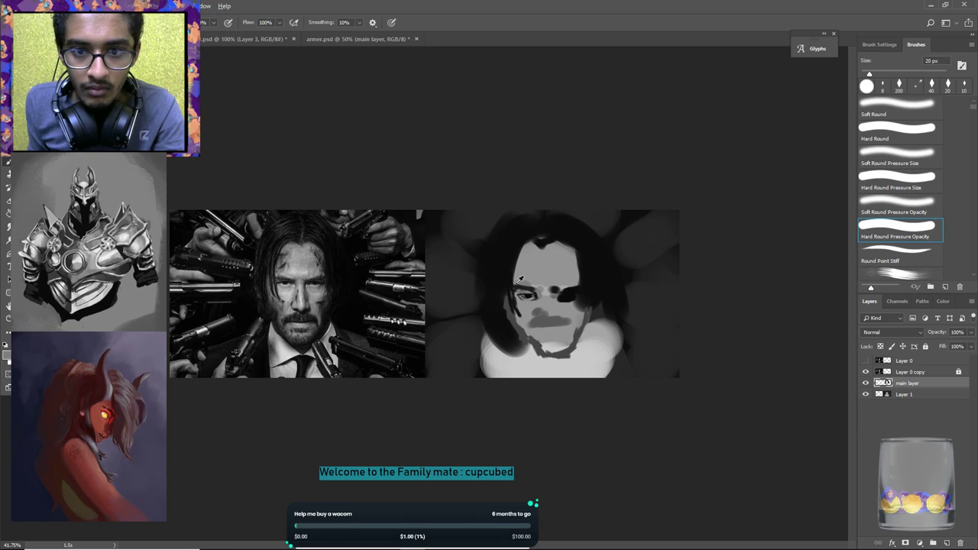
alt+click(525, 284)
mouse_move(517, 293)
mouse_down()
mouse_move(527, 291)
mouse_move(515, 290)
mouse_up()
alt+click(524, 281)
alt+click(528, 285)
alt+click(564, 292)
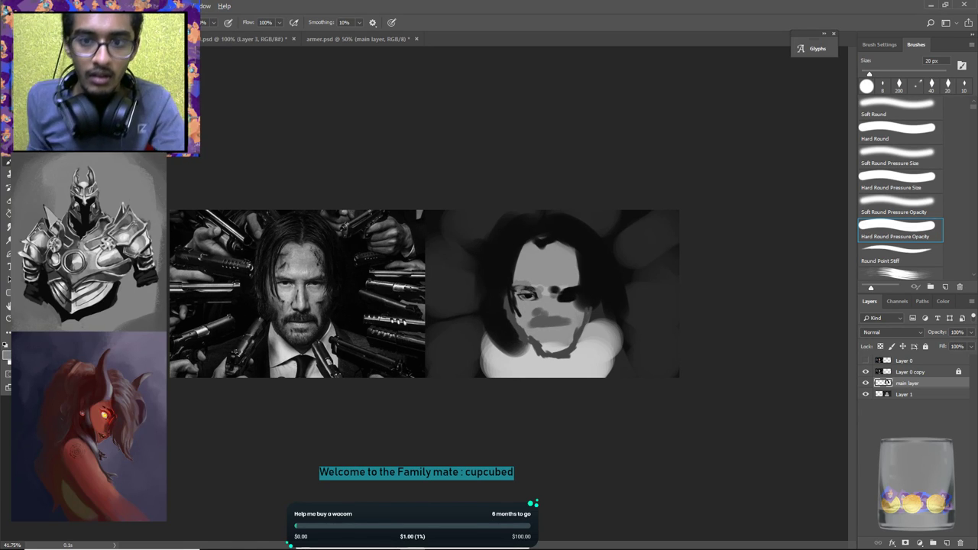
Paint grey shading from the left eye's inner corner down the side of the nose and around its tip.
alt+click(540, 288)
alt+click(539, 290)
alt+click(537, 289)
drag(538, 288, 536, 306)
alt+click(536, 300)
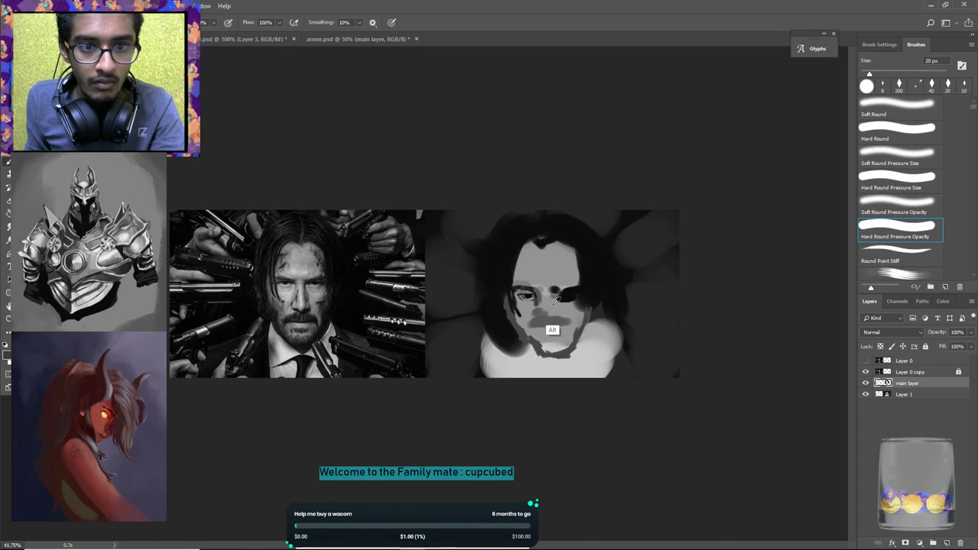
alt+click(538, 306)
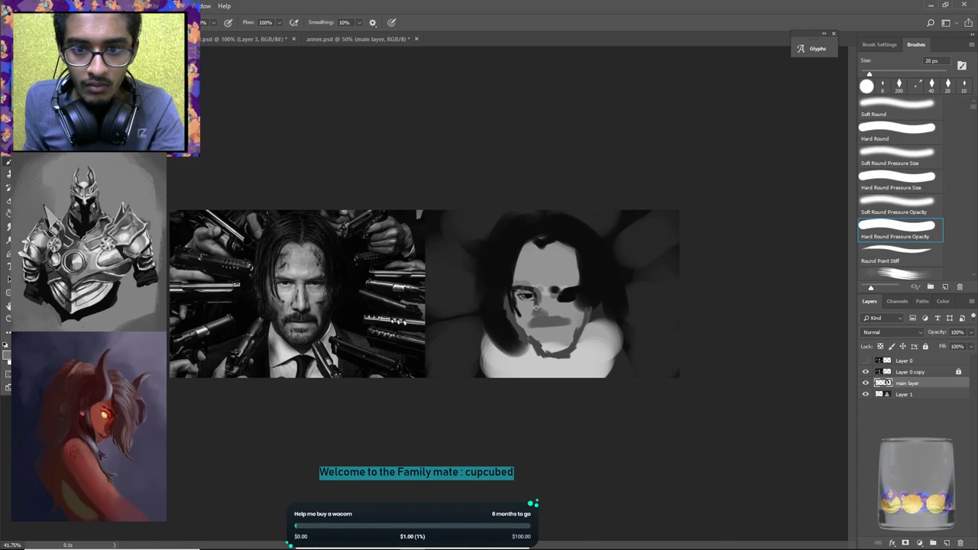
drag(543, 308, 548, 303)
click(545, 293)
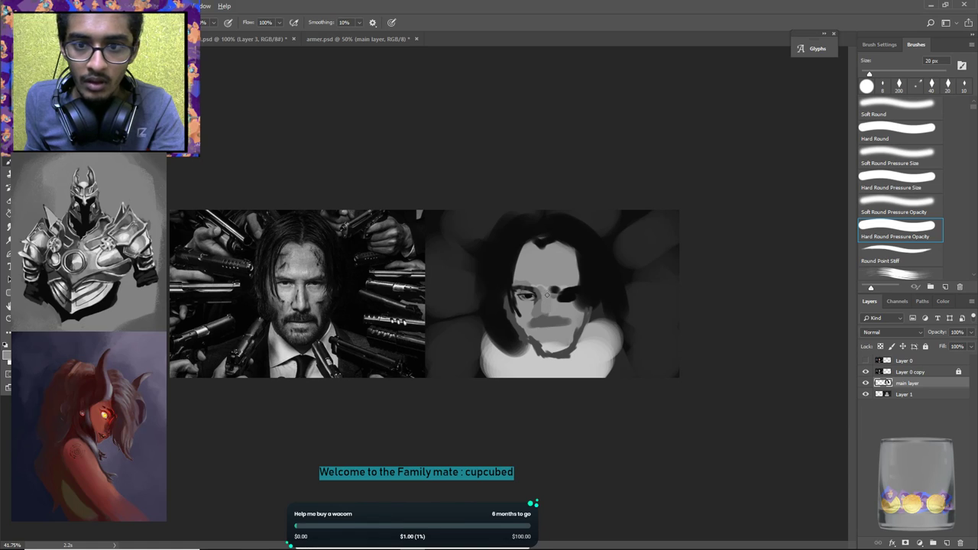
Brighten the nose bridge down to the tip with a light grey sampled from the brow area.
alt+click(533, 286)
drag(545, 295, 546, 312)
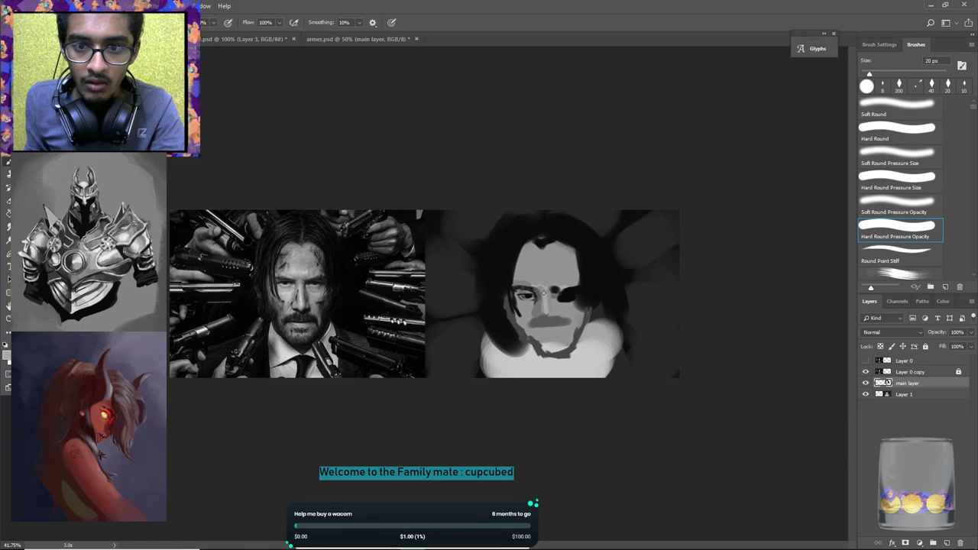
alt+click(545, 308)
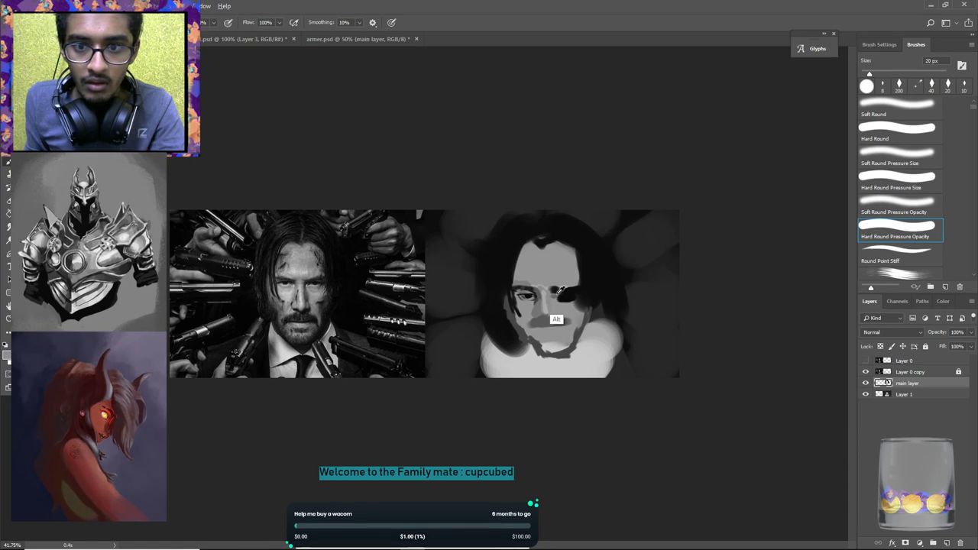
Darken the right side of the nose from the inner eye corner to the nostril with sampled greys.
alt+click(550, 300)
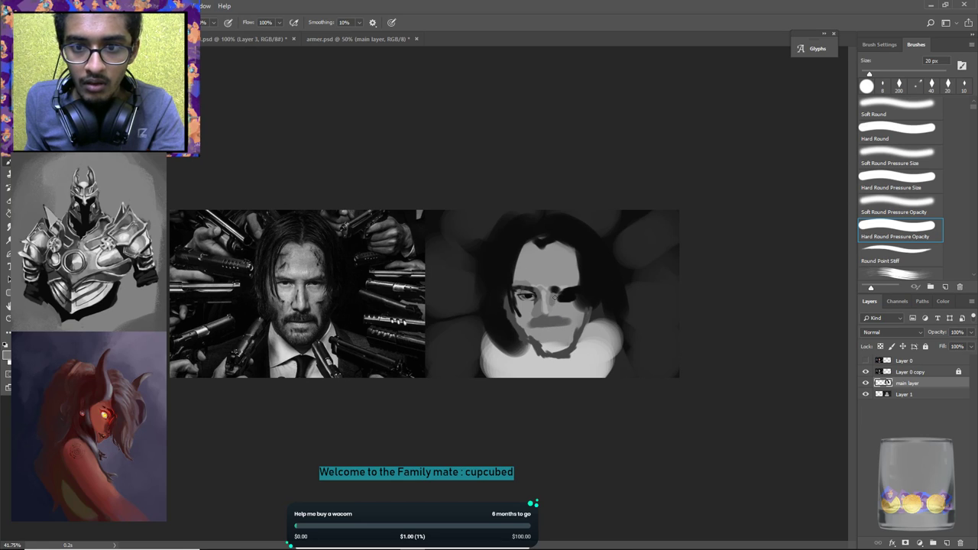
alt+click(556, 309)
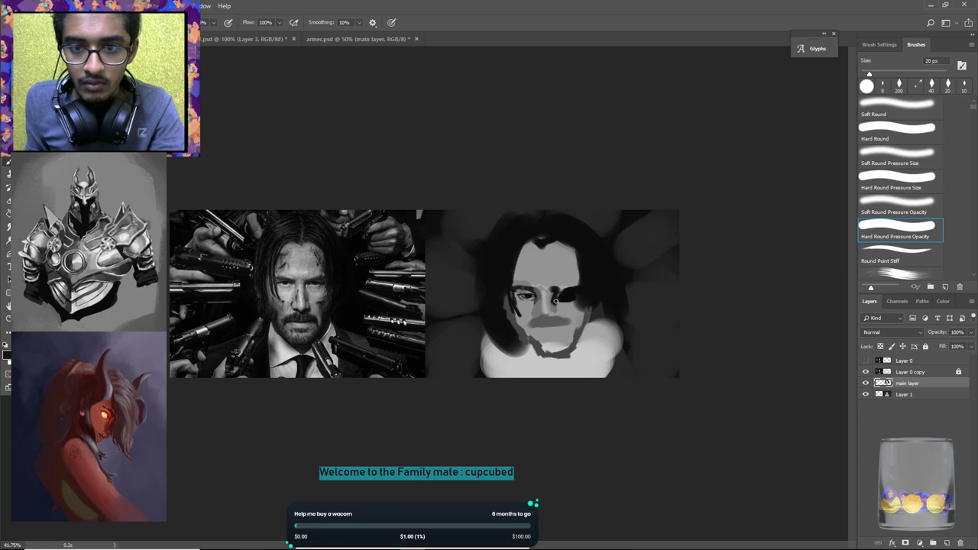
alt+click(557, 305)
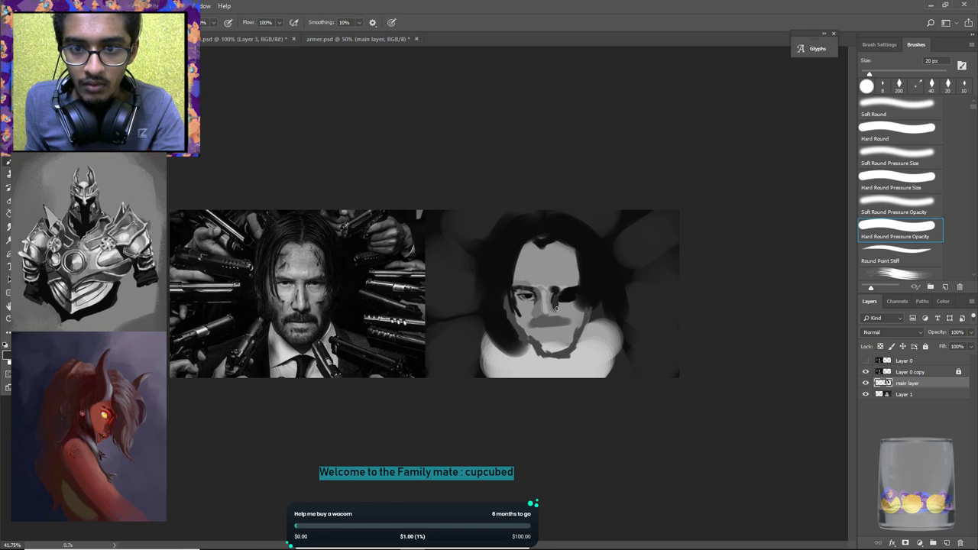
alt+click(551, 308)
alt+click(559, 311)
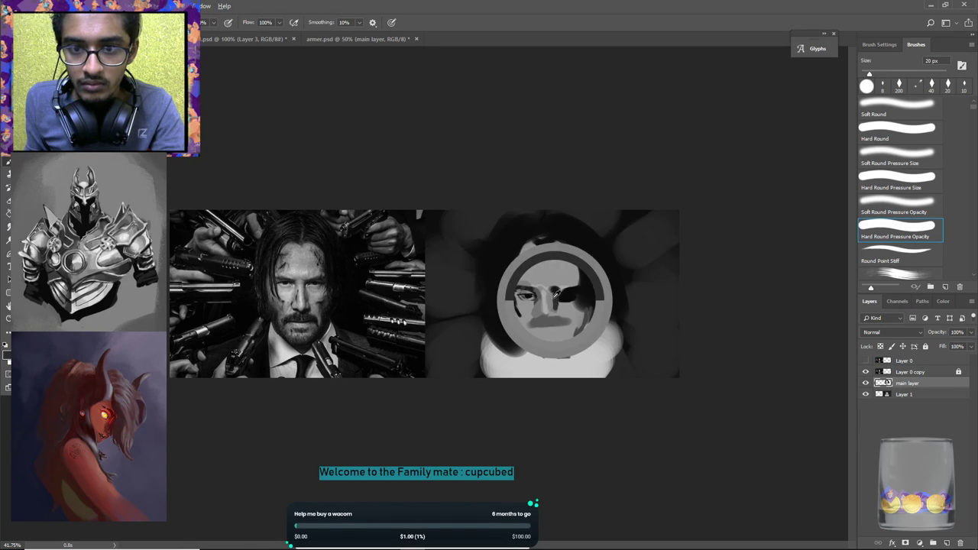
drag(555, 297, 561, 313)
Blend the left nostril and the cheek below the left eye using sampled mid greys.
alt+click(534, 307)
drag(532, 312, 536, 307)
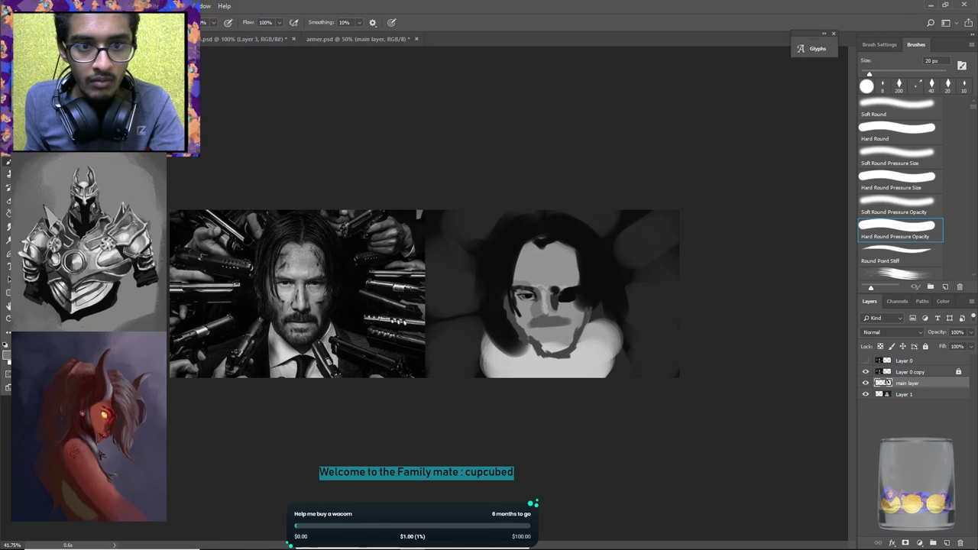
alt+click(535, 302)
alt+click(529, 303)
click(533, 304)
alt+click(538, 304)
alt+click(533, 302)
alt+click(533, 301)
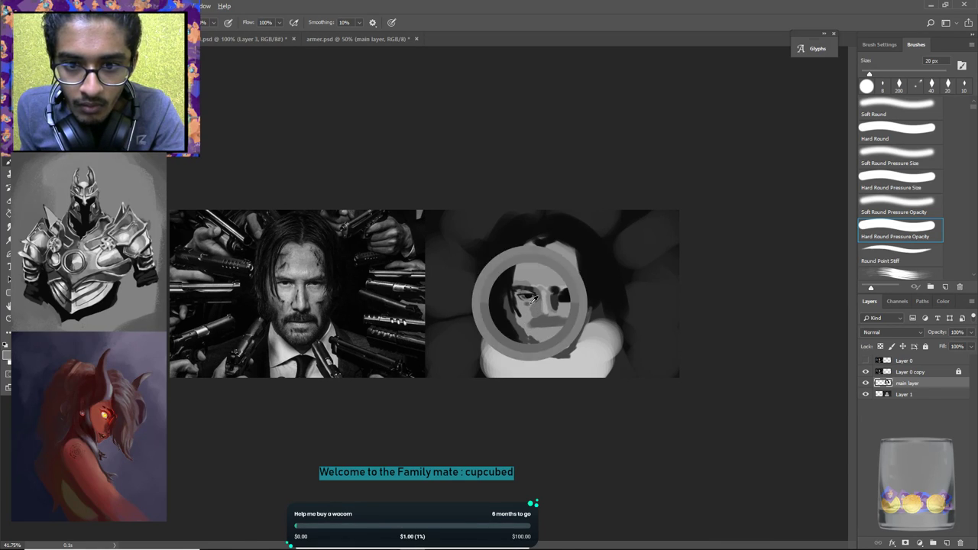
click(527, 302)
drag(530, 304, 527, 309)
click(526, 313)
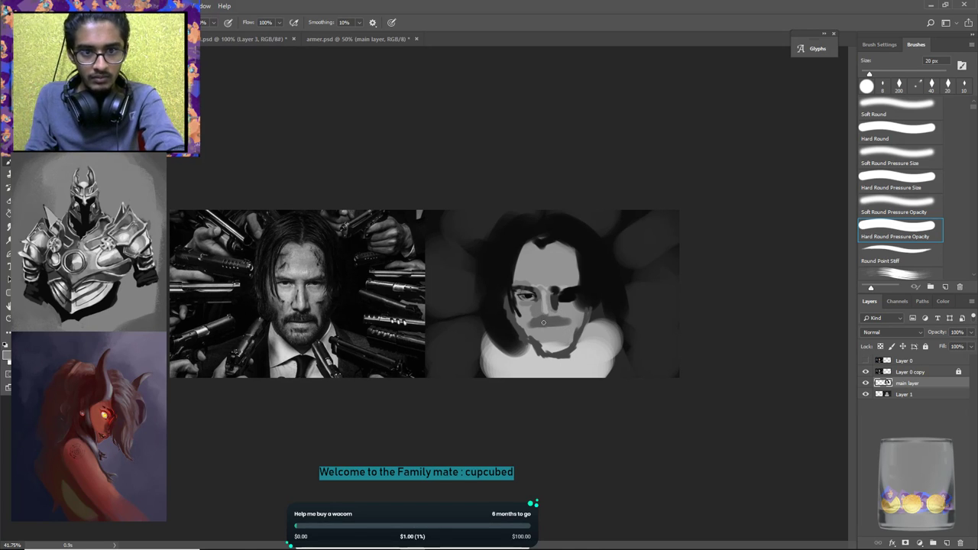
Paint over the dark grey mouth patch with skin greys sampled beside it.
alt+click(535, 315)
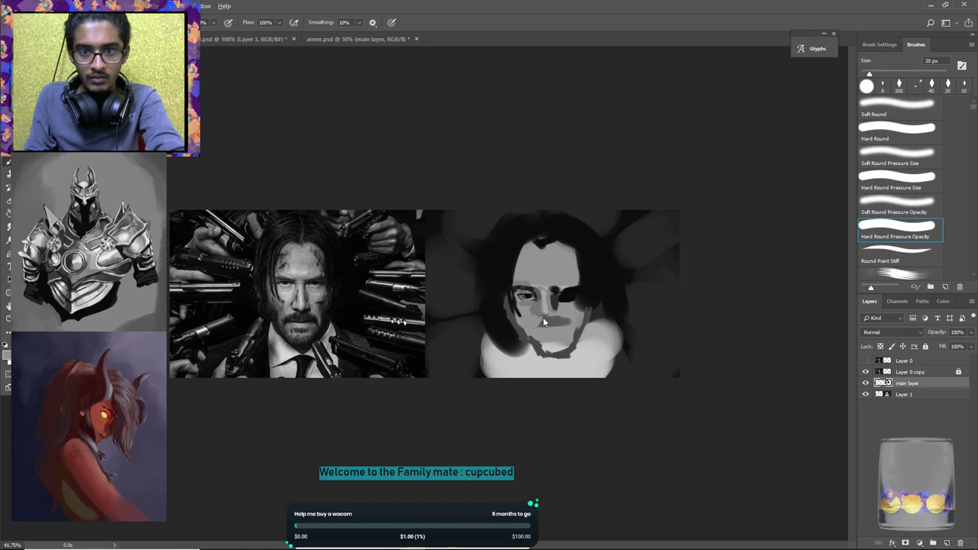
alt+click(529, 321)
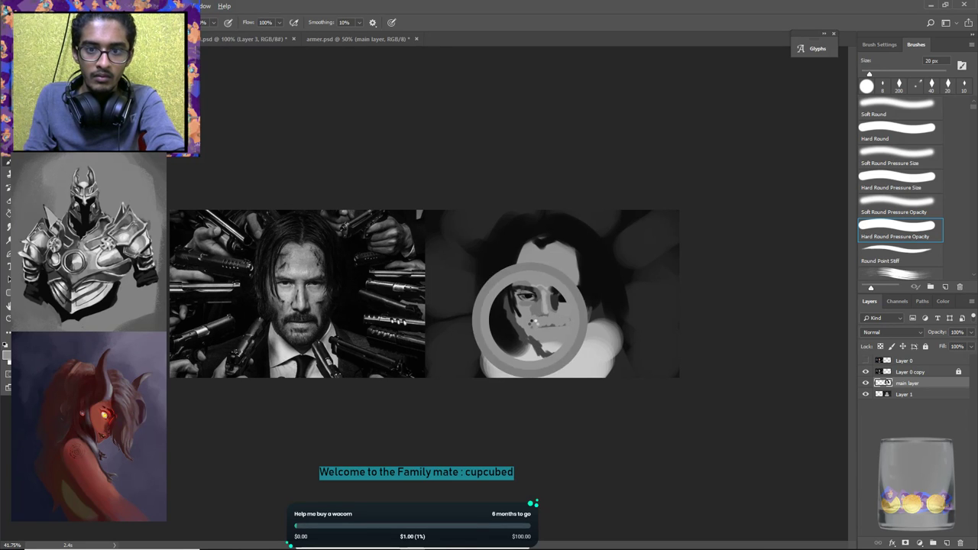
click(527, 295)
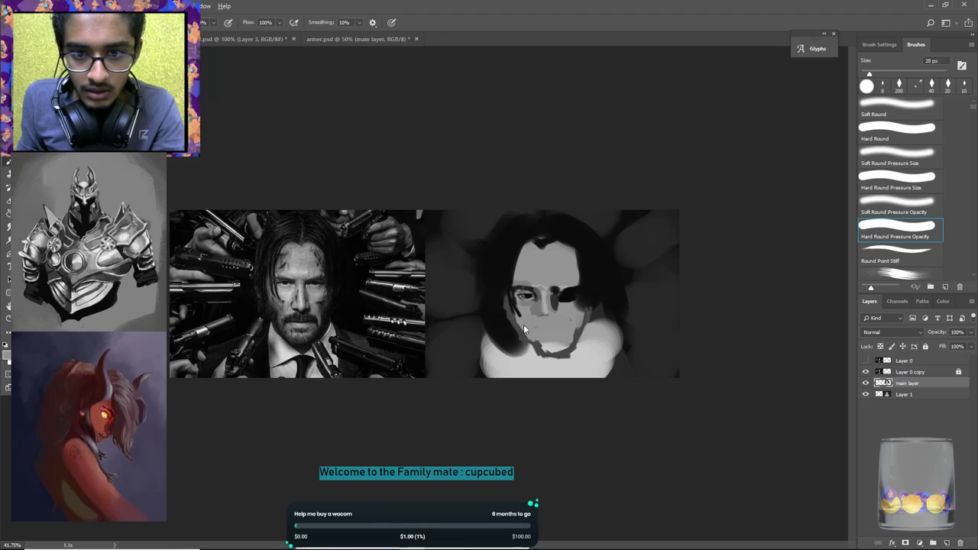
Add a light grey highlight to the chin and slim the dark jaw outline with sampled skin and collar tones.
alt+click(553, 346)
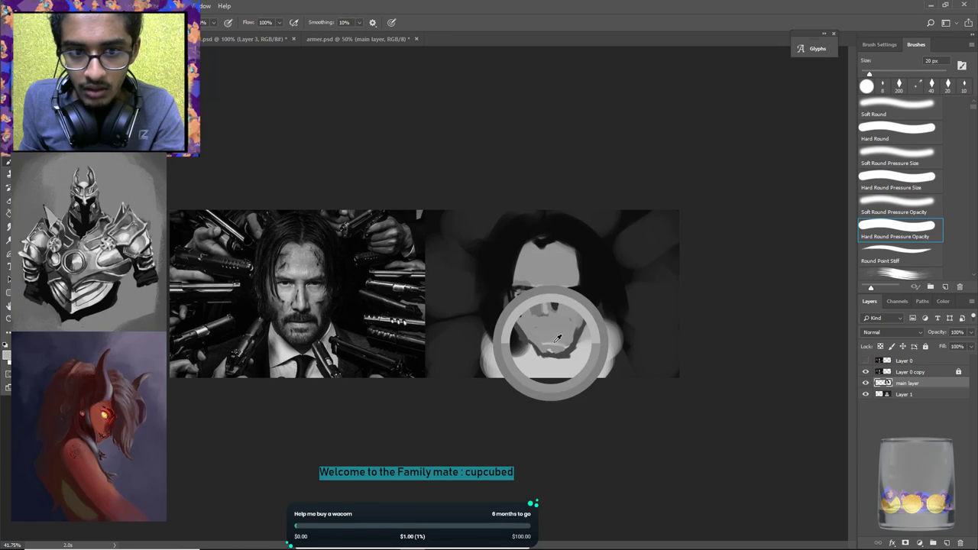
alt+click(570, 329)
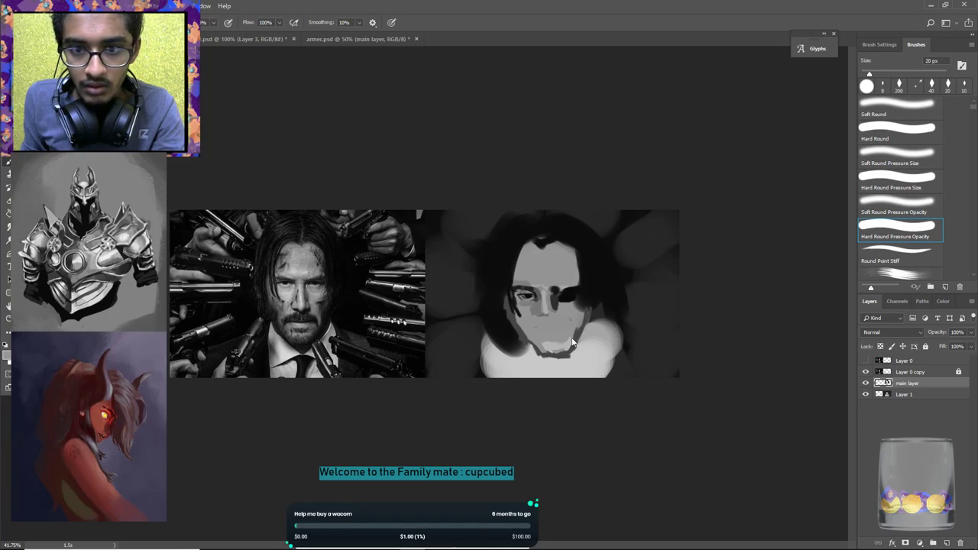
alt+click(531, 334)
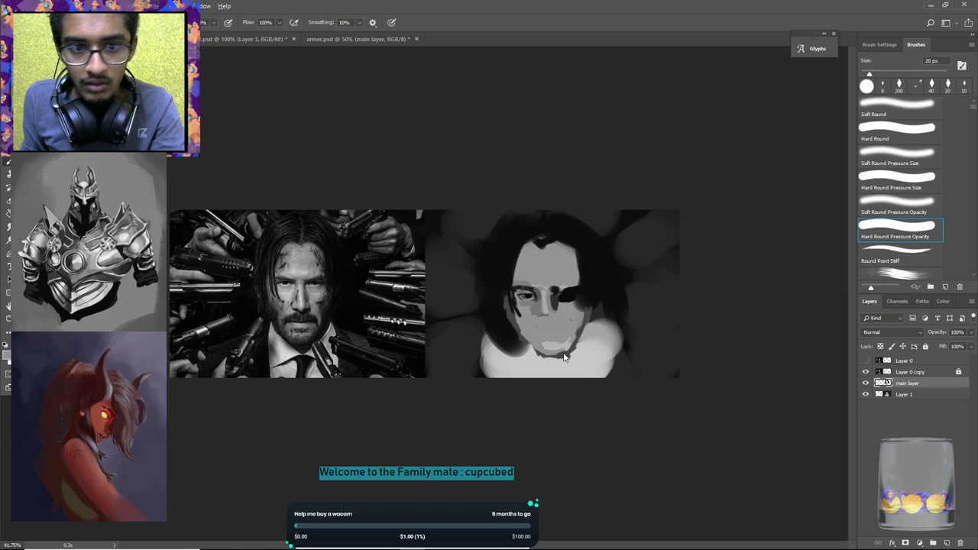
alt+click(544, 361)
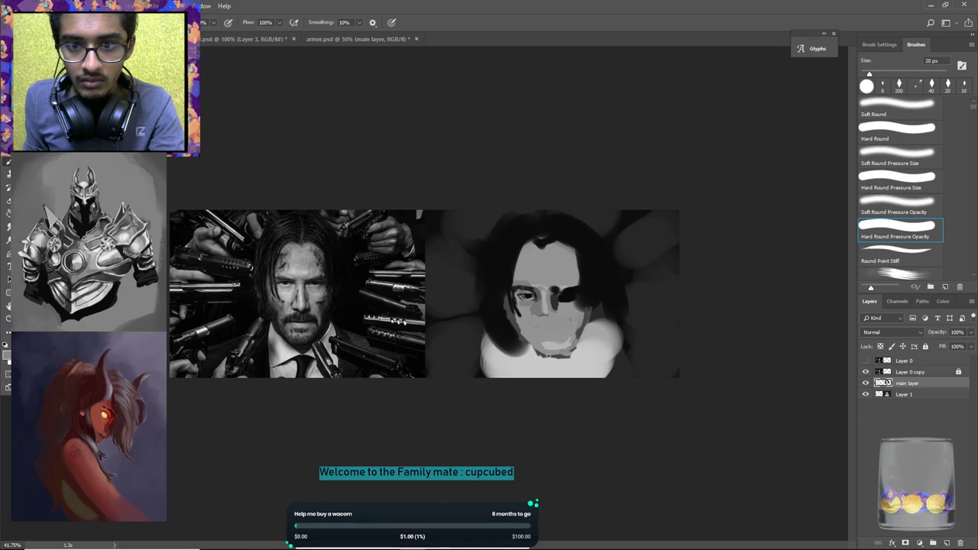
alt+click(582, 335)
drag(577, 334, 550, 356)
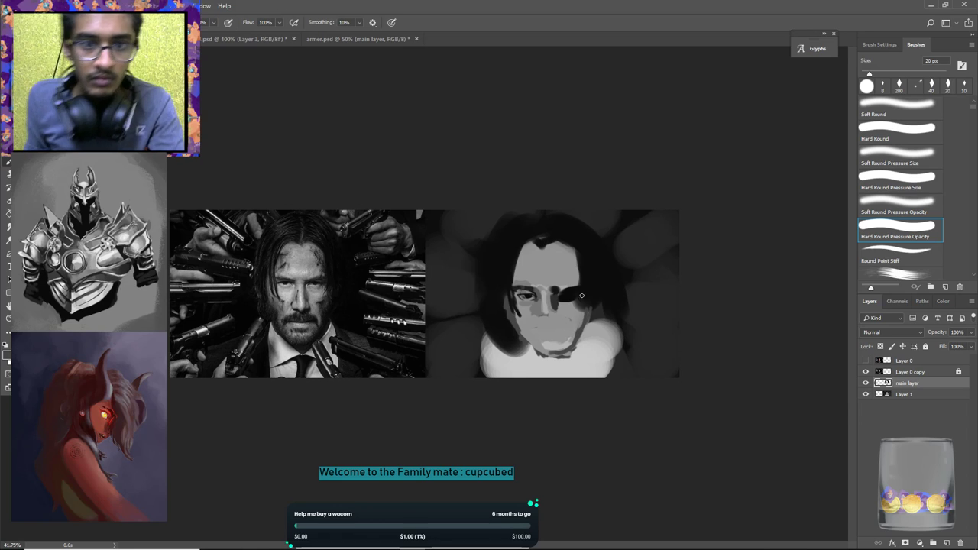
Paint a light grey eyeball inside the dark right eye and rework its dark iris after undoing the first attempt.
alt+click(547, 301)
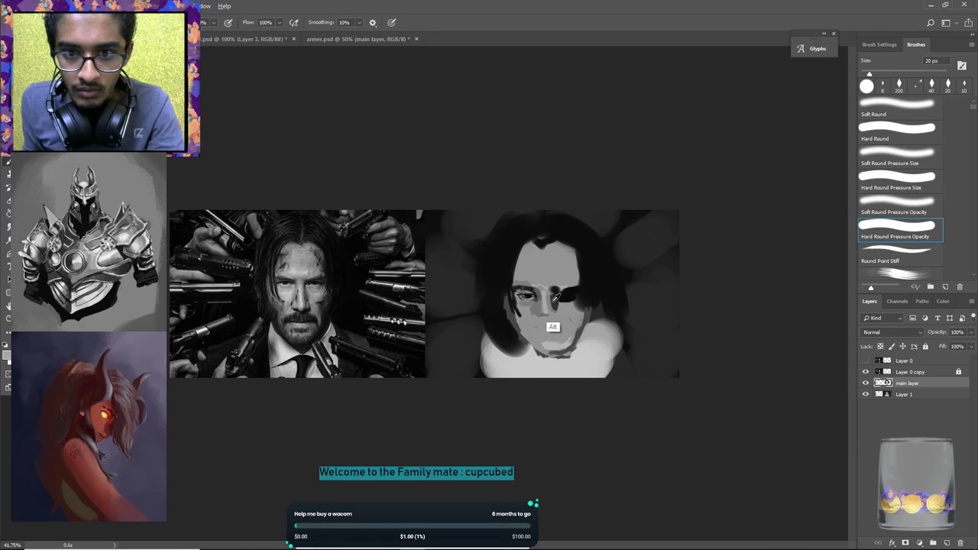
drag(566, 296, 577, 295)
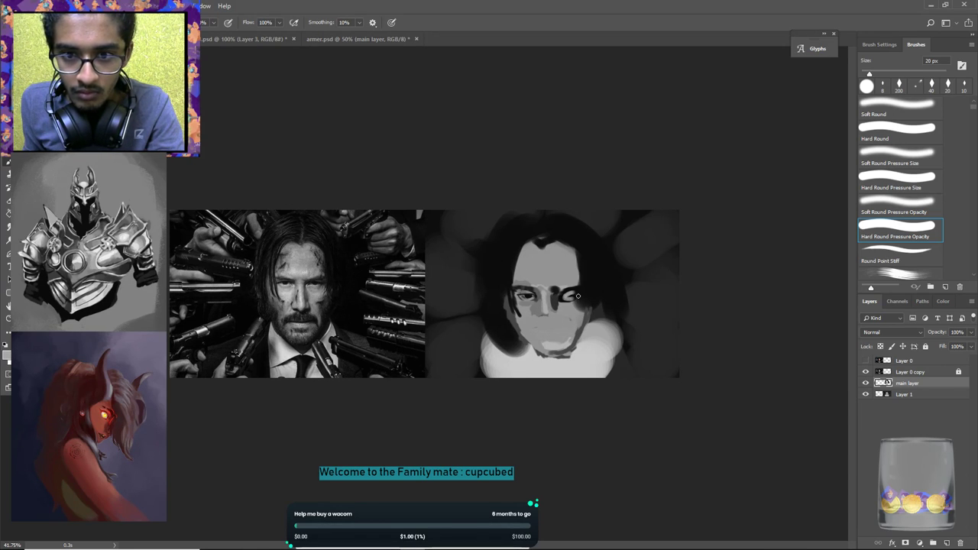
alt+click(574, 291)
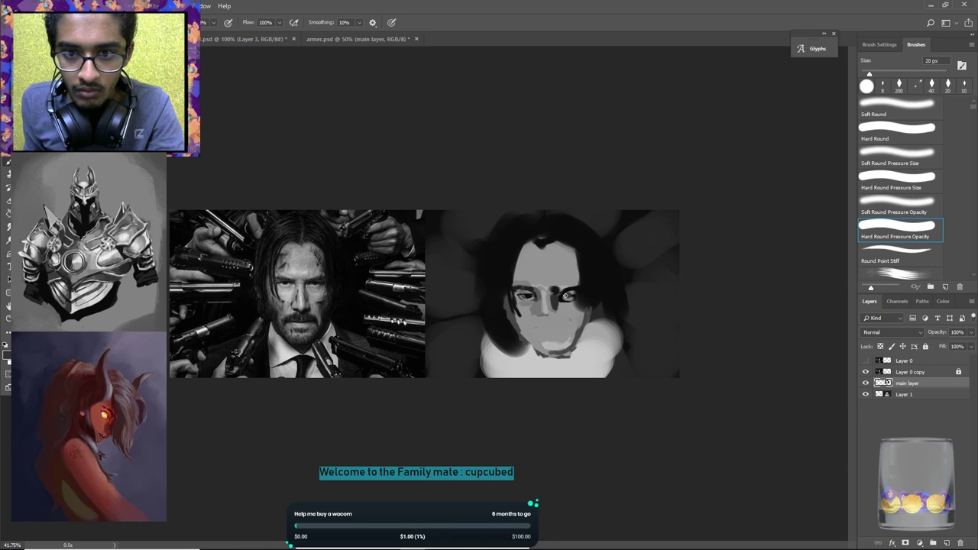
key(ctrl+alt+z)
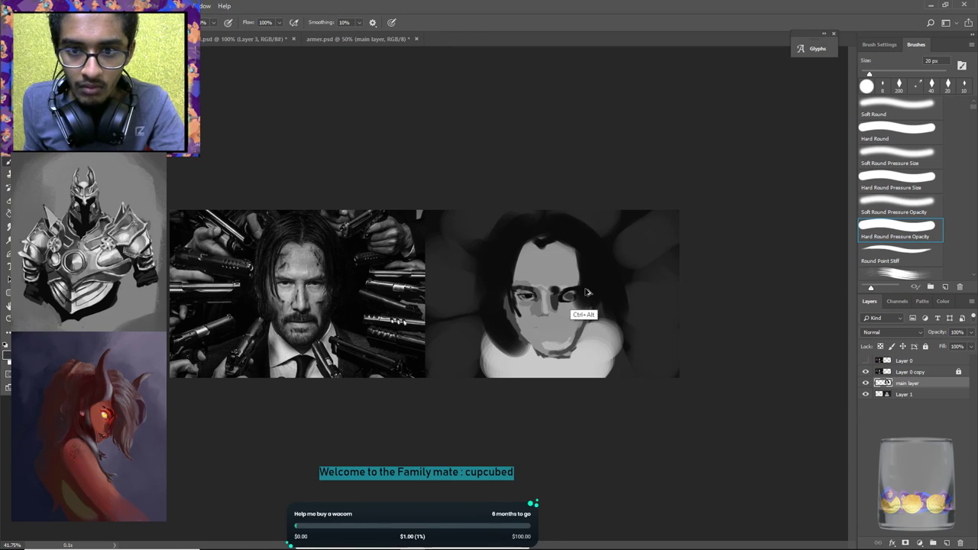
alt+click(572, 290)
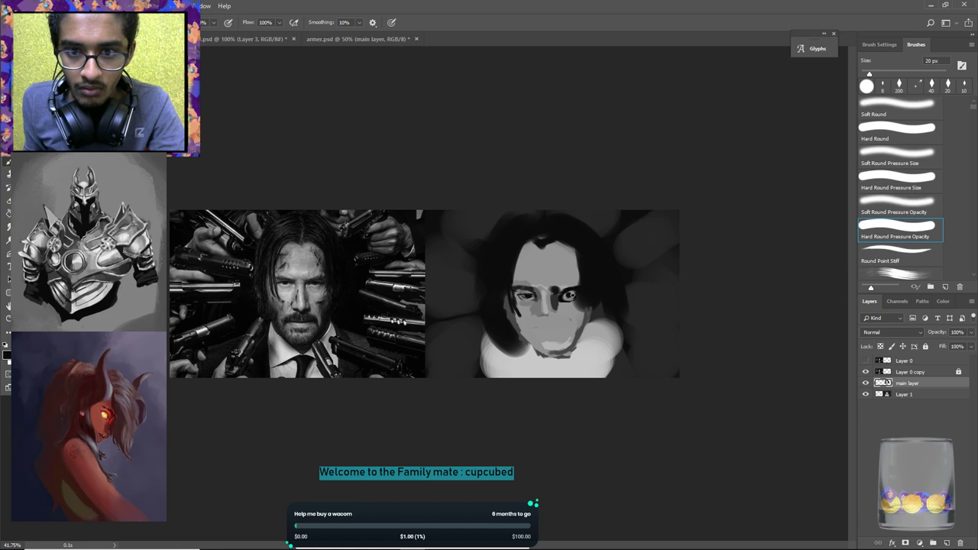
Rework the right eye's iris and lower lid with a 6 px brush and sampled tones, and undo the last stroke.
alt+click(598, 309)
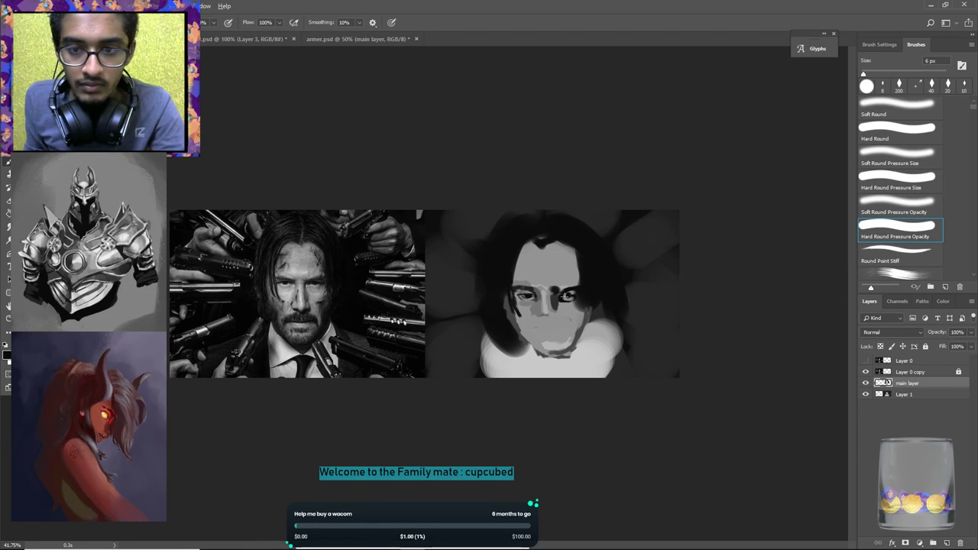
alt+click(563, 296)
alt+click(565, 296)
alt+click(568, 297)
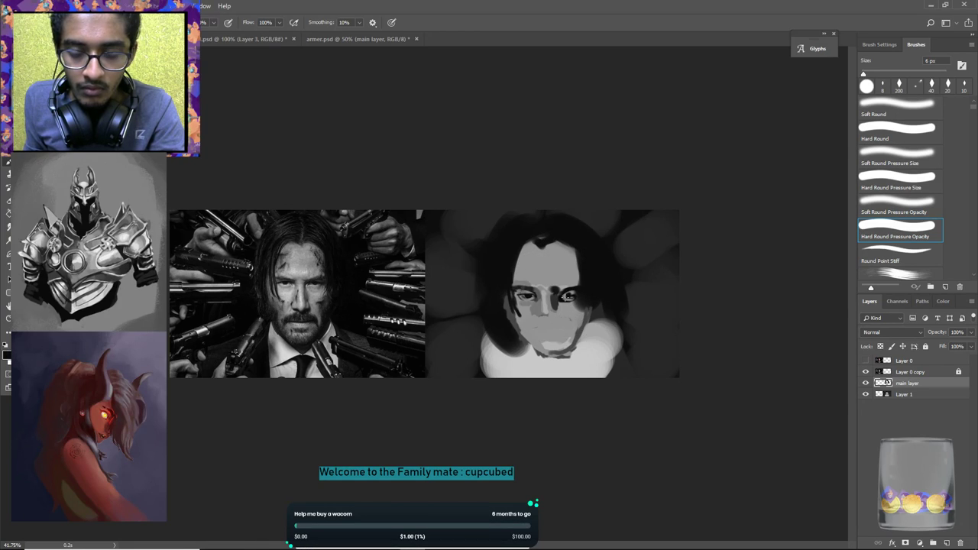
alt+click(569, 300)
key(ctrl+alt+z)
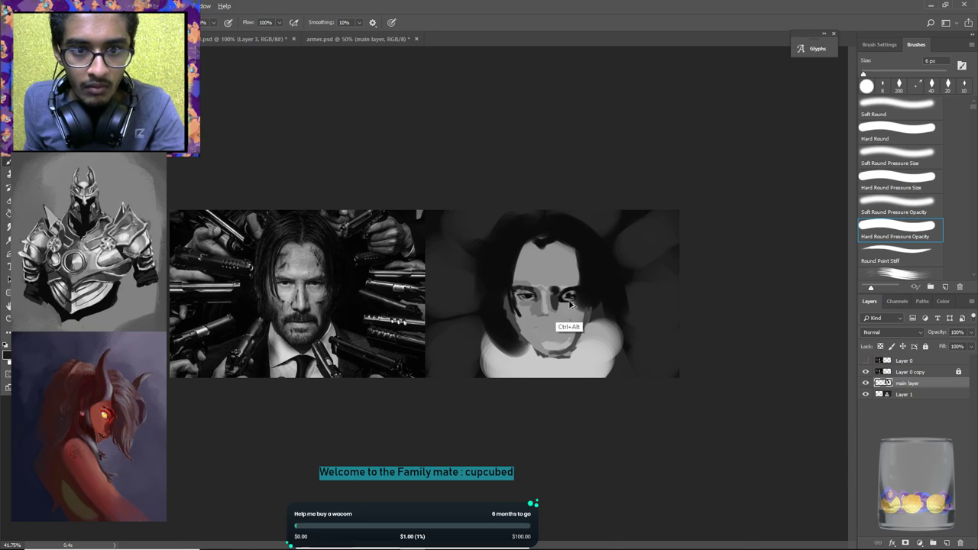
Touch up the right eye with sampled light grey and black, undoing a stroke and repainting its inner corner.
alt+click(560, 345)
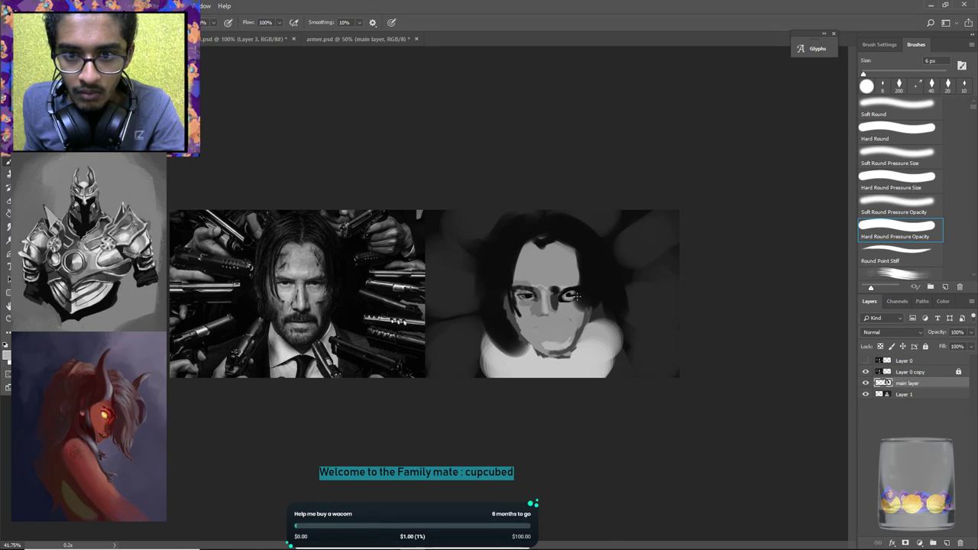
alt+click(571, 293)
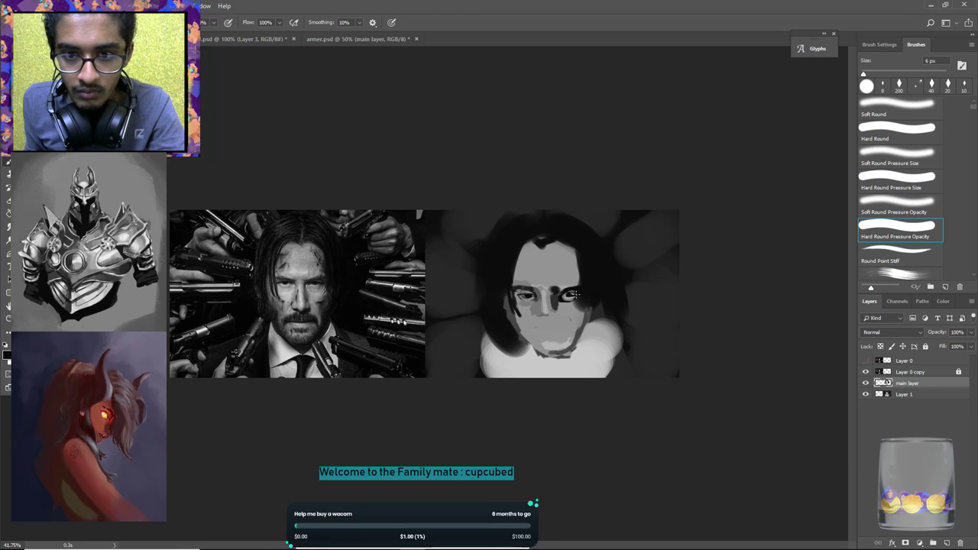
drag(557, 297, 571, 293)
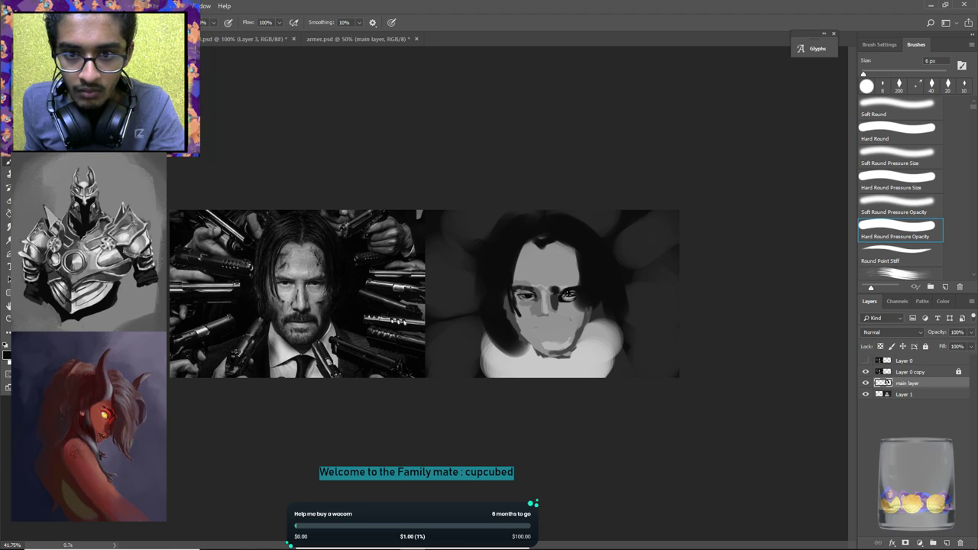
key(ctrl+alt+z)
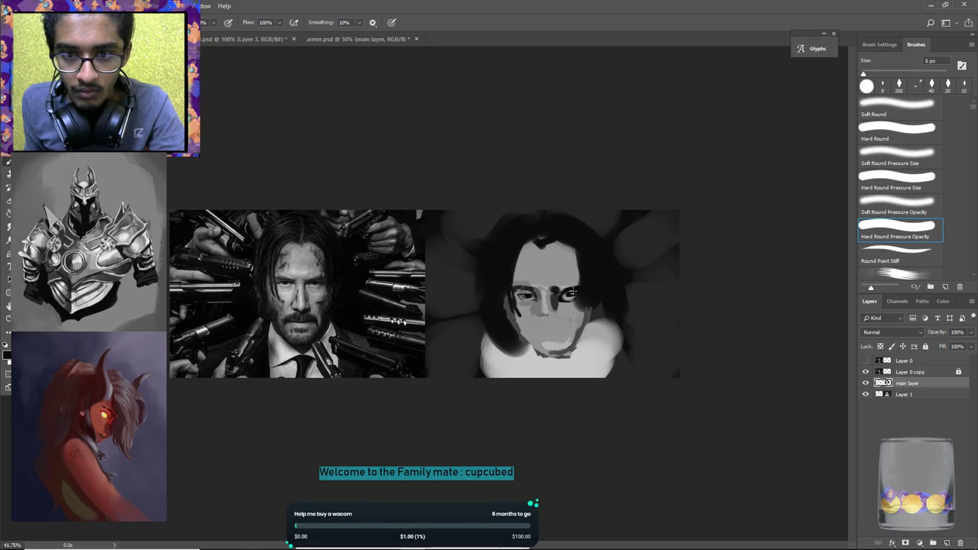
key(ctrl+z)
drag(561, 291, 559, 301)
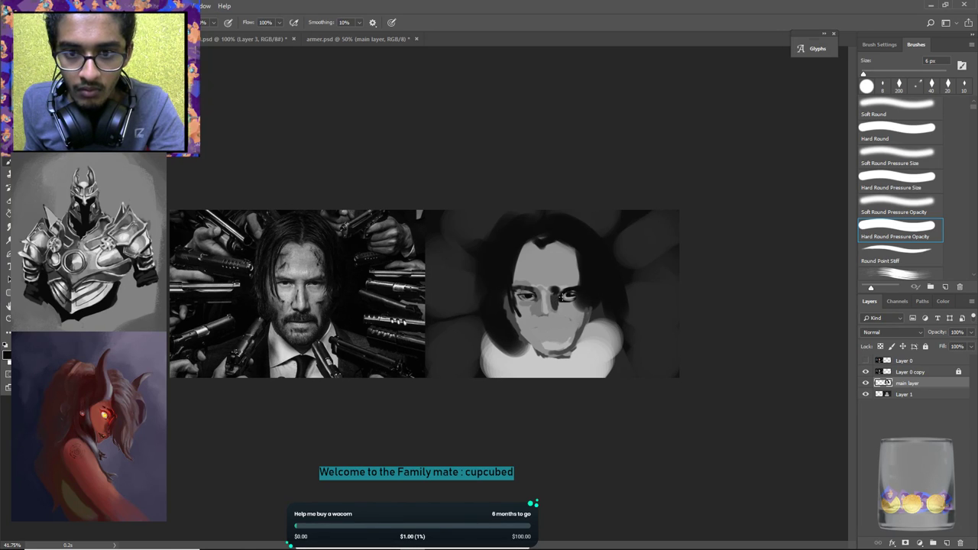
Reshape the right eye's dark upper lid and iris with greys and blacks sampled around it.
alt+click(563, 292)
alt+click(563, 299)
alt+click(563, 300)
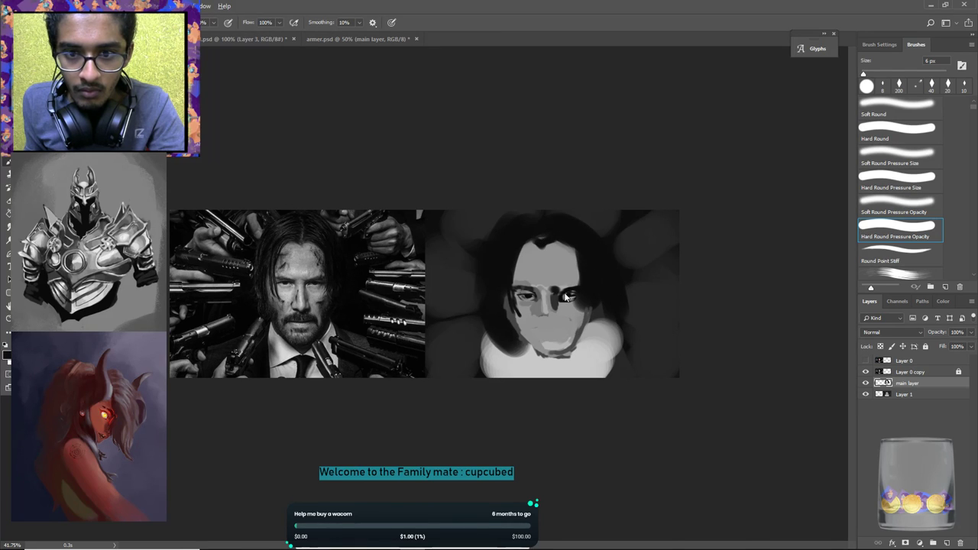
alt+click(563, 297)
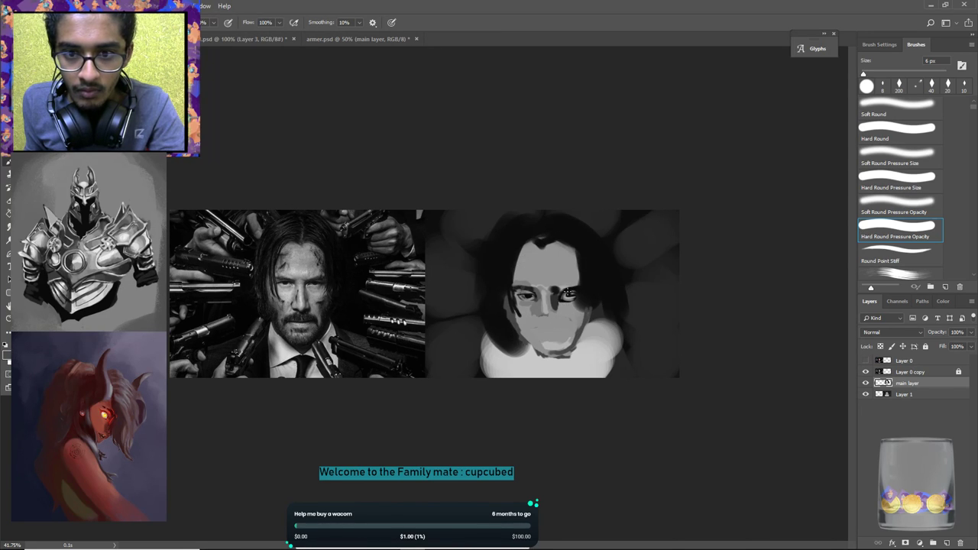
drag(562, 293, 577, 290)
alt+click(569, 295)
alt+click(576, 294)
alt+click(562, 296)
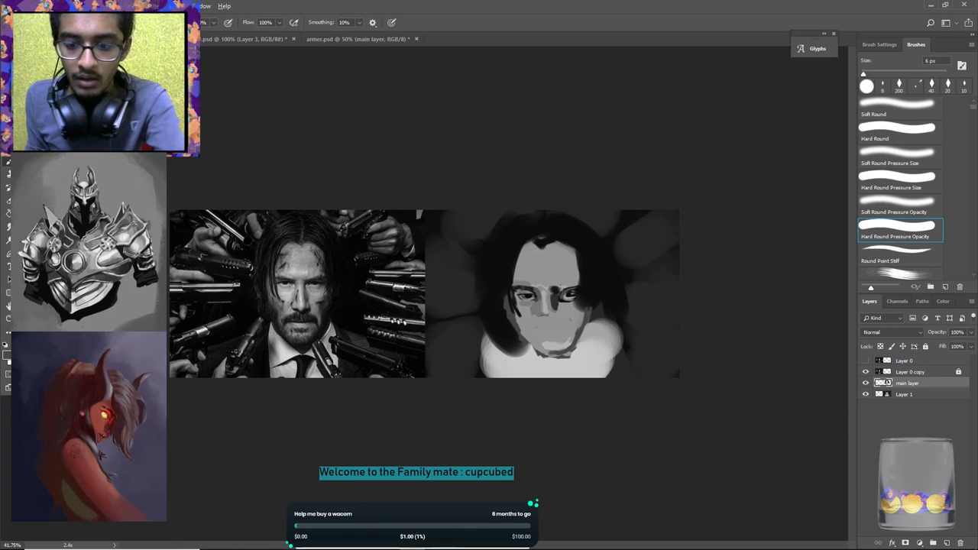
Paint over the right eye and the dark nose-bridge shadow with skin grey using a 9 px brush, leaving a thin dark brow line.
key(bracketright)
key(bracketright)
key(bracketright)
drag(556, 279, 558, 312)
alt+click(567, 280)
drag(557, 270, 556, 293)
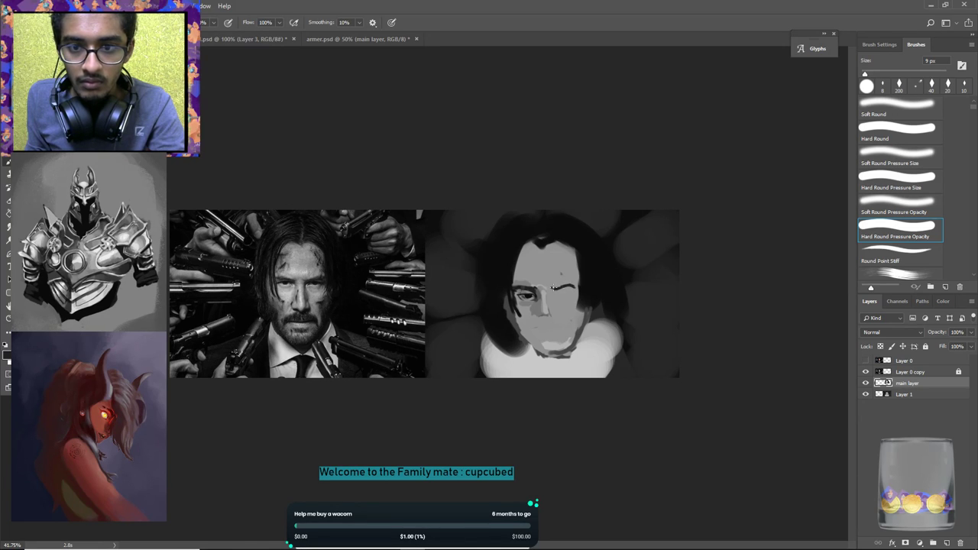
Redraw the right eye in dark strokes beneath the thickened brow, sampling hair black and undoing a stray stroke.
alt+click(565, 302)
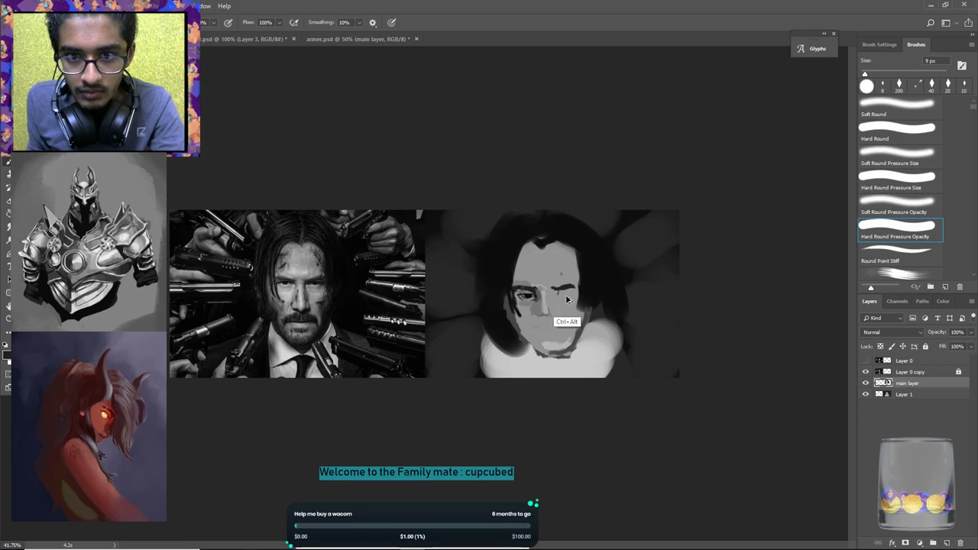
click(566, 291)
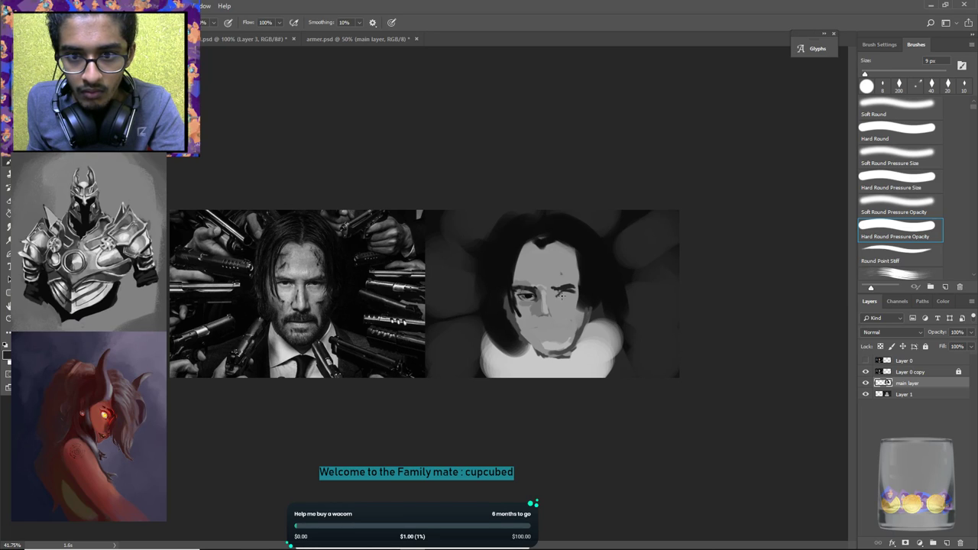
drag(558, 294, 571, 295)
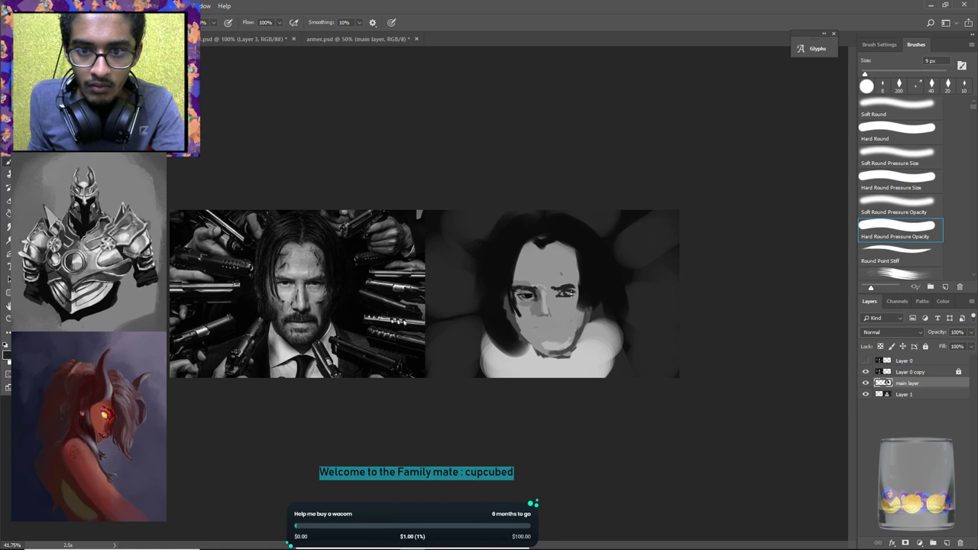
alt+click(596, 288)
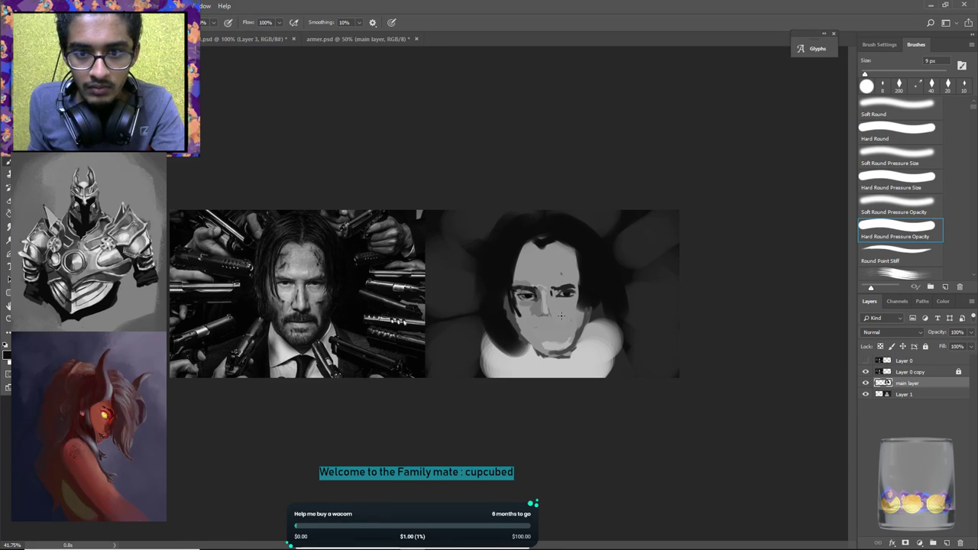
key(ctrl+alt+z)
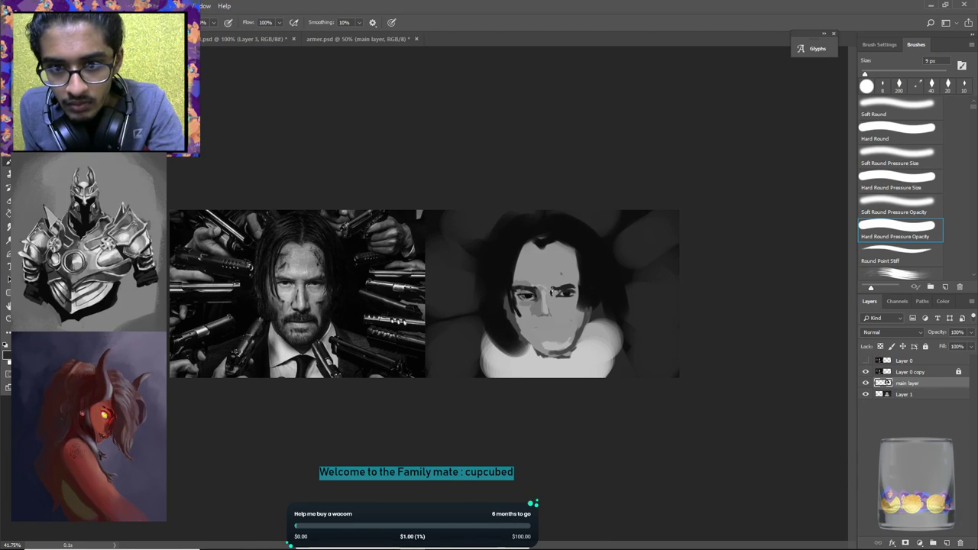
Refine the right eye's iris, white and inner corner with tones sampled from the eye, chin and nose bridge.
alt+click(563, 293)
alt+click(565, 293)
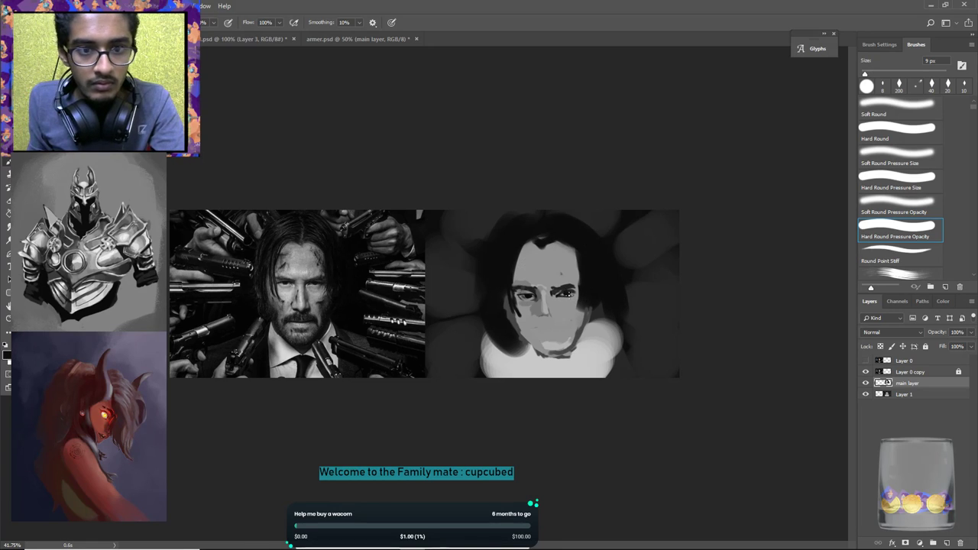
alt+click(553, 348)
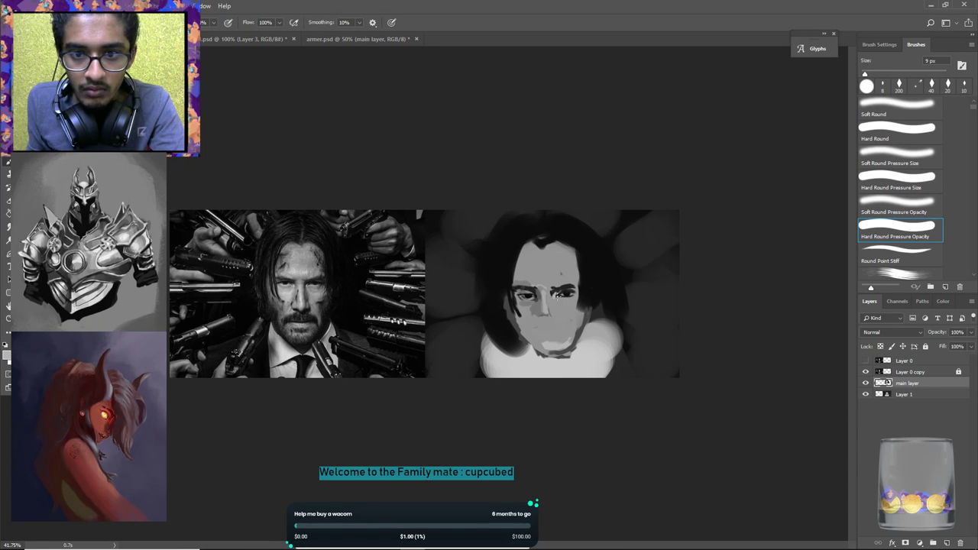
alt+click(552, 291)
alt+click(554, 298)
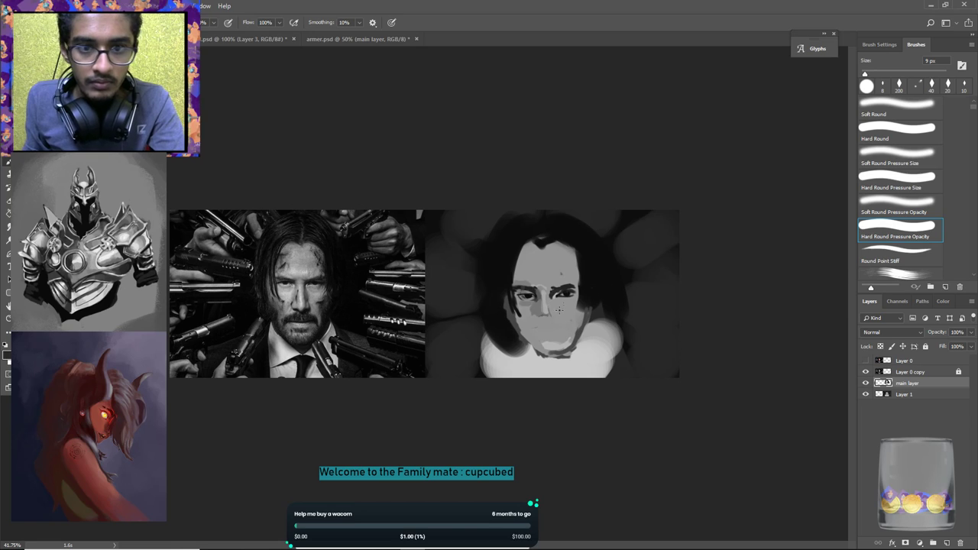
alt+click(548, 292)
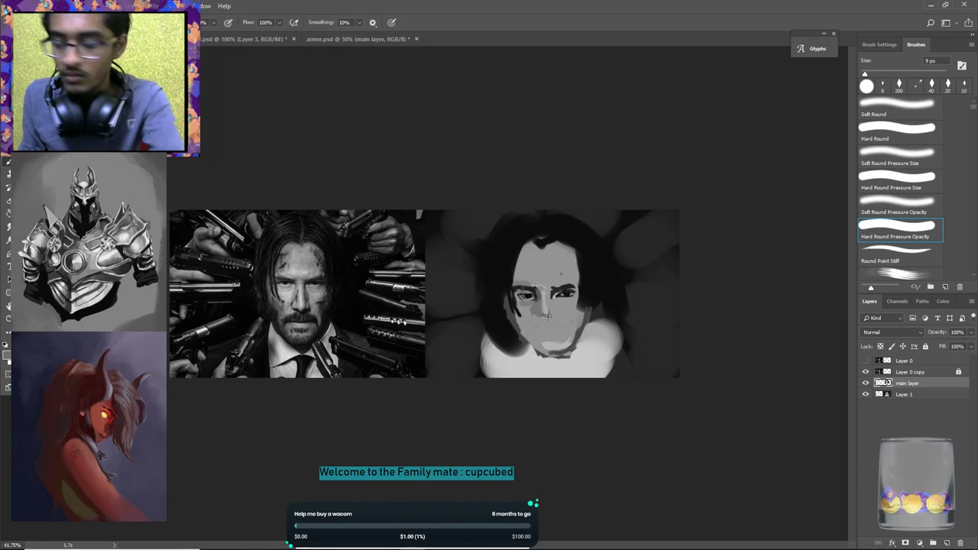
Enlarge the brush to 35 px and blend mid-grey shading along the nose bridge beside the right eye.
key(bracketright)
key(bracketright)
key(bracketright)
key(bracketright)
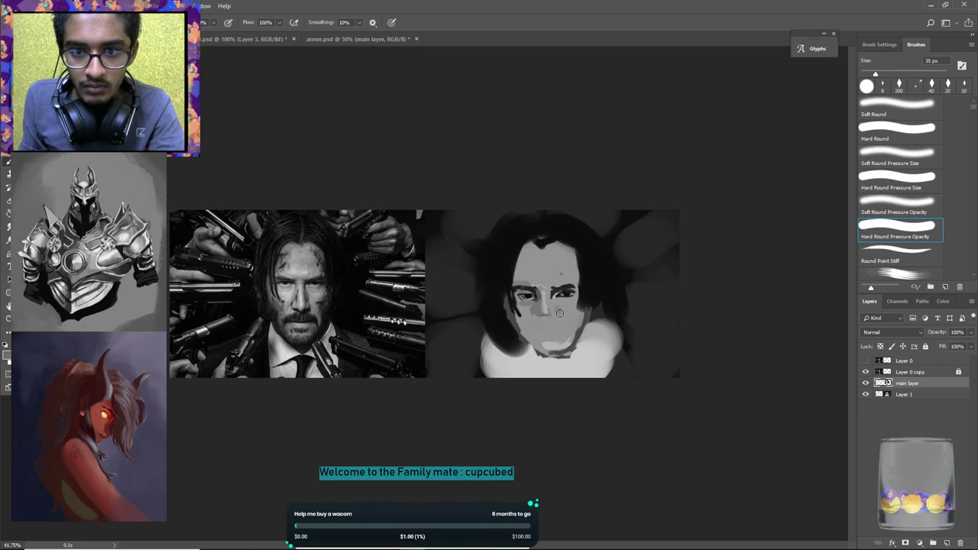
alt+click(551, 298)
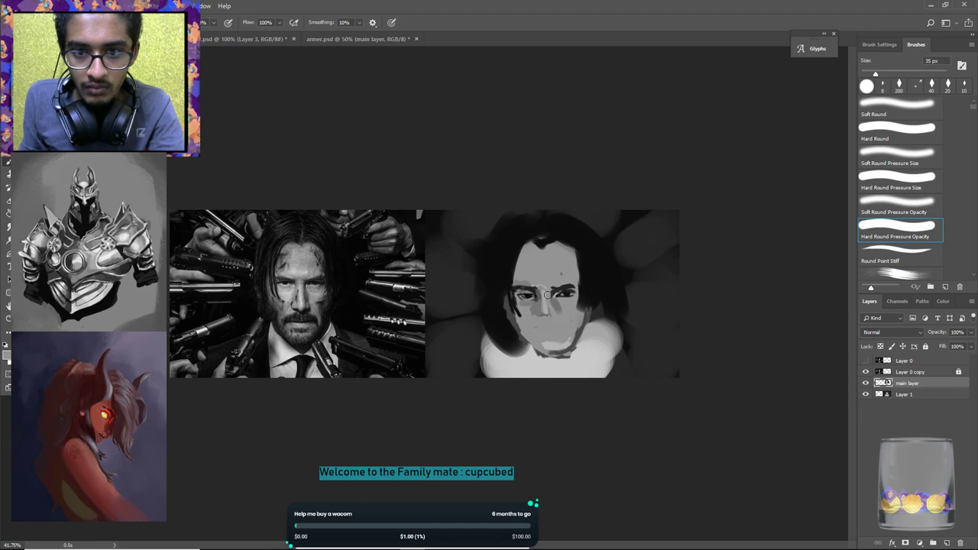
alt+click(558, 301)
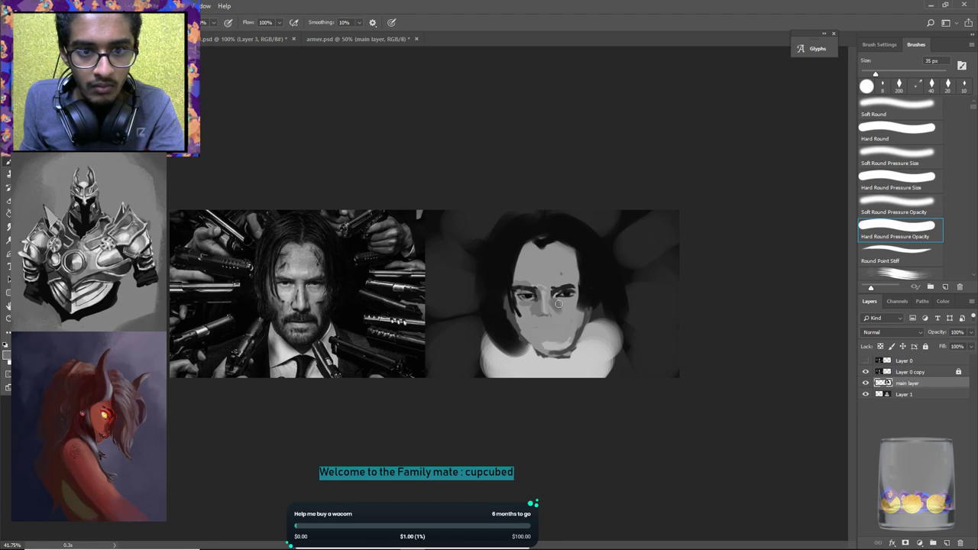
alt+click(553, 301)
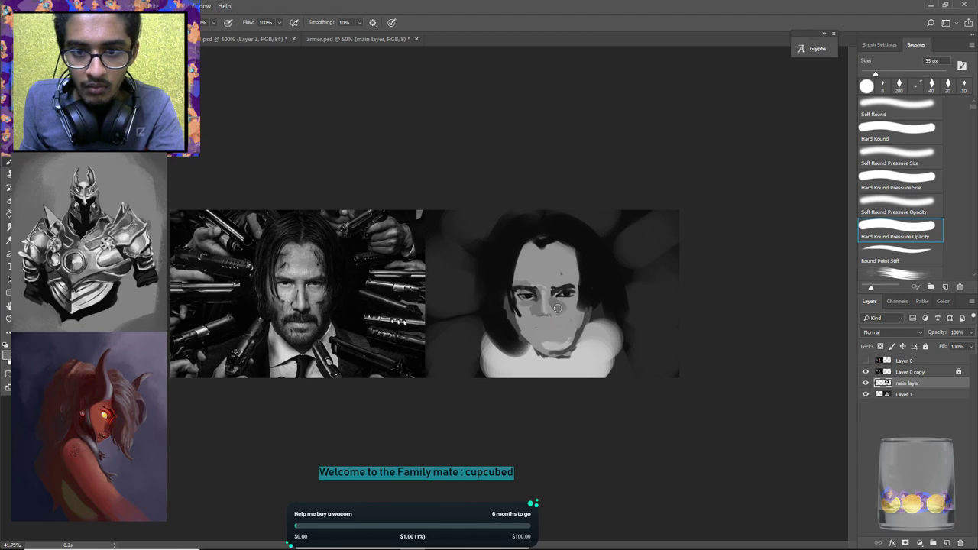
Blend the cheek below the right eye, the side of the nose and the area between the brows with sampled skin greys.
key(alt)
alt+click(569, 301)
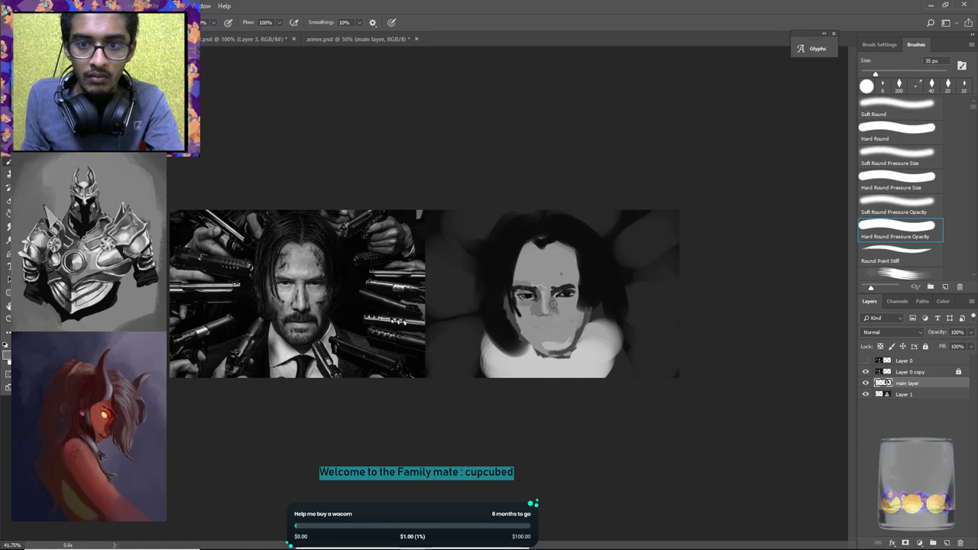
alt+click(565, 306)
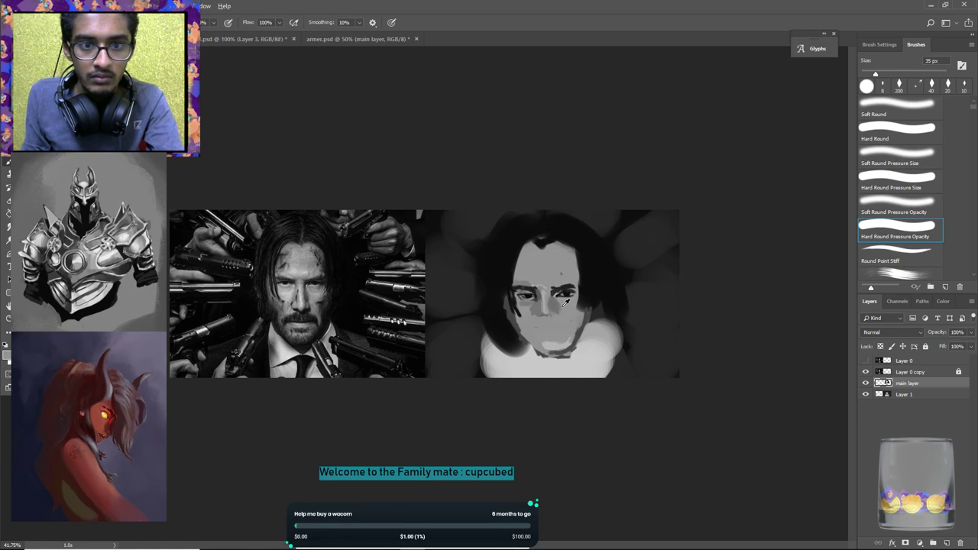
alt+click(545, 322)
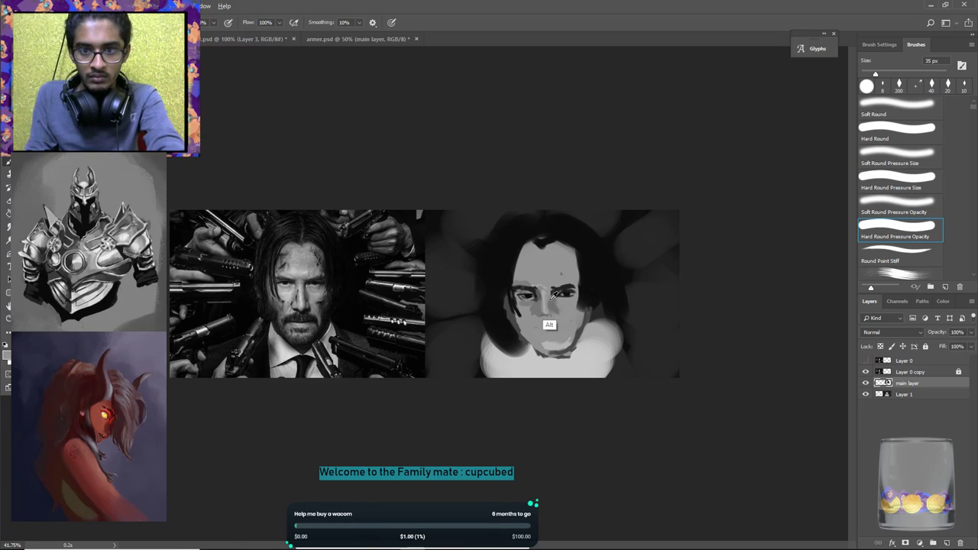
alt+click(560, 284)
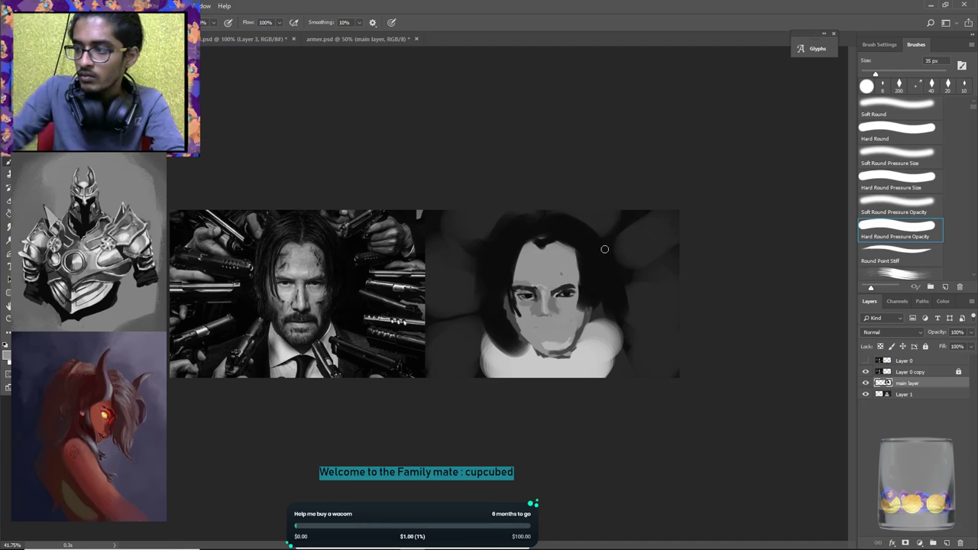
alt+click(550, 282)
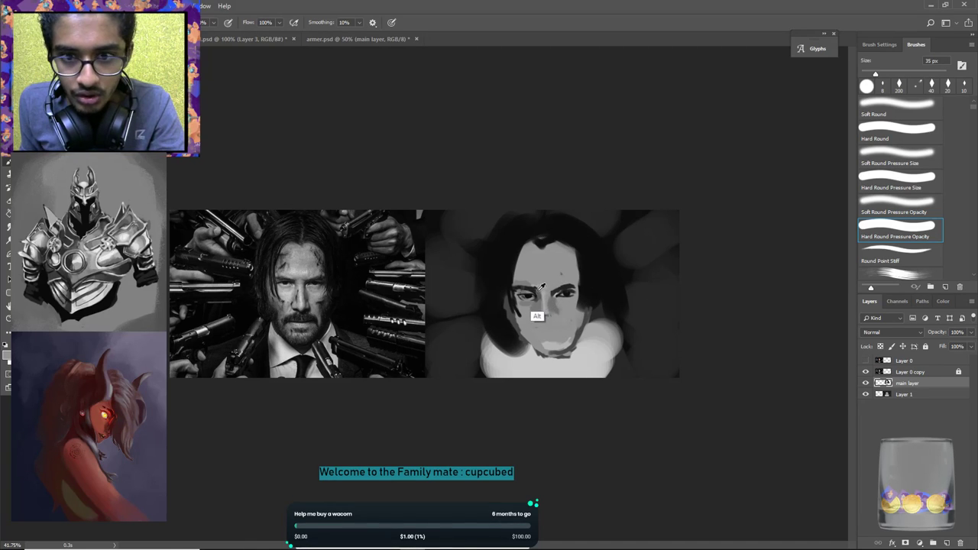
alt+click(539, 285)
key(alt)
Fill the light gap at the centre of the hairline with sampled hair black and resample the forehead grey.
alt+click(542, 237)
alt+click(541, 241)
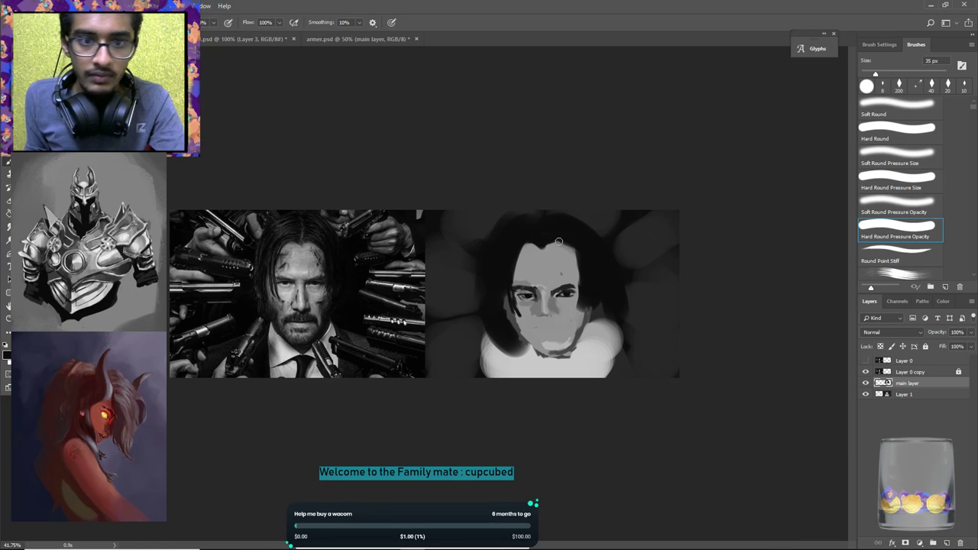
alt+click(529, 249)
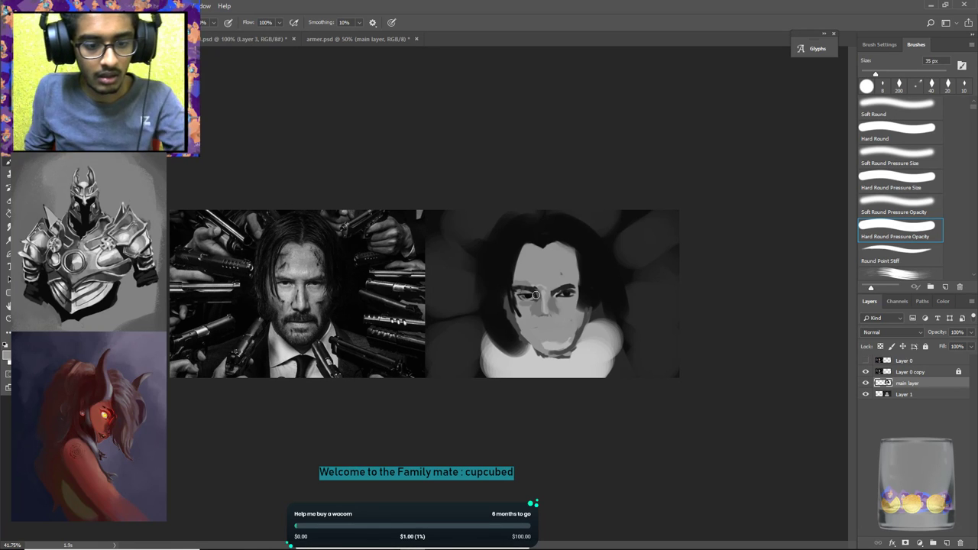
Paint a thin grey hair parting from the crown to the hairline with a tone sampled from the reference's hair.
alt+click(304, 233)
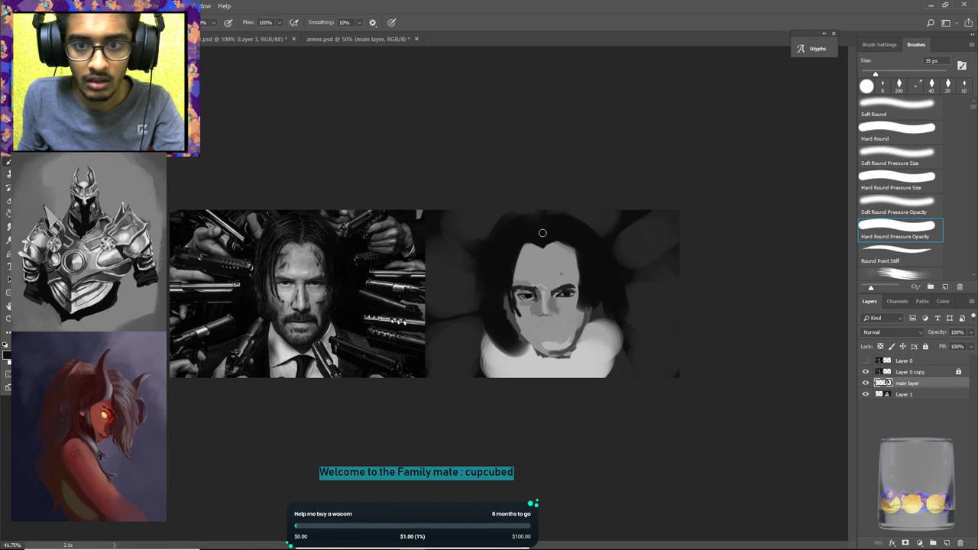
alt+click(305, 229)
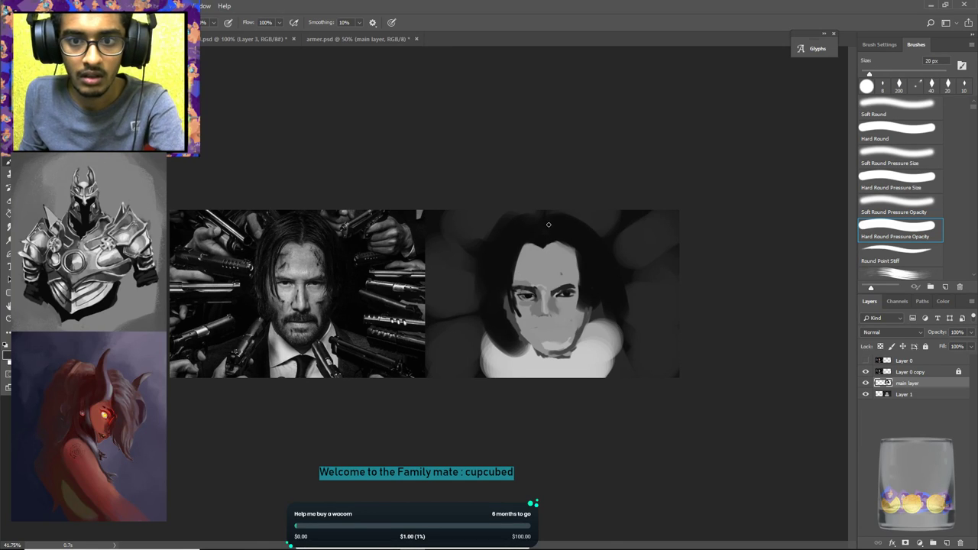
drag(543, 221, 543, 214)
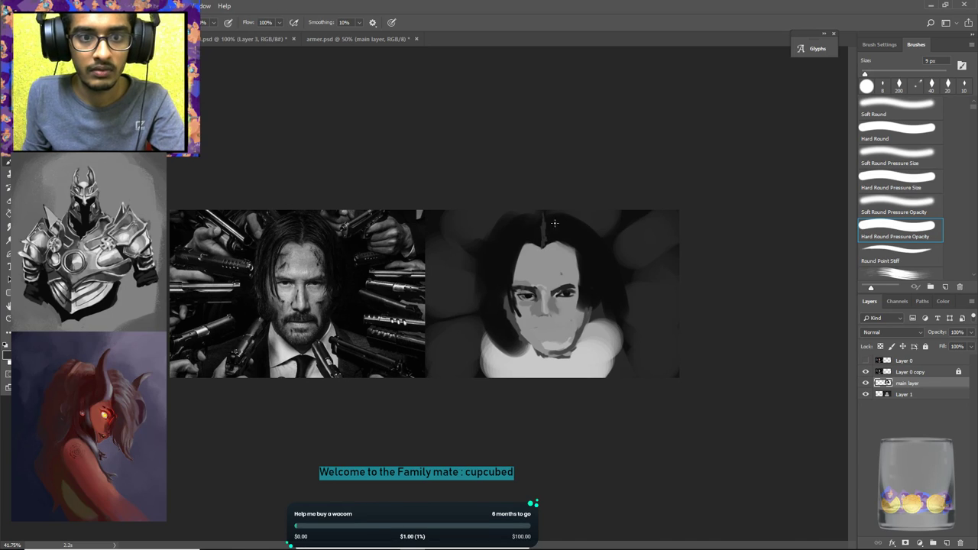
Thin the grey hair parting with sampled hair black and resample tones along the hair's left inner edge.
alt+click(520, 246)
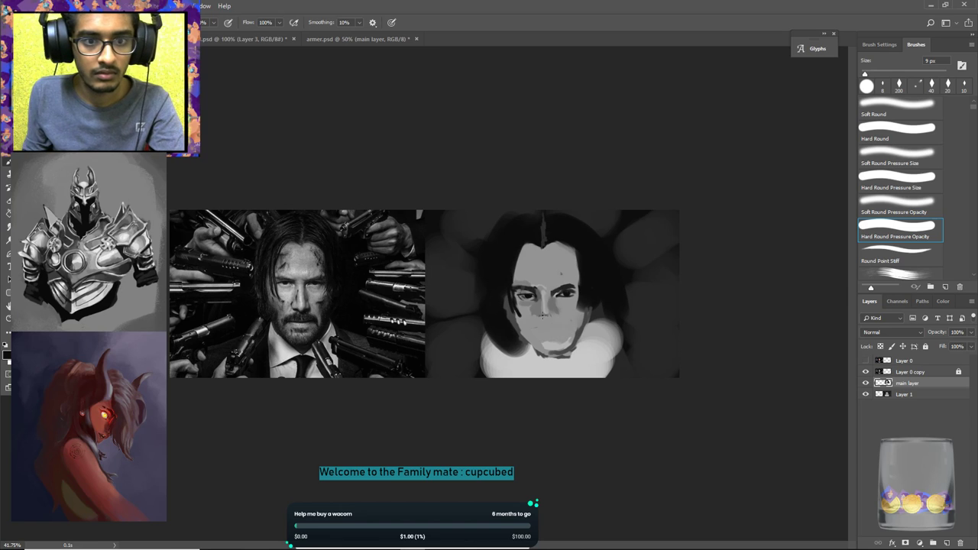
alt+click(509, 287)
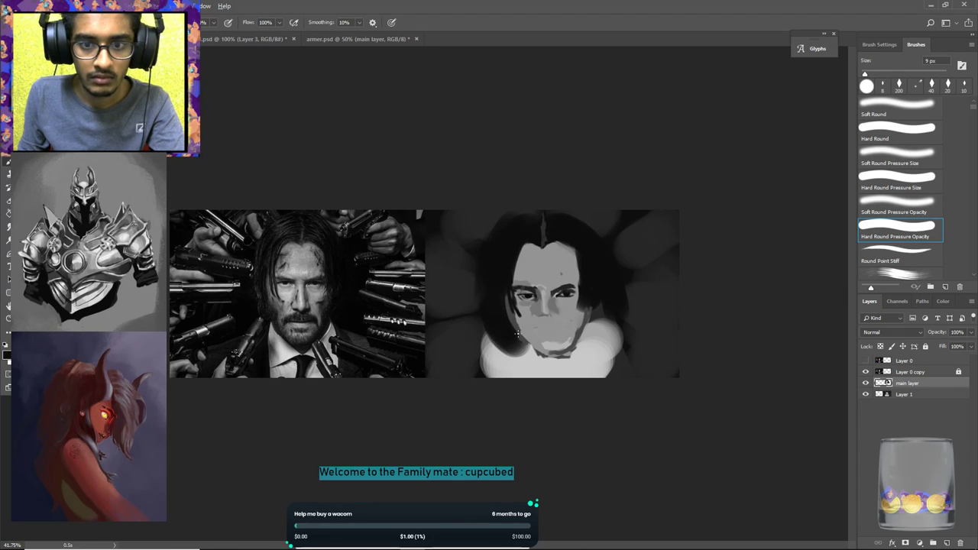
key(alt)
Enlarge the brush to 90 px and cover the left side of the white collar with sampled dark background grey.
alt+click(482, 339)
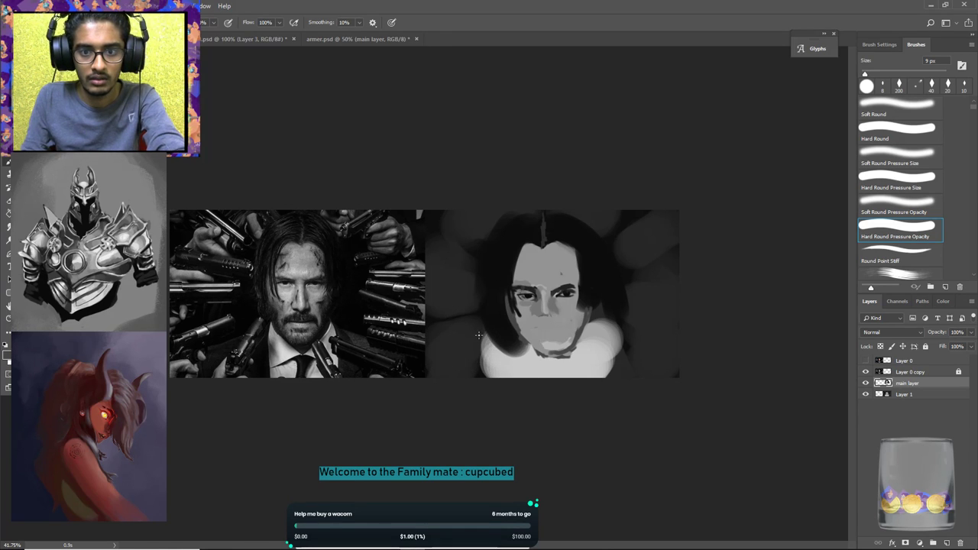
key(bracketright)
key(bracketright)
key(bracketright)
drag(474, 340, 498, 380)
alt+click(464, 330)
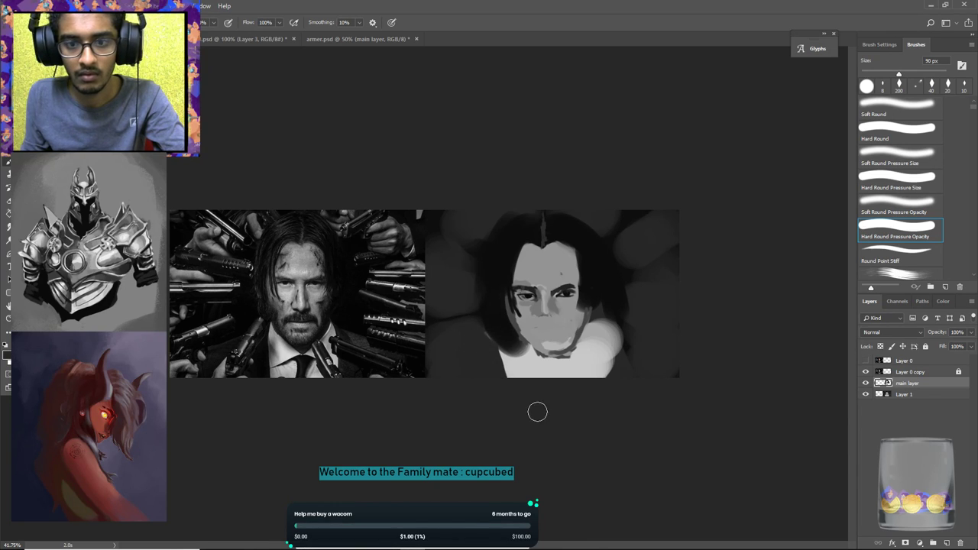
Paint dark background grey over the right side of the white collar, leaving a straight neck edge.
alt+click(599, 316)
drag(602, 315, 623, 371)
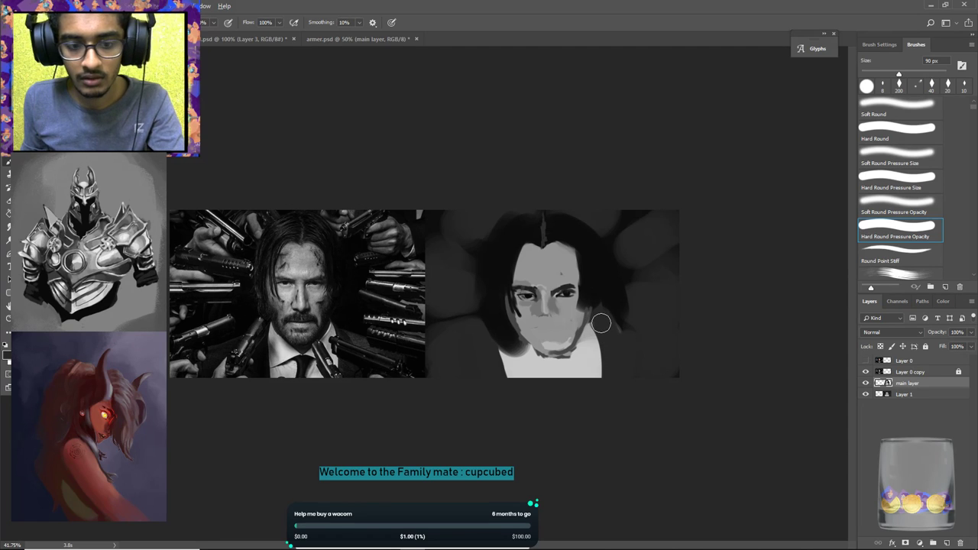
drag(601, 324, 600, 408)
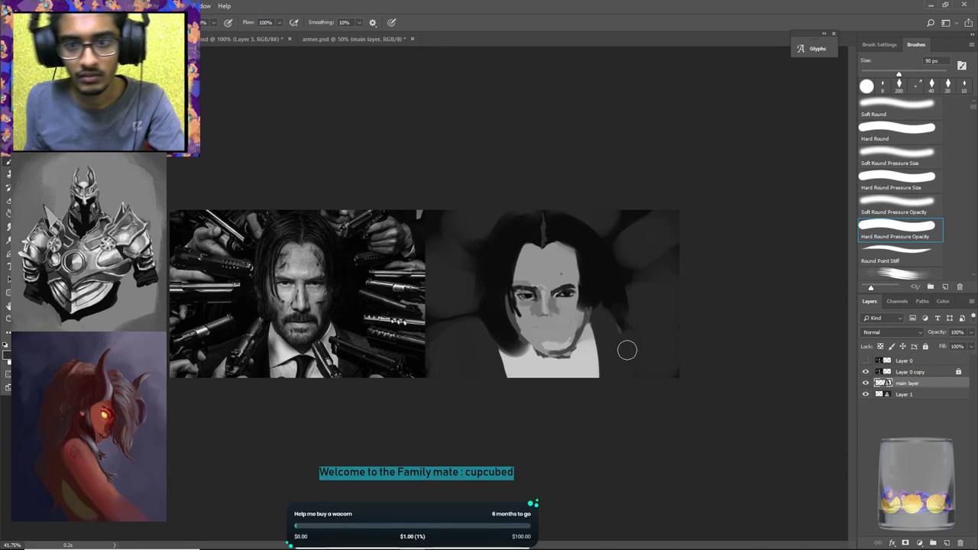
Clean up the lower right outer edge of the hair with sampled hair black and background grey.
alt+click(609, 284)
mouse_move(606, 285)
mouse_down()
mouse_move(622, 330)
mouse_move(597, 292)
mouse_move(614, 340)
mouse_move(601, 292)
mouse_move(609, 321)
mouse_move(640, 292)
mouse_move(628, 328)
mouse_move(632, 284)
mouse_move(619, 337)
mouse_move(628, 315)
mouse_move(604, 310)
mouse_up()
alt+click(641, 293)
alt+click(600, 339)
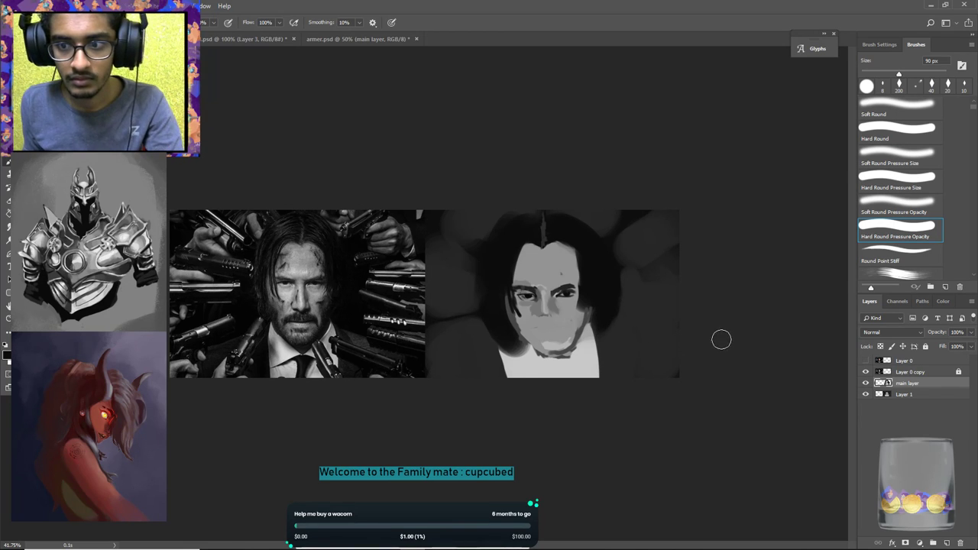
Warp the main layer to narrow the face and hair, raise the chin and pull the lower left corner outward.
key(ctrl+t)
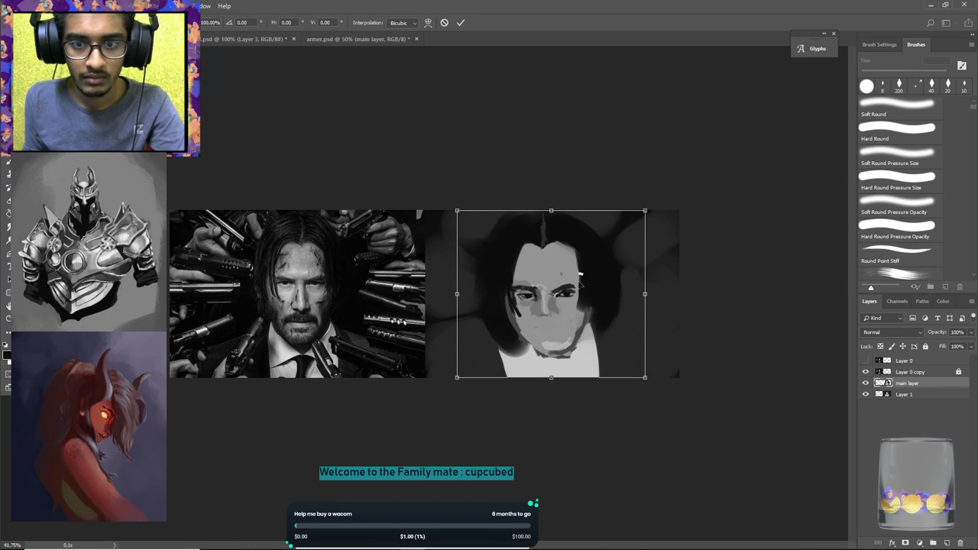
right_click(580, 284)
click(621, 350)
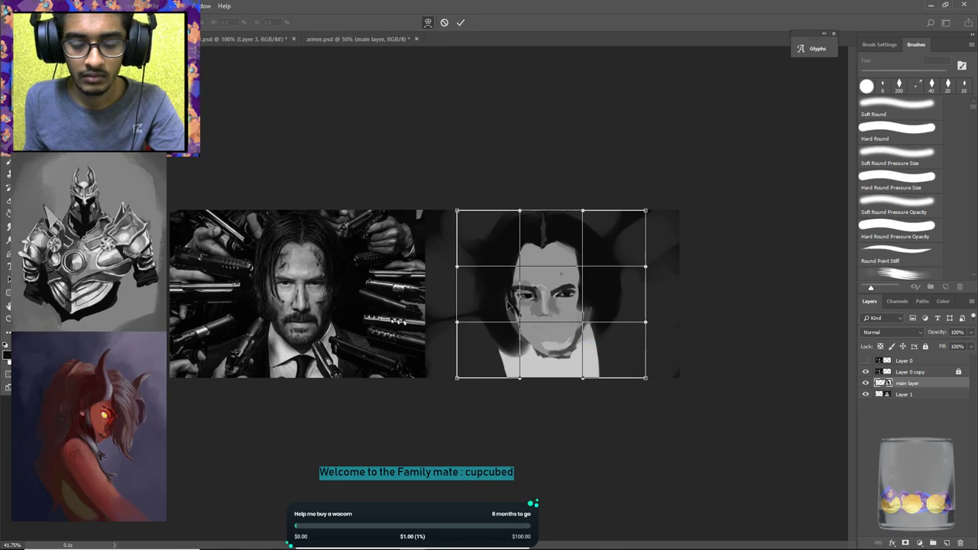
drag(492, 302, 501, 300)
drag(623, 289, 553, 286)
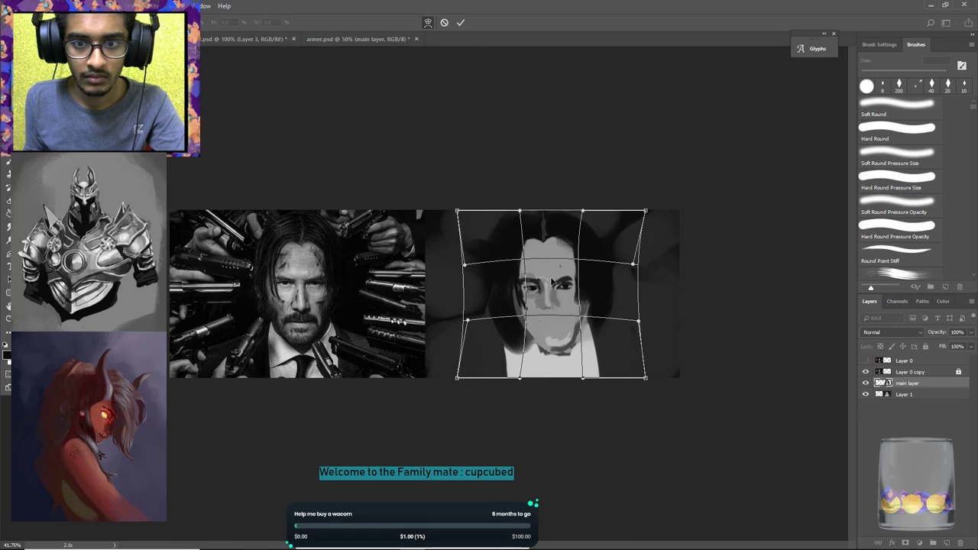
drag(489, 272, 485, 272)
drag(475, 363, 467, 359)
mouse_move(560, 362)
mouse_down()
mouse_move(550, 362)
mouse_move(558, 354)
mouse_up()
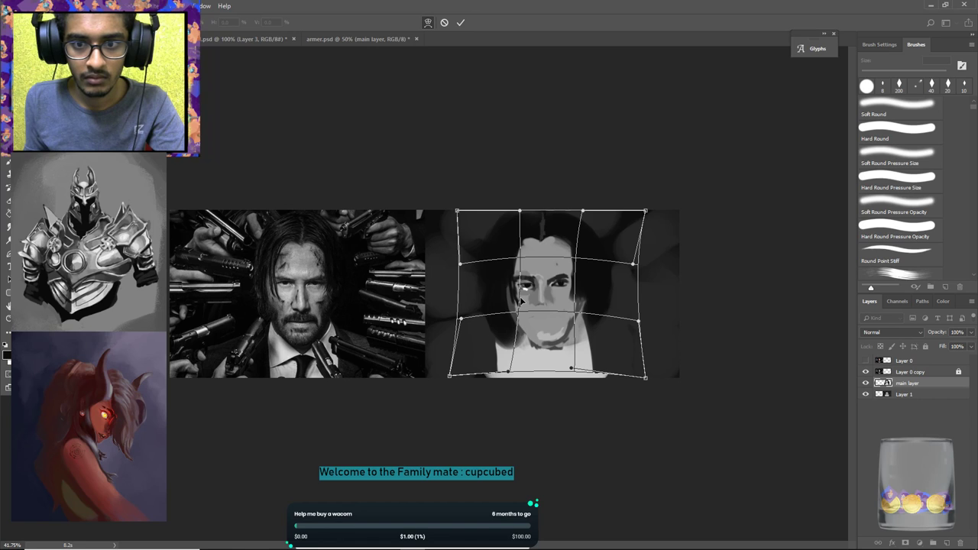
key(Return)
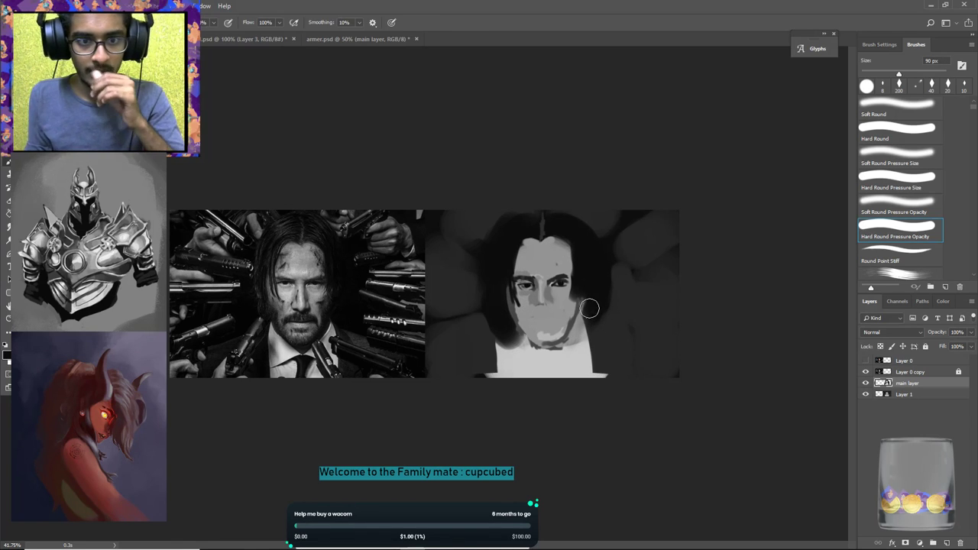
Even out the mouth and chin area with mid-grey skin tones sampled from the lower face.
key(alt)
alt+click(527, 319)
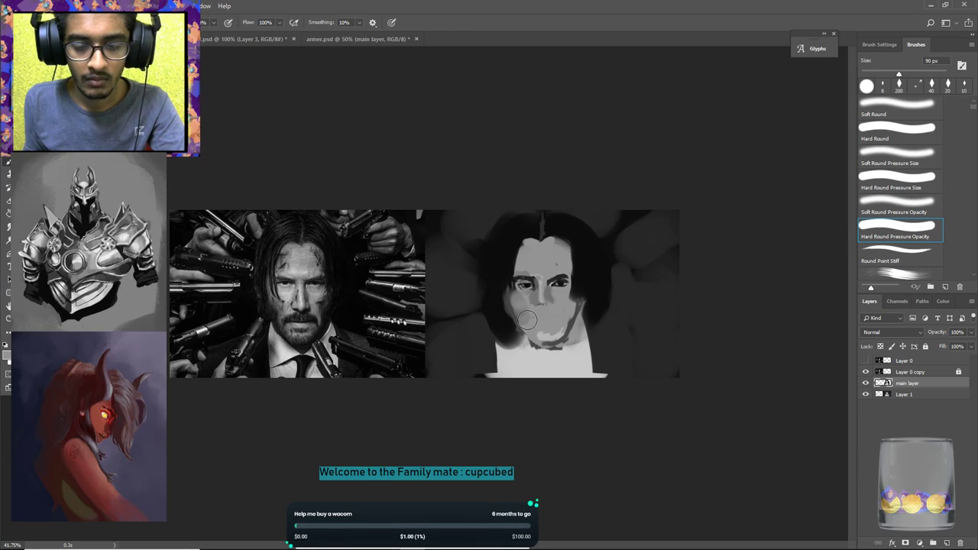
alt+click(539, 328)
drag(541, 331, 555, 334)
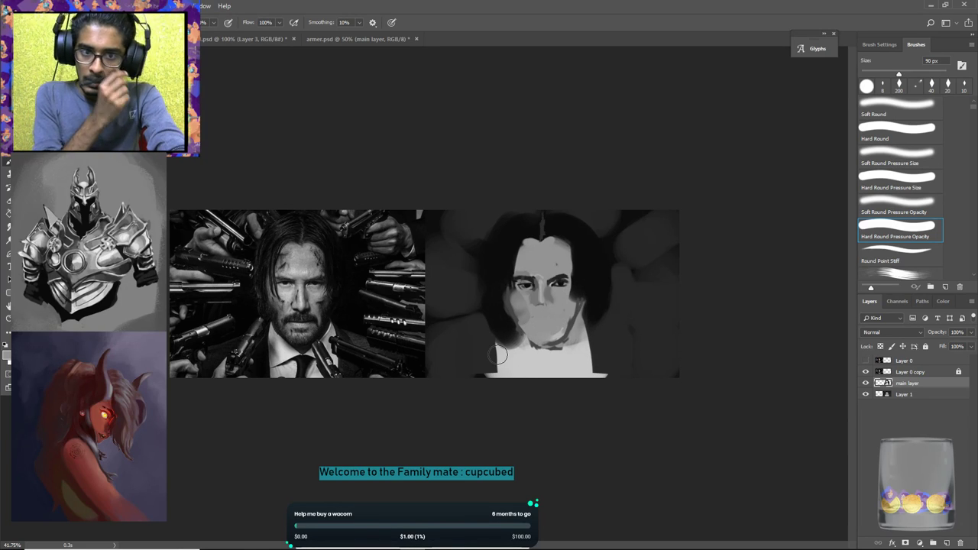
Block in a black beard from the left cheek around the chin to the right cheek, reducing the brush to 40 px.
alt+click(489, 303)
mouse_move(514, 317)
mouse_down()
mouse_move(522, 346)
mouse_move(514, 315)
mouse_move(518, 336)
mouse_move(543, 330)
mouse_up()
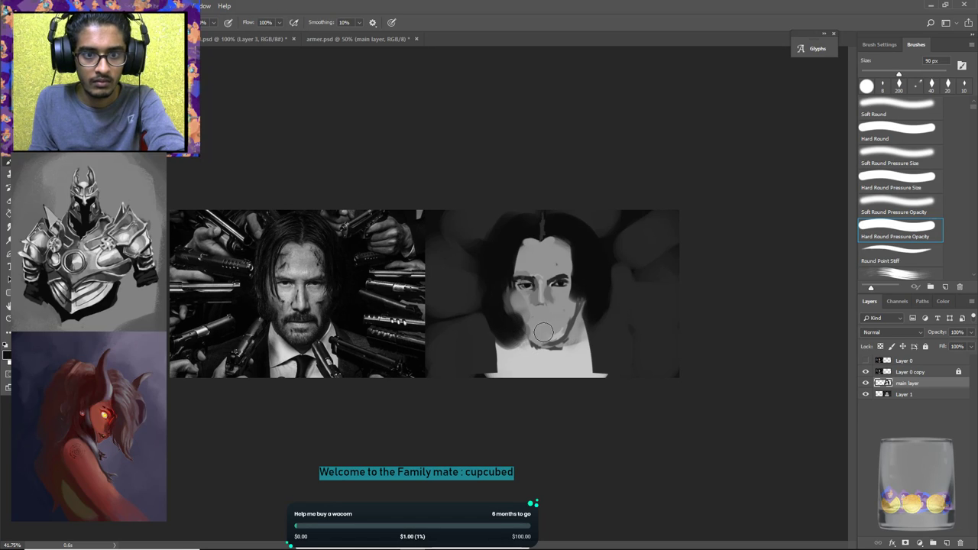
key(bracketleft)
key(bracketleft)
alt+click(539, 349)
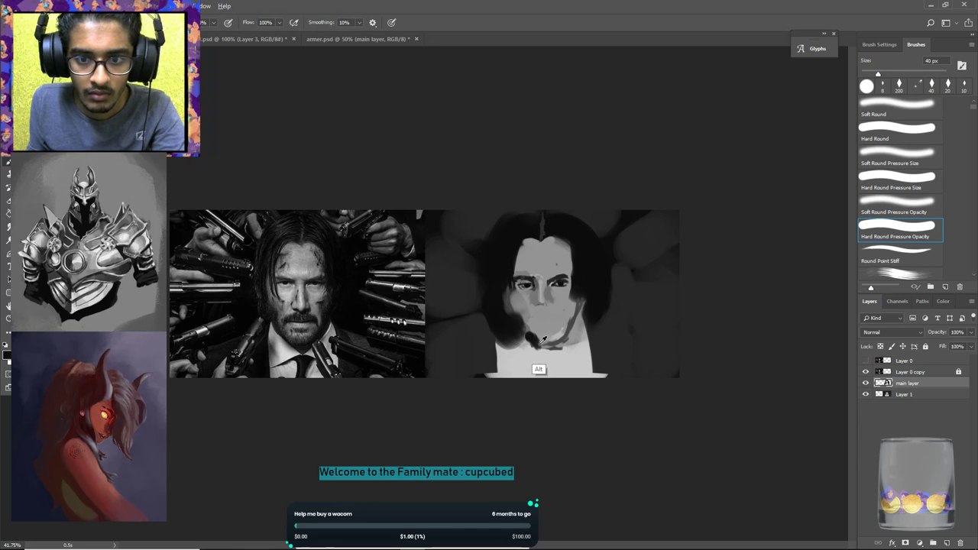
alt+click(526, 337)
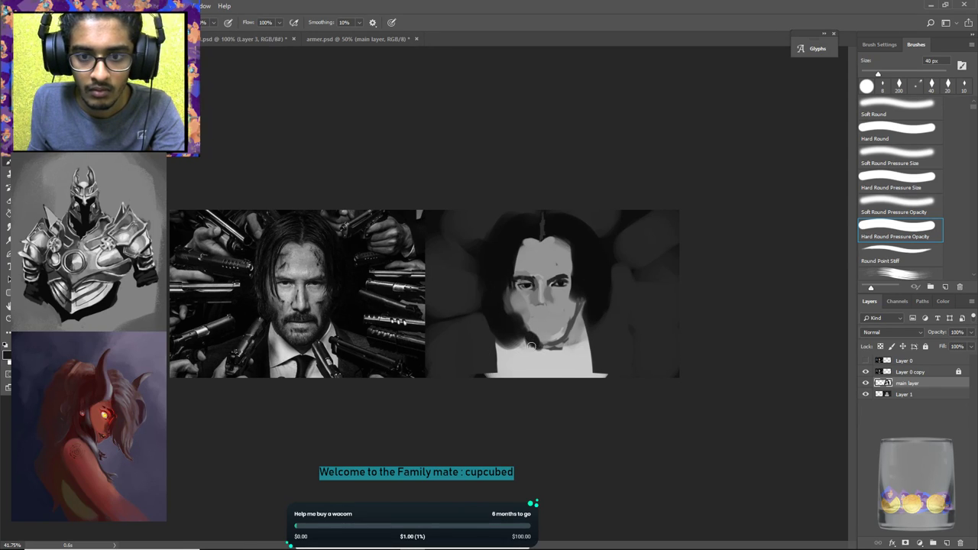
drag(557, 345, 578, 309)
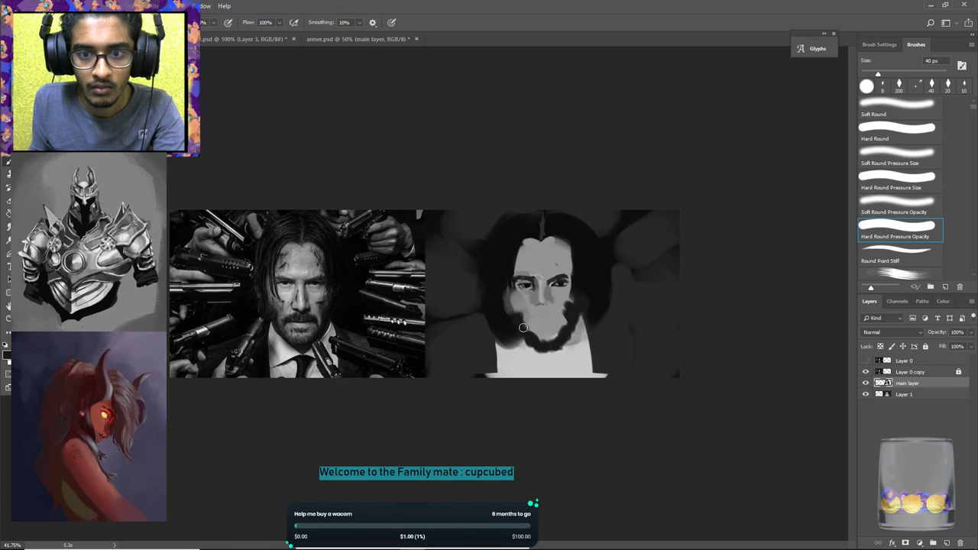
Refine the beard's upper ends on both cheeks and the adjoining hair with sampled skin and hair tones.
alt+click(562, 300)
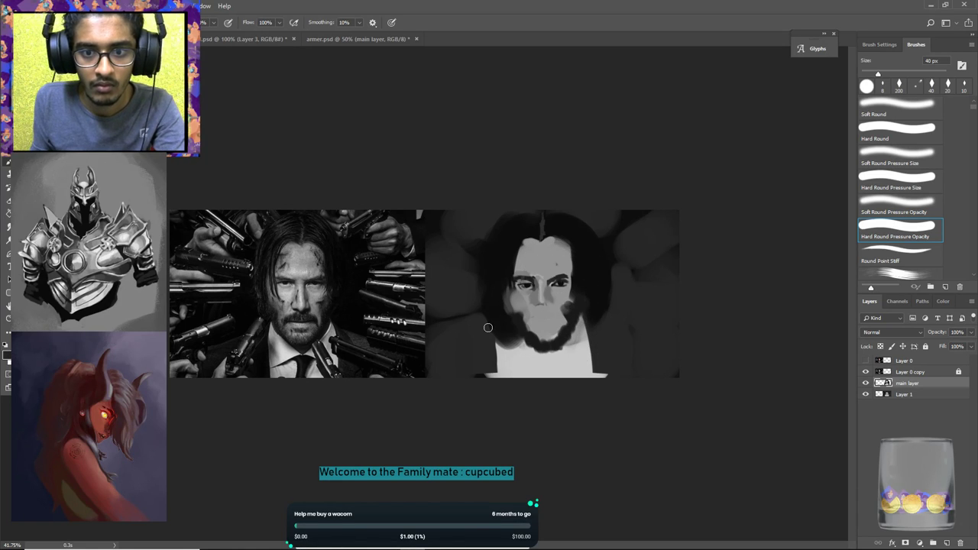
alt+click(515, 314)
alt+click(508, 288)
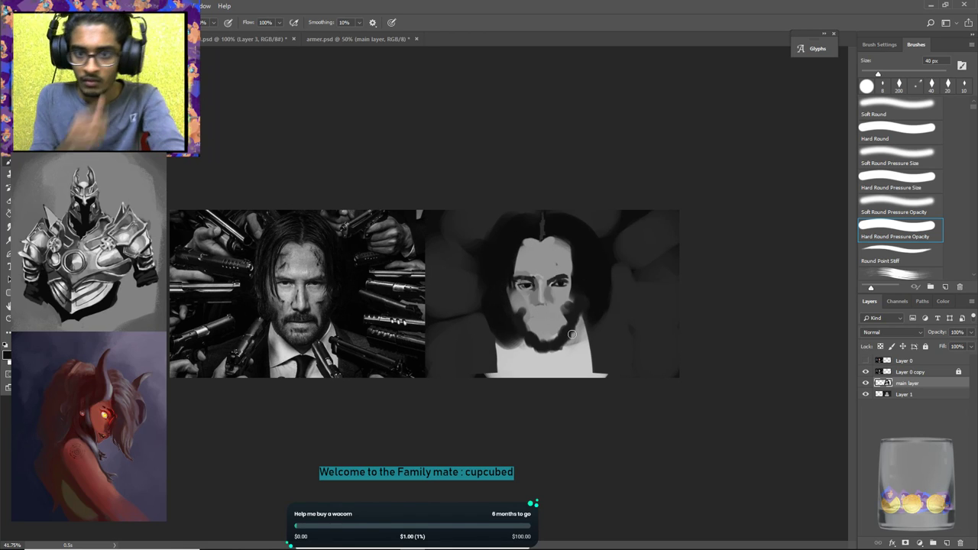
Reshape the hairline at both temples and the central peak with sampled forehead grey and hair black.
alt+click(560, 238)
alt+click(562, 234)
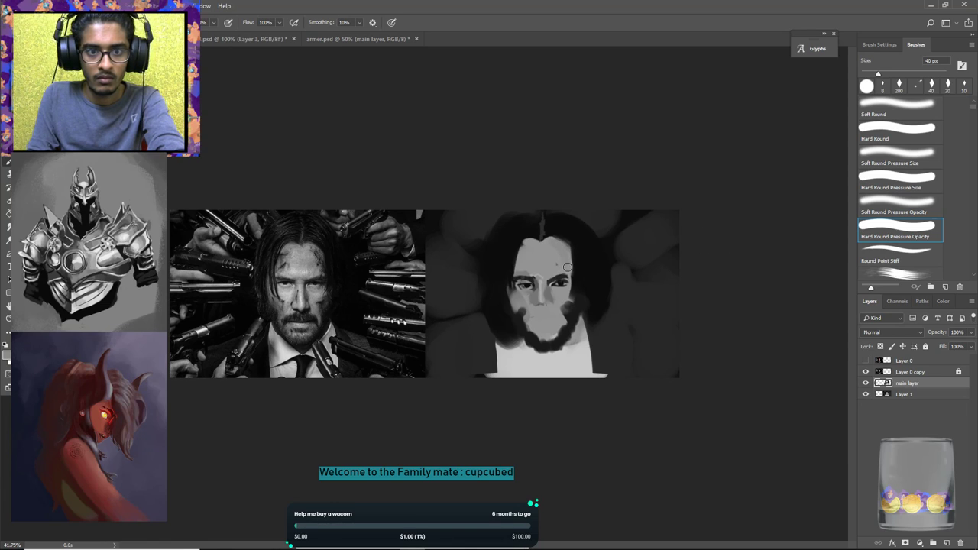
key(alt)
alt+click(520, 252)
drag(527, 244, 522, 247)
alt+click(524, 239)
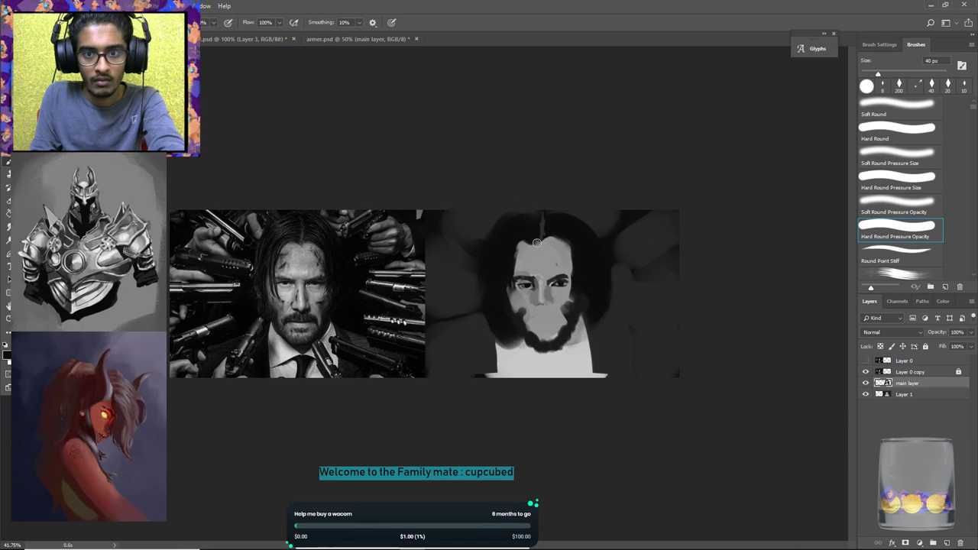
alt+click(527, 273)
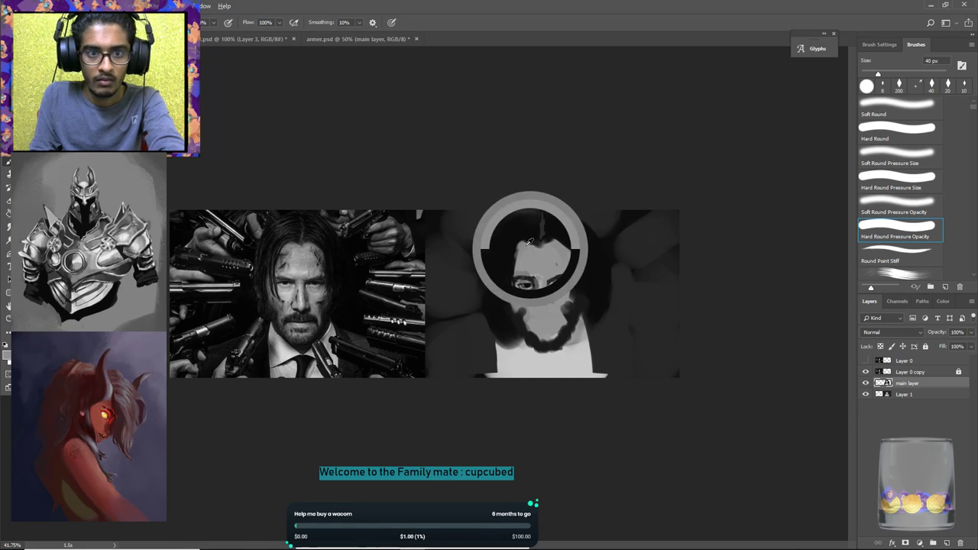
alt+click(543, 244)
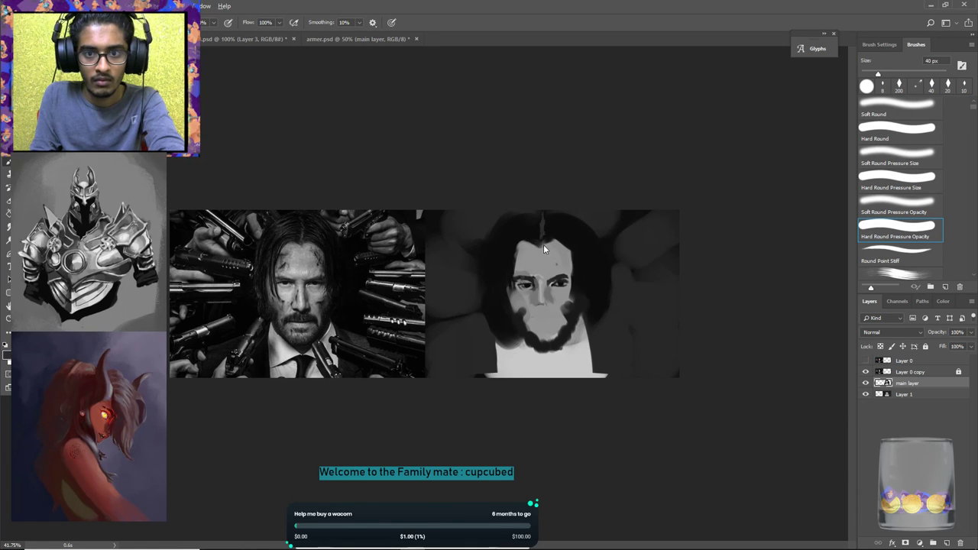
Define the outer contour of the hair and the adjacent background with sampled dark tones.
alt+click(492, 222)
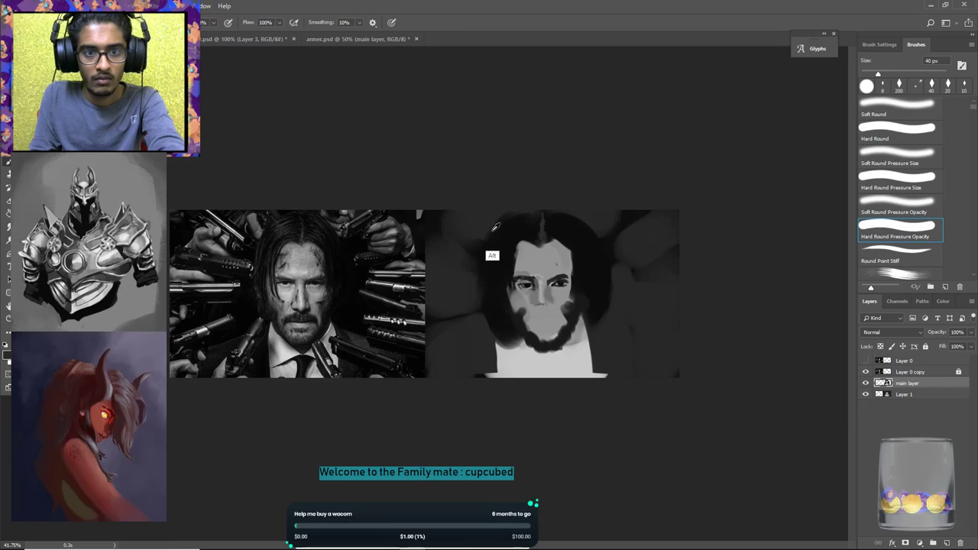
alt+click(488, 225)
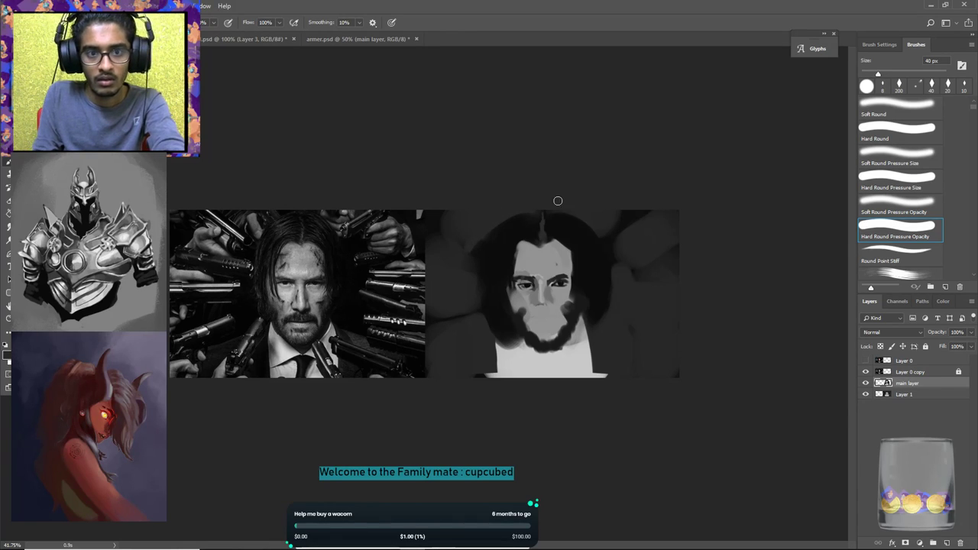
drag(501, 220, 472, 283)
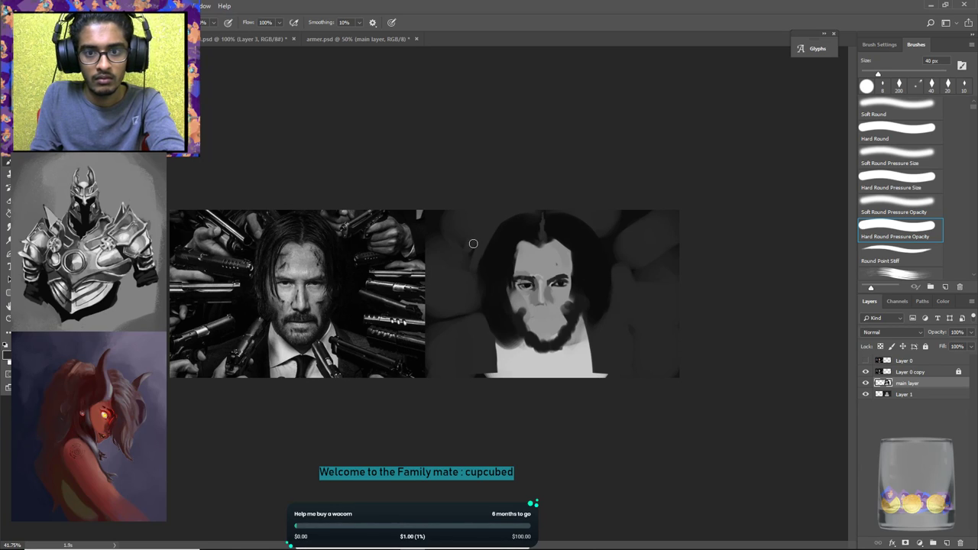
drag(485, 242, 470, 312)
drag(644, 280, 618, 238)
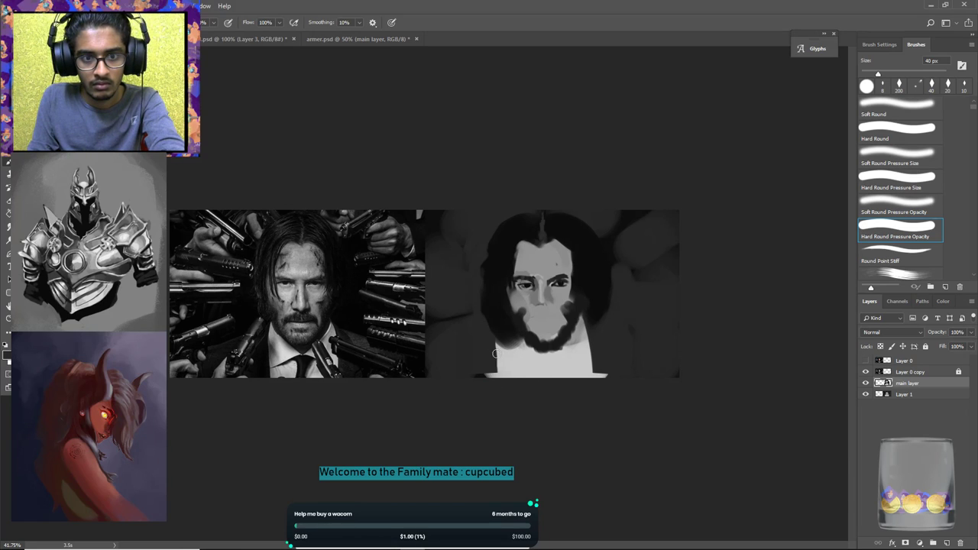
Reshape both sides of the white neck area with sampled light and background greys, removing its flared lower corners.
mouse_move(496, 351)
mouse_down()
mouse_move(496, 388)
mouse_move(503, 357)
mouse_move(507, 369)
mouse_up()
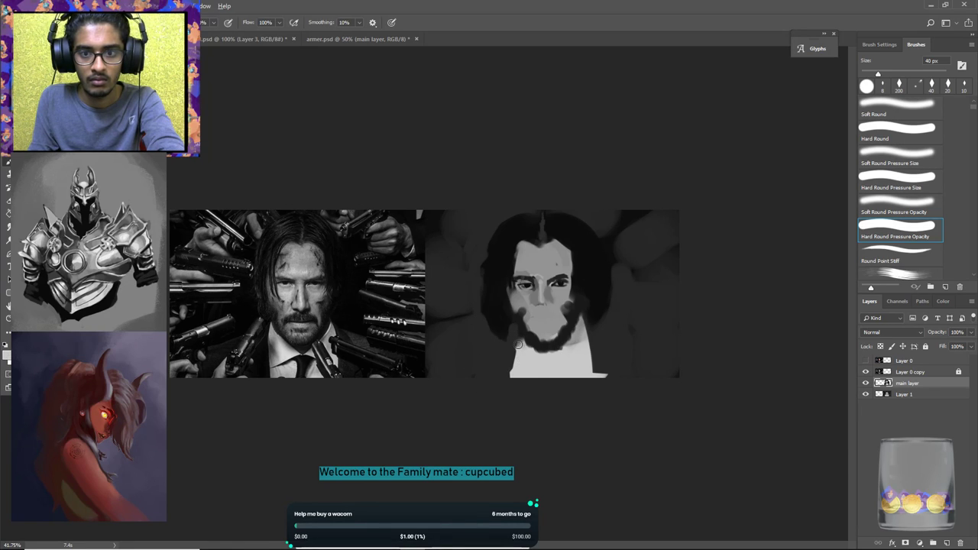
drag(517, 345, 518, 376)
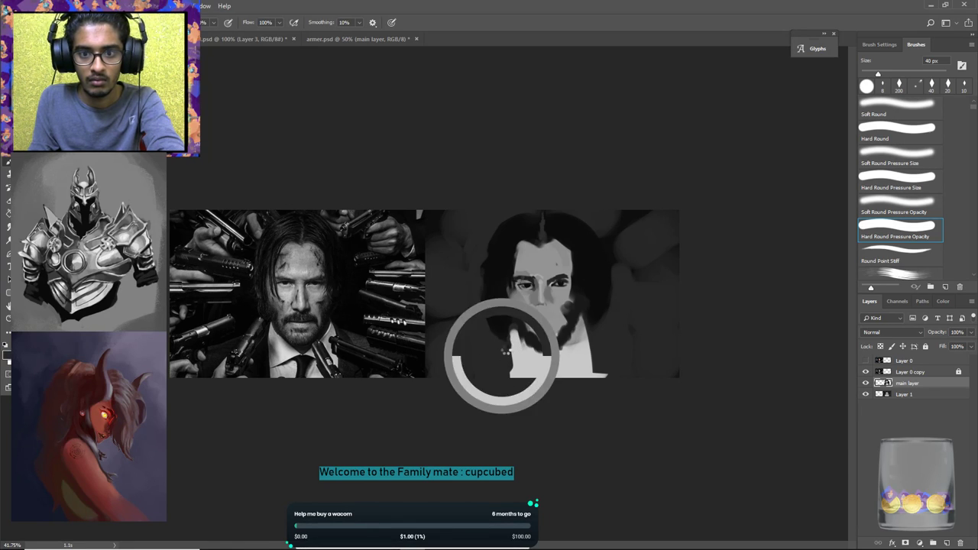
drag(514, 340, 514, 377)
drag(596, 365, 605, 382)
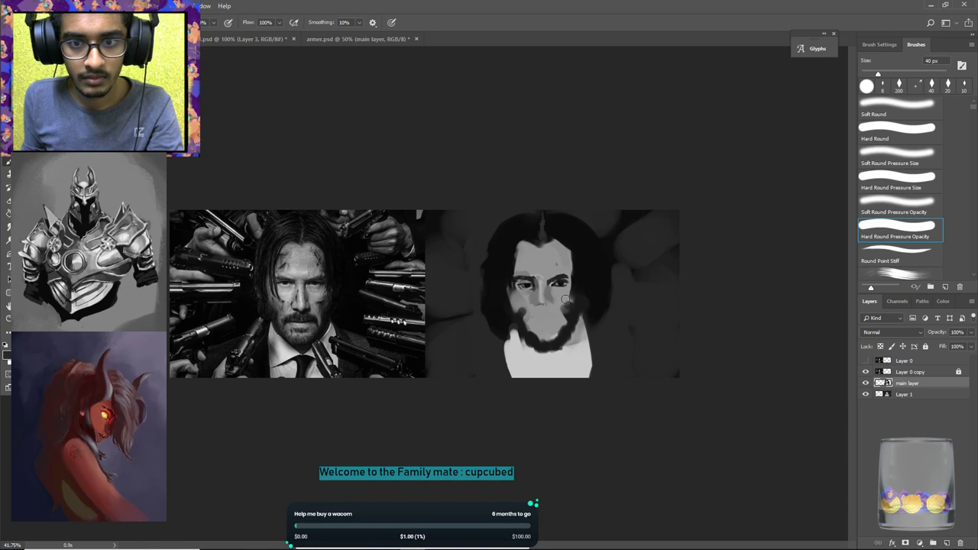
Reduce the brush to 8 px and darken the portrait's right-hand eye with the black sampled from the adjoining hair.
key(z)
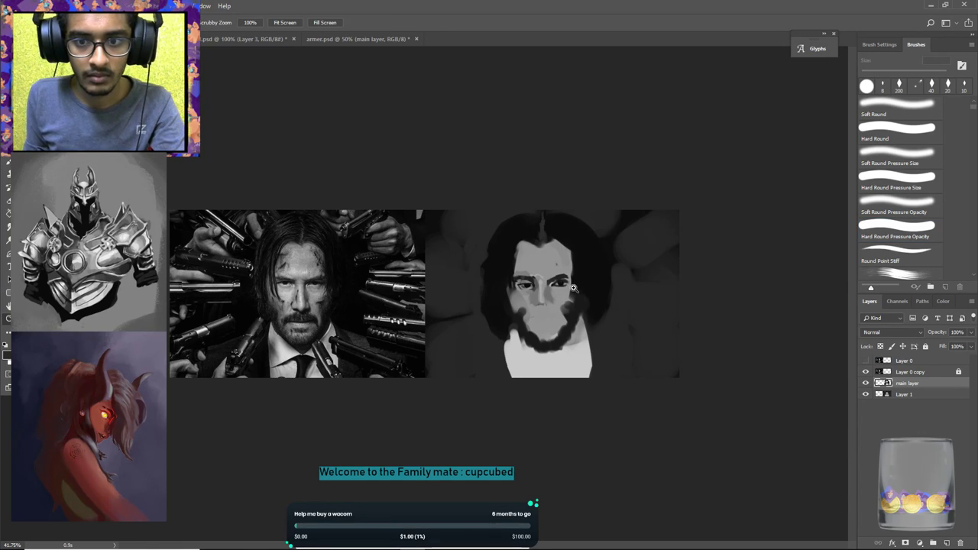
key(b)
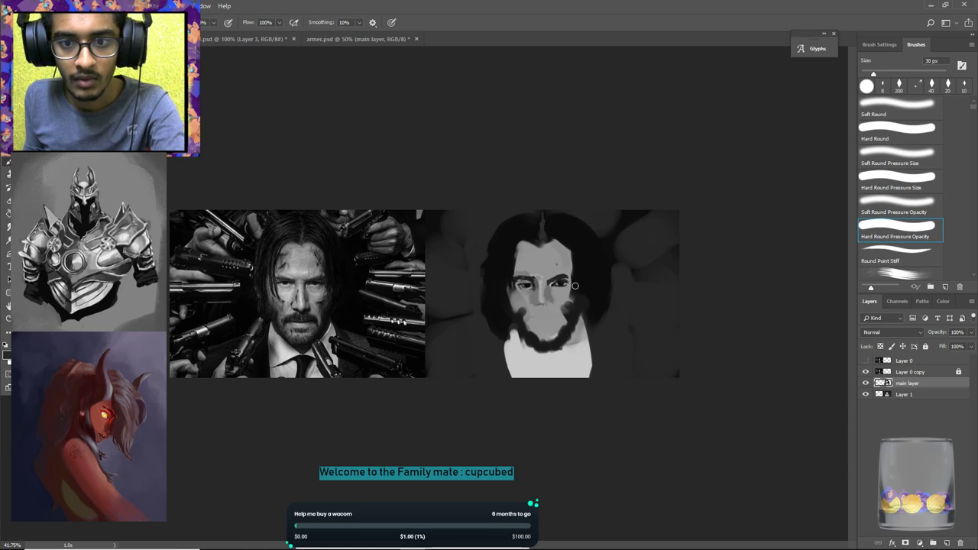
key(bracketleft)
key(bracketleft)
key(bracketleft)
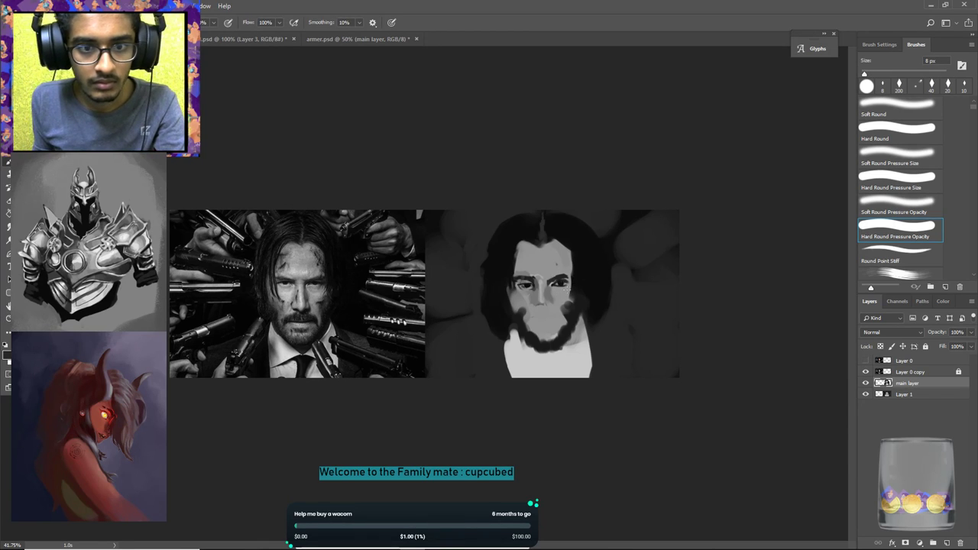
alt+click(578, 293)
alt+click(580, 289)
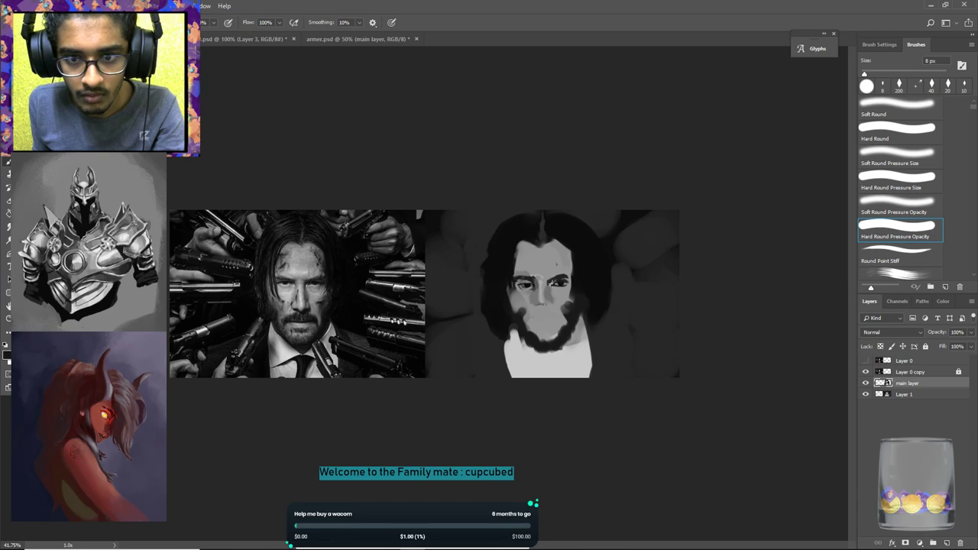
key(ctrl+z)
drag(558, 283, 567, 285)
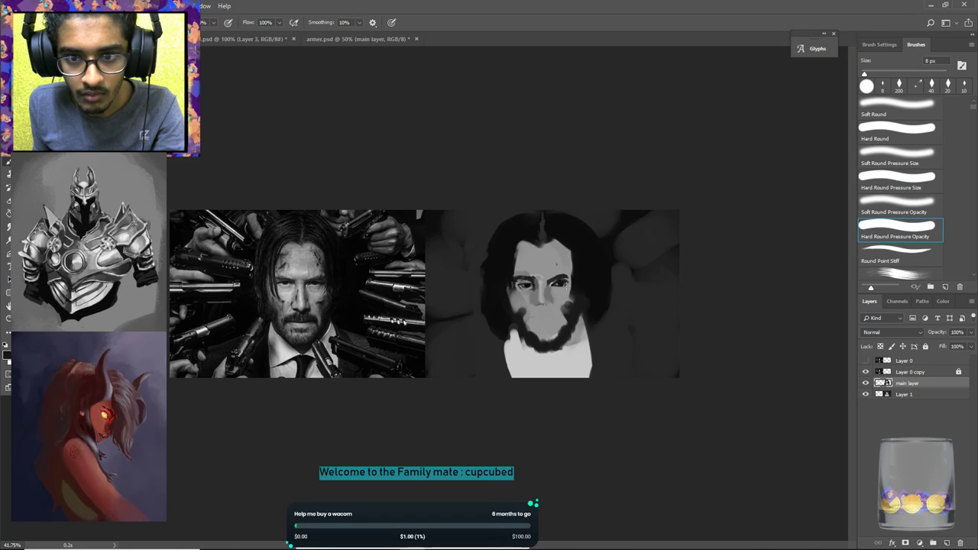
Rework the lids and outer corner of the right-hand eye with greys sampled from the eye area and cheek.
alt+click(560, 283)
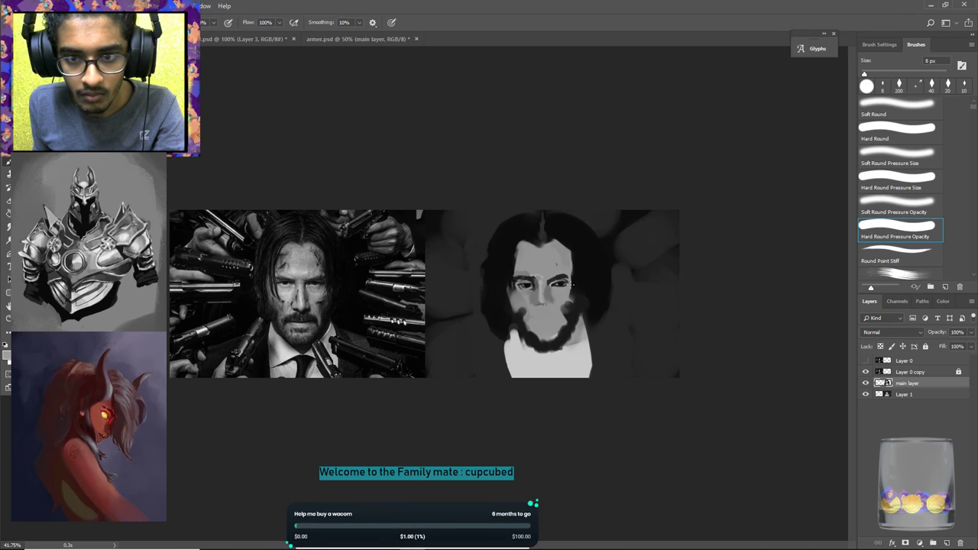
alt+click(571, 280)
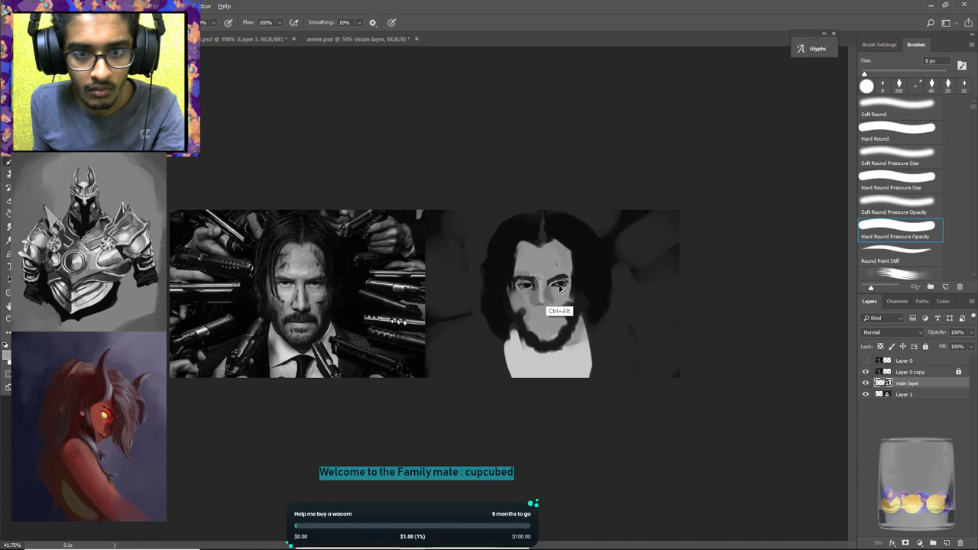
key(ctrl+alt+z)
drag(568, 278, 560, 282)
alt+click(552, 304)
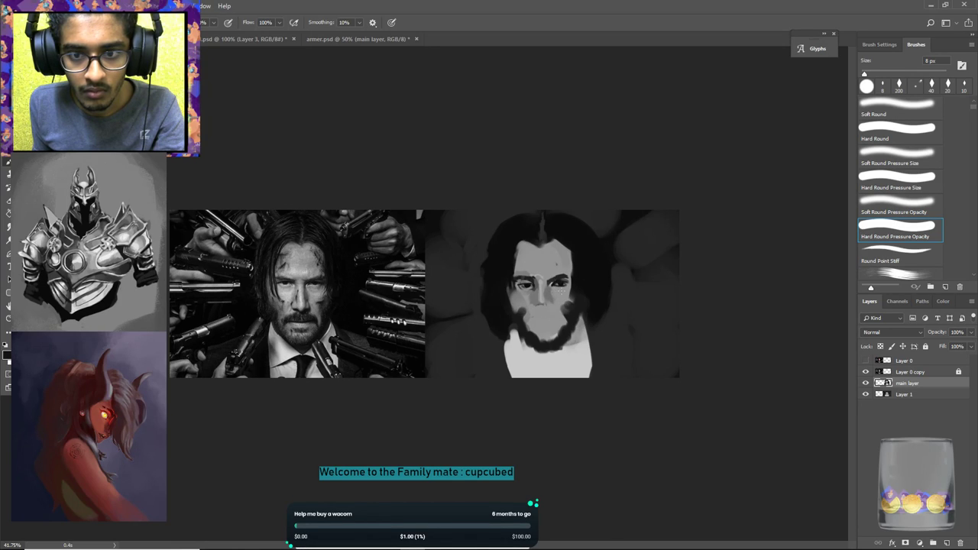
alt+click(567, 281)
alt+click(571, 281)
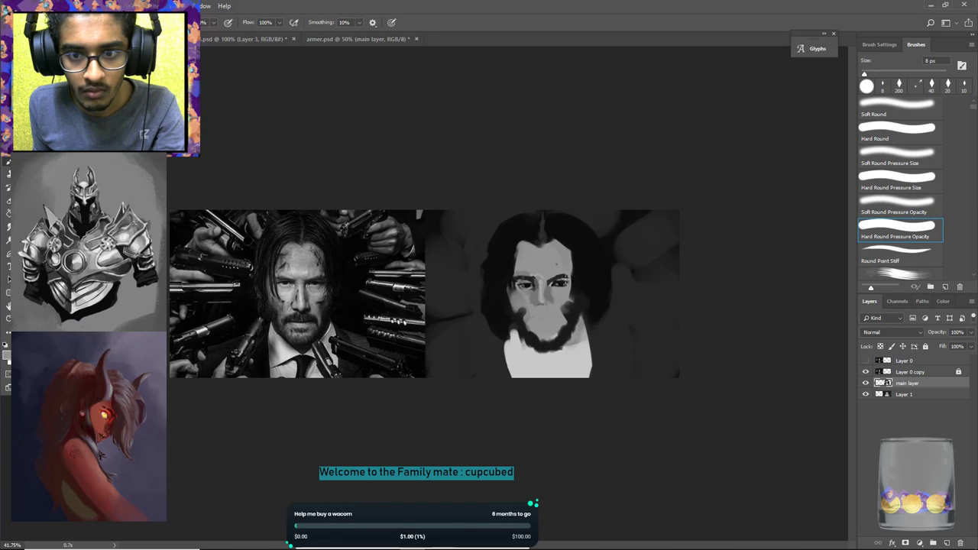
Sharpen the inner corner and dark lid line of the right-hand eye with alternating sampled skin and black tones.
alt+click(552, 283)
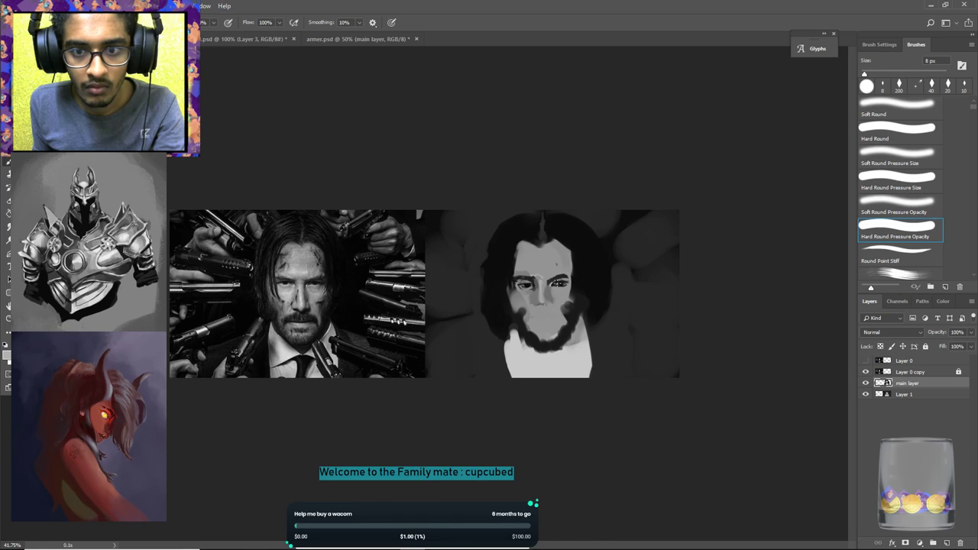
alt+click(557, 281)
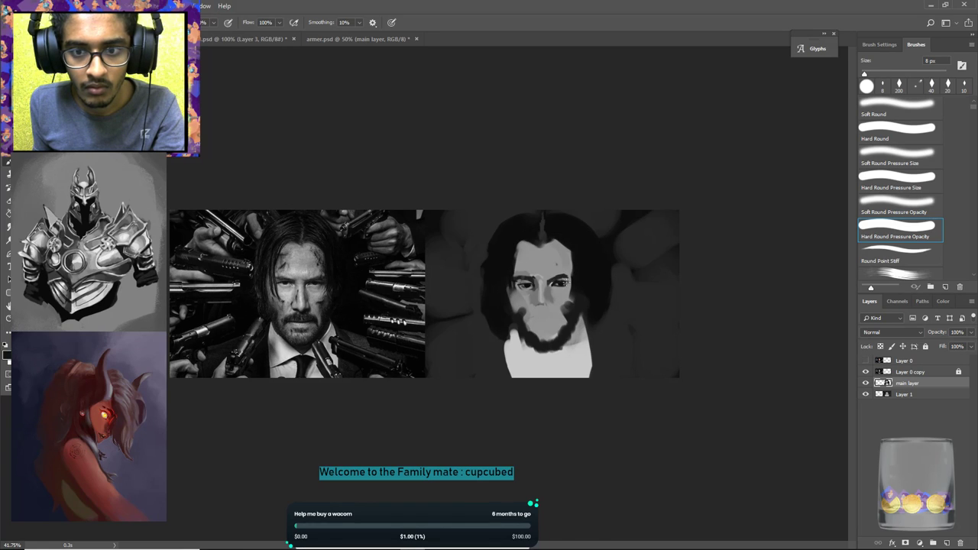
alt+click(568, 282)
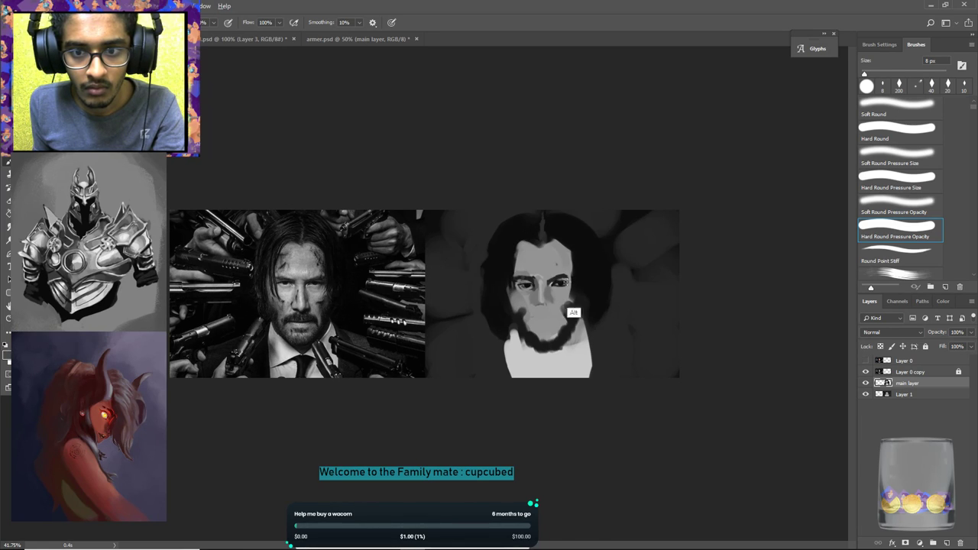
alt+click(555, 283)
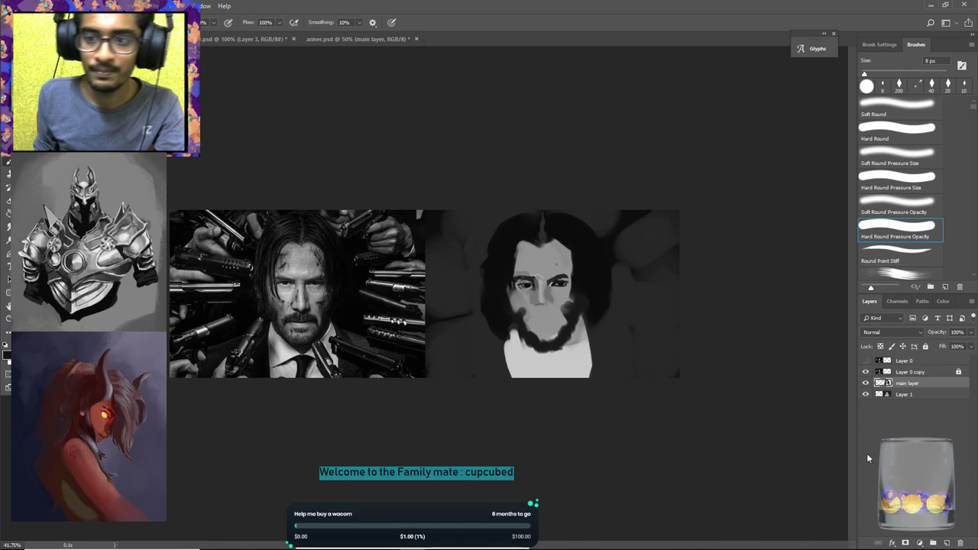
Add a new layer above the main layer for face shading at 22% opacity and merge it down.
click(947, 543)
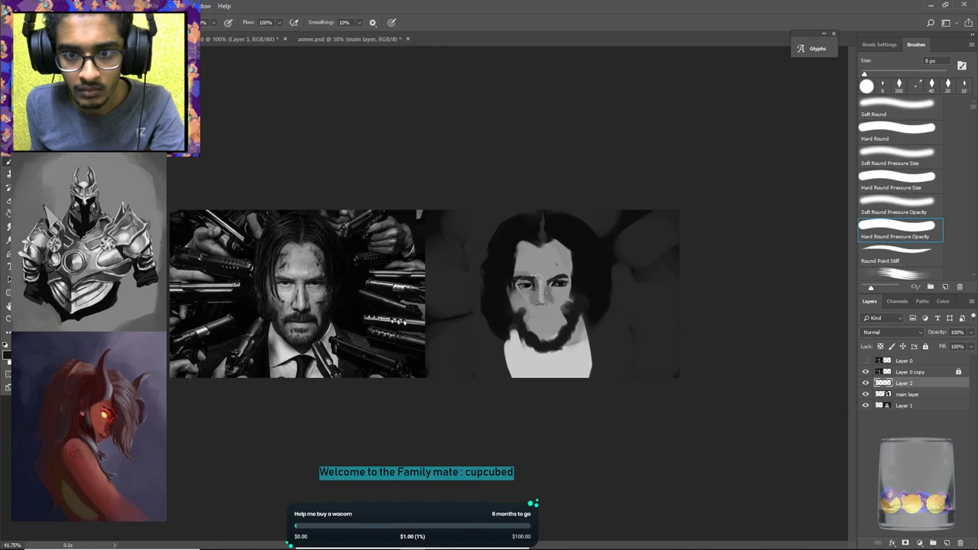
key(ctrl+alt+z)
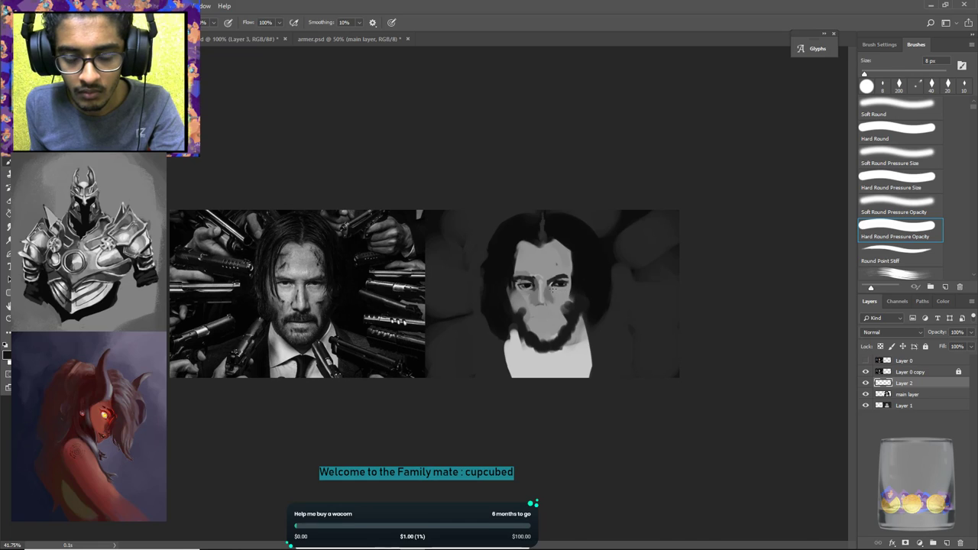
key(ctrl+alt+z)
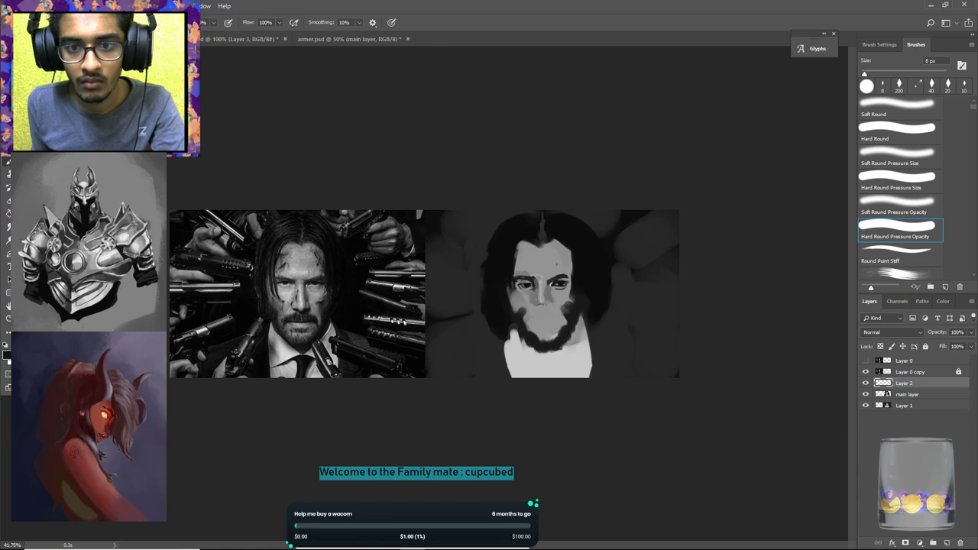
drag(938, 333, 932, 336)
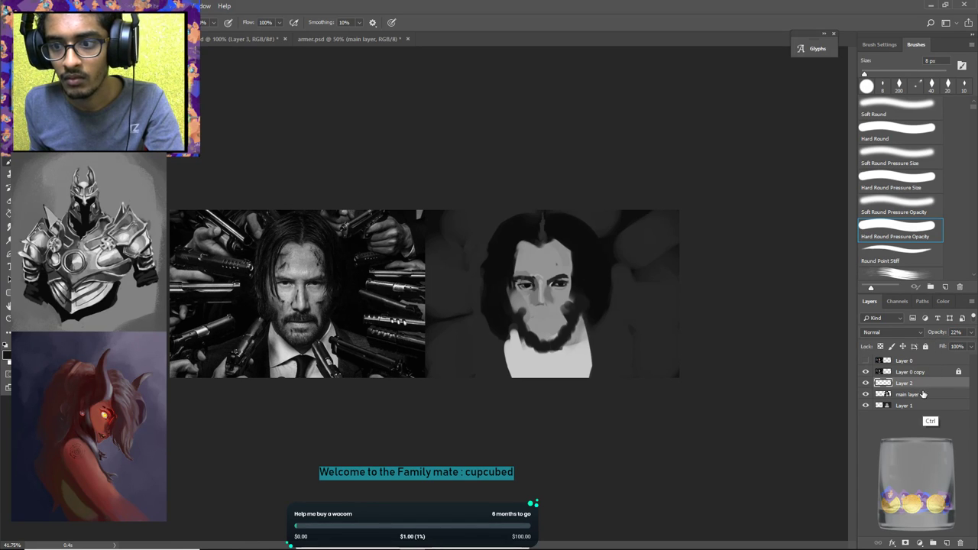
key(ctrl+e)
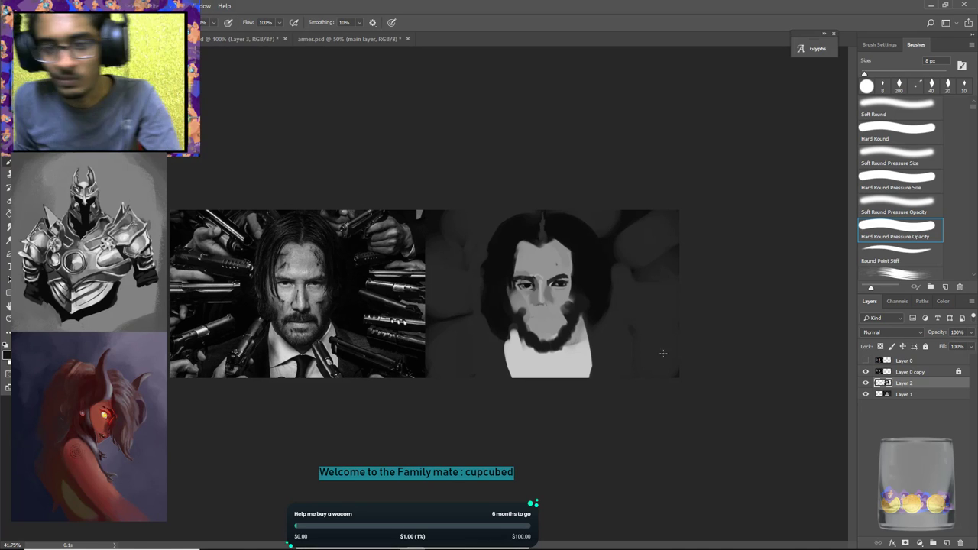
Touch up the beard's upper ends at both cheeks with sampled skin grey and beard black.
alt+click(520, 308)
drag(519, 308, 525, 314)
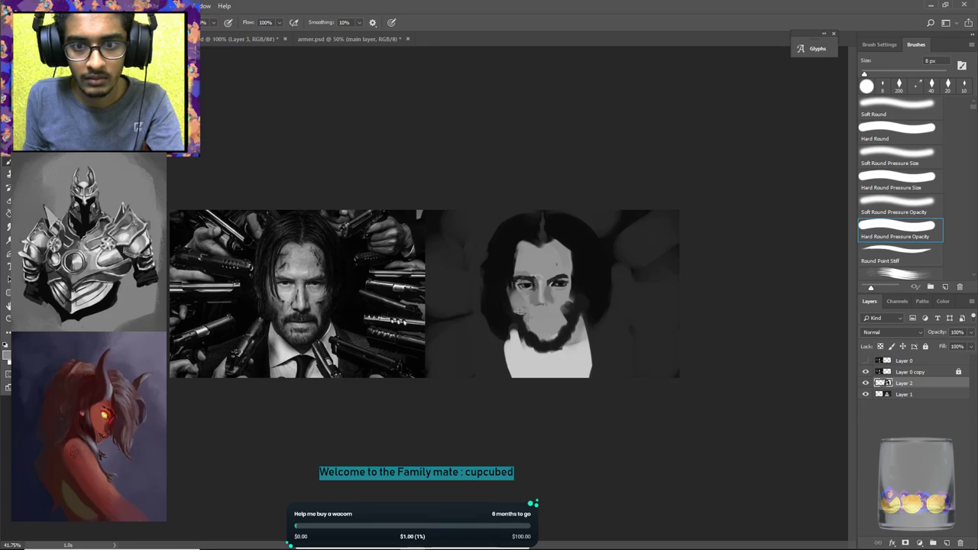
alt+click(568, 304)
alt+click(568, 334)
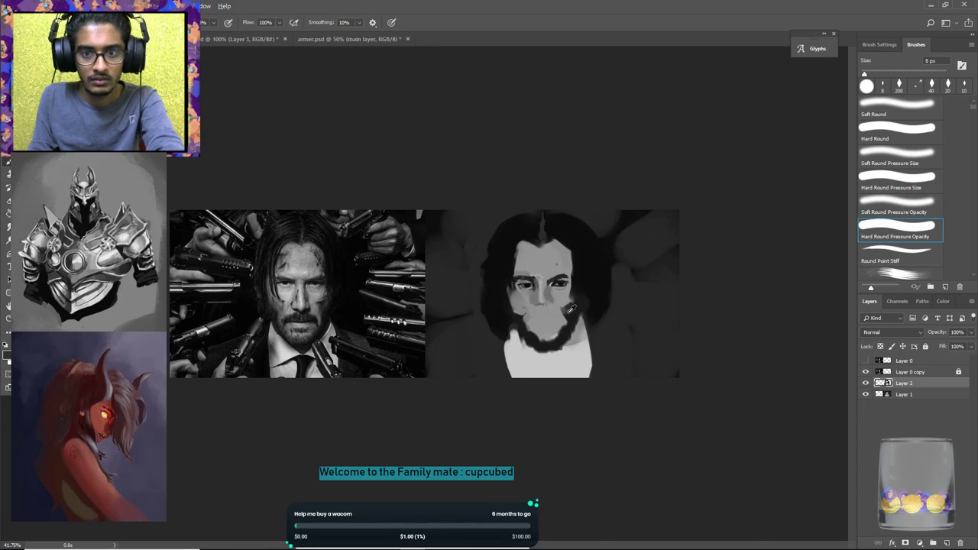
key(ctrl+alt+z)
alt+click(563, 301)
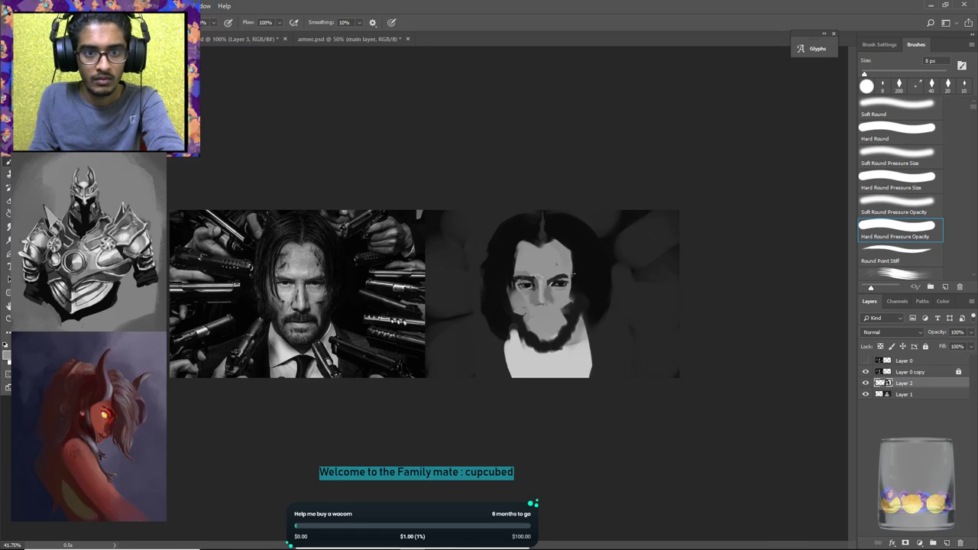
Reshape the right-hand eyebrow and its inner end beside the nose bridge with sampled skin greys and black.
alt+click(544, 285)
right_click(548, 285)
click(547, 288)
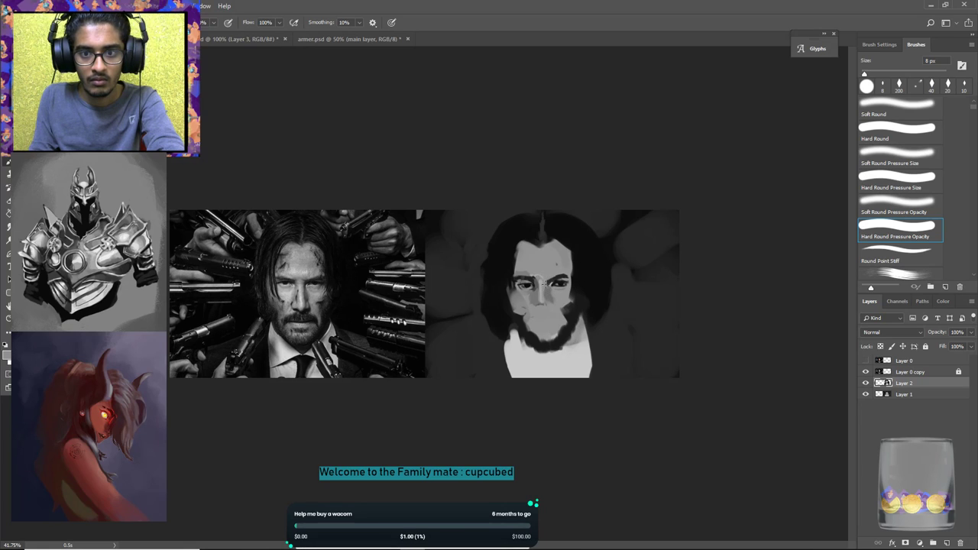
alt+click(566, 307)
drag(552, 284, 566, 279)
alt+click(551, 279)
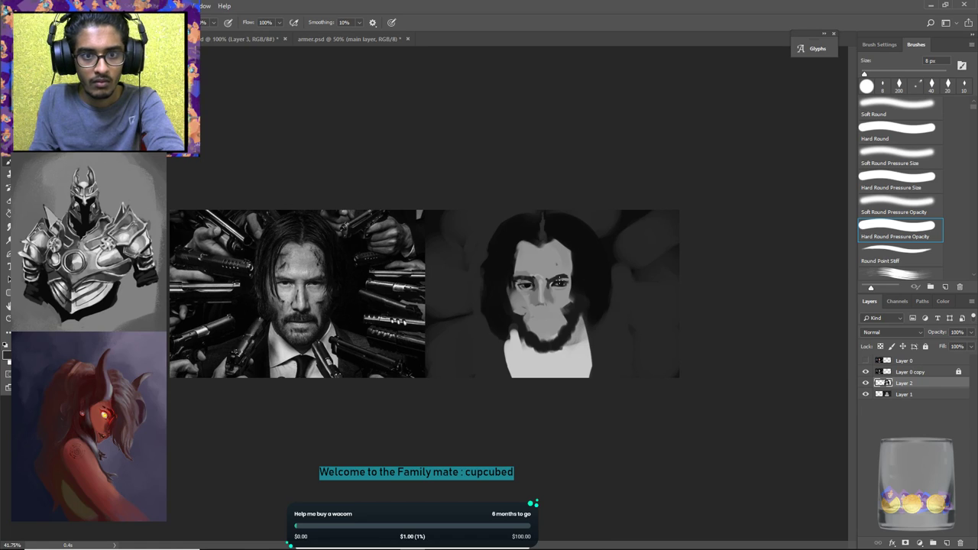
alt+click(543, 306)
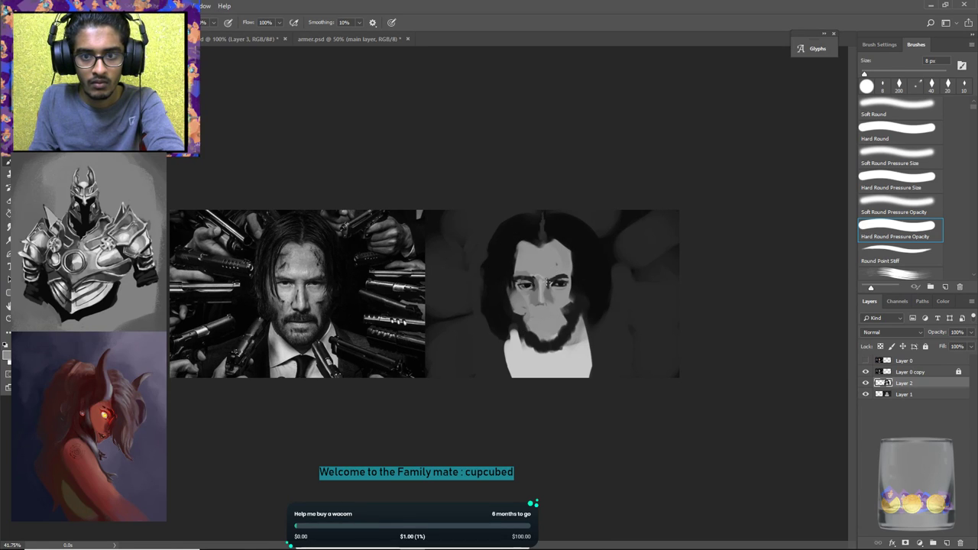
drag(548, 283, 547, 276)
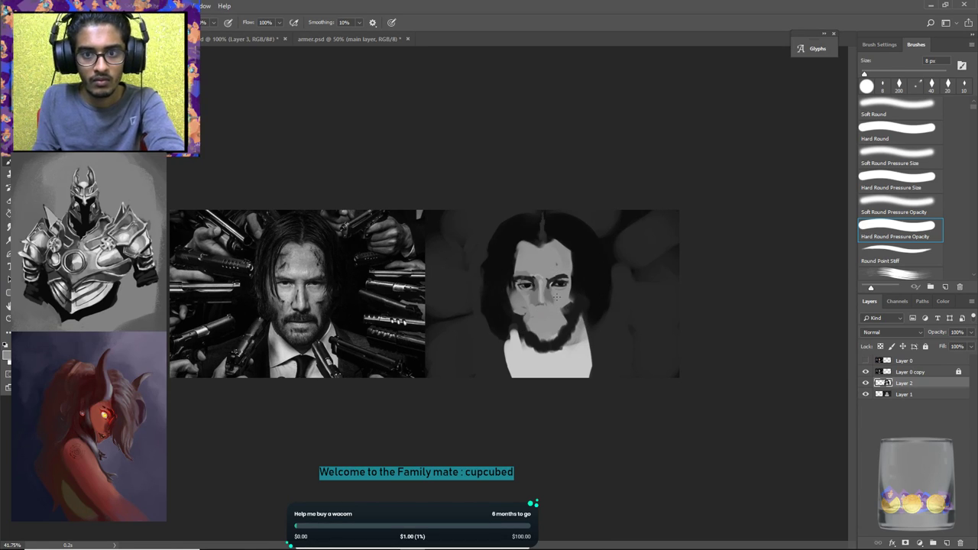
Refine the nose bridge between the inner eye corners with sampled brow and skin greys.
alt+click(531, 278)
key(ctrl+alt+z)
key(alt)
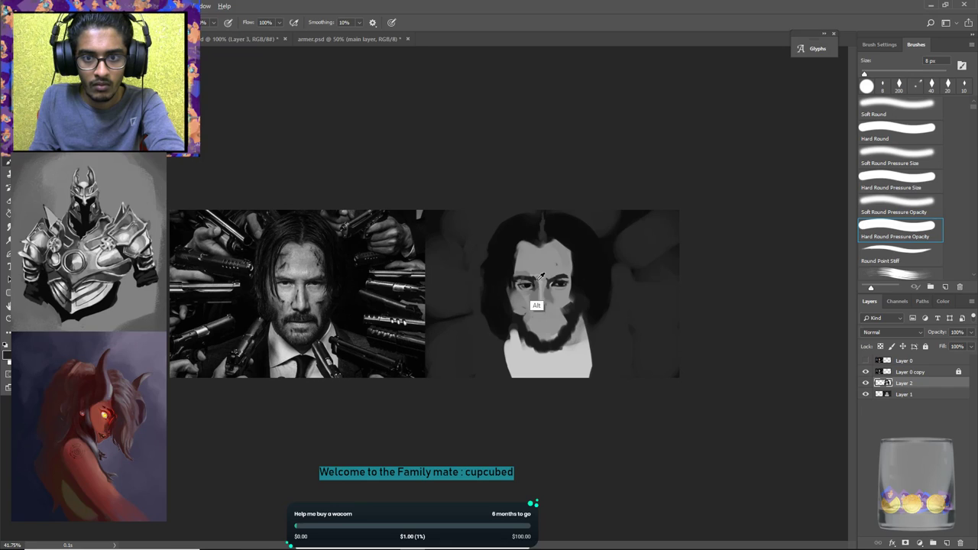
alt+click(538, 280)
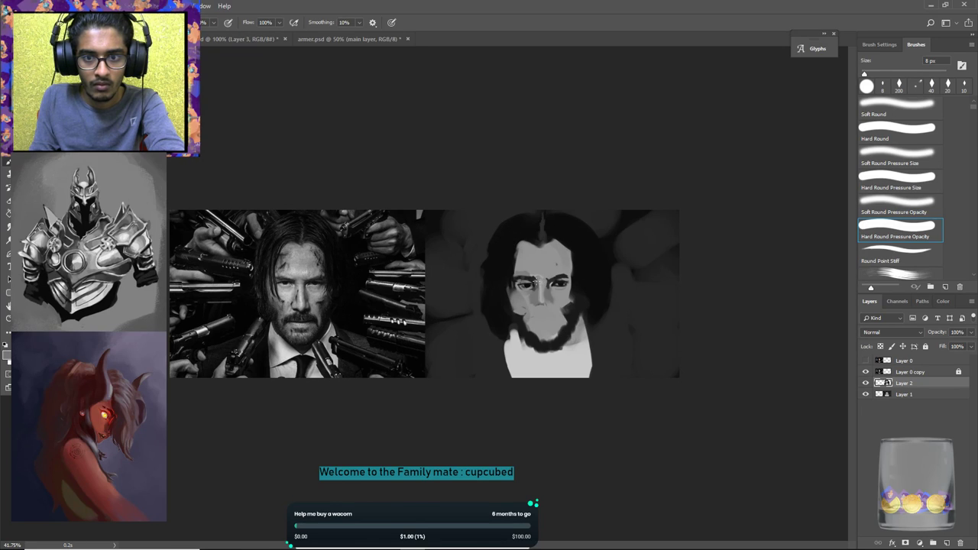
alt+click(541, 284)
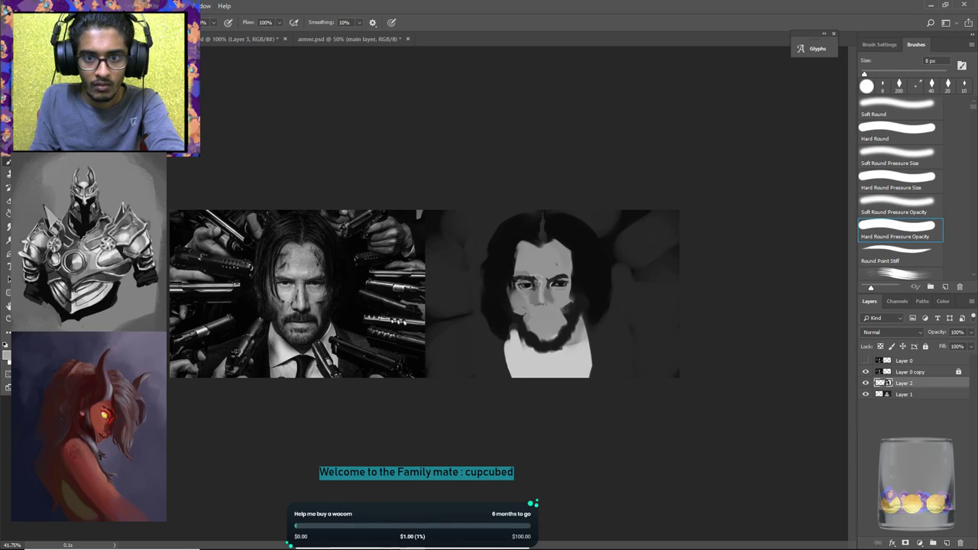
alt+click(546, 282)
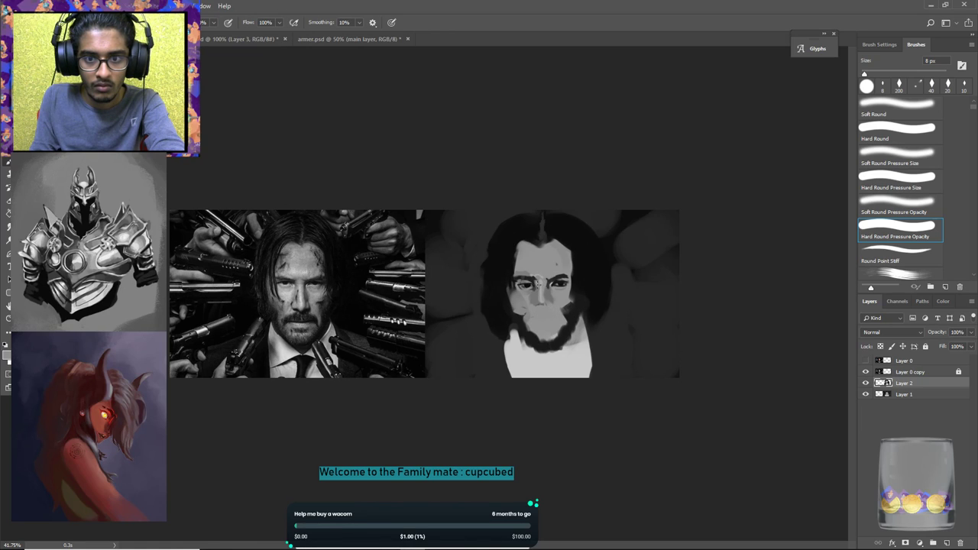
alt+click(540, 281)
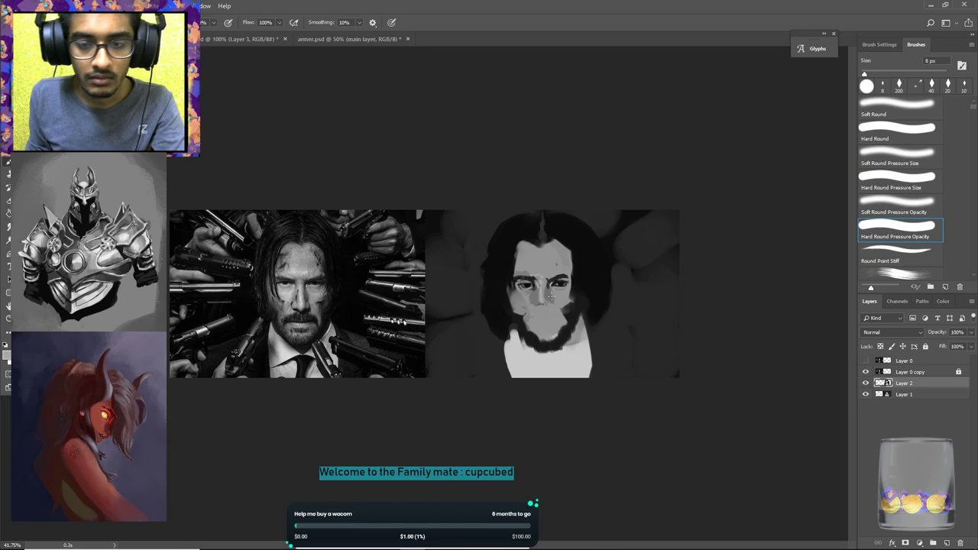
Try short guide strokes at the base of the nose with sampled beard black and skin grey, undoing misplaced marks.
alt+click(558, 344)
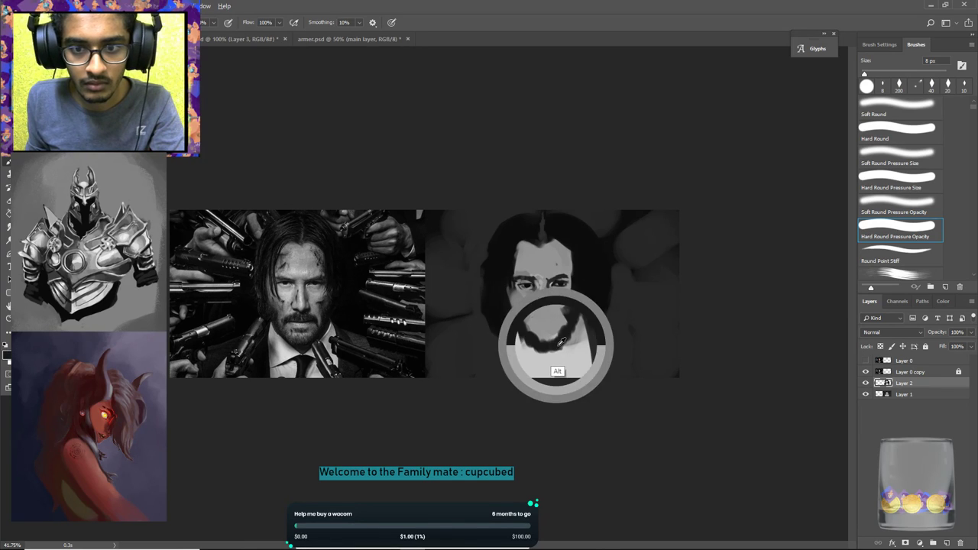
alt+click(551, 353)
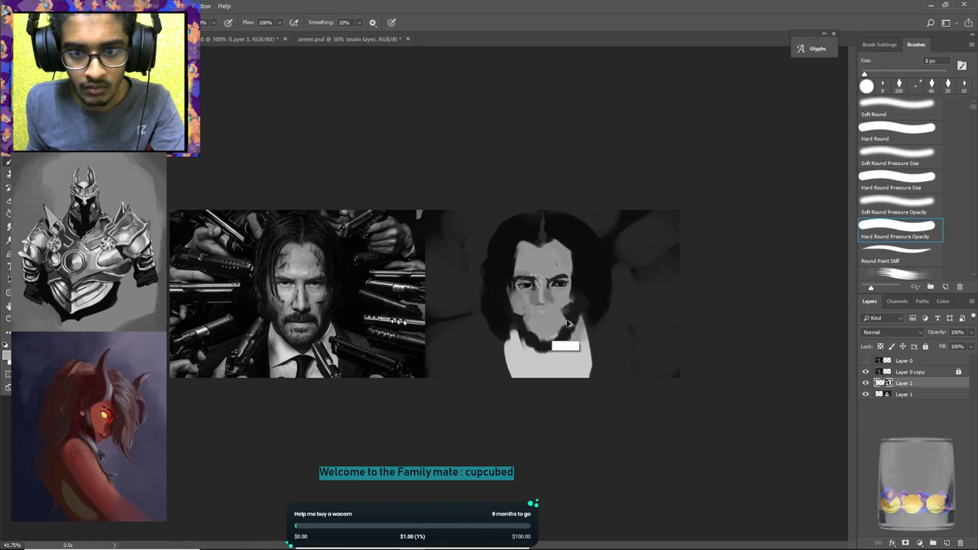
alt+click(551, 351)
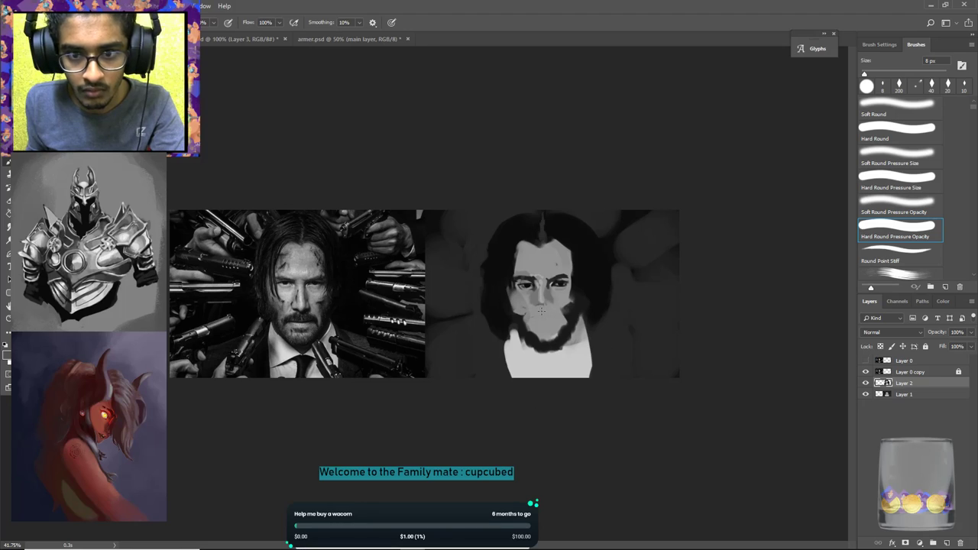
alt+click(544, 323)
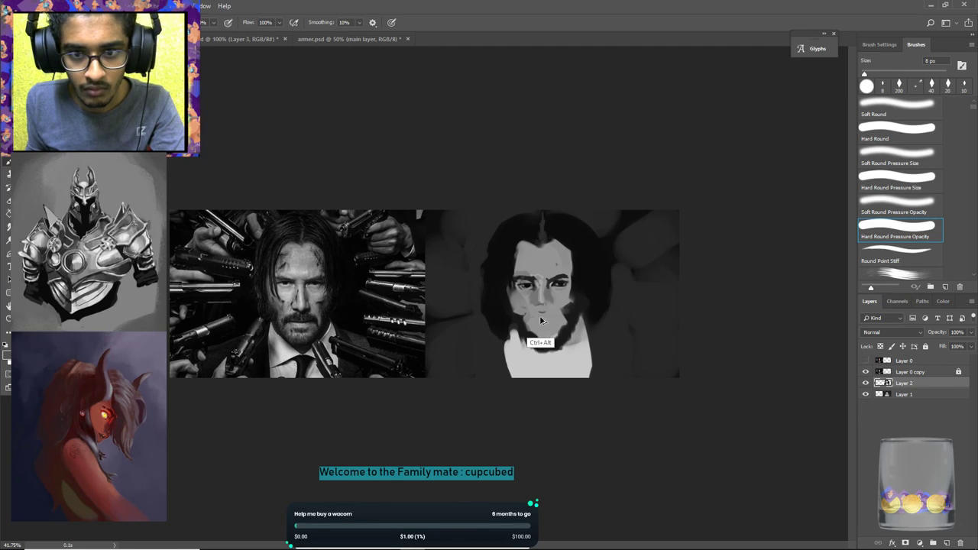
drag(545, 310, 543, 314)
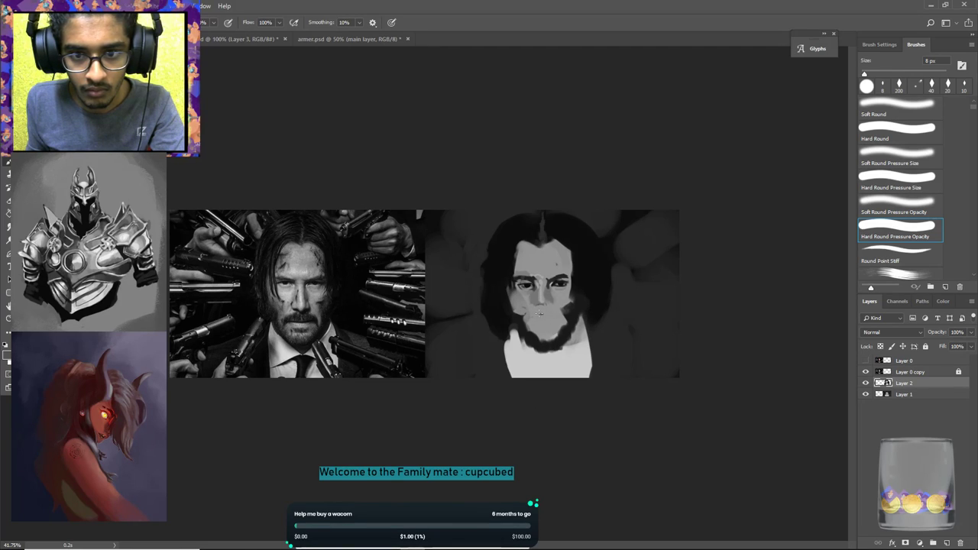
key(ctrl+alt+z)
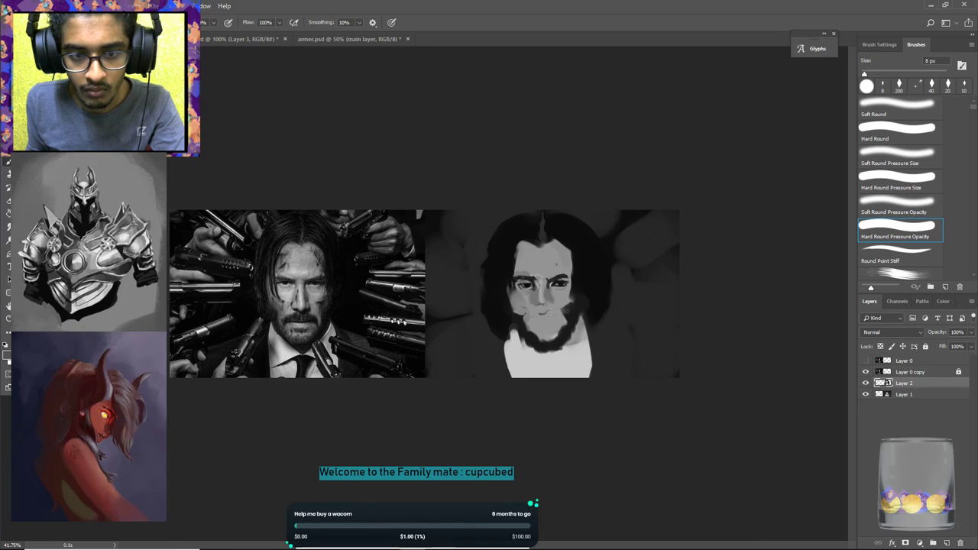
Outline the nose tip and both nostrils with thin dark 8 px strokes.
drag(547, 304, 549, 312)
alt+click(547, 307)
alt+click(538, 312)
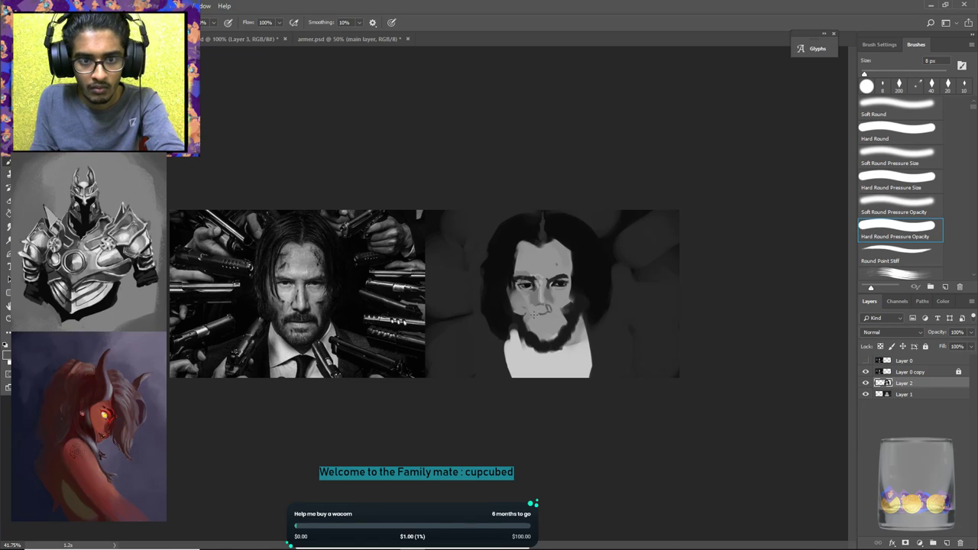
alt+click(539, 314)
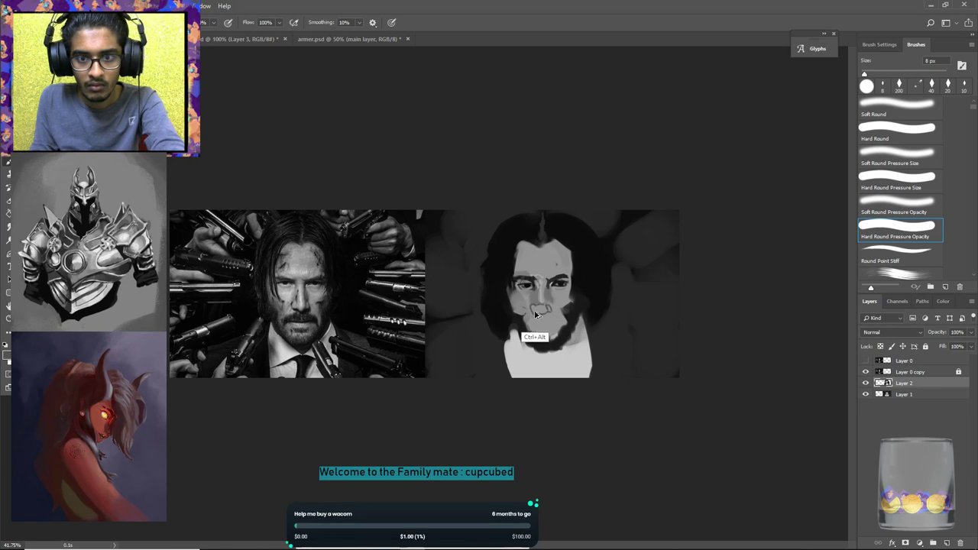
drag(533, 313, 534, 312)
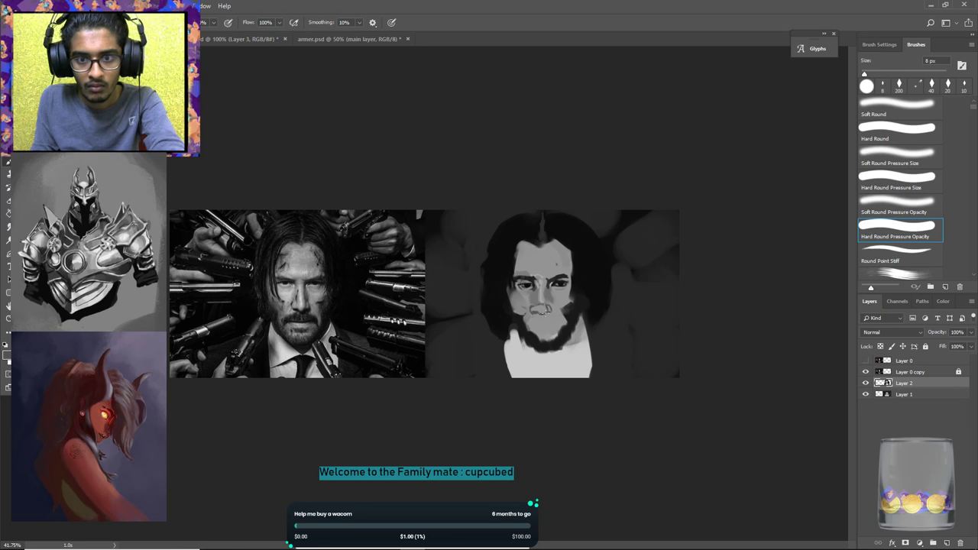
Undo the last nostril strokes and redraw the left-hand side of the nose outline.
key(ctrl+alt+z)
key(ctrl+alt+z)
key(ctrl+alt+z)
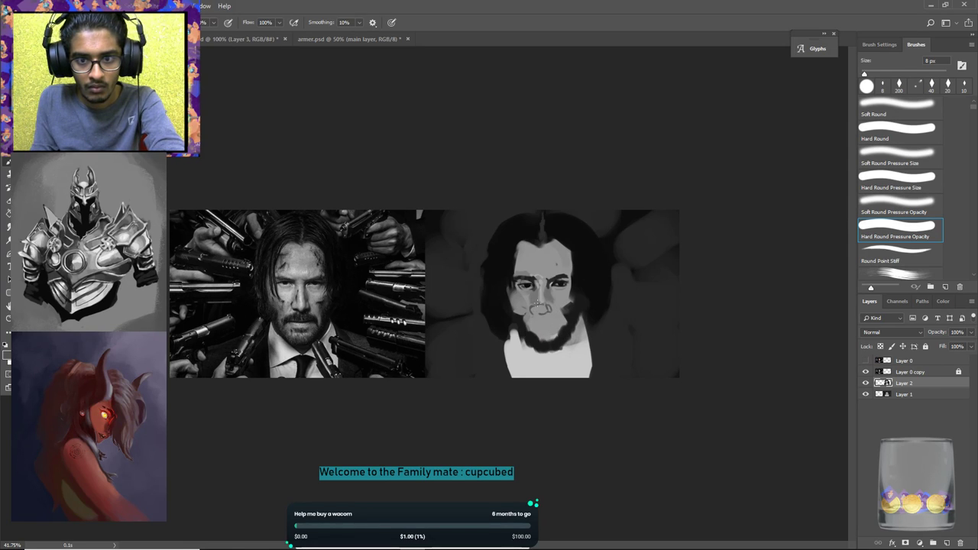
drag(539, 308, 534, 309)
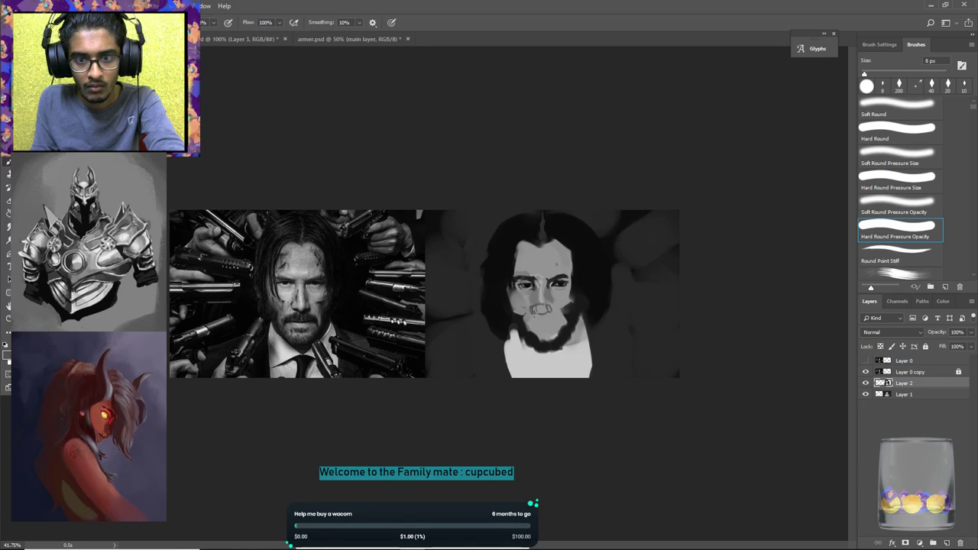
alt+click(536, 314)
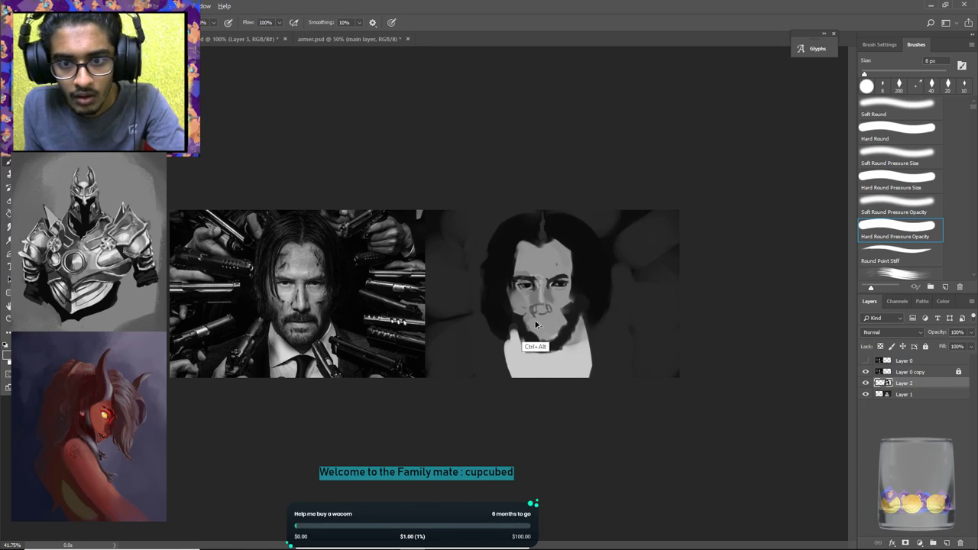
Paint a light highlight down the nose ridge to its tip with sampled greys, enlarging the brush to 25 px.
alt+click(301, 330)
click(541, 309)
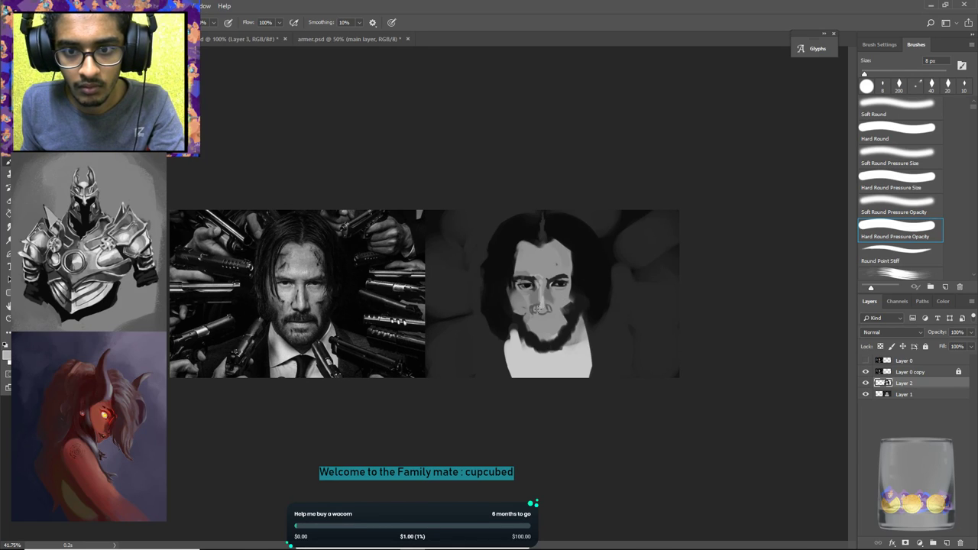
alt+click(542, 307)
key(bracketright)
key(bracketright)
alt+click(539, 309)
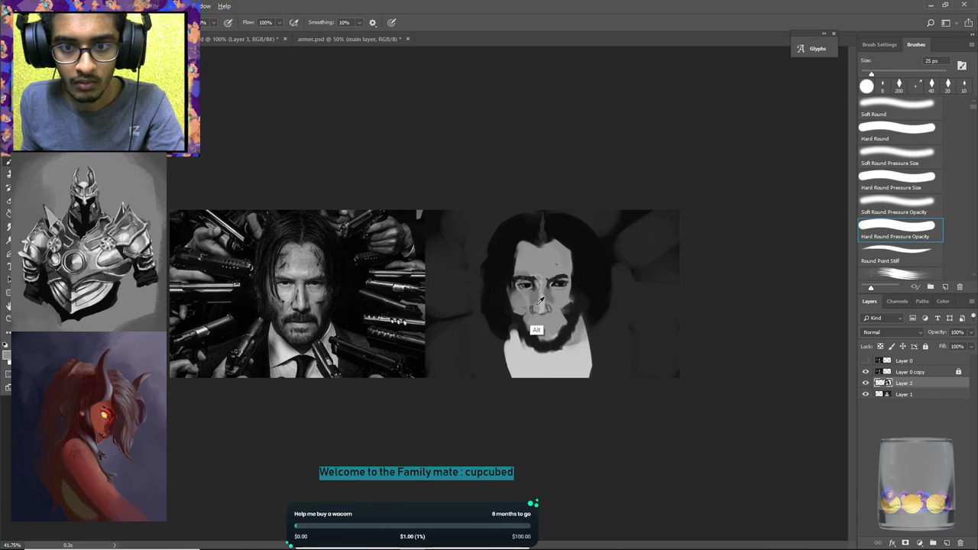
alt+click(546, 309)
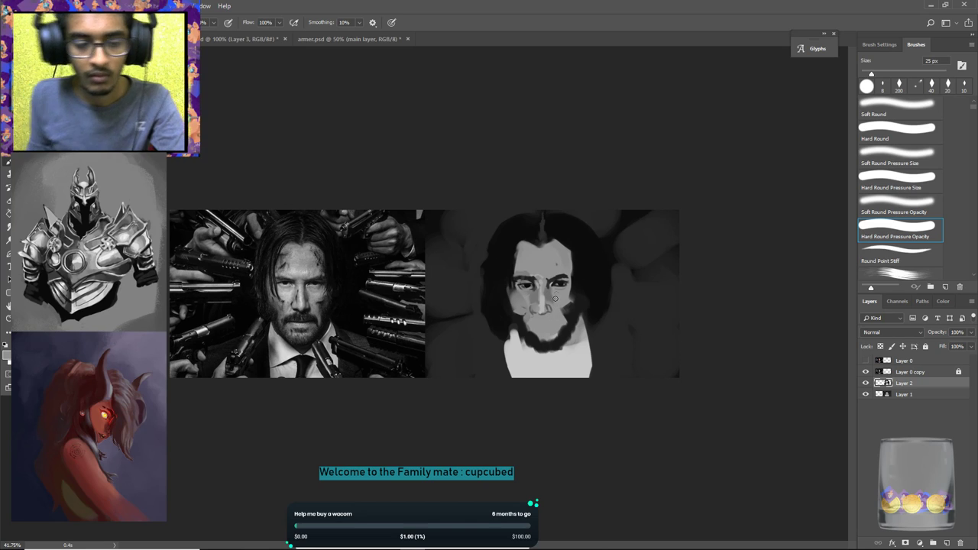
Paint the dark shadow and nostrils under the nose tip in near-black with a 9 px brush.
key(alt)
alt+click(550, 301)
key(bracketleft)
key(bracketleft)
key(bracketleft)
key(bracketleft)
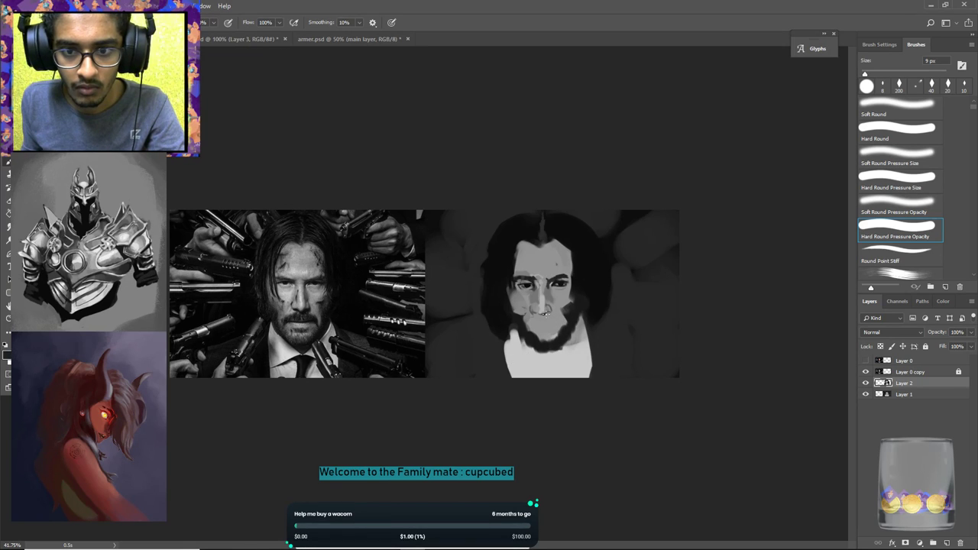
drag(539, 314, 550, 313)
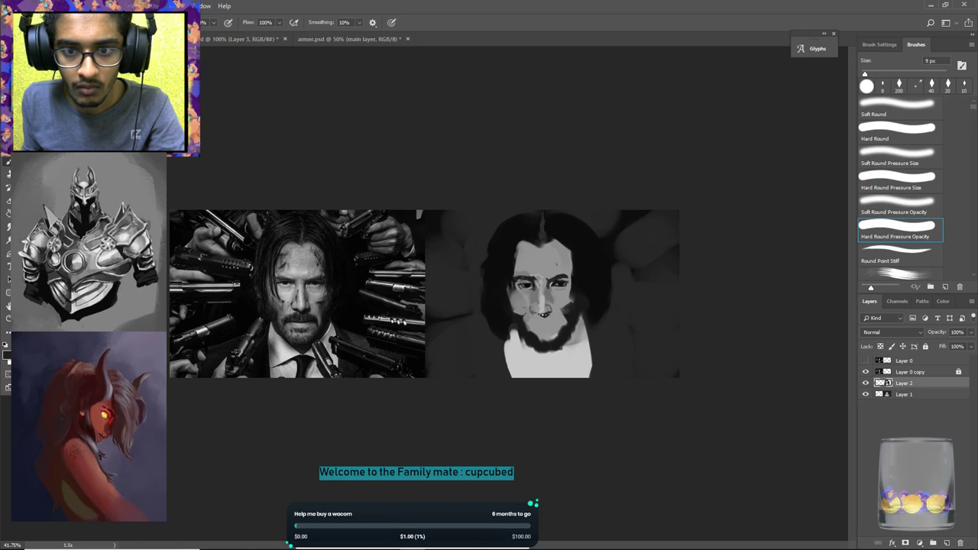
drag(547, 314, 554, 313)
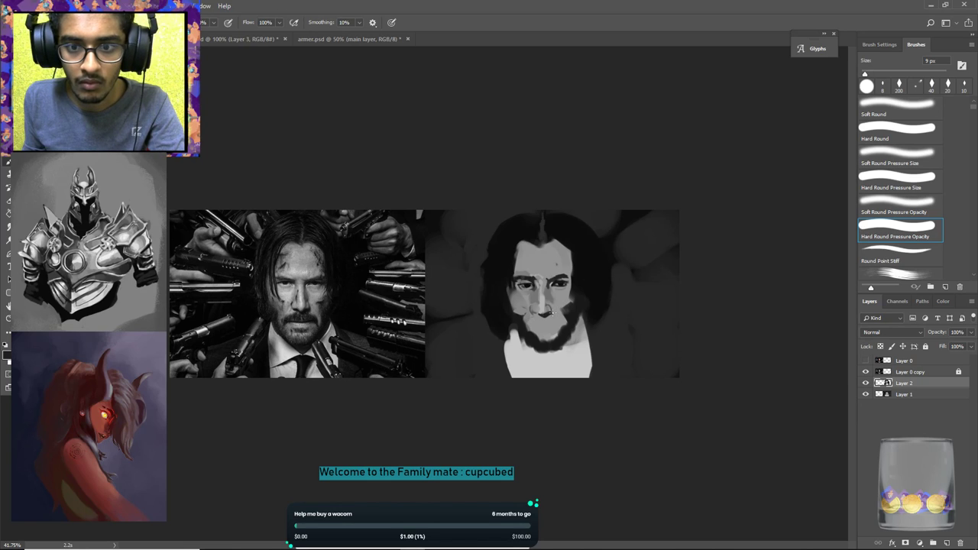
drag(548, 314, 554, 314)
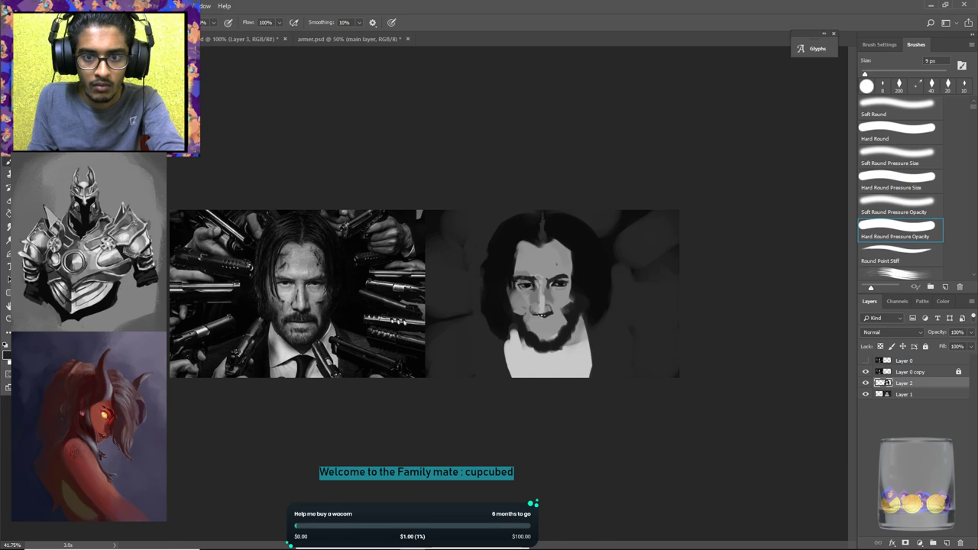
drag(541, 315, 549, 314)
Refine the nose tip, nostril edges and upper-lip area around the shadow with sampled skin greys.
alt+click(542, 312)
alt+click(544, 310)
drag(541, 313, 545, 311)
alt+click(540, 309)
alt+click(539, 309)
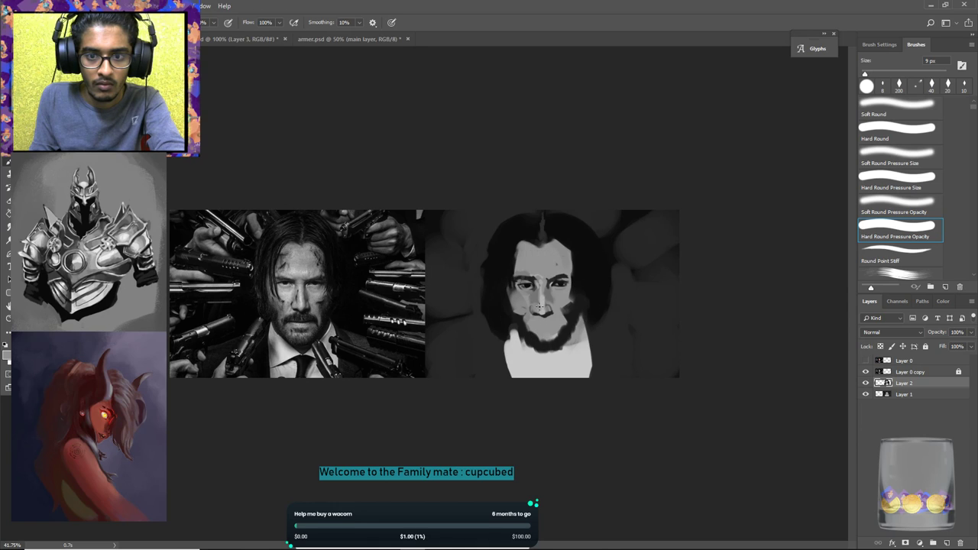
drag(541, 311, 544, 315)
alt+click(540, 309)
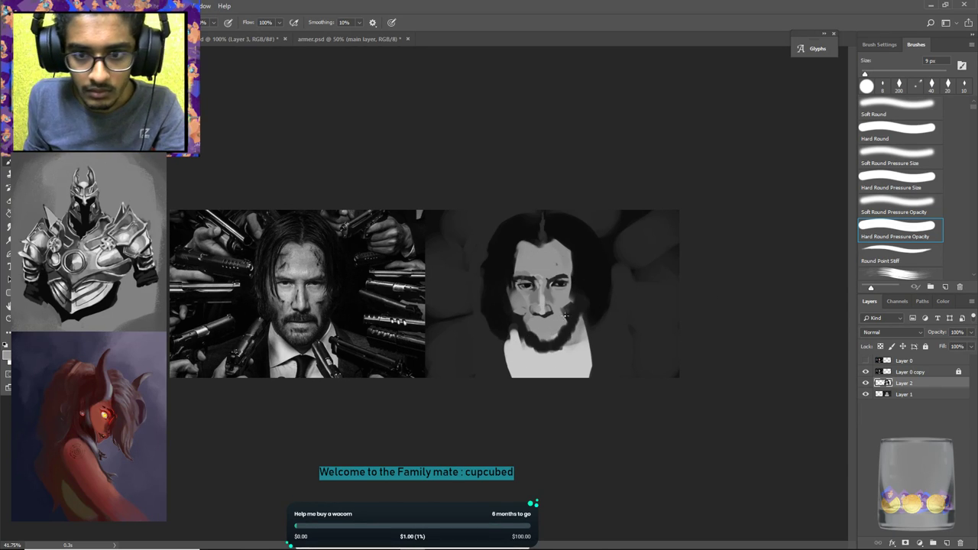
alt+click(544, 309)
click(542, 305)
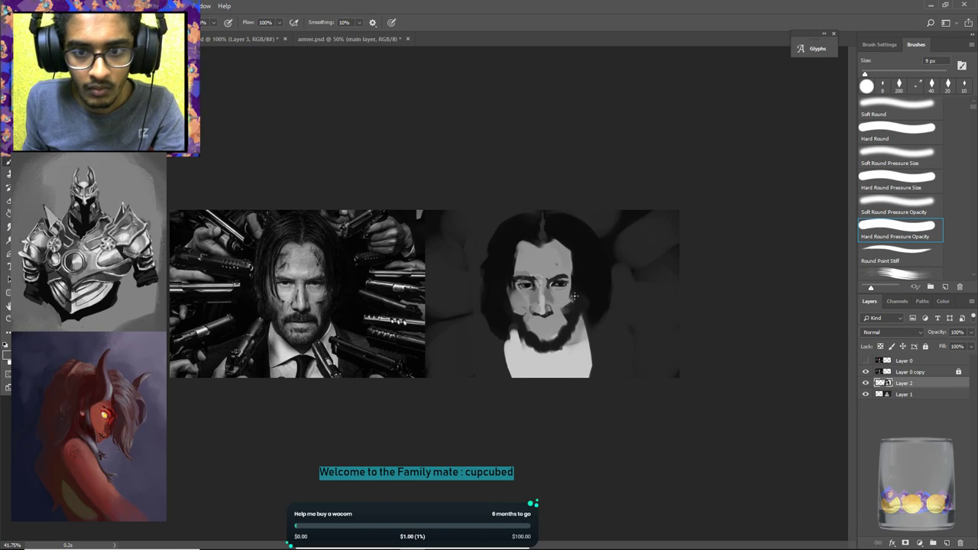
alt+click(556, 321)
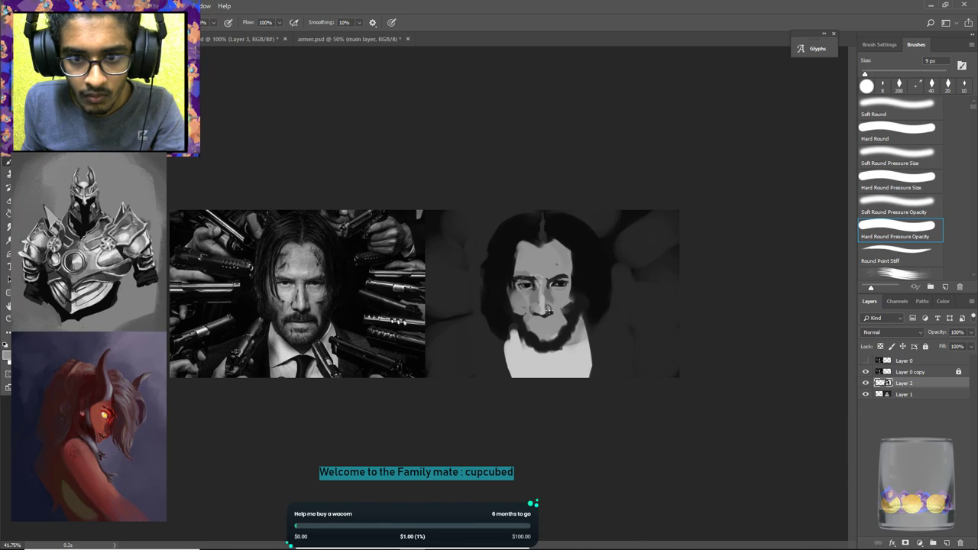
alt+click(543, 327)
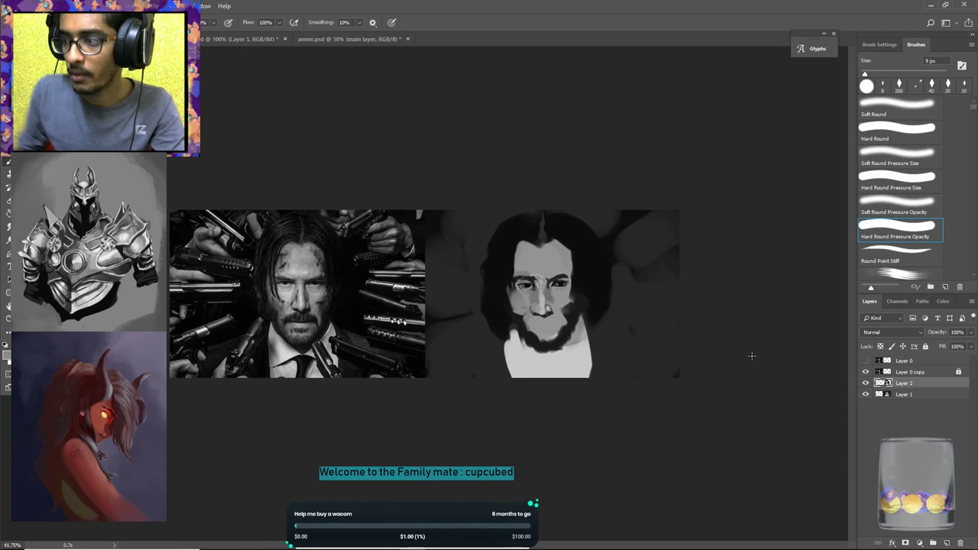
Clean up the chin area with sampled skin grey and paint a small dark patch above the chin beard.
key(alt)
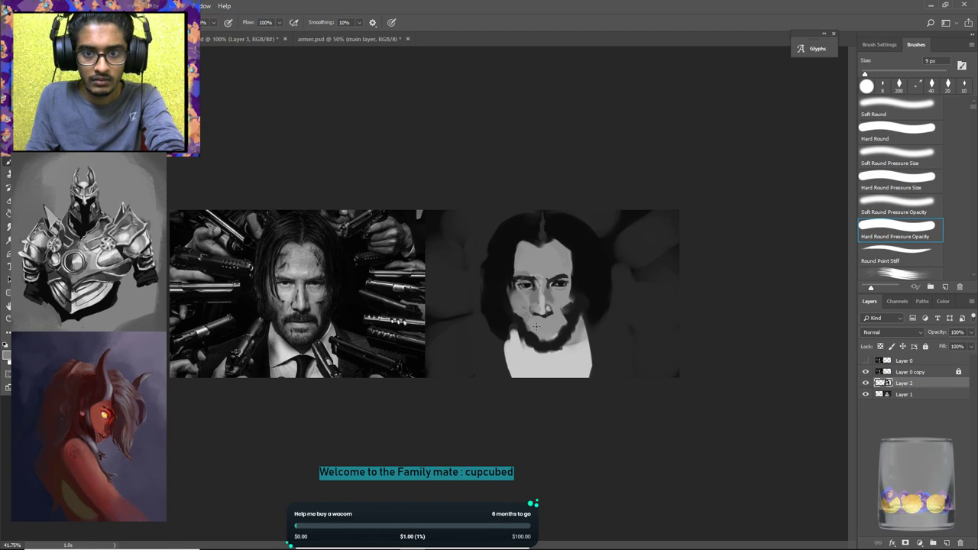
alt+click(549, 334)
alt+click(539, 340)
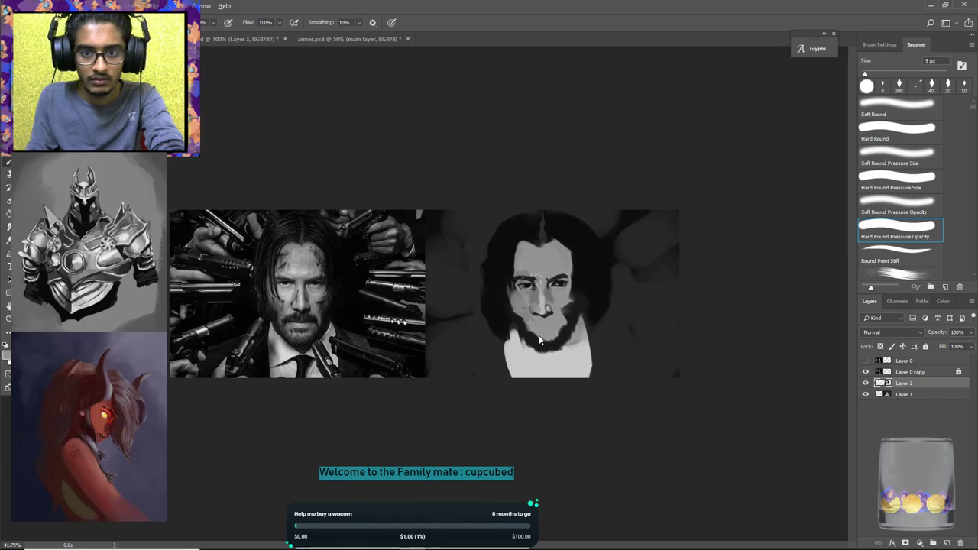
alt+click(535, 335)
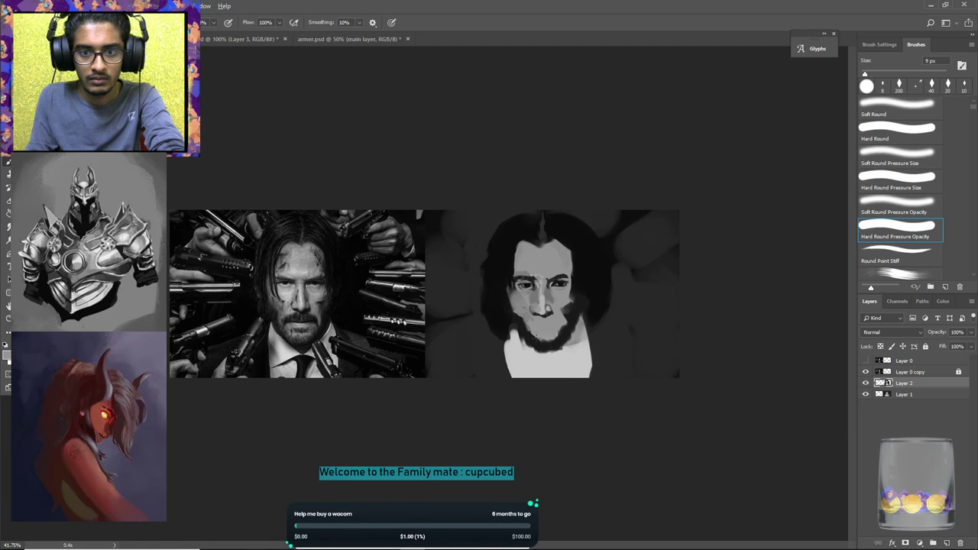
alt+click(547, 340)
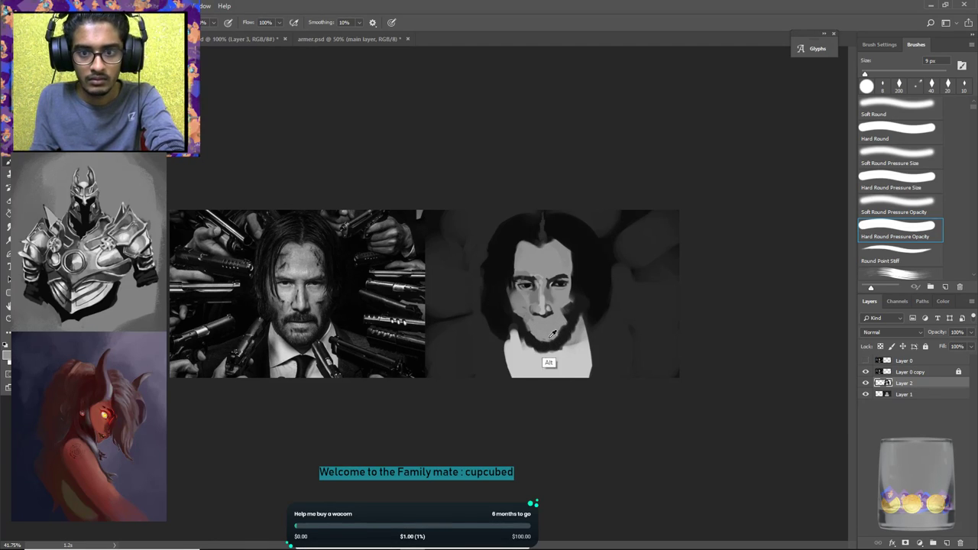
alt+click(540, 333)
mouse_move(540, 333)
mouse_down()
mouse_move(572, 337)
mouse_move(548, 336)
mouse_up()
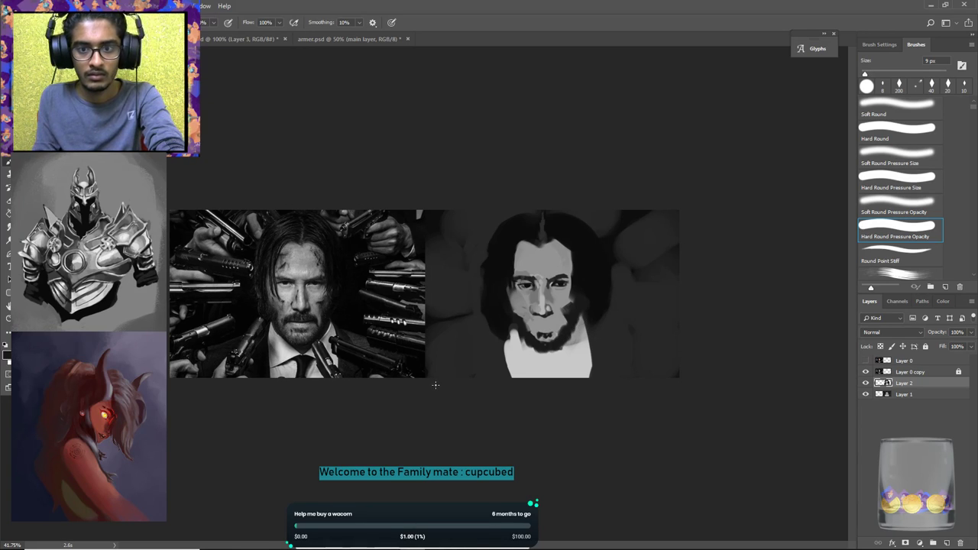
Trim the beard's upper end on the right-hand cheek with sampled skin grey, undoing a stray stroke.
alt+click(563, 302)
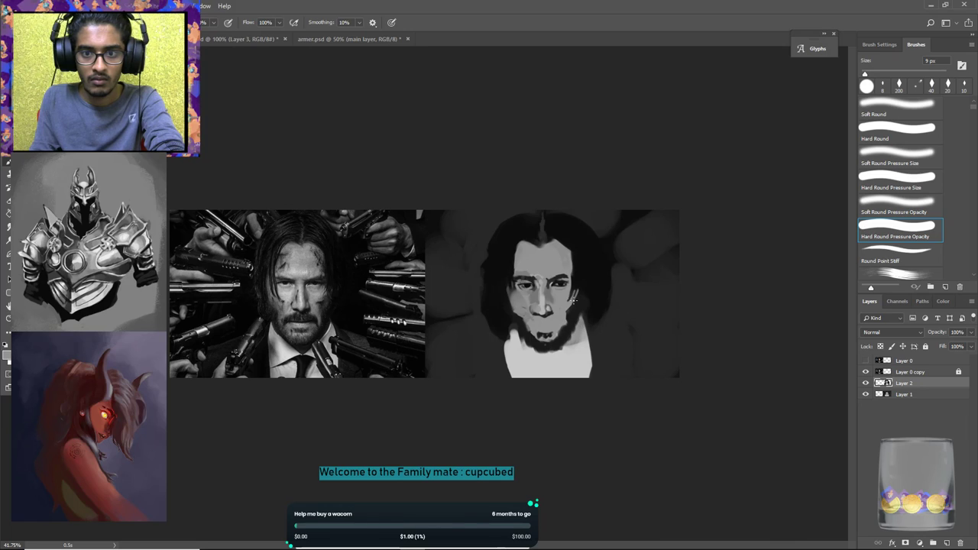
key(ctrl+alt+z)
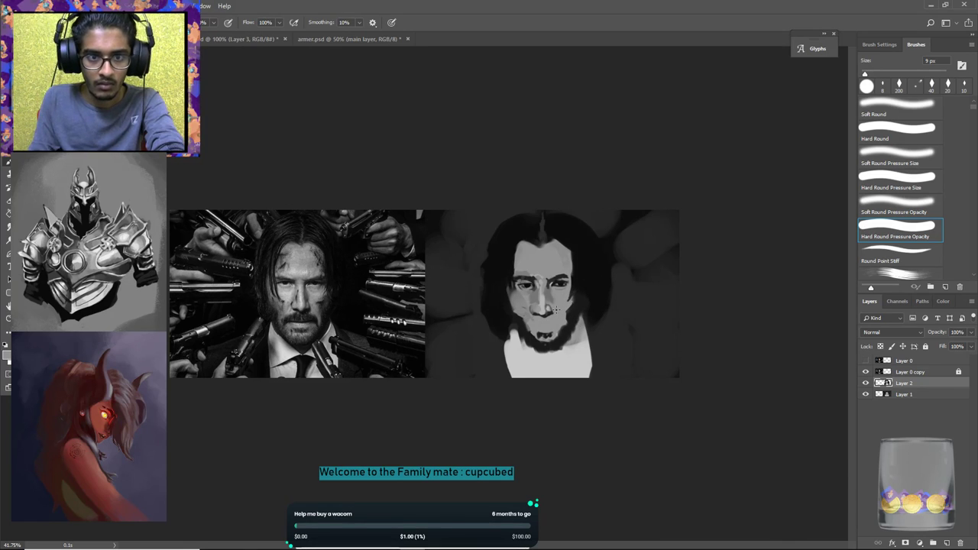
alt+click(519, 296)
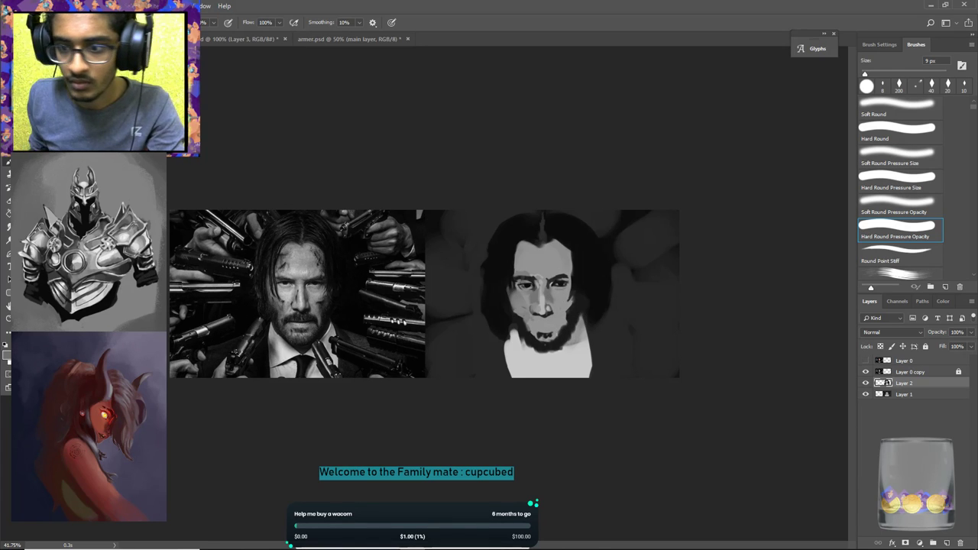
Add a new layer above Layer 2 and lower its opacity to 46%.
click(945, 542)
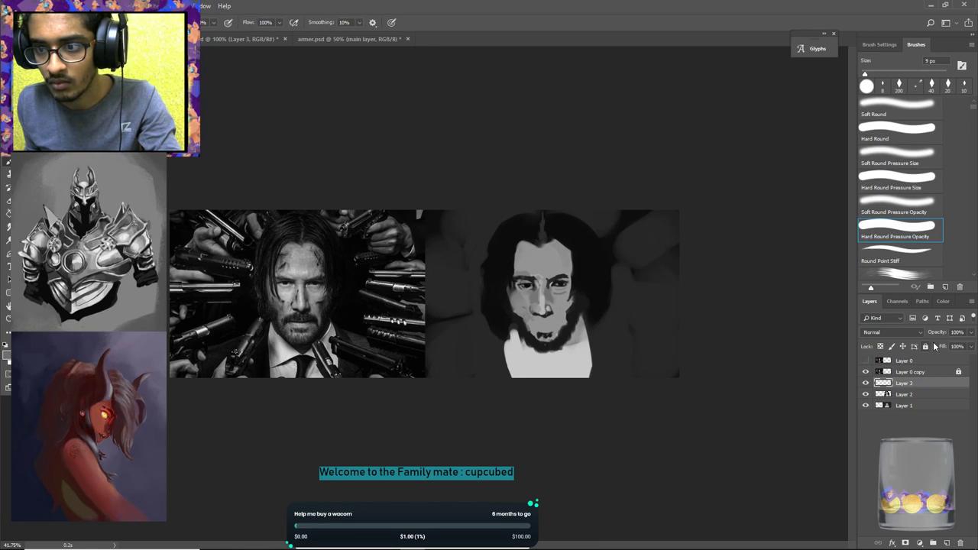
drag(935, 335, 932, 334)
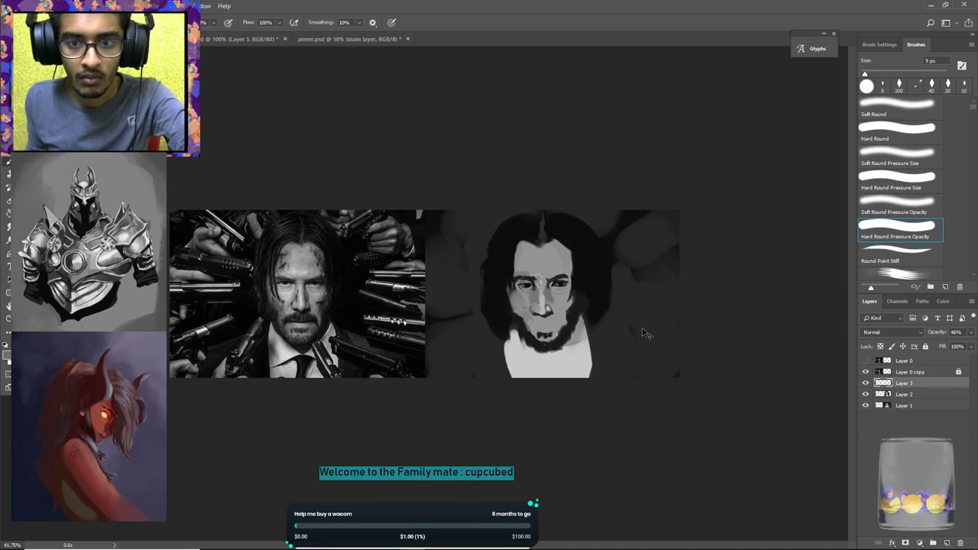
Rotate the new layer's strokes under the right-hand eye by about 11.5° and merge that layer with Layer 2.
key(ctrl+t)
drag(586, 277, 593, 289)
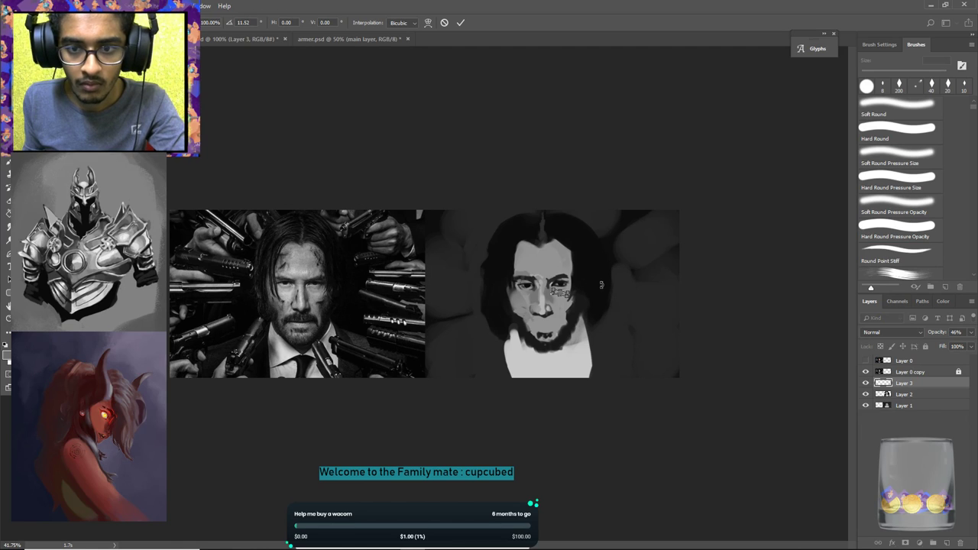
key(Return)
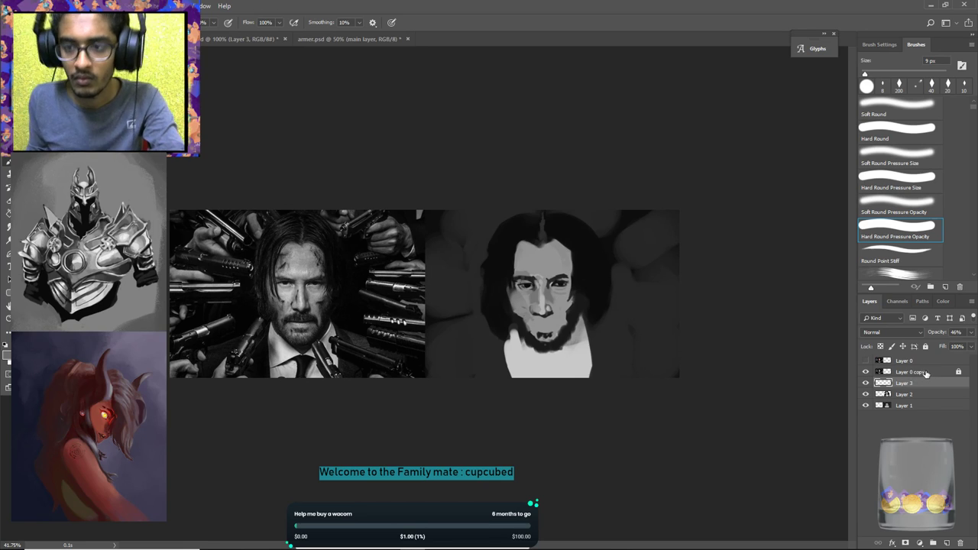
ctrl+click(903, 393)
key(ctrl+e)
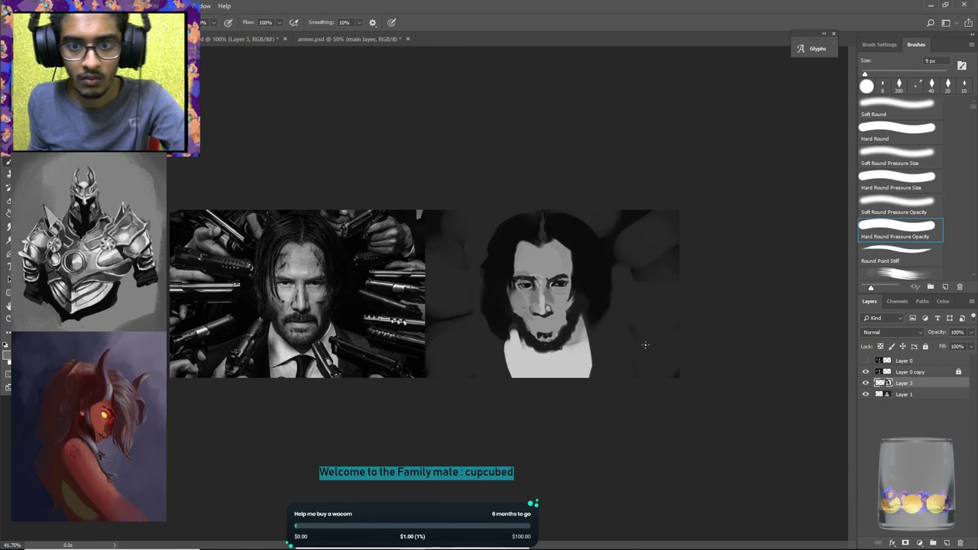
Paint over the small dark patch above the chin beard with sampled skin grey using the 9 px brush.
alt+click(542, 331)
alt+click(548, 341)
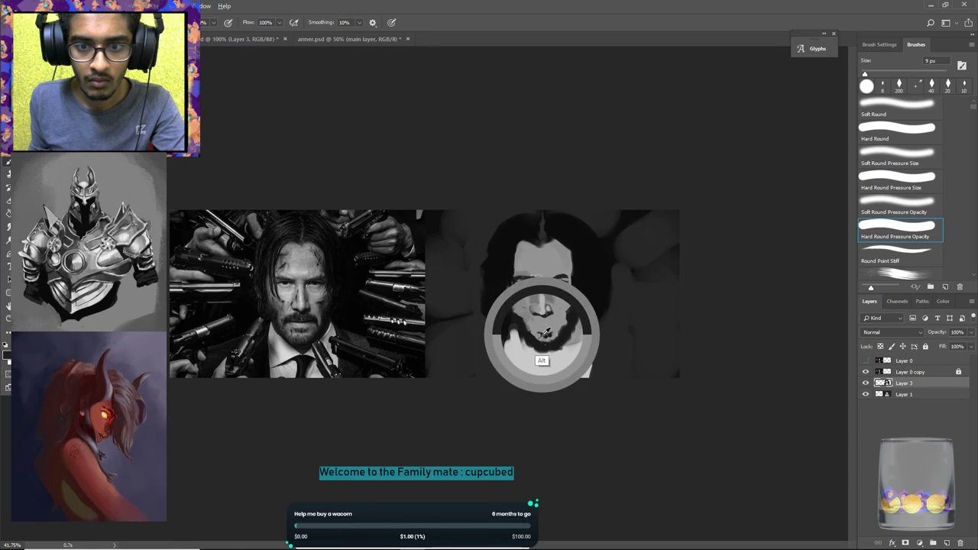
alt+click(548, 342)
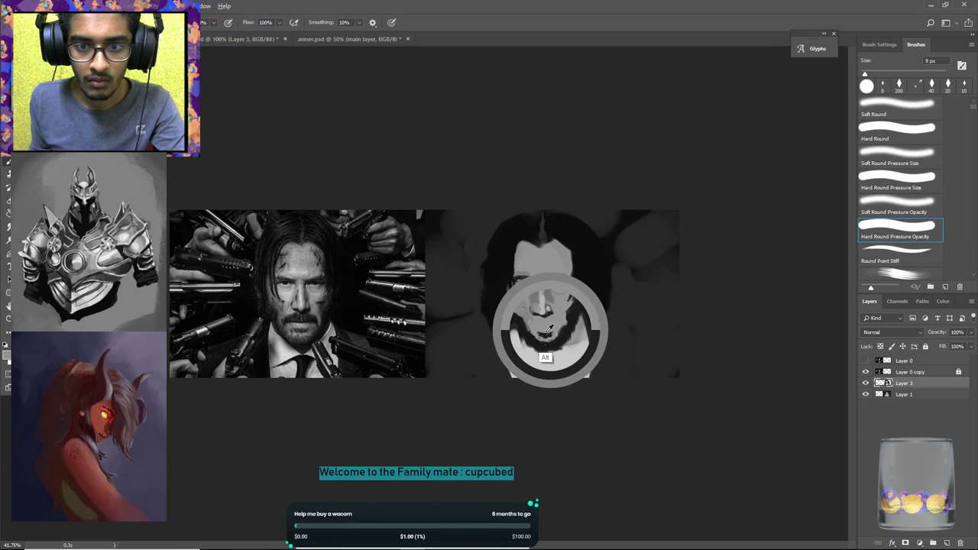
drag(542, 335, 548, 336)
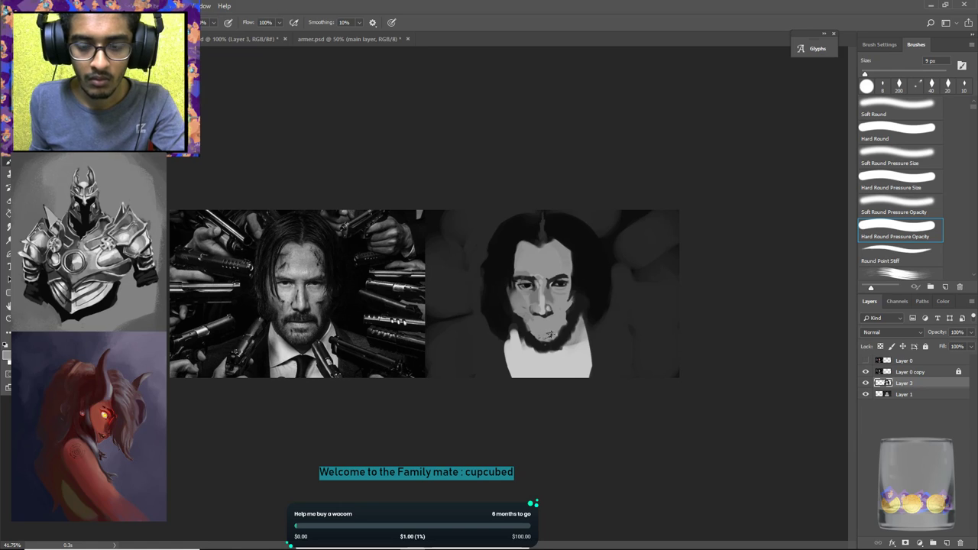
alt+click(536, 338)
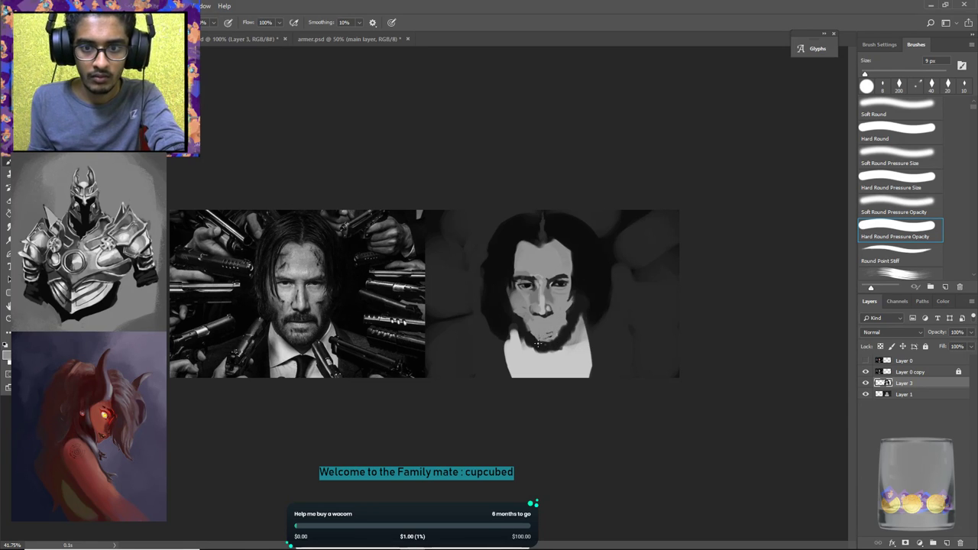
Build up the beard at the centre of the chin in sampled near-black with a 30 px brush.
alt+click(540, 343)
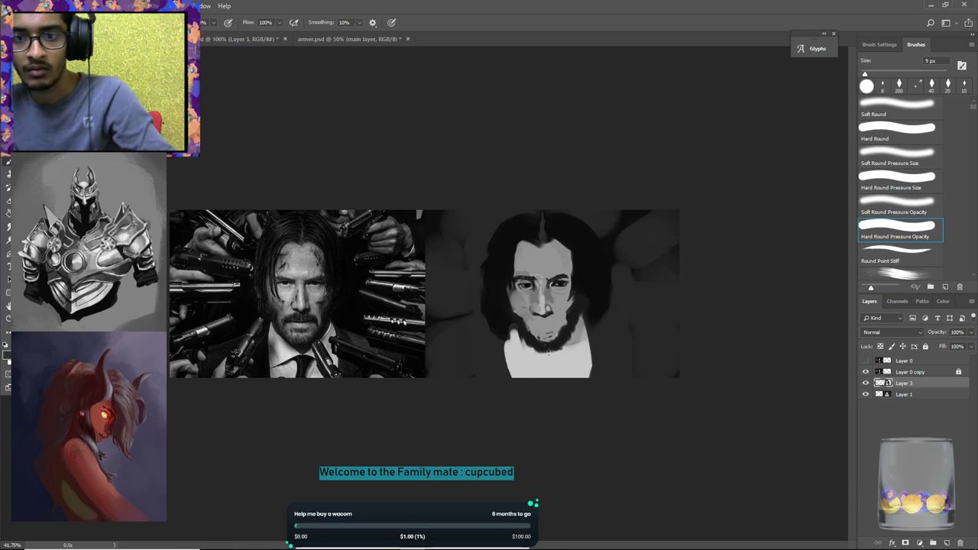
key(bracketright)
key(bracketright)
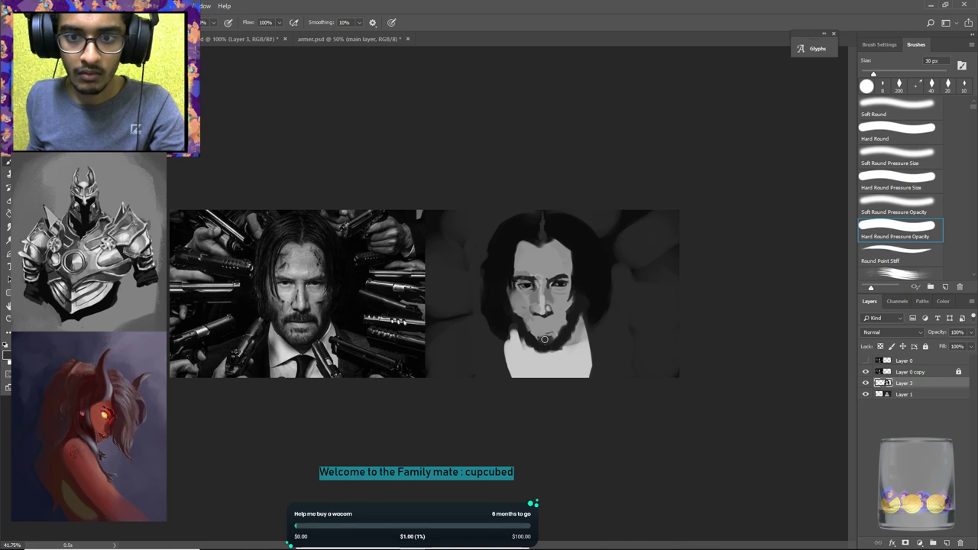
alt+click(538, 334)
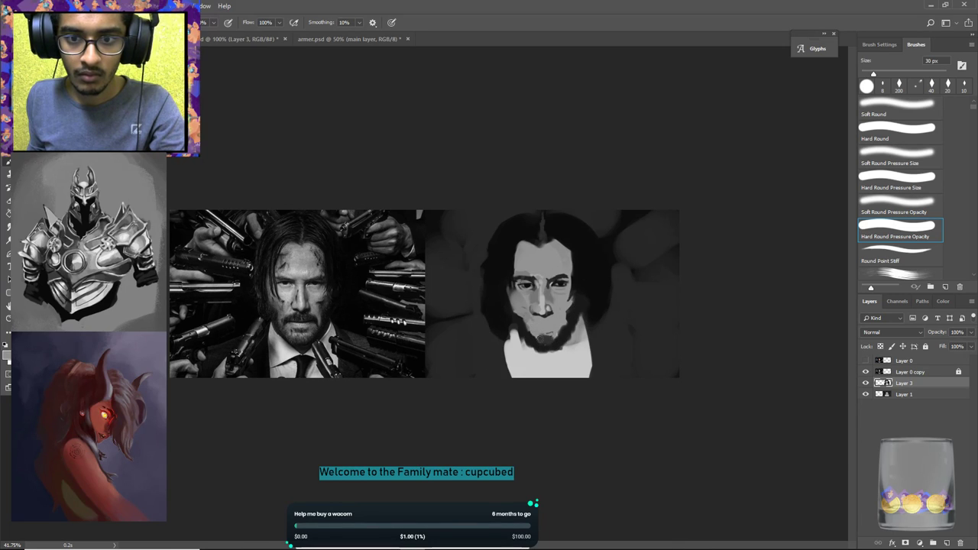
alt+click(547, 343)
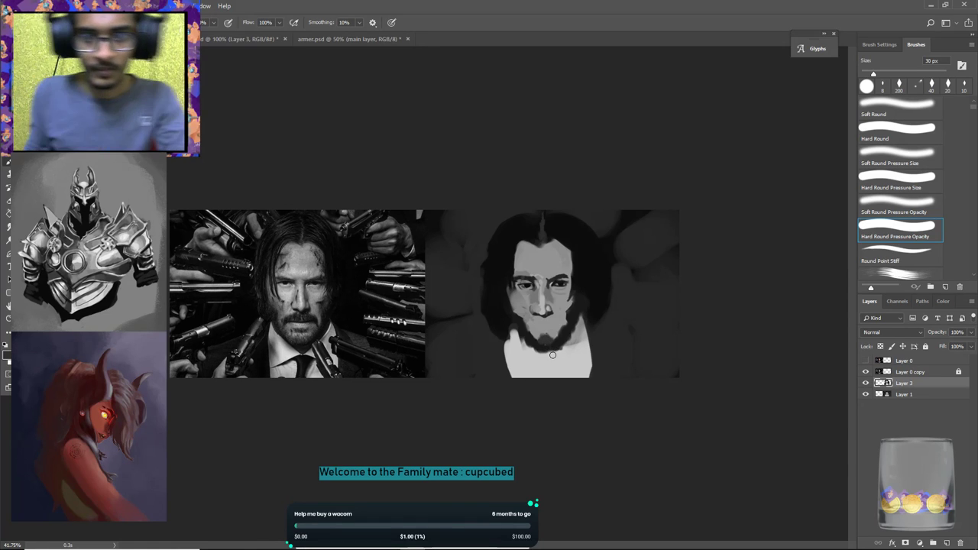
Soften the shading beside the nose and on the cheek with sampled skin grey.
alt+click(523, 297)
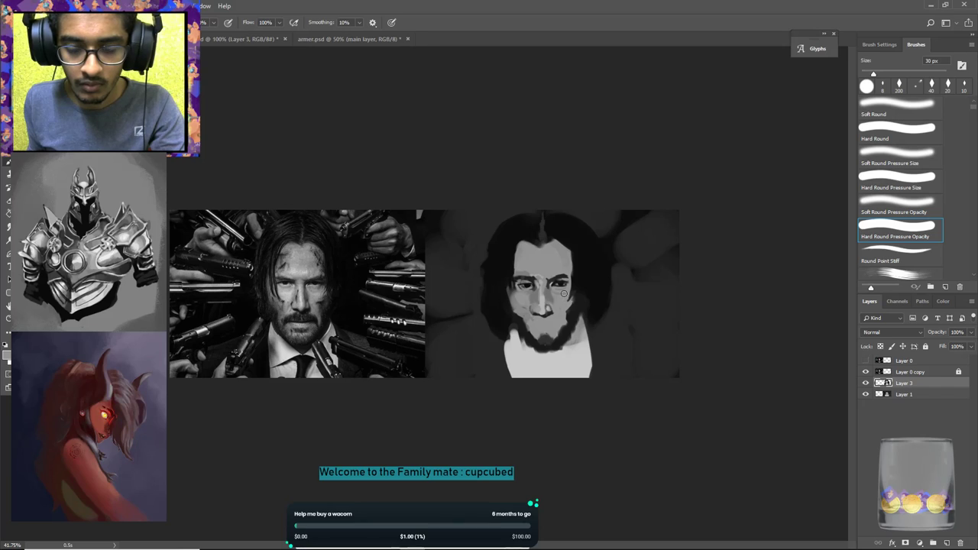
drag(558, 300, 550, 311)
alt+click(547, 327)
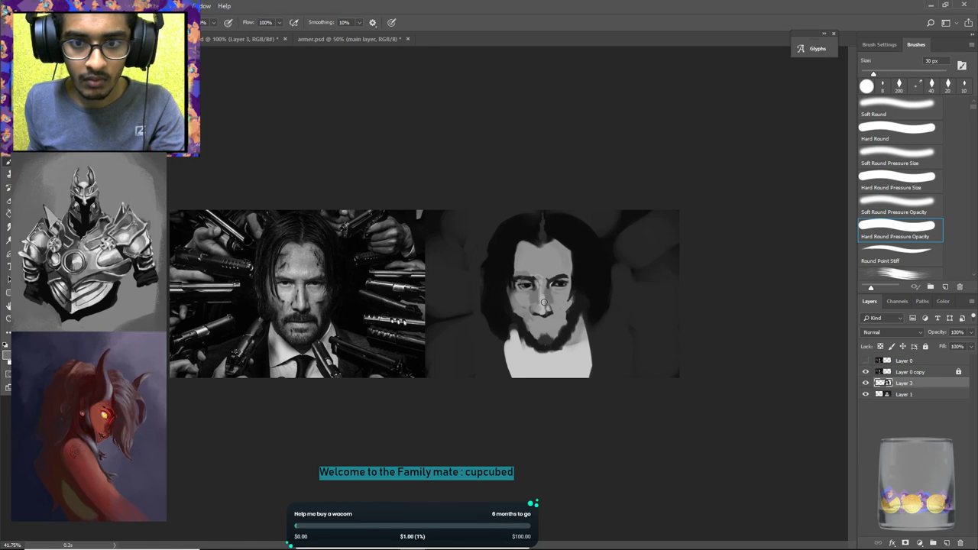
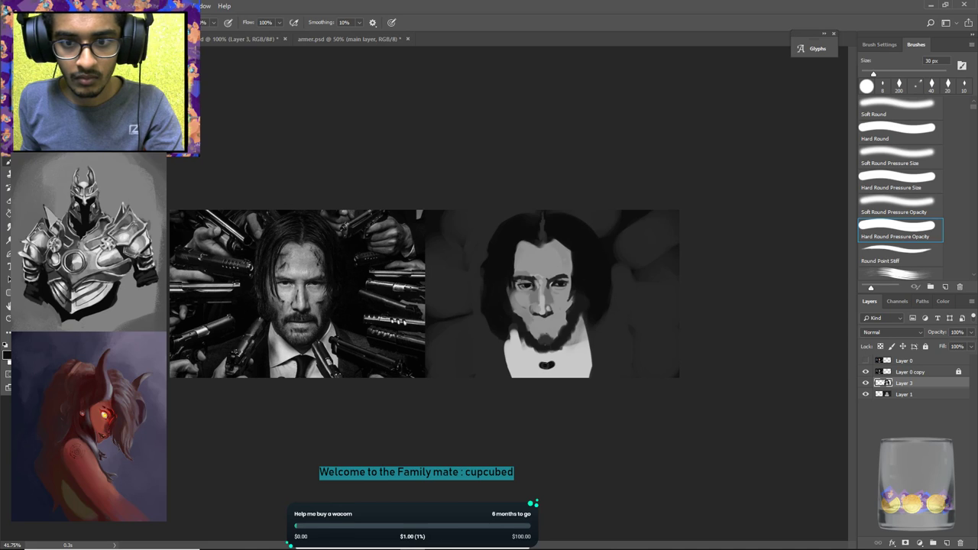
Paint a near-black tie on the white shirt below the beard and undo the grey stroke across it.
drag(546, 365, 547, 368)
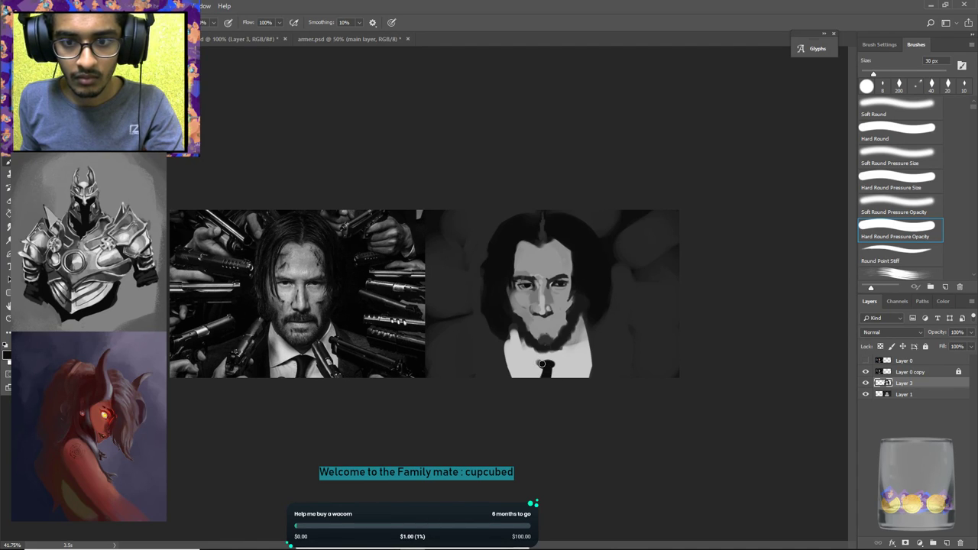
alt+click(547, 332)
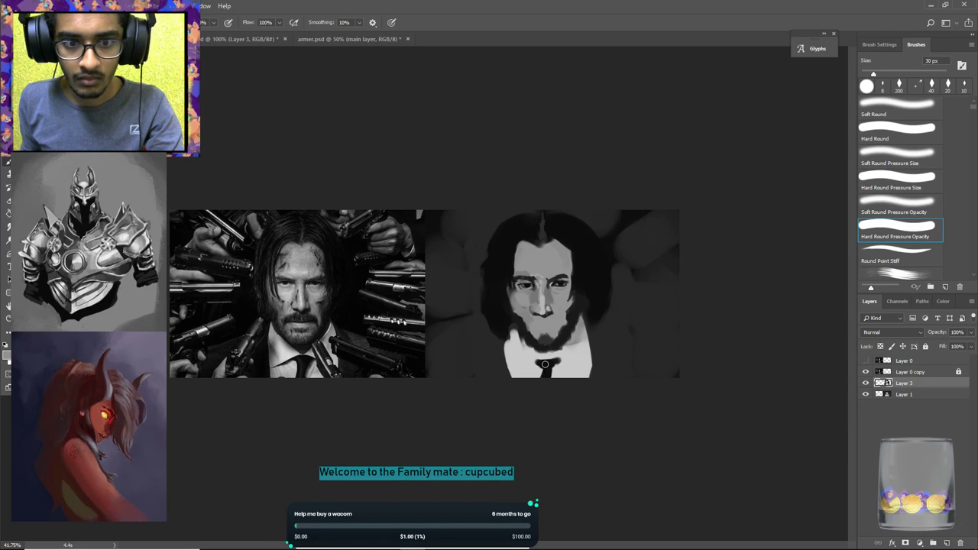
drag(545, 366, 546, 374)
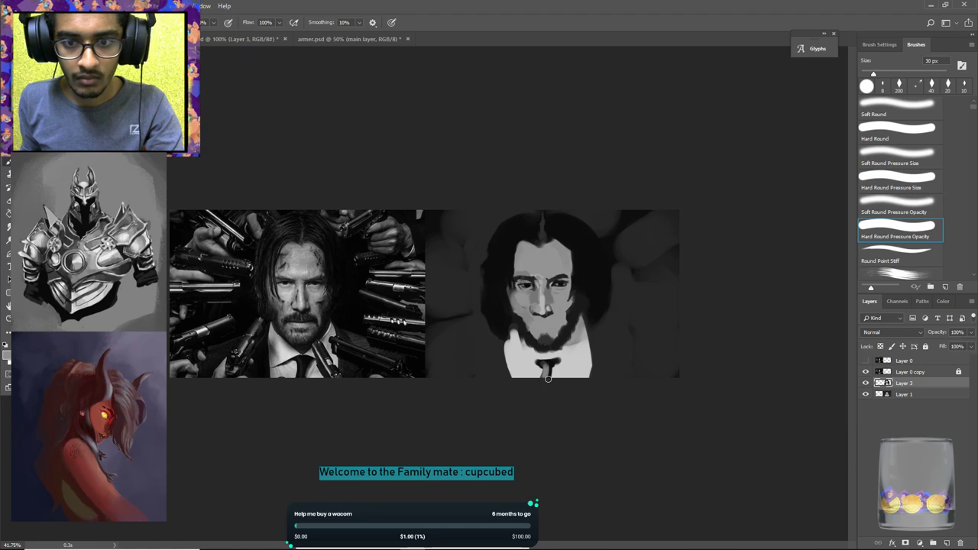
key(ctrl+z)
Refine the tie's knot and edges with sampled greys and near-black, reducing the brush to 10 px.
key(bracketleft)
key(bracketleft)
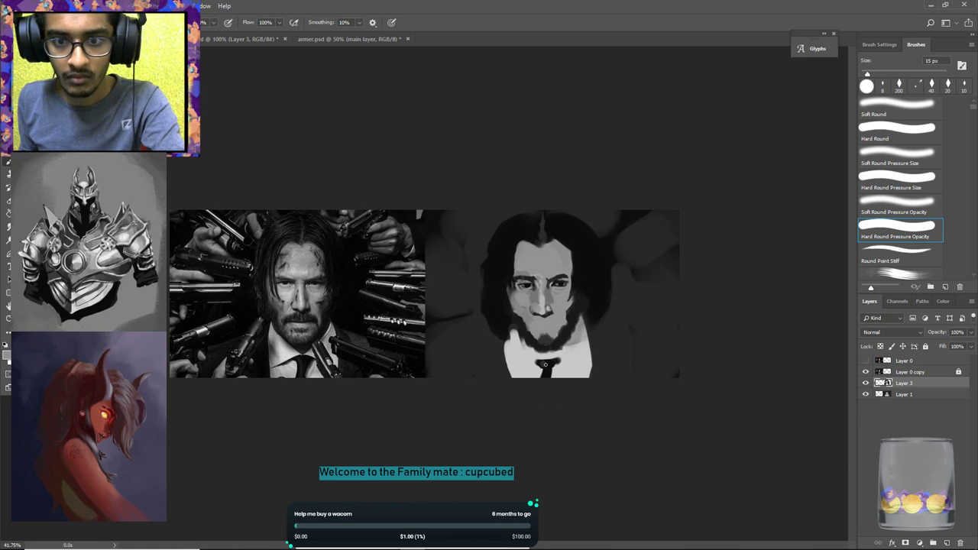
alt+click(544, 366)
click(544, 367)
alt+click(546, 369)
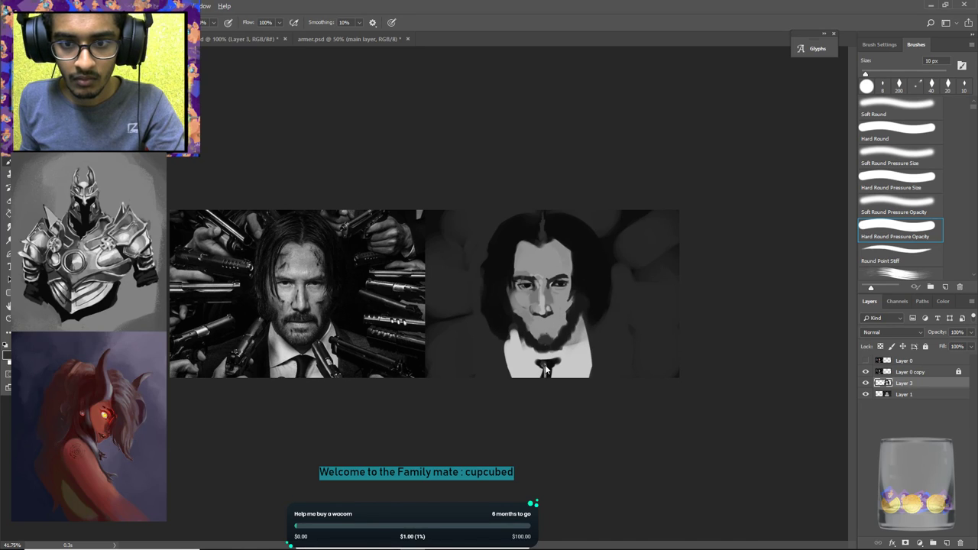
alt+click(548, 369)
drag(547, 362, 545, 372)
alt+click(545, 373)
alt+click(544, 363)
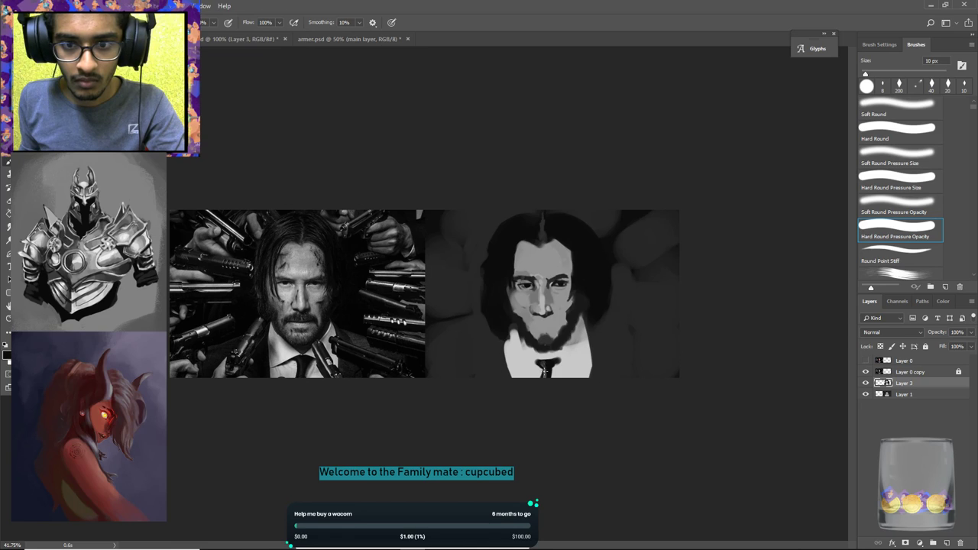
alt+click(542, 371)
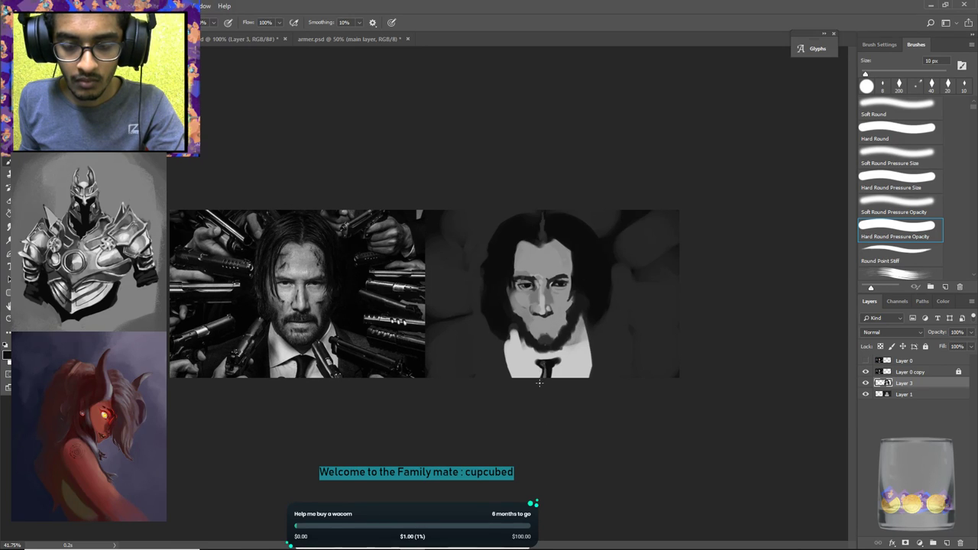
alt+click(553, 364)
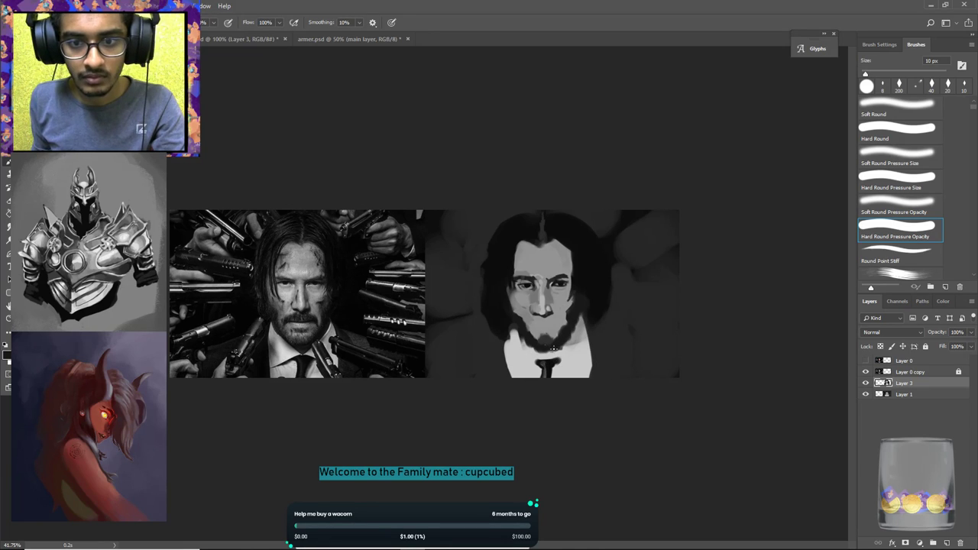
Draw the dark lower collar lines slanting down from both sides of the tie knot and clean up their edges.
alt+click(538, 362)
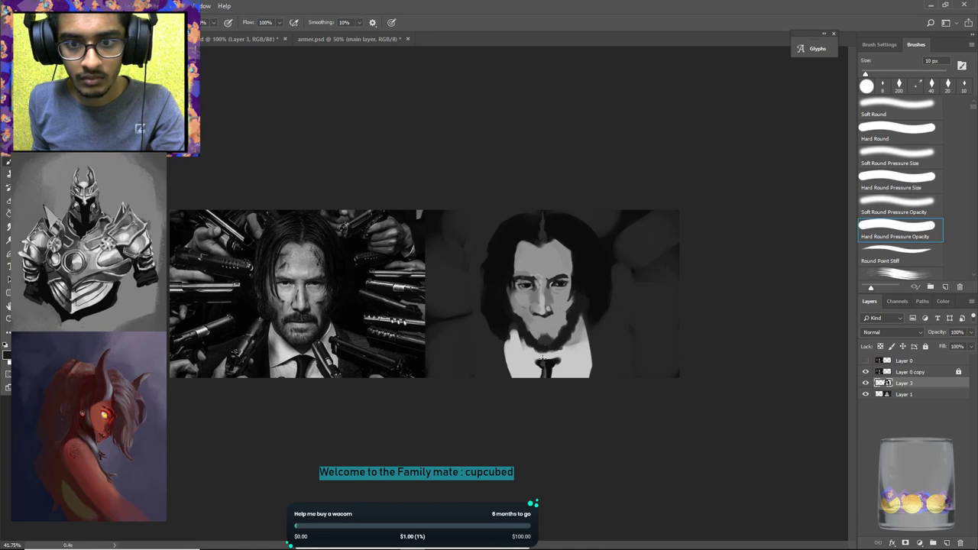
drag(510, 376, 541, 358)
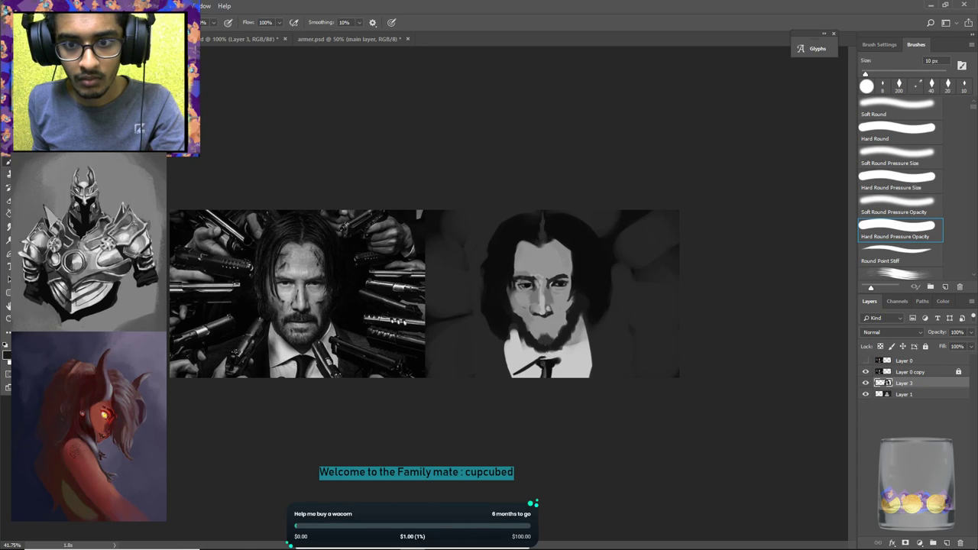
alt+click(543, 359)
alt+click(541, 356)
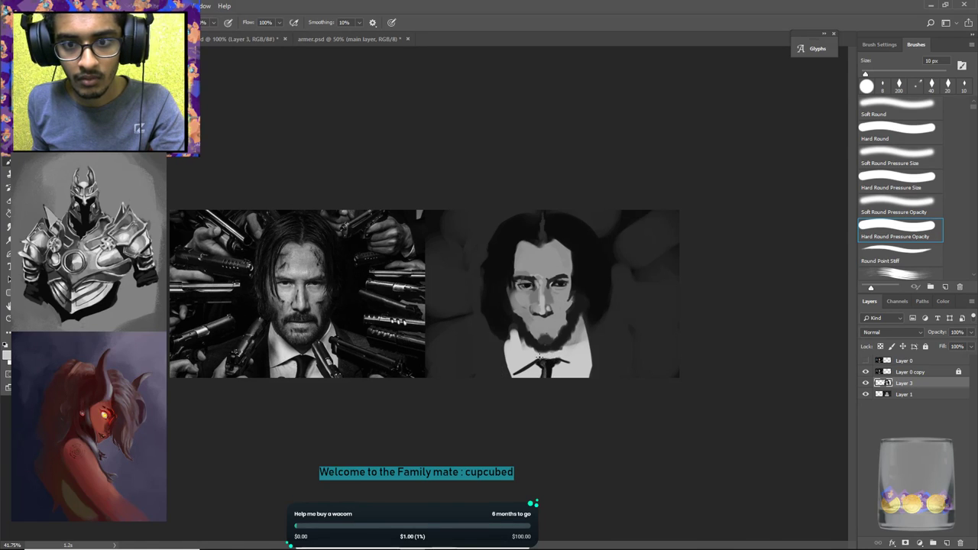
alt+click(568, 358)
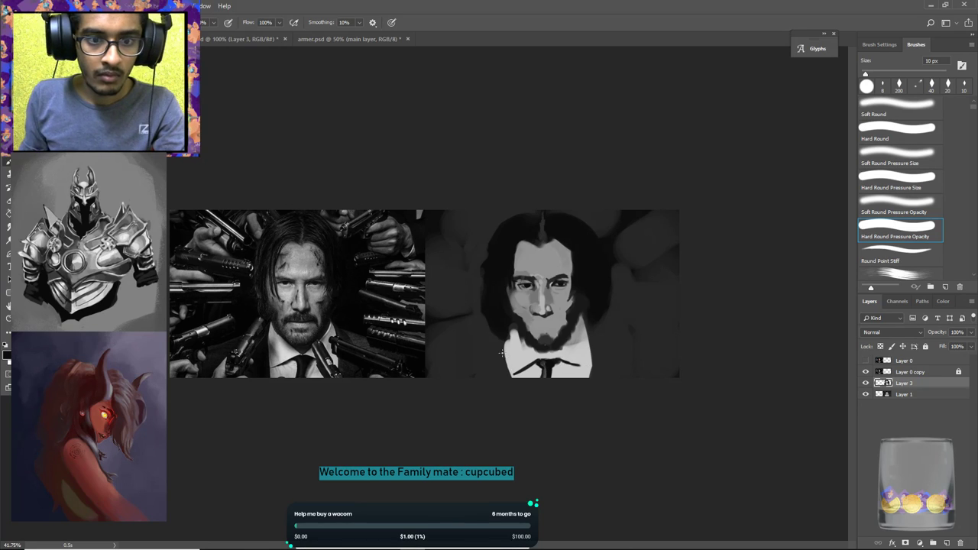
Narrow the shirt's left side with near-black and add a thin grey collar fold beside it.
drag(504, 337, 506, 365)
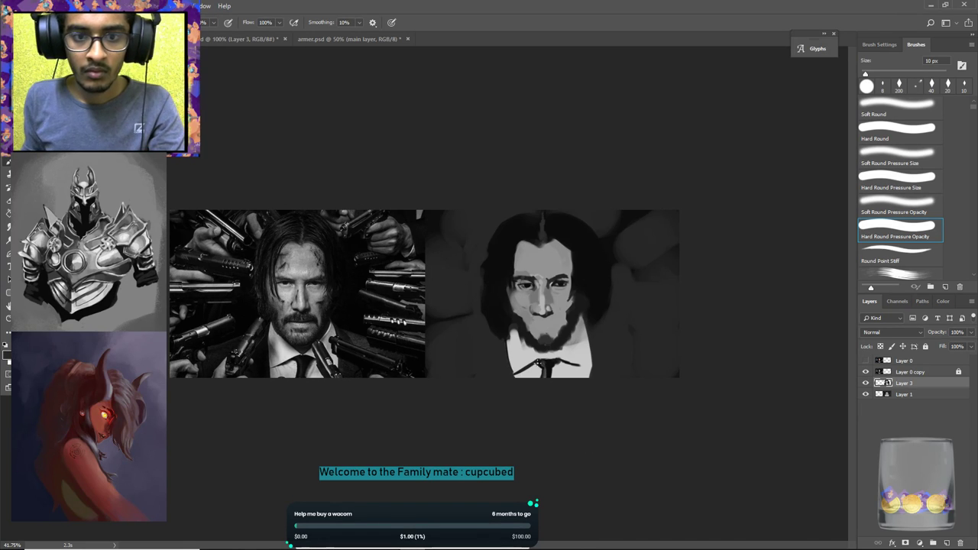
alt+click(509, 340)
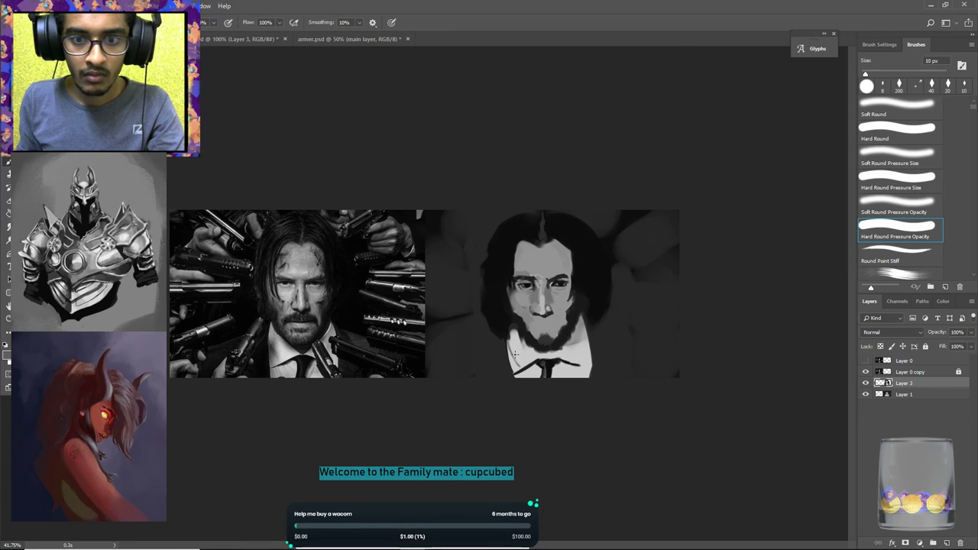
drag(512, 363, 509, 344)
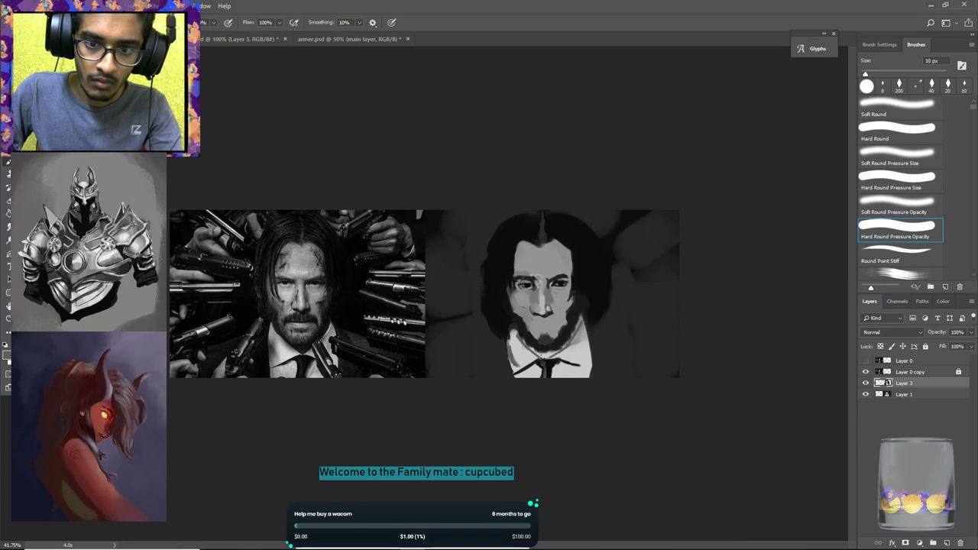
Paint dark grey strokes along the right-hand jaw and lower beard, undoing a stray stroke beside the collar.
alt+click(542, 361)
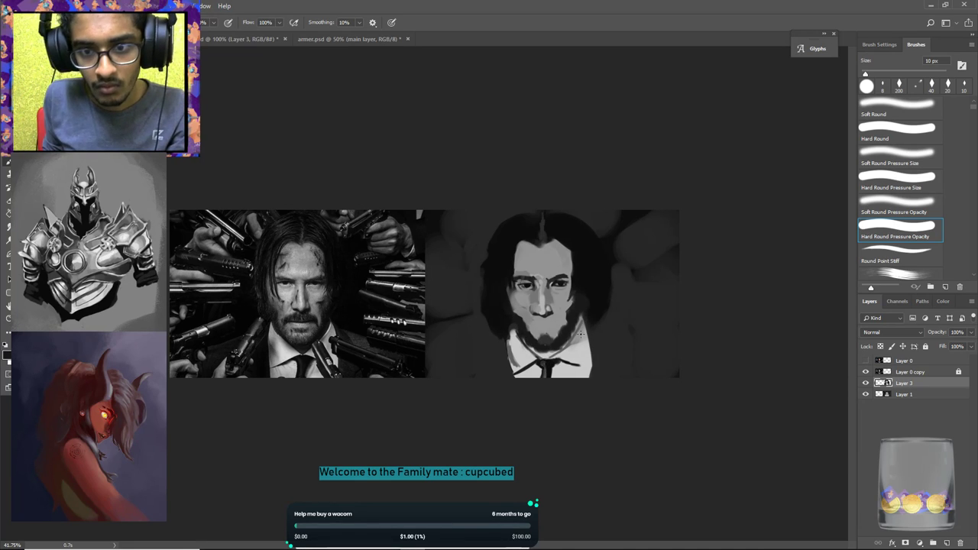
drag(581, 324, 562, 347)
key(ctrl+z)
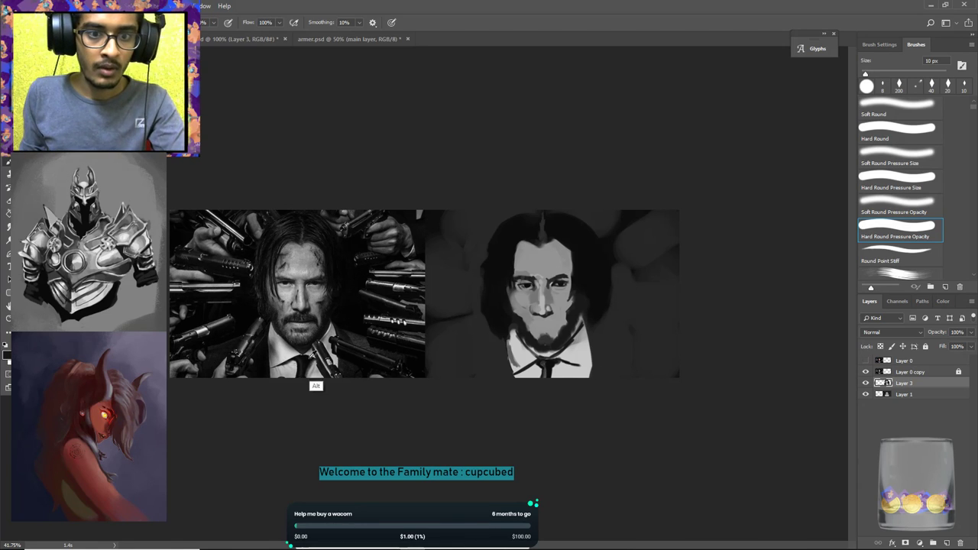
mouse_move(535, 349)
mouse_down()
mouse_move(545, 355)
mouse_move(577, 336)
mouse_up()
alt+click(547, 351)
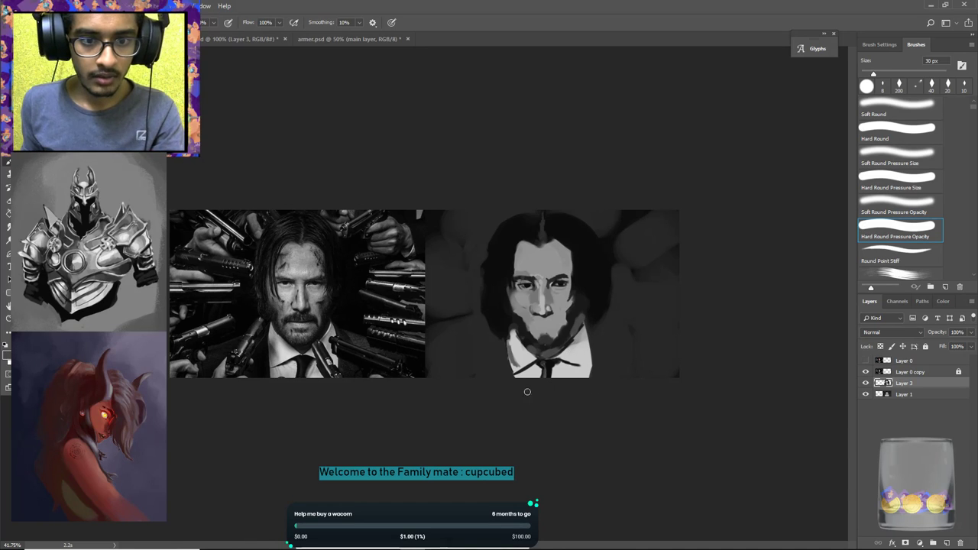
Shade the shirt's lower part on both sides of the tie with mid grey sampled from the reference, then tidy its left edge.
alt+click(276, 375)
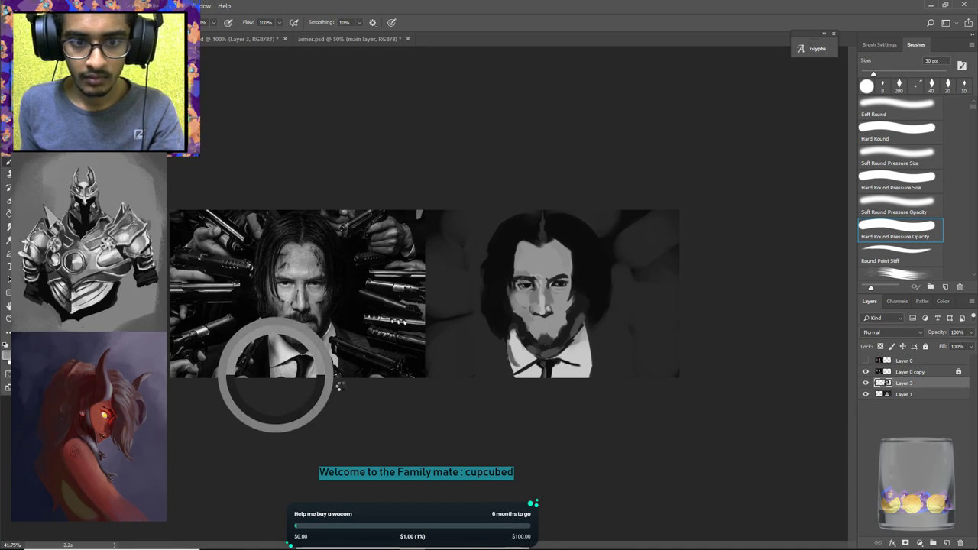
click(519, 377)
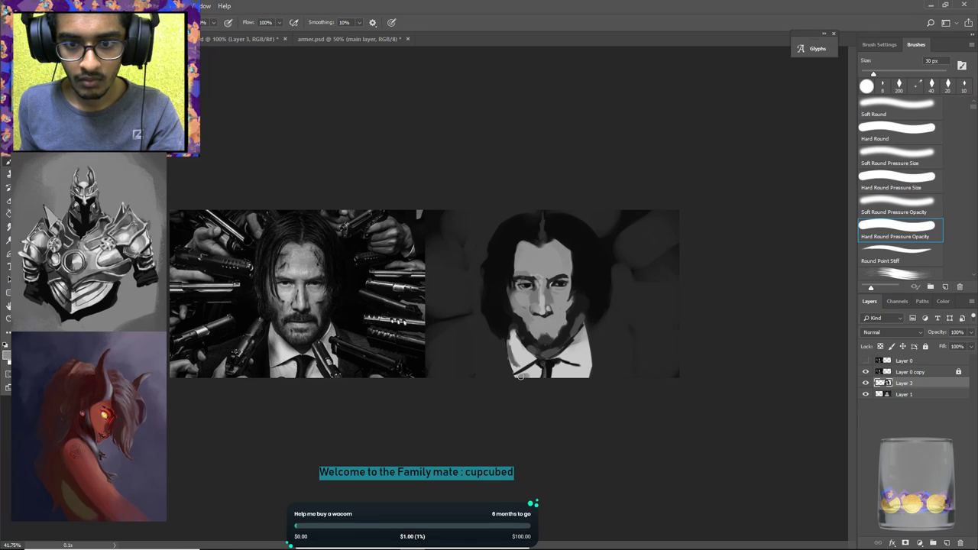
drag(574, 373, 562, 373)
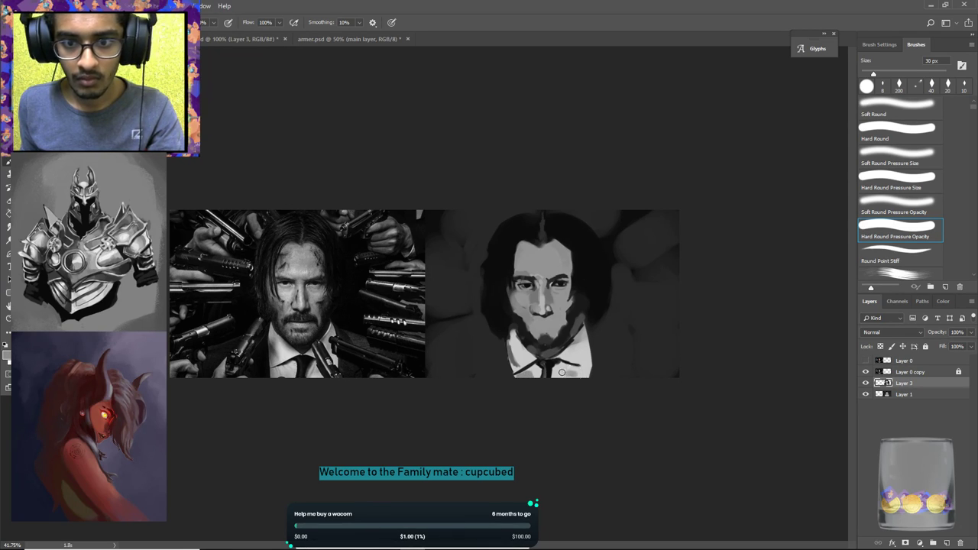
alt+click(513, 364)
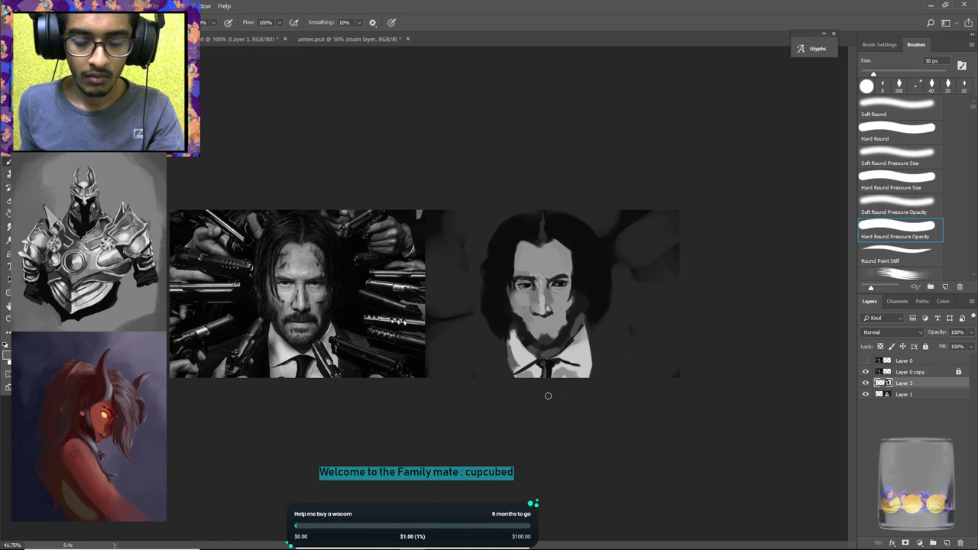
Block in the suit's left lapel, shoulder and sleeve with near-black sampled from the painting, using the 30 px brush.
alt+click(495, 363)
alt+click(500, 345)
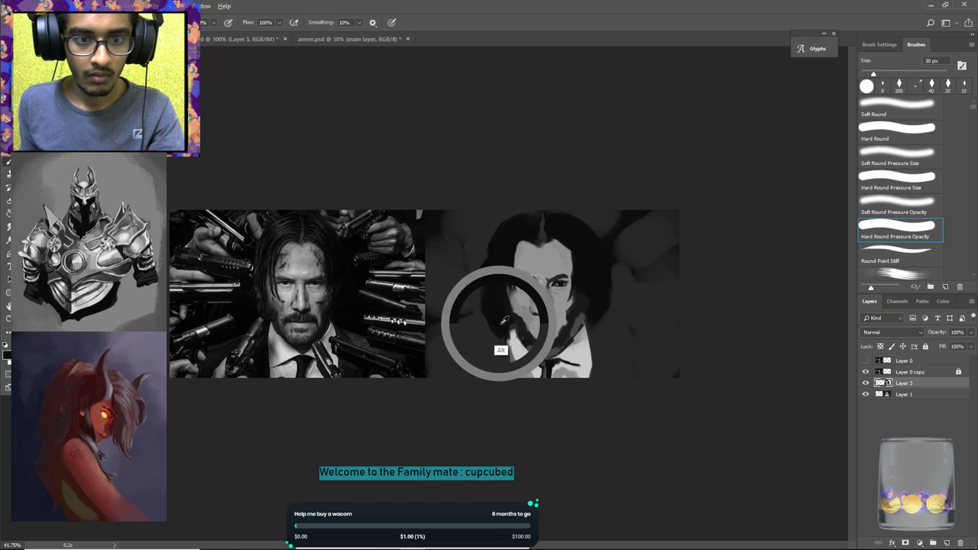
drag(500, 345, 505, 357)
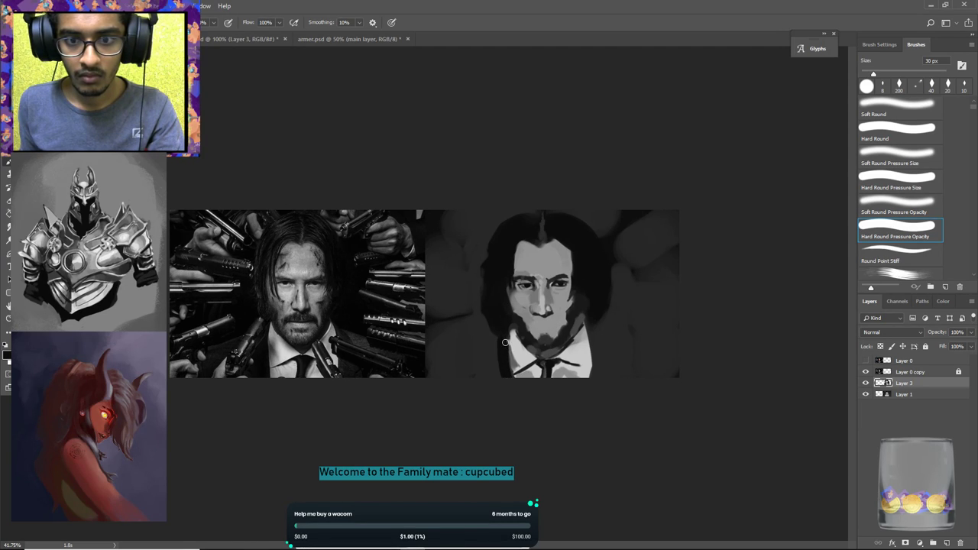
mouse_move(496, 340)
mouse_down()
mouse_move(477, 358)
mouse_move(486, 340)
mouse_move(459, 370)
mouse_move(481, 349)
mouse_move(444, 370)
mouse_move(477, 346)
mouse_up()
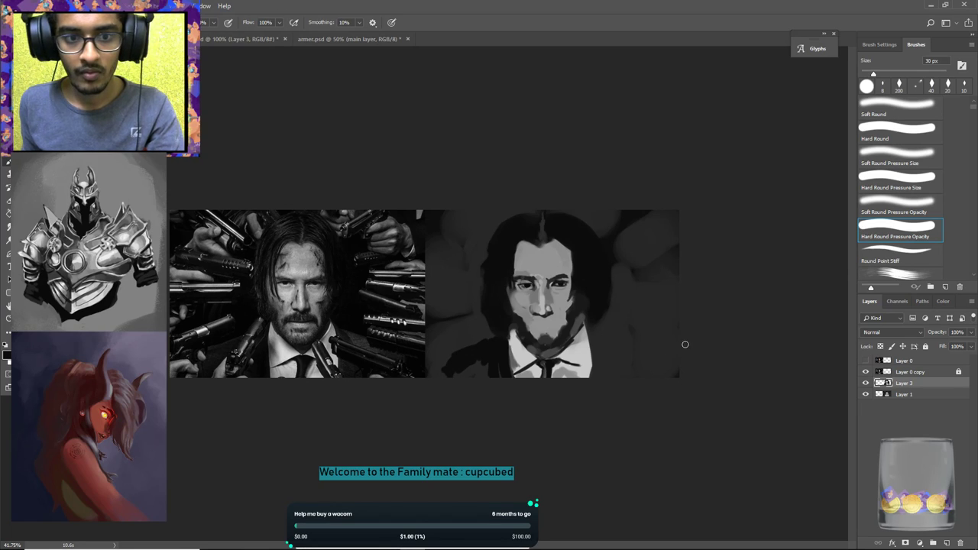
Start the suit's right side with near-black strokes running down beside the shirt from below the hair, resampling dark tones.
alt+click(597, 337)
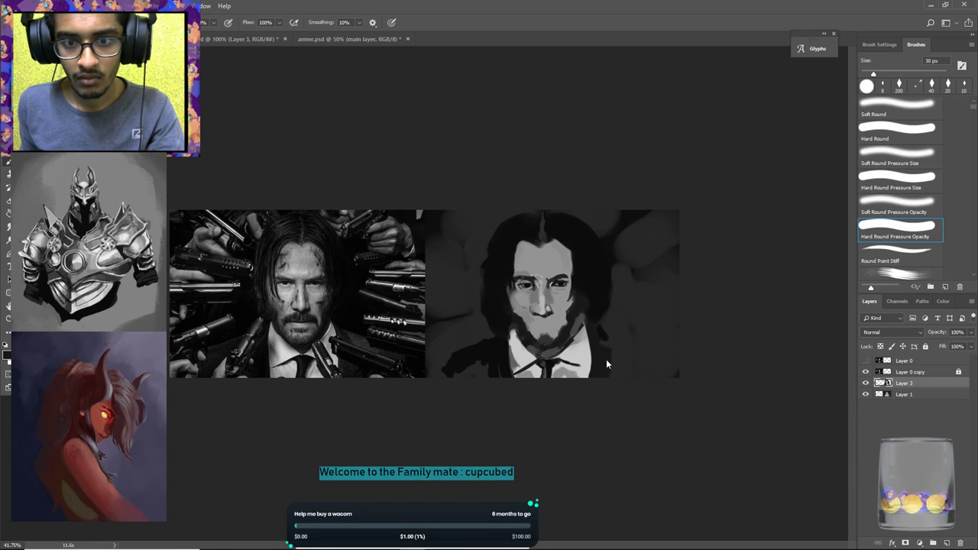
alt+click(601, 331)
drag(595, 331, 612, 351)
alt+click(616, 337)
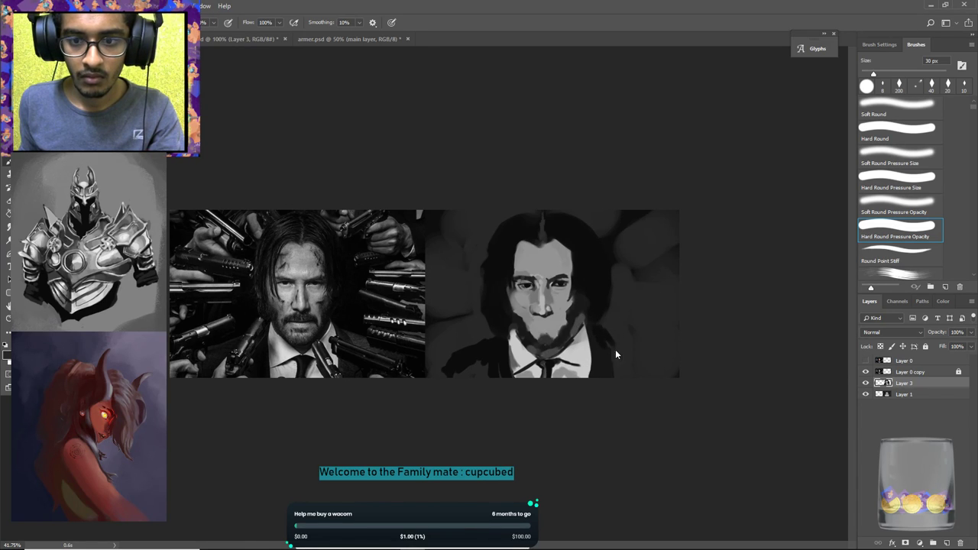
alt+click(475, 369)
click(581, 321)
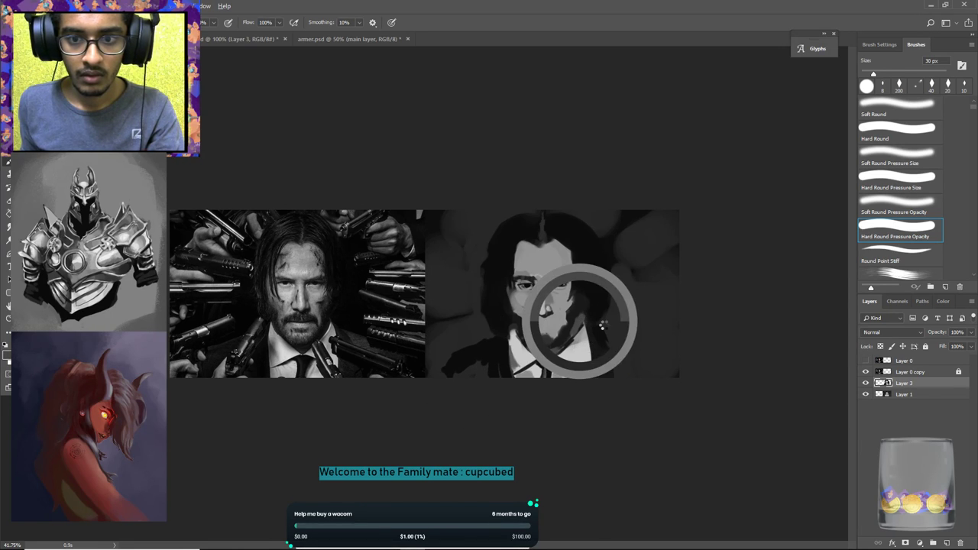
Block in both shoulders of the portrait's suit jacket on Layer 3 with sampled dark greys, using a 30 px brush.
mouse_move(603, 330)
mouse_down()
mouse_move(634, 357)
mouse_move(618, 362)
mouse_move(617, 348)
mouse_move(659, 356)
mouse_up()
mouse_move(463, 358)
mouse_down()
mouse_move(489, 349)
mouse_move(456, 358)
mouse_move(466, 354)
mouse_move(448, 369)
mouse_move(465, 366)
mouse_move(465, 378)
mouse_up()
alt+click(488, 347)
alt+click(494, 348)
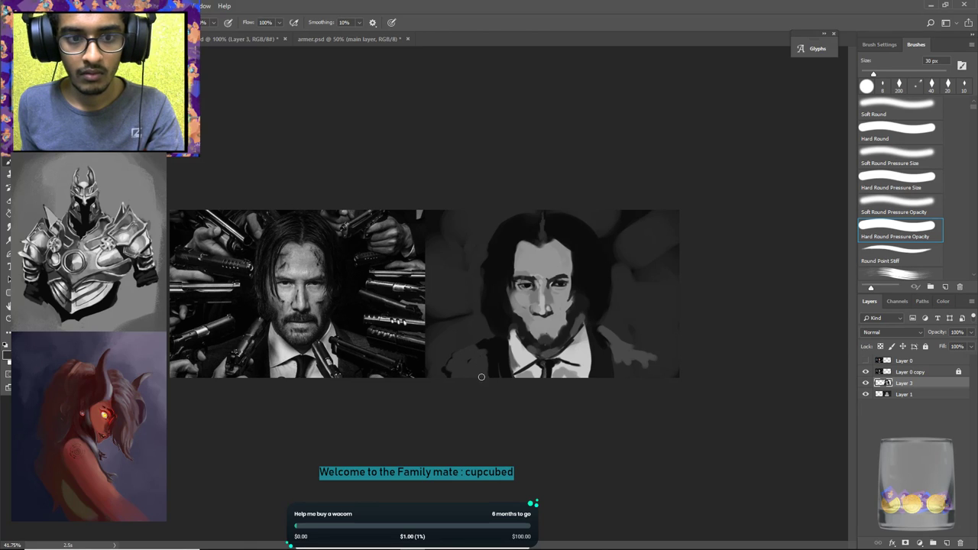
alt+click(489, 366)
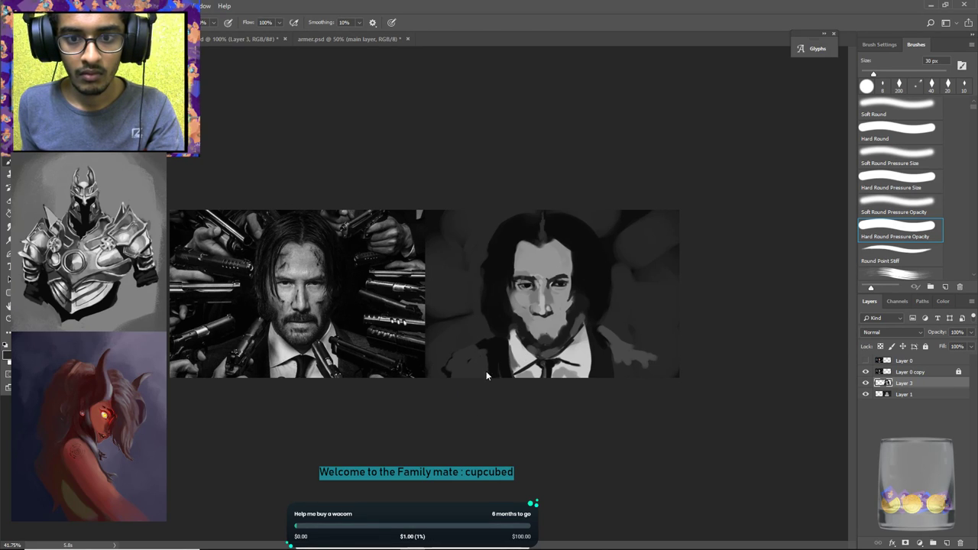
drag(500, 367, 504, 382)
alt+click(500, 357)
alt+click(615, 351)
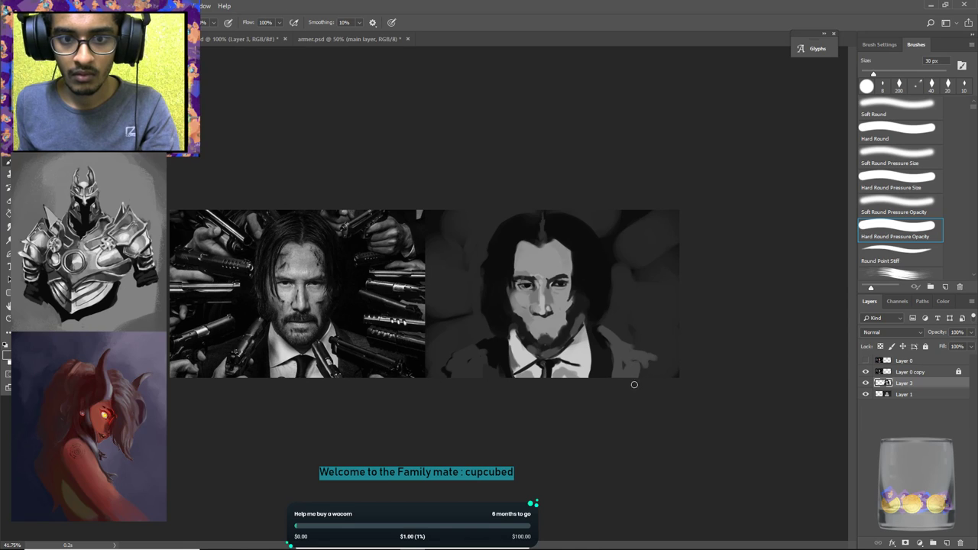
drag(647, 371, 671, 389)
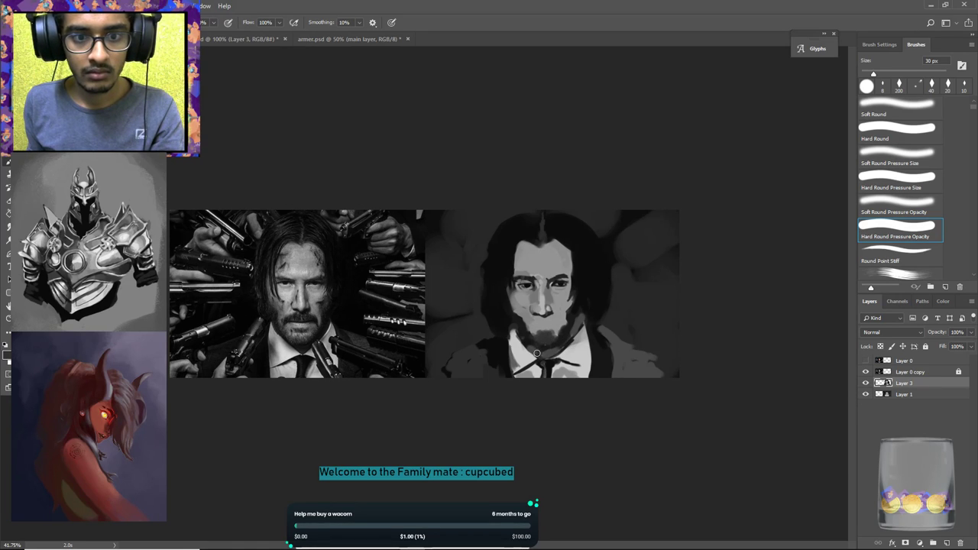
key(ctrl+alt+z)
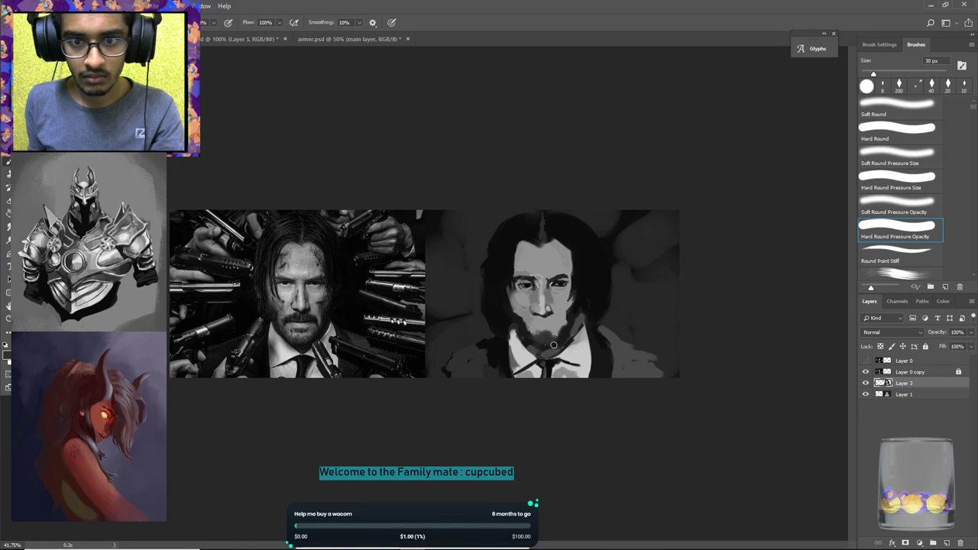
Shade the side of the nose with a sampled mid-grey, reducing the brush to about 9 px.
alt+click(530, 304)
alt+click(538, 309)
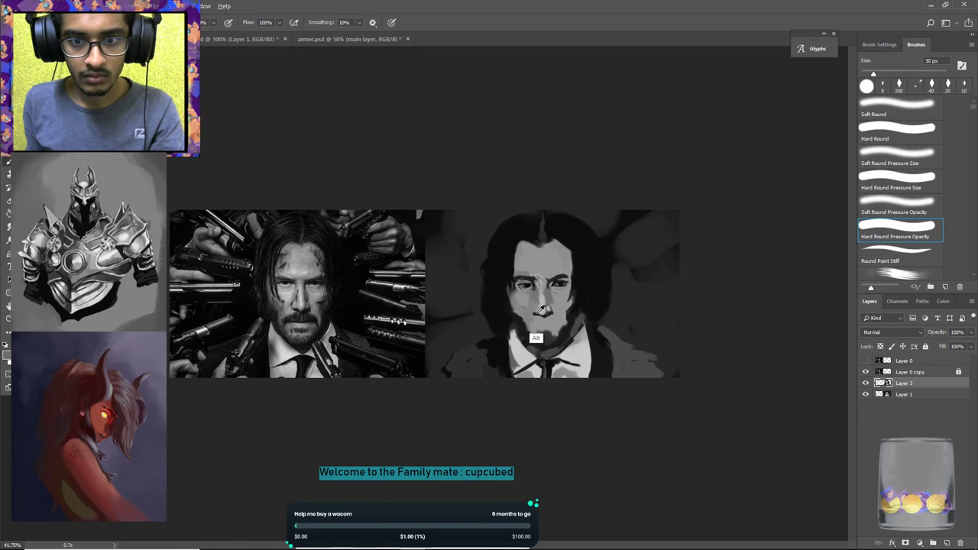
key([)
key([)
key([)
key([)
key([)
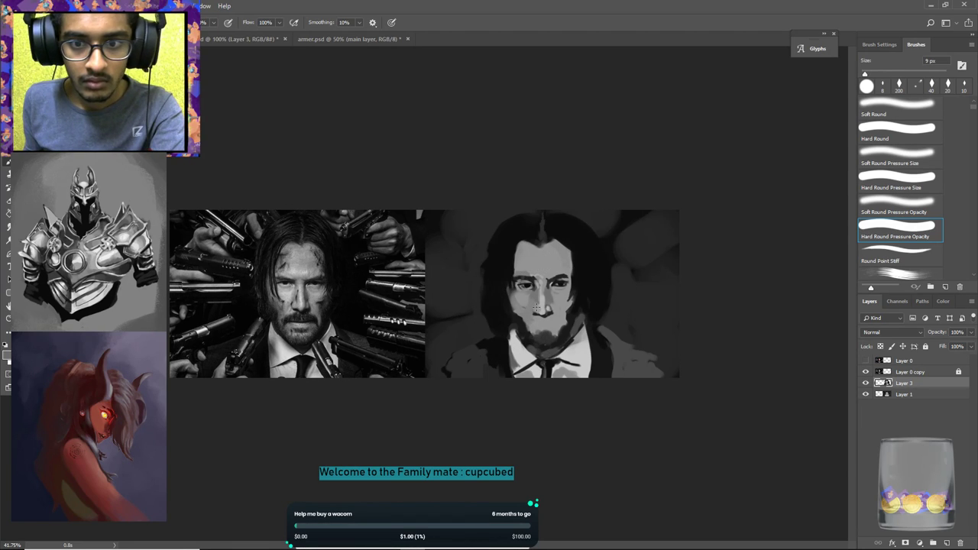
drag(534, 306, 535, 310)
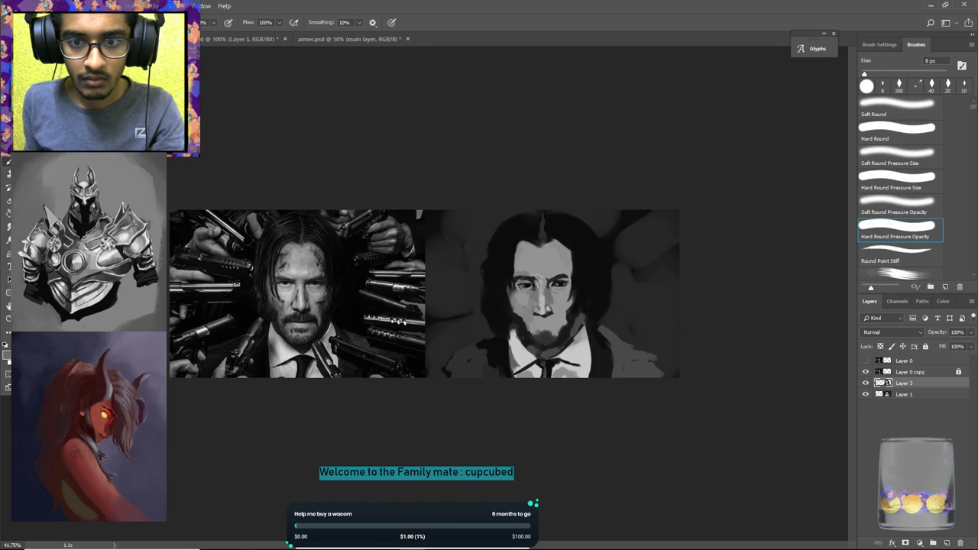
Try darkening the tip and side of the nose with a dark tone sampled from the eye, and undo those strokes.
alt+click(545, 314)
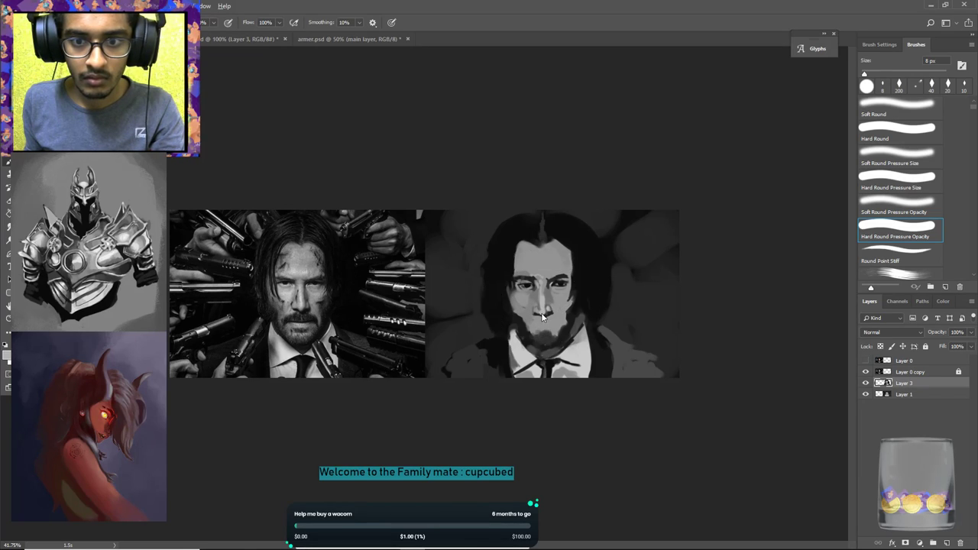
alt+click(550, 283)
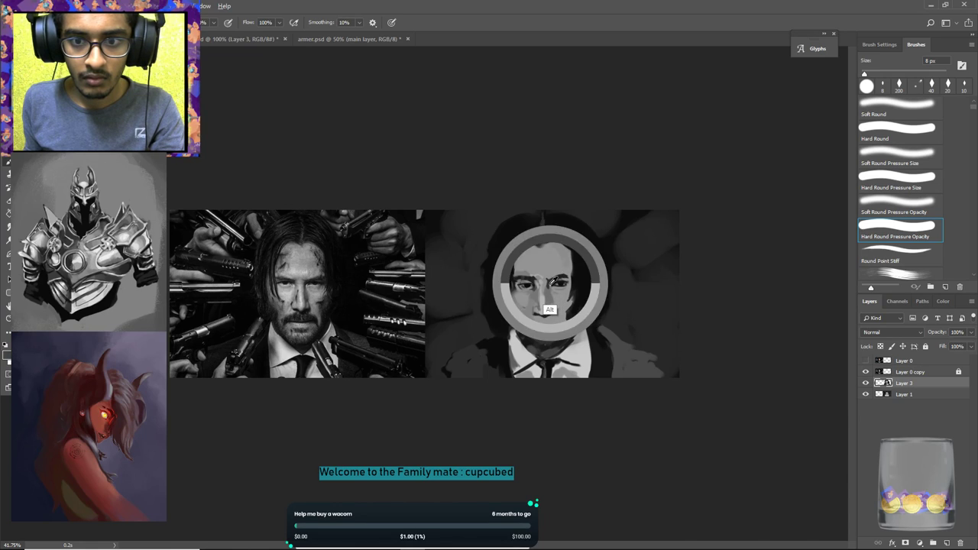
alt+click(550, 284)
drag(540, 307, 542, 310)
drag(559, 297, 547, 318)
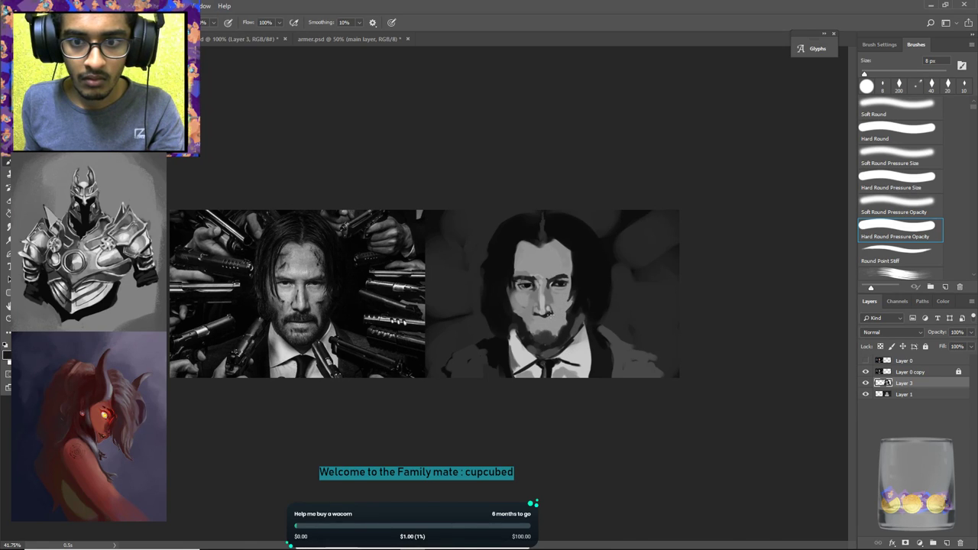
key(ctrl+alt+z)
key(ctrl+alt+z)
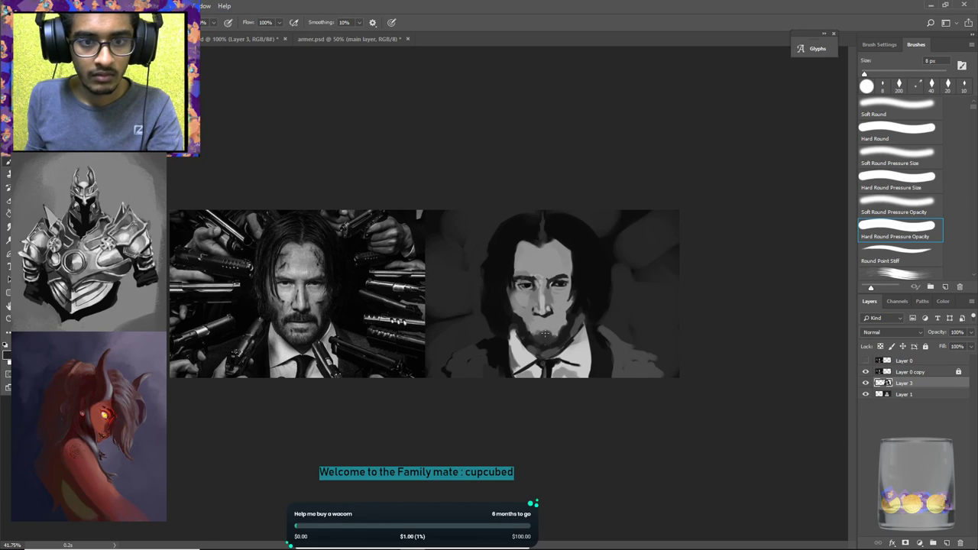
Refine the nose bridge, inner eye corner and brow area with sampled light and dark tones, using an 8 px brush.
alt+click(537, 309)
alt+click(540, 293)
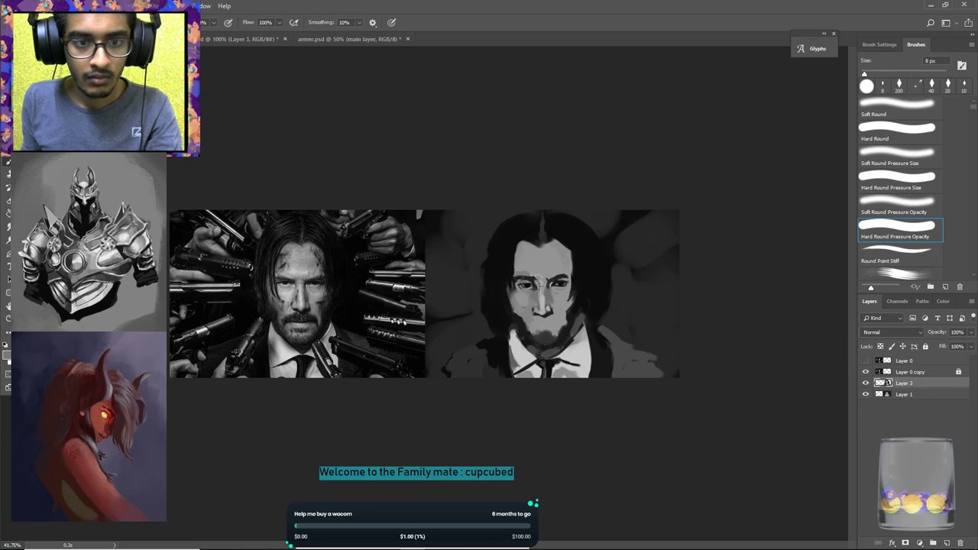
alt+click(536, 289)
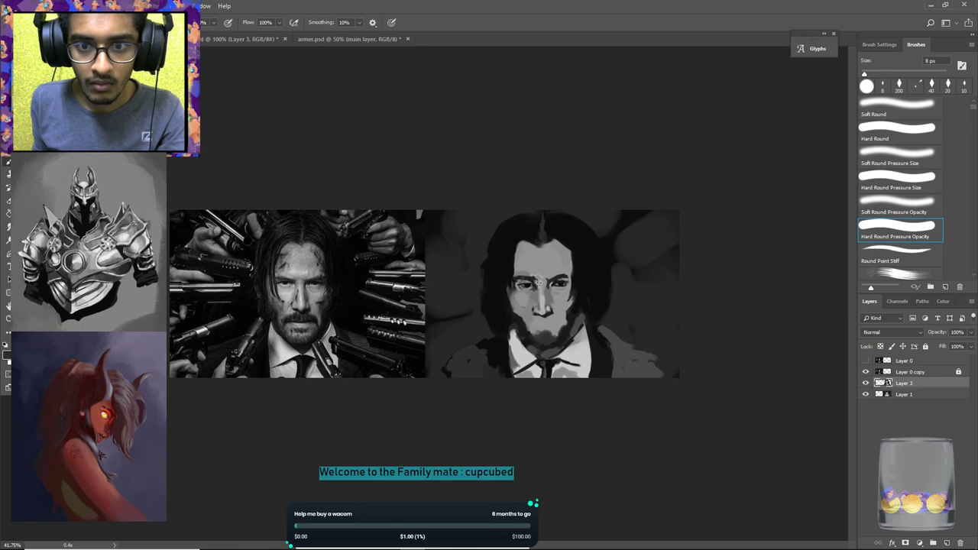
alt+click(538, 279)
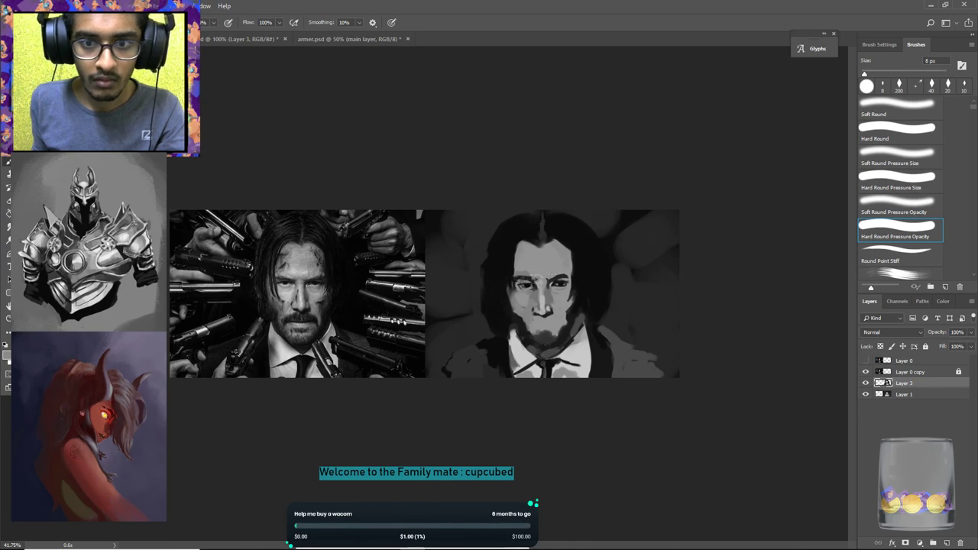
alt+click(537, 277)
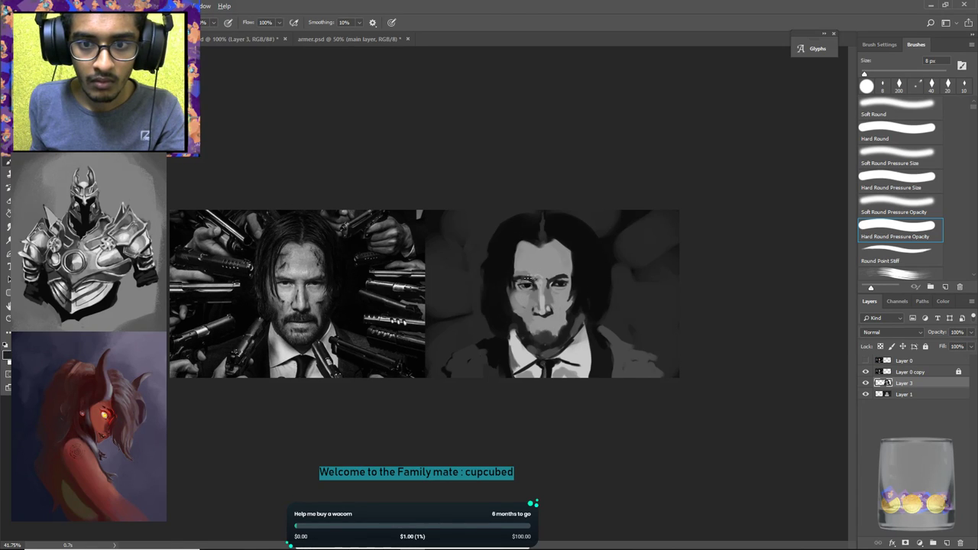
alt+click(539, 273)
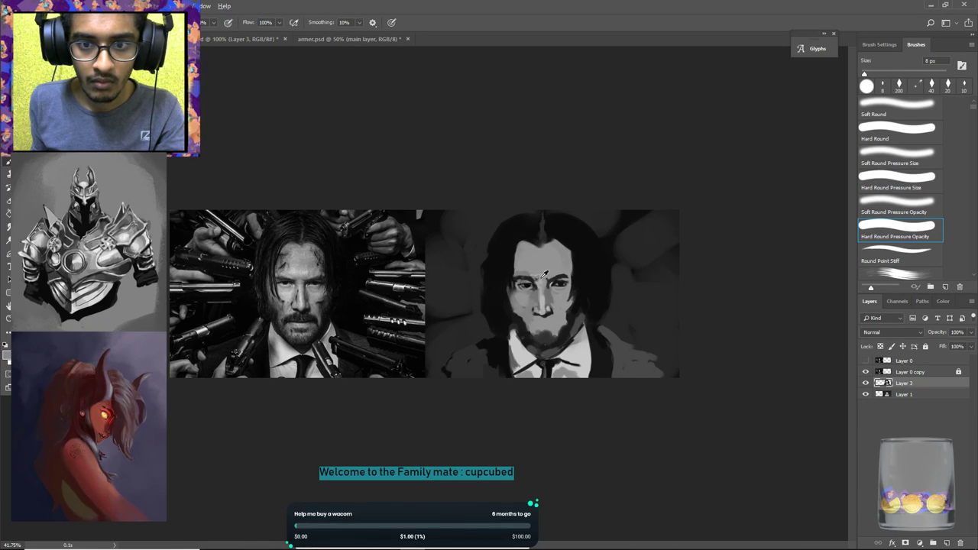
alt+click(535, 280)
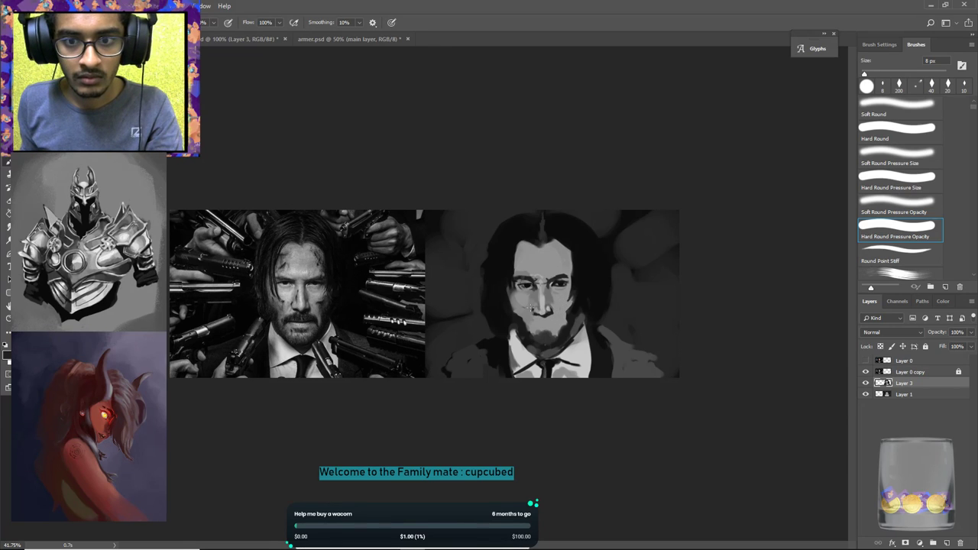
Lighten the cheek beside the nose with a light tone sampled above the brow, enlarging the brush to 35 px.
alt+click(535, 271)
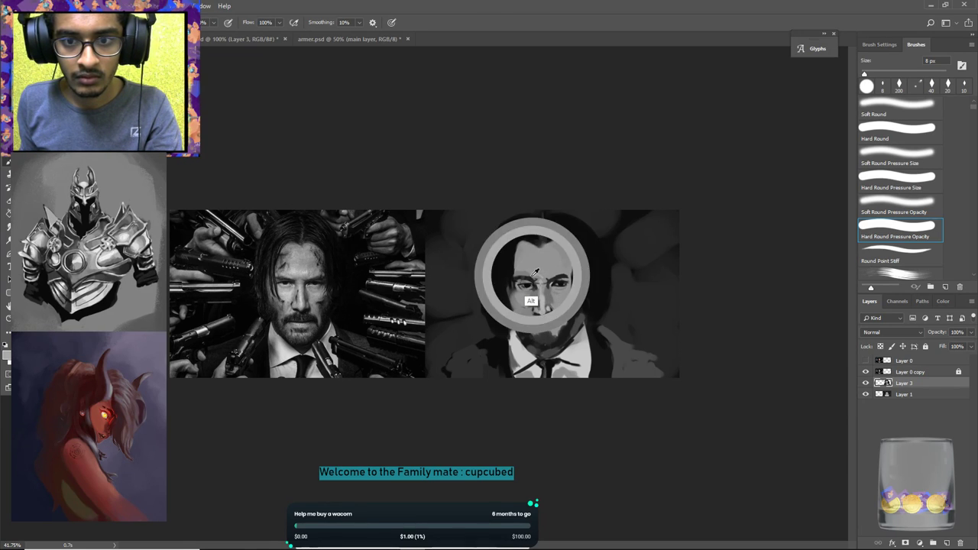
key(bracketright)
key(bracketright)
key(bracketright)
key(bracketright)
key(bracketright)
key(bracketright)
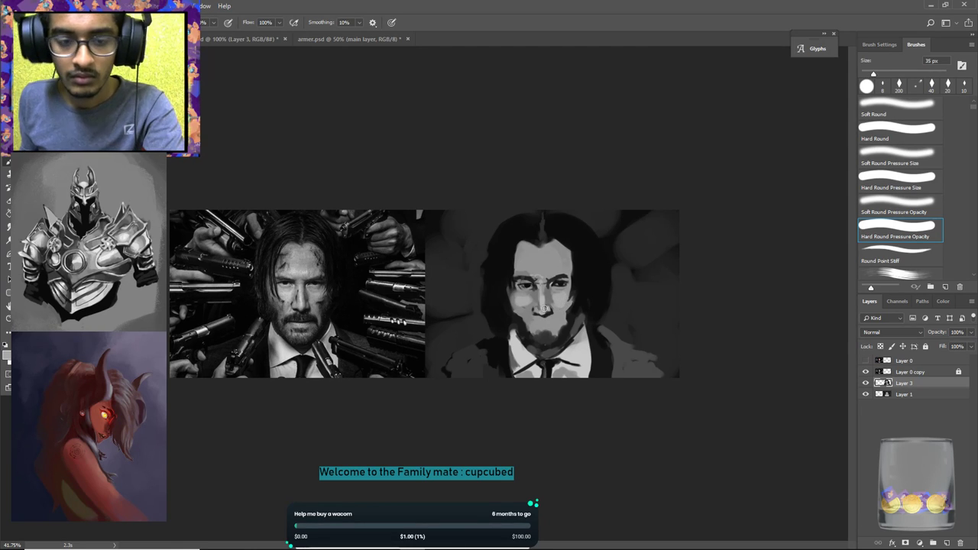
Paint highlights on the nose ridge and tip with a 9 px brush, using light tones sampled from the cheek and shirt.
key(bracketleft)
key(bracketleft)
key(bracketleft)
key(bracketleft)
key(bracketleft)
drag(542, 305, 543, 302)
alt+click(521, 301)
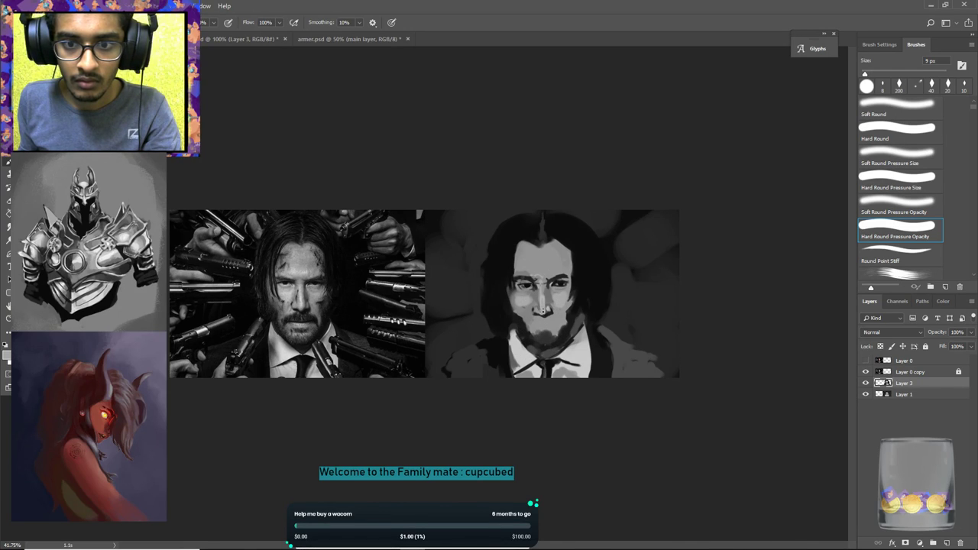
alt+click(545, 364)
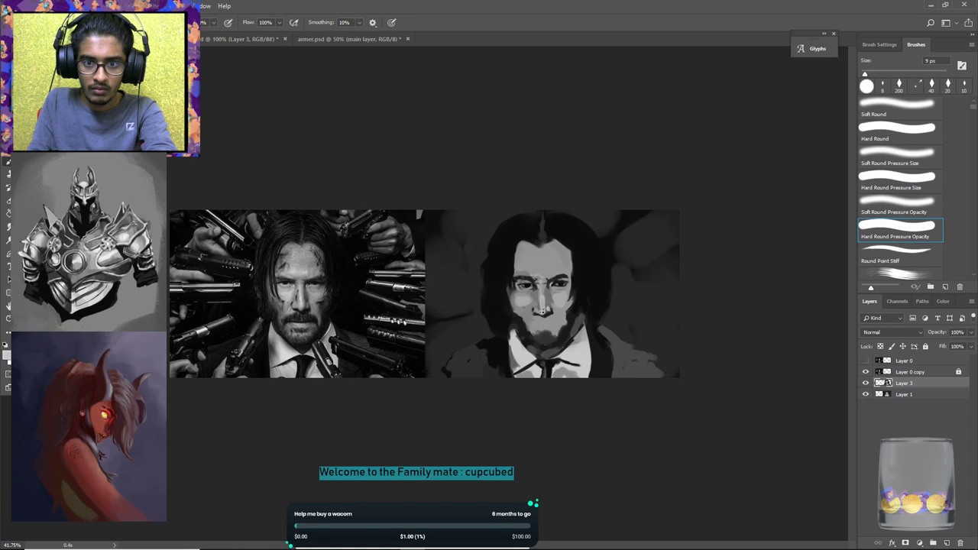
drag(542, 311, 542, 305)
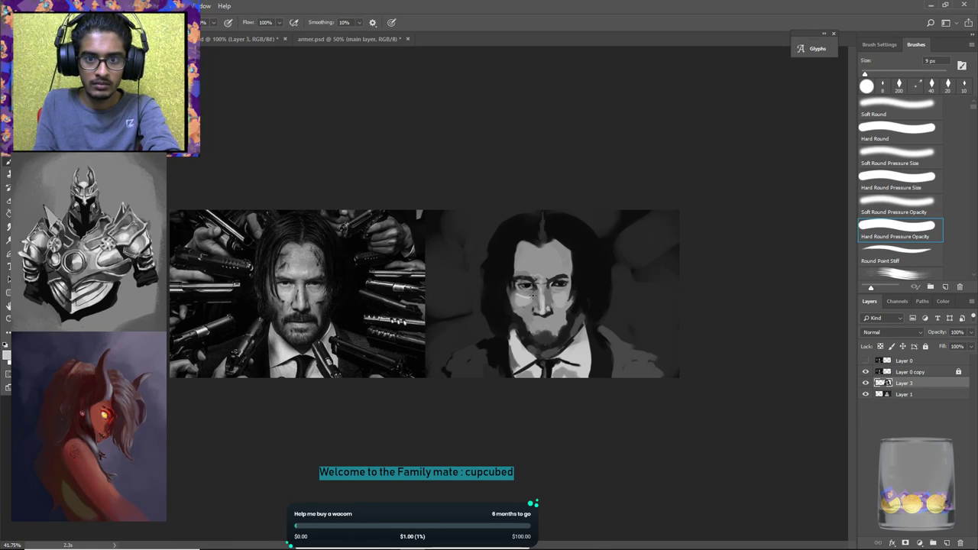
Enlarge the brush to 35 px and paint a light tone across the upper cheek below the eye.
key(bracketright)
key(bracketright)
key(bracketright)
key(bracketright)
key(bracketright)
key(bracketright)
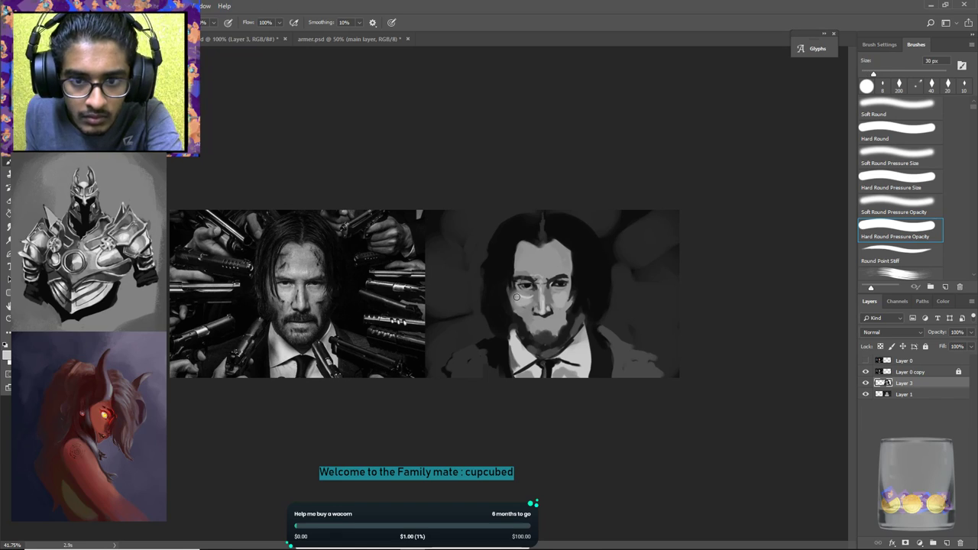
drag(526, 299, 531, 299)
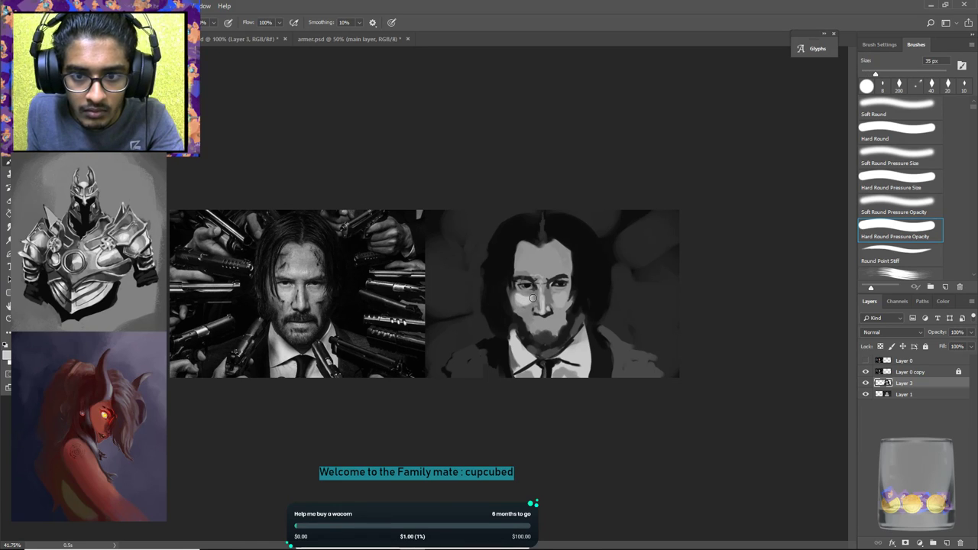
Blend the cheek below the eye with greys sampled beside the nose, undoing one stroke and repainting it.
alt+click(534, 298)
drag(531, 298, 522, 300)
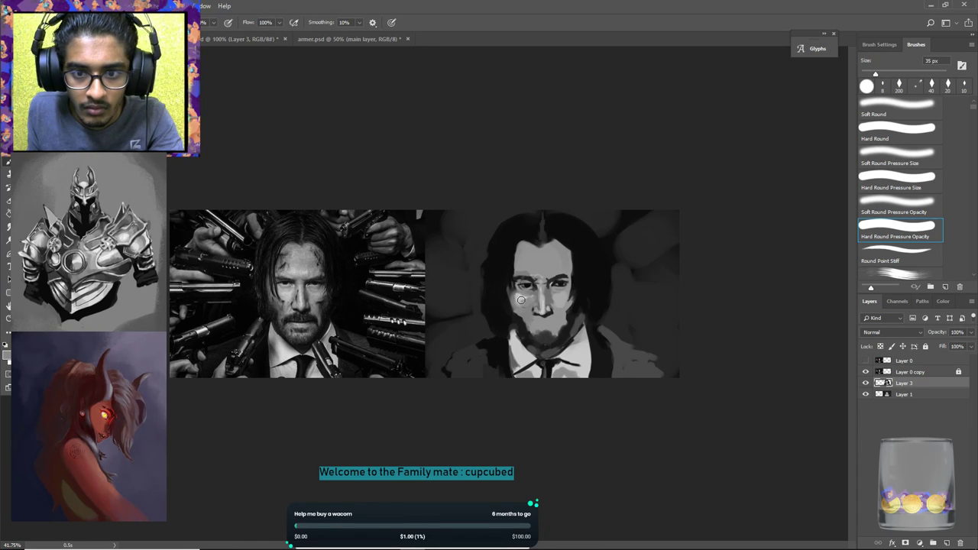
alt+click(518, 300)
key(ctrl+alt+z)
alt+click(532, 300)
drag(528, 301, 530, 303)
Soften the area under the eye and the outer cheek down to the jaw with greys sampled below the eye.
alt+click(527, 291)
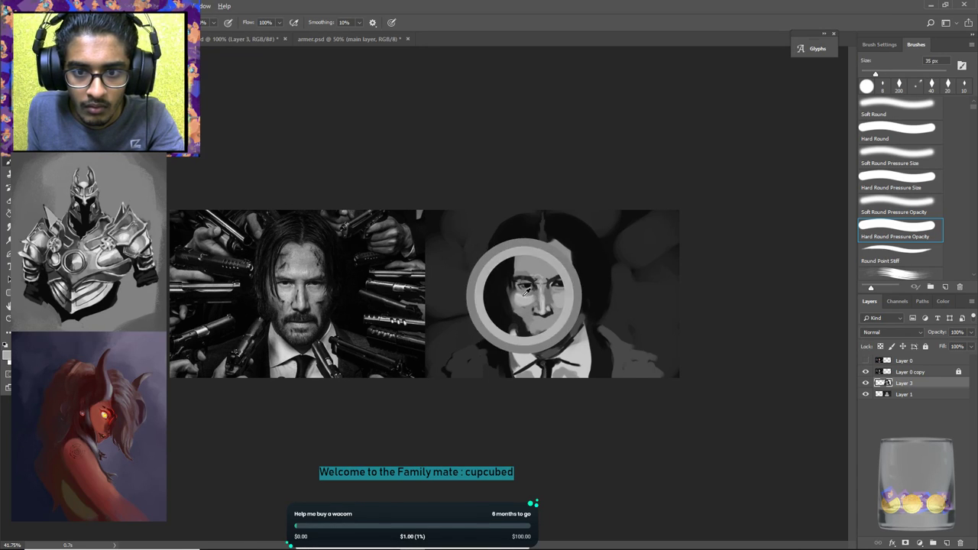
alt+click(525, 288)
drag(527, 290, 520, 293)
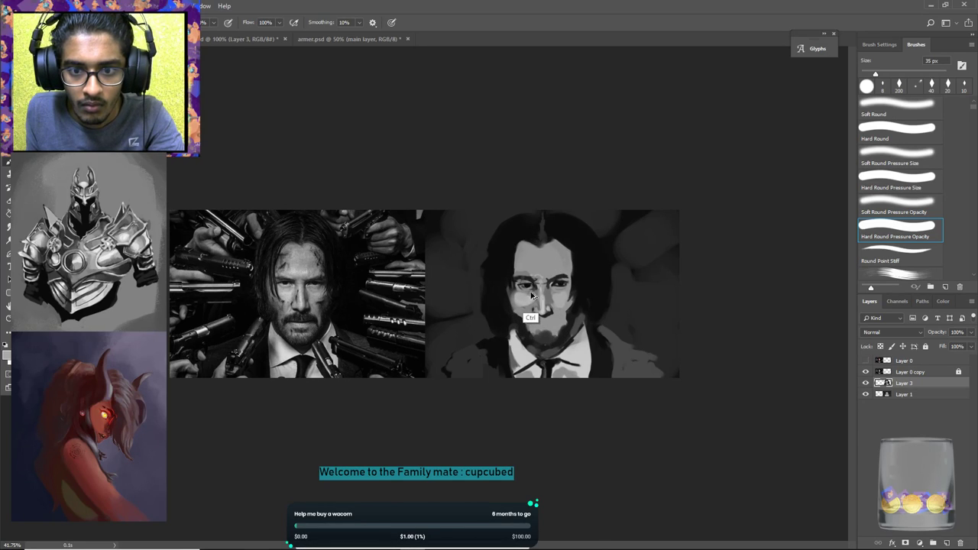
alt+click(528, 292)
mouse_move(520, 294)
mouse_down()
mouse_move(532, 296)
mouse_move(514, 320)
mouse_up()
alt+click(520, 291)
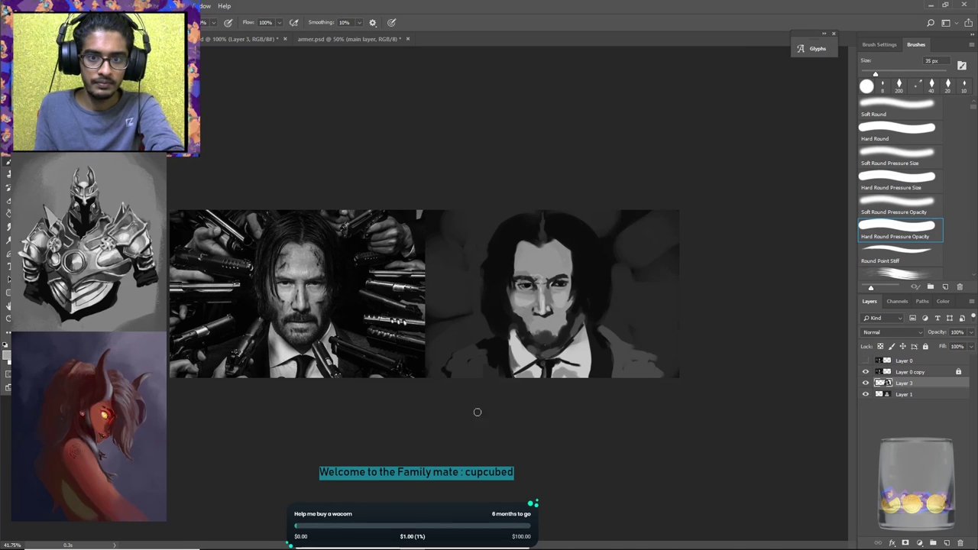
Paint the moustache and mouth line with a dark tone sampled from the beard, reducing the brush from 35 px to 10 px.
alt+click(534, 334)
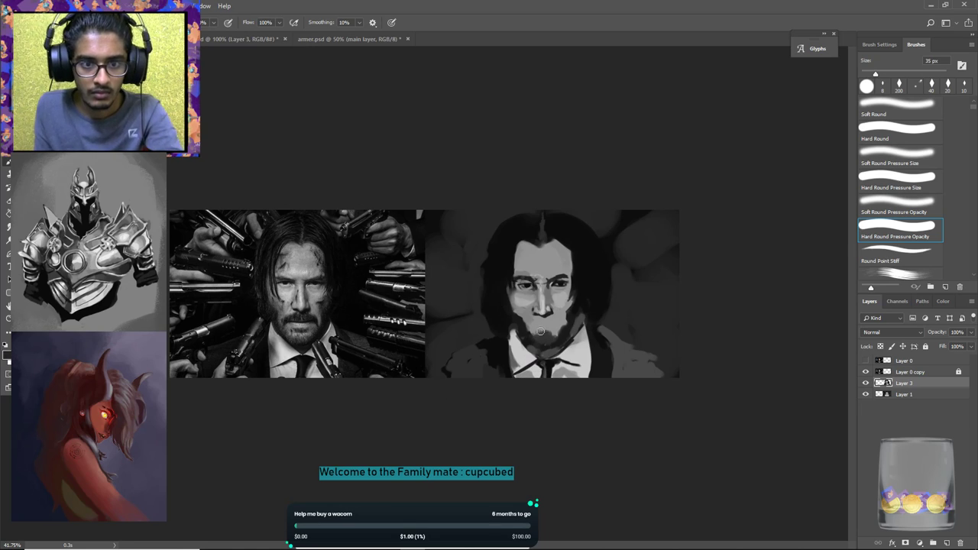
drag(534, 335, 538, 320)
key(bracketleft)
key(bracketleft)
key(bracketleft)
key(bracketleft)
key(bracketleft)
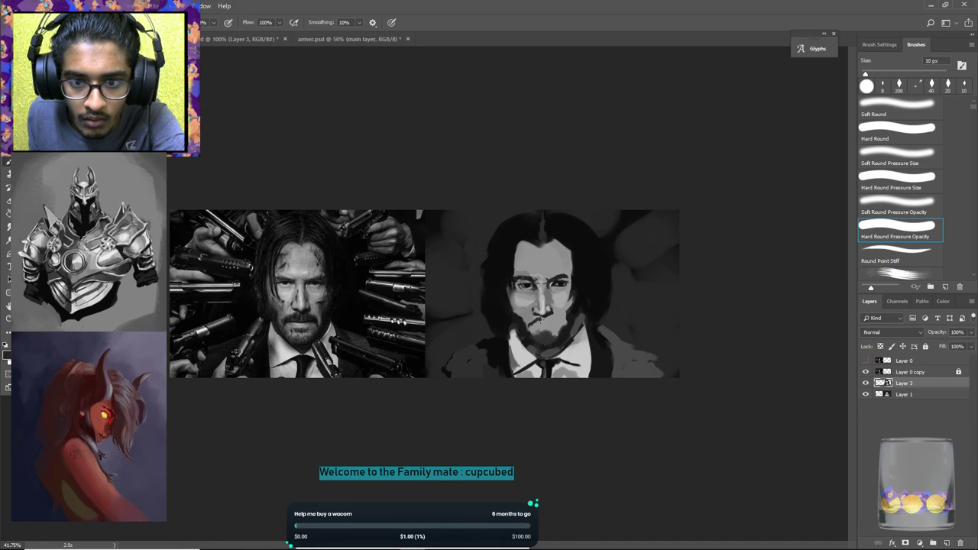
mouse_move(542, 319)
mouse_down()
mouse_move(560, 322)
mouse_move(561, 337)
mouse_move(533, 325)
mouse_move(555, 323)
mouse_up()
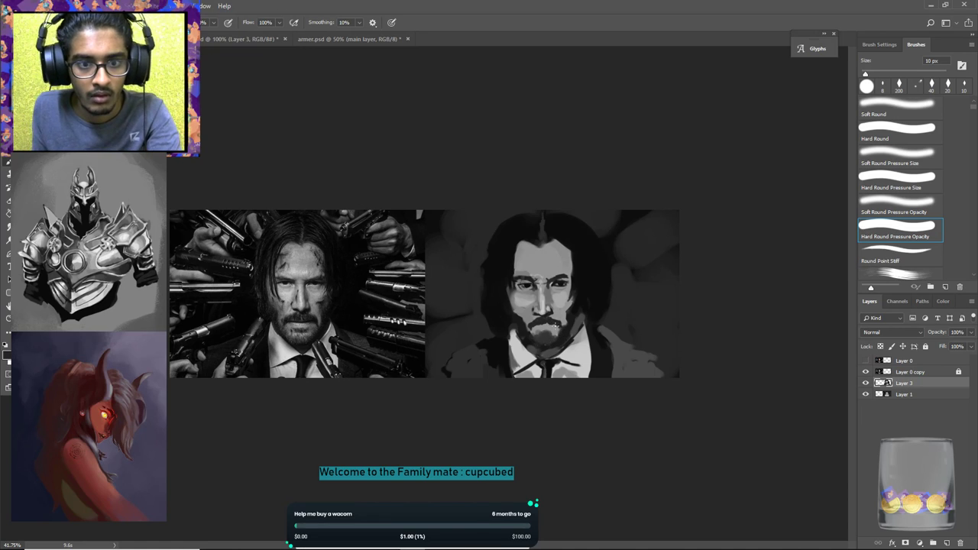
Refine the mouth and lower lip with sampled dark and light tones, saving the document between strokes.
alt+click(548, 322)
alt+click(548, 352)
drag(549, 325, 544, 319)
alt+click(547, 347)
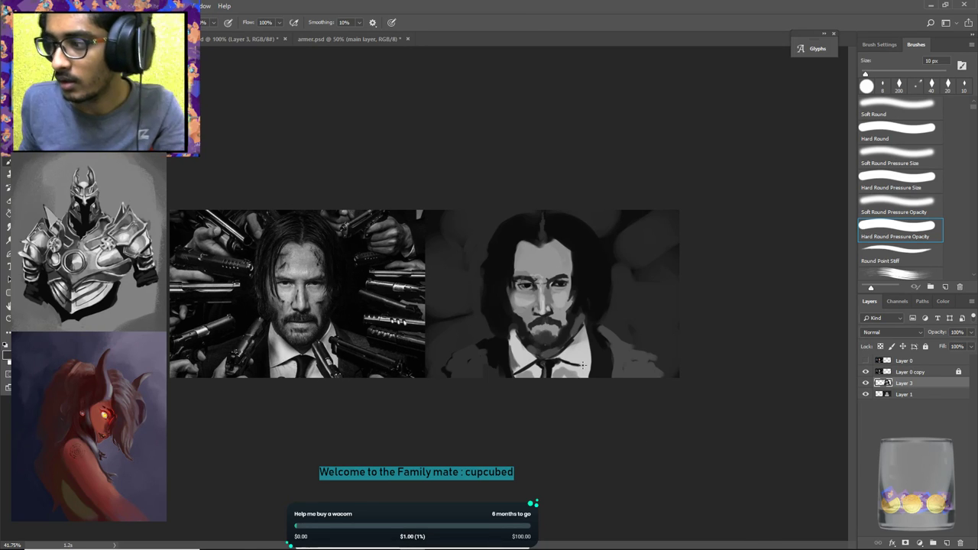
key(ctrl+s)
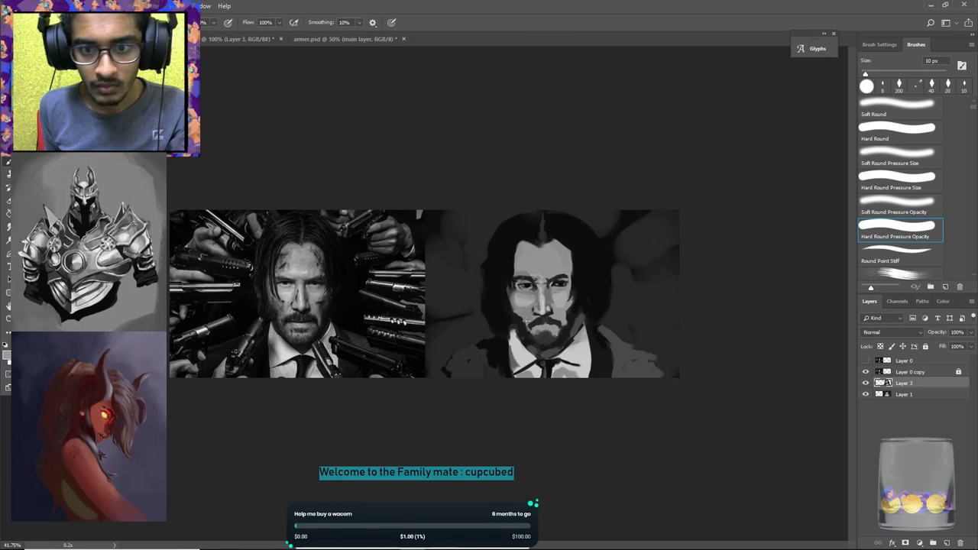
drag(553, 326, 549, 328)
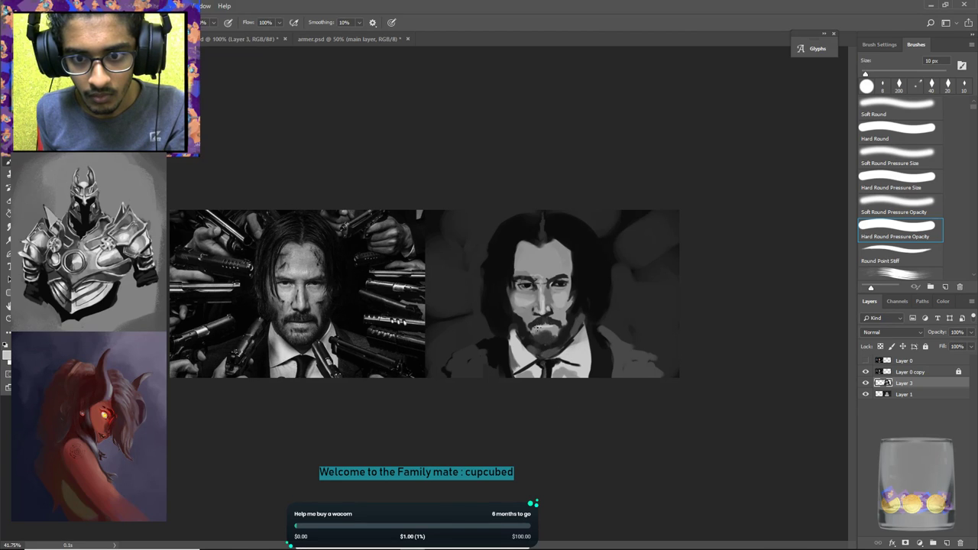
Rework the mouth line and light lower lip with tones sampled from the face and beard, undoing unwanted strokes.
drag(541, 328, 550, 329)
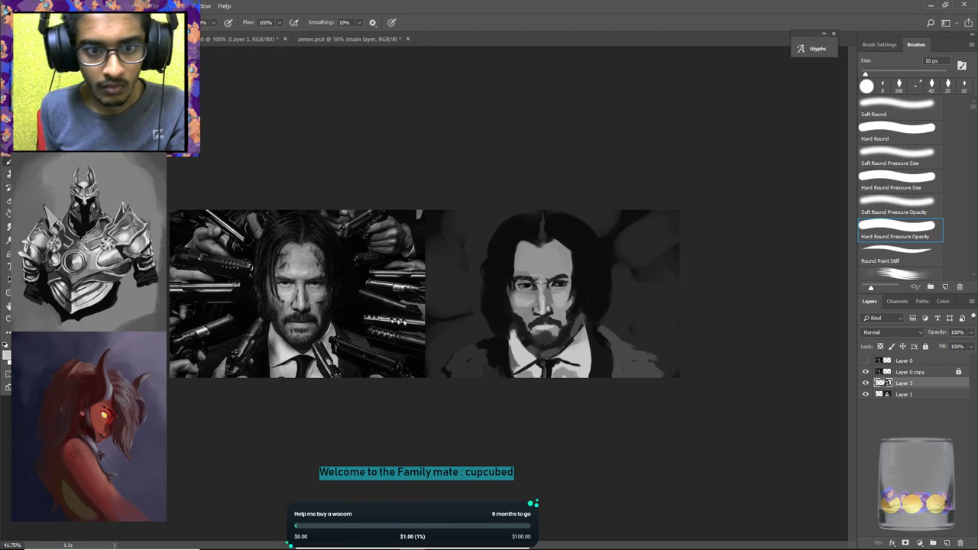
alt+click(562, 342)
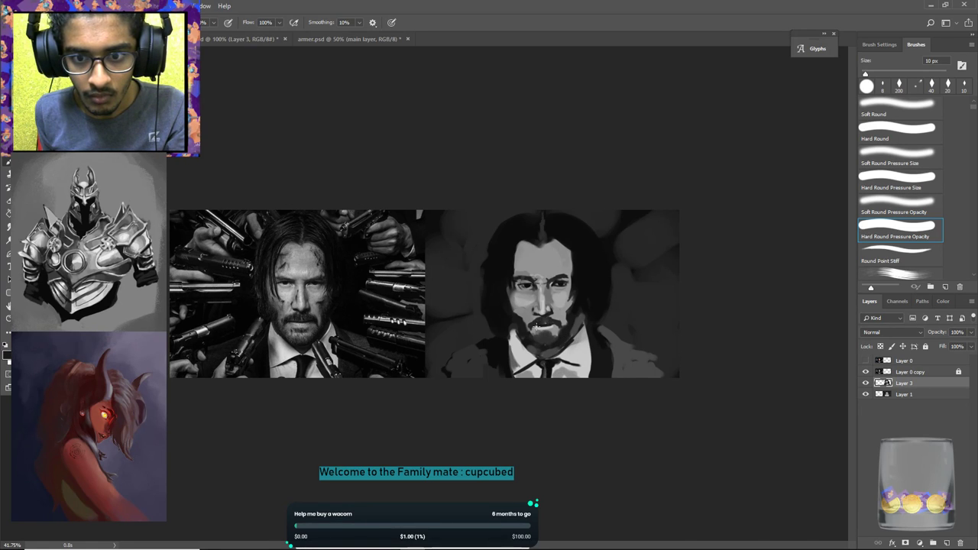
key(ctrl+alt+z)
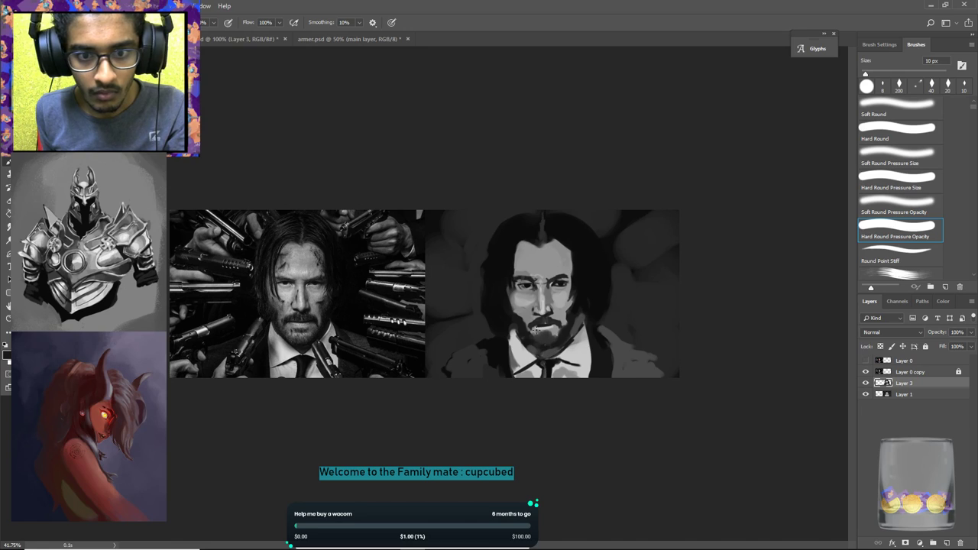
drag(551, 329, 538, 333)
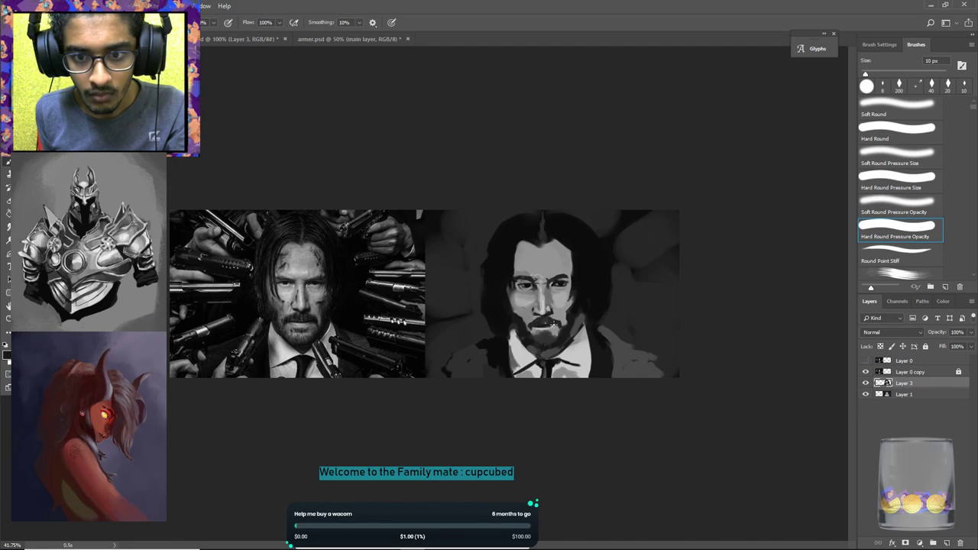
alt+click(541, 329)
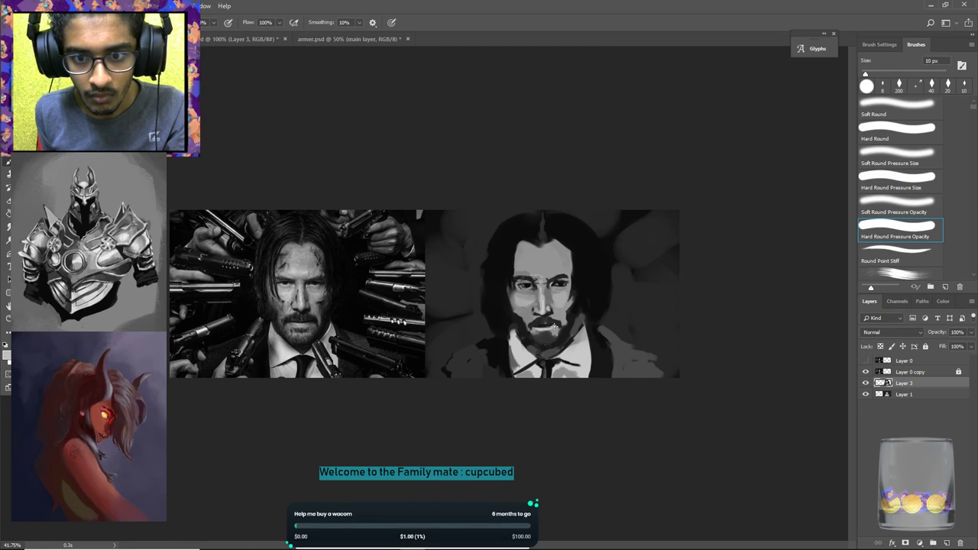
drag(544, 330, 554, 327)
key(ctrl+z)
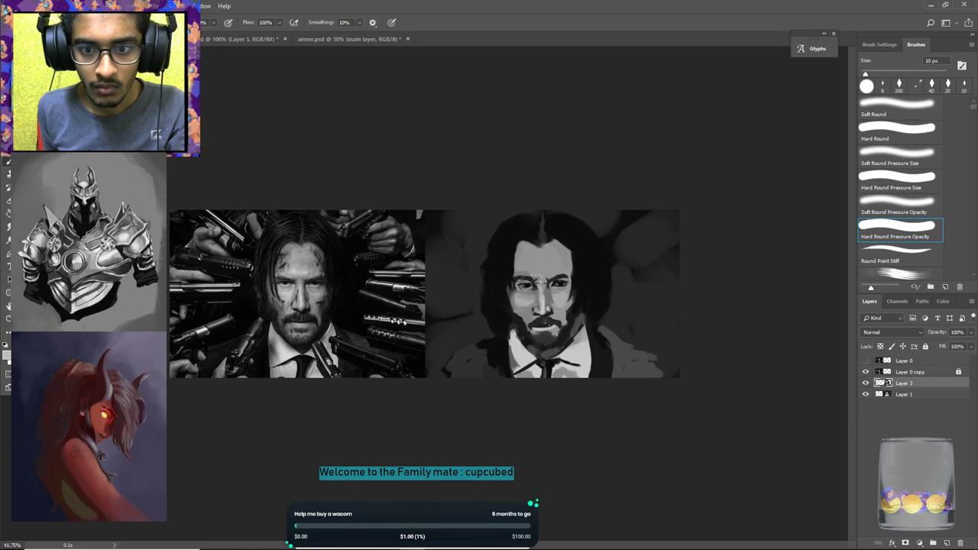
key(ctrl+z)
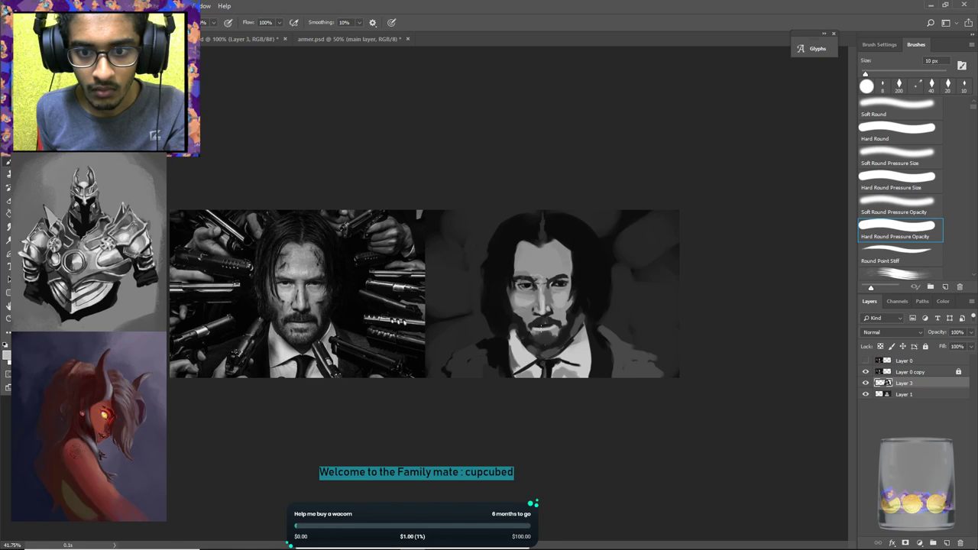
mouse_move(551, 329)
mouse_down()
mouse_move(534, 330)
mouse_move(543, 328)
mouse_up()
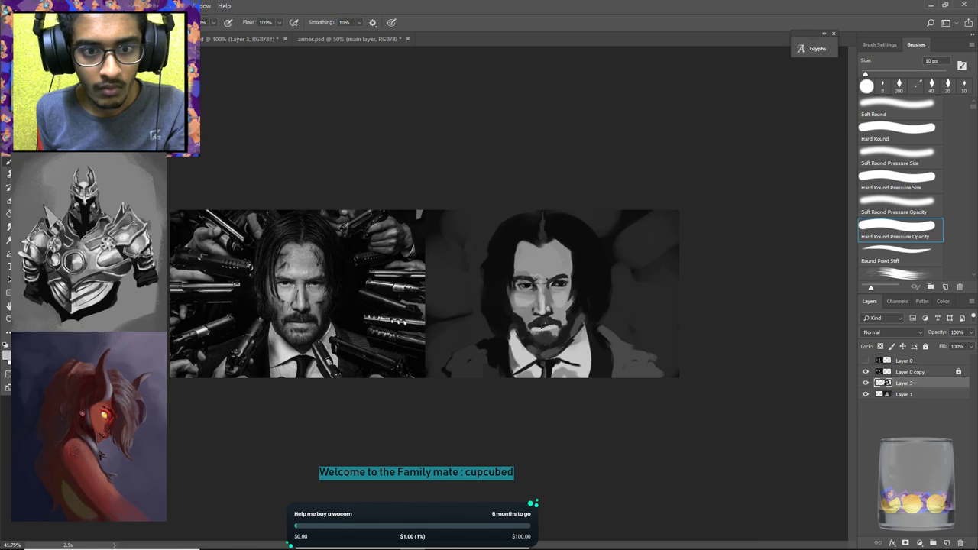
Shape the lower edge of the lip and the beard just beneath it with sampled mid and dark greys.
alt+click(554, 329)
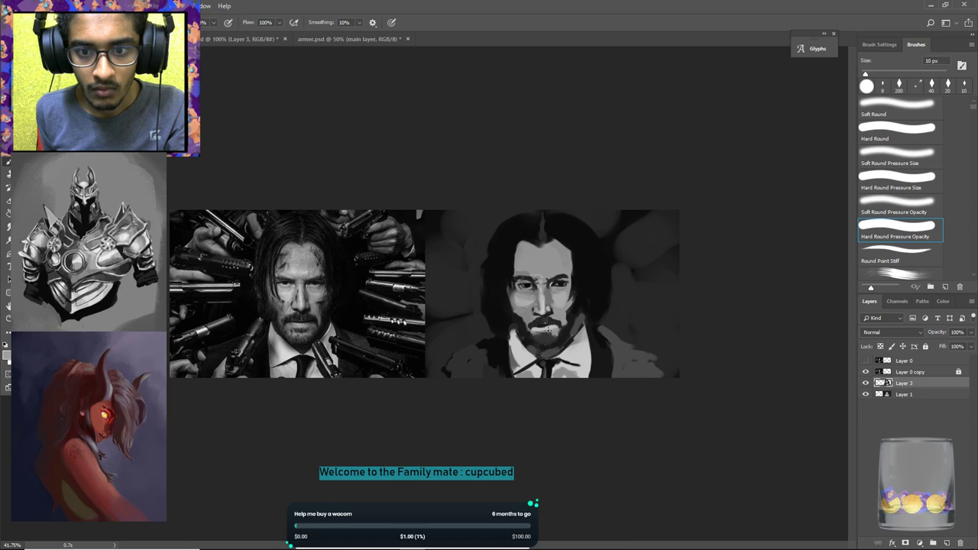
alt+click(545, 333)
mouse_move(541, 334)
mouse_down()
mouse_move(532, 331)
mouse_move(554, 331)
mouse_up()
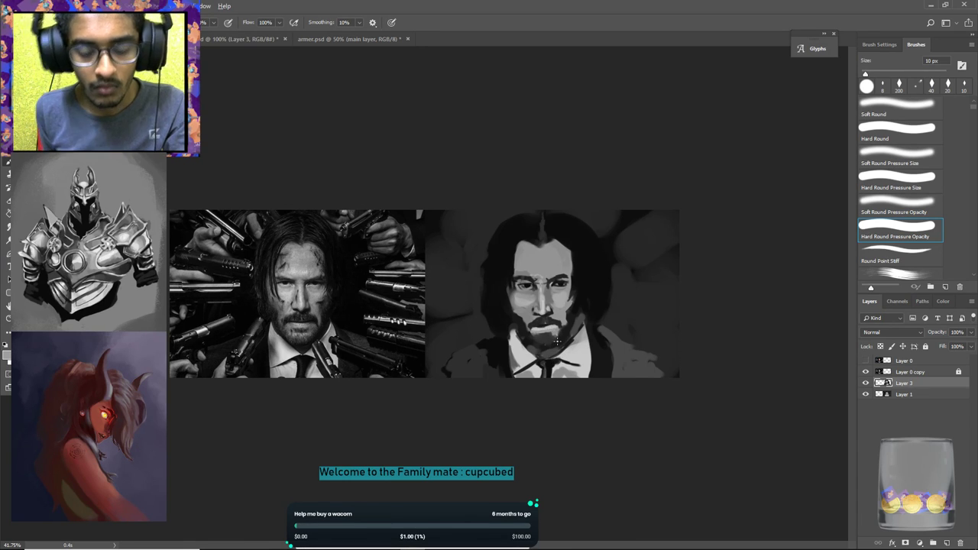
alt+click(554, 332)
click(534, 336)
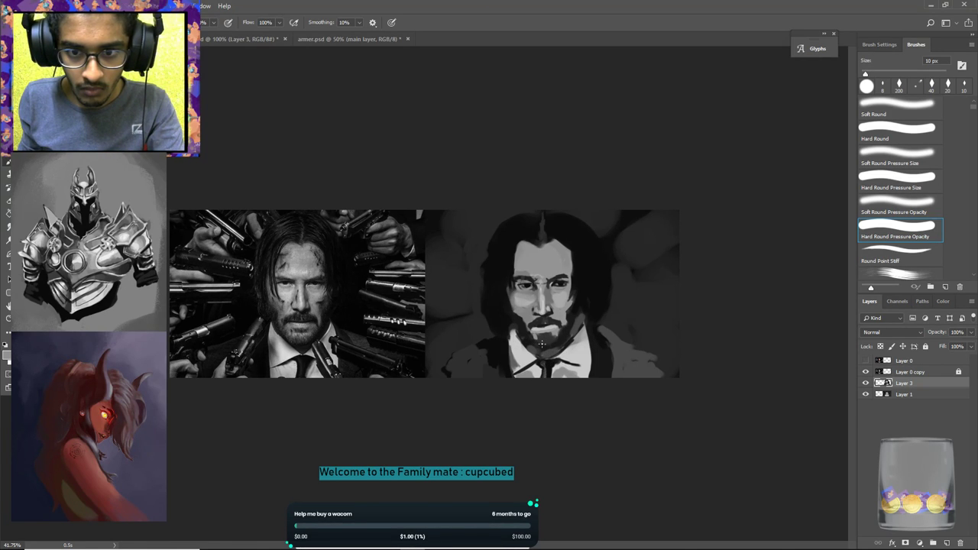
Blend the chin beard below the lip with sampled greys and save the document.
mouse_move(538, 337)
mouse_down()
mouse_move(559, 335)
mouse_move(548, 341)
mouse_up()
alt+click(540, 339)
alt+click(549, 337)
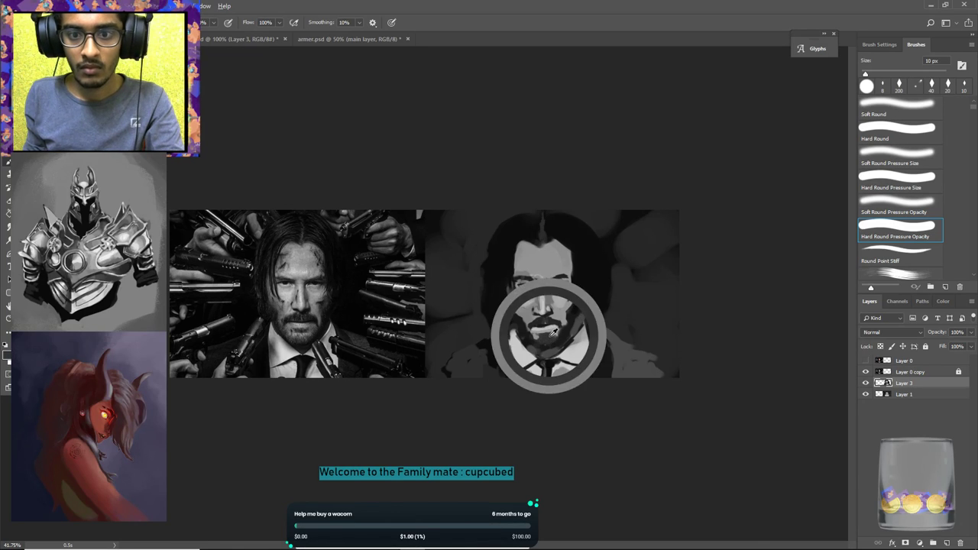
alt+click(543, 336)
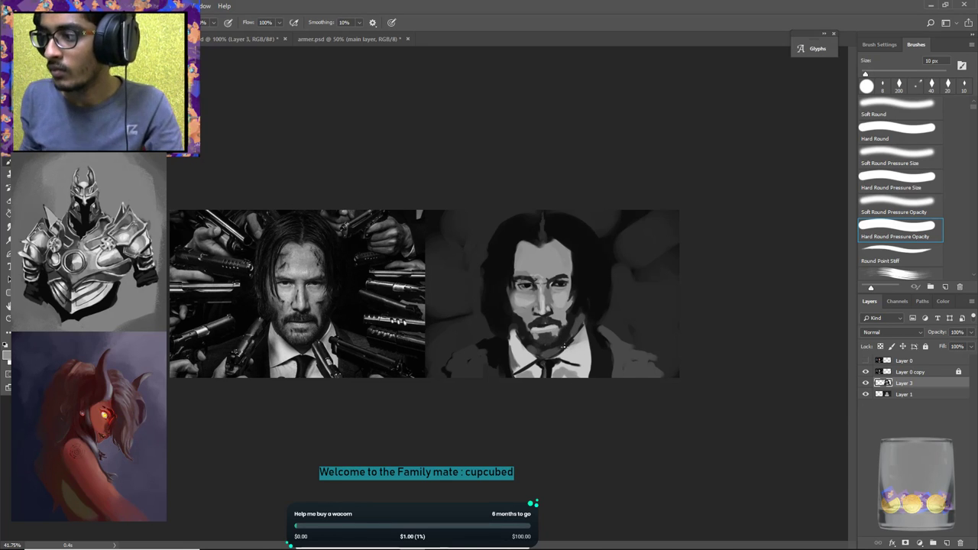
key(ctrl+s)
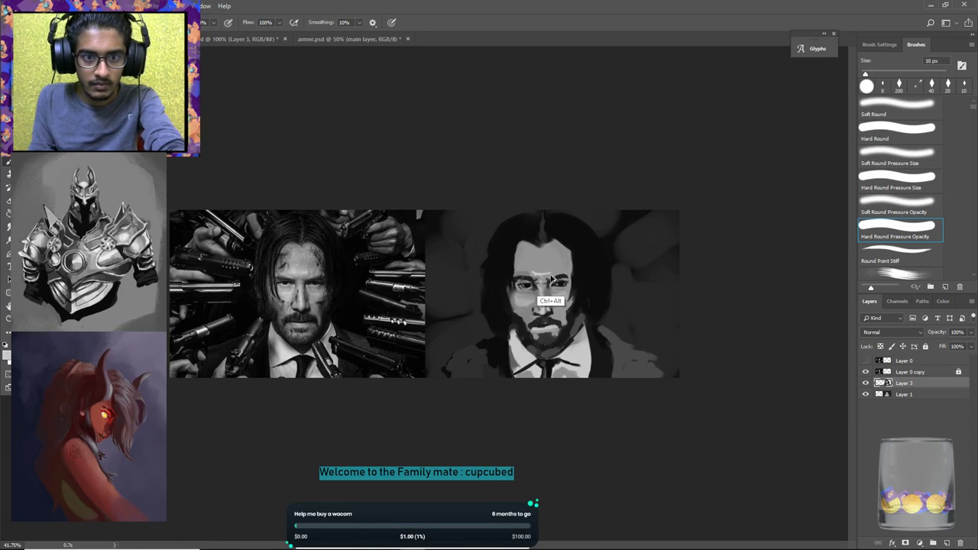
Undo the light stroke between the brows and paint a forehead highlight with the brush enlarged to 30 px.
key(ctrl+z)
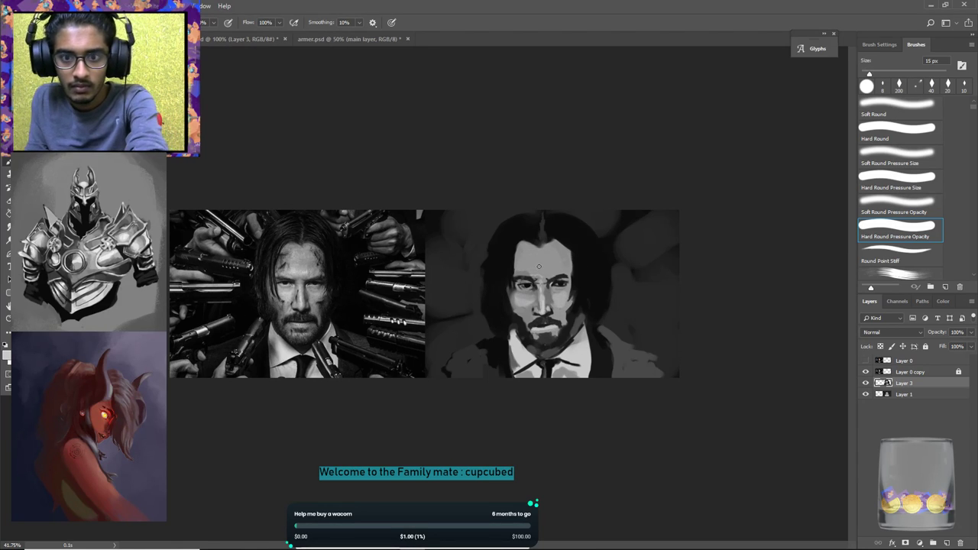
key(bracketright)
key(bracketright)
key(bracketright)
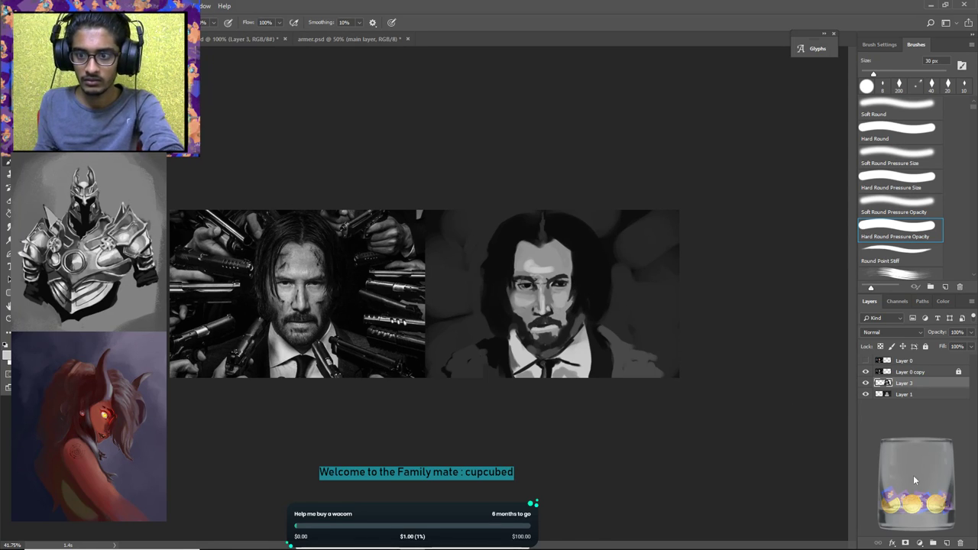
Add a new layer above Layer 3 and paint dark shading over the brows and eye sockets.
click(945, 542)
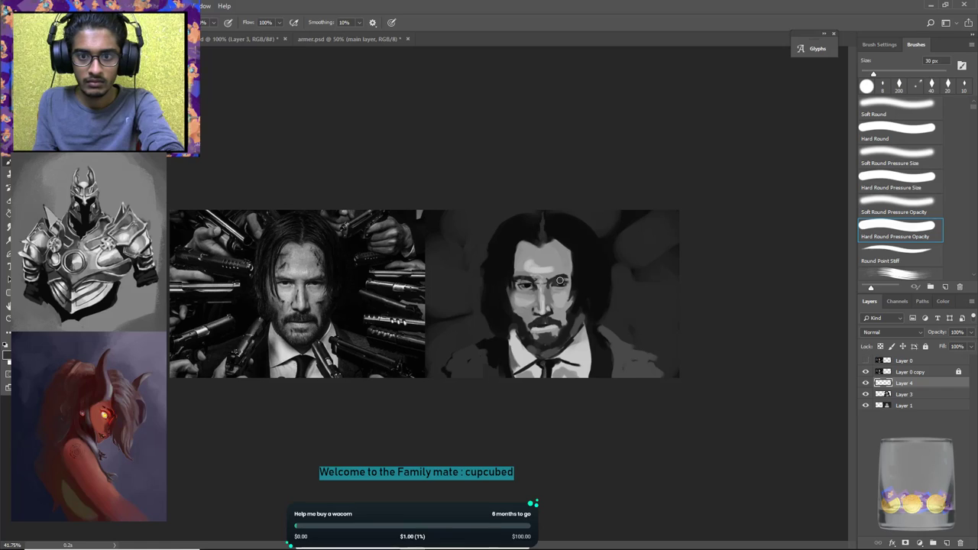
drag(938, 333, 932, 336)
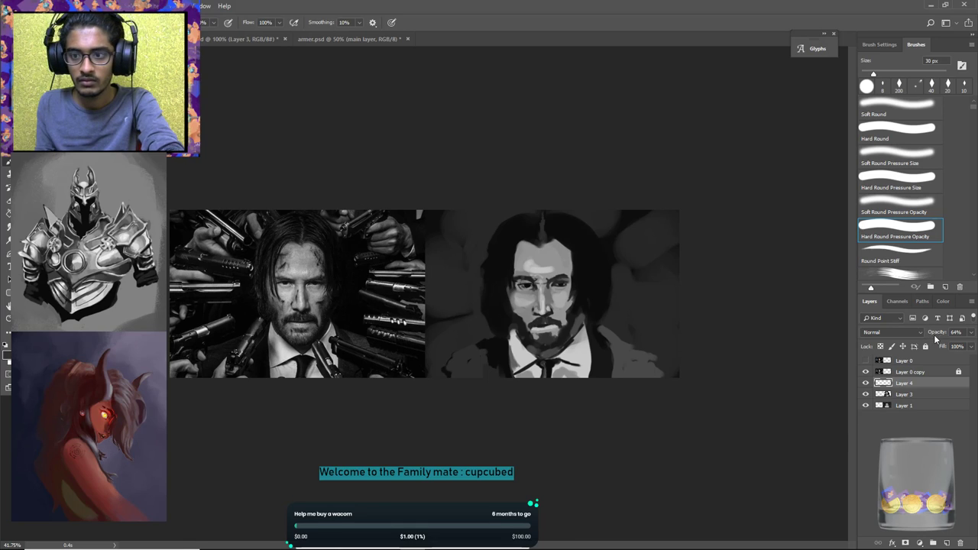
drag(931, 336, 947, 335)
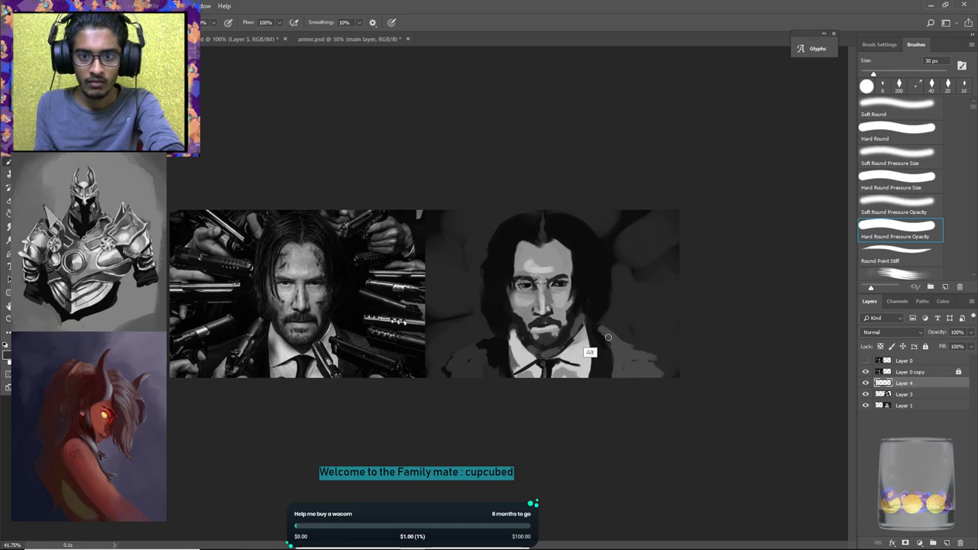
drag(556, 282, 575, 286)
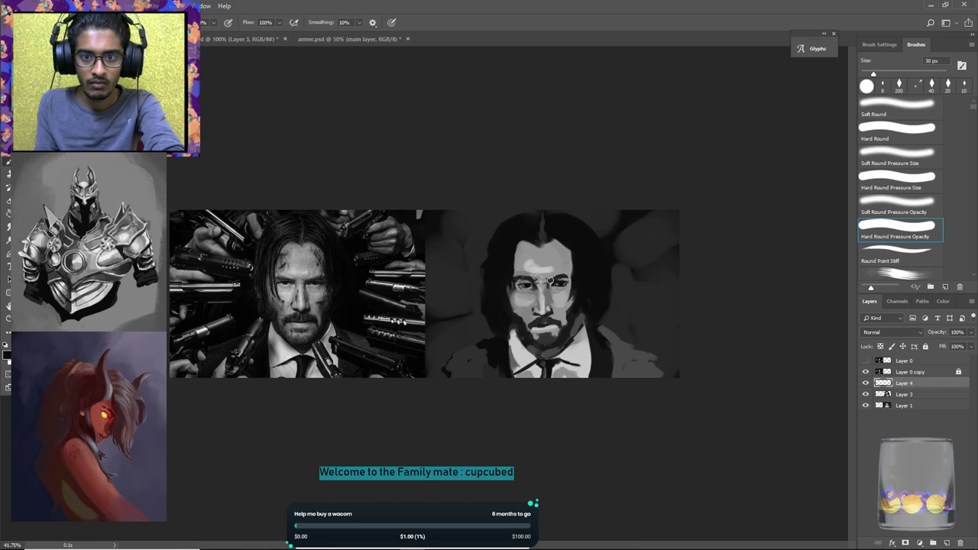
drag(566, 280, 554, 280)
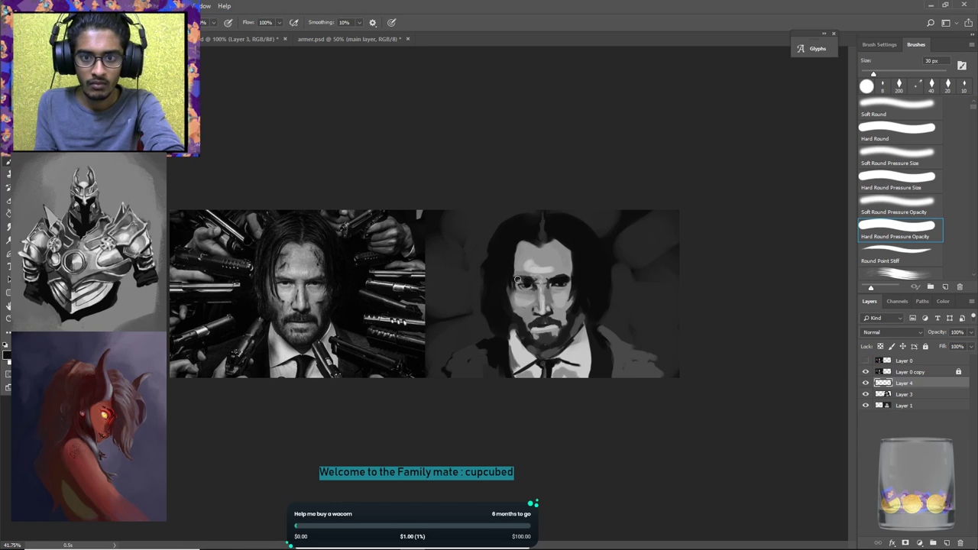
Set the eye-shading layer's opacity to 66% and merge it with Layer 3.
drag(939, 333, 934, 337)
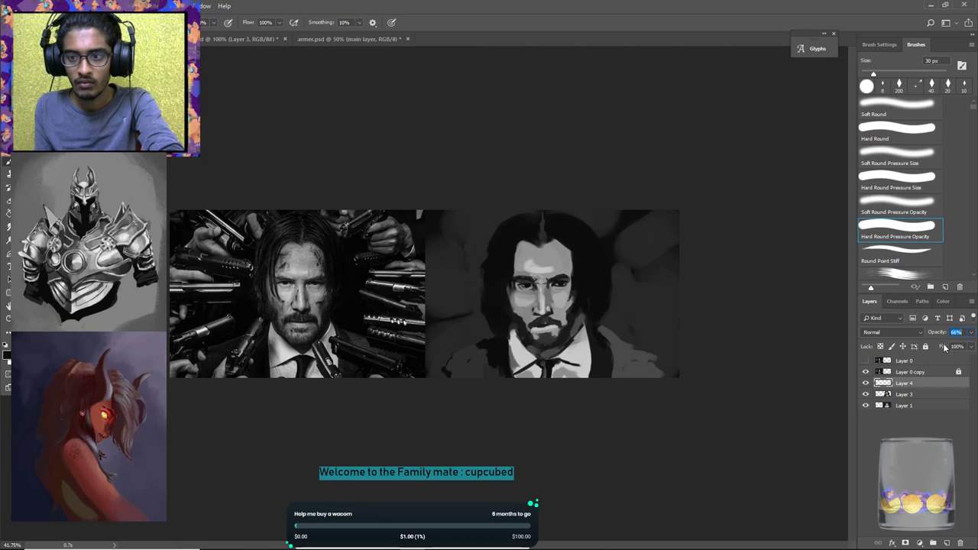
shift+click(922, 394)
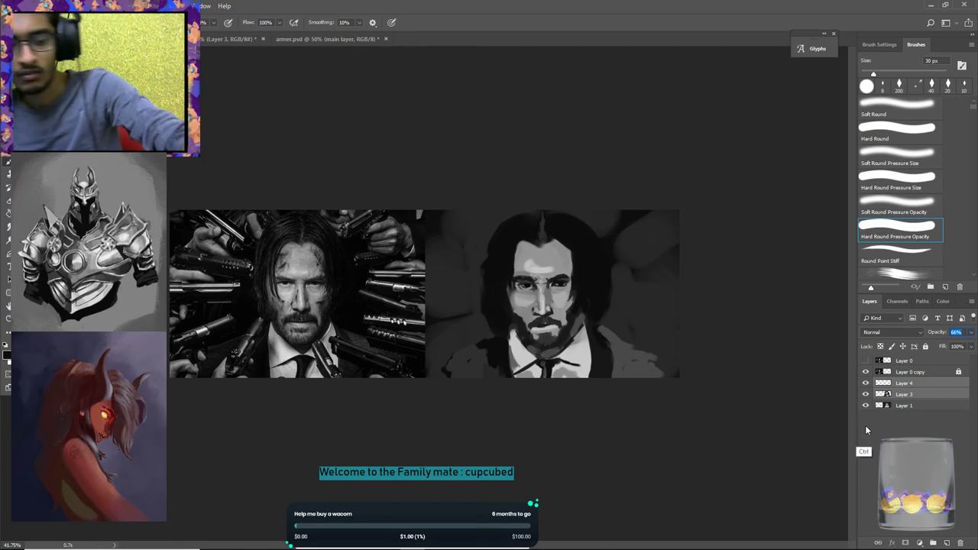
key(ctrl+e)
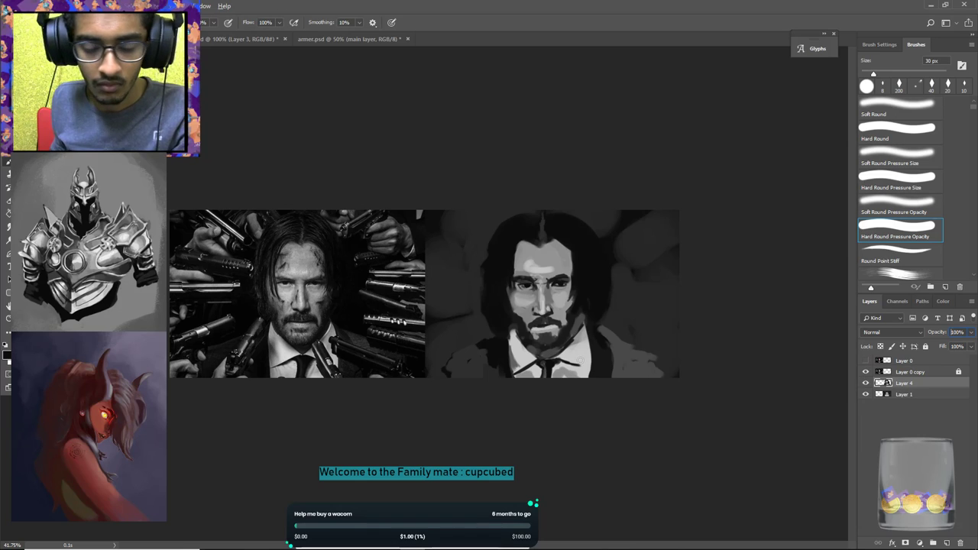
Reduce the brush to 7 px and touch up the portrait's right-hand eye with a sampled mid grey.
alt+click(581, 339)
key(bracketleft)
key(bracketleft)
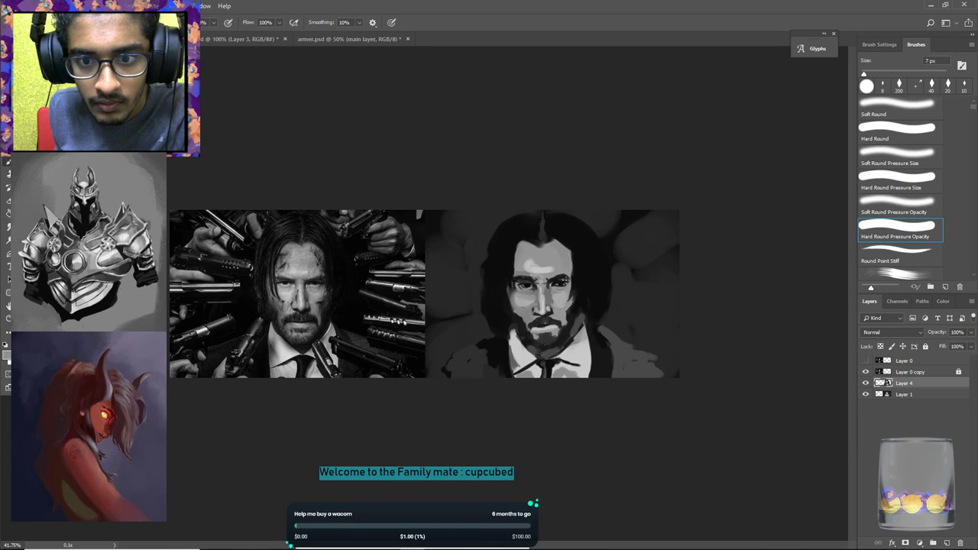
drag(554, 281, 562, 283)
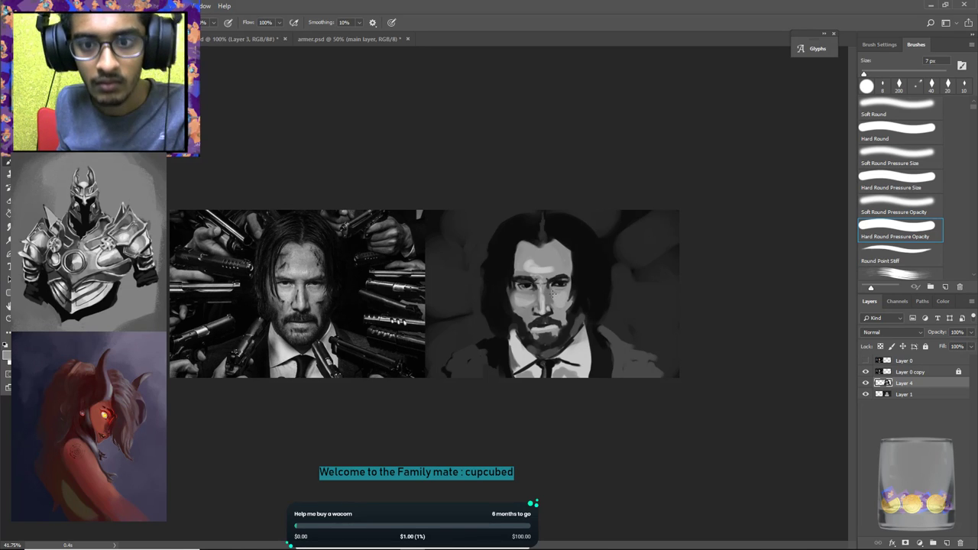
Detail both eyes with sampled light tones and a 4 px brush, undoing unwanted strokes.
alt+click(565, 268)
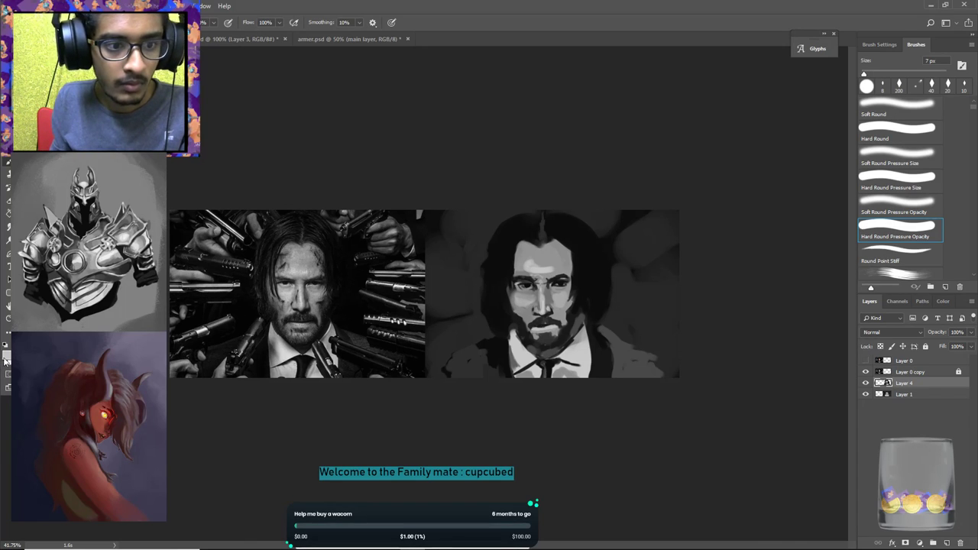
key(bracketleft)
key(bracketleft)
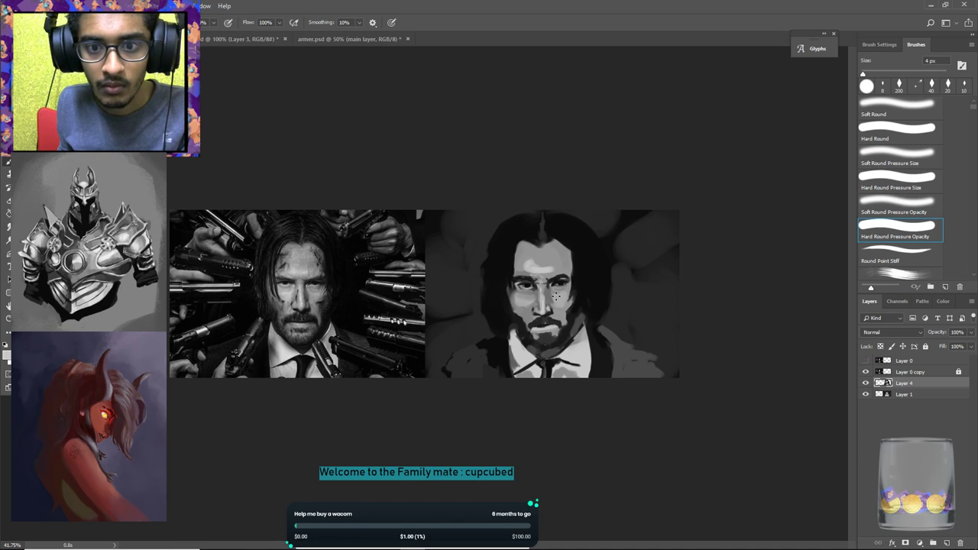
key(ctrl+alt+z)
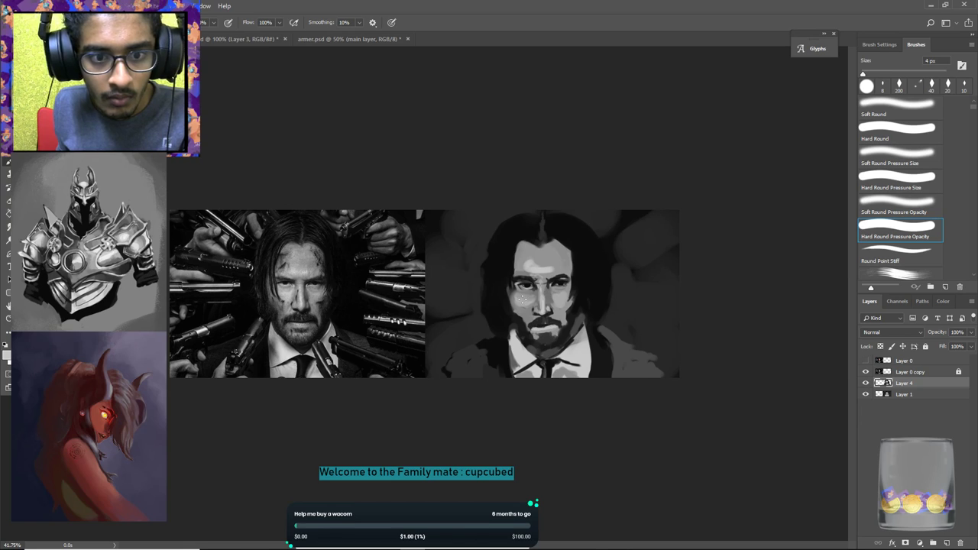
alt+click(536, 285)
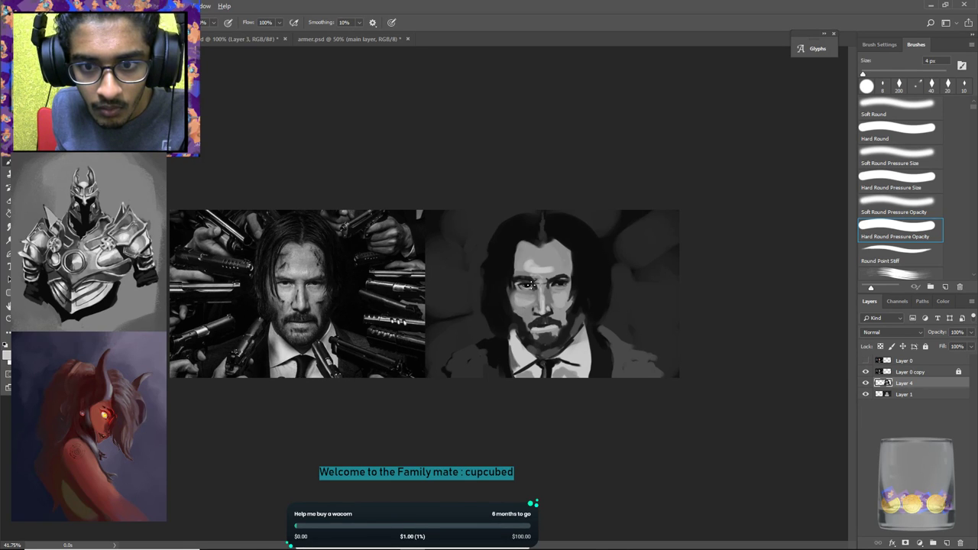
alt+click(528, 285)
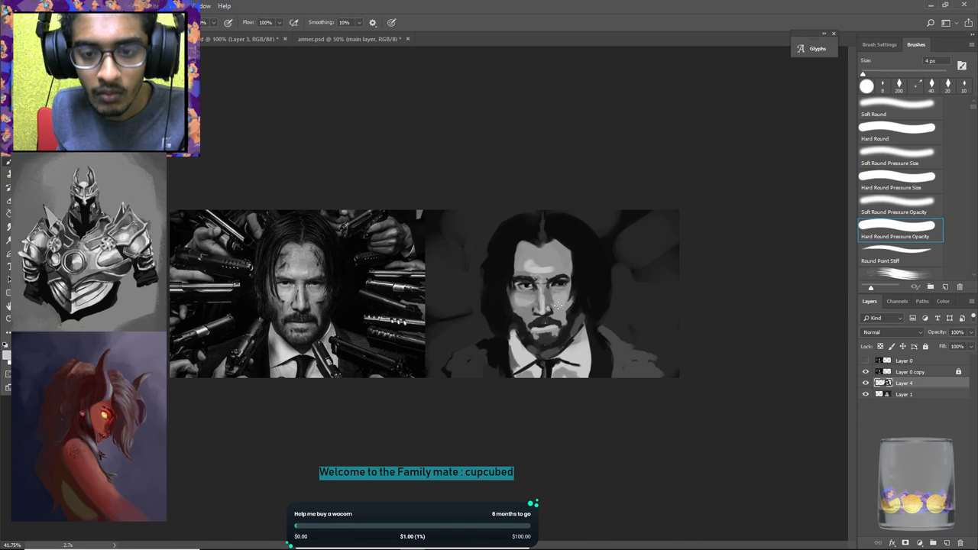
key(ctrl+alt+z)
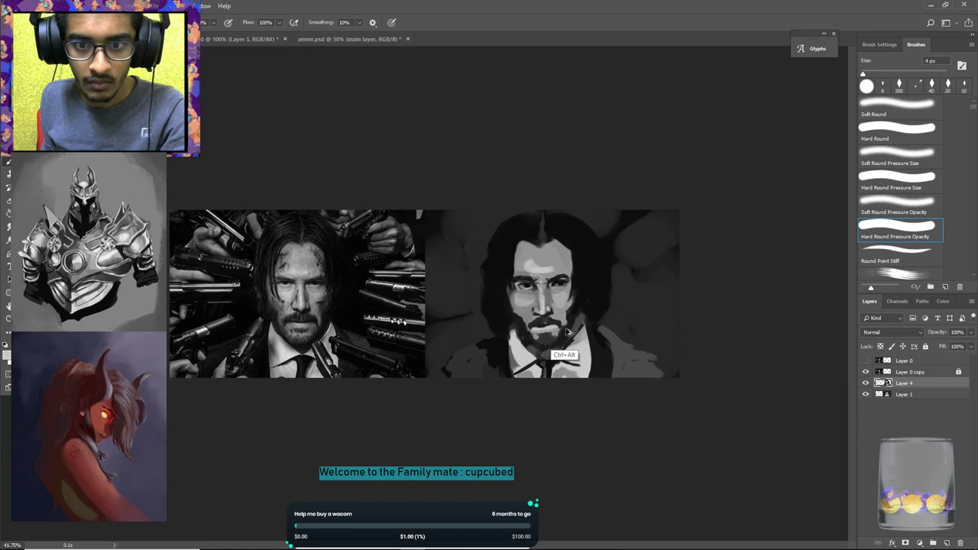
Refine the portrait's right-hand eye with a 4 px brush, using dark and mid greys sampled from around the eye.
alt+click(556, 284)
key(z)
drag(558, 289, 578, 320)
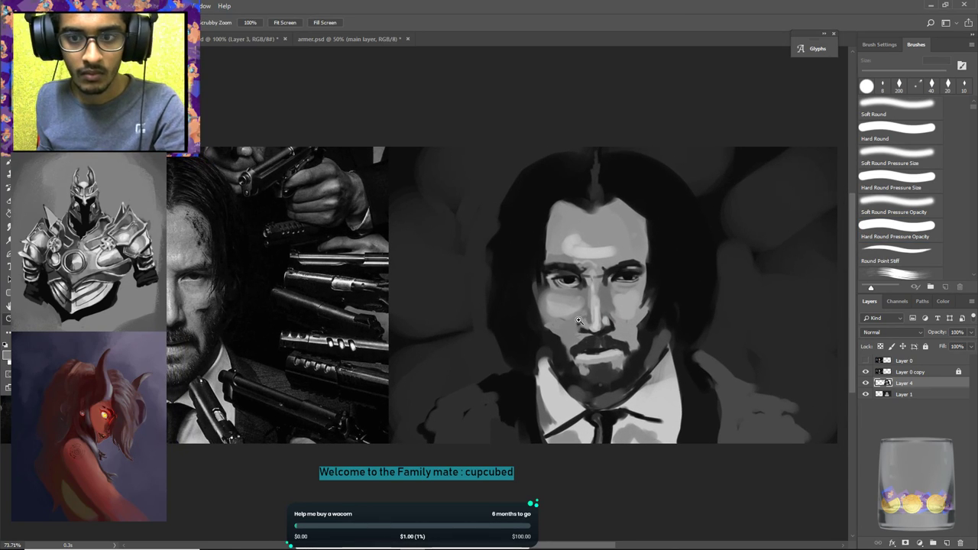
key(b)
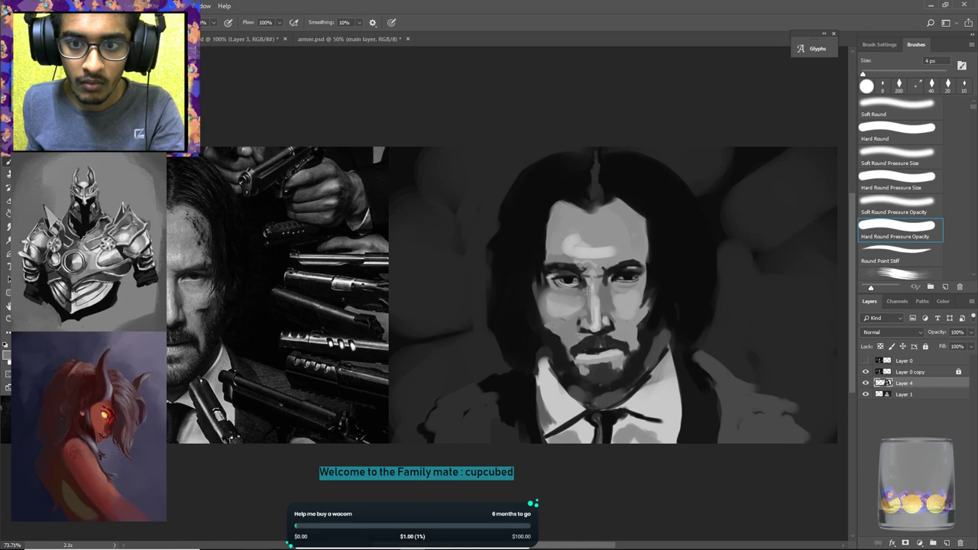
key(alt)
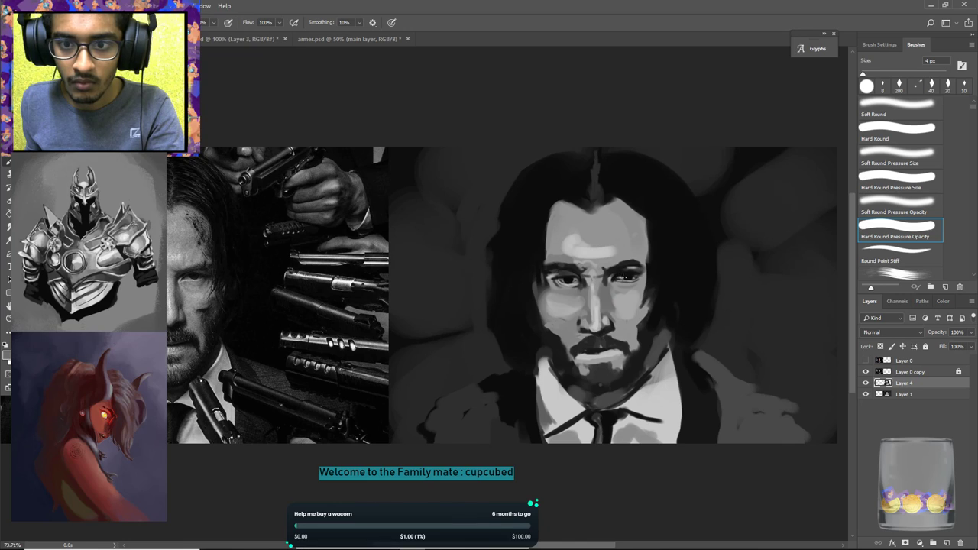
alt+click(621, 276)
alt+click(630, 290)
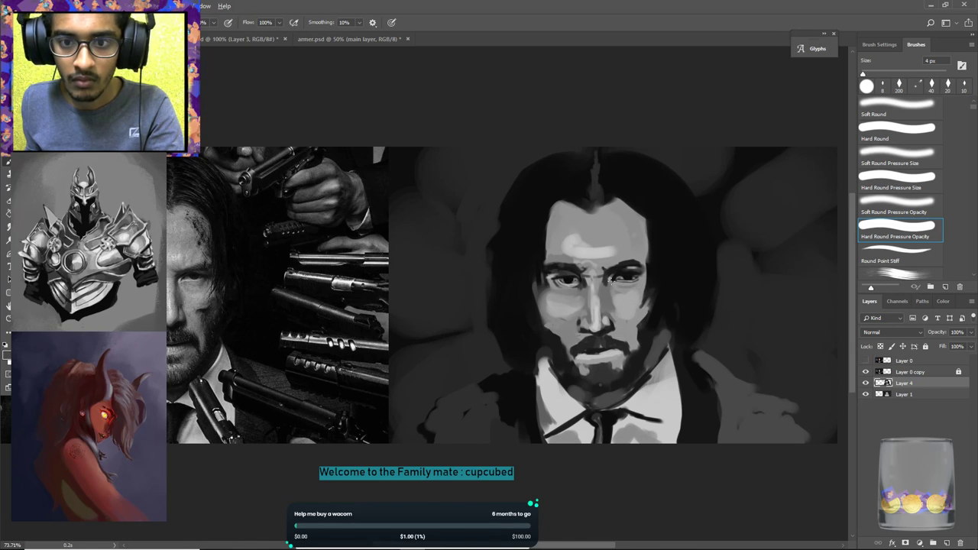
alt+click(621, 278)
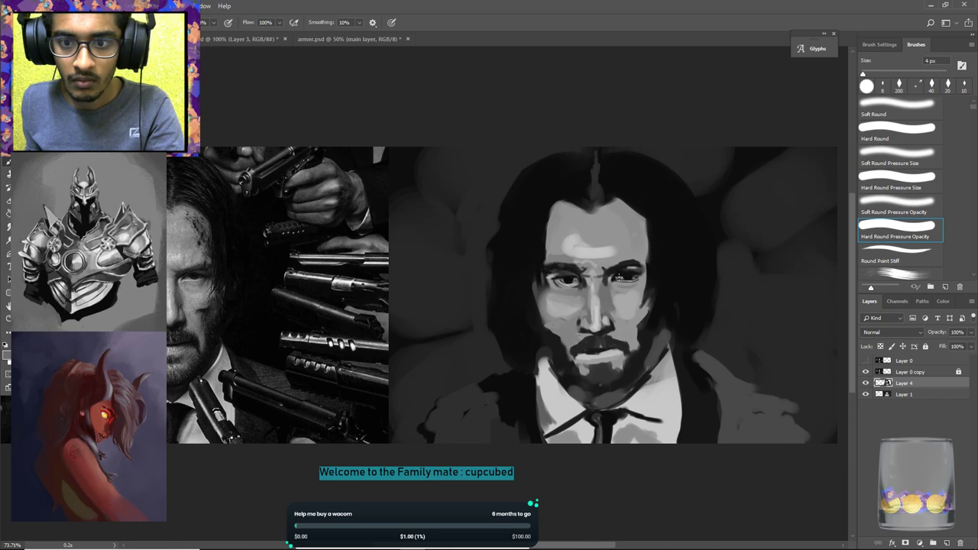
alt+click(624, 279)
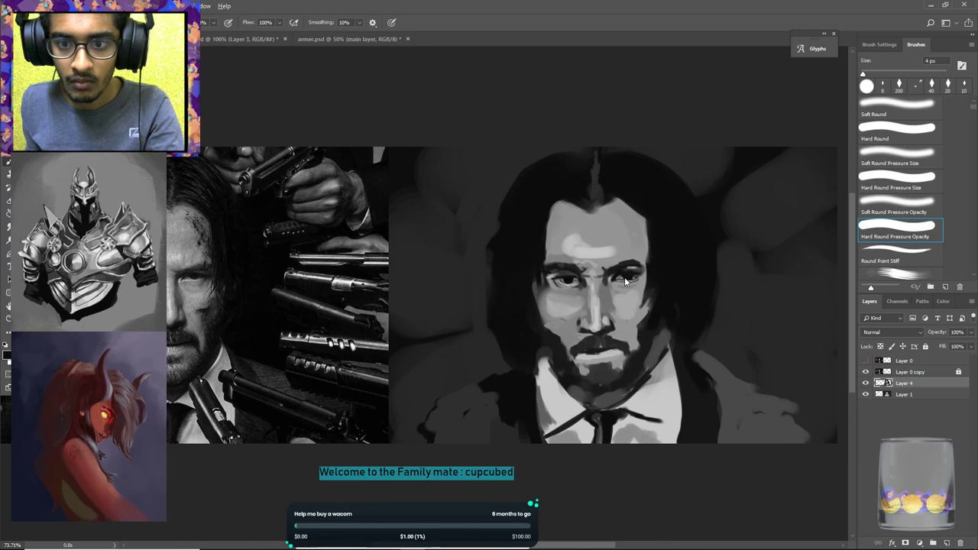
drag(629, 278, 622, 280)
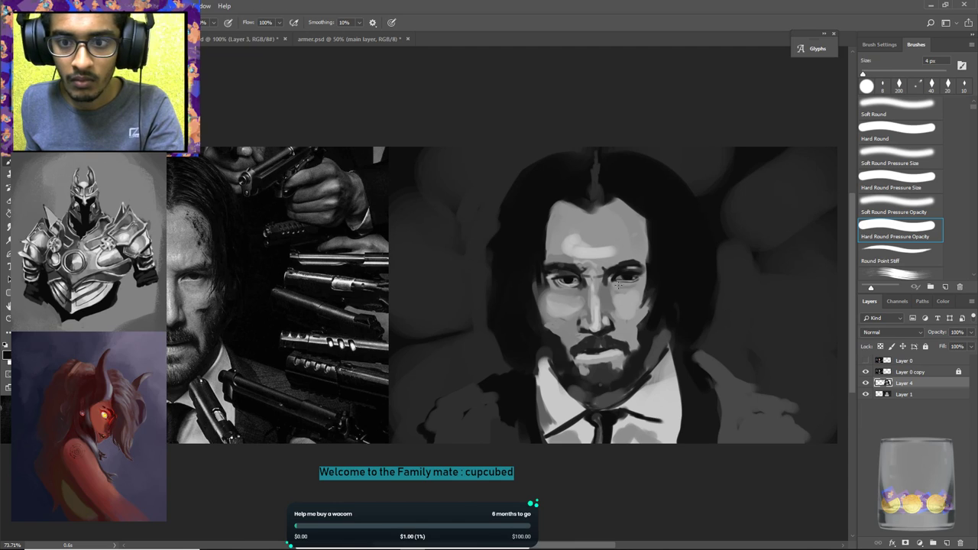
alt+click(642, 274)
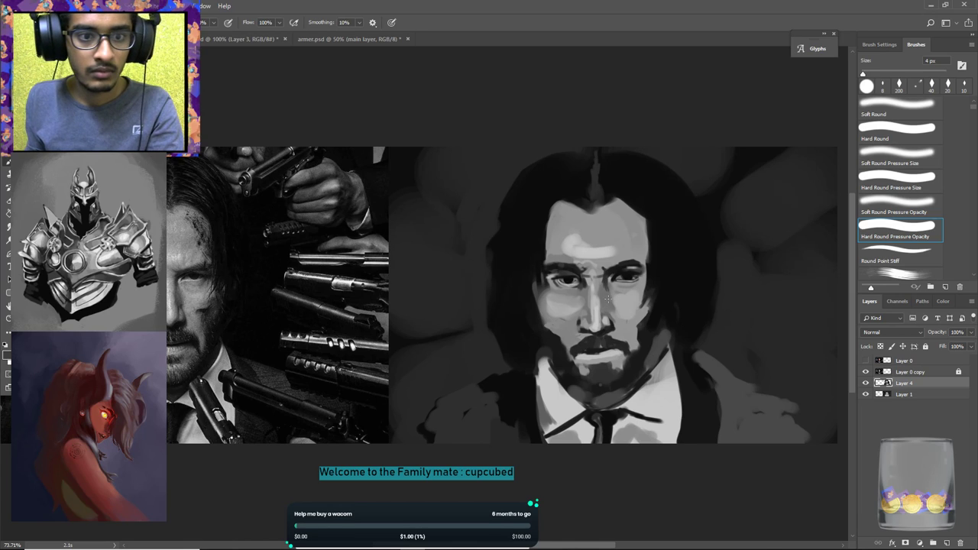
Enlarge the brush to 20 px and try sampled tones along the nose bridge, undoing the unwanted strokes.
key(bracketright)
key(bracketright)
key(bracketright)
key(bracketright)
key(bracketright)
key(bracketright)
key(bracketright)
key(bracketright)
drag(605, 284, 604, 326)
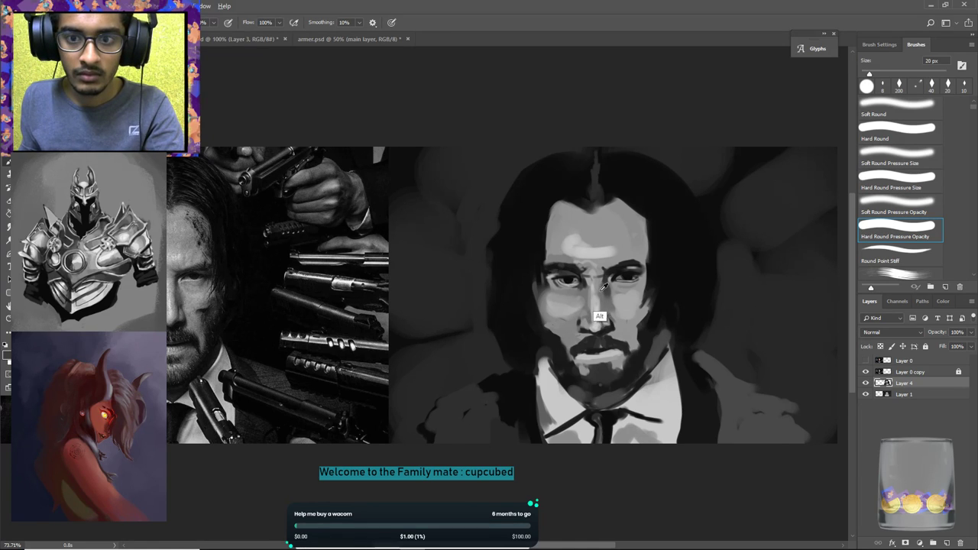
alt+click(597, 306)
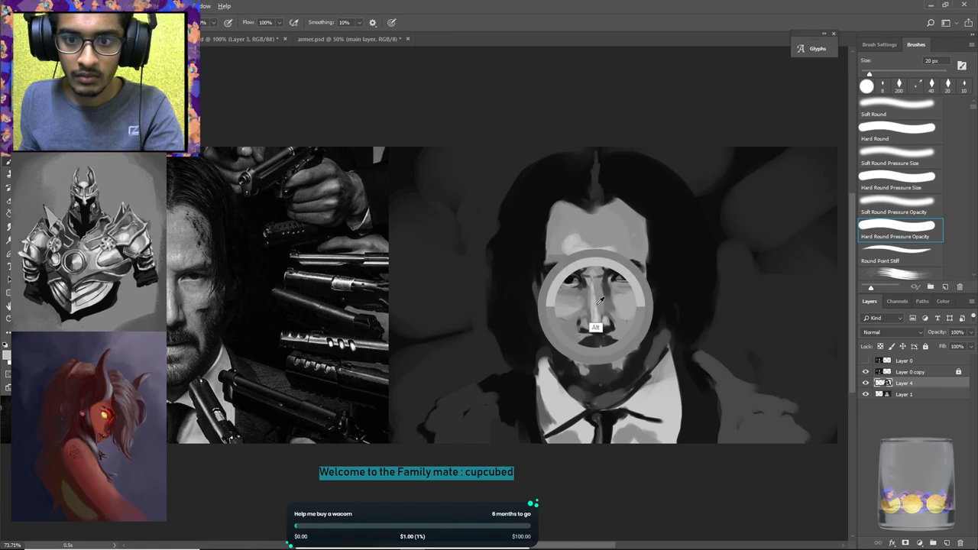
drag(600, 324, 597, 324)
key(ctrl+alt+z)
key(ctrl+alt+z)
key(ctrl+alt+z)
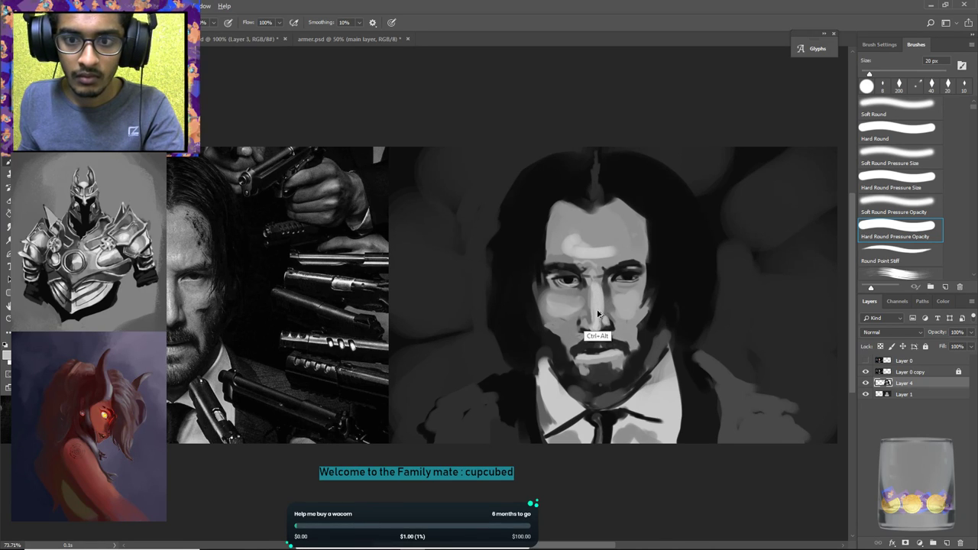
Repaint the nose bridge and blend its left-hand side with sampled greys.
drag(596, 288, 590, 314)
alt+click(589, 291)
alt+click(588, 291)
alt+click(586, 294)
drag(584, 289, 588, 297)
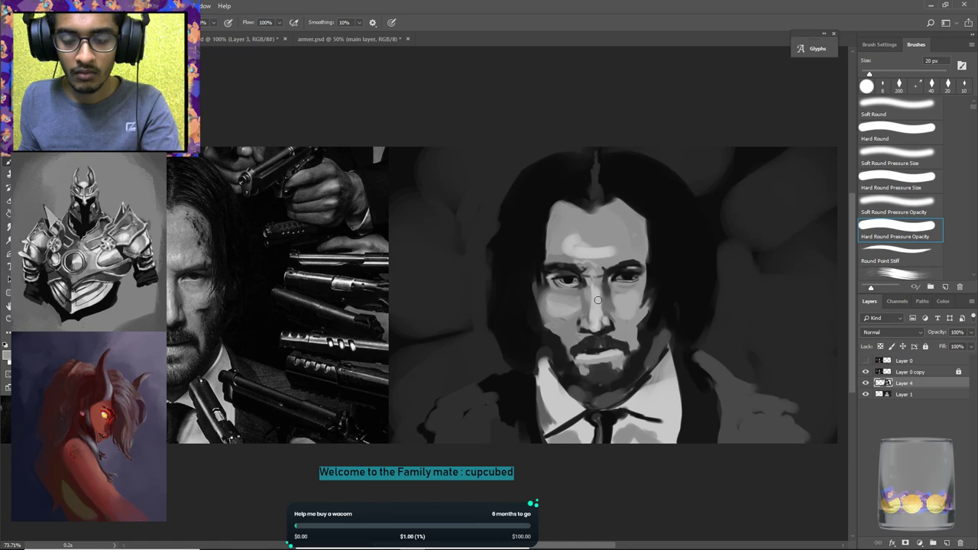
Shade the right-hand side of the nose with sampled mid greys, blending the shadow into the lighter bridge.
alt+click(605, 308)
drag(607, 309, 604, 300)
alt+click(601, 294)
alt+click(604, 291)
alt+click(606, 287)
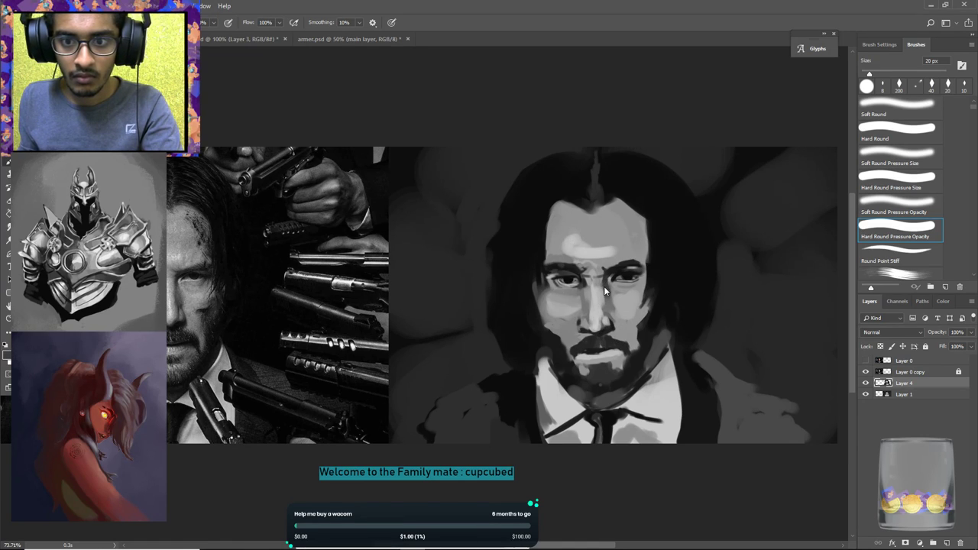
drag(605, 306, 603, 319)
alt+click(602, 301)
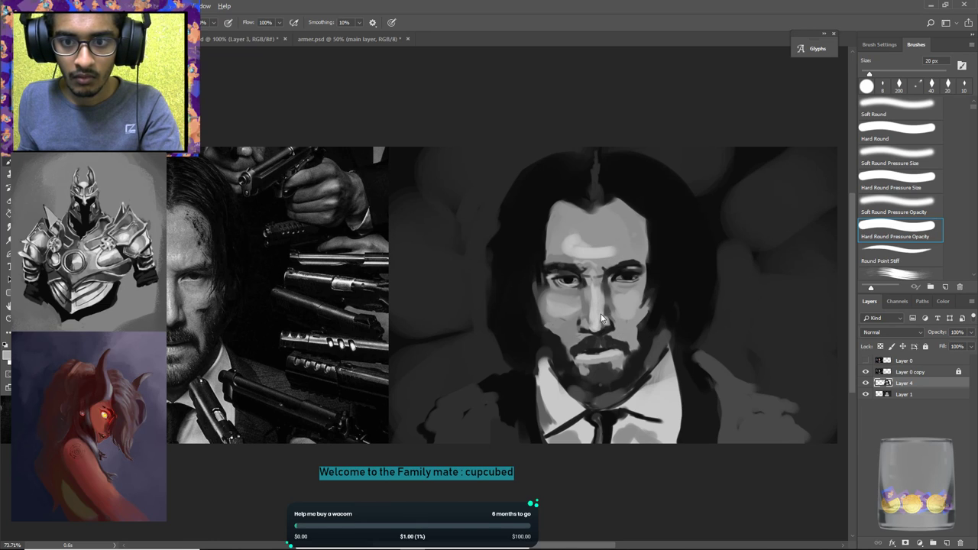
key(alt)
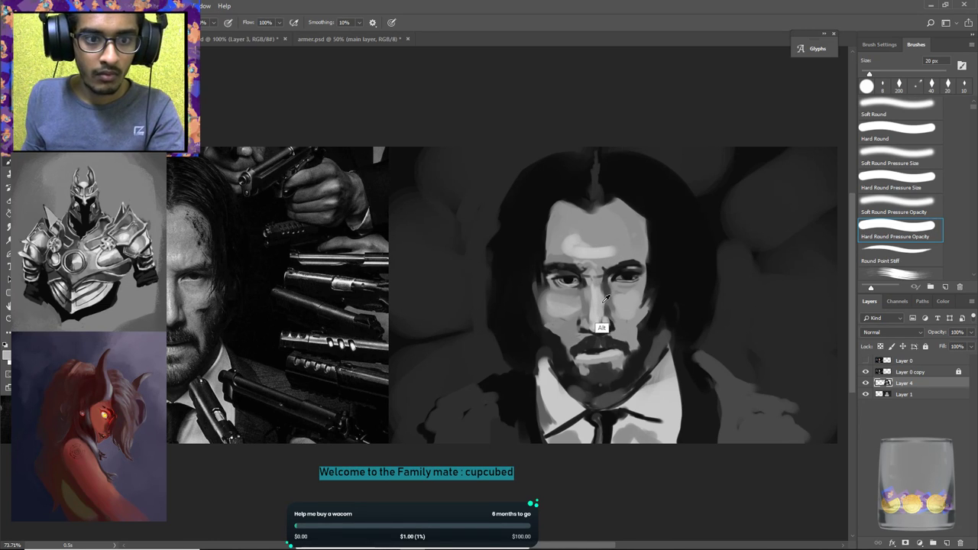
alt+click(610, 297)
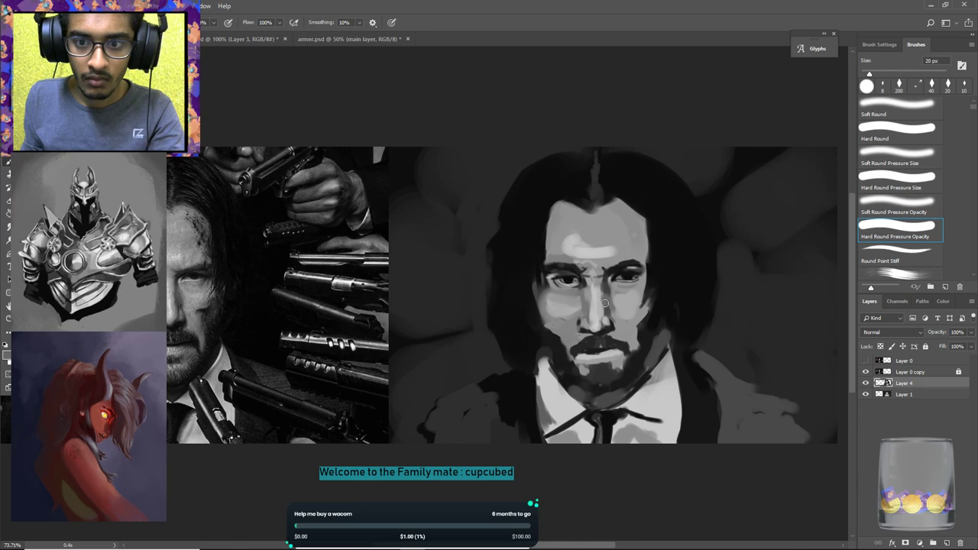
alt+click(606, 313)
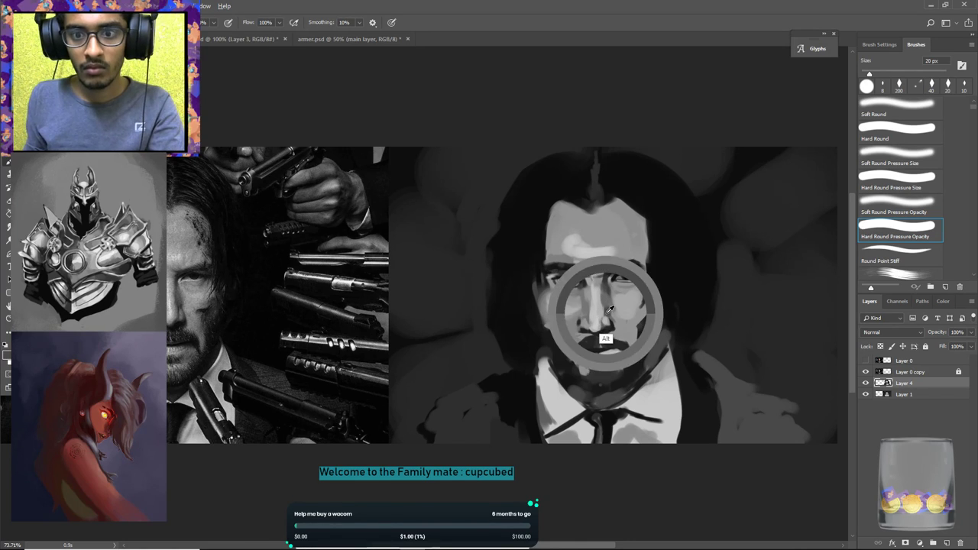
alt+click(603, 305)
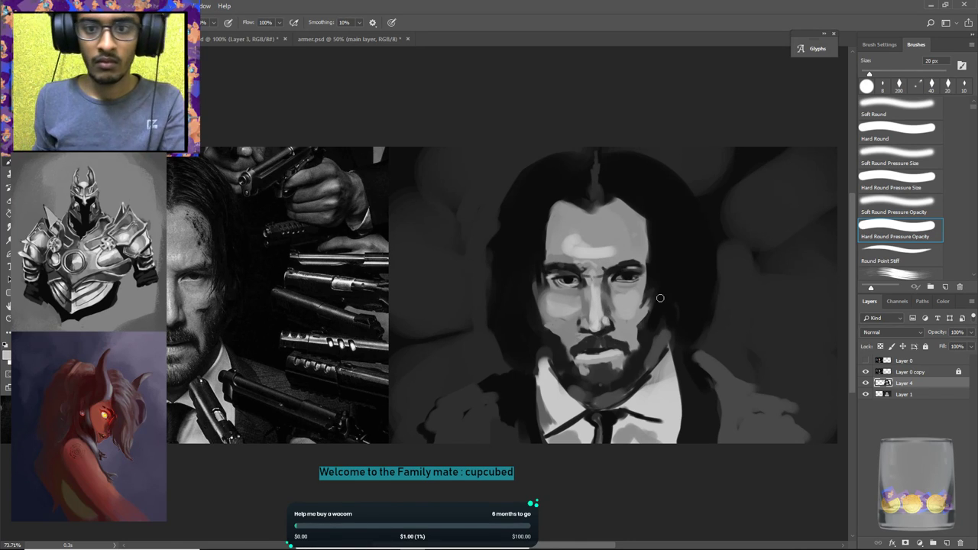
Touch up the left-hand side of the nose with sampled tones and save the document.
alt+click(591, 304)
alt+click(589, 320)
alt+click(586, 321)
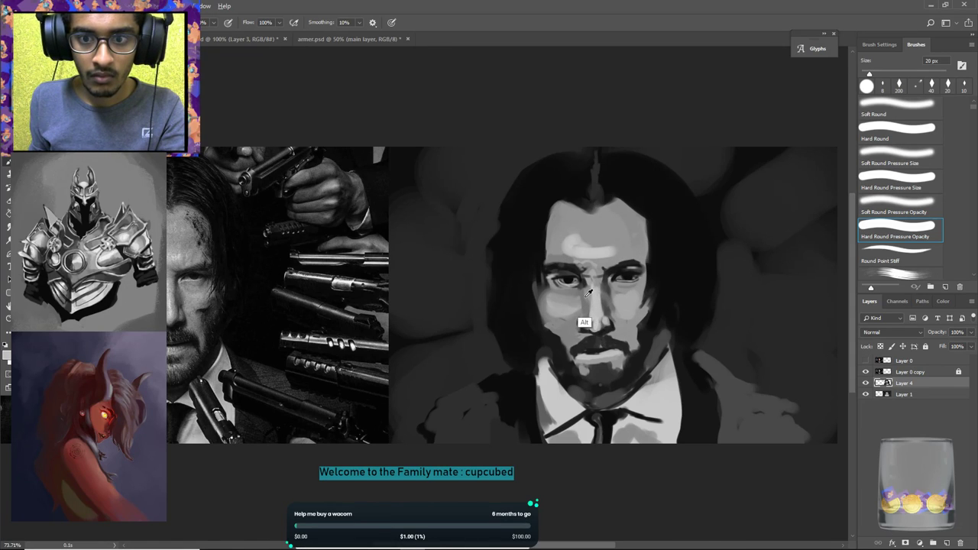
key(ctrl+s)
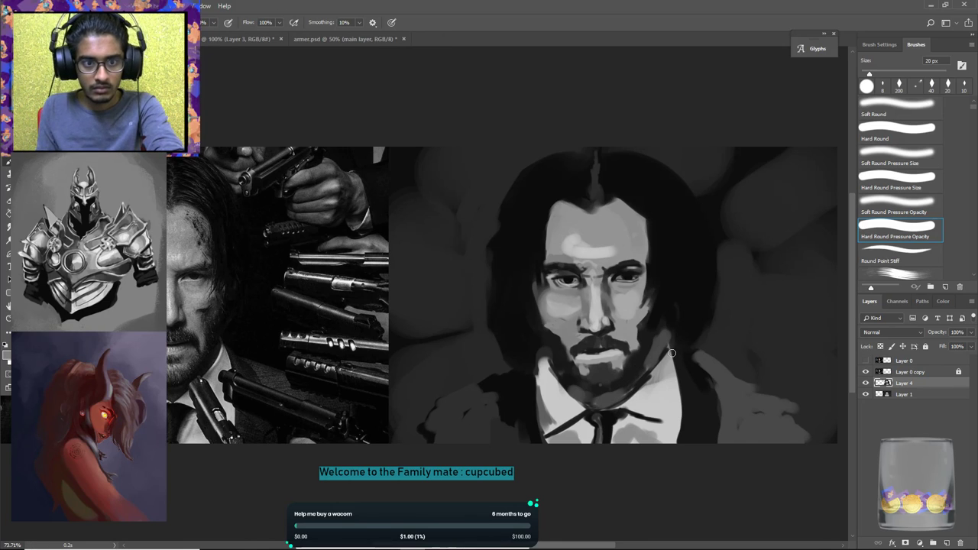
Reshape both eyebrows with sampled dark tones, trimming their edges with the forehead grey.
alt+click(614, 261)
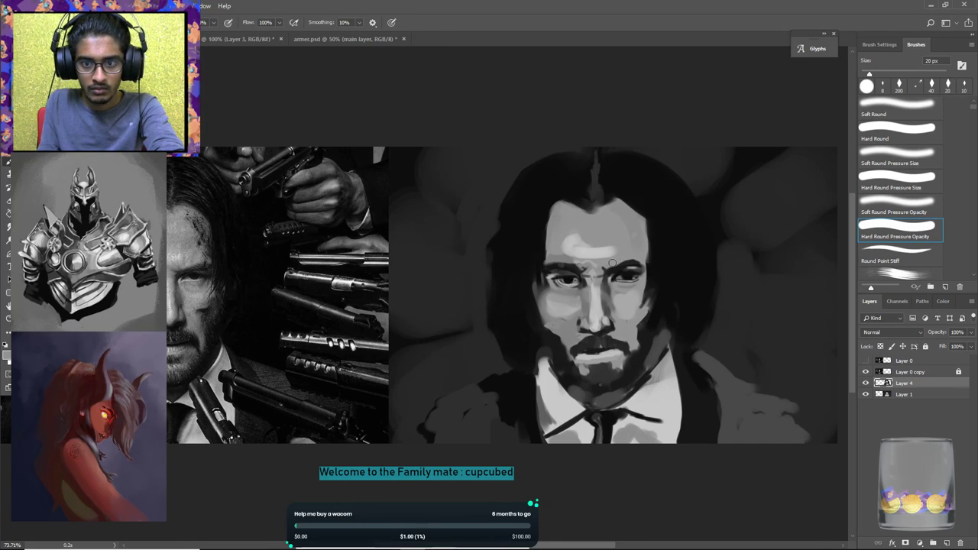
drag(634, 257, 633, 255)
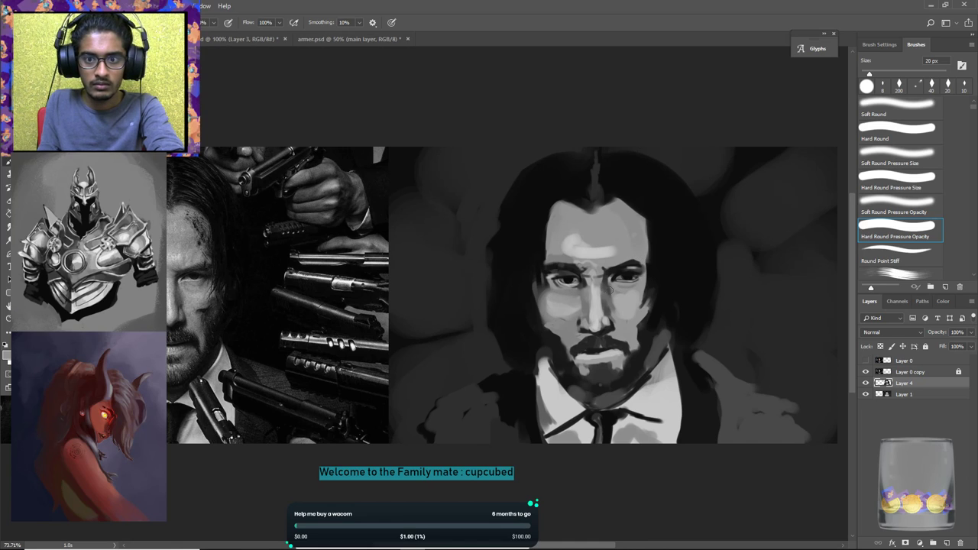
alt+click(640, 262)
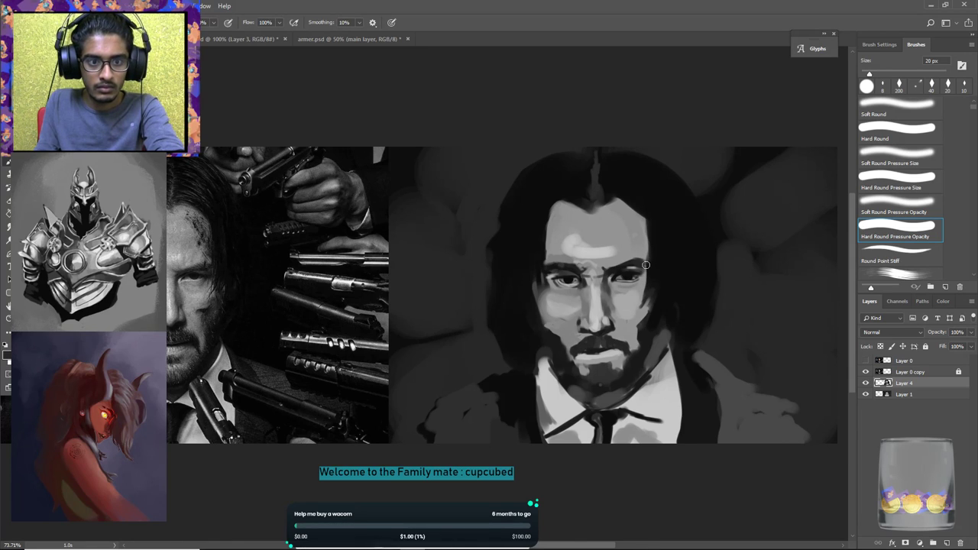
alt+click(615, 264)
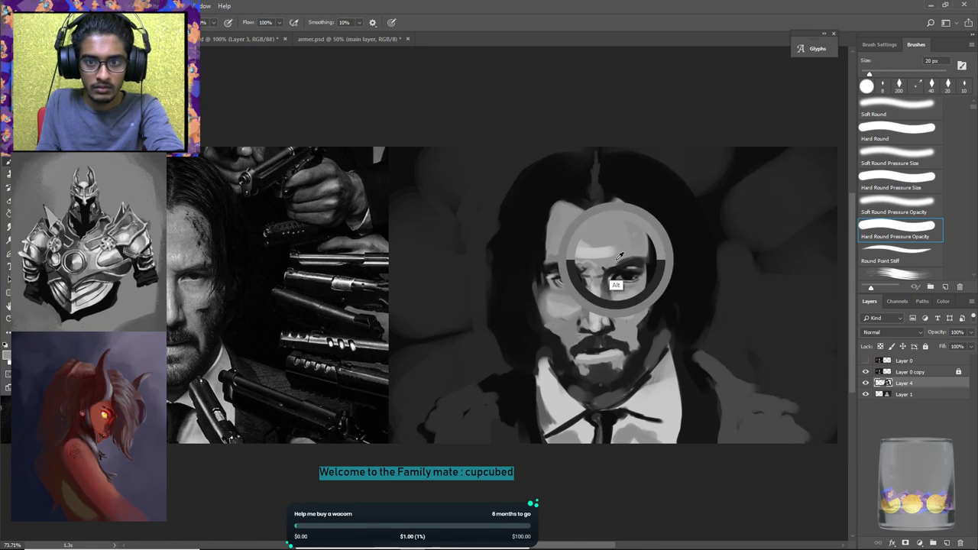
alt+click(573, 266)
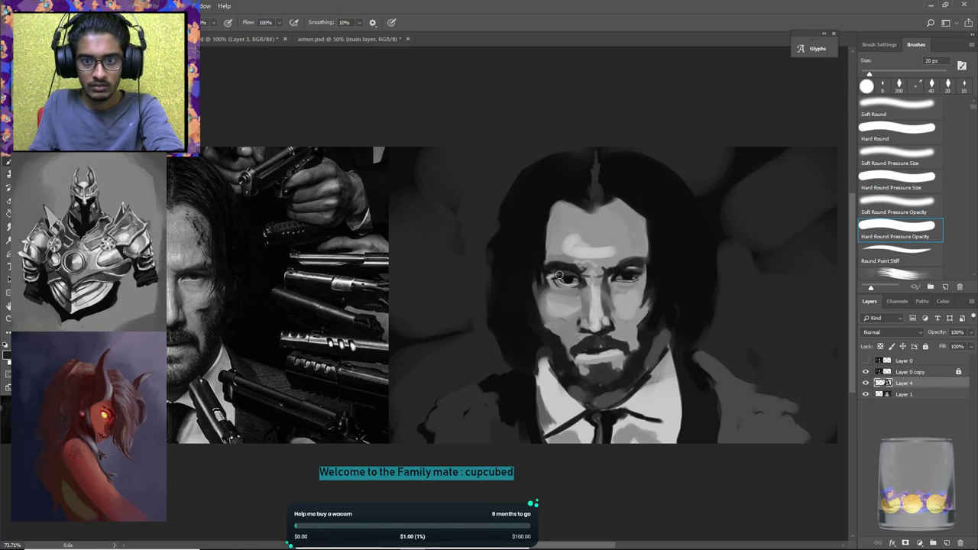
Shade the outer edges of both cheeks with sampled greys, from the left-hand temple down to the beard.
alt+click(537, 308)
alt+click(525, 276)
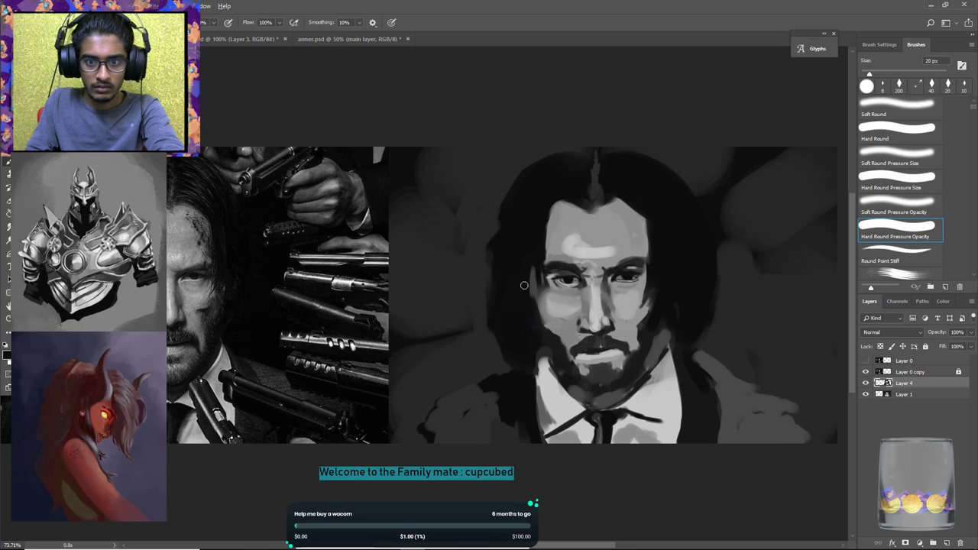
alt+click(536, 289)
drag(533, 283, 548, 322)
alt+click(540, 323)
alt+click(544, 316)
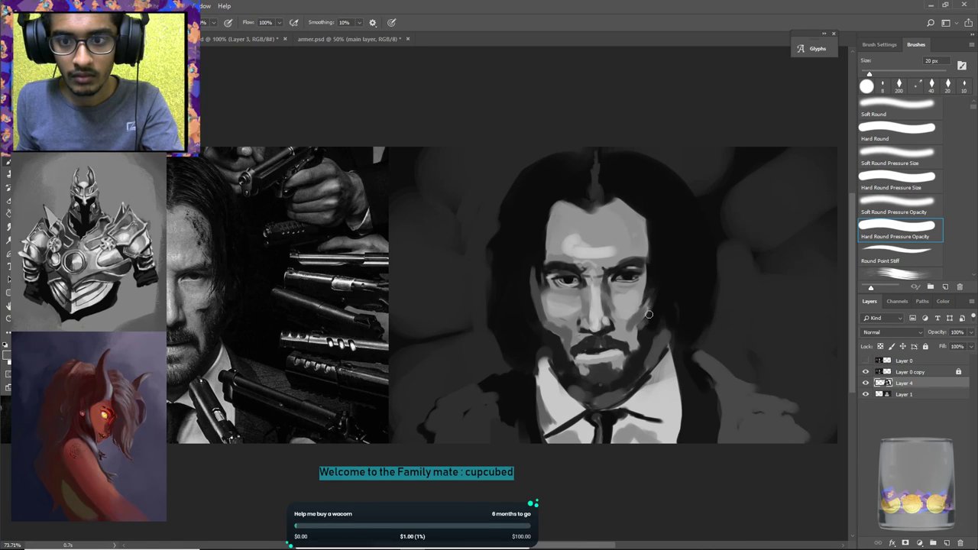
alt+click(626, 326)
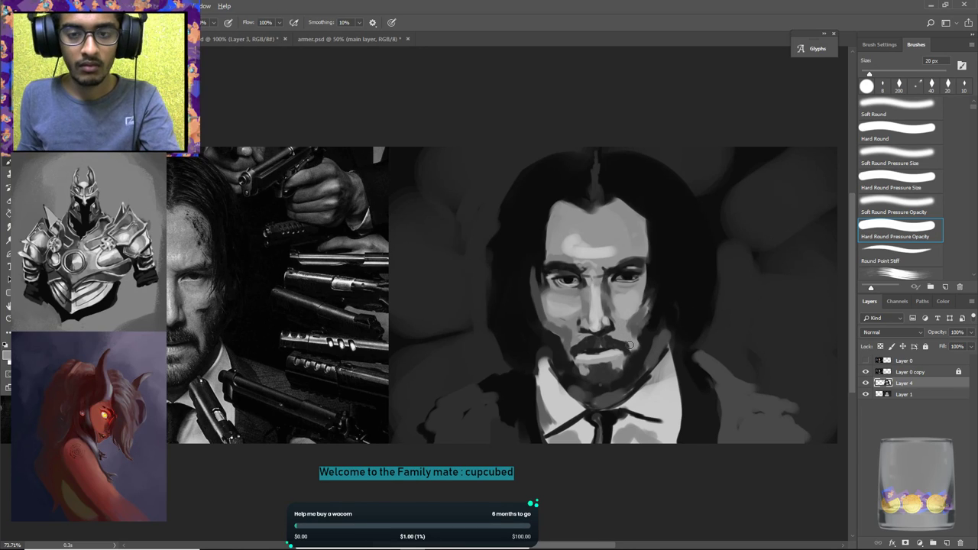
Reduce the brush to 5 px and paint a thin dark hair strand down the left-hand cheek, undoing unwanted attempts.
alt+click(540, 286)
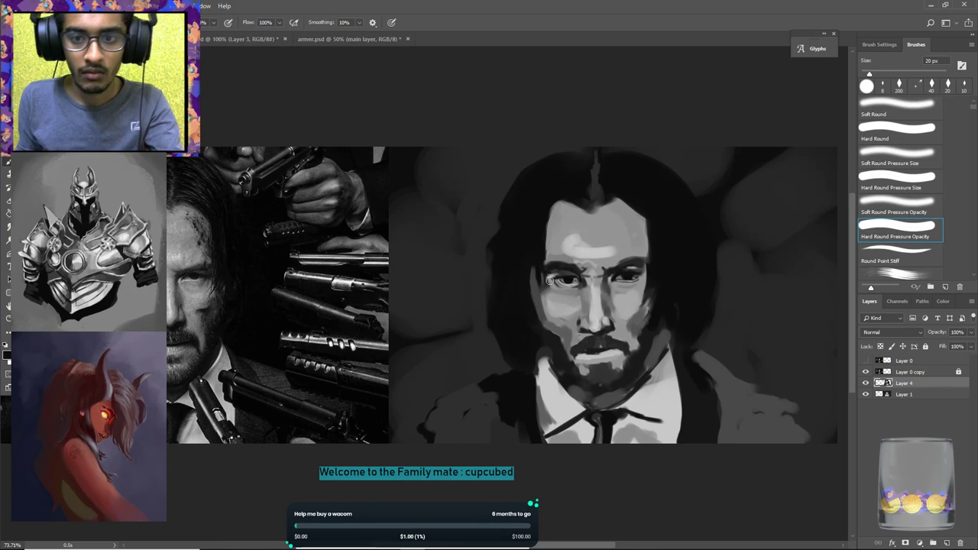
key(bracketleft)
drag(538, 268, 552, 320)
key(ctrl+alt+z)
key(ctrl+alt+z)
drag(540, 273, 547, 314)
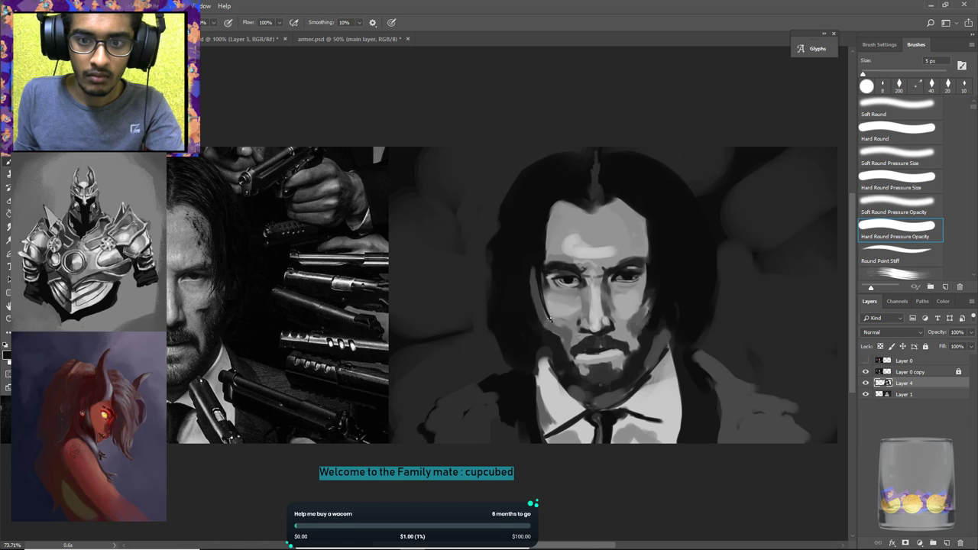
key(ctrl+alt+z)
mouse_move(536, 259)
mouse_down()
mouse_move(530, 292)
mouse_move(549, 323)
mouse_up()
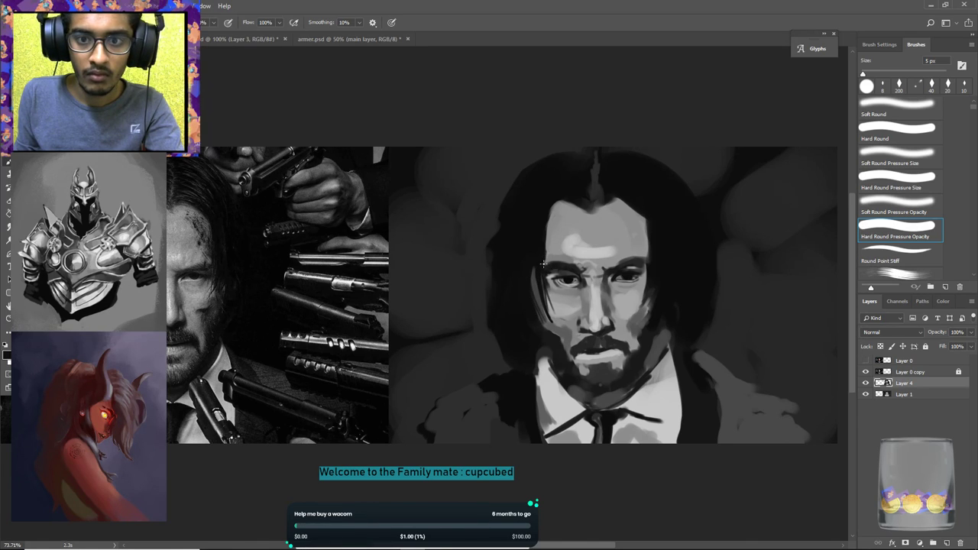
Refine the hair strands beside the left-hand temple and forehead hairline with sampled tones, undoing an unwanted stroke.
alt+click(543, 276)
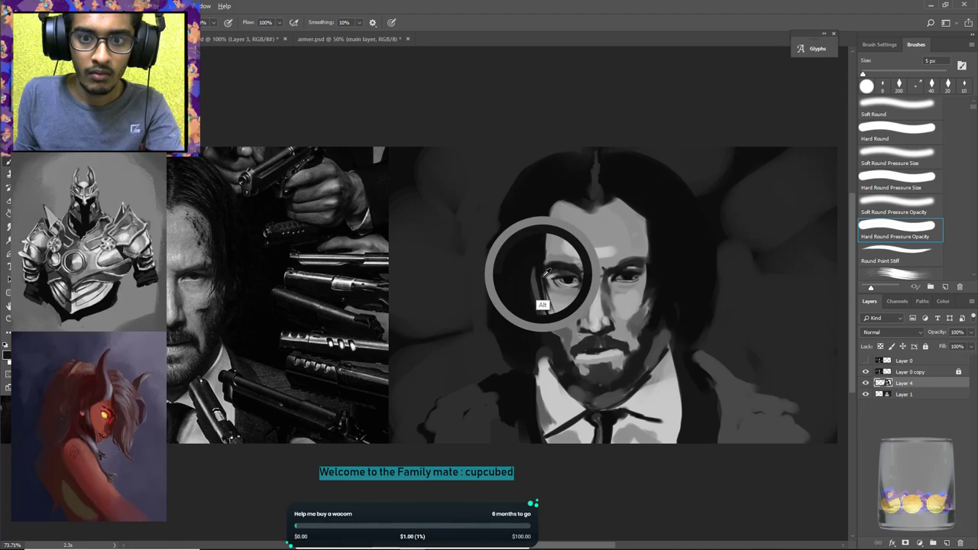
alt+click(537, 286)
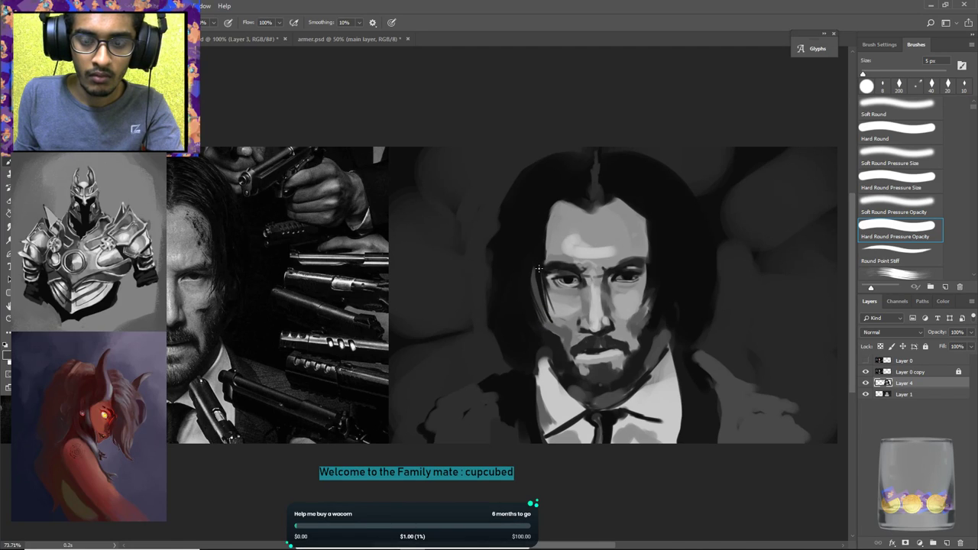
alt+click(544, 283)
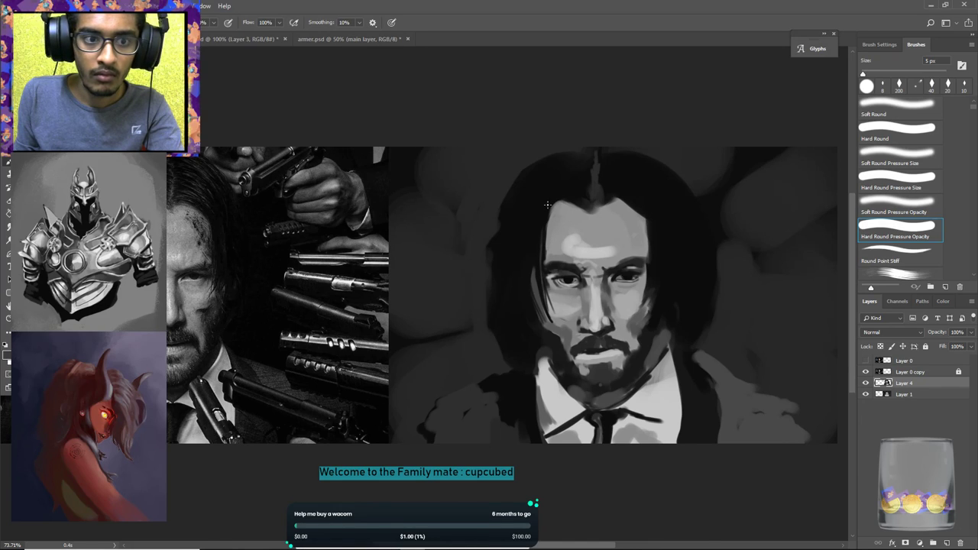
key(ctrl+alt+z)
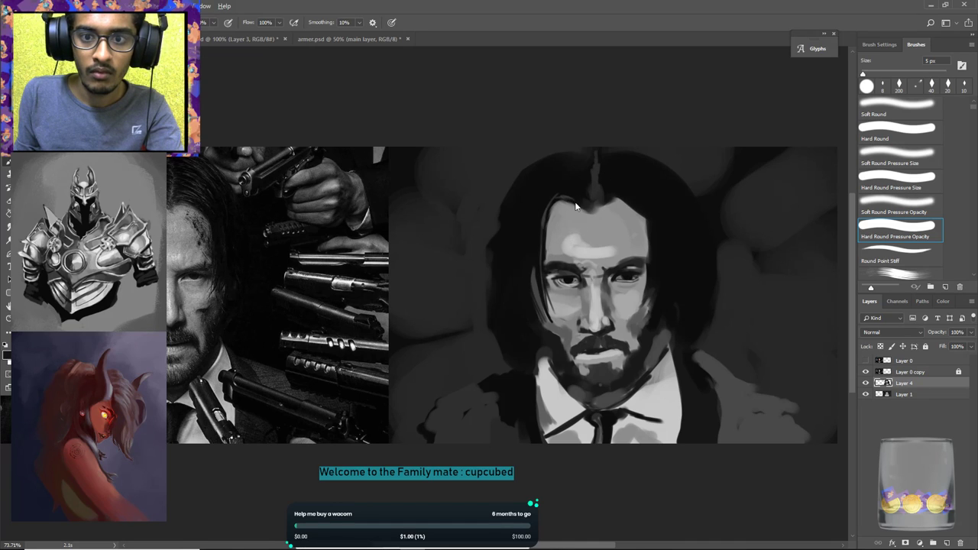
Sample the dark hair tone and add a small strand stroke along the outer edge of the right-hand cheek.
alt+click(556, 195)
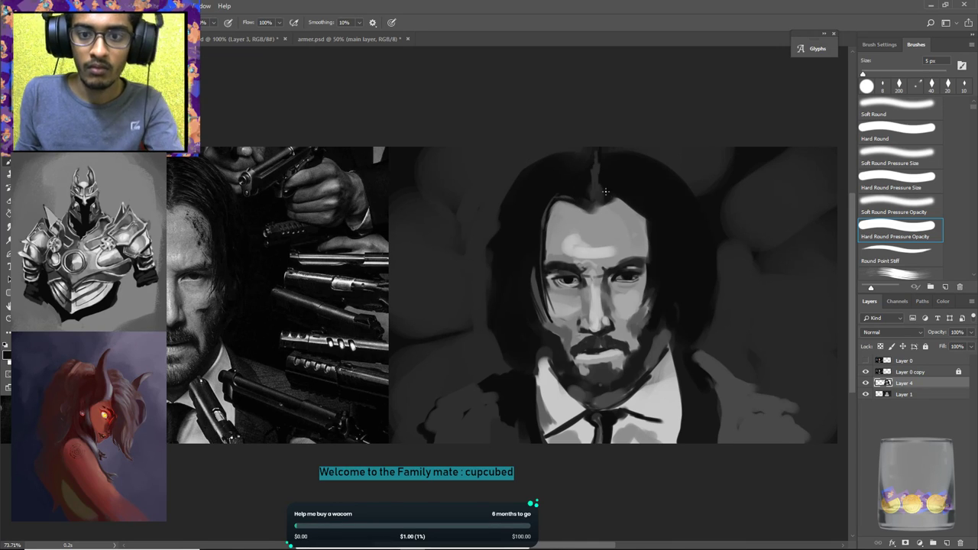
key(alt)
alt+click(651, 286)
mouse_move(643, 311)
mouse_down()
mouse_move(657, 286)
mouse_move(647, 309)
mouse_up()
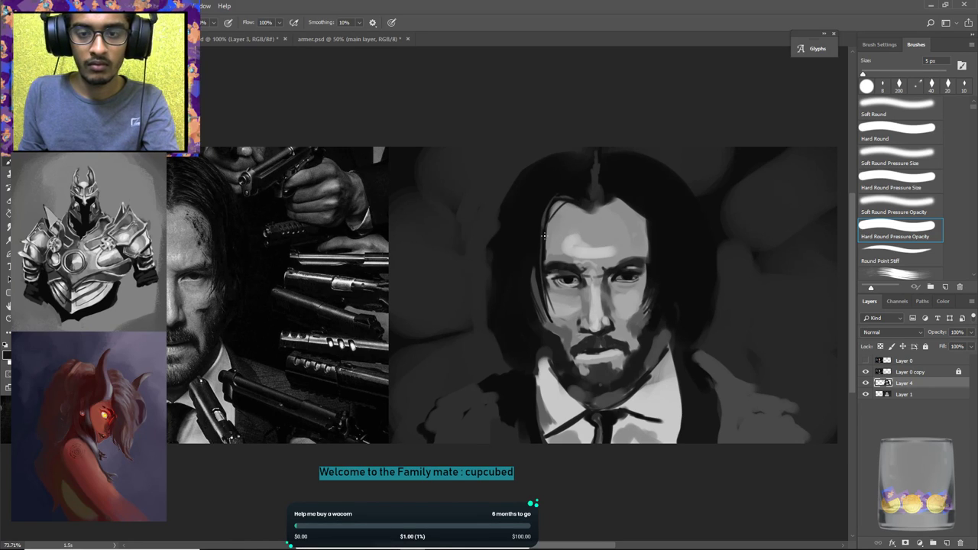
Try thin hair strands from the left-hand forehead edge down the cheek with sampled dark tones, then undo them.
mouse_move(551, 217)
mouse_down()
mouse_move(563, 205)
mouse_move(540, 290)
mouse_move(565, 324)
mouse_up()
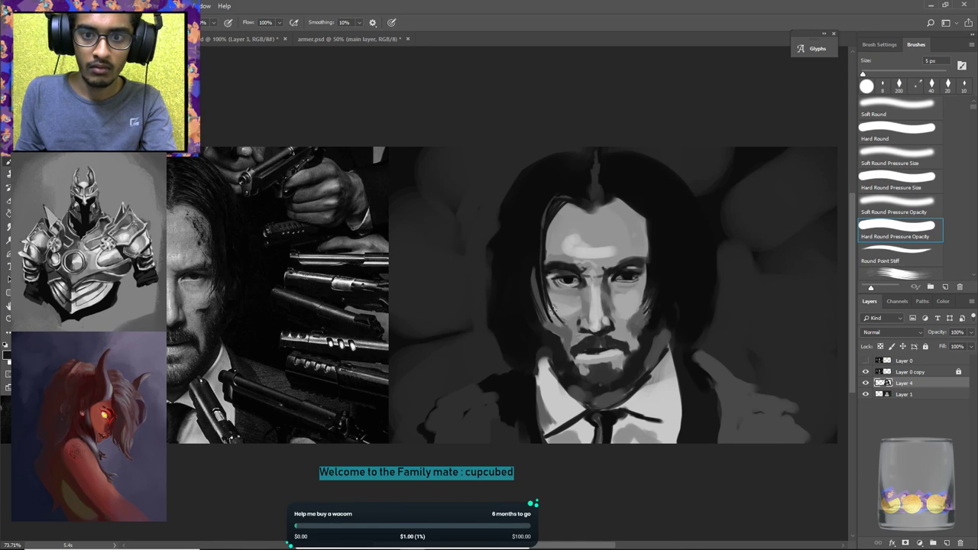
drag(547, 291, 547, 284)
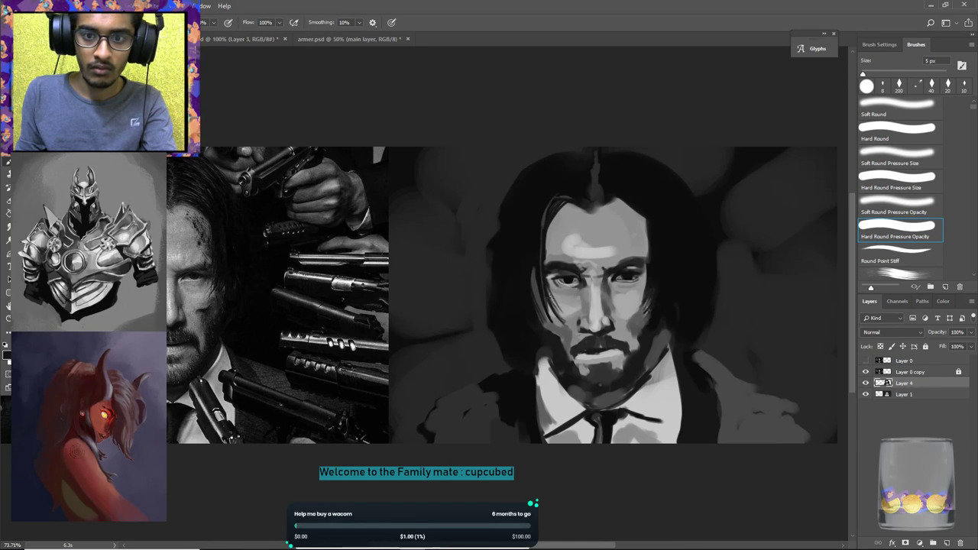
key(ctrl+alt+z)
key(ctrl+alt+z)
drag(550, 292, 559, 304)
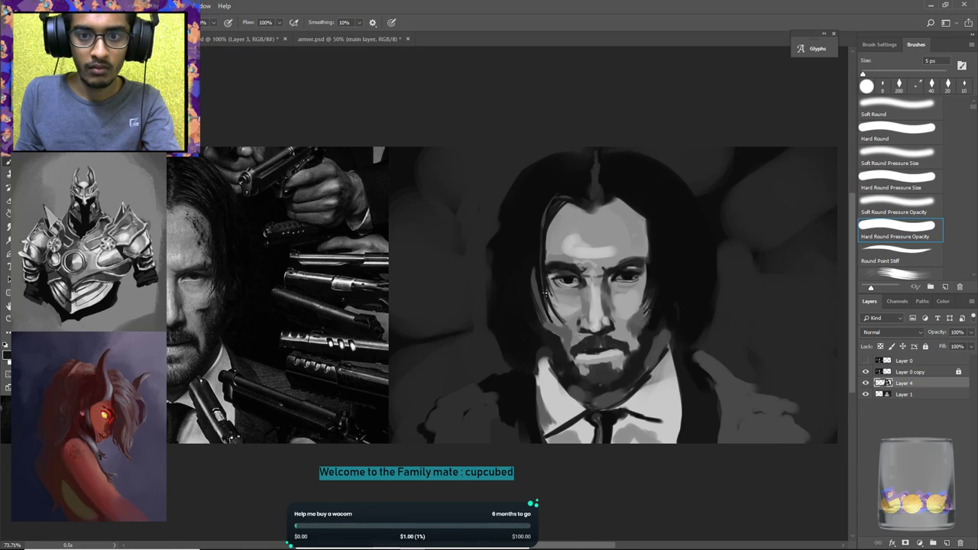
alt+click(528, 270)
drag(533, 267, 549, 337)
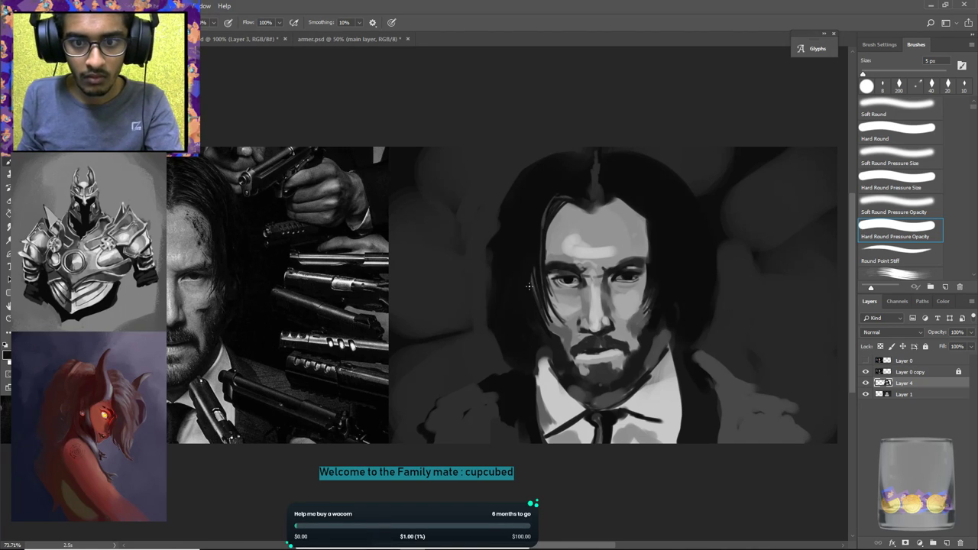
key(ctrl+alt)
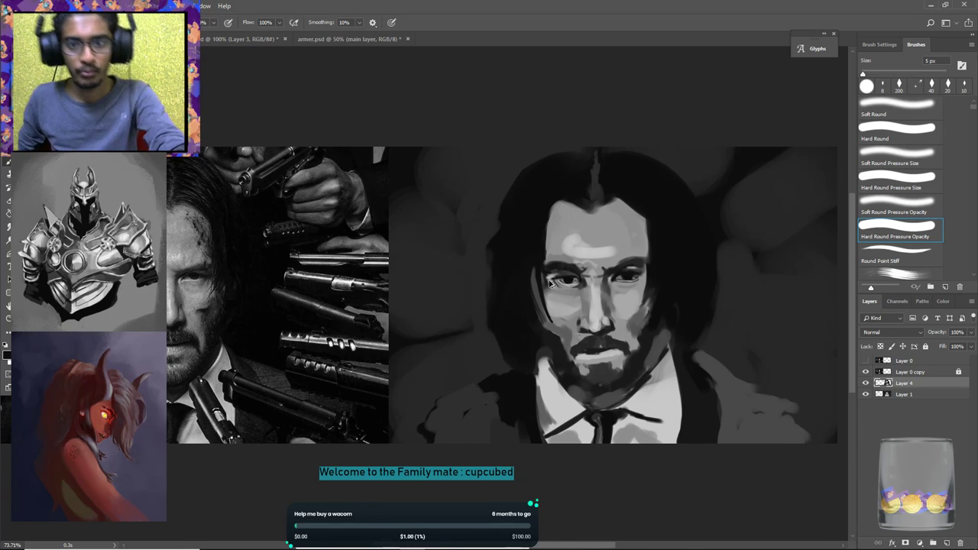
Paint over the leftover dark strand at the outer edge of the left-hand cheek with sampled skin greys.
alt+click(520, 266)
alt+click(534, 295)
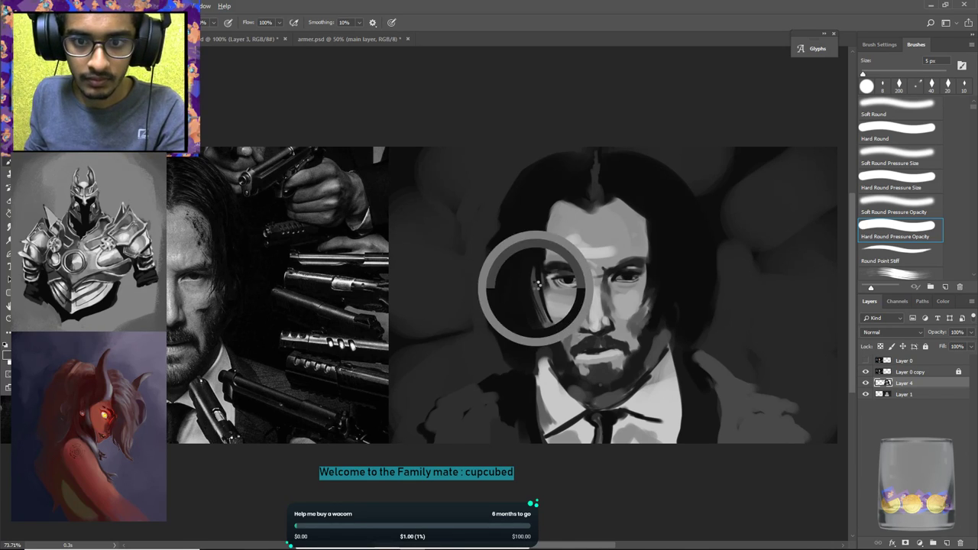
alt+click(537, 291)
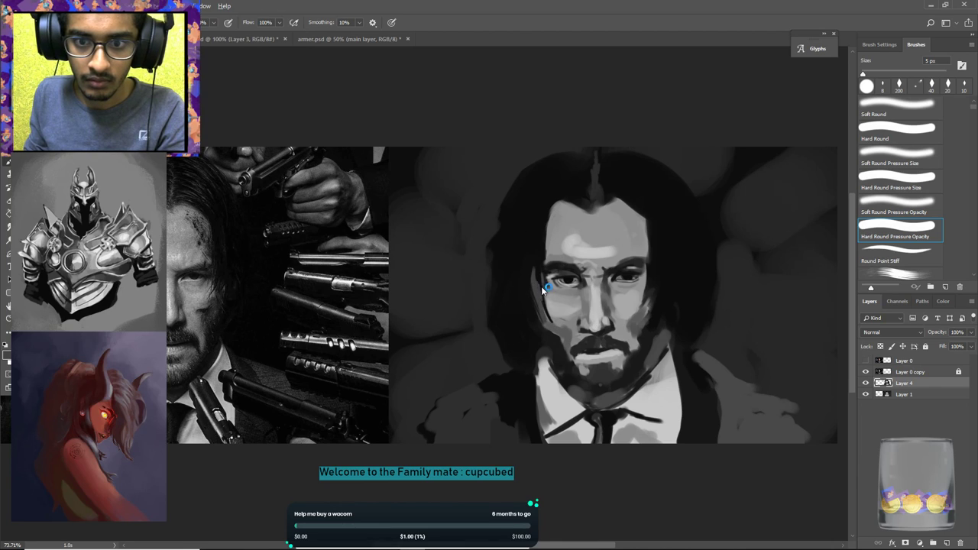
alt+click(548, 285)
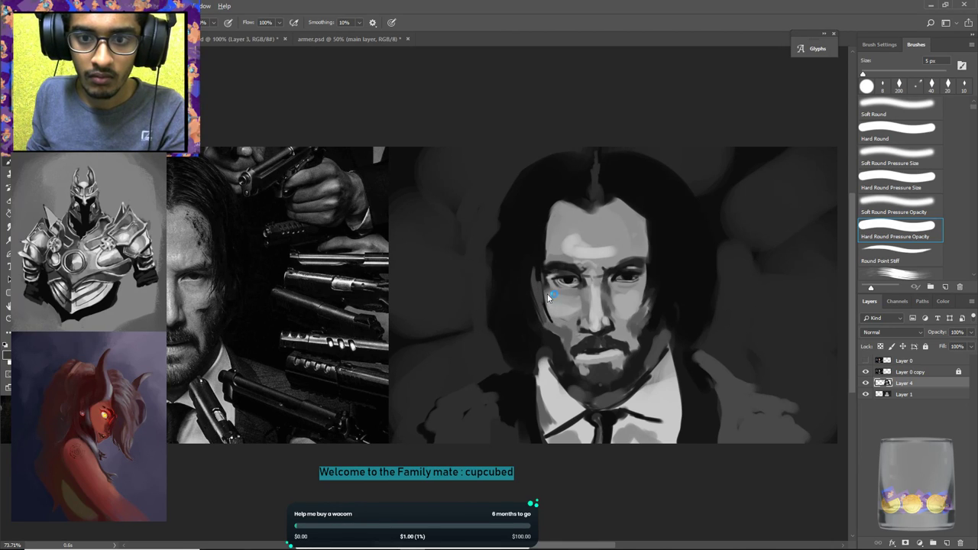
alt+click(546, 285)
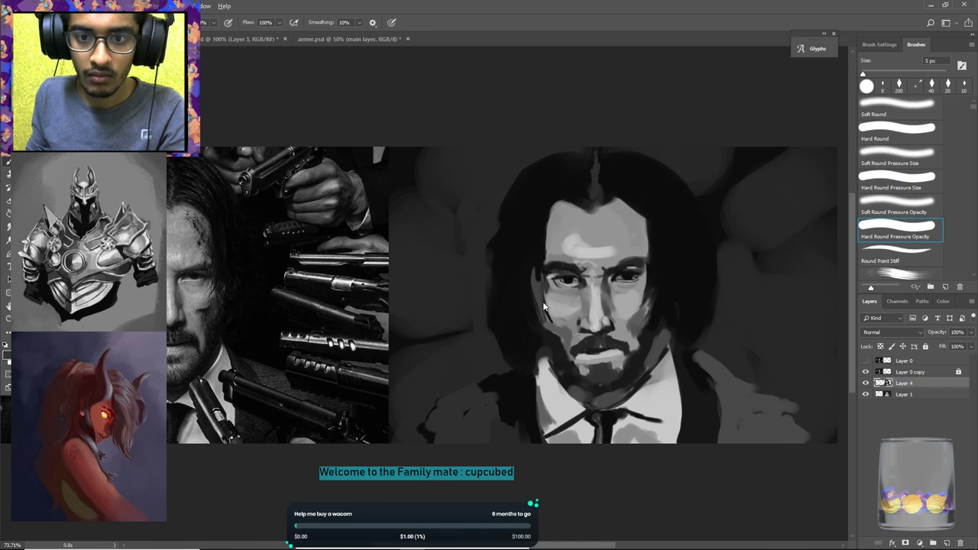
drag(538, 264, 539, 281)
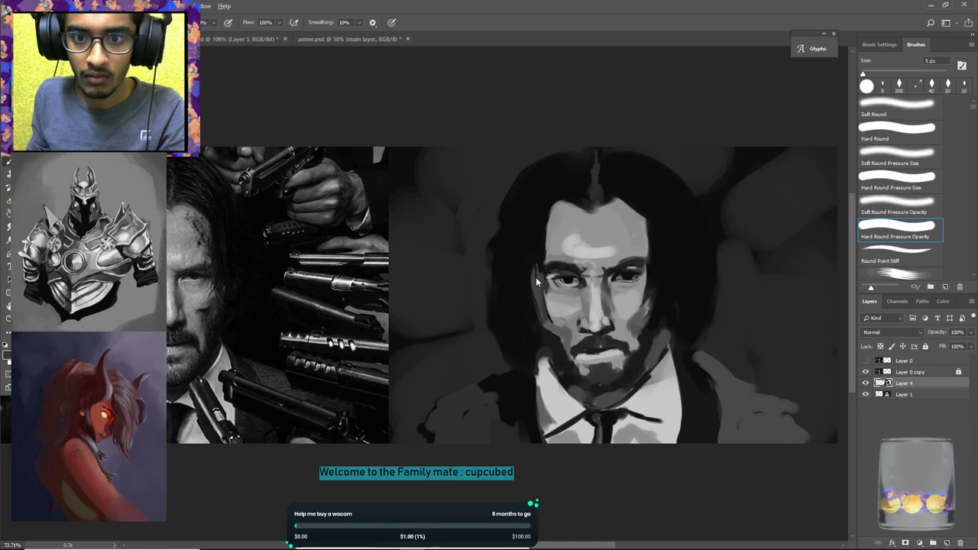
Define the forehead hairline on both sides of the parting with sampled dark tones, undoing the stroke down the left-hand temple.
alt+click(539, 248)
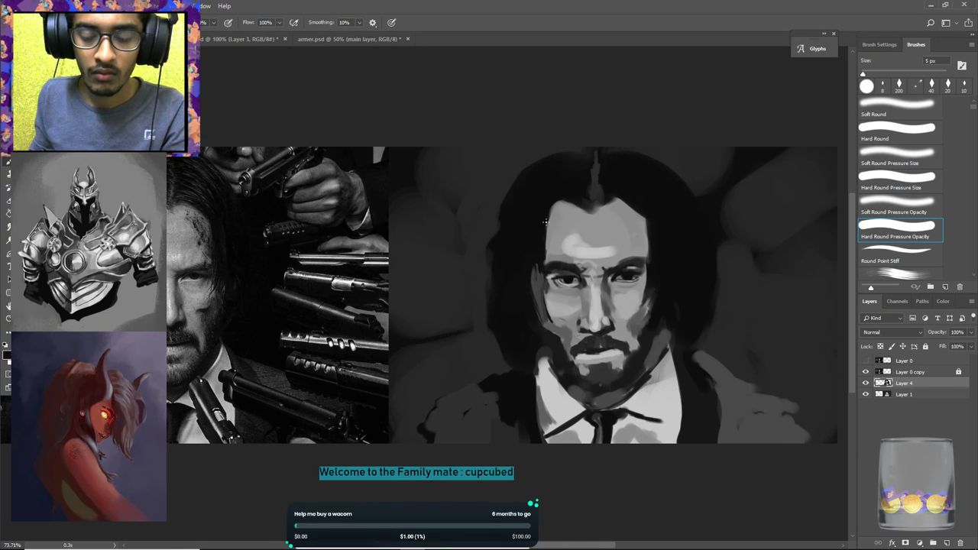
drag(565, 206, 586, 214)
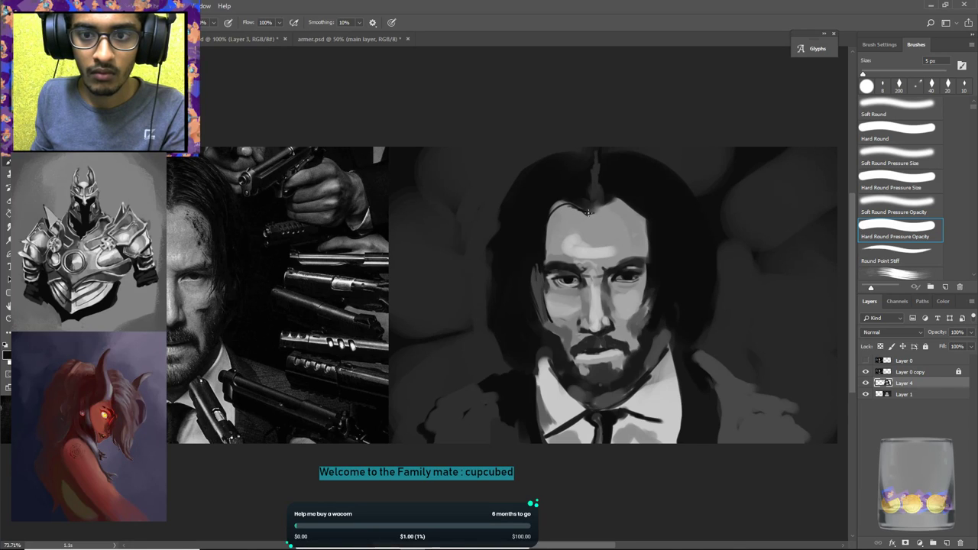
alt+click(608, 194)
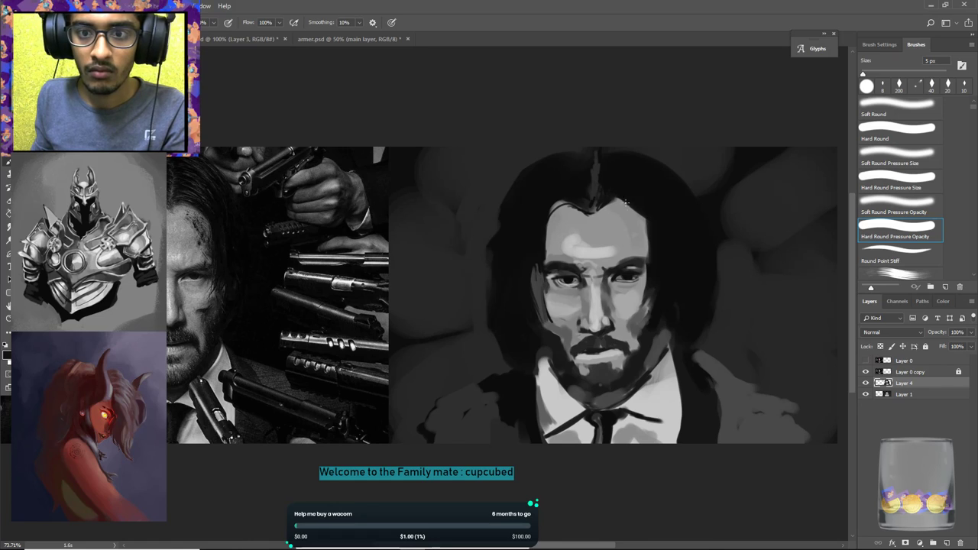
drag(642, 219, 651, 226)
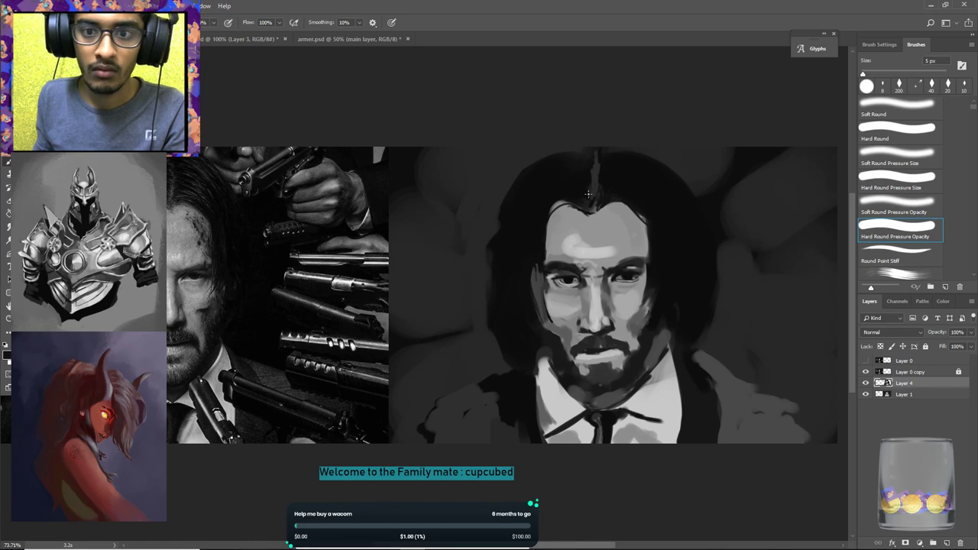
drag(553, 225, 545, 257)
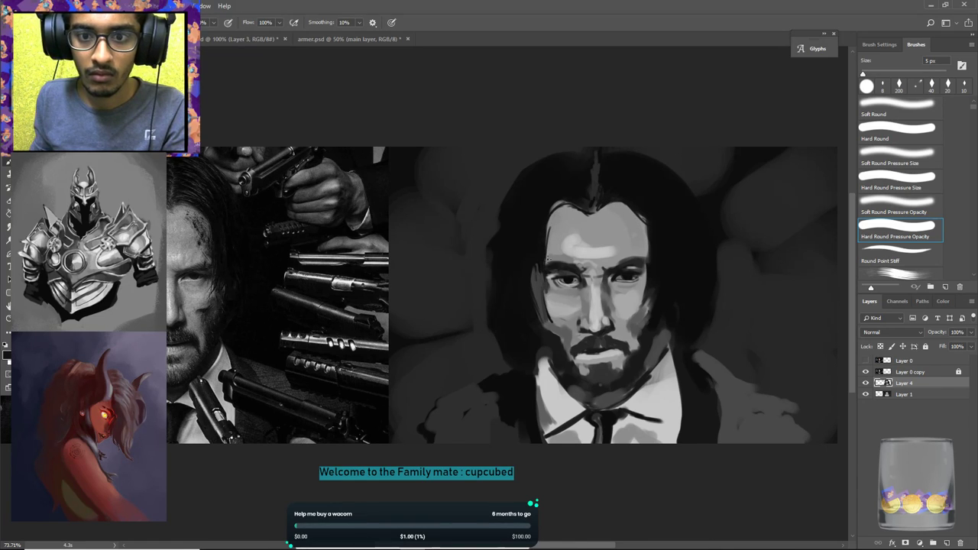
key(ctrl+alt+z)
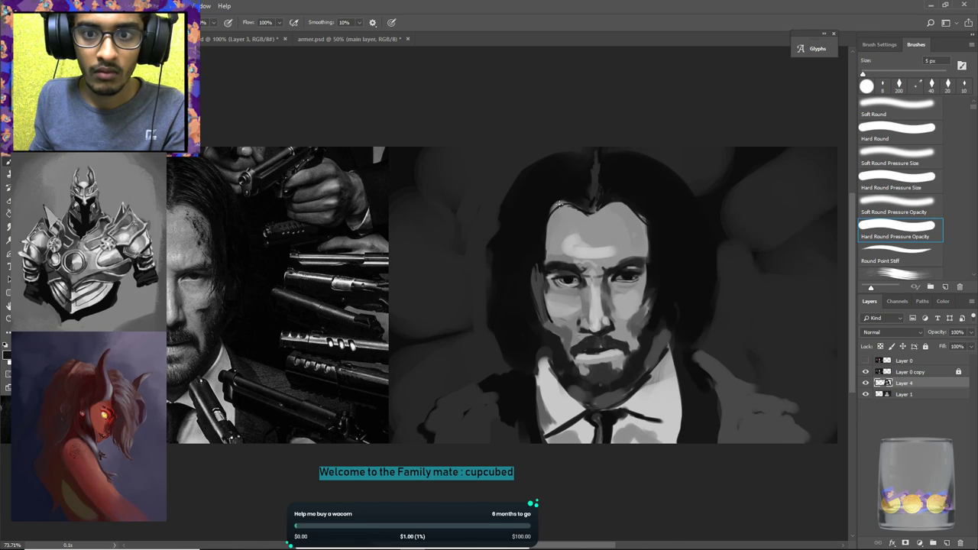
Paint thin dark hair strands from the left-hand temple down over the cheek, undoing unwanted attempts.
drag(551, 271, 558, 317)
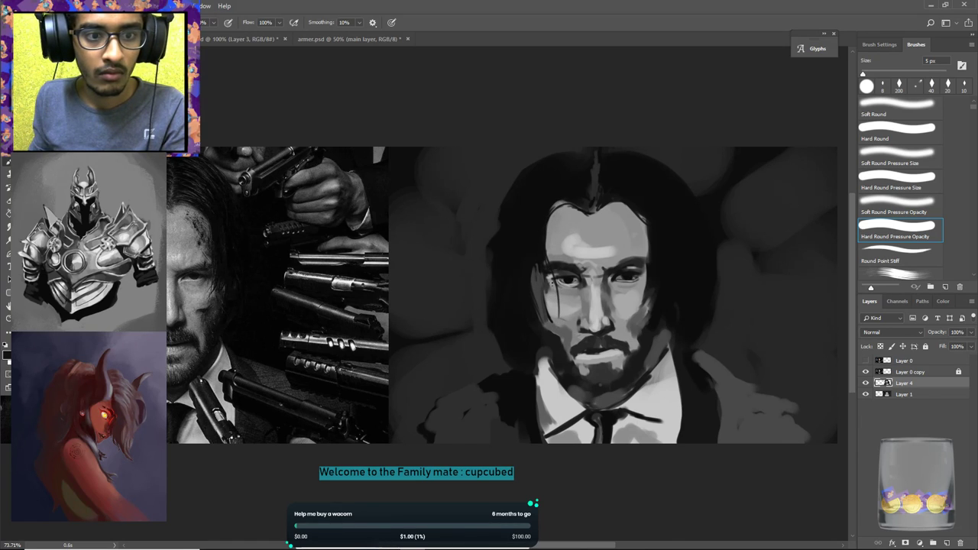
key(ctrl+alt+z)
drag(549, 265, 563, 317)
key(ctrl+alt+z)
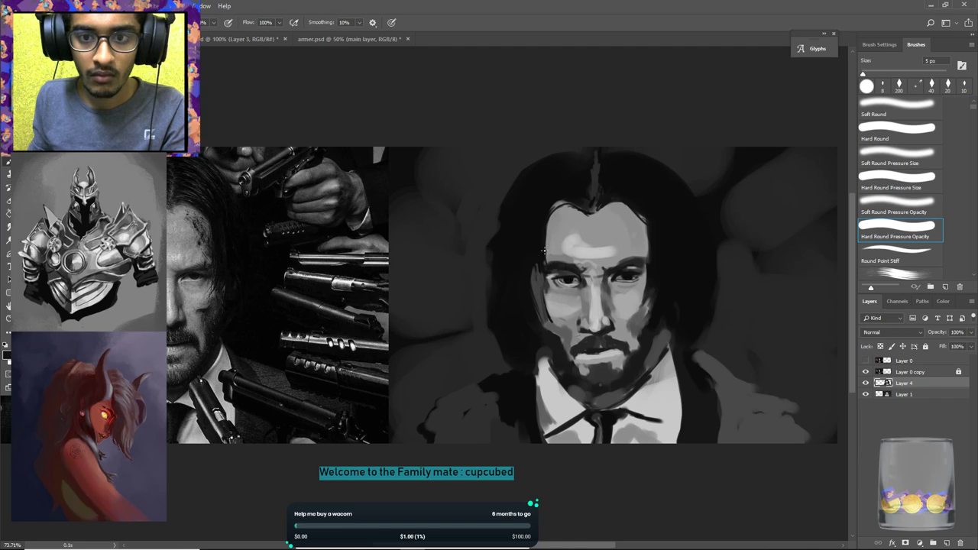
drag(551, 274, 561, 317)
key(ctrl+alt+z)
drag(547, 262, 562, 316)
drag(538, 264, 544, 304)
key(ctrl+alt+z)
drag(541, 269, 552, 314)
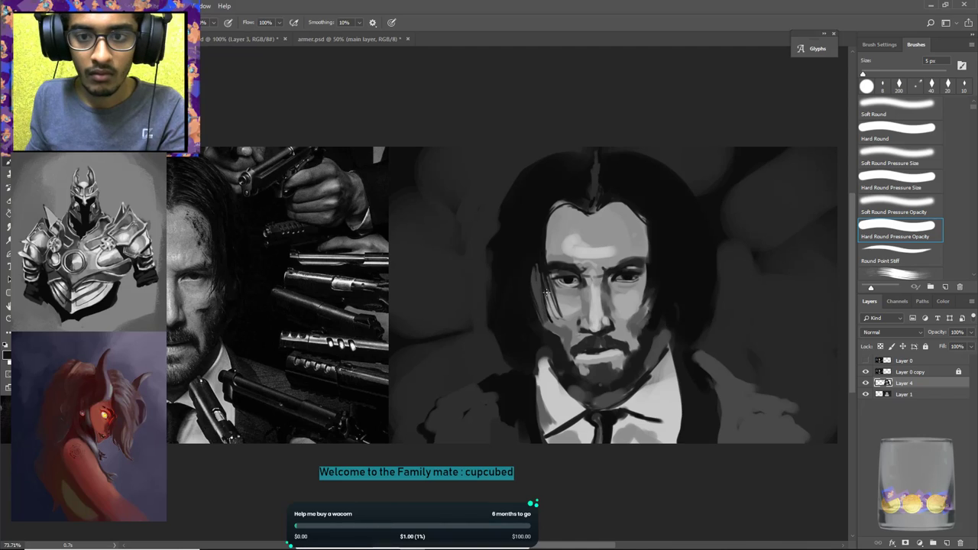
drag(547, 277, 566, 326)
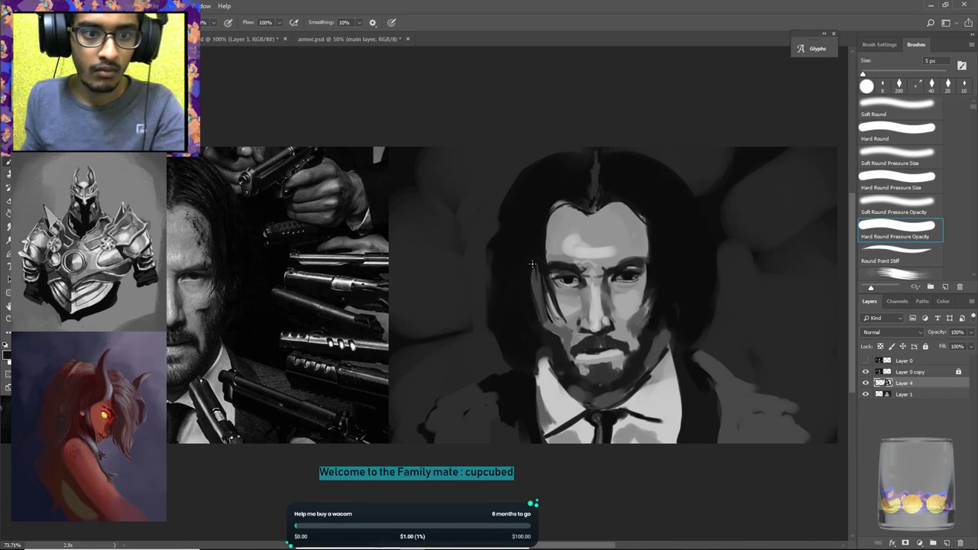
Cover the outer edge of the left-hand cheek with sampled hair black, saving the painting along the way.
alt+click(529, 276)
drag(537, 266, 537, 316)
click(547, 336)
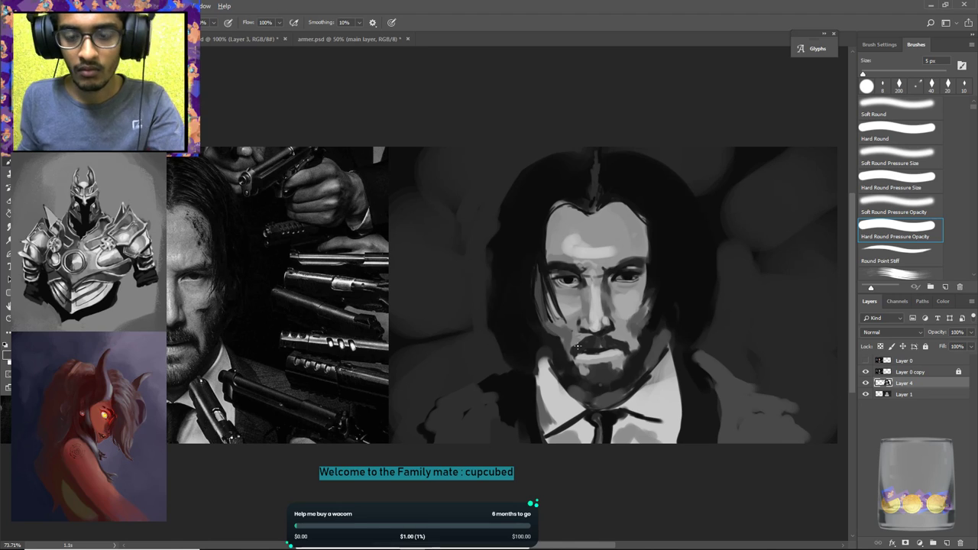
key(ctrl+s)
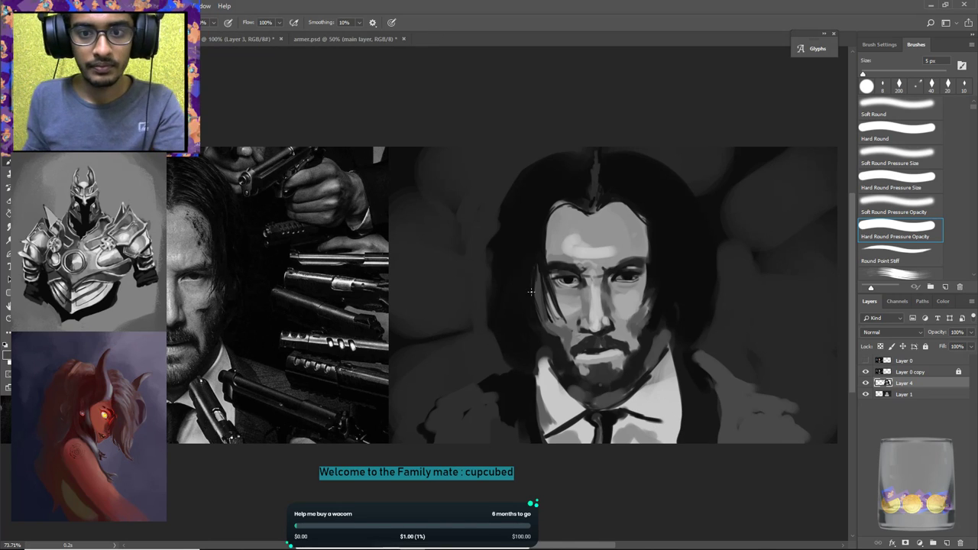
alt+click(541, 266)
mouse_move(542, 268)
mouse_down()
mouse_move(553, 319)
mouse_move(543, 279)
mouse_up()
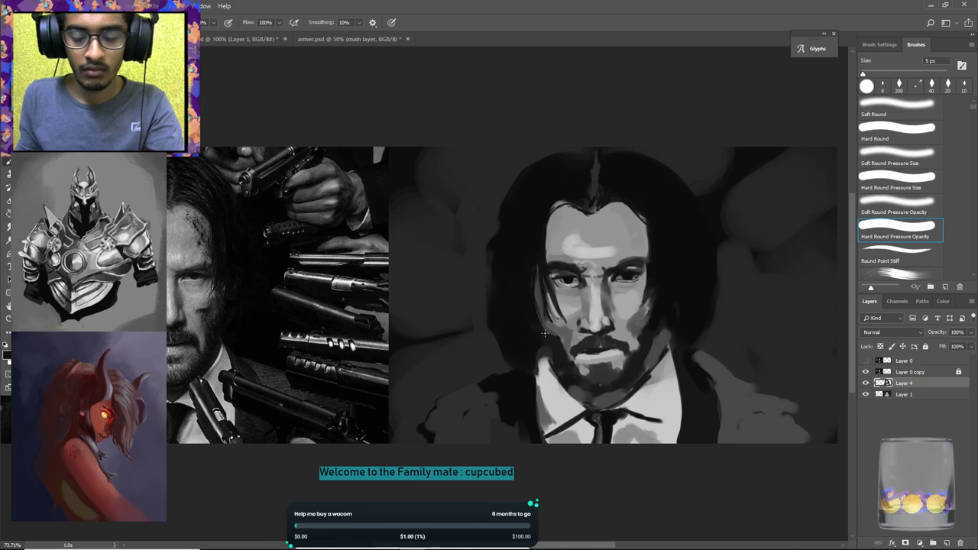
Add fine dark hair strokes over the outer edge of the right-hand cheek, sampling tones from the adjacent hair.
alt+click(655, 272)
mouse_move(640, 302)
mouse_down()
mouse_move(649, 266)
mouse_move(642, 301)
mouse_up()
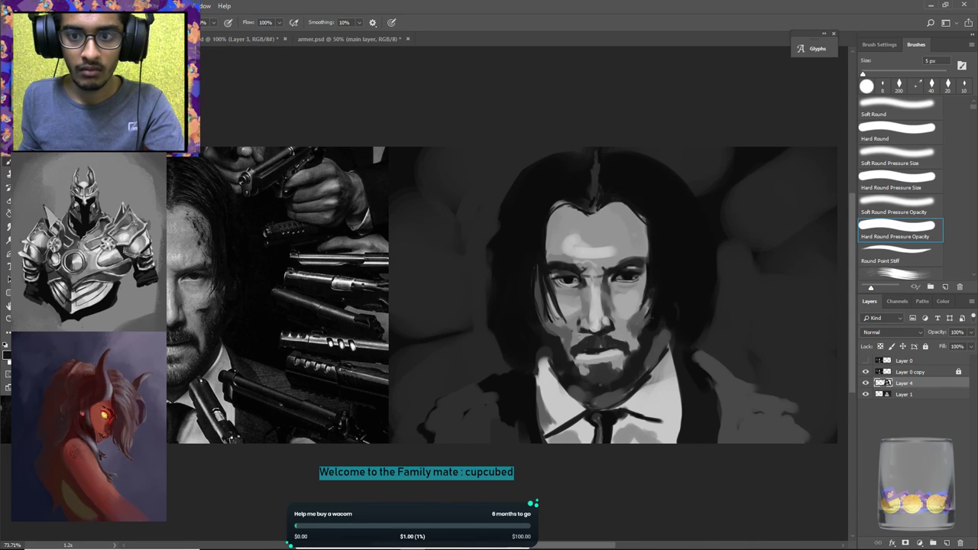
alt+click(654, 308)
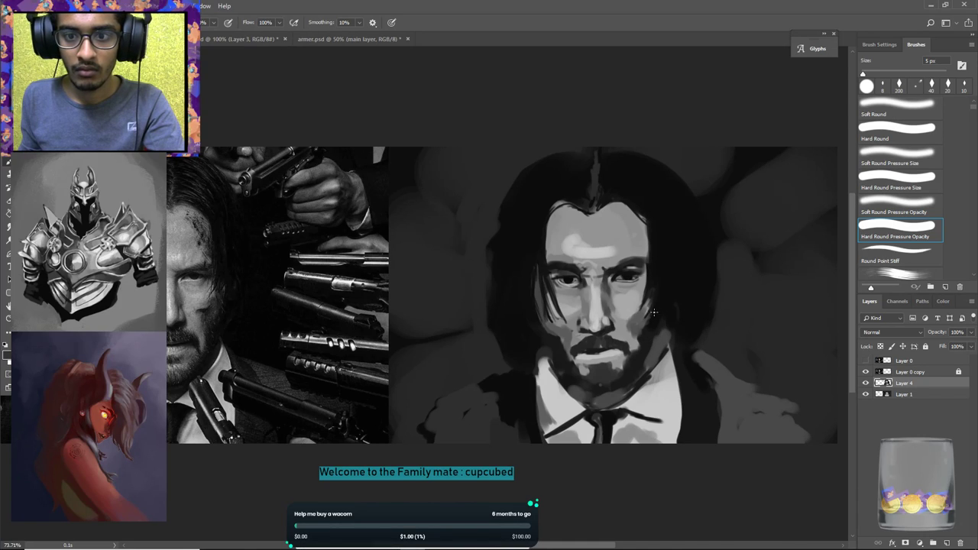
Enlarge the brush to 30 px and darken the beard along the right-hand jaw with sampled tones.
alt+click(665, 307)
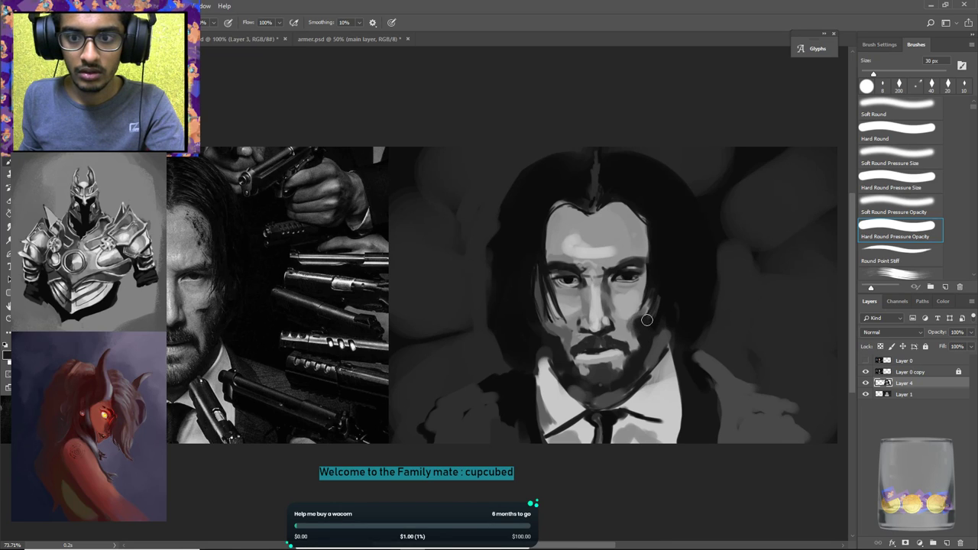
key(alt)
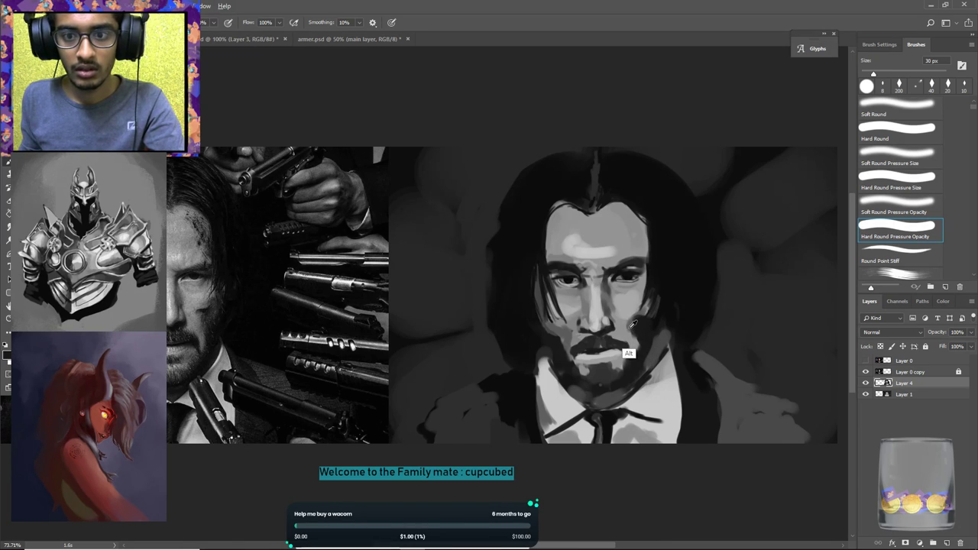
key(ctrl)
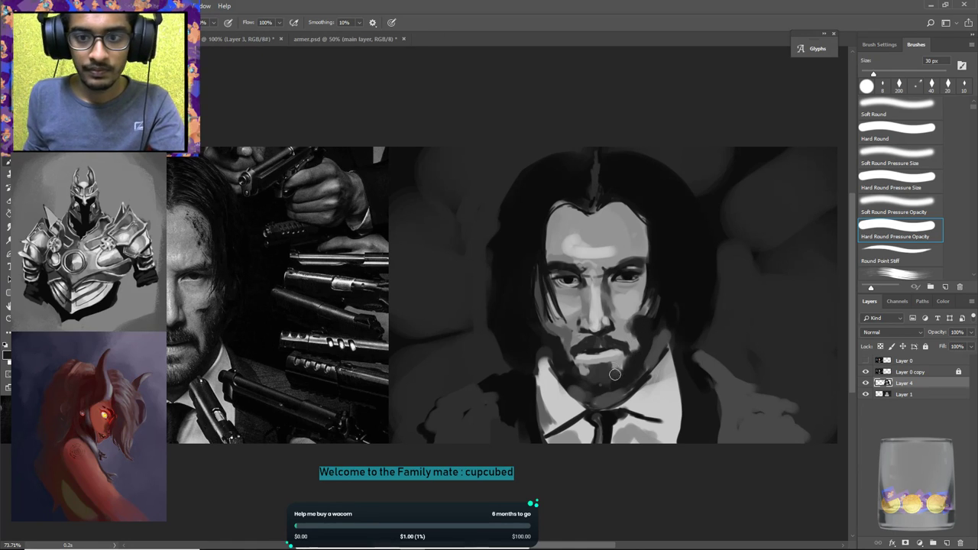
Try strokes in sampled tones on the beard and chin just below the lower lip, undoing each one.
drag(614, 361, 630, 357)
key(ctrl+alt+z)
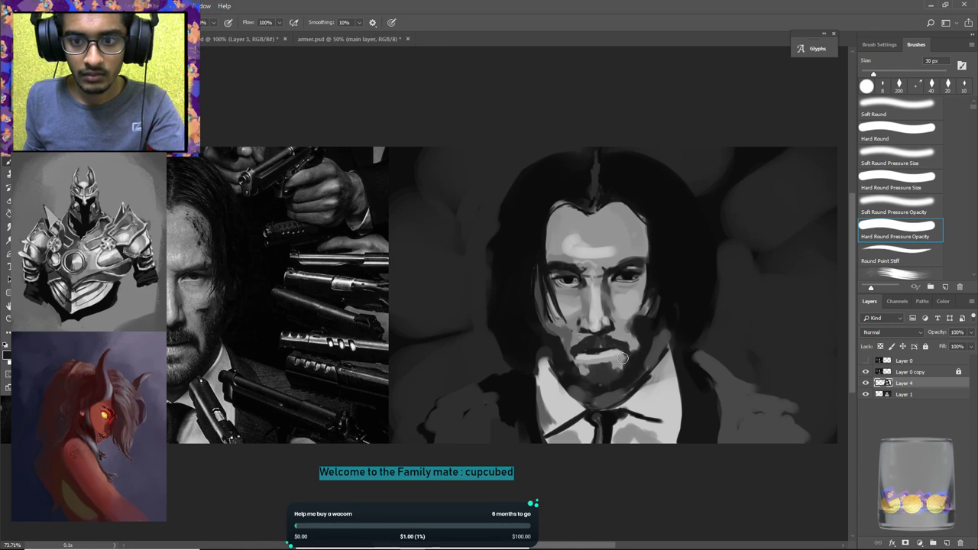
alt+click(623, 357)
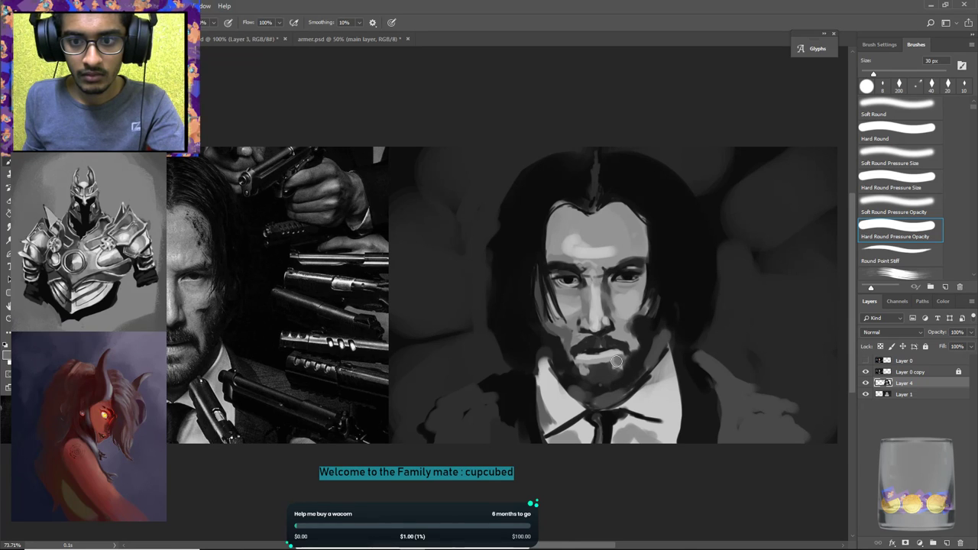
drag(585, 364, 578, 366)
key(ctrl+alt+z)
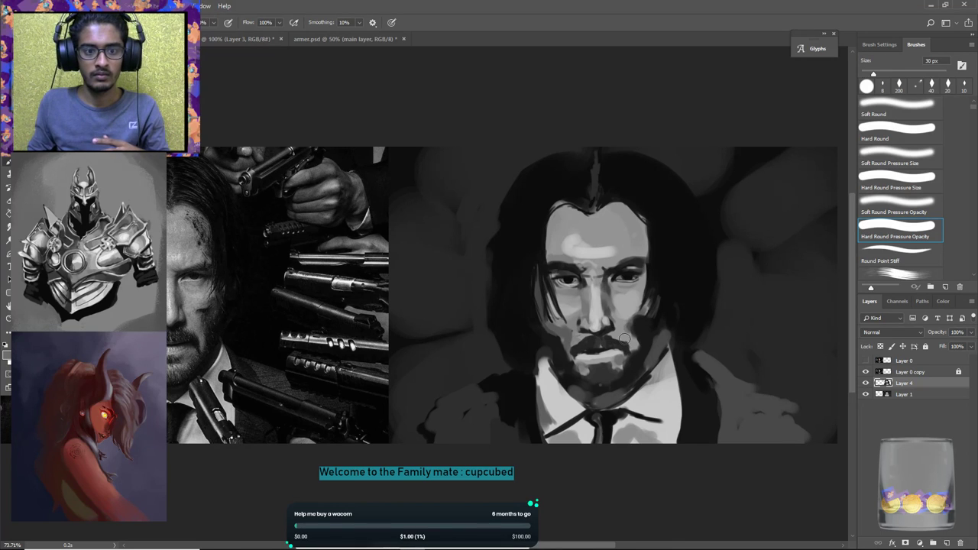
Repaint the upper edge of the right-hand suit shoulder with tones sampled from the jacket and adjacent background.
alt+click(701, 348)
drag(697, 353, 725, 365)
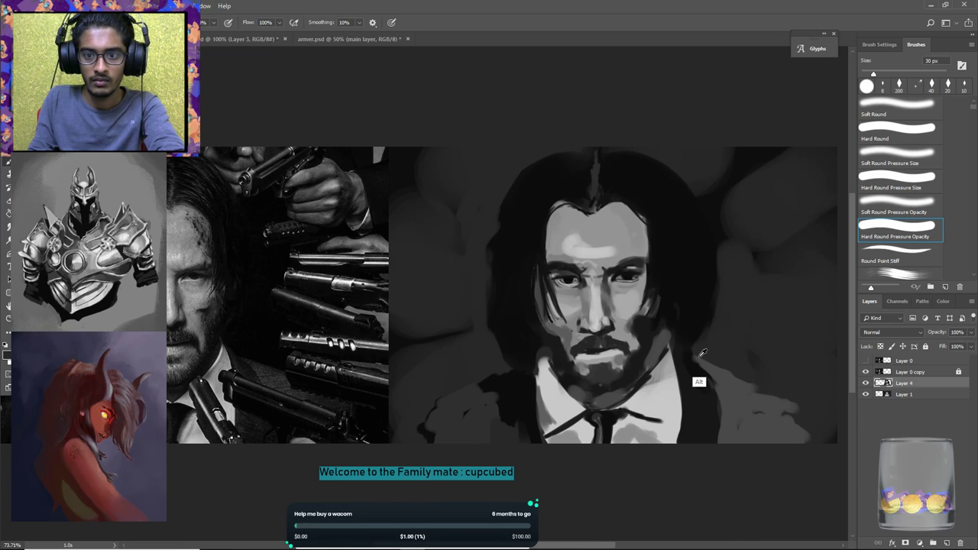
alt+click(711, 363)
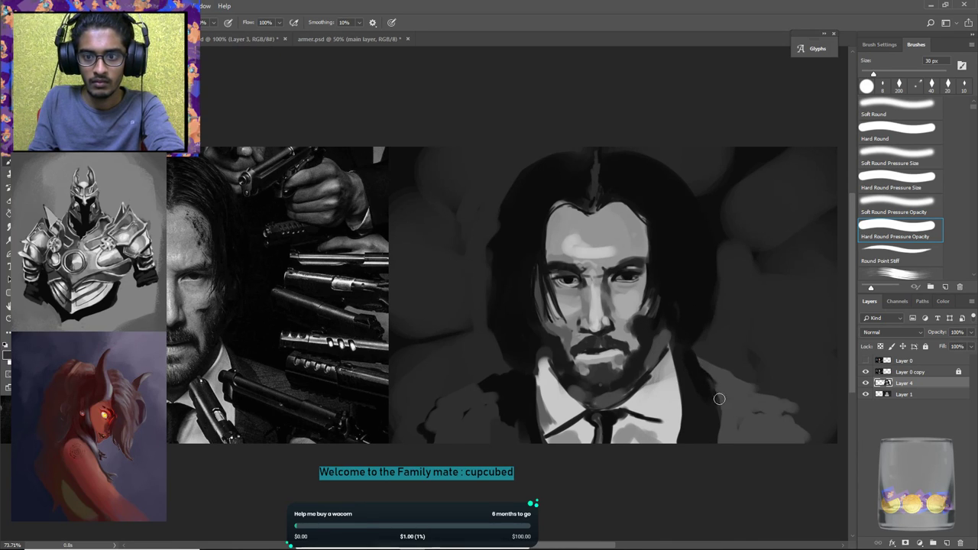
alt+click(727, 377)
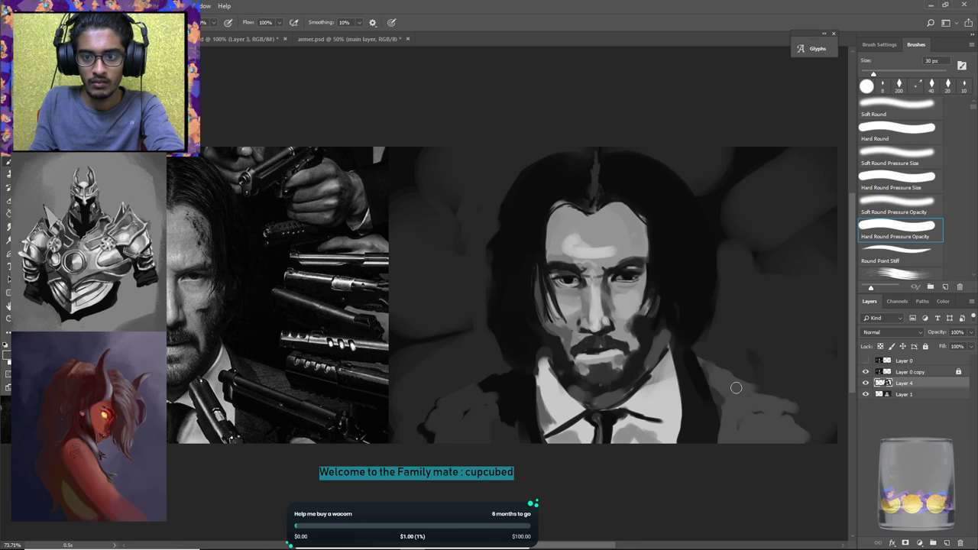
drag(727, 371, 774, 395)
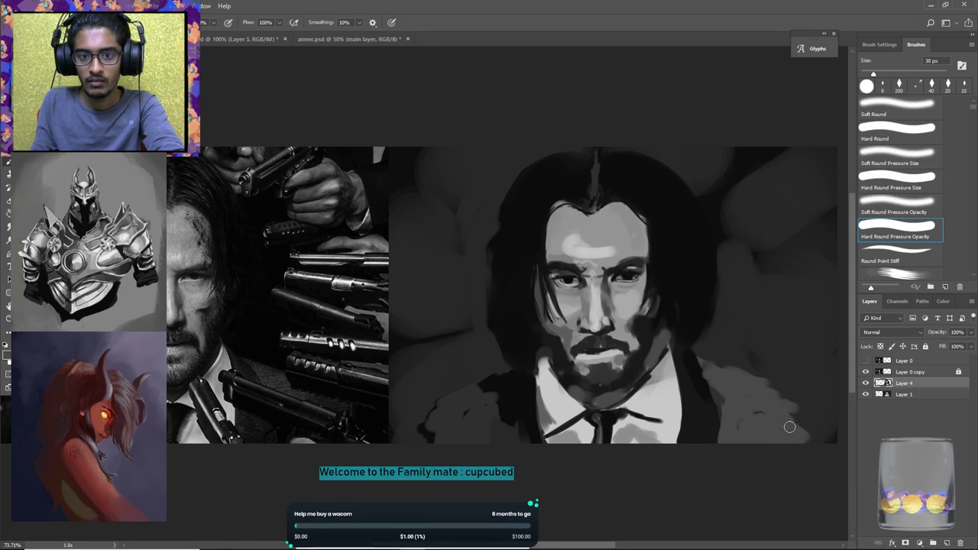
alt+click(717, 340)
mouse_move(704, 362)
mouse_down()
mouse_move(786, 388)
mouse_move(726, 368)
mouse_move(783, 390)
mouse_up()
alt+click(726, 378)
Darken and blend the jacket lapel beside the right-hand side of the collar with sampled tones, and save the painting.
alt+click(693, 362)
drag(692, 356, 705, 387)
alt+click(716, 375)
alt+click(691, 362)
alt+click(722, 405)
alt+click(704, 431)
drag(721, 434, 716, 402)
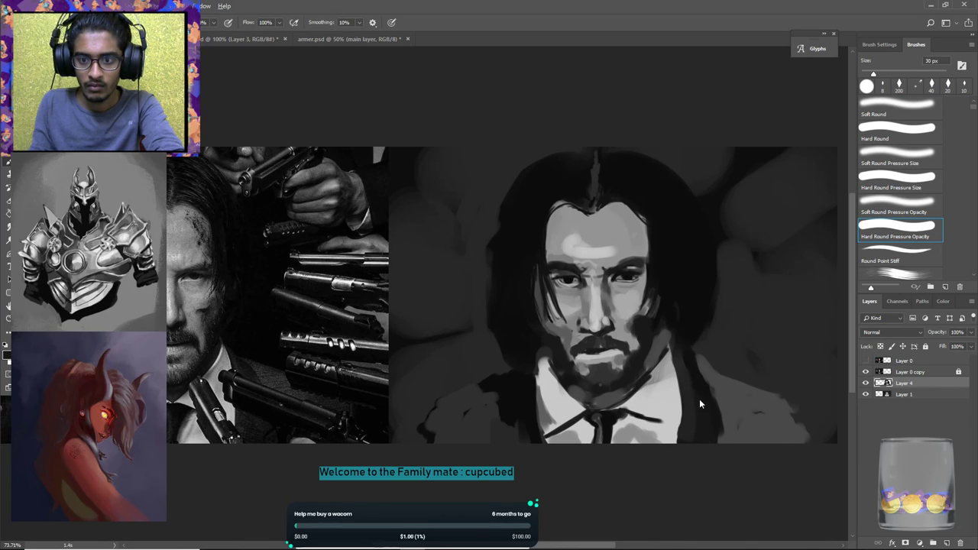
alt+click(701, 423)
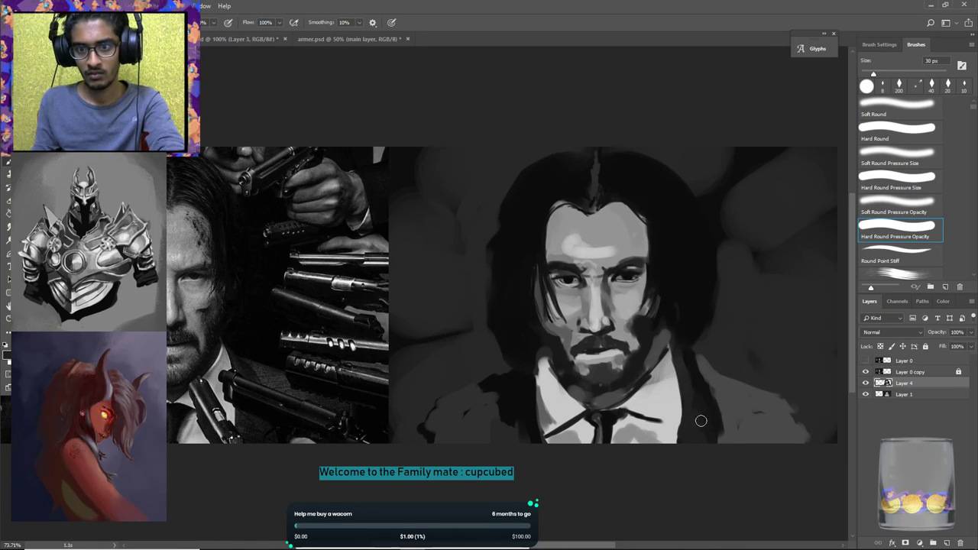
key(ctrl+s)
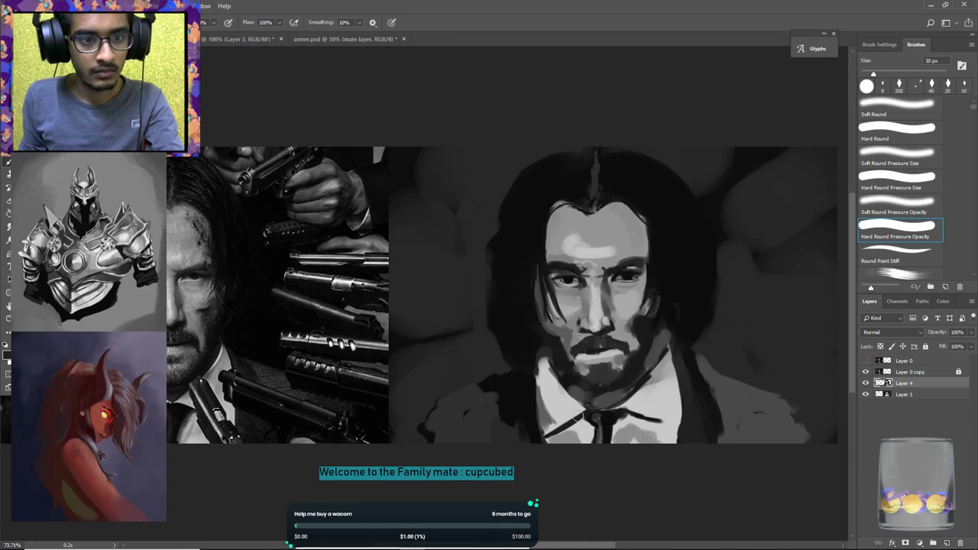
Blend the lower left-hand side of the jacket beside the collar using sampled dark tones.
drag(506, 426, 506, 459)
alt+click(513, 434)
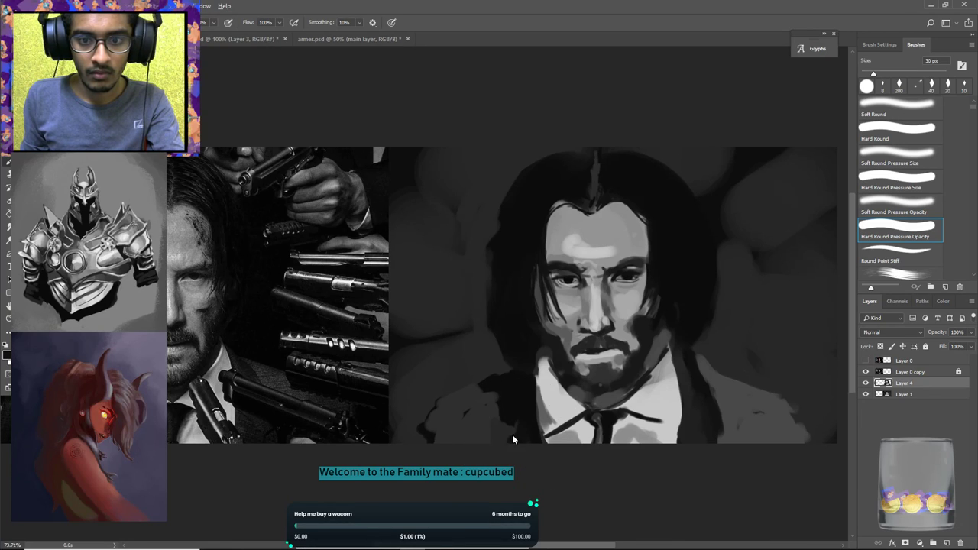
alt+click(530, 438)
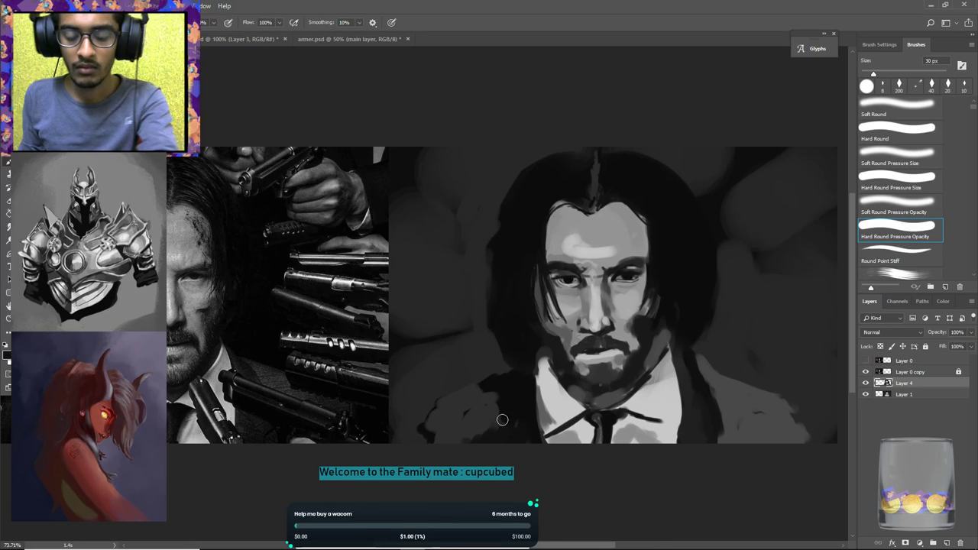
Enlarge the brush to 125 px and smooth the left-hand jacket chest with broad strokes in sampled dark grey.
key(bracketright)
key(bracketright)
key(bracketright)
key(bracketright)
key(bracketright)
key(bracketright)
key(bracketright)
key(bracketright)
key(bracketright)
drag(500, 434, 449, 463)
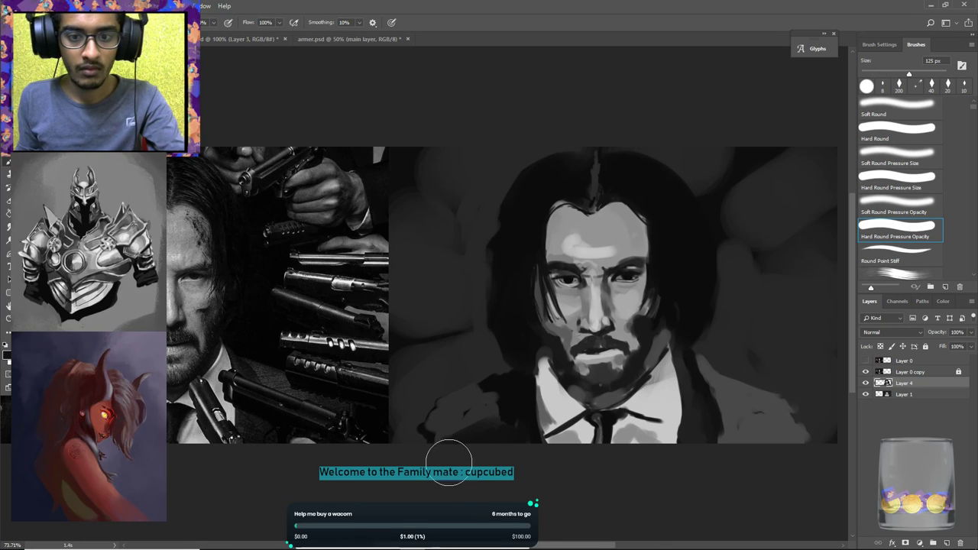
alt+click(488, 424)
mouse_move(491, 423)
mouse_down()
mouse_move(463, 455)
mouse_move(512, 447)
mouse_up()
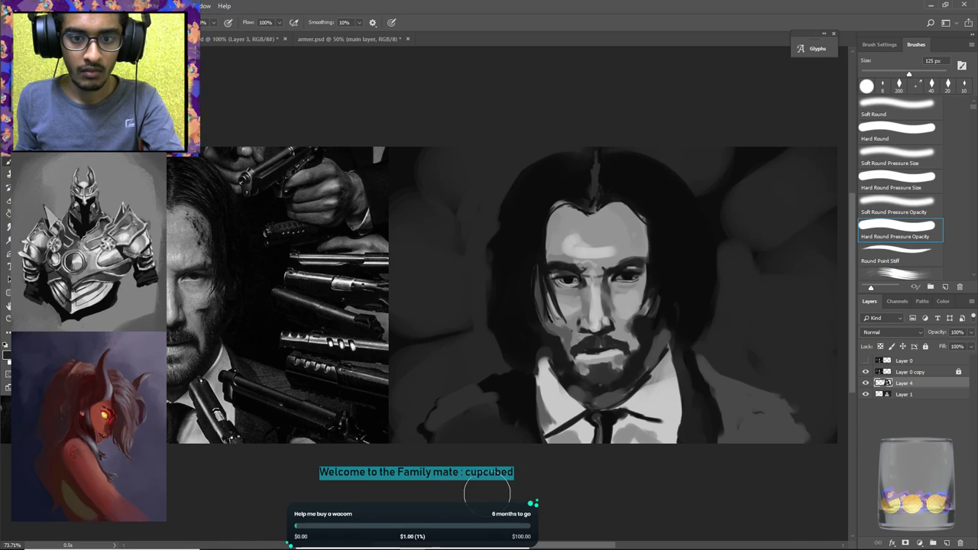
Paint the outer part of the left-hand suit shoulder with broad strokes in sampled jacket tones.
alt+click(451, 409)
mouse_move(449, 409)
mouse_down()
mouse_move(424, 432)
mouse_move(415, 469)
mouse_up()
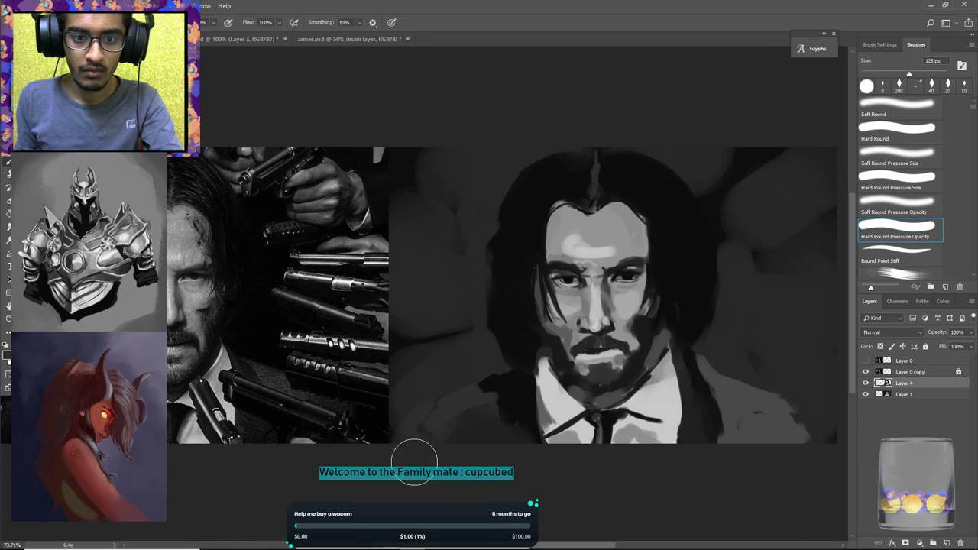
alt+click(462, 417)
mouse_move(469, 411)
mouse_down()
mouse_move(468, 388)
mouse_move(427, 431)
mouse_up()
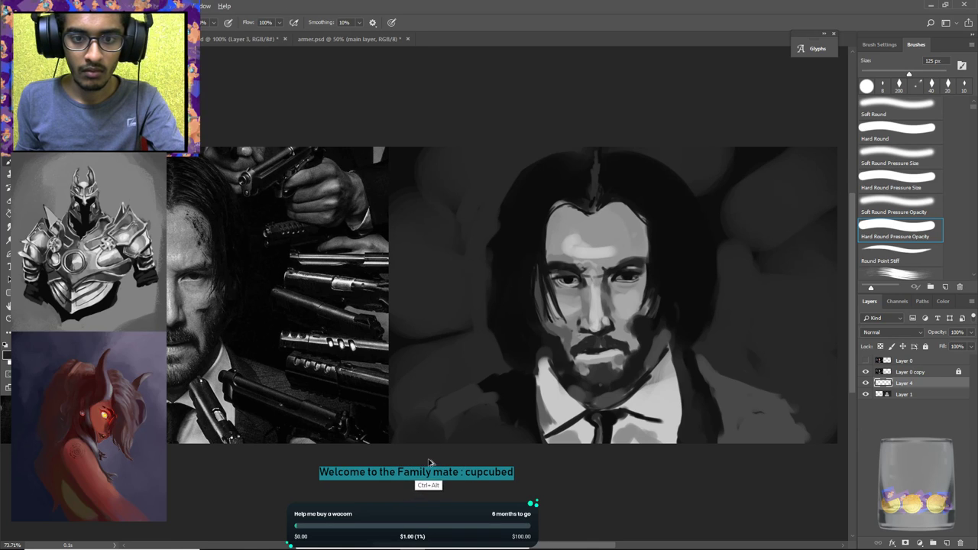
Reduce the brush to 80 px and reshape the sloping edge of the left-hand shoulder with a sampled tone.
key(bracketleft)
key(bracketleft)
key(bracketleft)
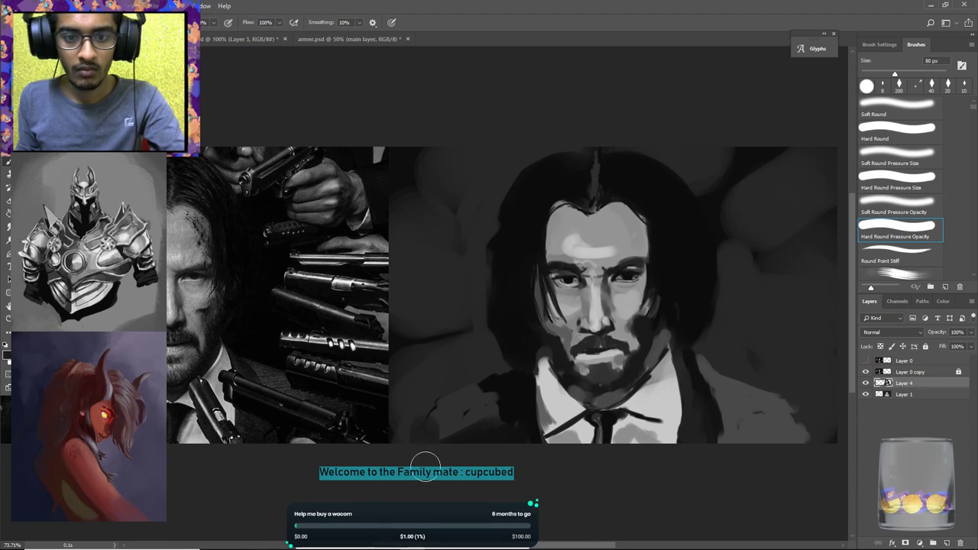
alt+click(452, 413)
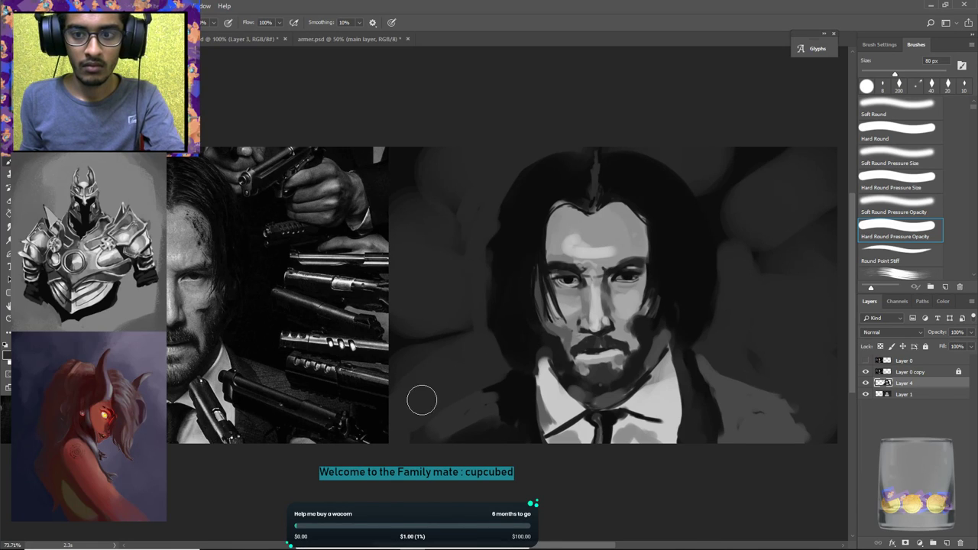
key(ctrl+alt)
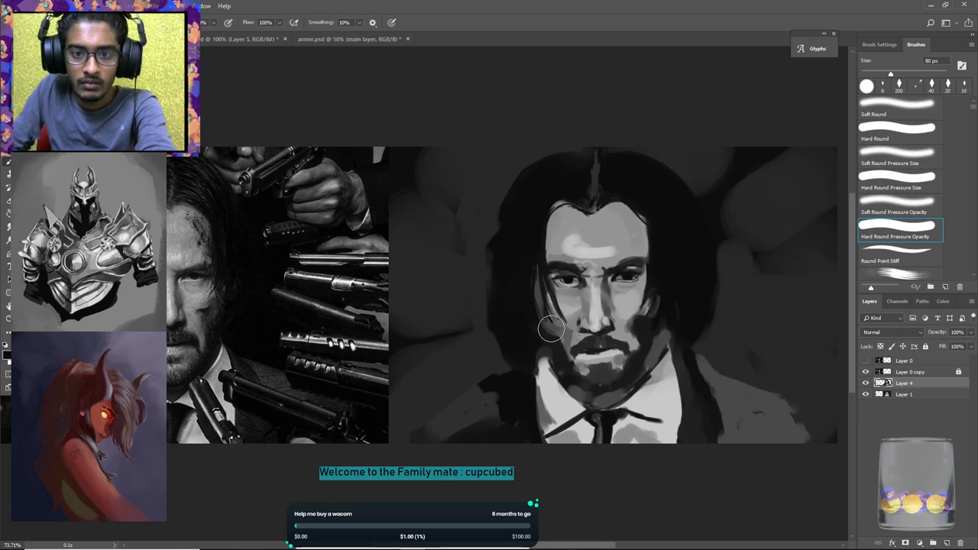
Reduce the brush to 7 px for fine work along the left-hand side of the hair.
key(bracketleft)
key(bracketleft)
key(bracketleft)
key(bracketleft)
key(bracketleft)
key(bracketleft)
key(bracketleft)
key(bracketleft)
key(bracketleft)
key(bracketleft)
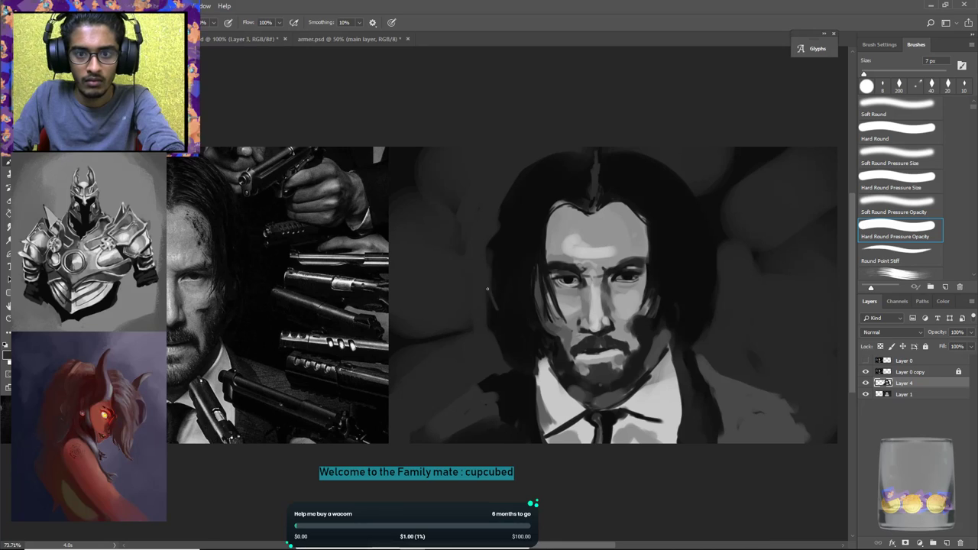
Enlarge the brush to 150 px and paint background grey over the hair's outer edges on both sides, slimming the silhouette.
key(bracketright)
key(bracketright)
key(bracketright)
key(bracketright)
key(bracketright)
key(bracketright)
key(bracketright)
key(bracketright)
key(bracketright)
key(bracketright)
key(bracketright)
key(bracketright)
key(bracketright)
mouse_move(491, 169)
mouse_down()
mouse_move(483, 315)
mouse_move(474, 223)
mouse_move(478, 346)
mouse_move(469, 347)
mouse_move(481, 342)
mouse_move(466, 305)
mouse_move(490, 348)
mouse_move(469, 325)
mouse_up()
mouse_move(700, 175)
mouse_down()
mouse_move(722, 264)
mouse_move(709, 143)
mouse_move(725, 316)
mouse_move(736, 205)
mouse_move(732, 292)
mouse_move(742, 302)
mouse_move(731, 319)
mouse_move(718, 277)
mouse_move(717, 332)
mouse_move(744, 303)
mouse_move(729, 250)
mouse_up()
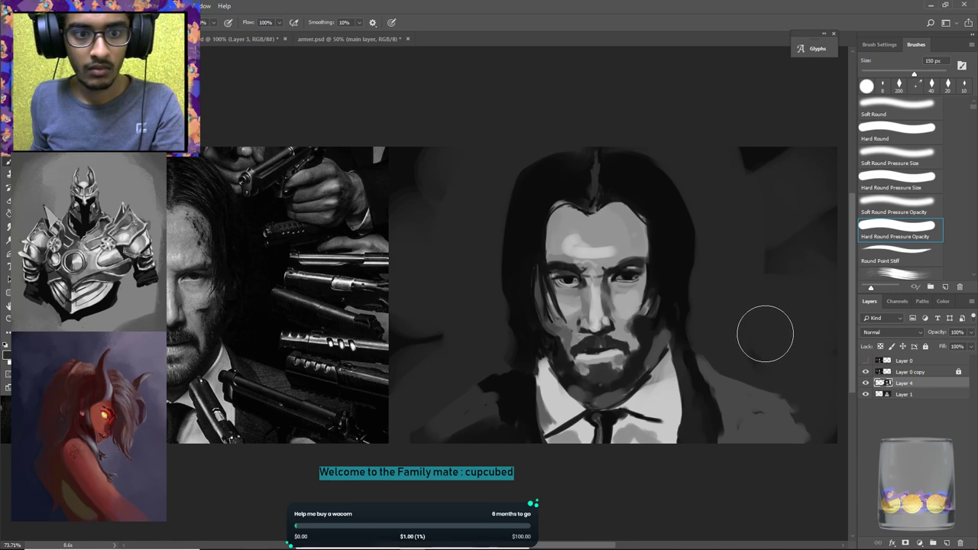
Lasso the painted eyes and brows, reshape them with a Warp transform, and clear the selection.
key(ctrl+space)
drag(767, 332, 688, 324)
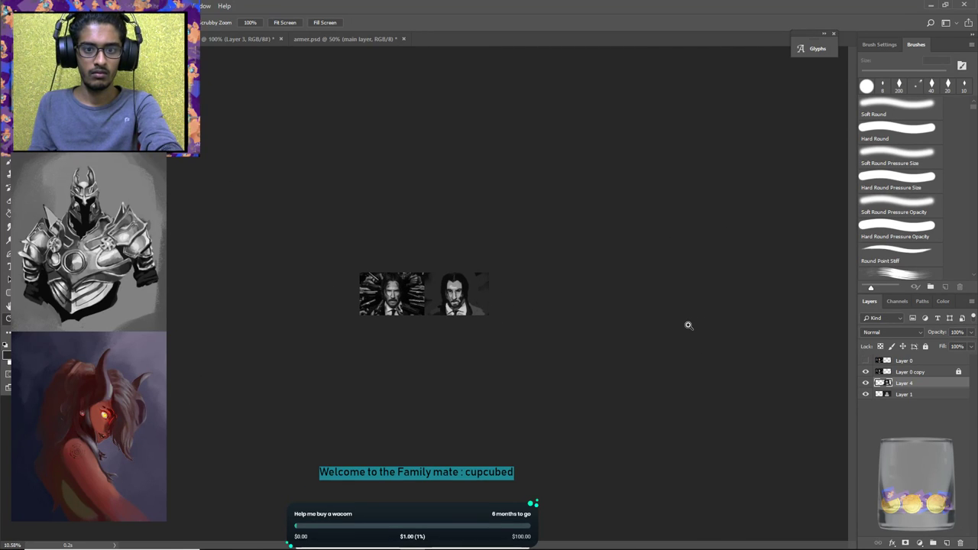
drag(687, 325, 742, 345)
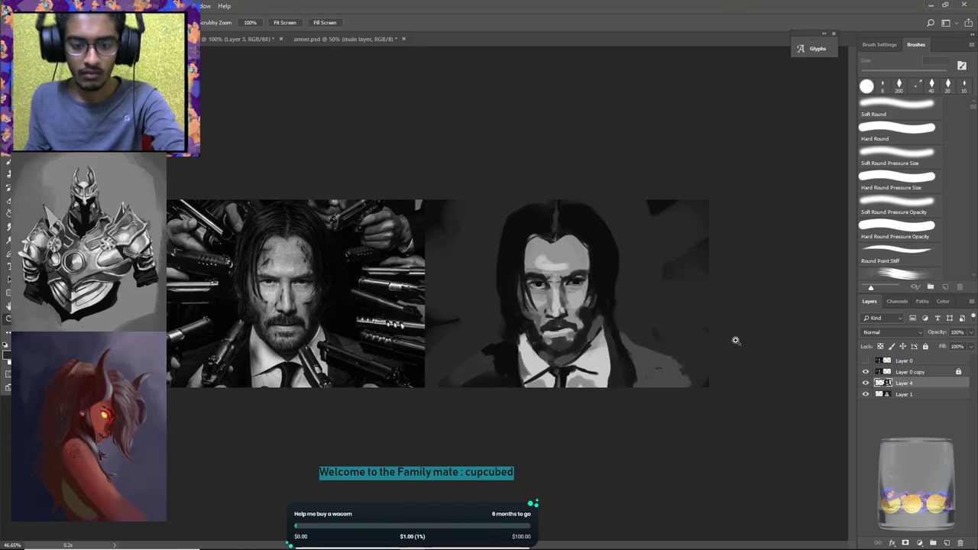
key(l)
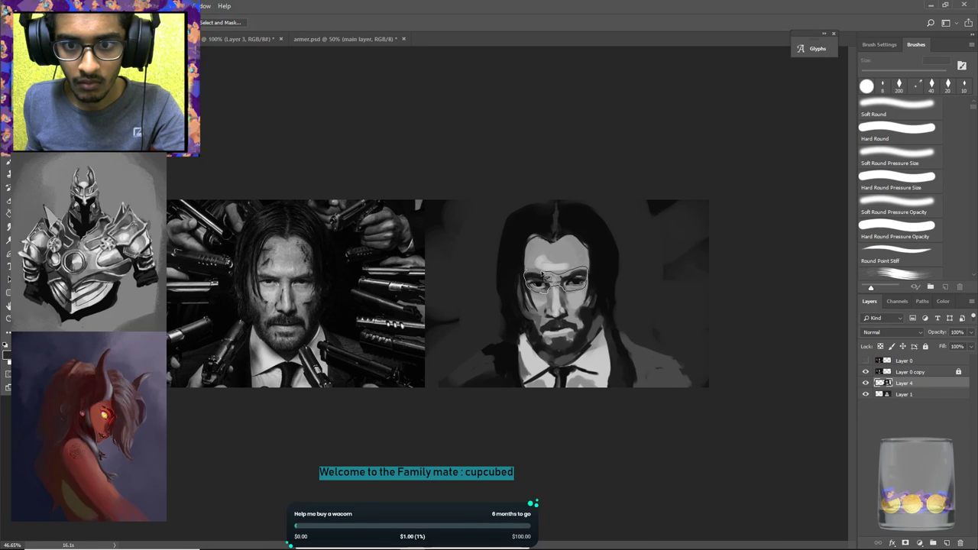
key(ctrl+t)
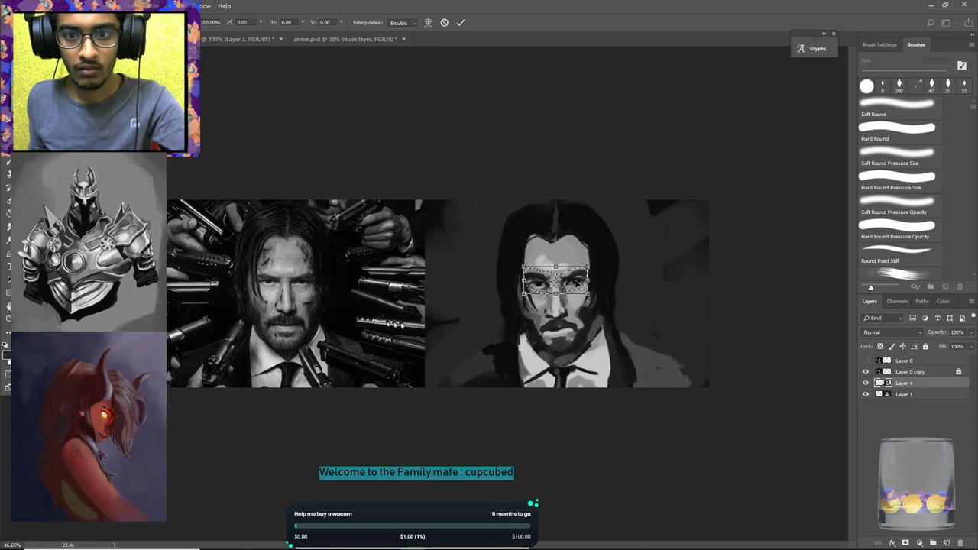
right_click(578, 283)
click(598, 345)
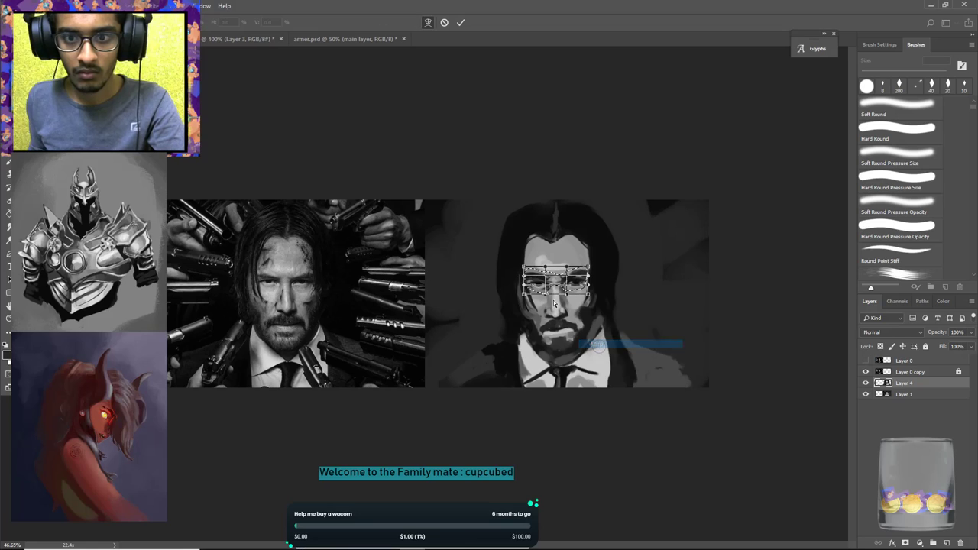
drag(546, 292, 582, 292)
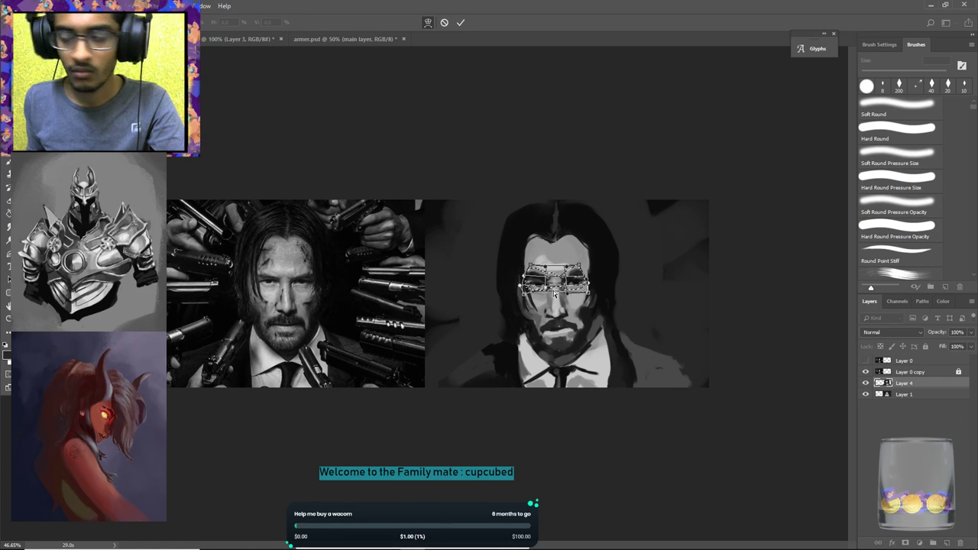
key(Return)
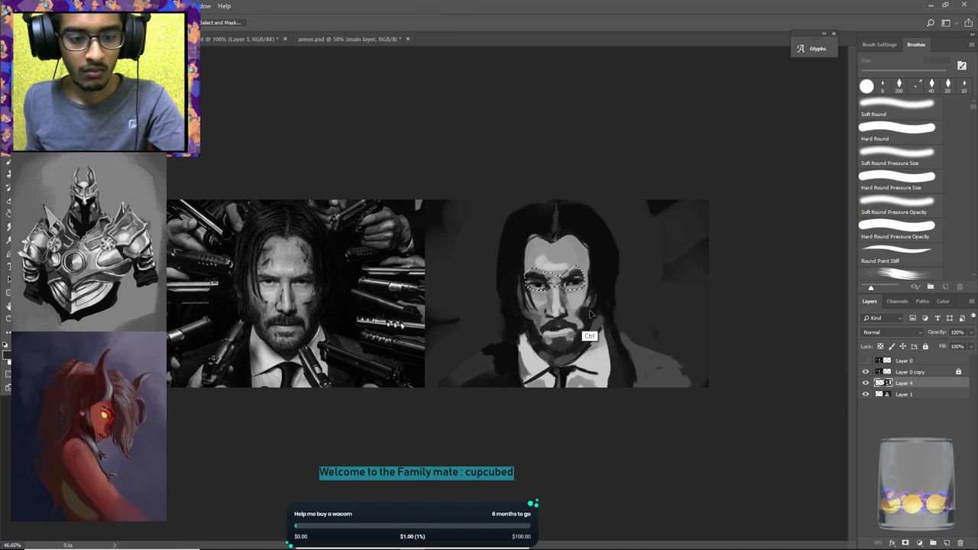
key(ctrl+d)
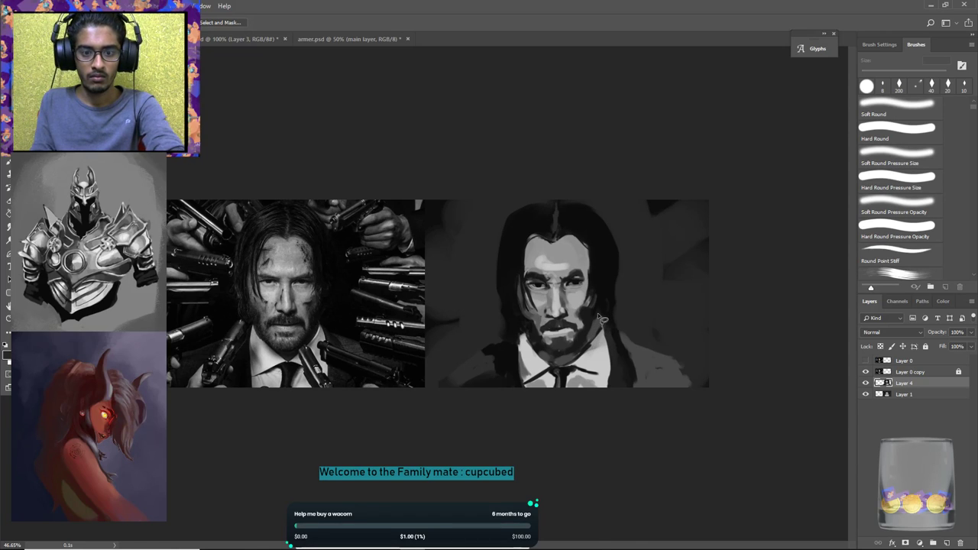
Reduce the brush to 9 px and rework the hairline at the right-hand temple with sampled hair black, undoing the first strokes.
key(b)
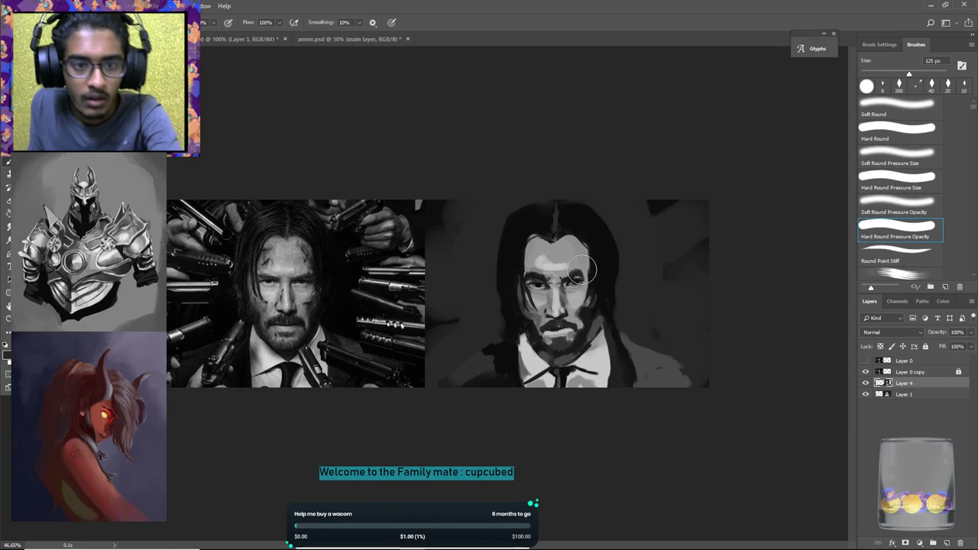
key(bracketleft)
key(bracketleft)
key(bracketleft)
key(bracketleft)
key(bracketleft)
key(bracketleft)
key(bracketleft)
key(bracketleft)
key(bracketleft)
key(bracketleft)
key(bracketleft)
key(bracketleft)
key(bracketleft)
key(bracketleft)
key(bracketleft)
key(bracketleft)
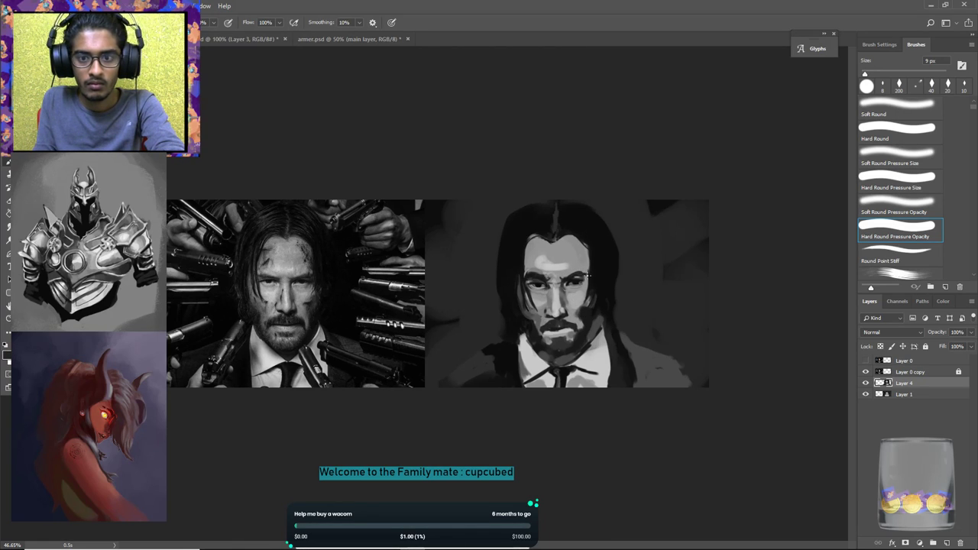
key(ctrl+z)
drag(586, 236, 591, 284)
key(ctrl+z)
key(ctrl+z)
alt+click(591, 239)
drag(585, 249, 587, 269)
alt+click(583, 267)
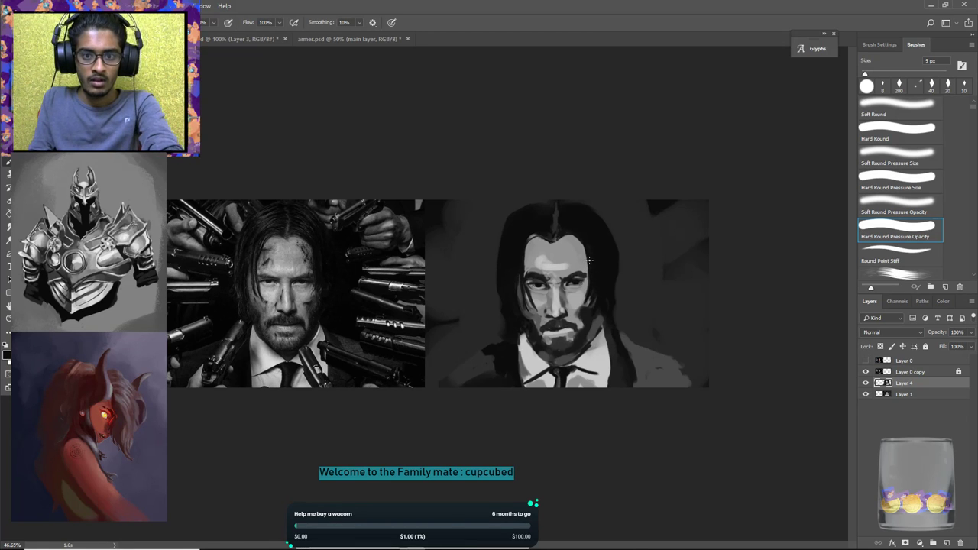
Reduce the brush to 6 px and paint a thin dark hair strand down the right-hand temple past the eye.
key(bracketleft)
key(bracketleft)
key(bracketleft)
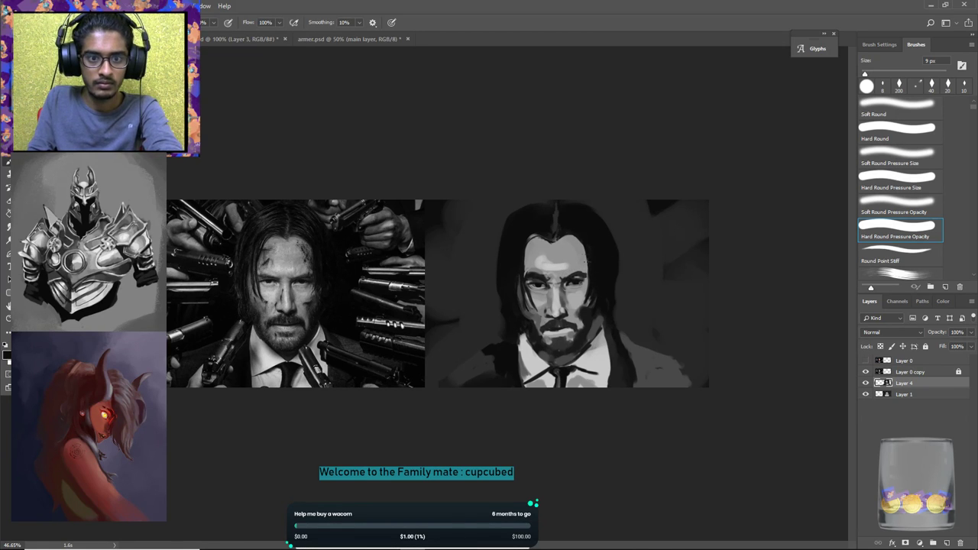
drag(586, 245, 585, 291)
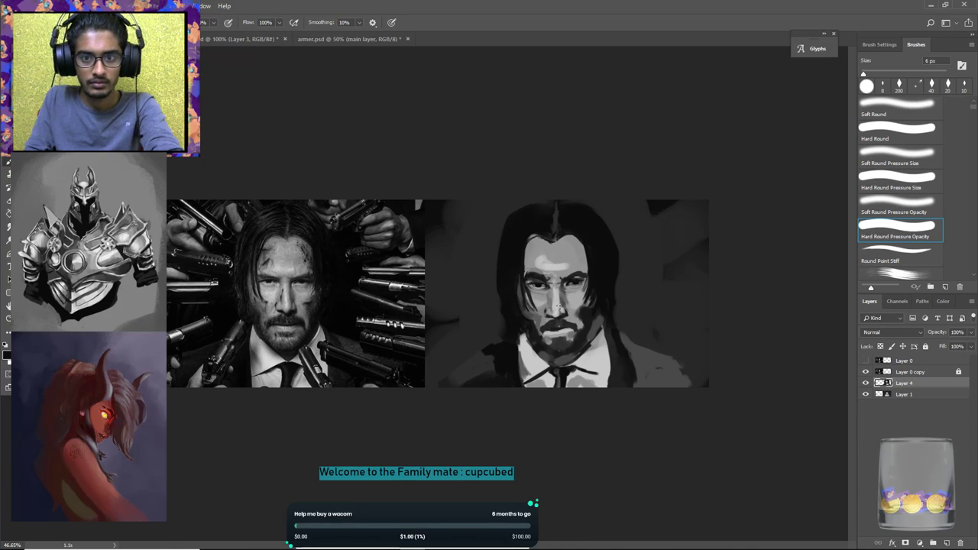
Refine the brows and the skin around the eyes with fine strokes in tones sampled from the face.
alt+click(530, 270)
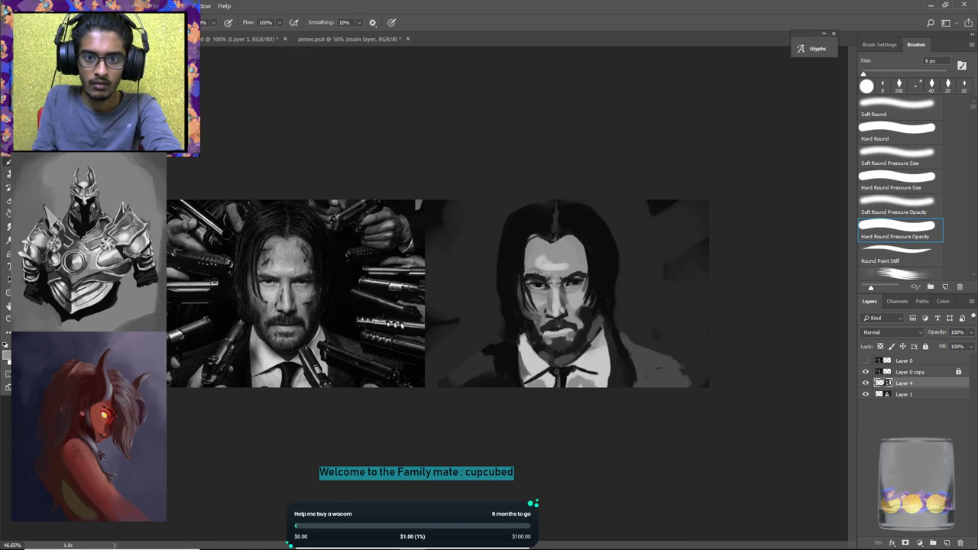
alt+click(540, 275)
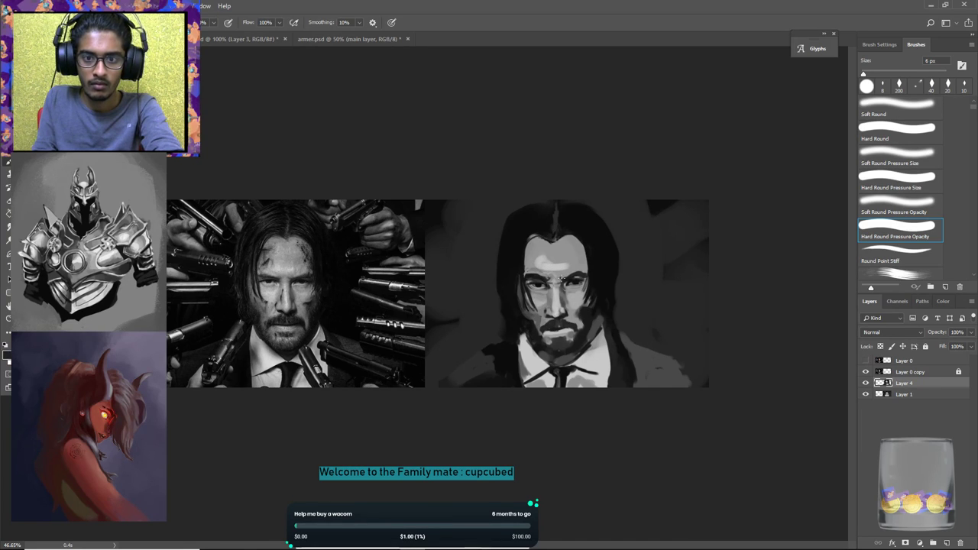
alt+click(571, 298)
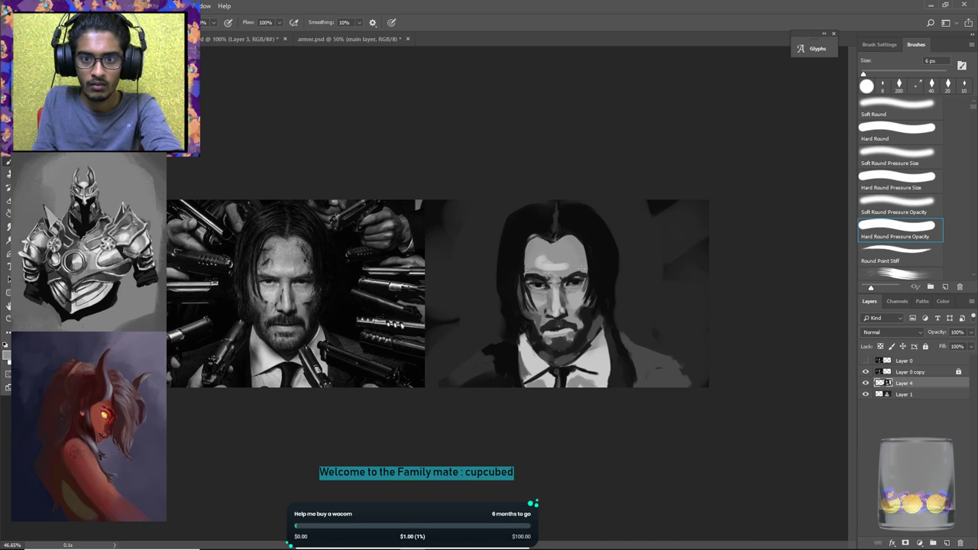
alt+click(582, 273)
alt+click(585, 306)
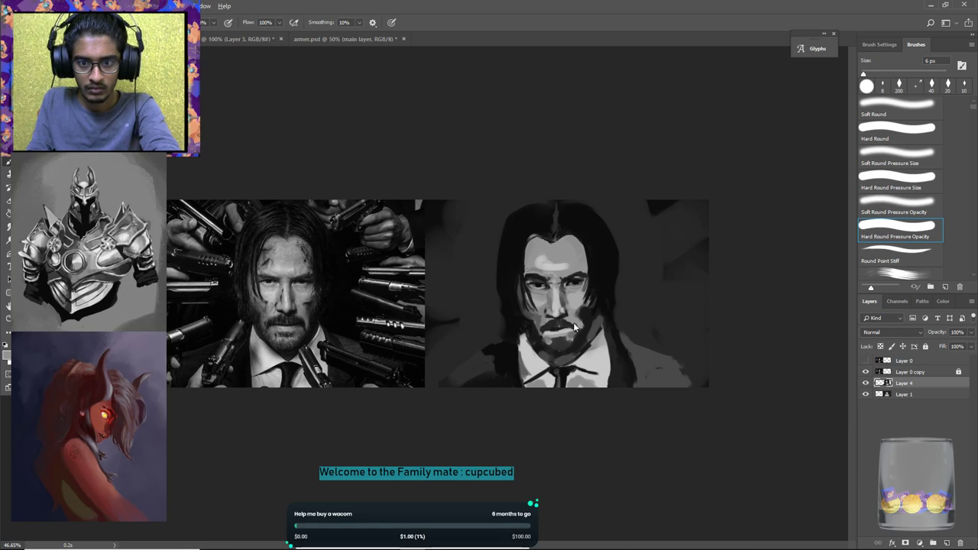
Darken the beard around the mouth with a sampled tone using the 6 px brush and save the document.
alt+click(555, 333)
mouse_move(570, 329)
mouse_down()
mouse_move(547, 333)
mouse_move(559, 336)
mouse_up()
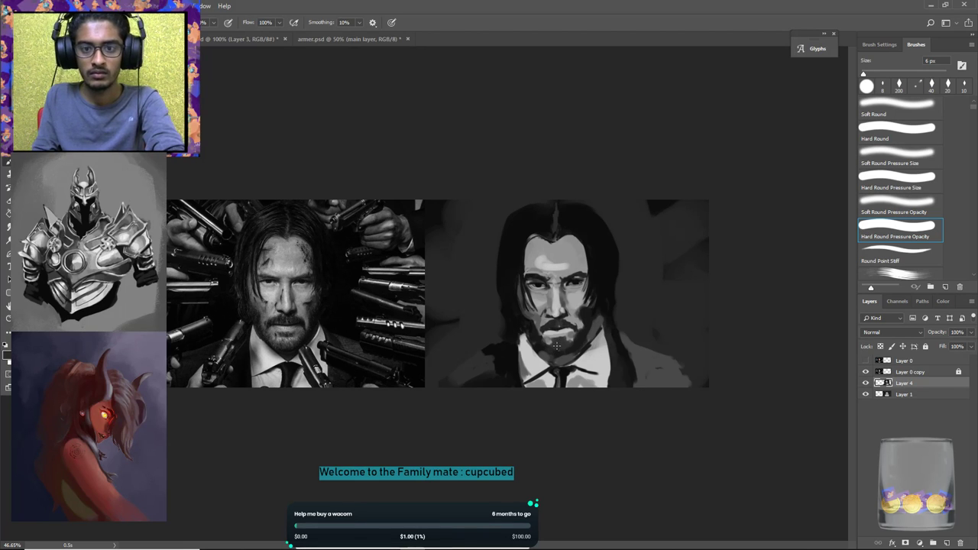
key(ctrl+s)
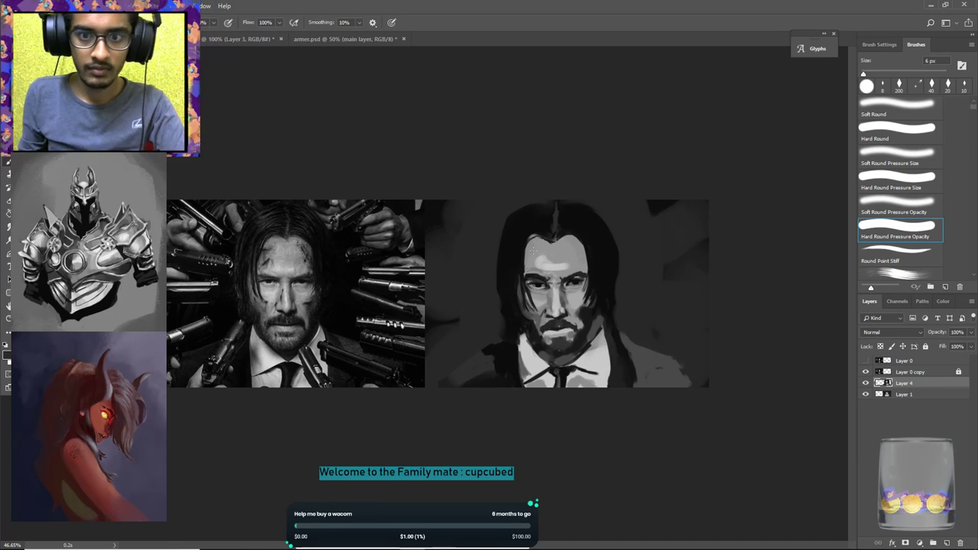
Rework the hairline above the forehead with sampled hair and skin tones, undoing a misplaced stroke.
alt+click(550, 235)
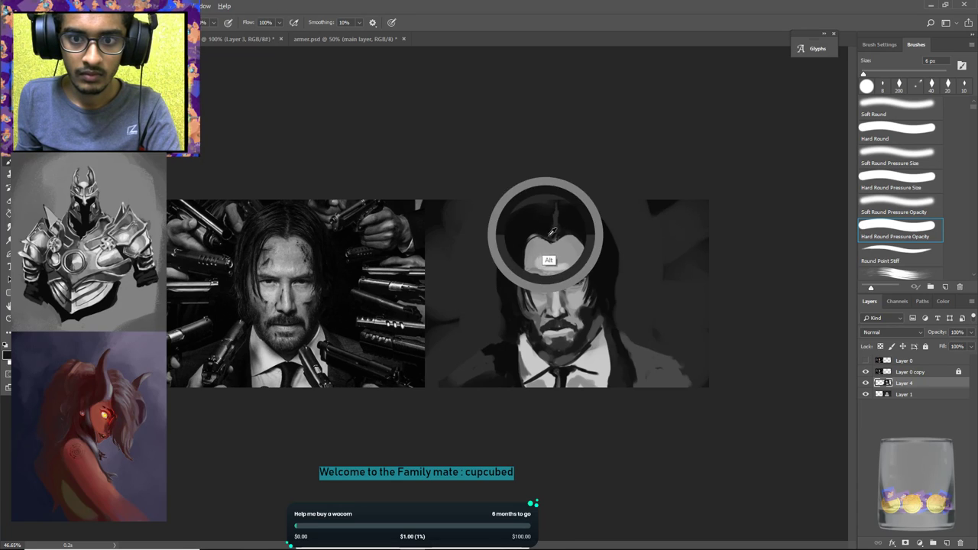
mouse_move(528, 240)
mouse_down()
mouse_move(523, 247)
mouse_move(535, 237)
mouse_up()
alt+click(530, 235)
alt+click(532, 236)
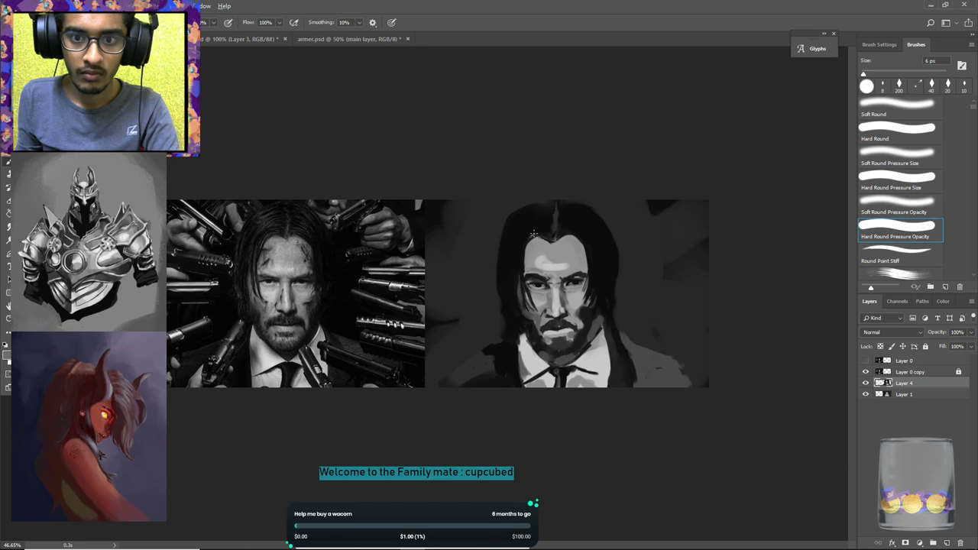
key(ctrl+alt+z)
drag(521, 255, 526, 241)
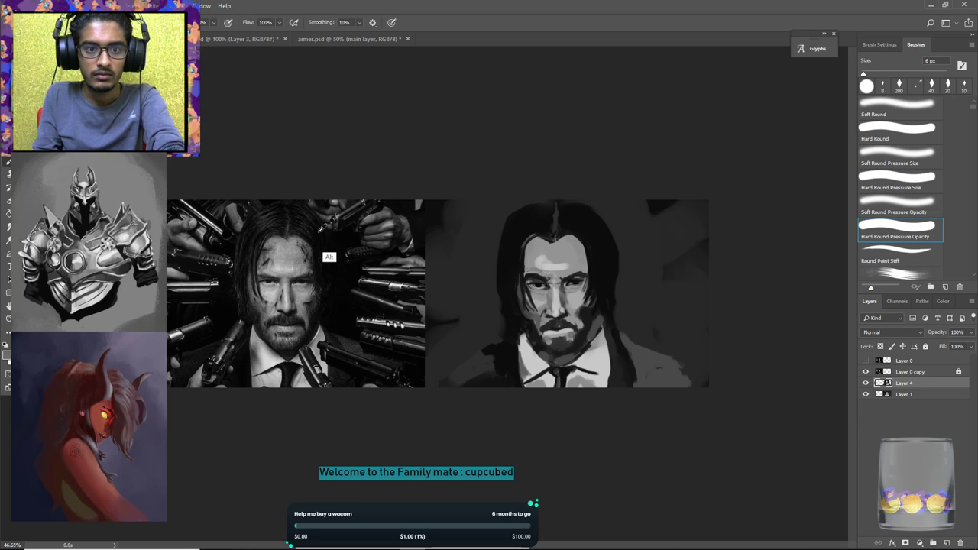
Sample a hair grey from the reference photo and paint highlights over the crown and left-hand hair with a 25 px brush.
alt+click(264, 215)
alt+click(271, 216)
key(])
key(bracketright)
key(bracketright)
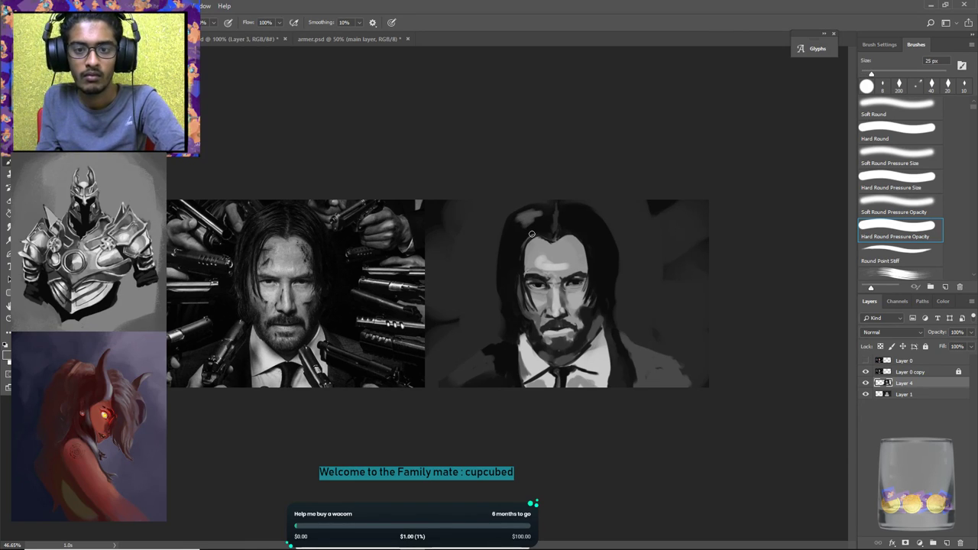
mouse_move(593, 238)
mouse_down()
mouse_move(574, 218)
mouse_move(595, 228)
mouse_move(584, 215)
mouse_up()
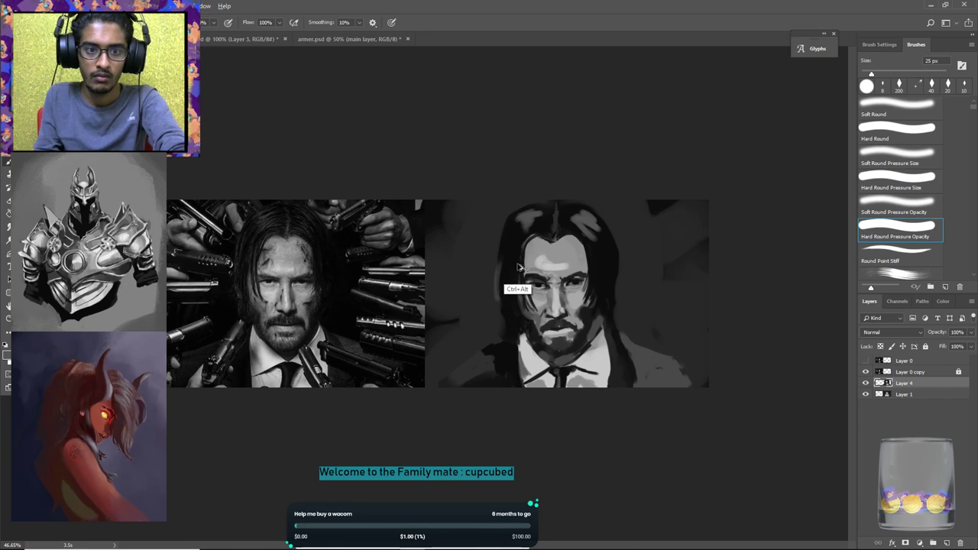
drag(507, 238, 507, 294)
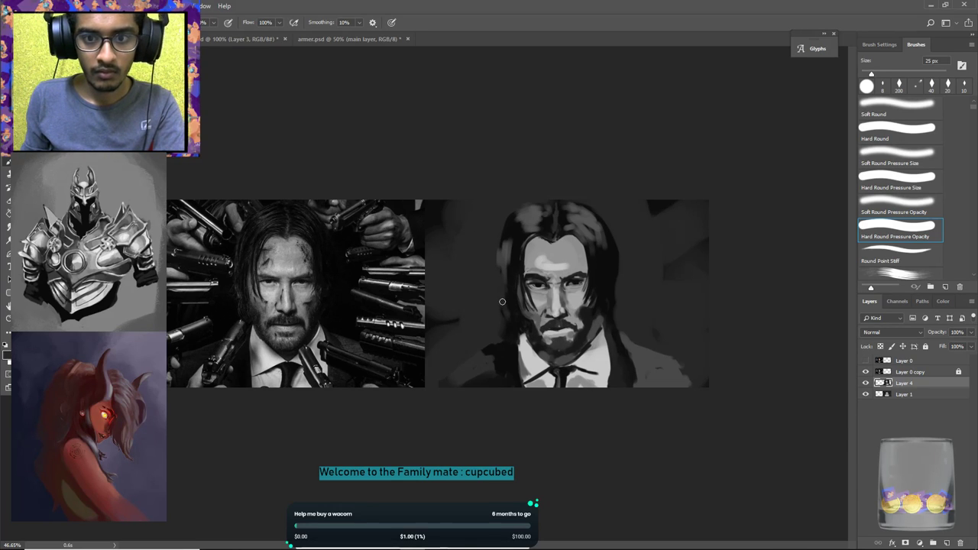
Paint sampled black strokes in the background beside the left-hand hair and extend the grey highlight down that hair.
alt+click(493, 282)
alt+click(499, 355)
drag(491, 239, 494, 317)
mouse_move(490, 261)
mouse_down()
mouse_move(495, 334)
mouse_move(487, 305)
mouse_up()
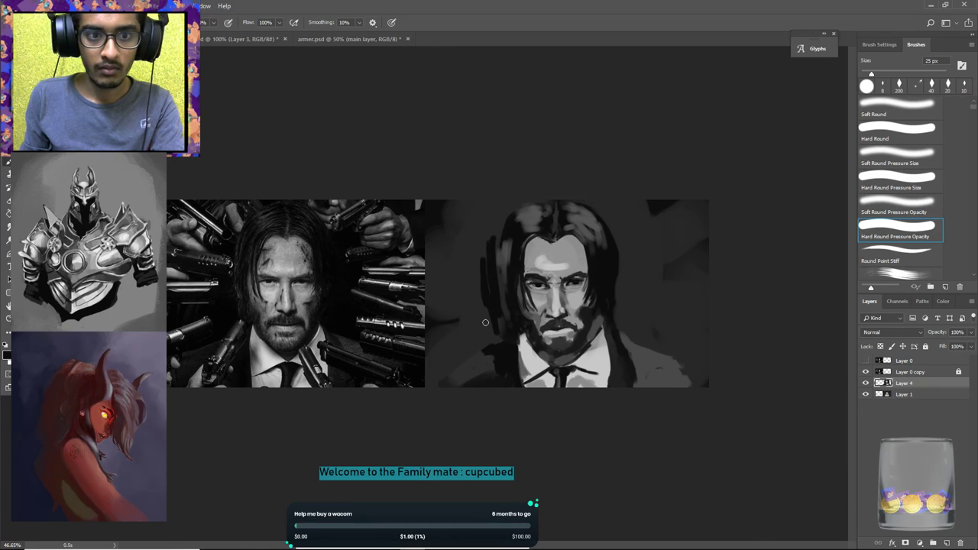
alt+click(505, 281)
drag(506, 253, 511, 314)
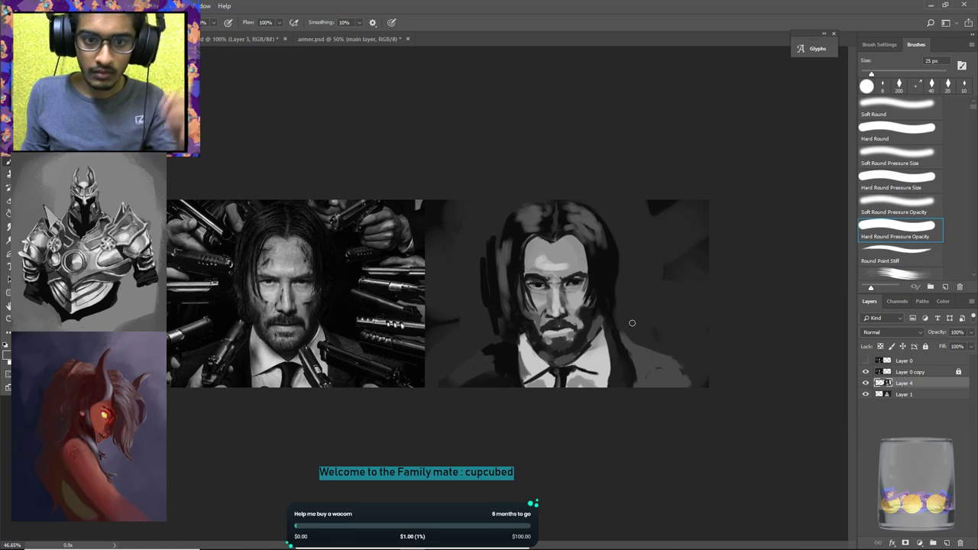
Rework the moustache and the skin around the mouth using dark and light tones sampled from the face.
alt+click(543, 320)
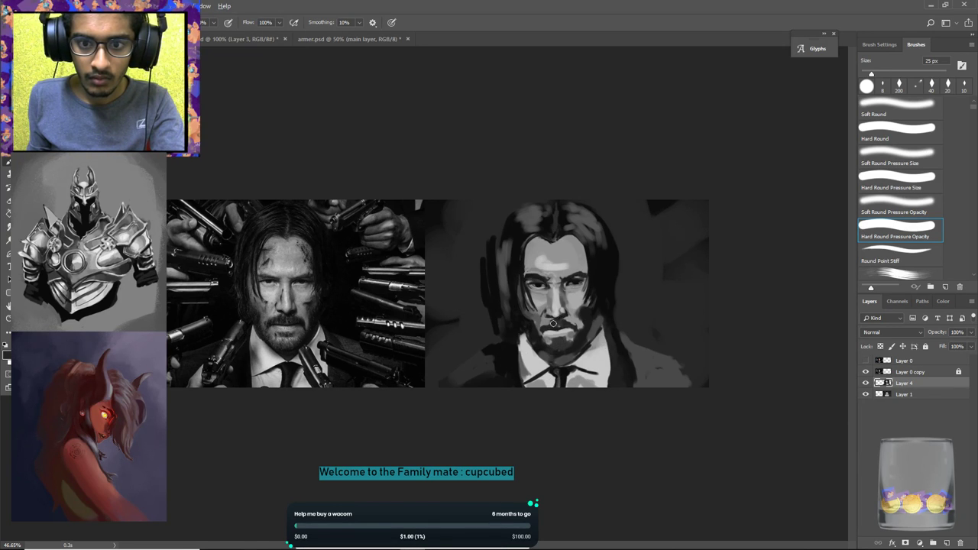
alt+click(573, 321)
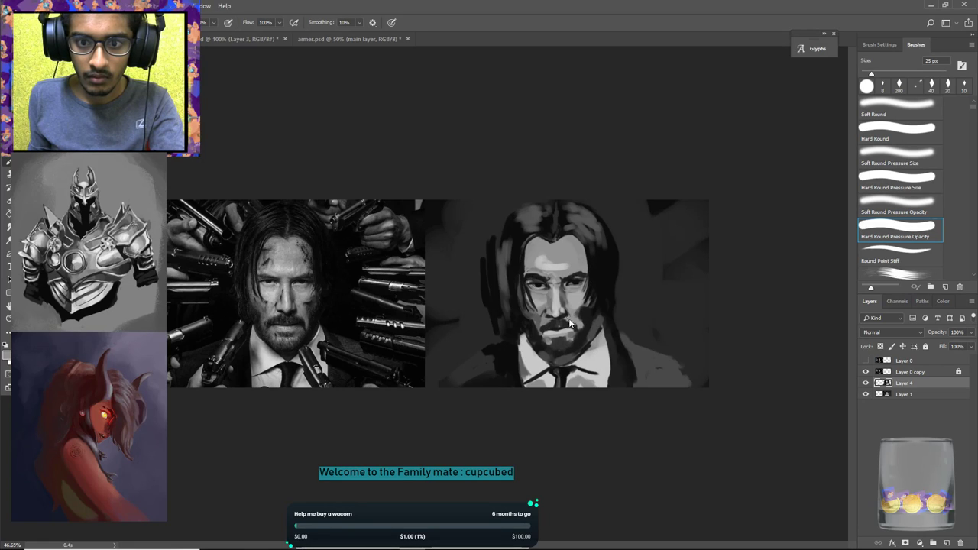
alt+click(566, 322)
drag(579, 322, 564, 324)
alt+click(549, 324)
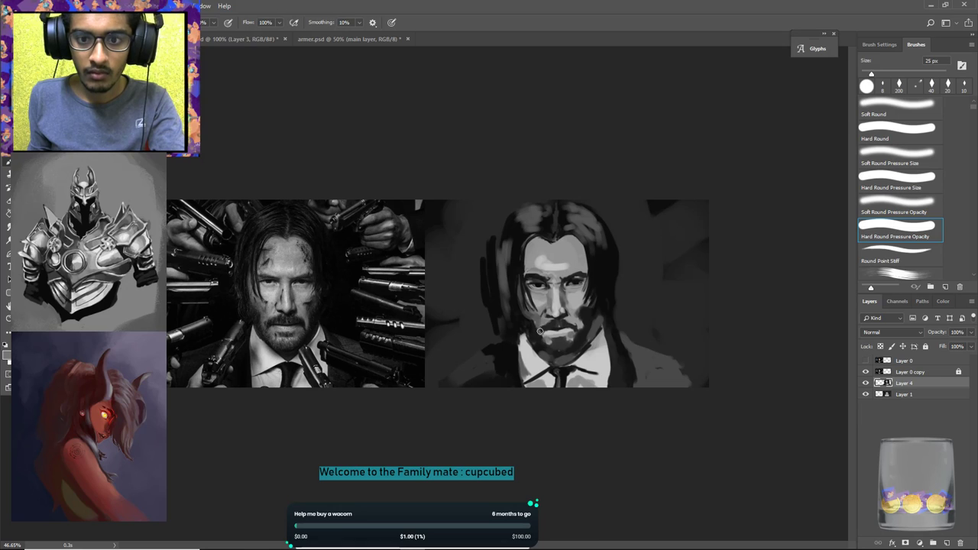
alt+click(549, 348)
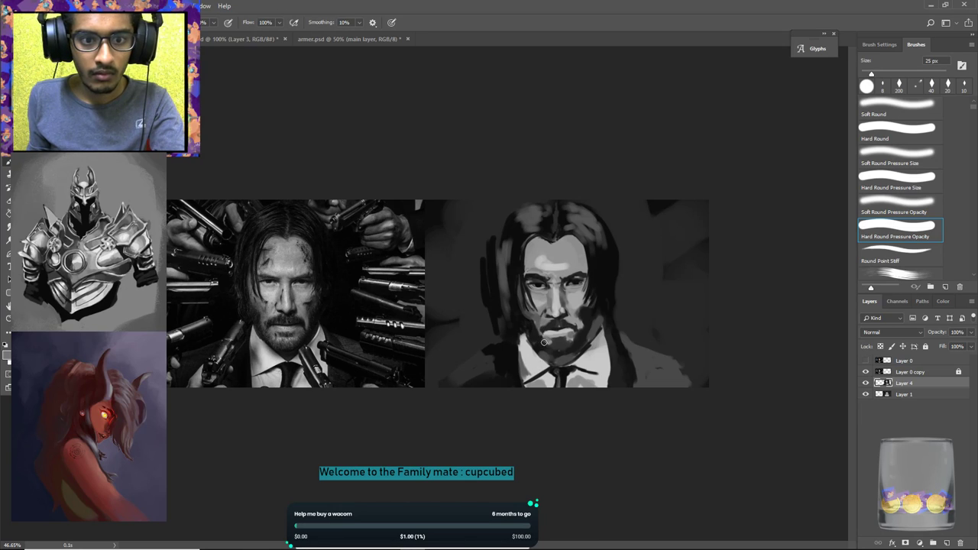
alt+click(546, 329)
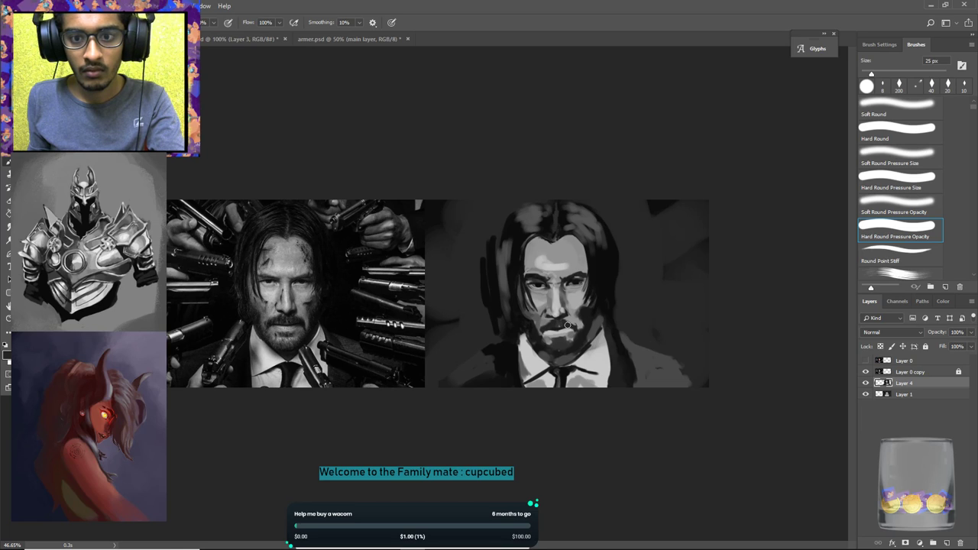
Reduce the brush to 8 px, define the moustache and beard around the lips with a sampled dark tone, and save.
alt+click(574, 344)
key(bracketleft)
key(bracketleft)
key(bracketleft)
key(bracketleft)
key(bracketleft)
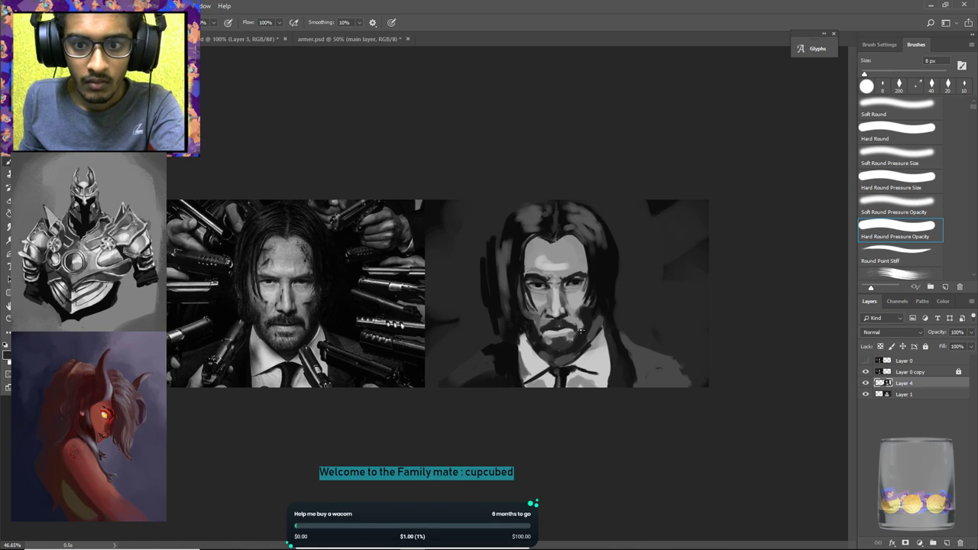
mouse_move(576, 328)
mouse_down()
mouse_move(584, 339)
mouse_move(547, 338)
mouse_up()
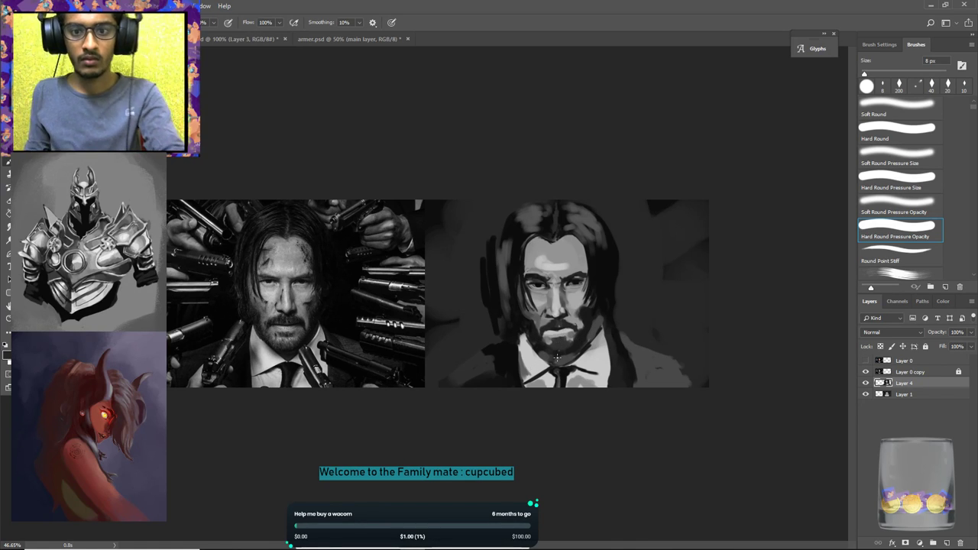
key(ctrl+s)
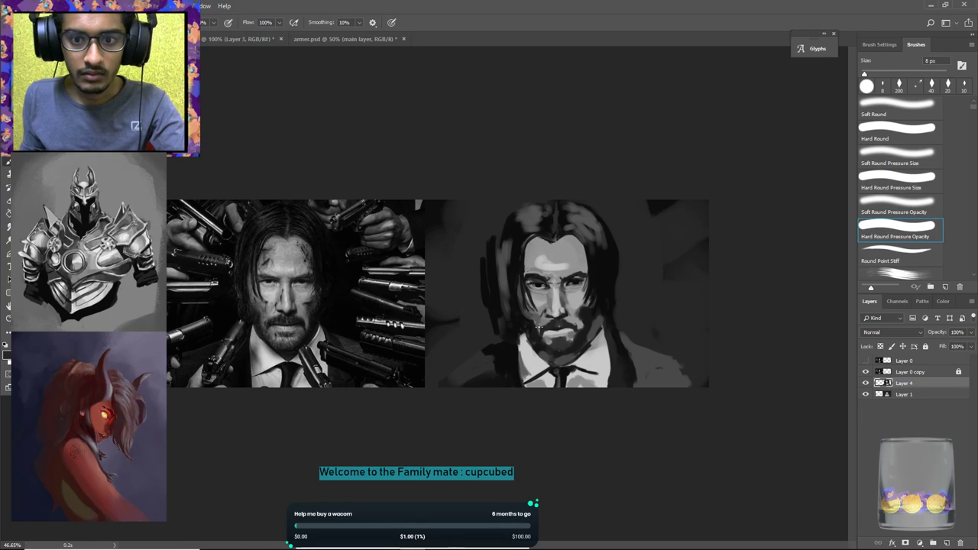
Refine the left-hand cheek and beard with sampled tones, reducing the brush from 8 px to 2 px for fine detail.
alt+click(540, 328)
drag(539, 331, 539, 339)
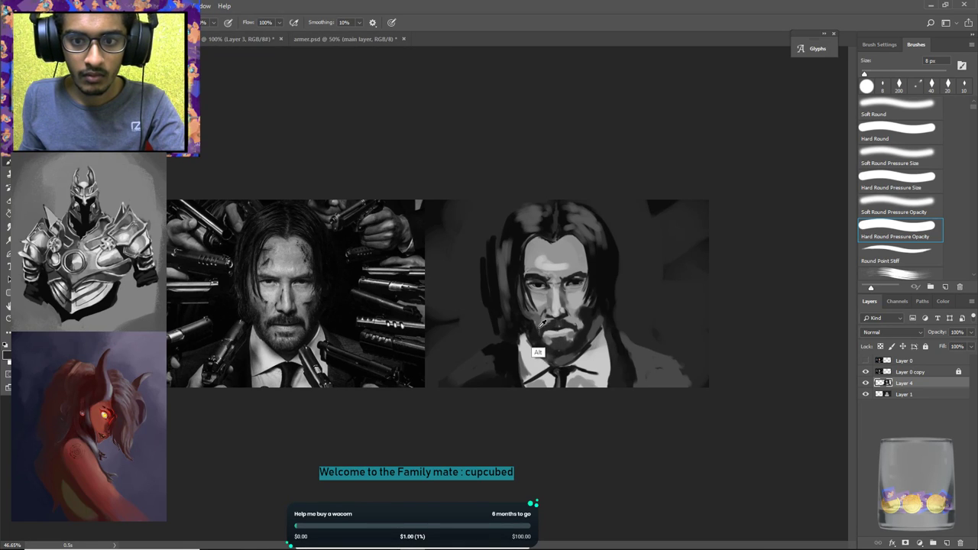
alt+click(538, 324)
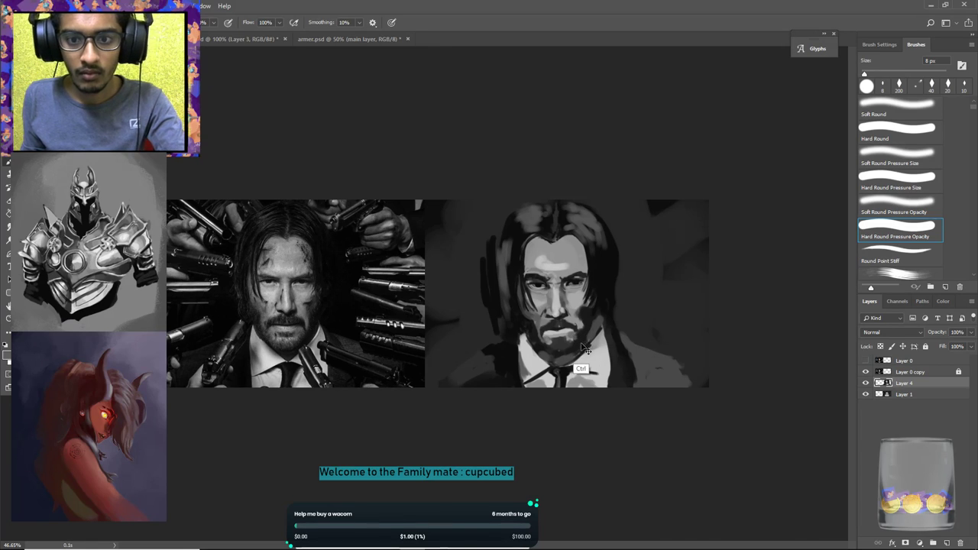
key(bracketleft)
key(bracketleft)
key(bracketleft)
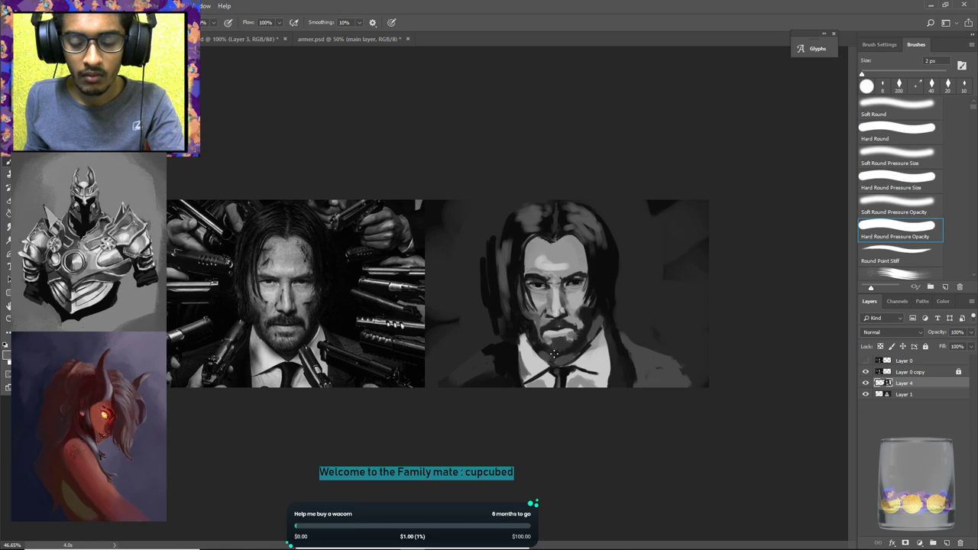
alt+click(580, 313)
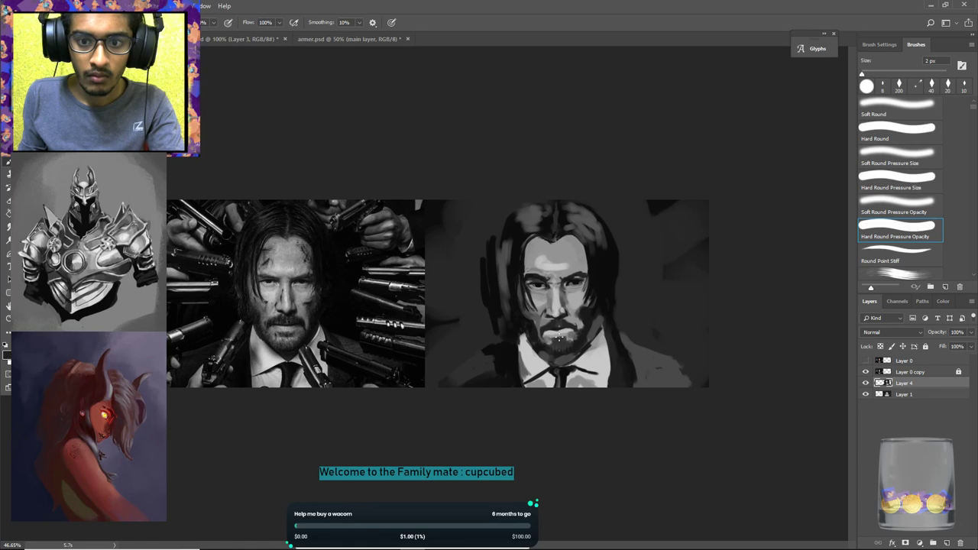
Enlarge the brush to 15 px and darken the beard below the lower lip.
key(bracketright)
key(bracketright)
key(bracketright)
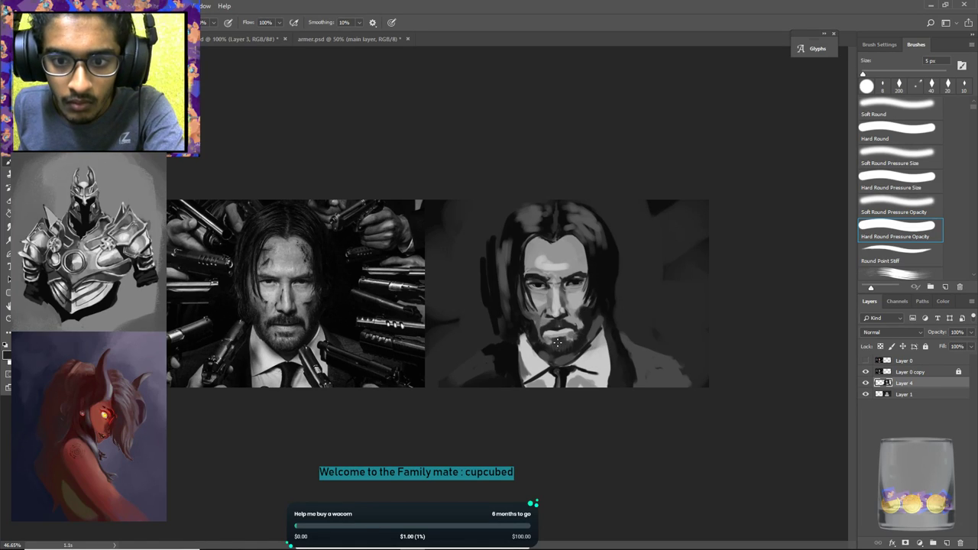
key(bracketright)
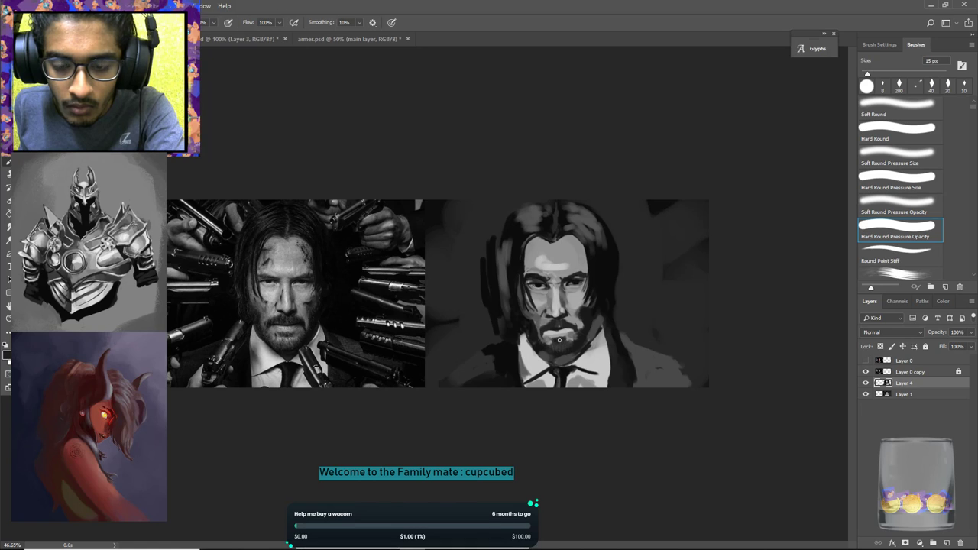
Sample the grey of the hair highlight, reduce the brush to 3 px, and paint fine beard strands on the chin.
alt+click(592, 243)
key(bracketleft)
key(bracketleft)
key(bracketleft)
key(bracketleft)
key(bracketleft)
key(bracketleft)
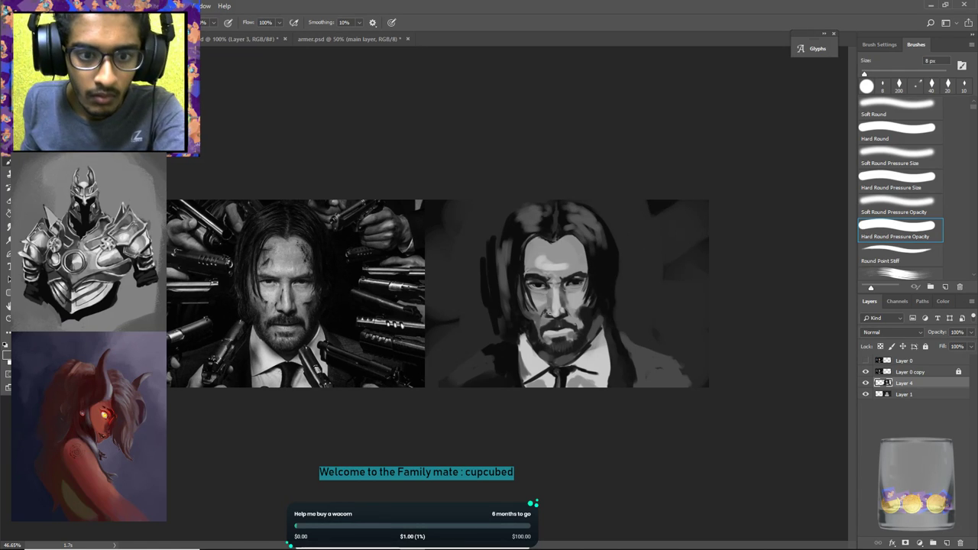
key(bracketleft)
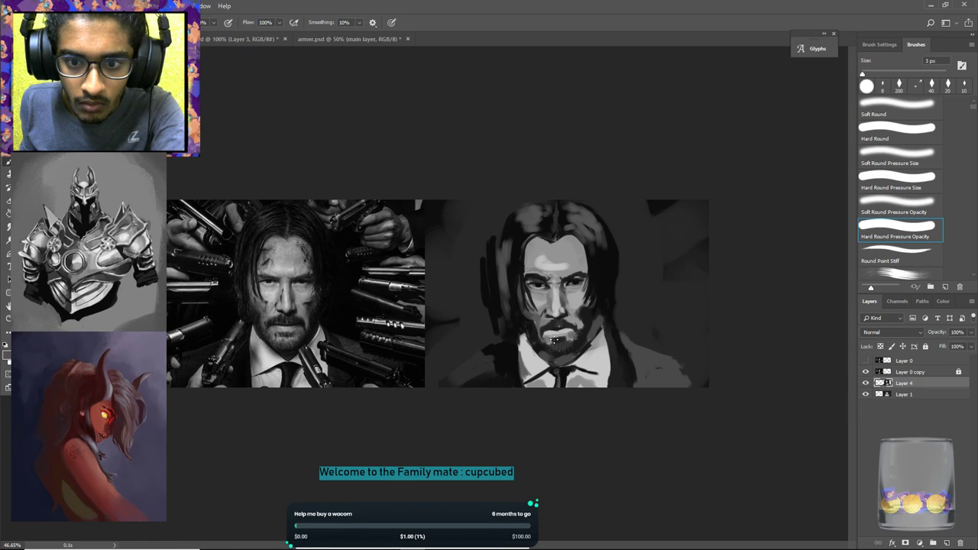
mouse_move(562, 347)
mouse_down()
mouse_move(611, 322)
mouse_move(599, 318)
mouse_move(586, 338)
mouse_move(548, 360)
mouse_up()
Add fine light and dark strokes across the chin beard with sampled tones and save the document.
alt+click(547, 368)
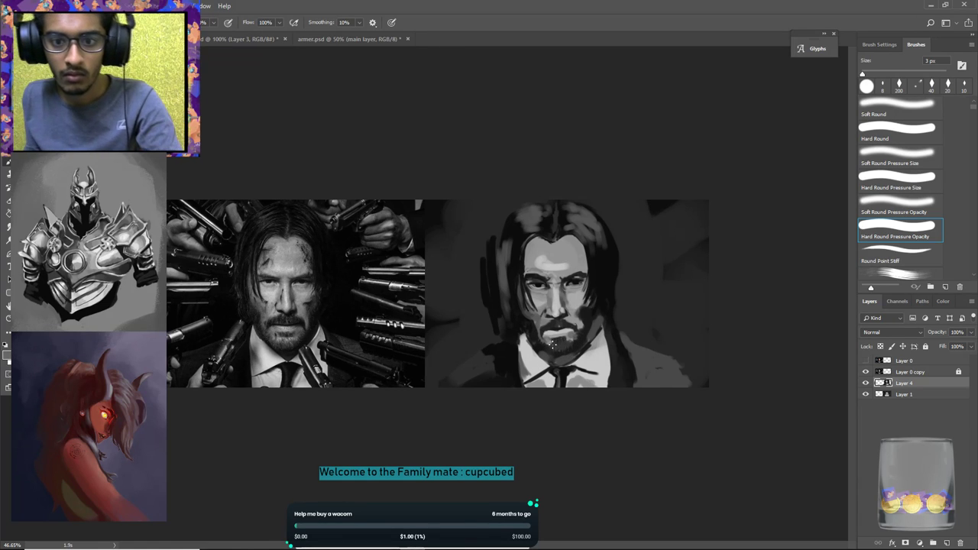
alt+click(550, 343)
alt+click(559, 343)
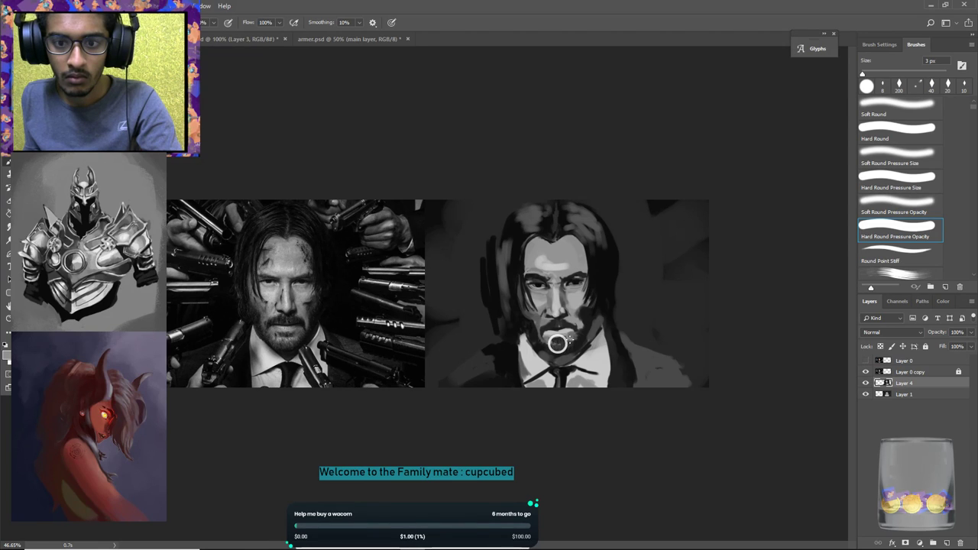
drag(560, 343, 569, 341)
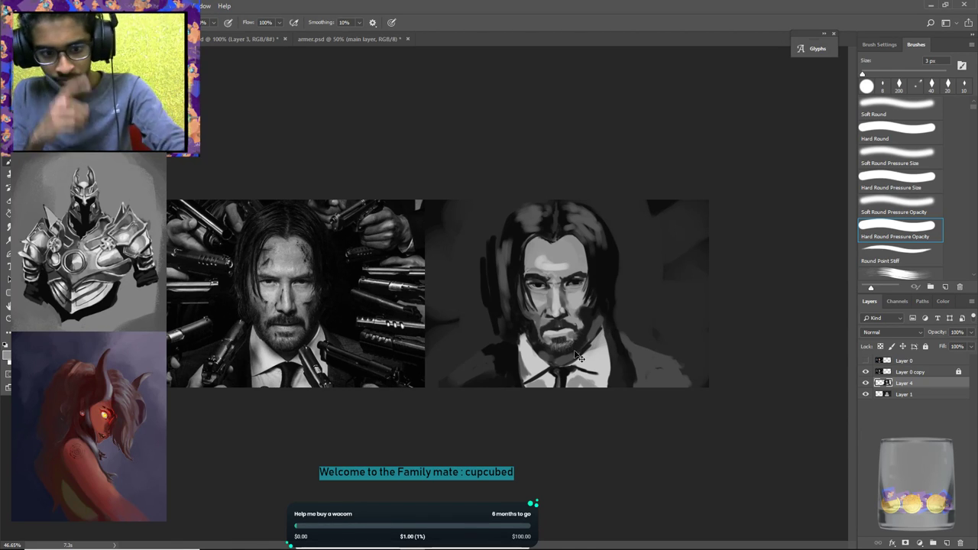
key(ctrl+s)
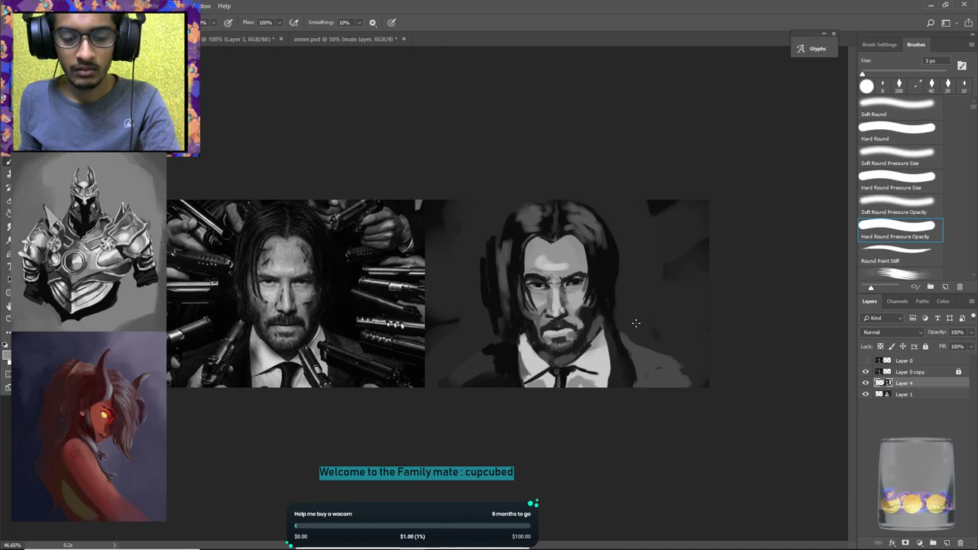
Refine the nose bridge and inner eye corners with 3 px strokes in sampled skin tones.
alt+click(555, 282)
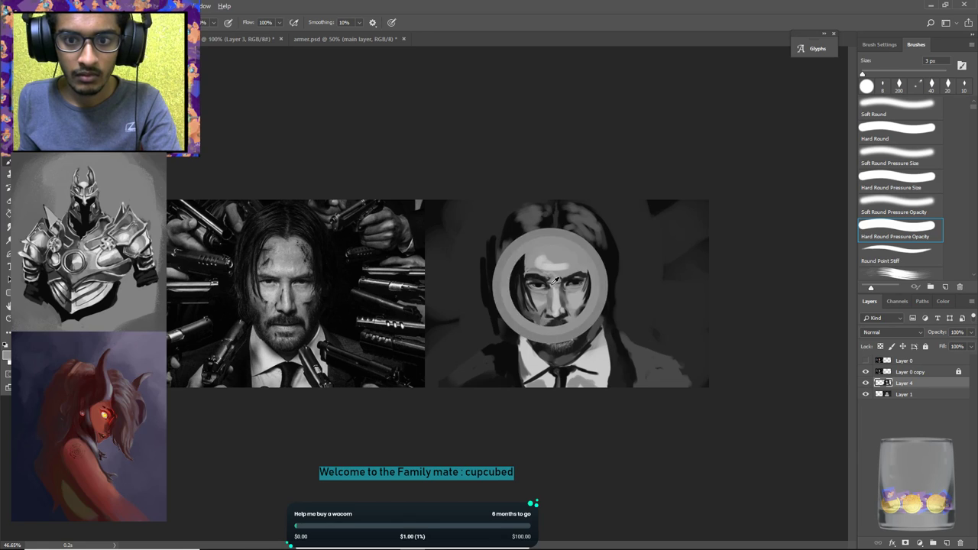
alt+click(552, 284)
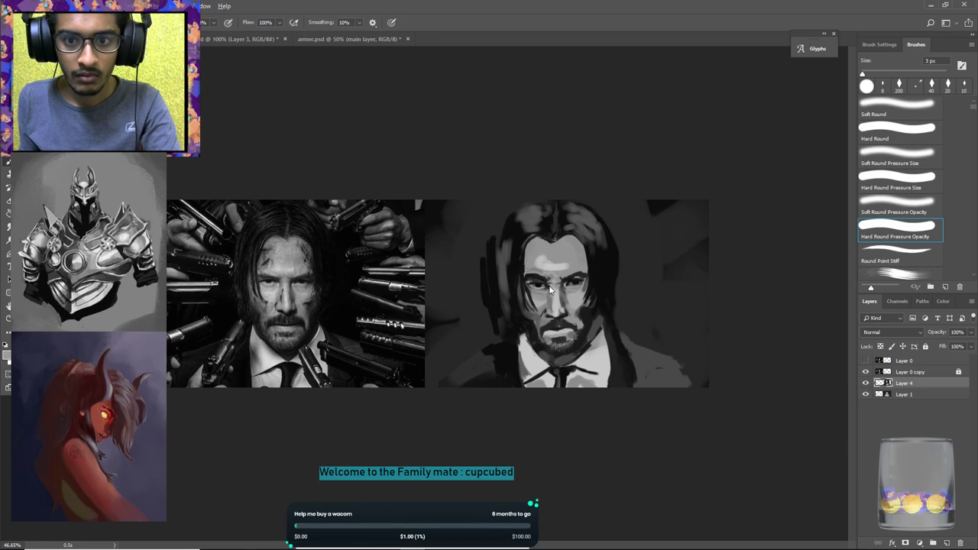
alt+click(552, 284)
alt+click(554, 282)
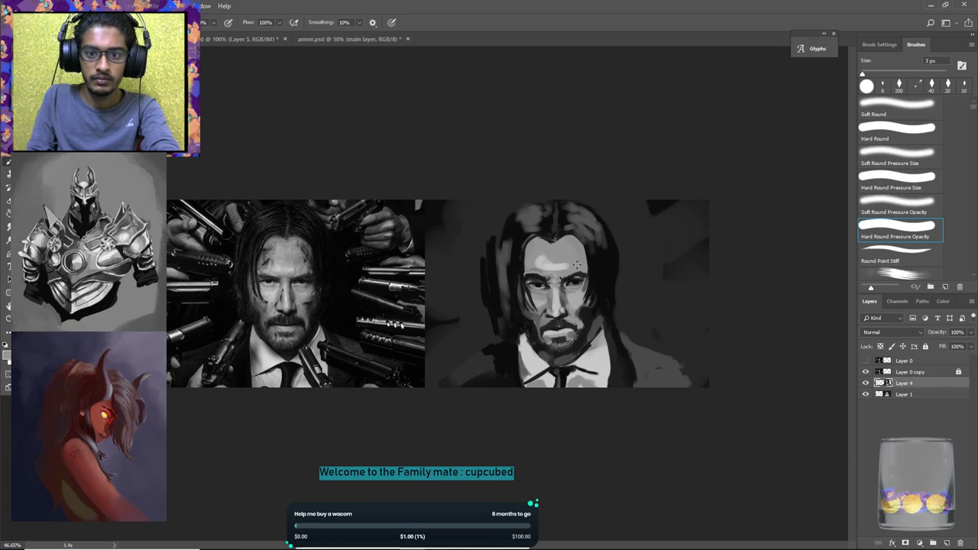
Refine the side of the nose and the adjoining cheek with 3 px strokes in sampled tones and save the document.
alt+click(568, 295)
drag(567, 302, 569, 311)
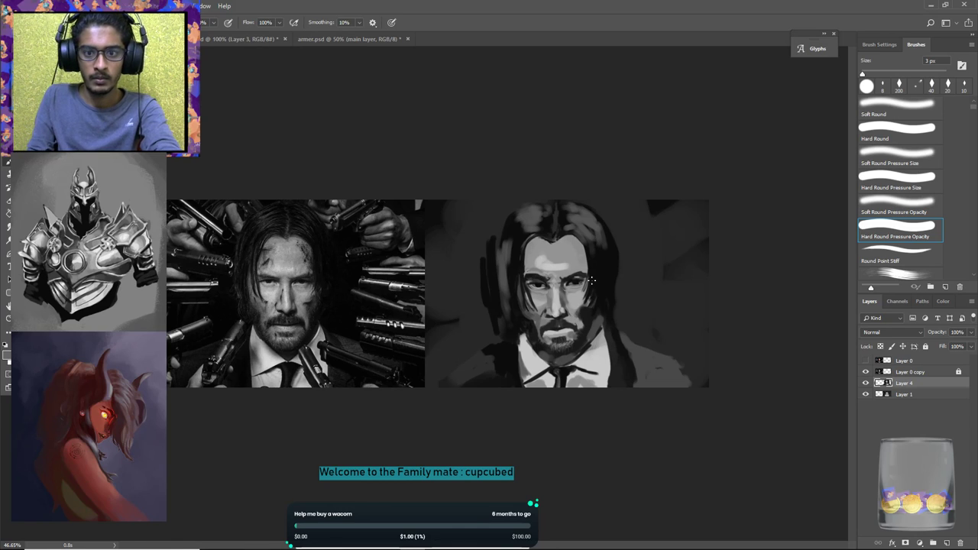
alt+click(571, 311)
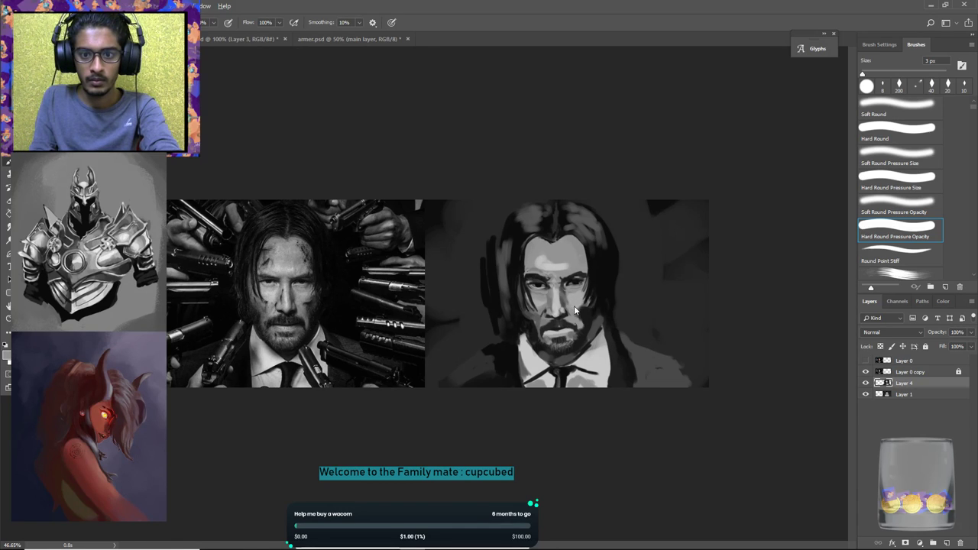
drag(570, 305, 576, 306)
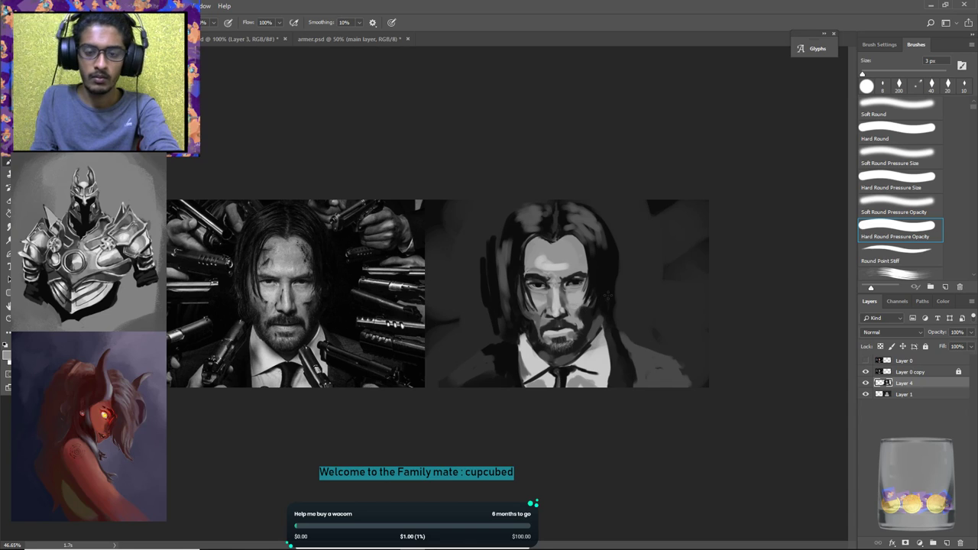
alt+click(543, 302)
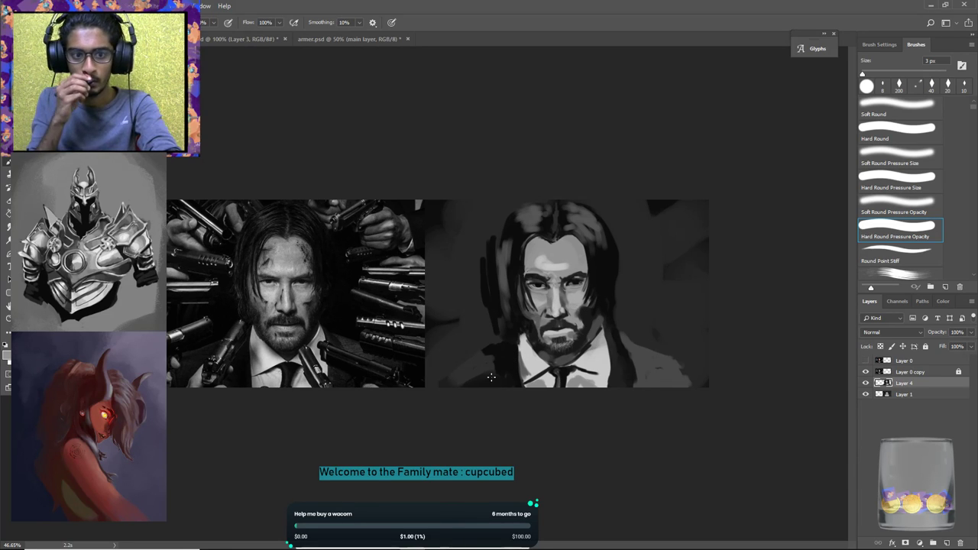
key(ctrl+s)
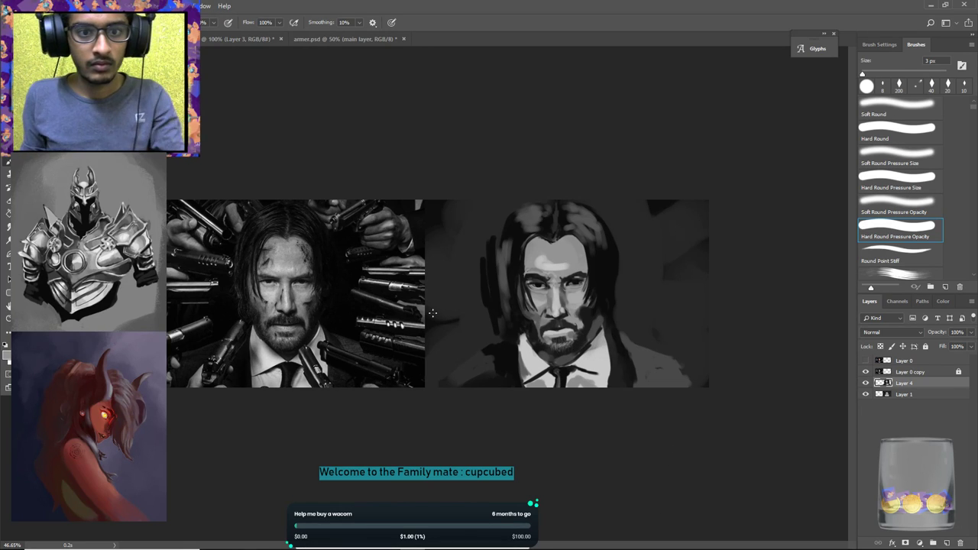
Enlarge the brush to 60 px and blend the forehead highlight with sampled skin tones.
key(bracketright)
key(bracketright)
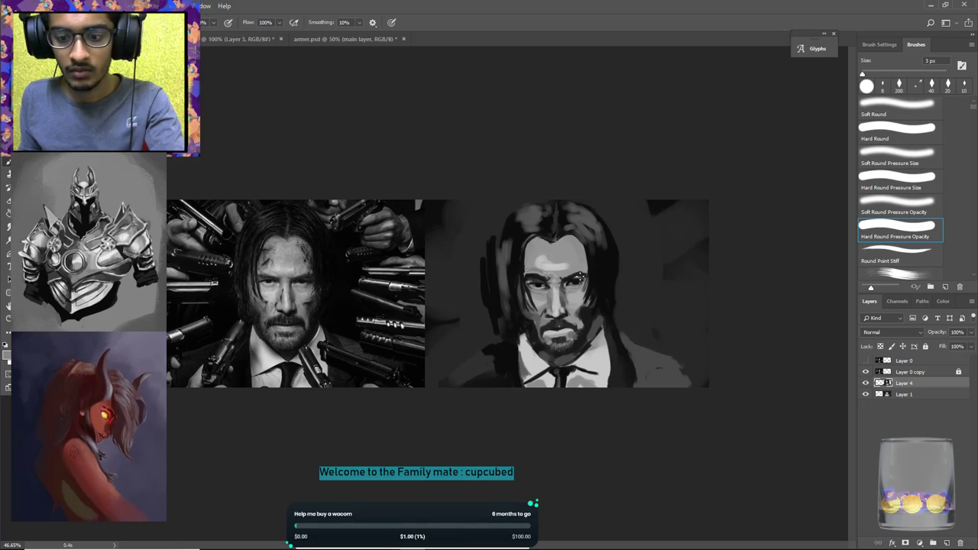
key(bracketright)
key(bracketright)
key(bracketright)
key(bracketright)
key(bracketright)
key(bracketright)
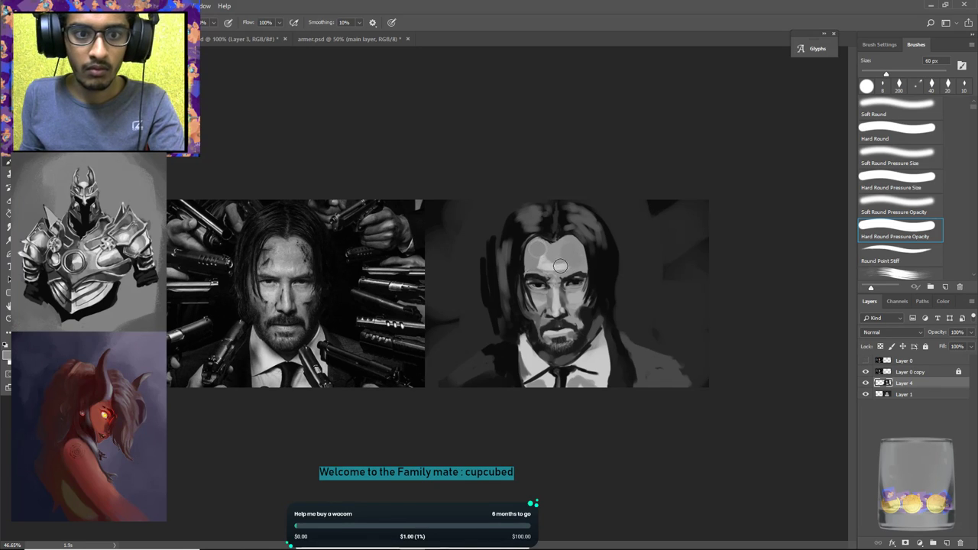
alt+click(563, 250)
drag(575, 252, 569, 261)
alt+click(555, 251)
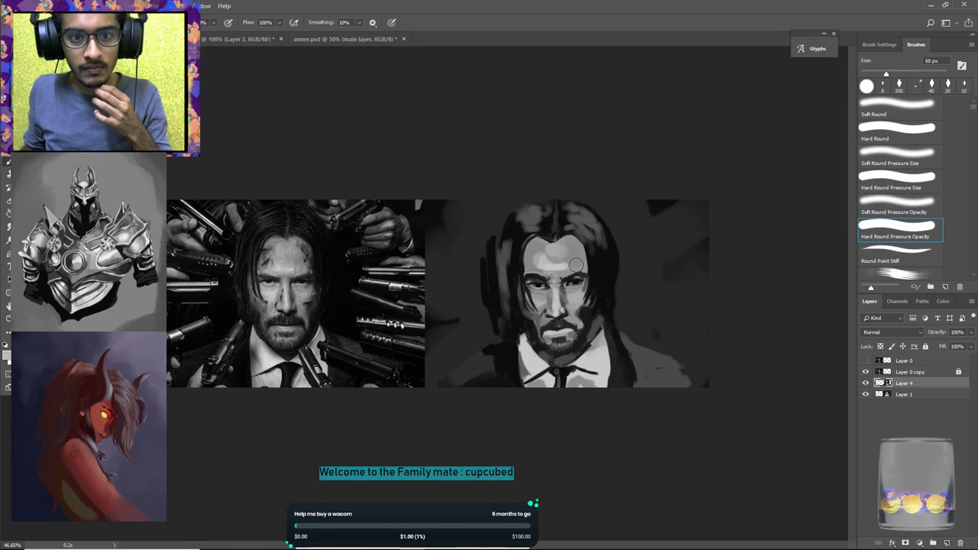
Sample a dark beard grey, reduce the brush to 9 px, and shade the beard along the jaw on the image's left side.
alt+click(543, 321)
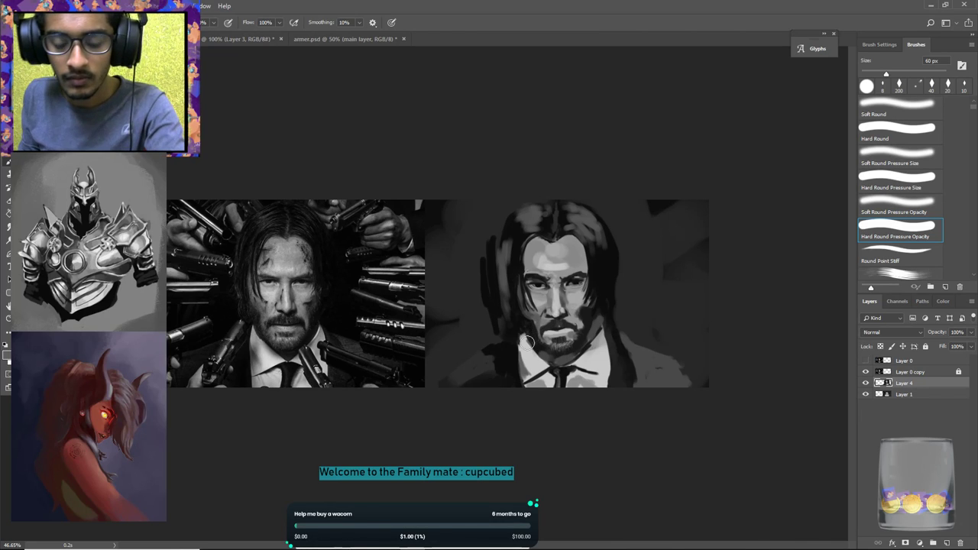
key(bracketleft)
key(bracketleft)
key(bracketleft)
key(bracketleft)
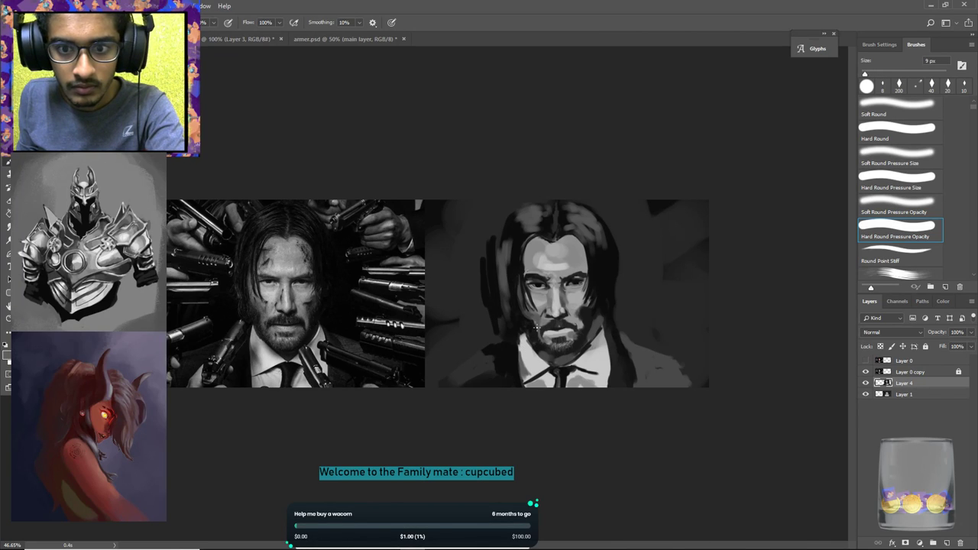
drag(538, 336, 535, 329)
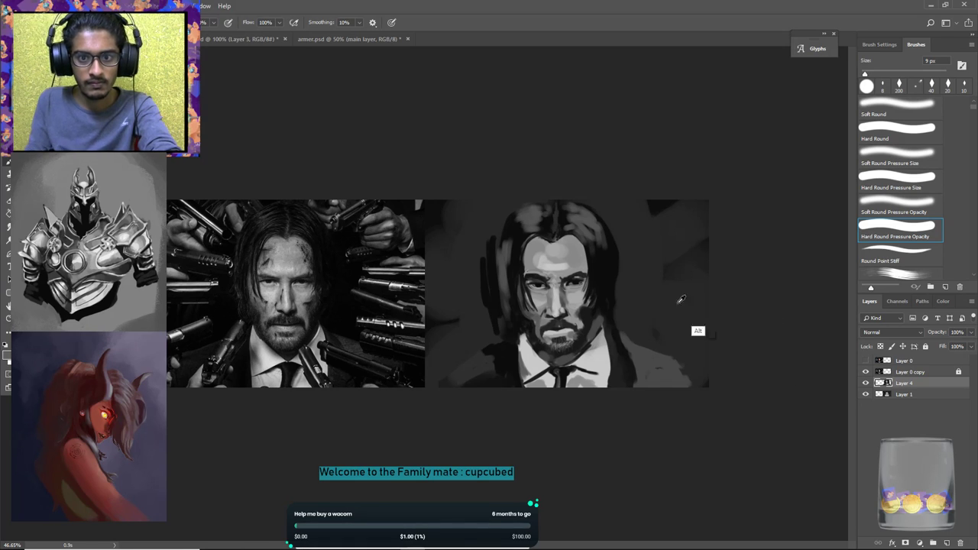
Paint 9 px hair strands beside the face on the image's left side in sampled hair tones and save the document.
alt+click(504, 237)
mouse_move(503, 243)
mouse_down()
mouse_move(508, 300)
mouse_move(498, 248)
mouse_move(501, 278)
mouse_move(507, 230)
mouse_up()
alt+click(508, 230)
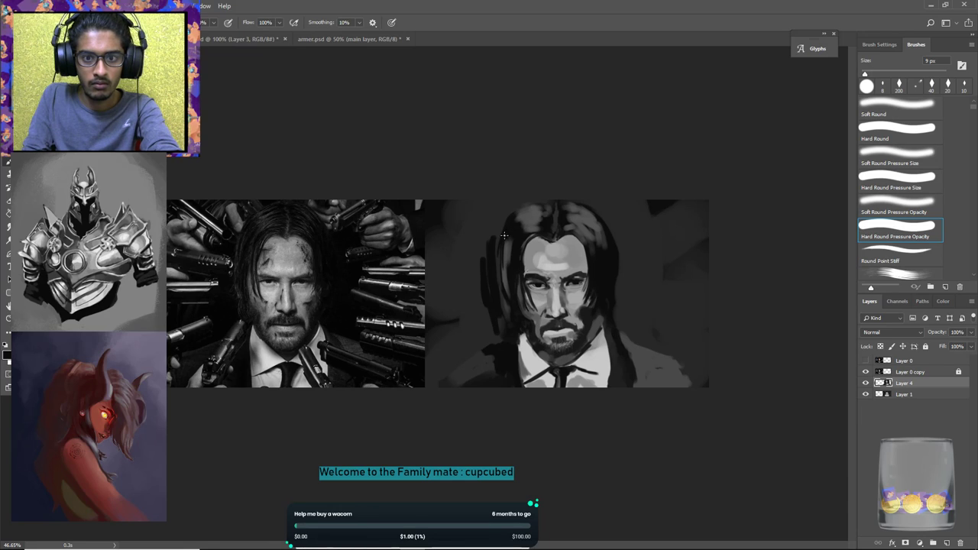
alt+click(506, 255)
drag(504, 270, 505, 237)
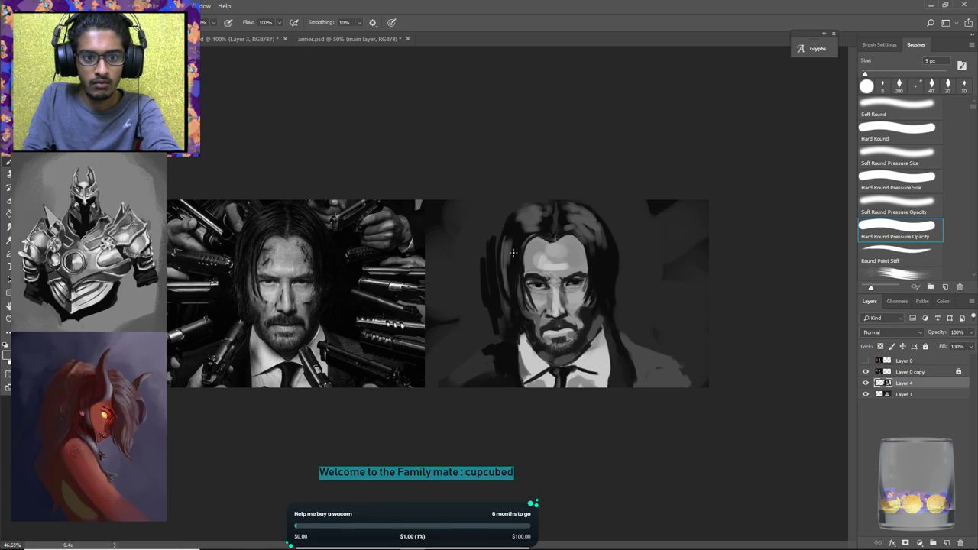
drag(525, 238, 522, 280)
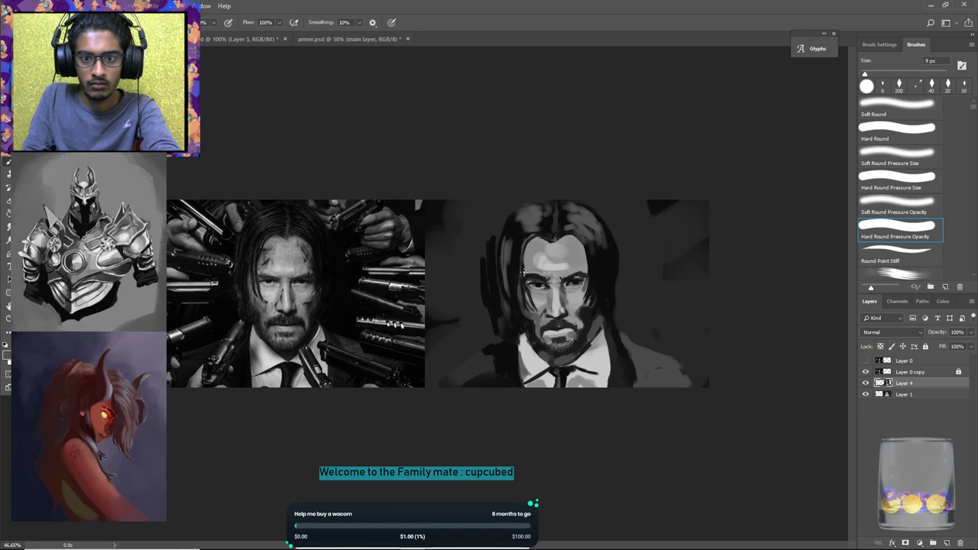
key(ctrl+s)
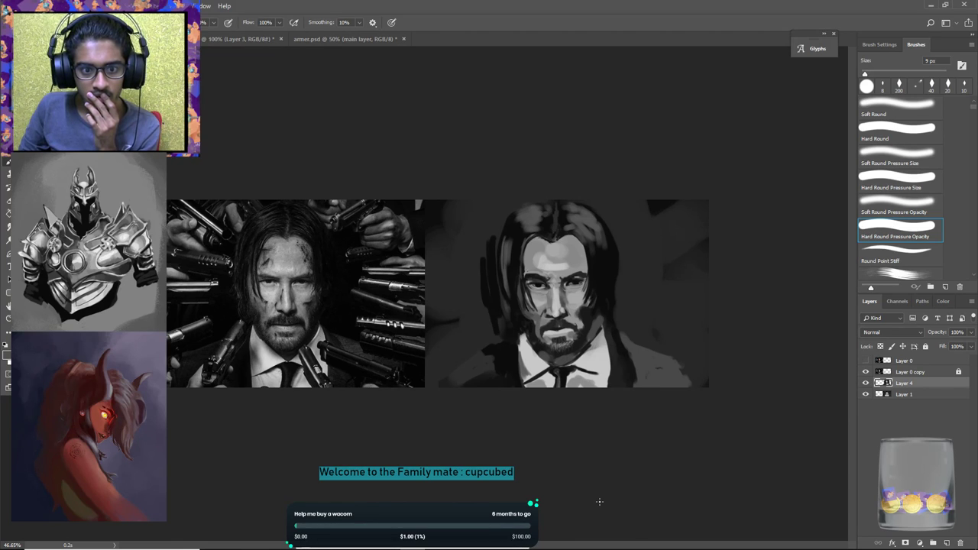
Reduce the brush to 3 px and darken the line between the lips out to the mouth corner.
key(bracketleft)
key(bracketleft)
key(bracketleft)
key(bracketleft)
key(bracketleft)
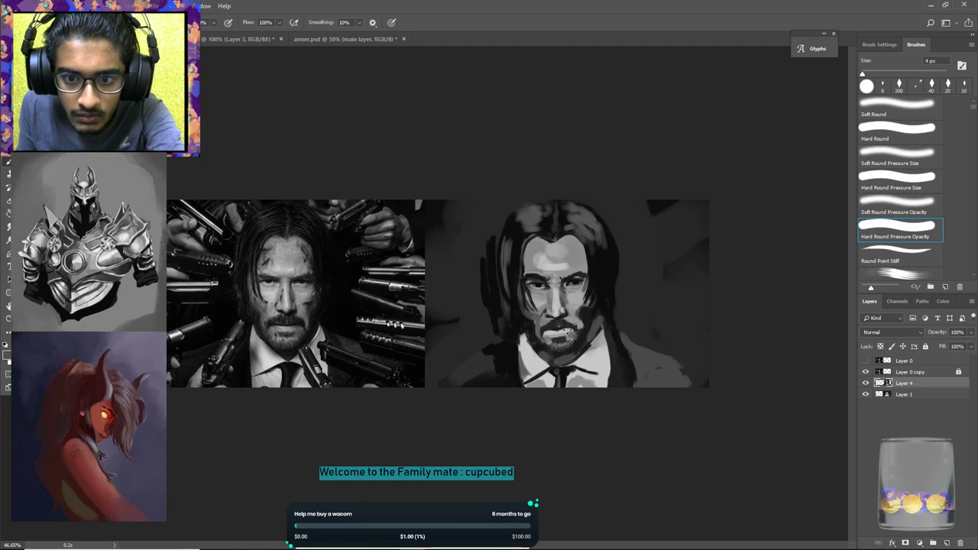
key(bracketleft)
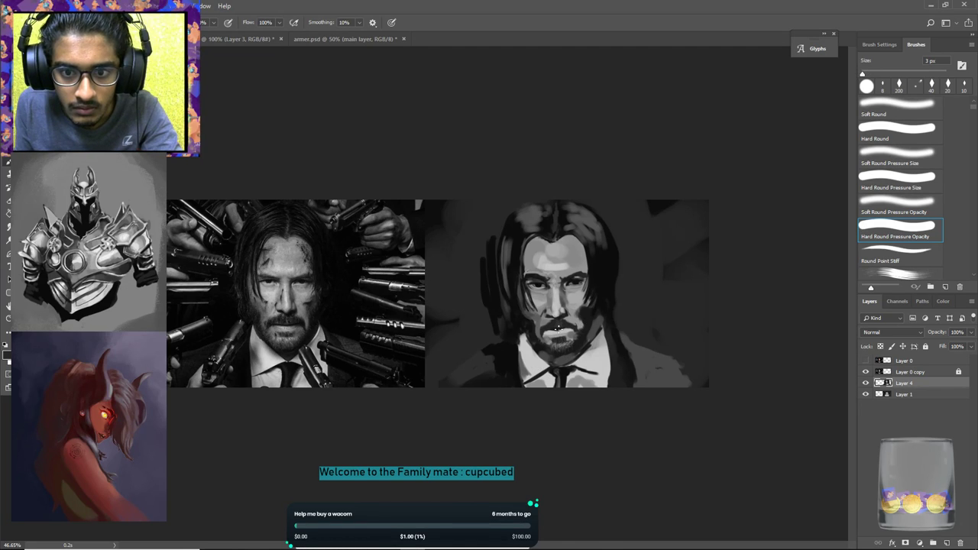
drag(559, 331, 568, 327)
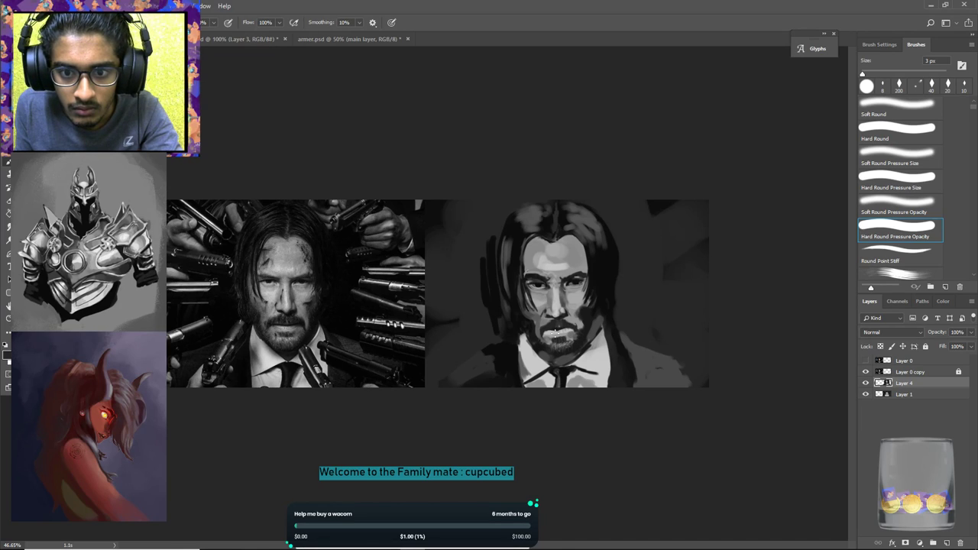
drag(549, 334, 545, 334)
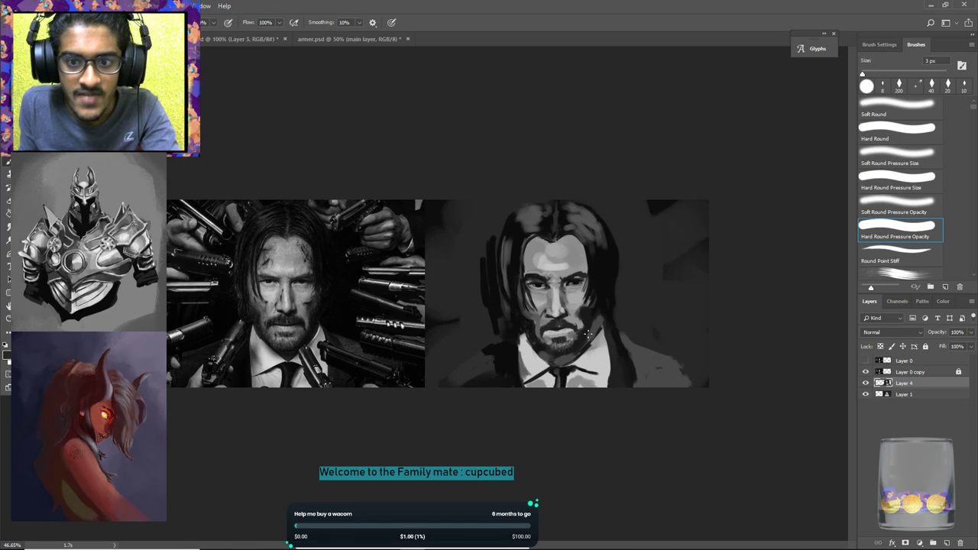
Retouch the lips with fine 3 px strokes in a grey sampled from the mouth.
alt+click(569, 331)
click(567, 330)
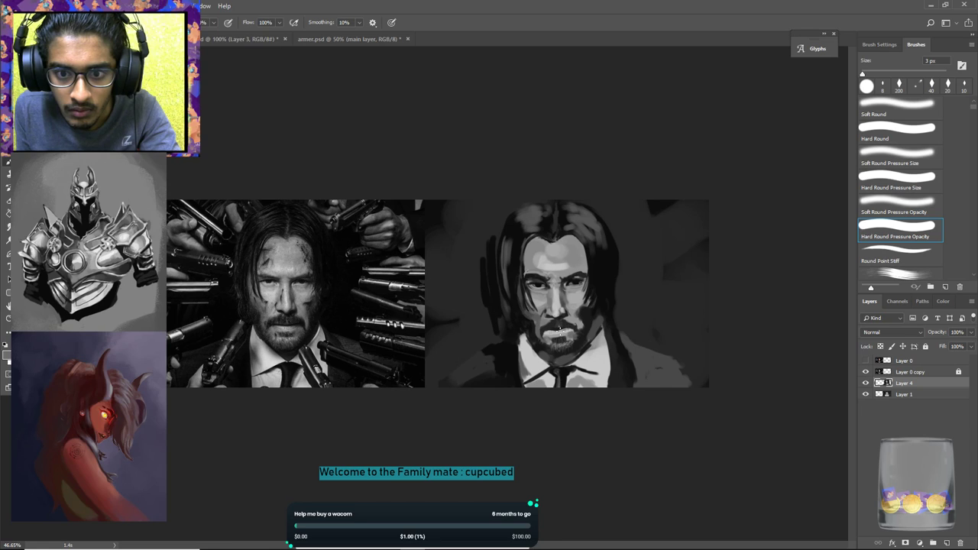
mouse_move(547, 330)
mouse_down()
mouse_move(576, 328)
mouse_move(551, 333)
mouse_up()
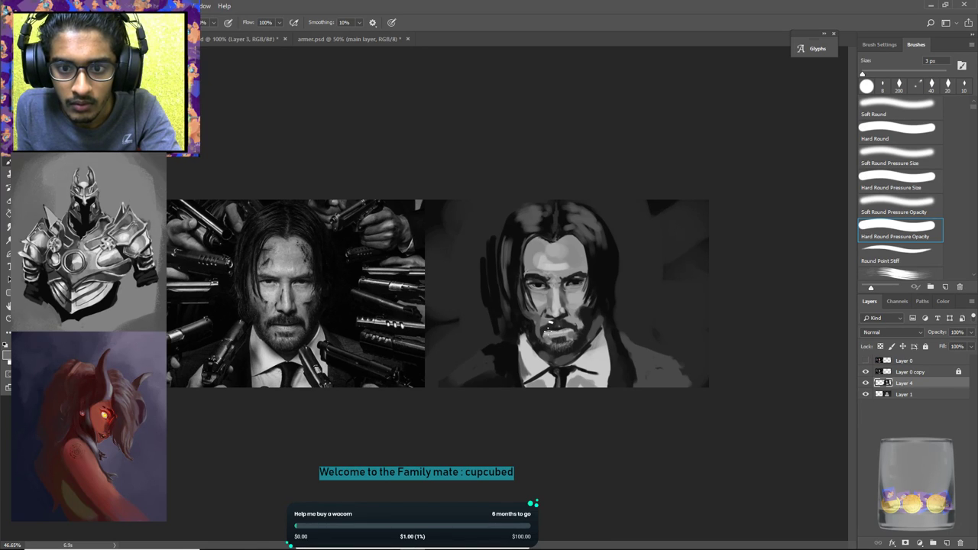
drag(562, 329, 551, 331)
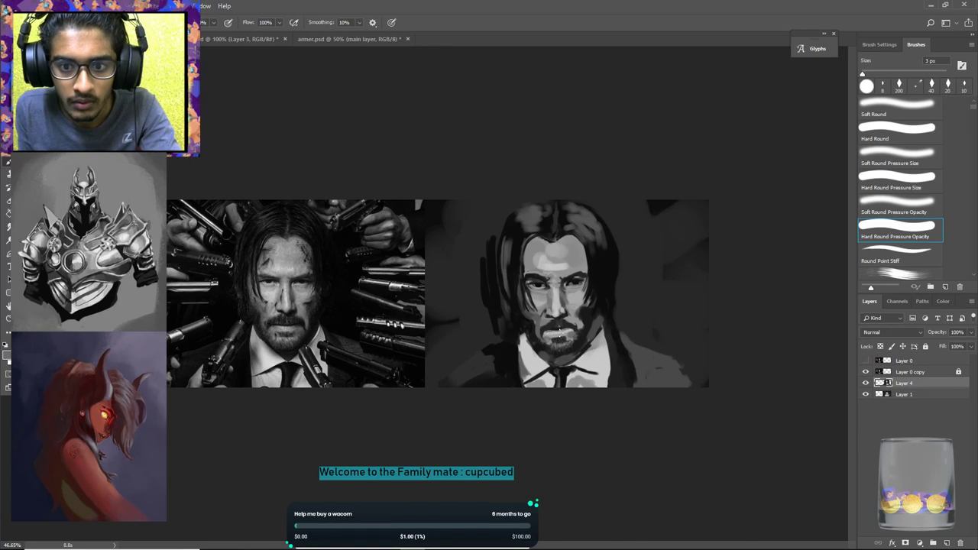
alt+click(568, 327)
On a new layer, paint a dark shadow over the lips with a 20 px brush and set the layer's opacity to 54%.
key(ctrl+shift+alt+n)
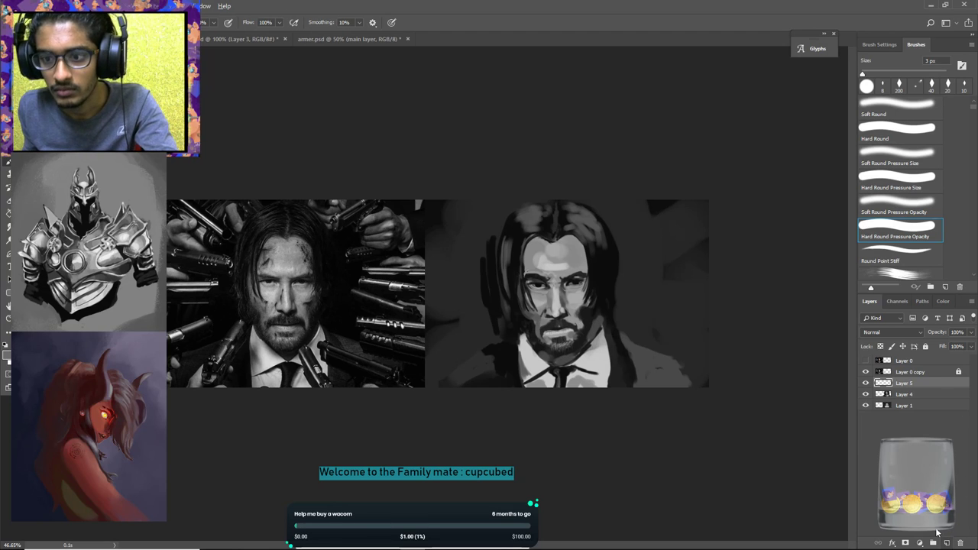
alt+click(512, 360)
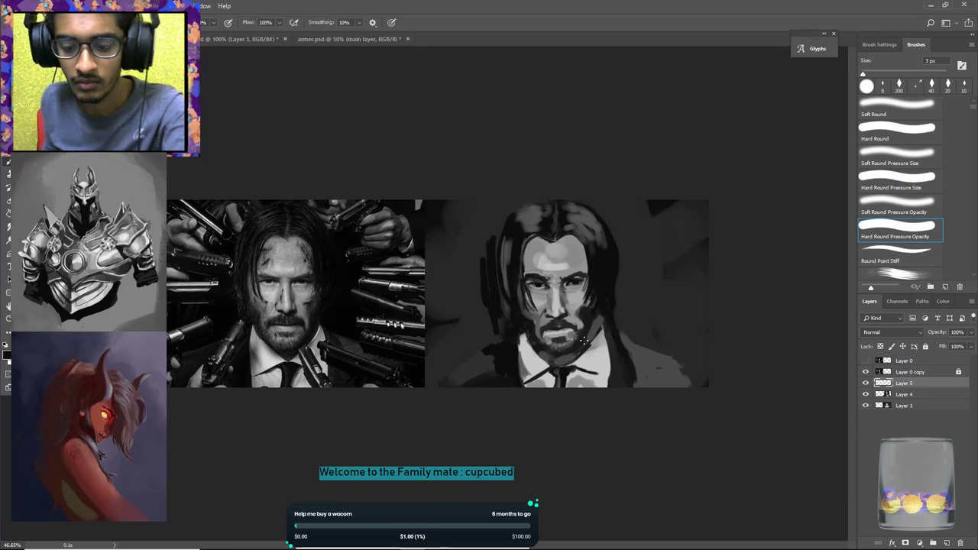
key(])
key(bracketright)
key(bracketright)
key(bracketright)
key(bracketright)
key(bracketright)
key(bracketright)
key(bracketright)
key(bracketright)
key(bracketright)
key(bracketright)
key(bracketright)
key(bracketleft)
key(bracketleft)
key(bracketleft)
key(bracketleft)
key(bracketleft)
key(bracketleft)
key(bracketleft)
key(bracketleft)
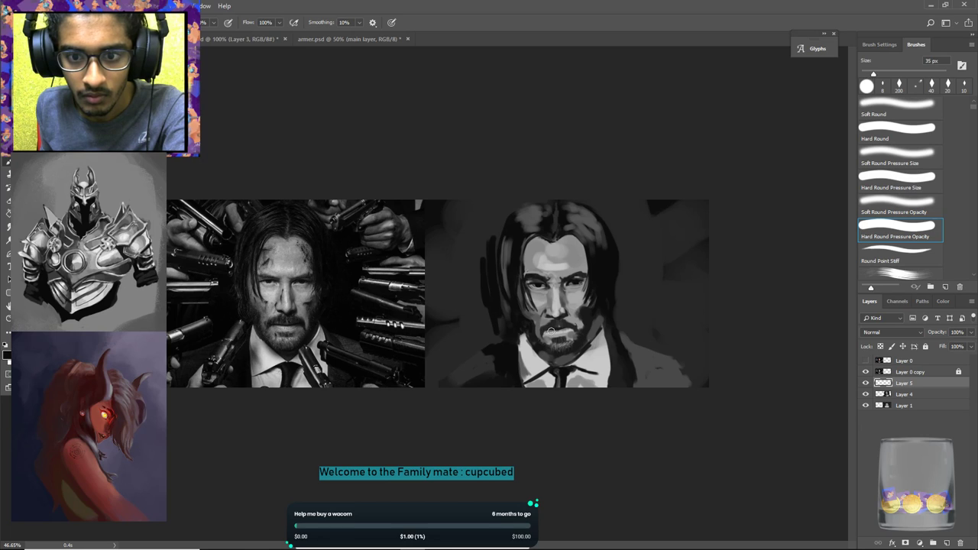
key(bracketright)
key(bracketright)
key(bracketright)
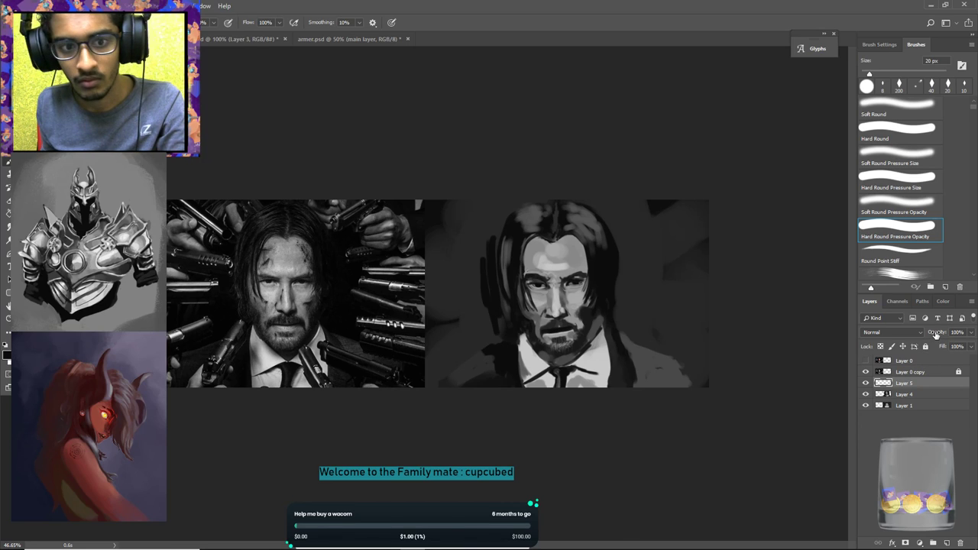
drag(934, 337, 938, 331)
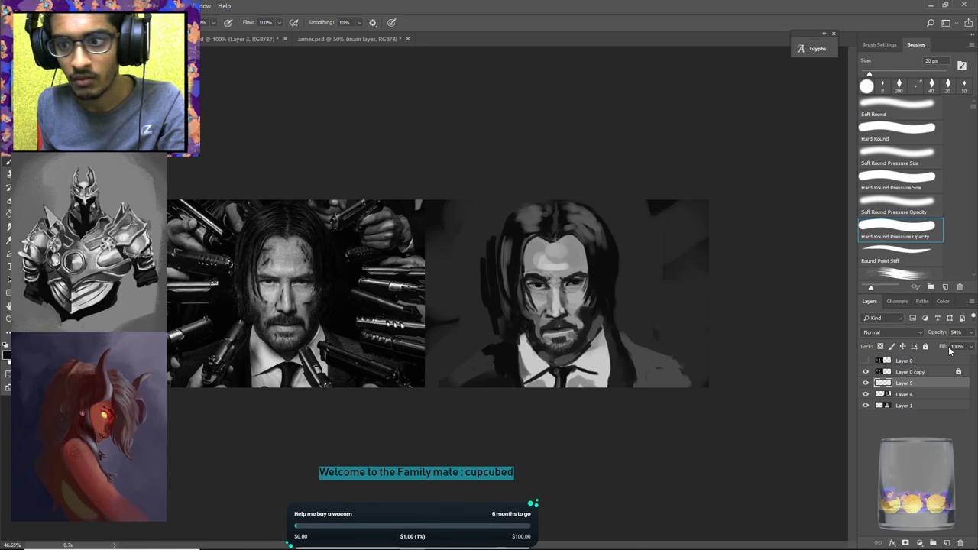
Rotate the lip shadow by about 6.4° and merge its layer with Layer 4.
key(ctrl+t)
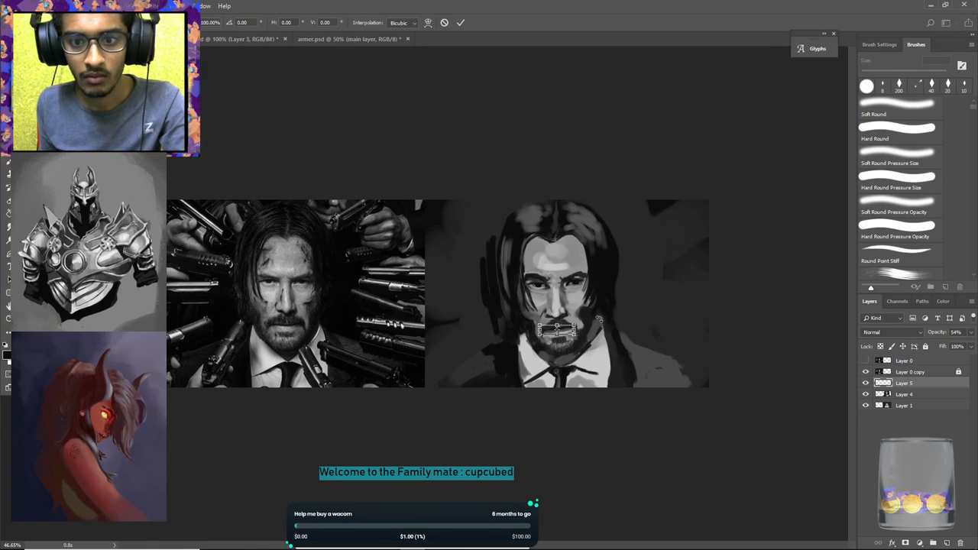
drag(569, 333, 541, 344)
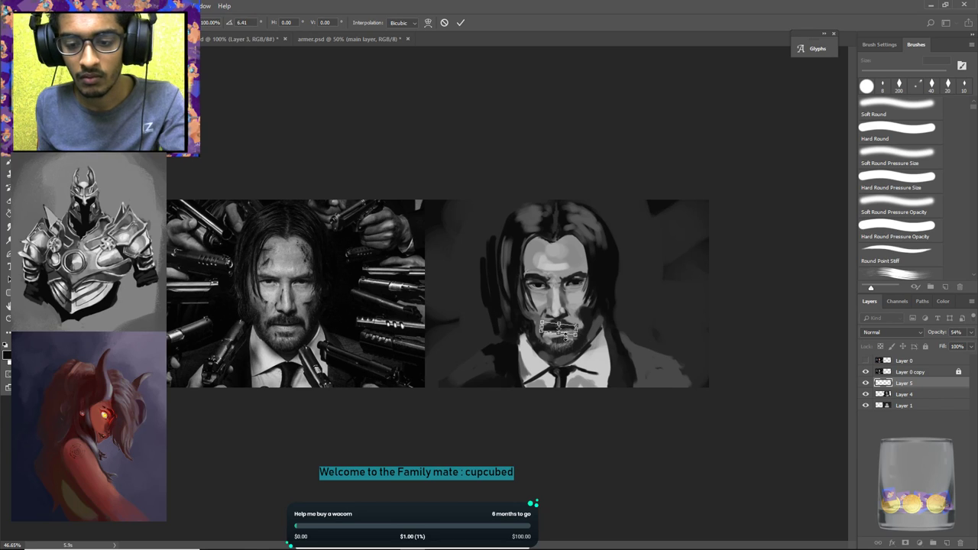
key(Return)
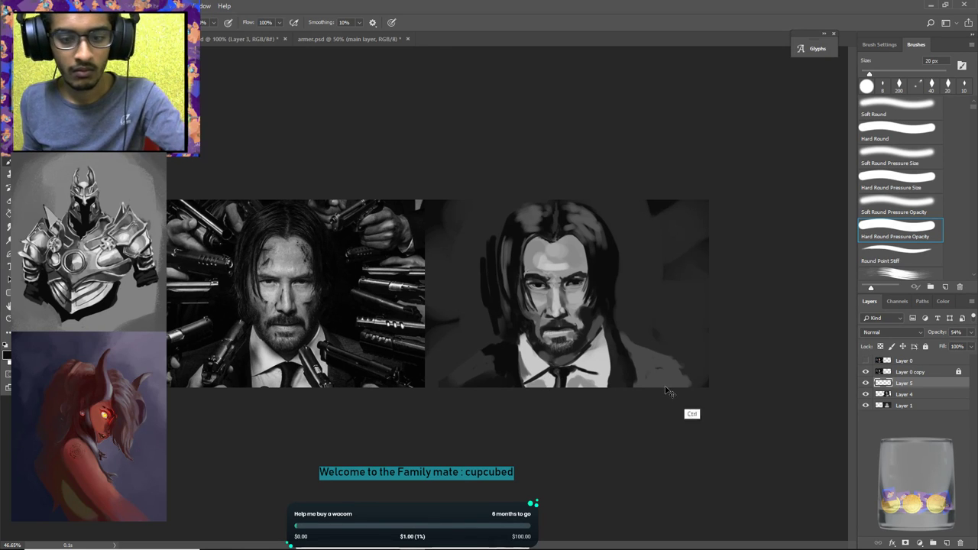
ctrl+click(934, 396)
key(ctrl+e)
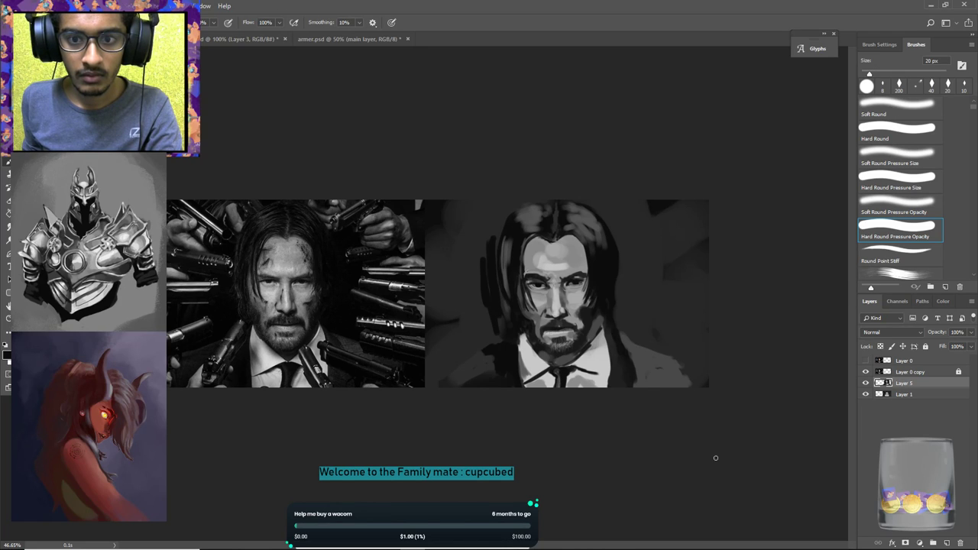
Shade the forehead above the brow and beside the hairline using greys sampled from the portrait with the 20 px brush.
alt+click(547, 265)
drag(533, 271, 545, 274)
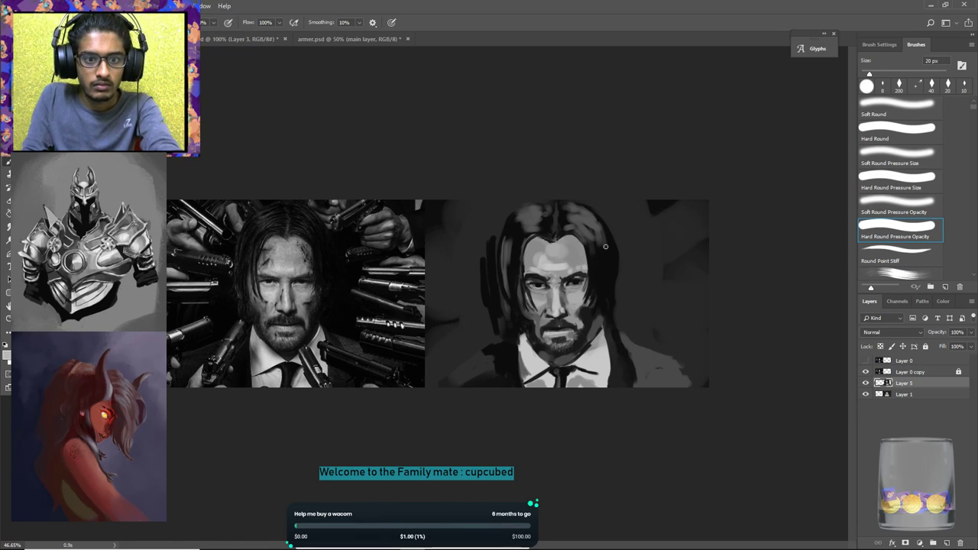
key(alt)
alt+click(599, 301)
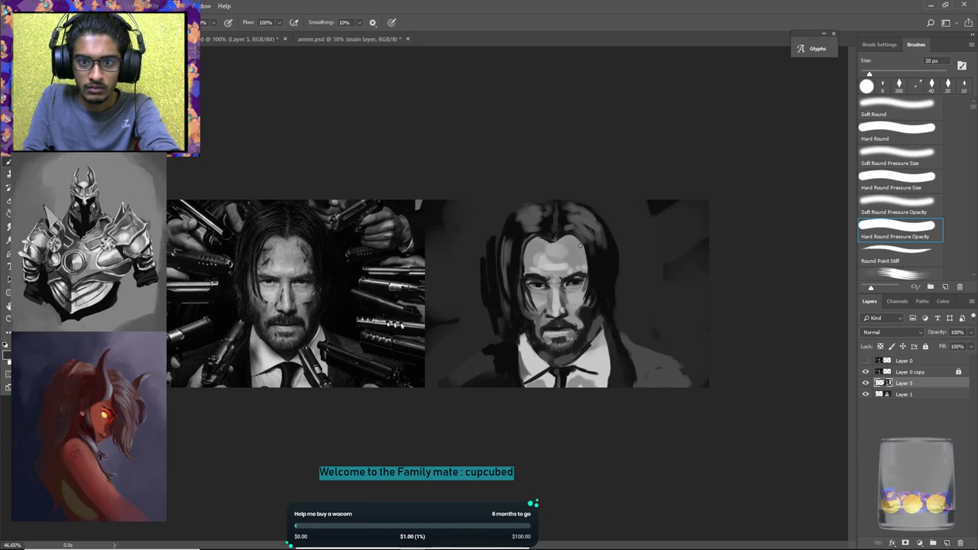
alt+click(585, 250)
drag(580, 248, 586, 262)
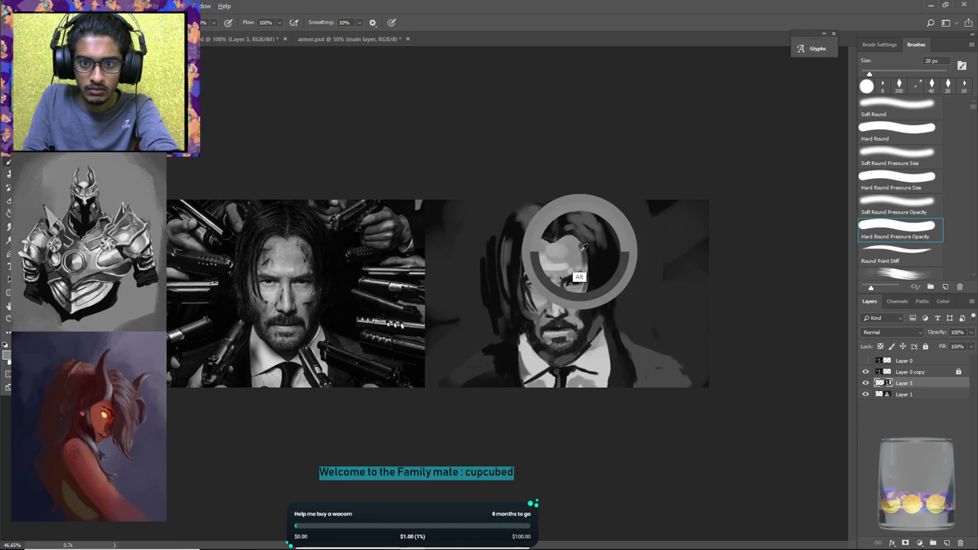
Blend the edge between the forehead and the hair at the right temple using repeatedly sampled skin and hair greys.
alt+click(587, 249)
alt+click(589, 251)
alt+click(583, 258)
drag(579, 237, 571, 245)
alt+click(572, 250)
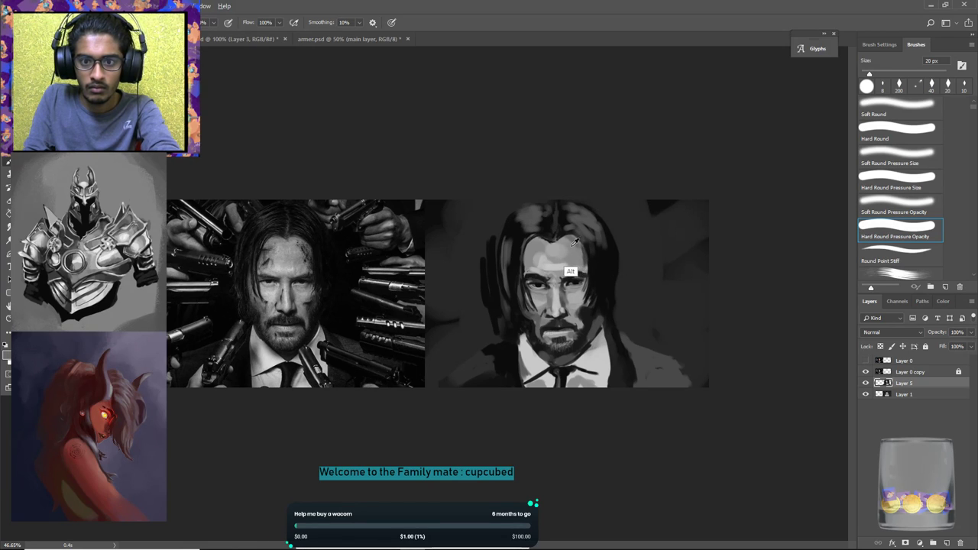
alt+click(586, 253)
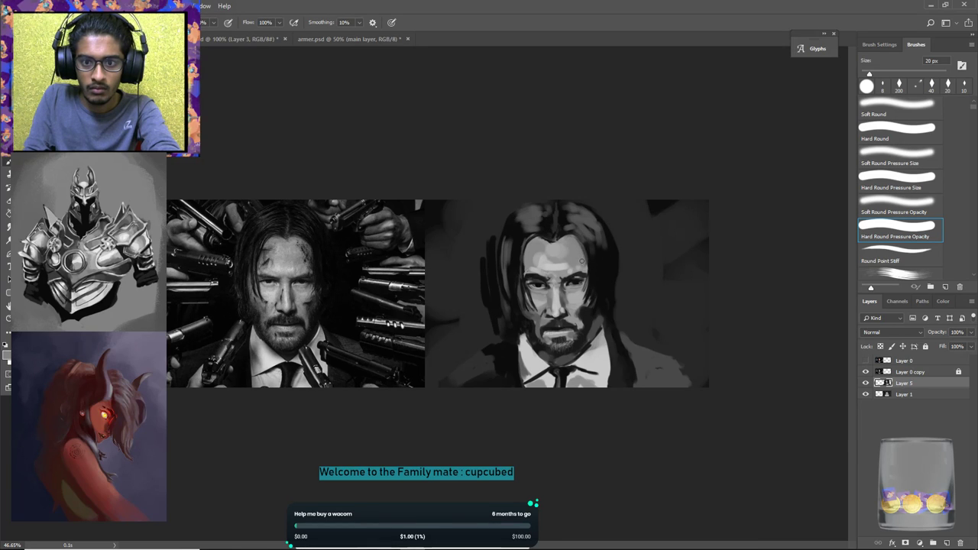
alt+click(586, 253)
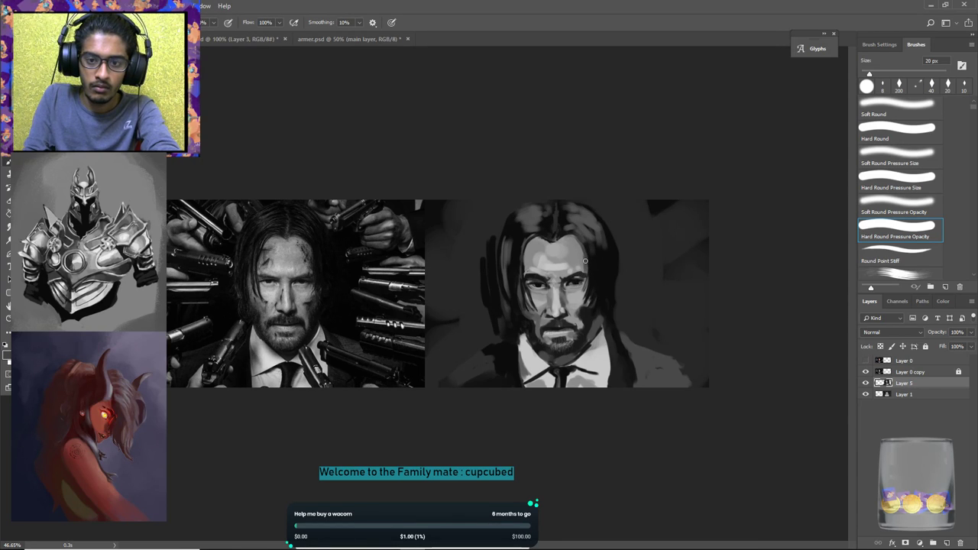
alt+click(579, 248)
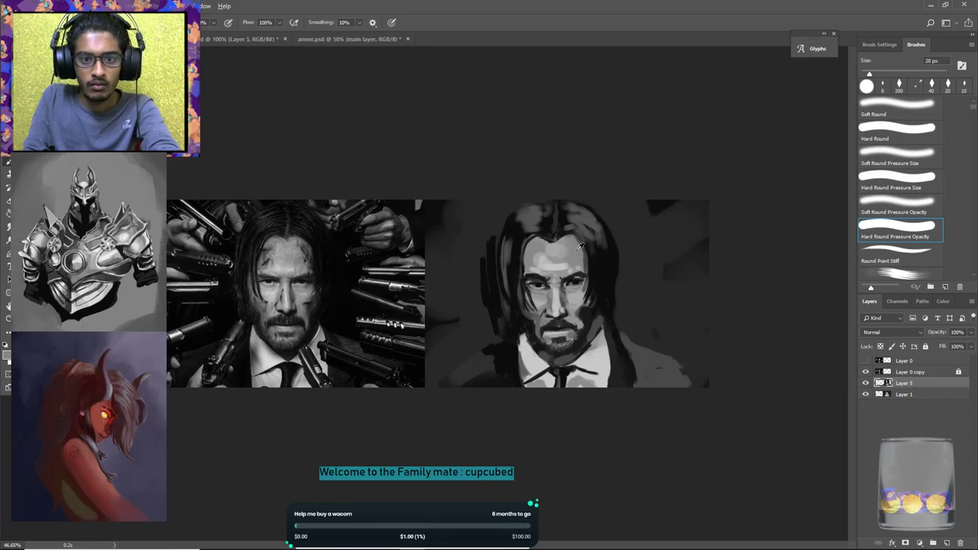
drag(583, 260, 584, 271)
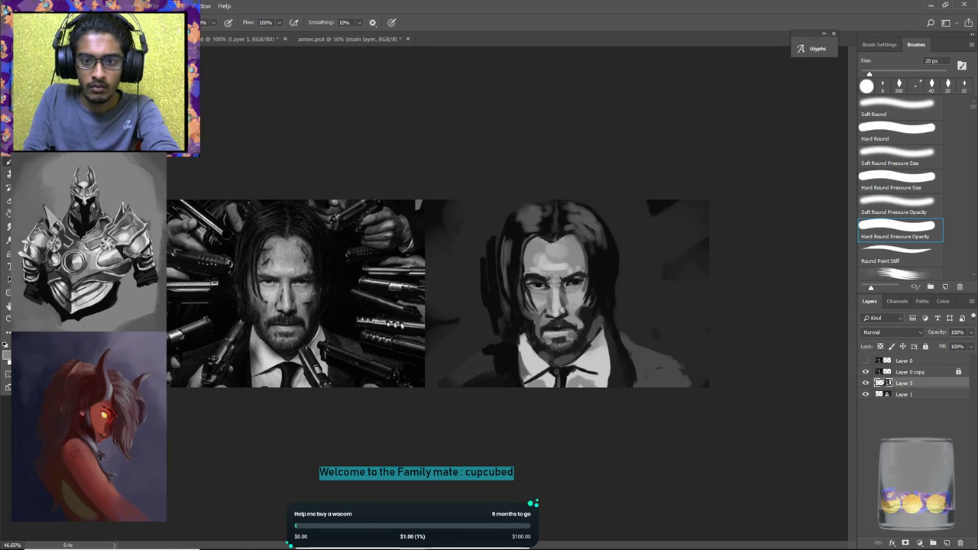
alt+click(587, 258)
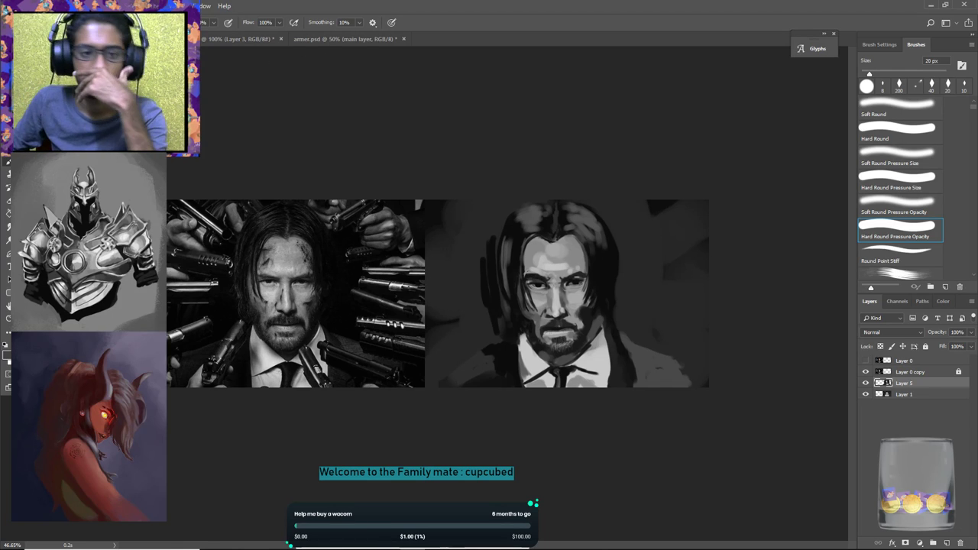
View the armoured hero painting in the other open document and return to the portrait.
click(237, 39)
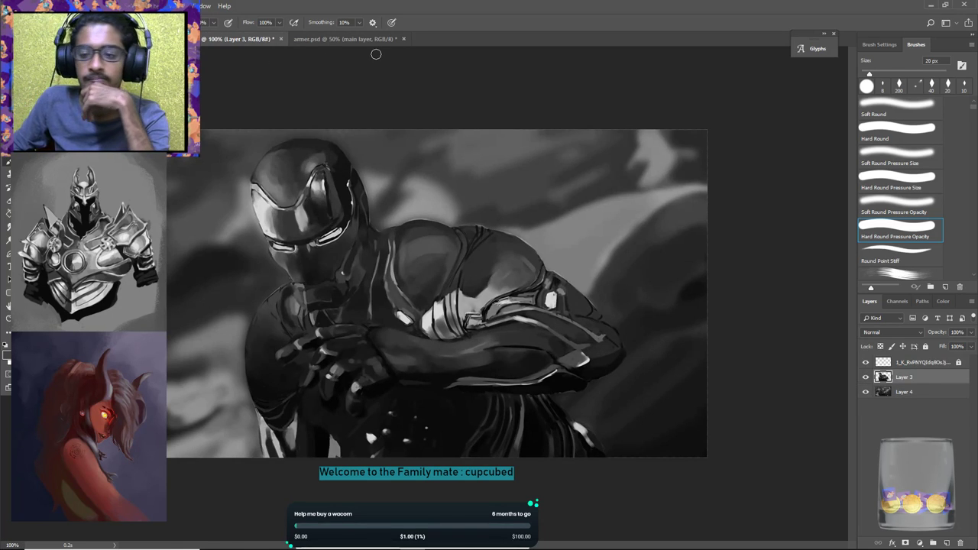
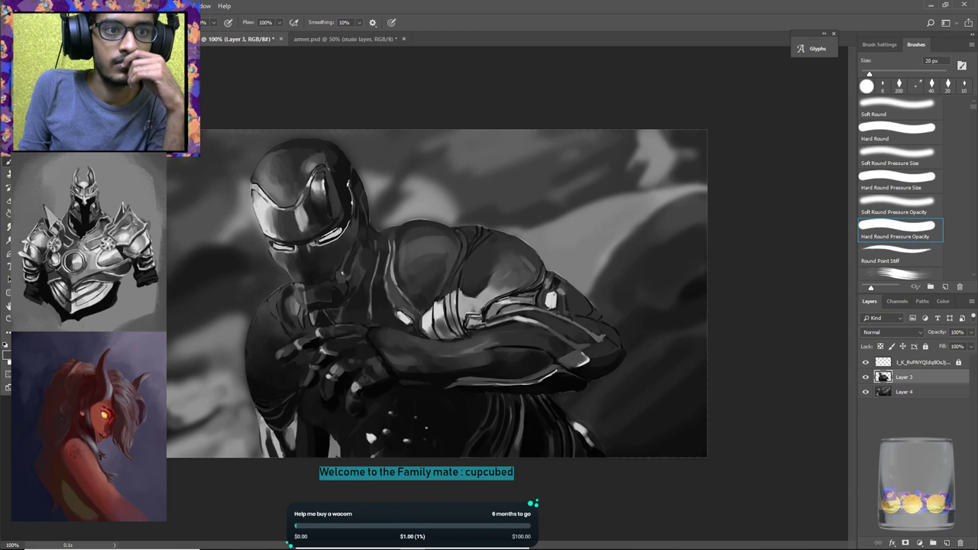
click(115, 39)
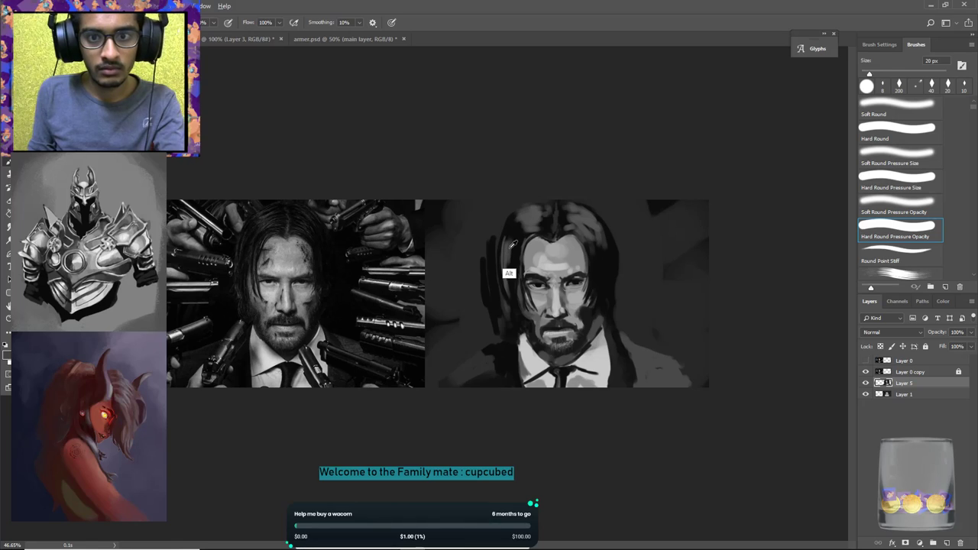
Reduce the brush to 2 px and paint thin strands down the left side of the hair with sampled dark greys.
click(499, 270)
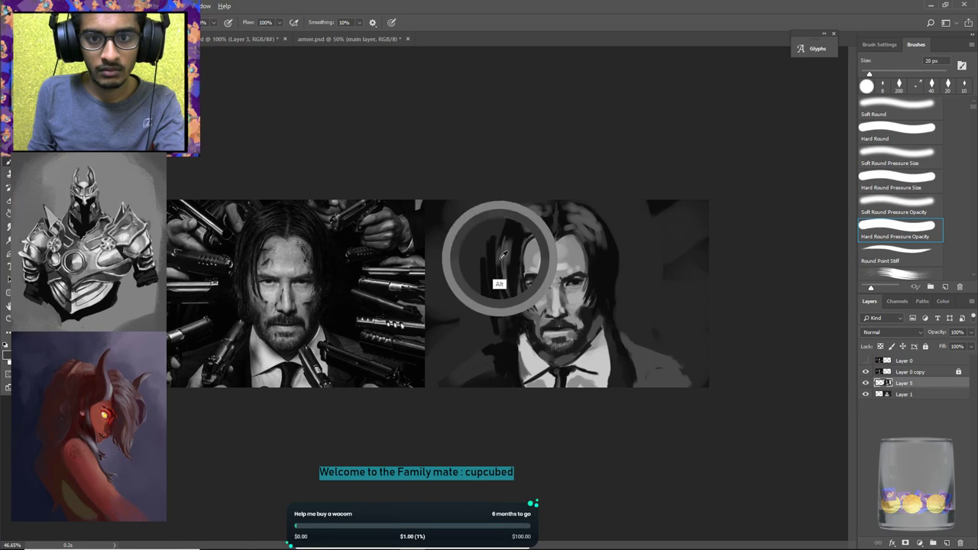
alt+click(499, 266)
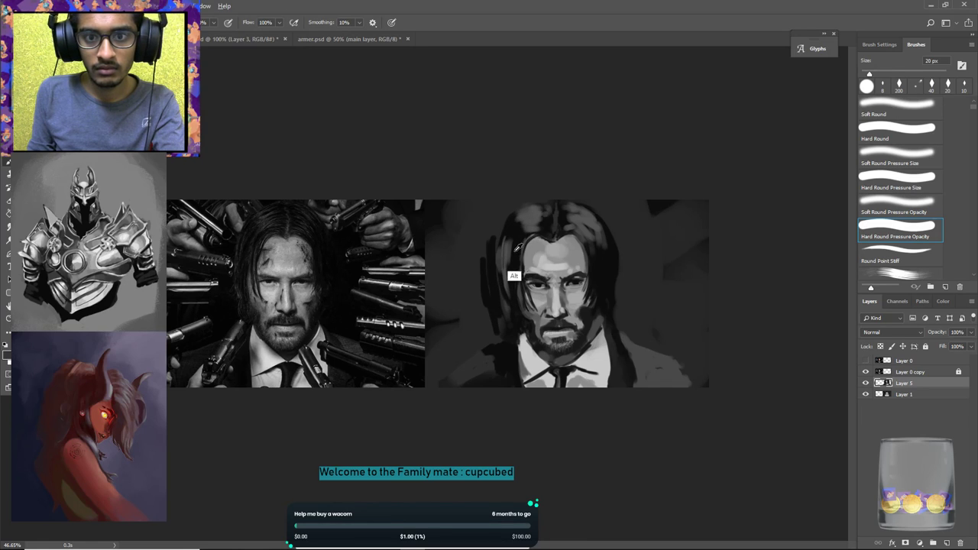
key(bracketleft)
key(bracketleft)
key(bracketleft)
key(bracketleft)
key(bracketleft)
key(bracketleft)
key(bracketleft)
key(bracketleft)
key(bracketleft)
key(bracketleft)
alt+click(514, 242)
drag(514, 240, 509, 266)
click(508, 257)
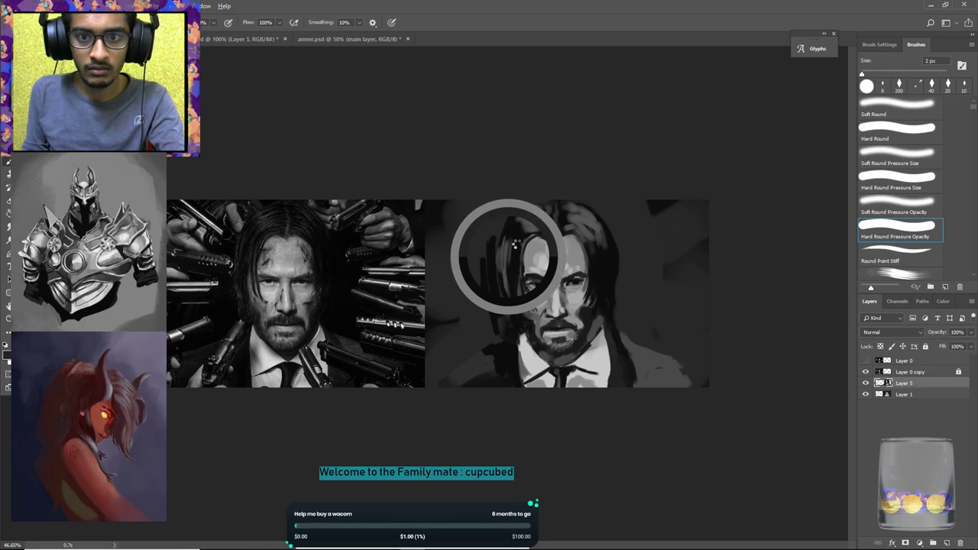
click(513, 240)
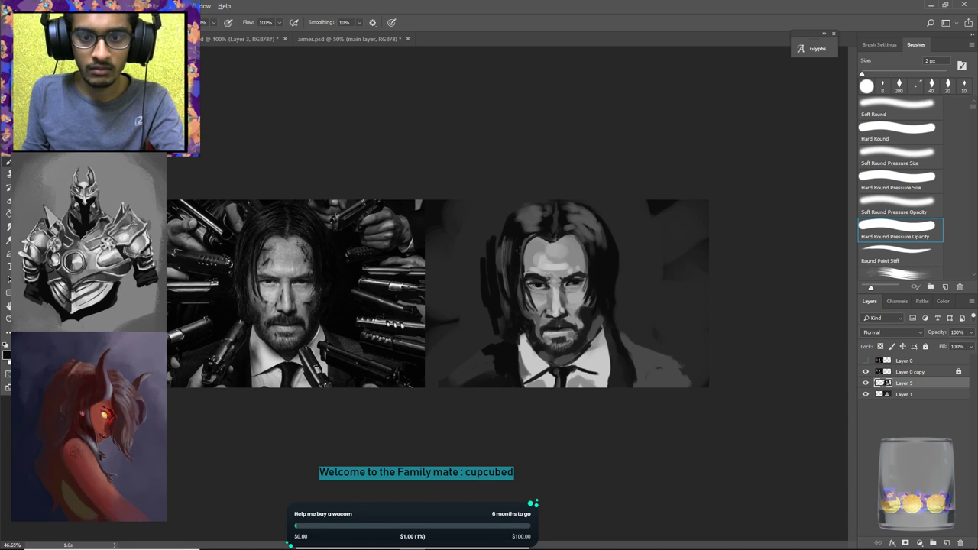
key(alt)
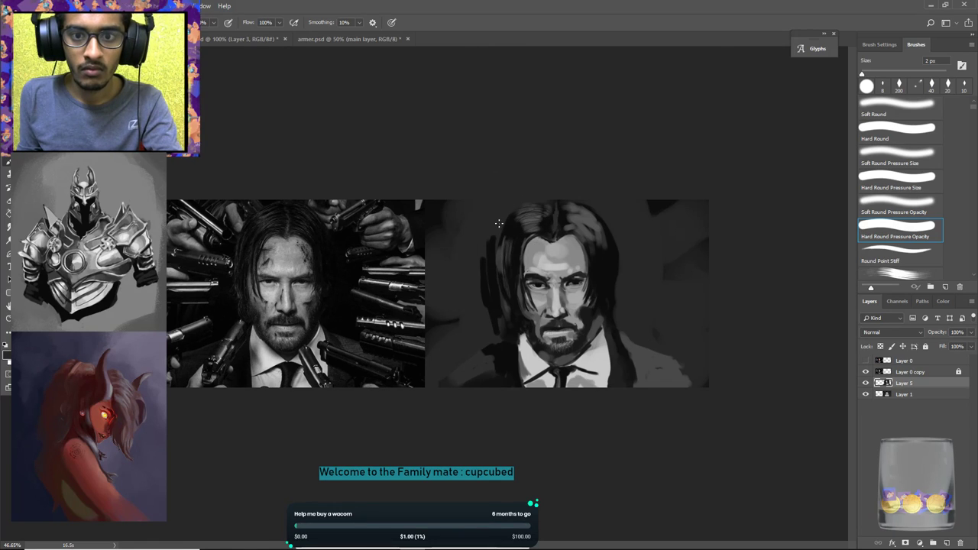
Enlarge the brush to 25 px and tone the left side of the hair from crown to jaw with sampled greys.
key(bracketright)
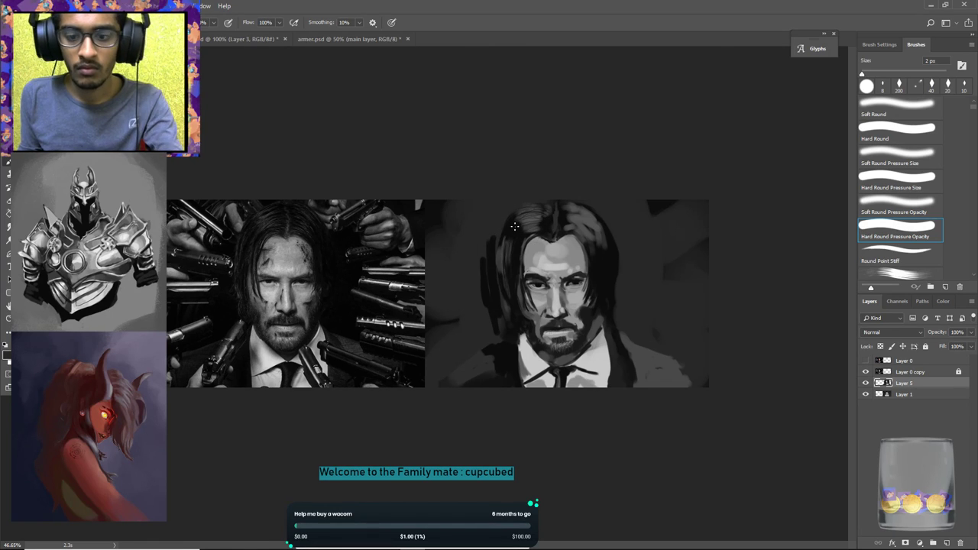
key(bracketright)
key(bracketright)
key(bracketright)
key(bracketright)
key(bracketright)
key(bracketright)
key(bracketright)
key(bracketright)
key(bracketright)
key(bracketright)
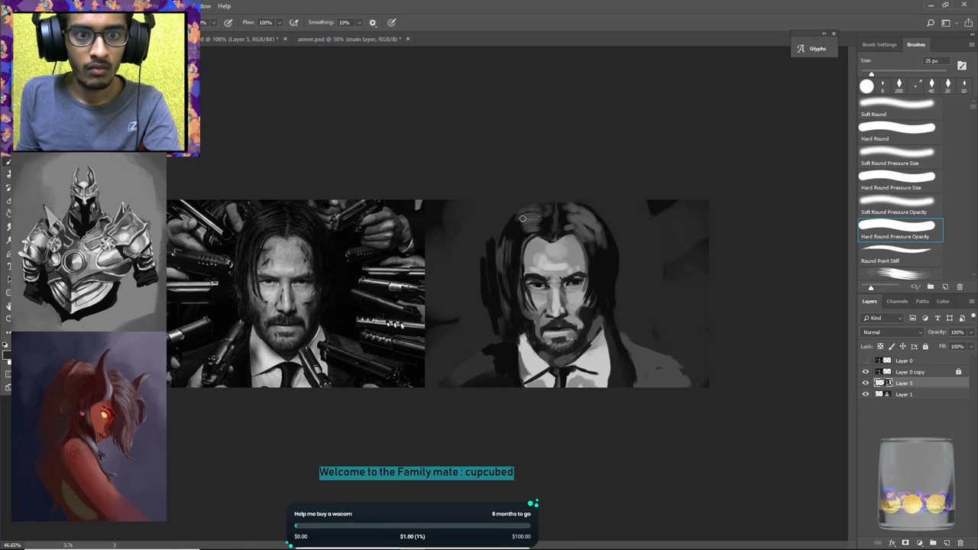
key(alt)
alt+click(520, 212)
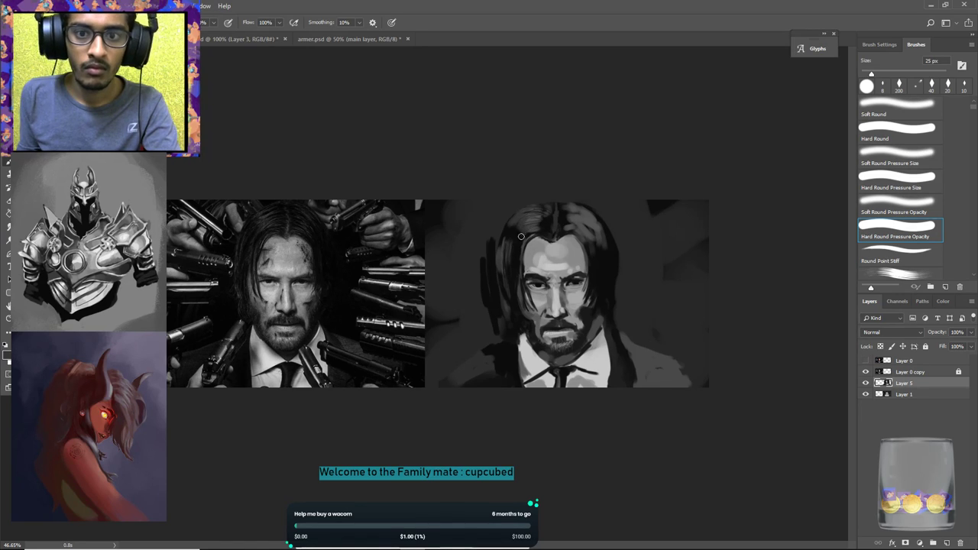
alt+click(519, 253)
alt+click(511, 275)
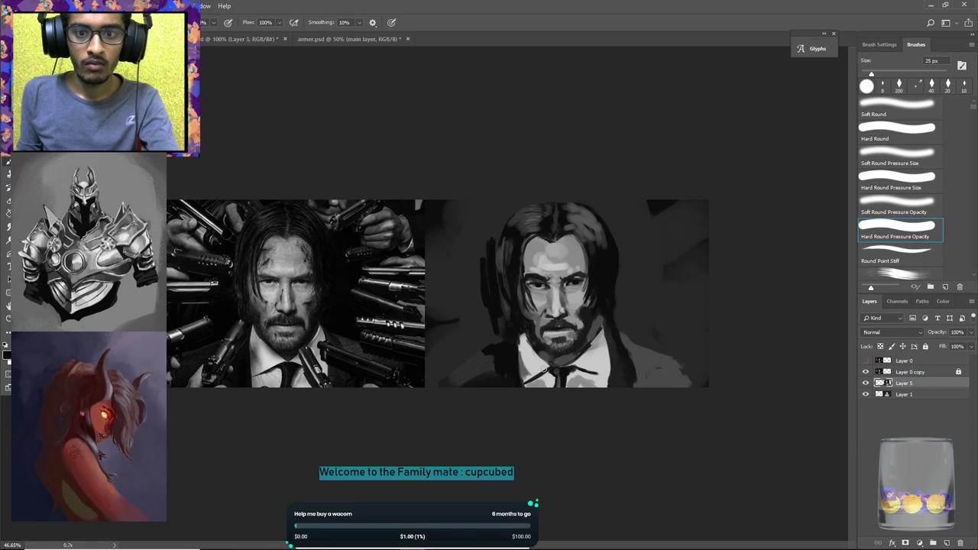
alt+click(509, 293)
alt+click(508, 302)
Set the brush to 4 px and add fine strands to the left side of the hair.
key(bracketleft)
key(bracketleft)
key(bracketleft)
key(bracketleft)
key(bracketleft)
key(bracketleft)
key(bracketleft)
key(bracketleft)
key(bracketleft)
key(bracketleft)
key(bracketleft)
key(bracketleft)
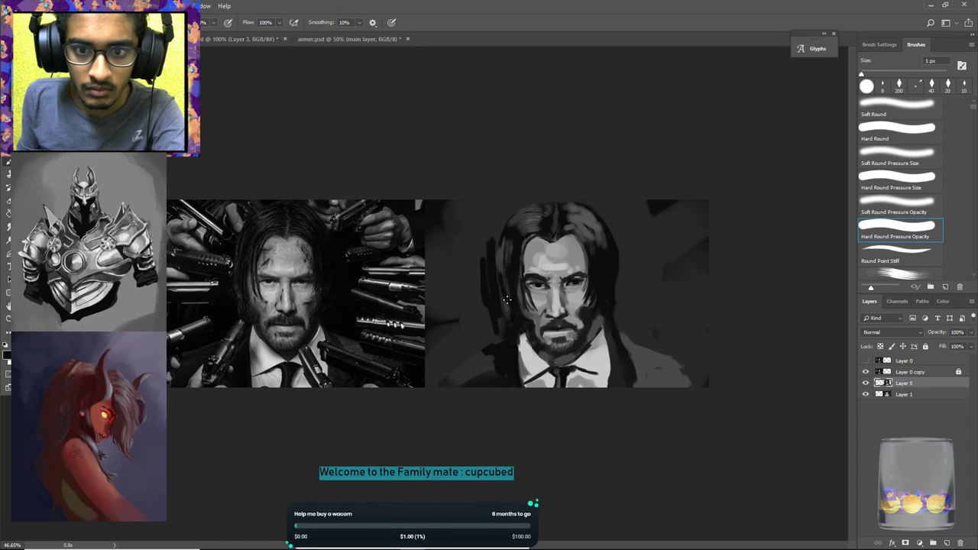
key(bracketright)
key(bracketright)
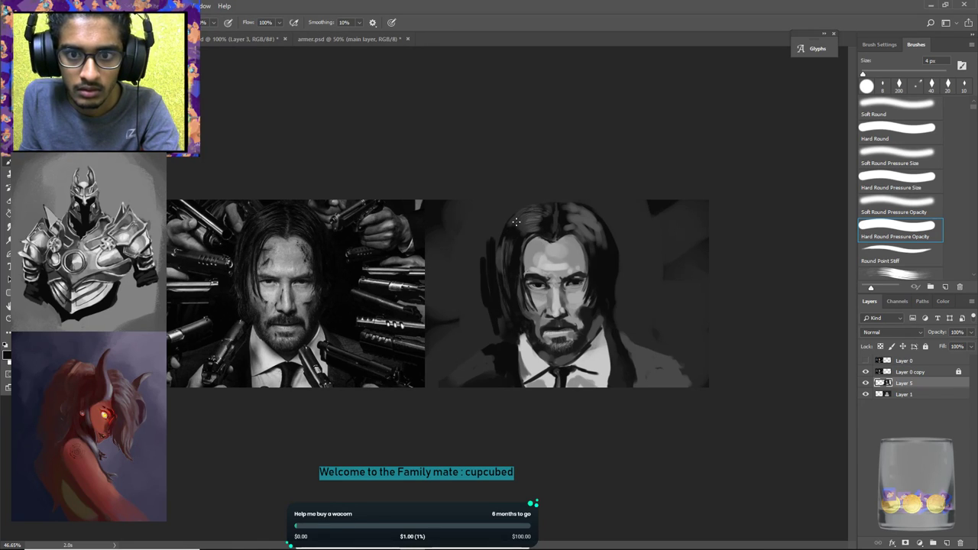
Undo the last few hair strand strokes.
key(ctrl+alt+z)
key(ctrl+alt+z)
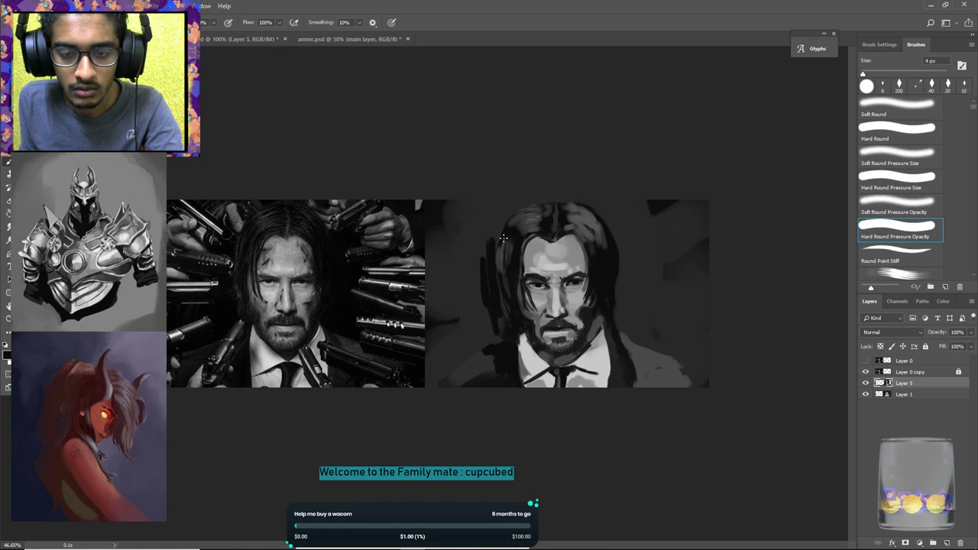
key(ctrl+alt+z)
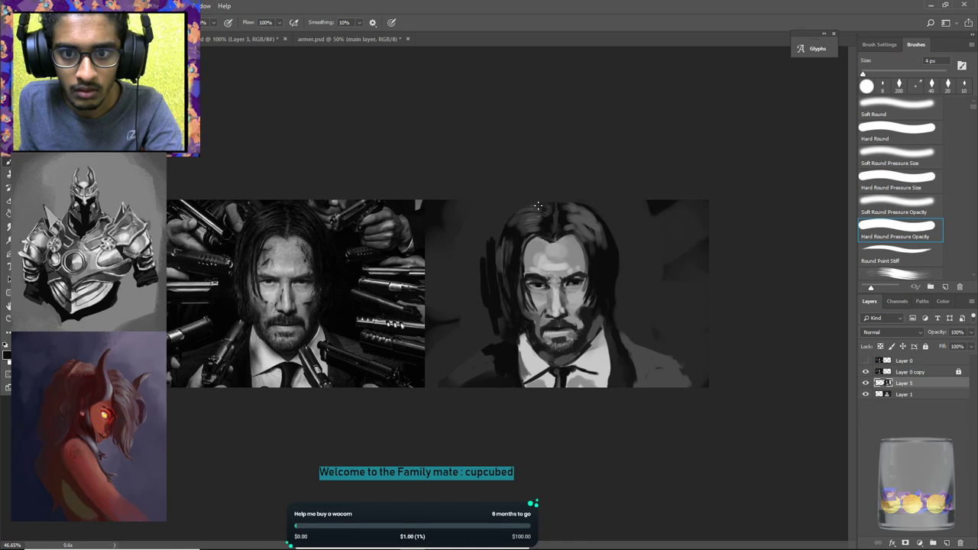
key(ctrl+alt+z)
key(ctrl+alt+z)
Paint dark strands across the left crown of the hair at 4 px, refining them with a 1 px brush.
mouse_move(529, 229)
mouse_down()
mouse_move(506, 243)
mouse_move(540, 223)
mouse_move(514, 243)
mouse_move(540, 233)
mouse_move(521, 240)
mouse_move(544, 228)
mouse_move(523, 232)
mouse_move(534, 234)
mouse_move(511, 251)
mouse_move(530, 228)
mouse_up()
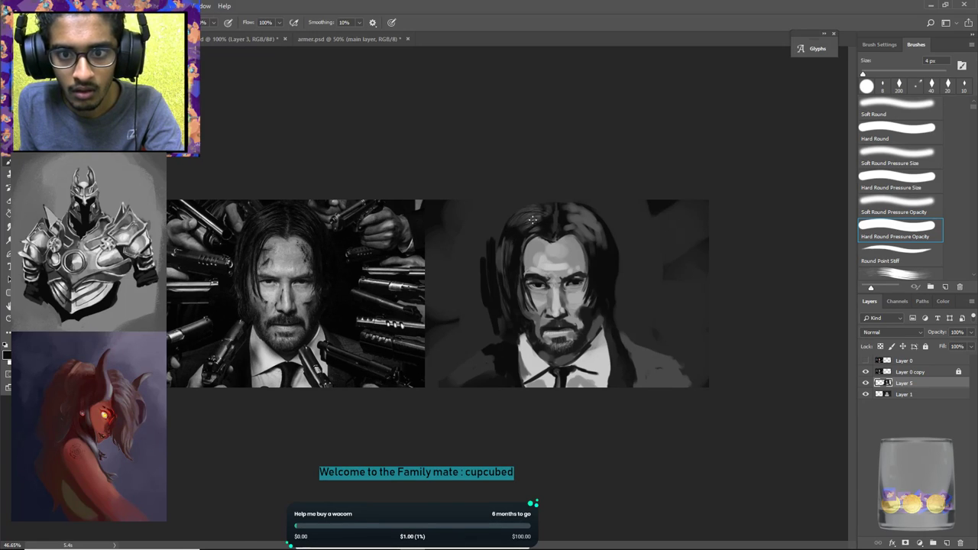
mouse_move(526, 224)
mouse_down()
mouse_move(540, 212)
mouse_move(545, 223)
mouse_up()
key(bracketleft)
key(bracketleft)
key(bracketleft)
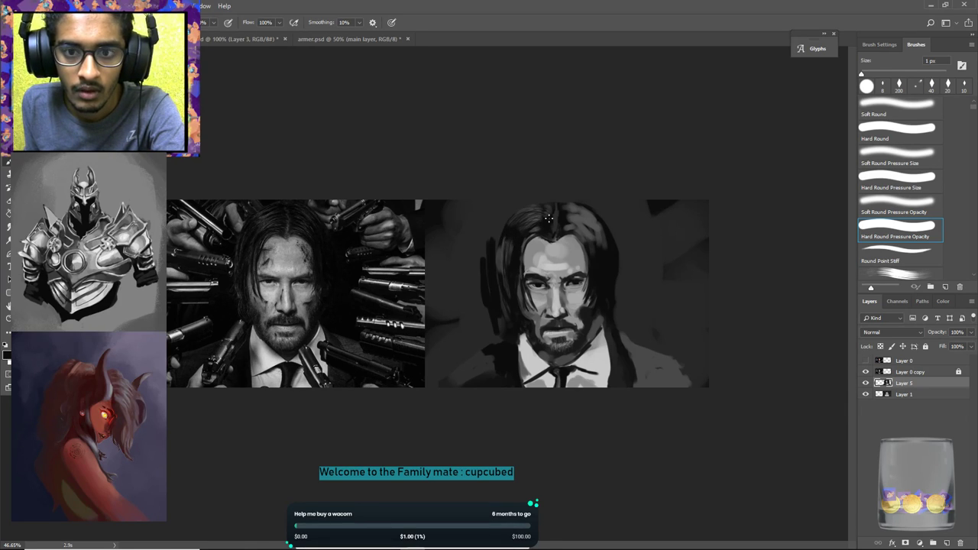
drag(537, 215, 504, 224)
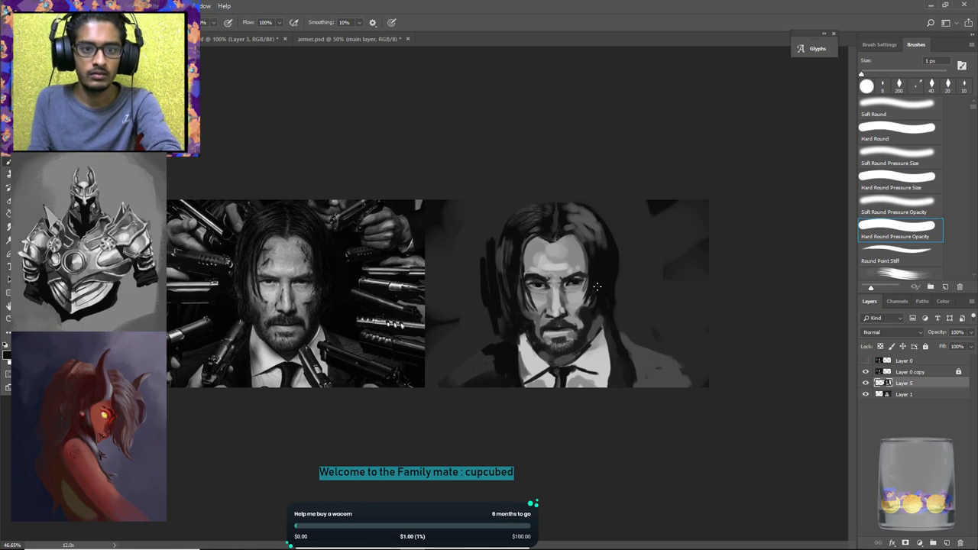
Detail the hair parting above the forehead with 1 px strokes in greys sampled from the surrounding hair.
drag(555, 225, 553, 244)
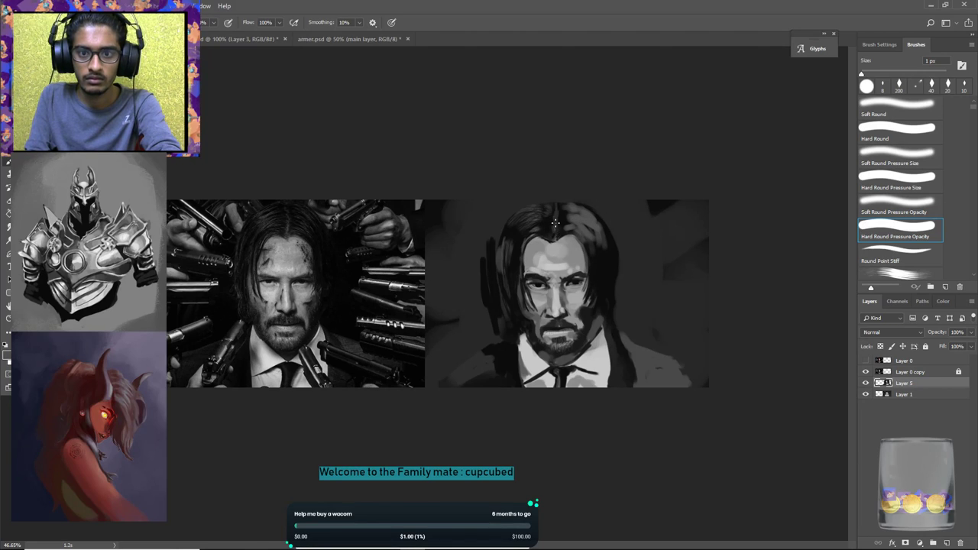
alt+click(555, 222)
drag(556, 222, 563, 244)
alt+click(550, 205)
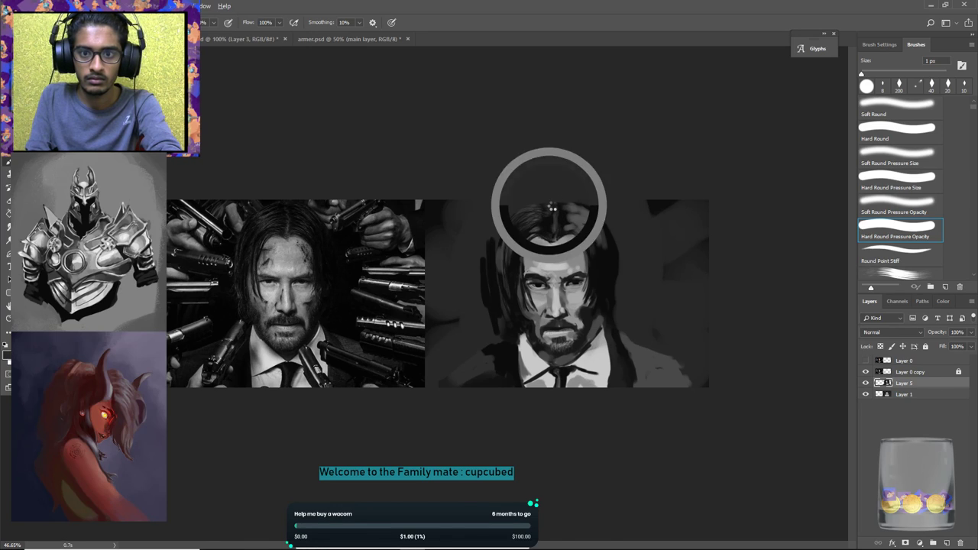
mouse_move(551, 224)
mouse_down()
mouse_move(560, 245)
mouse_move(559, 229)
mouse_up()
alt+click(556, 226)
alt+click(553, 226)
alt+click(559, 238)
alt+click(558, 238)
alt+click(563, 234)
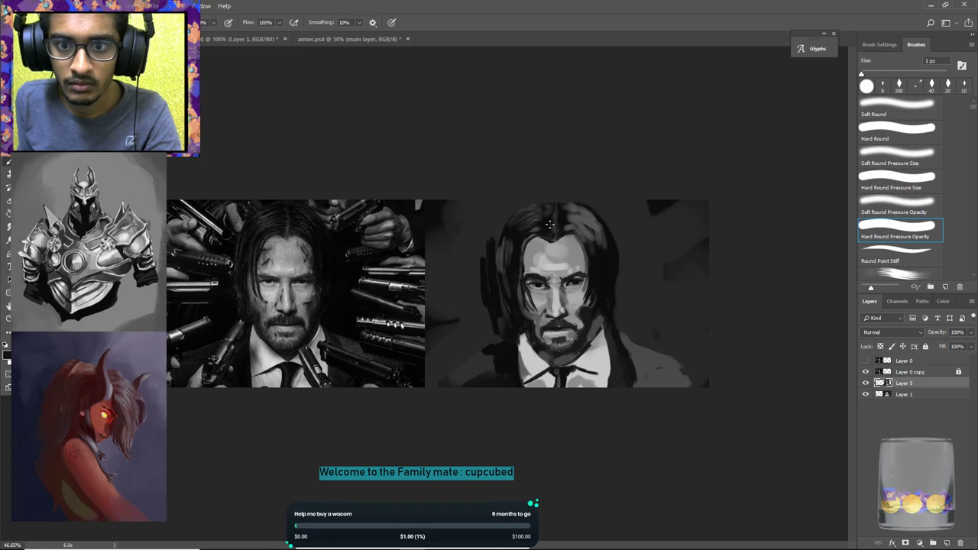
alt+click(561, 233)
Retouch the hairline peak at the centre of the forehead with sampled skin and hair greys, and save the document.
alt+click(539, 259)
drag(545, 242, 551, 245)
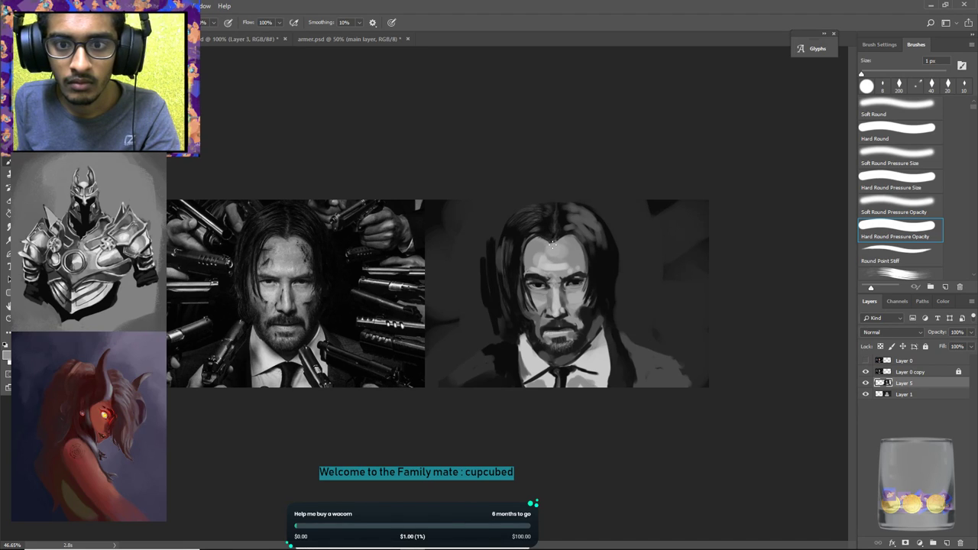
alt+click(554, 243)
key(alt)
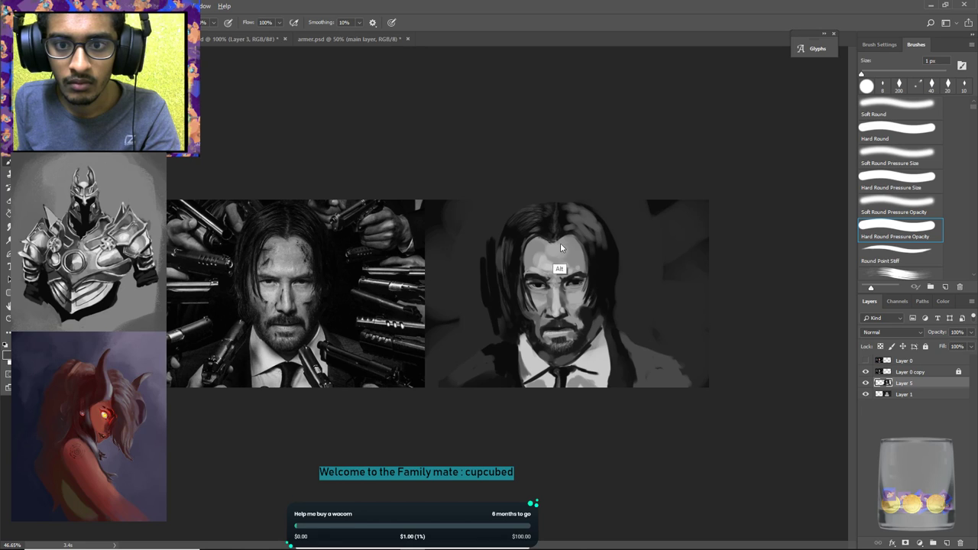
drag(554, 239, 558, 242)
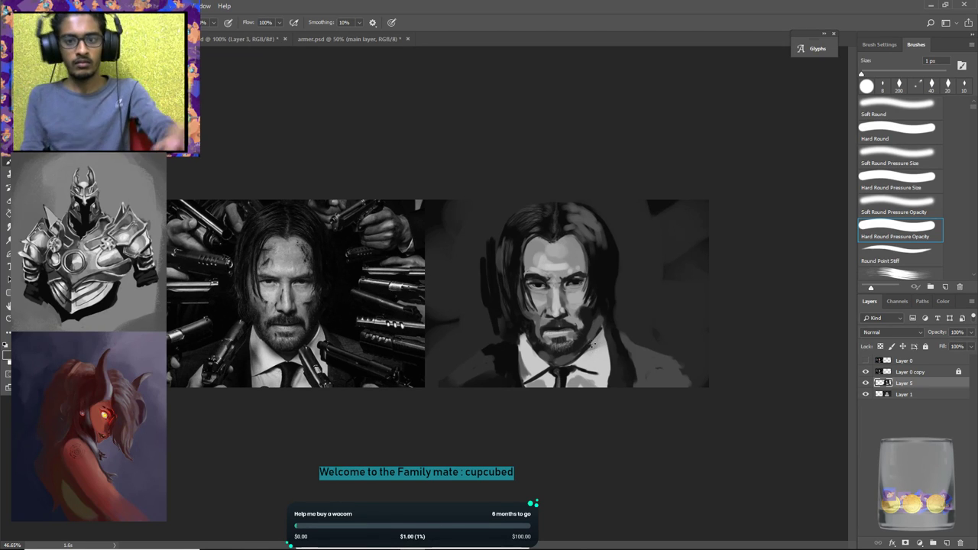
key(ctrl+s)
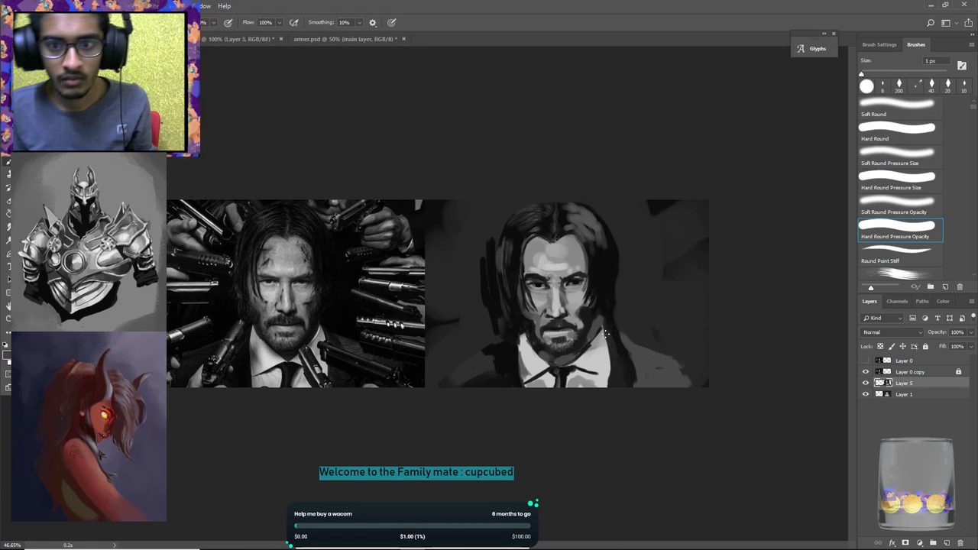
Enlarge the brush to 15 px and touch up the beard along the right cheek and jaw with sampled dark greys.
key(bracketright)
drag(633, 398, 628, 409)
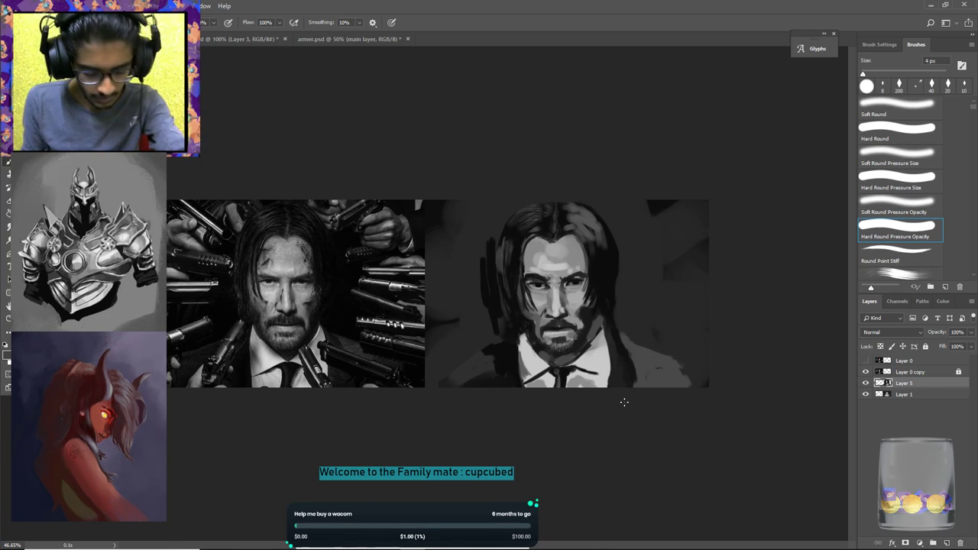
key(bracketright)
key(bracketright)
key(bracketright)
key(bracketright)
key(bracketright)
key(bracketright)
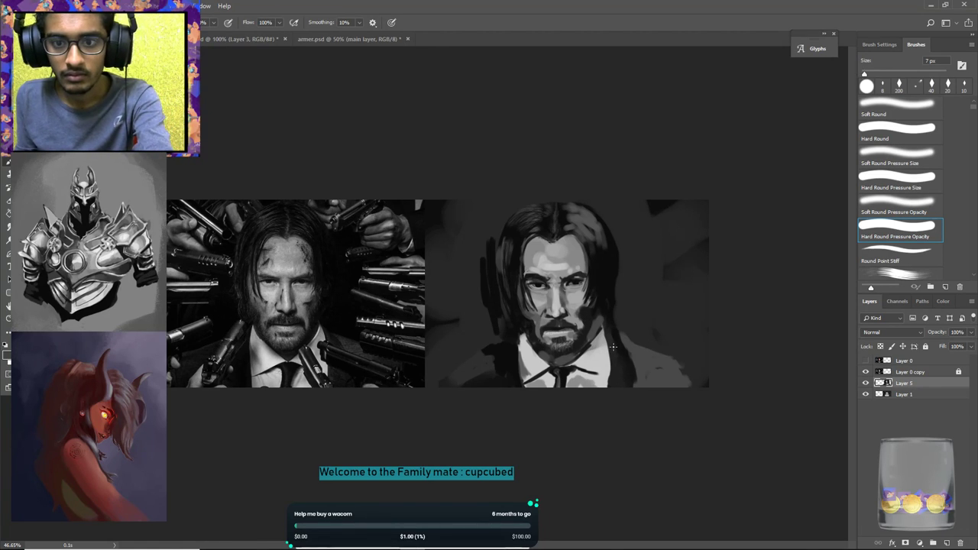
alt+click(584, 315)
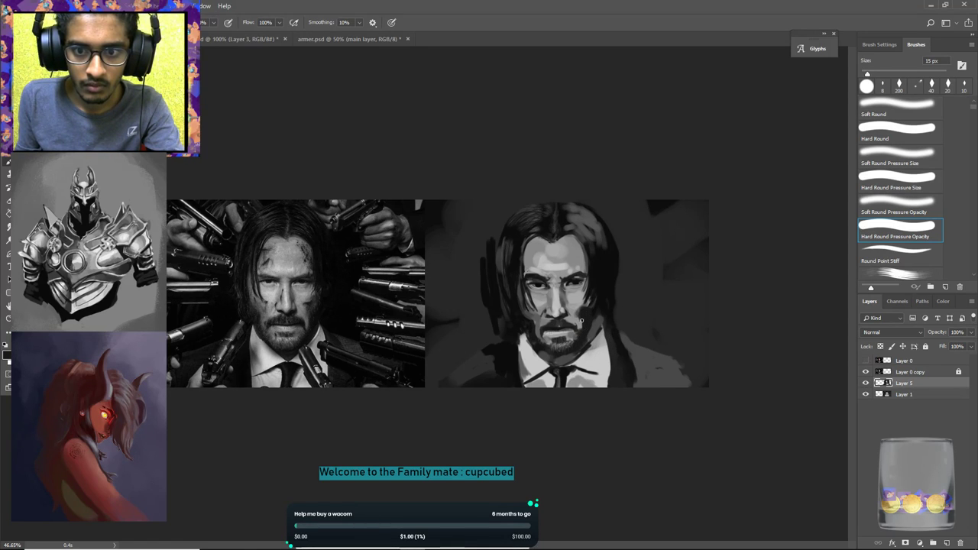
alt+click(580, 333)
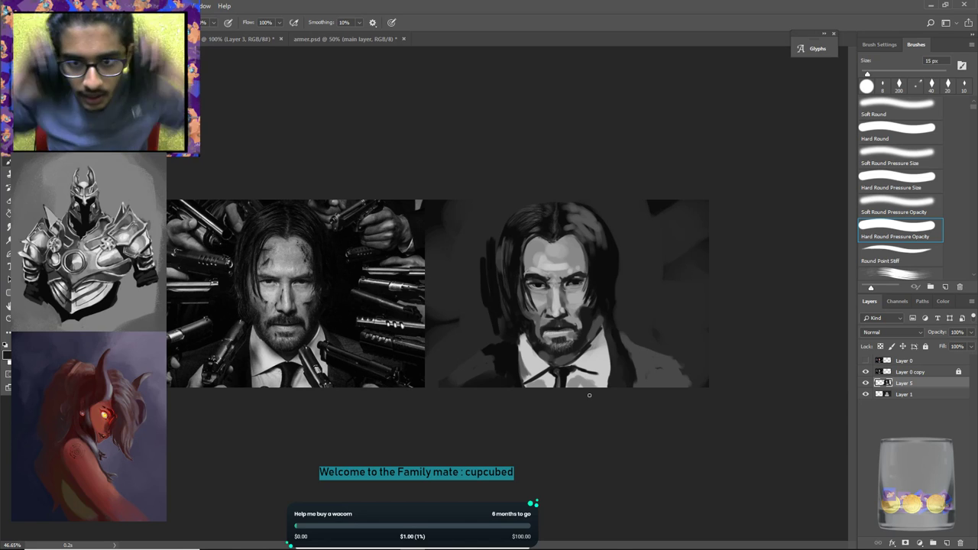
mouse_move(429, 549)
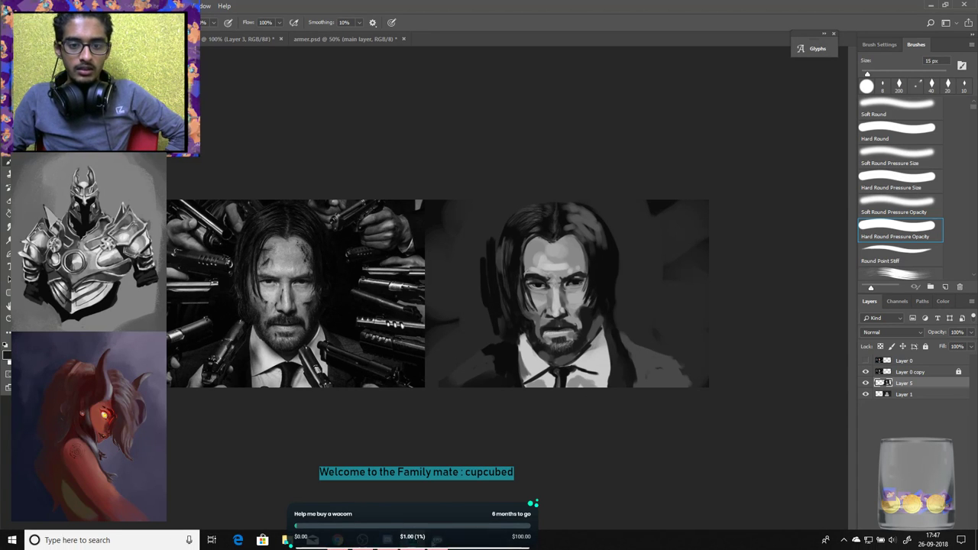